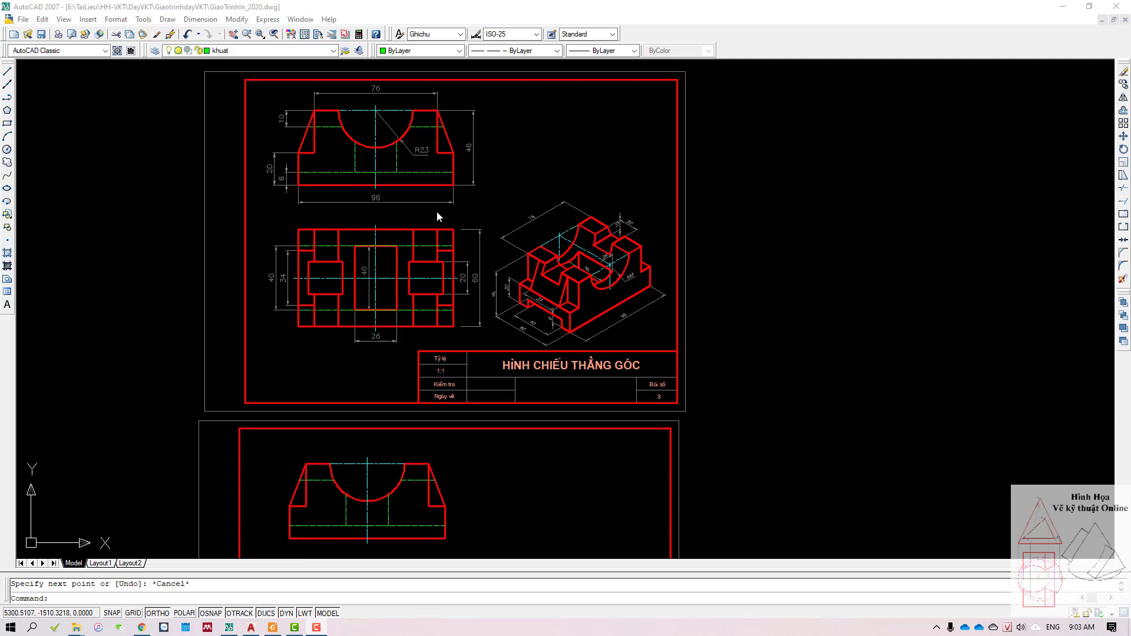
Step: Make 'lien manh' the current layer from the Layers toolbar dropdown
{"action": "left_click", "coordinate": [437, 214]}
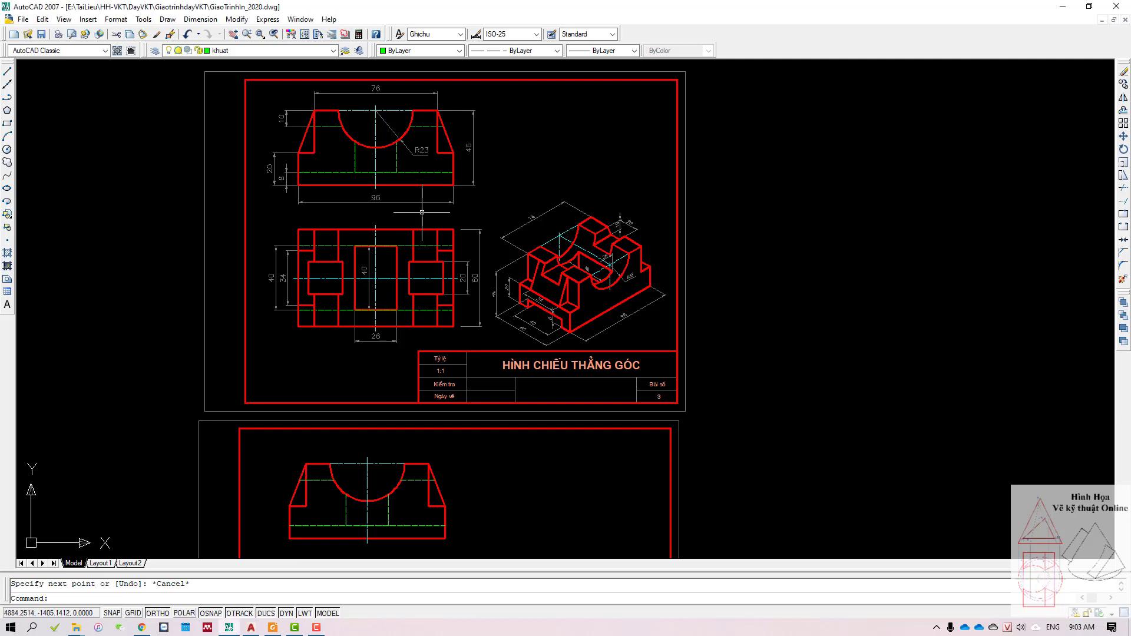
{"action": "scroll", "coordinate": [389, 337], "scroll_direction": "down", "scroll_amount": 1}
{"action": "scroll", "coordinate": [413, 283], "scroll_direction": "down", "scroll_amount": 1}
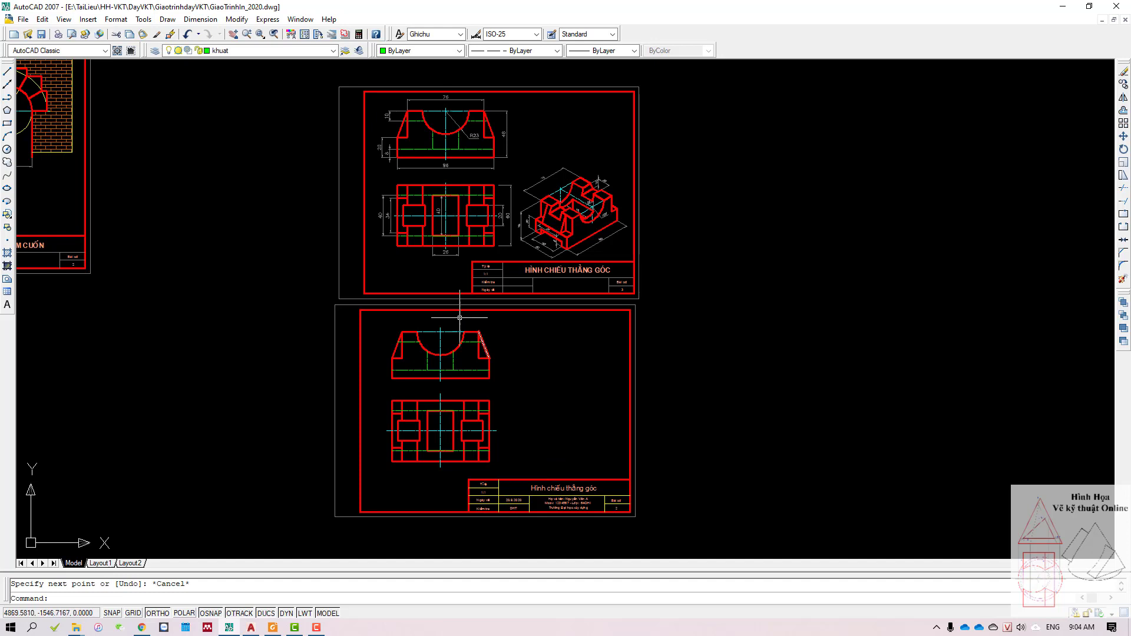
{"action": "left_click", "coordinate": [293, 53]}
{"action": "left_click", "coordinate": [286, 119]}
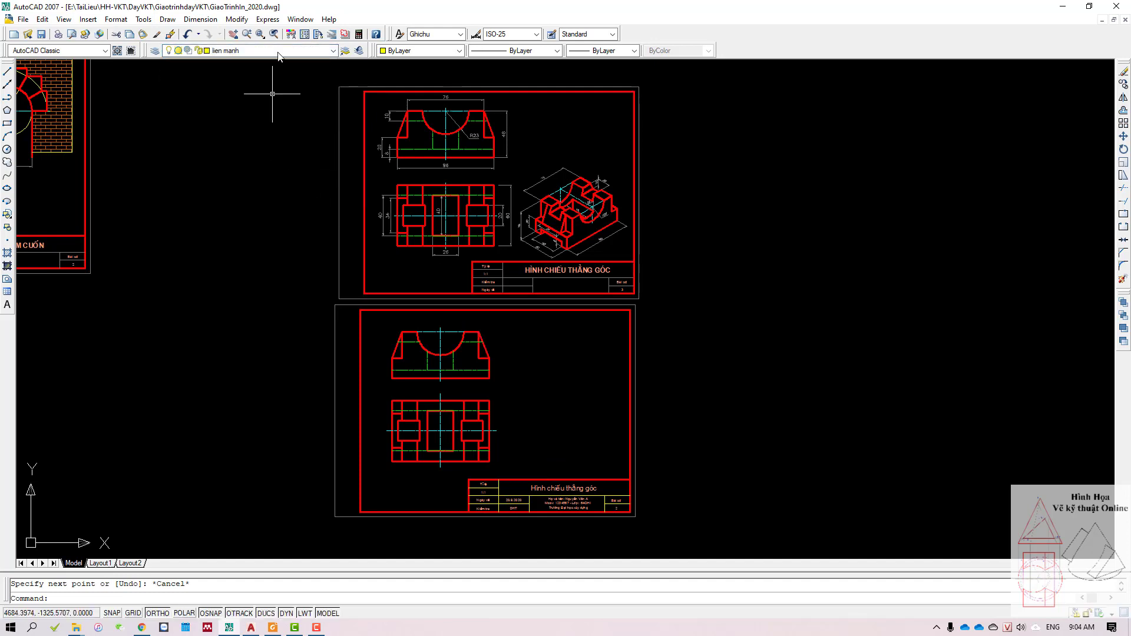
{"action": "scroll", "coordinate": [466, 363], "scroll_direction": "up", "scroll_amount": 1}
{"action": "scroll", "coordinate": [465, 363], "scroll_direction": "up", "scroll_amount": 1}
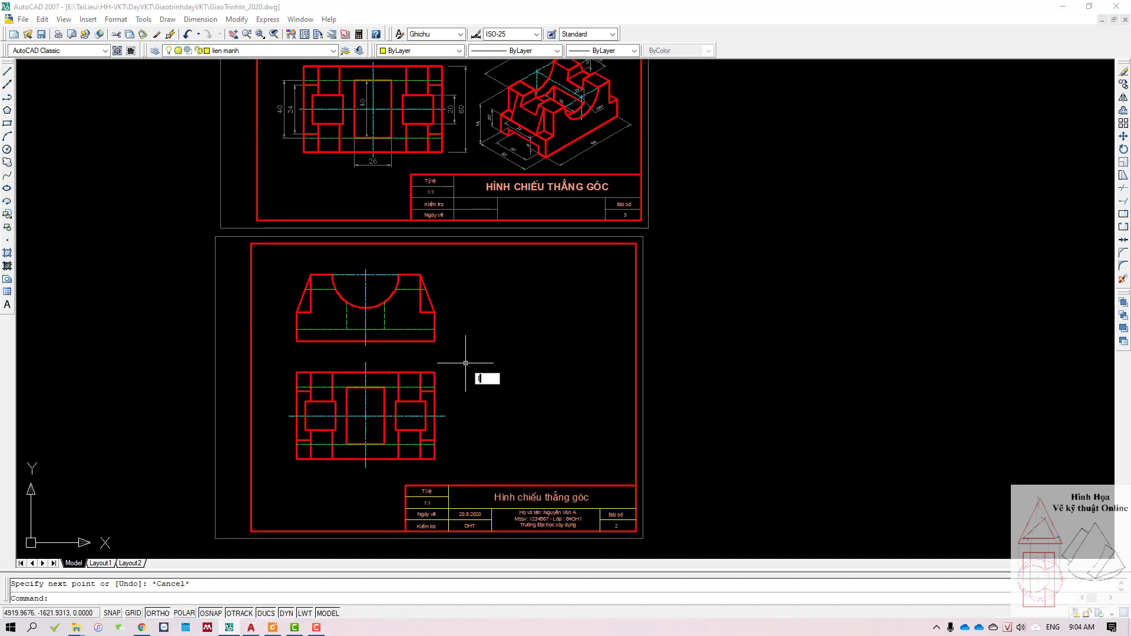
{"action": "type", "text": " l"}
{"action": "key", "text": "Return"}
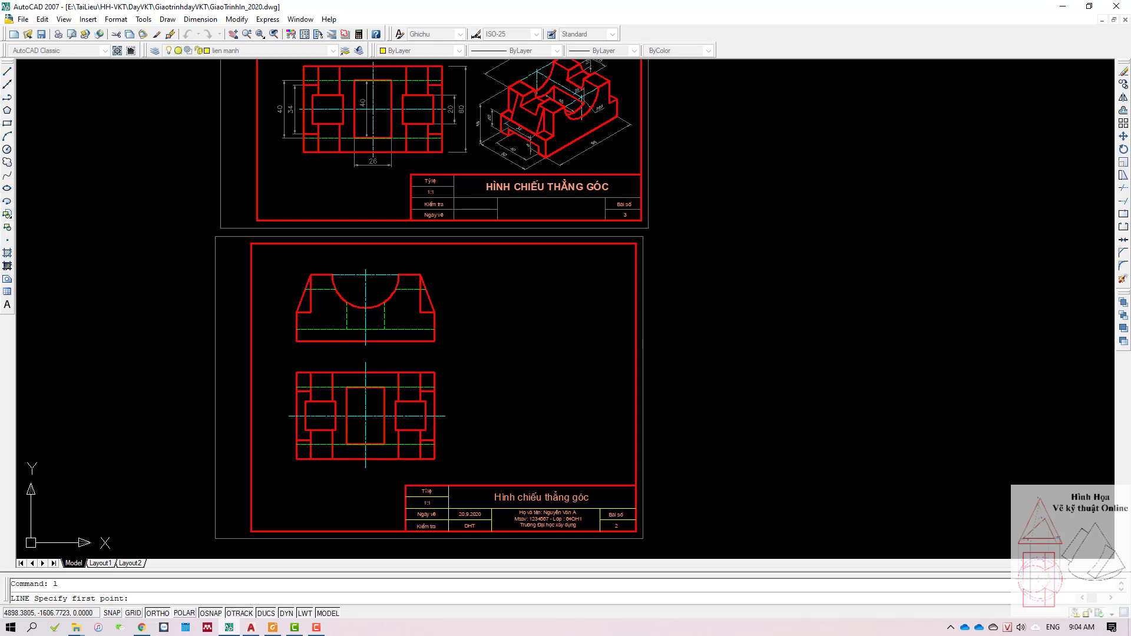
{"action": "left_click", "coordinate": [434, 342]}
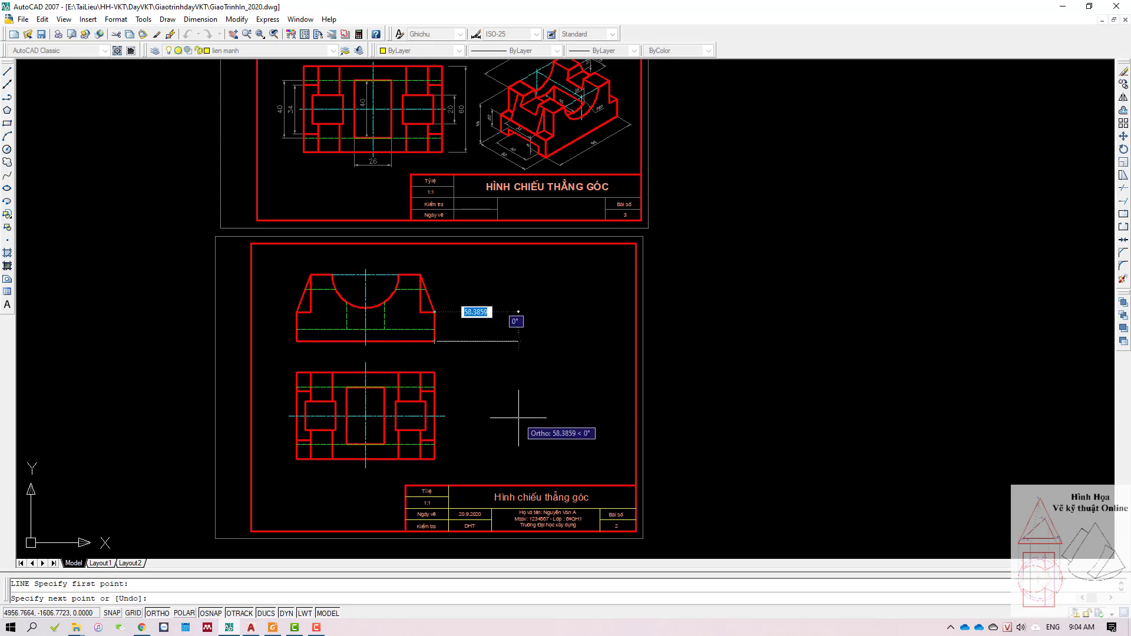
{"action": "type", "text": "<-45"}
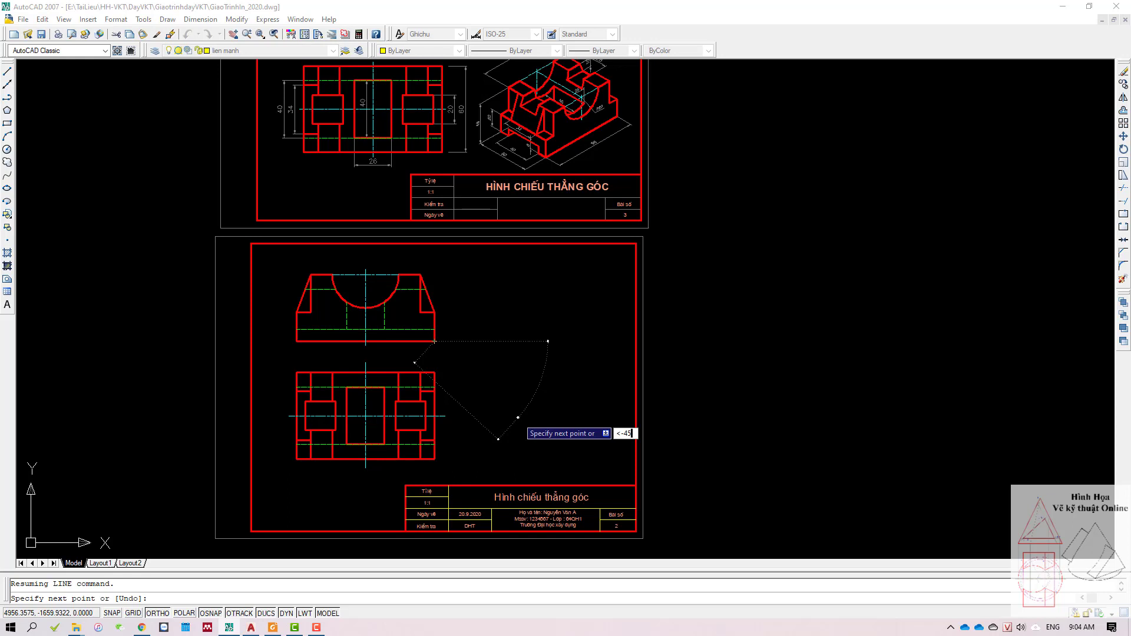
{"action": "key", "text": "Return"}
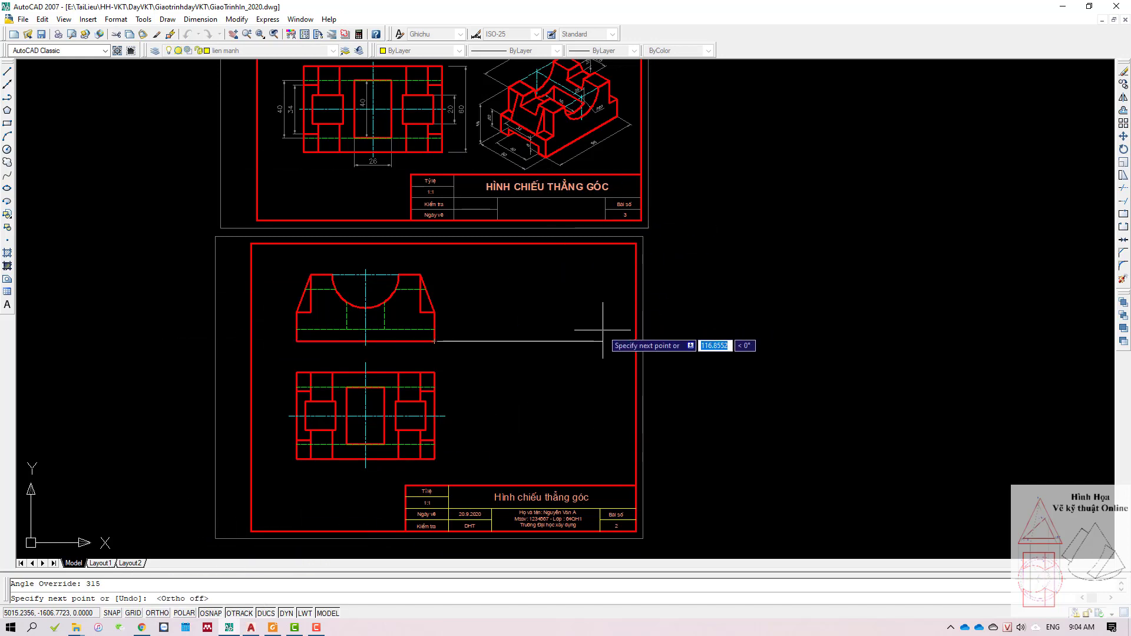
{"action": "key", "text": "Escape"}
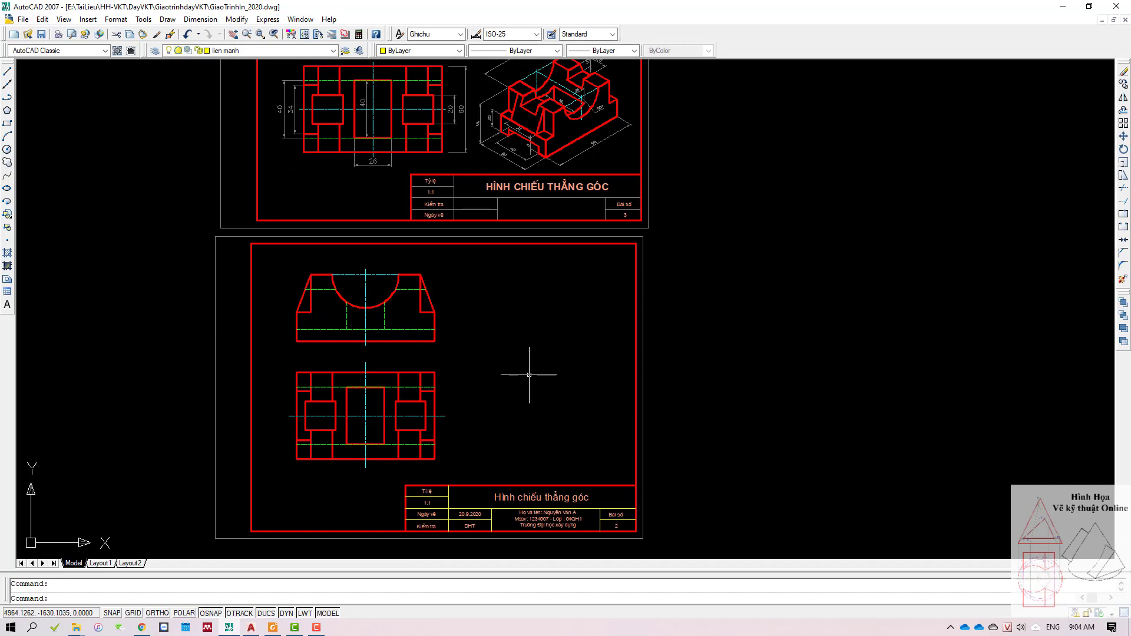
{"action": "type", "text": "l"}
{"action": "key", "text": "Return"}
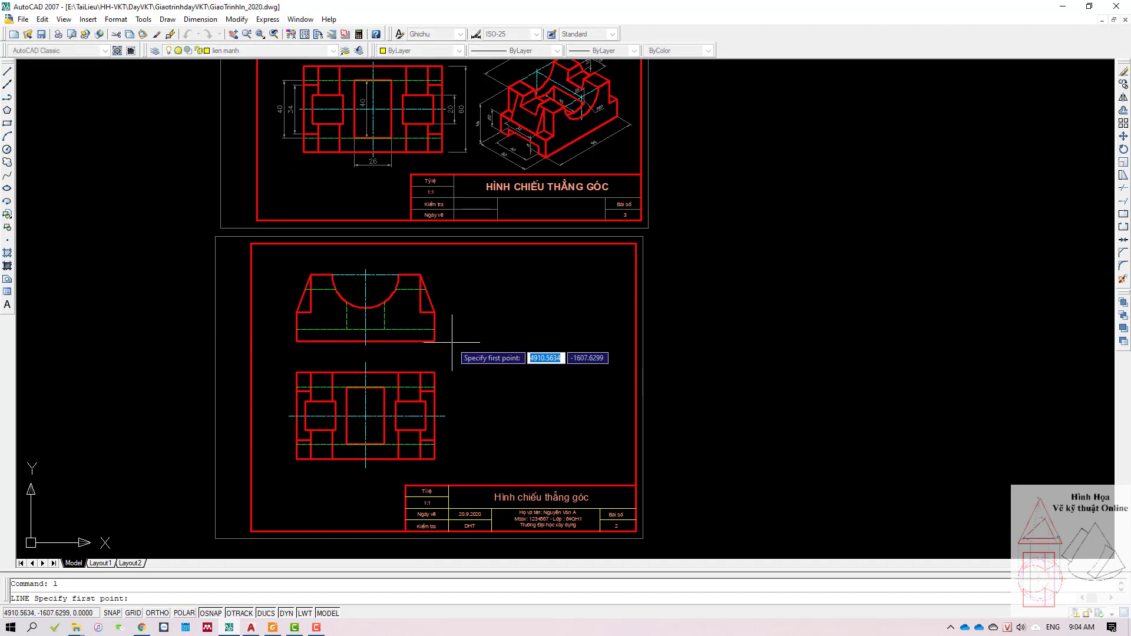
Step: Draw a <-45 miter line from the front view's lower-right corner to just above the title block
{"action": "left_click", "coordinate": [434, 341]}
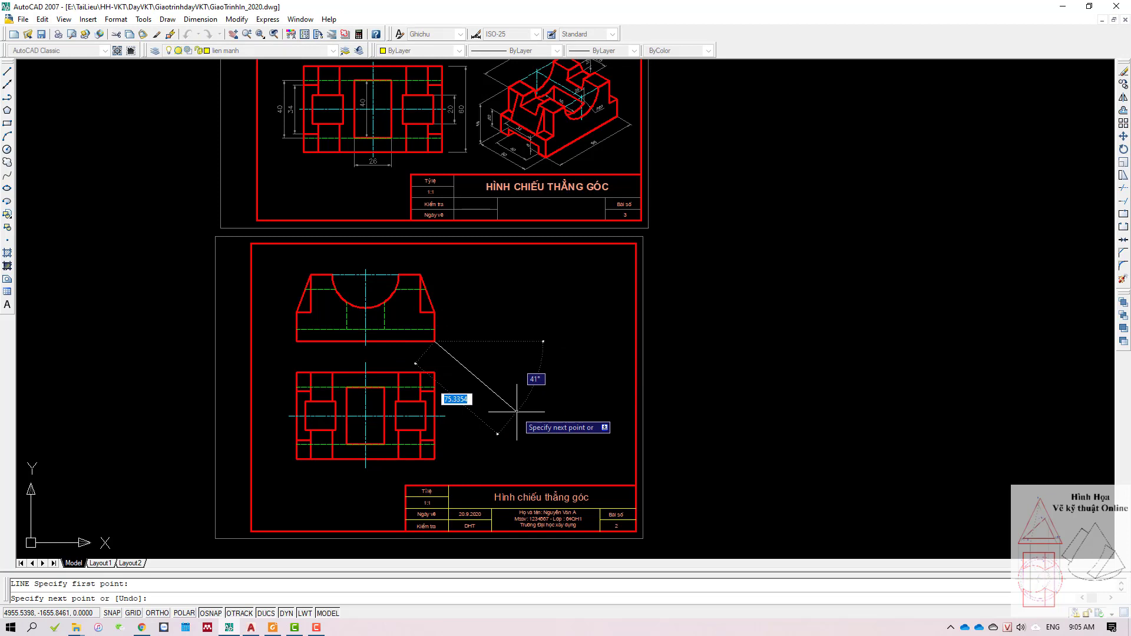
{"action": "type", "text": "<"}
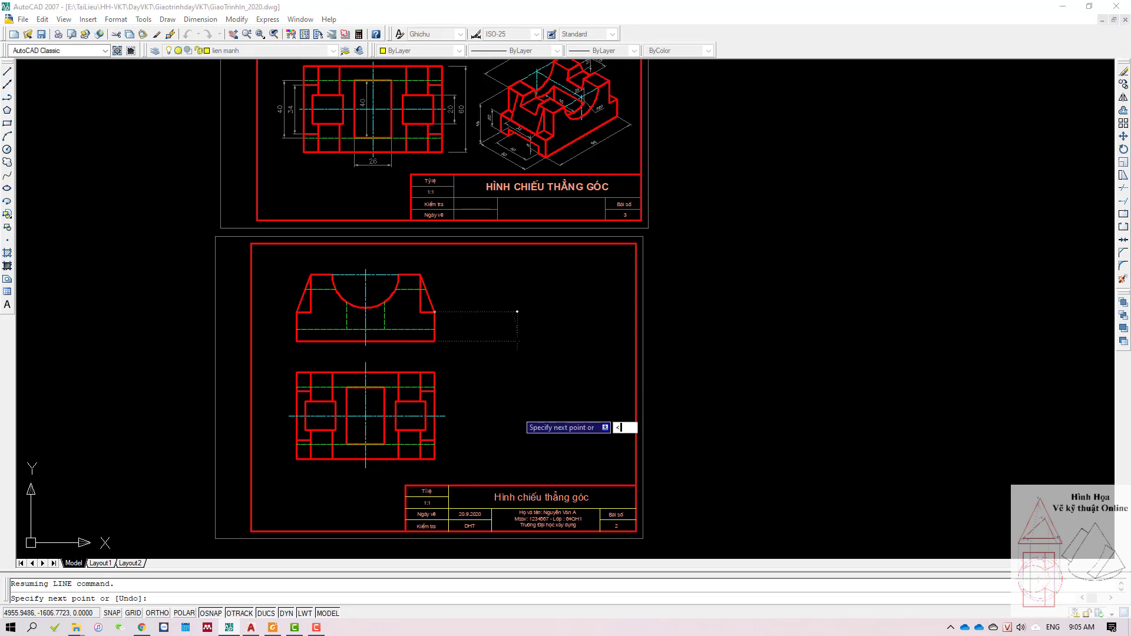
{"action": "type", "text": "-45"}
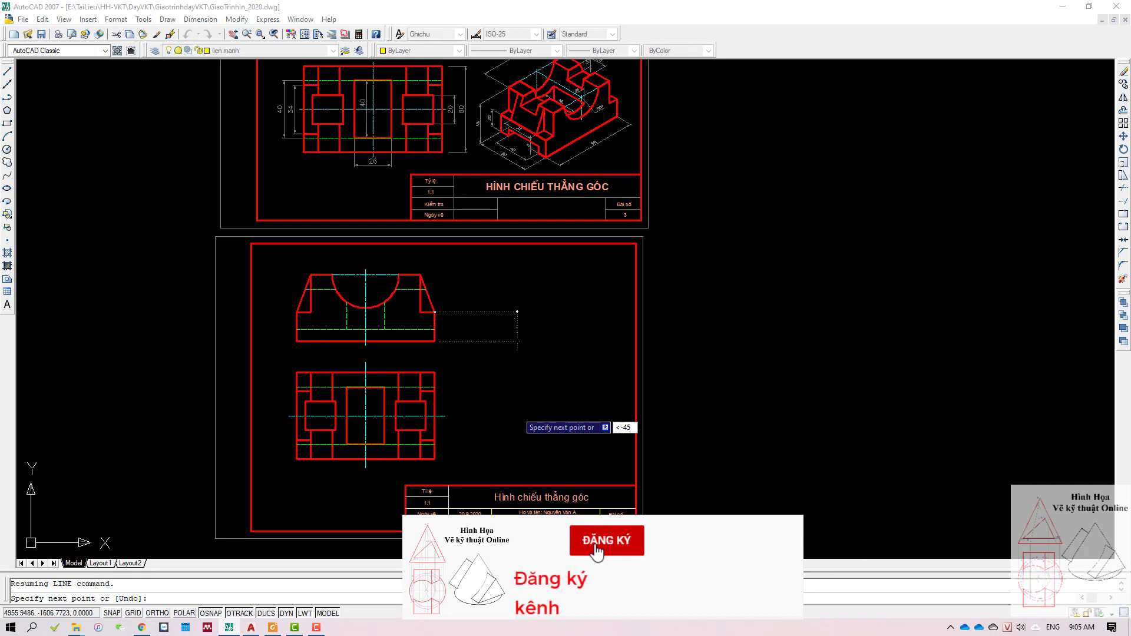
{"action": "key", "text": "Return"}
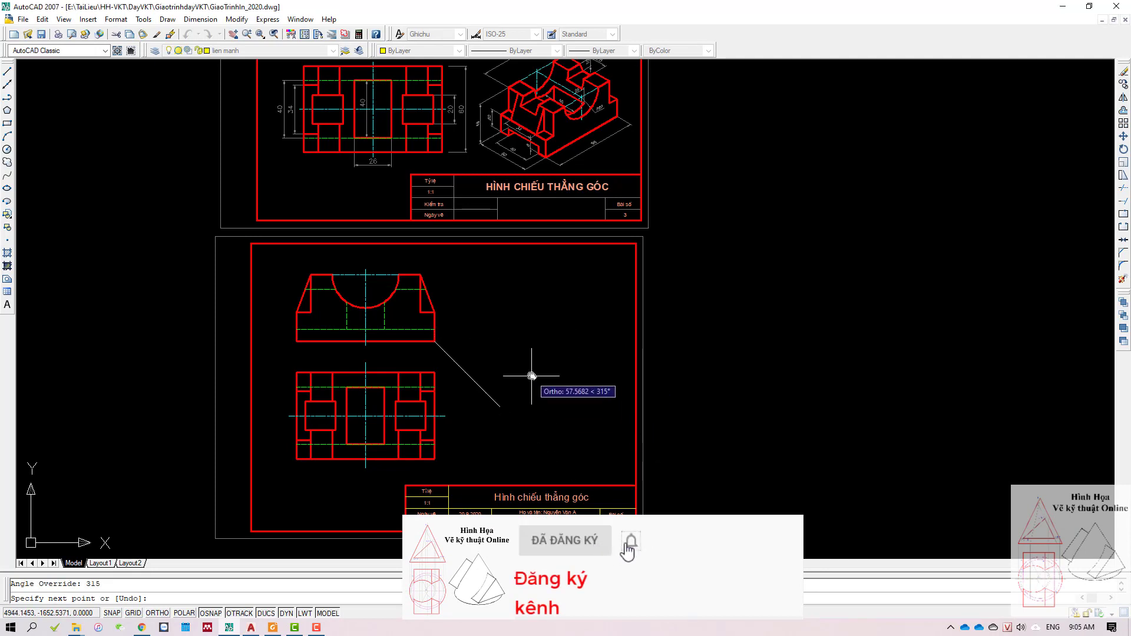
{"action": "middle_click_drag", "start_coordinate": [534, 379], "coordinate": [647, 252]}
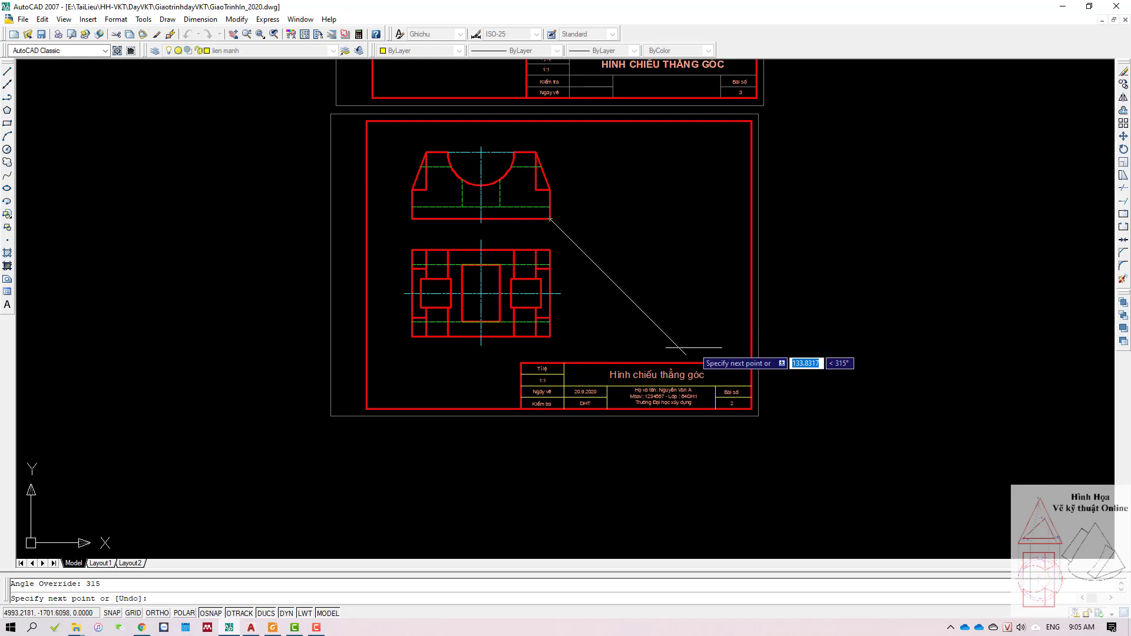
{"action": "left_click", "coordinate": [685, 354]}
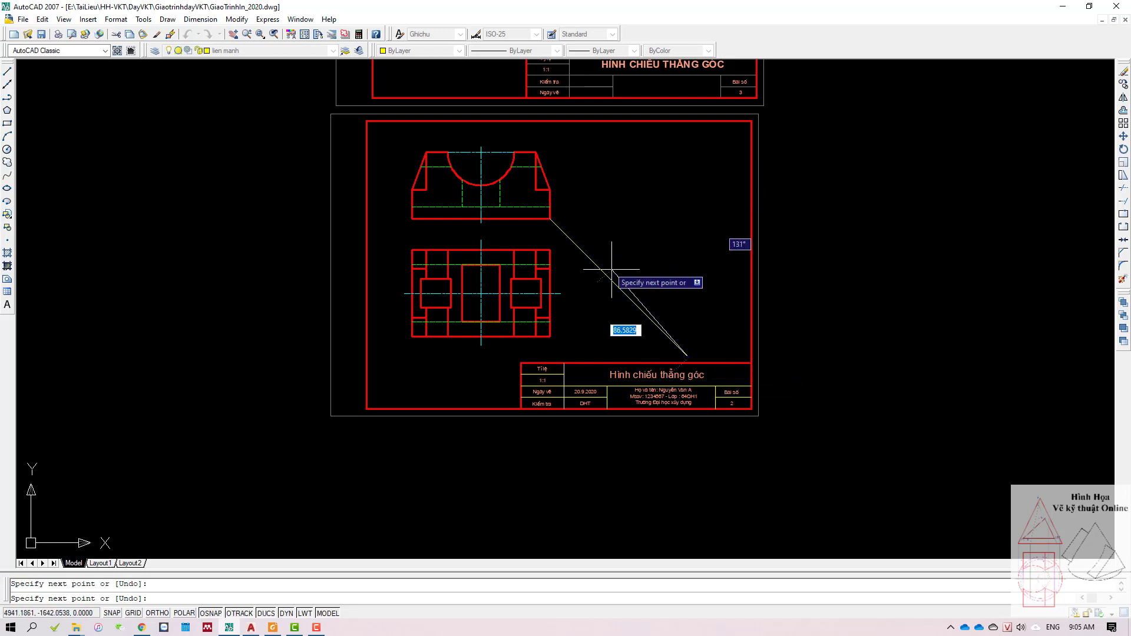
{"action": "key", "text": "Return"}
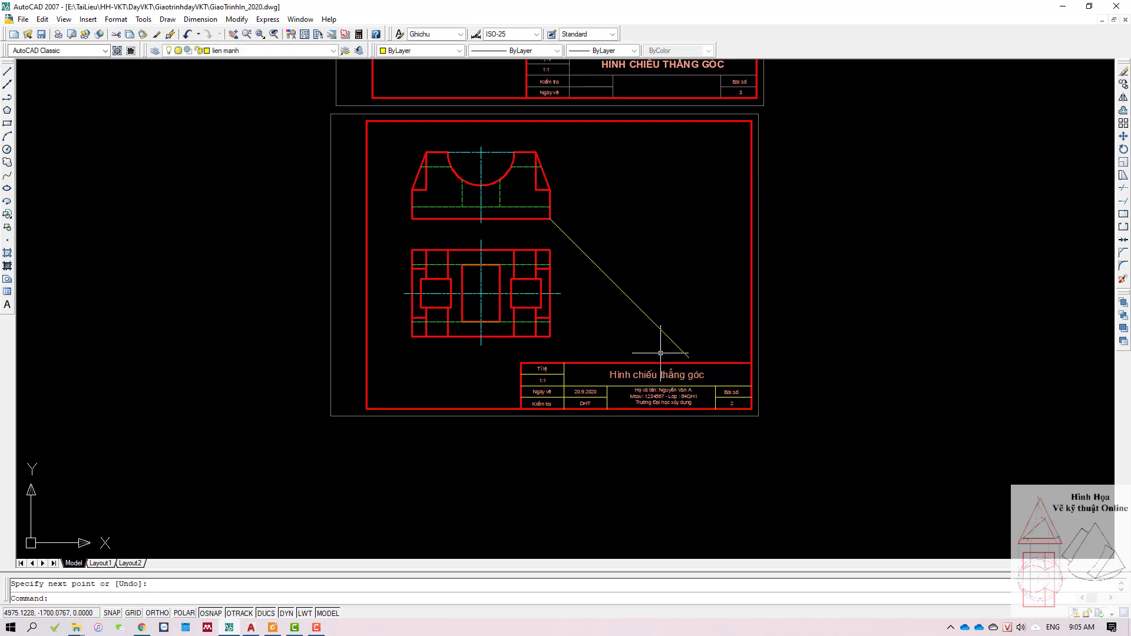
{"action": "middle_click_drag", "start_coordinate": [575, 275], "coordinate": [524, 342]}
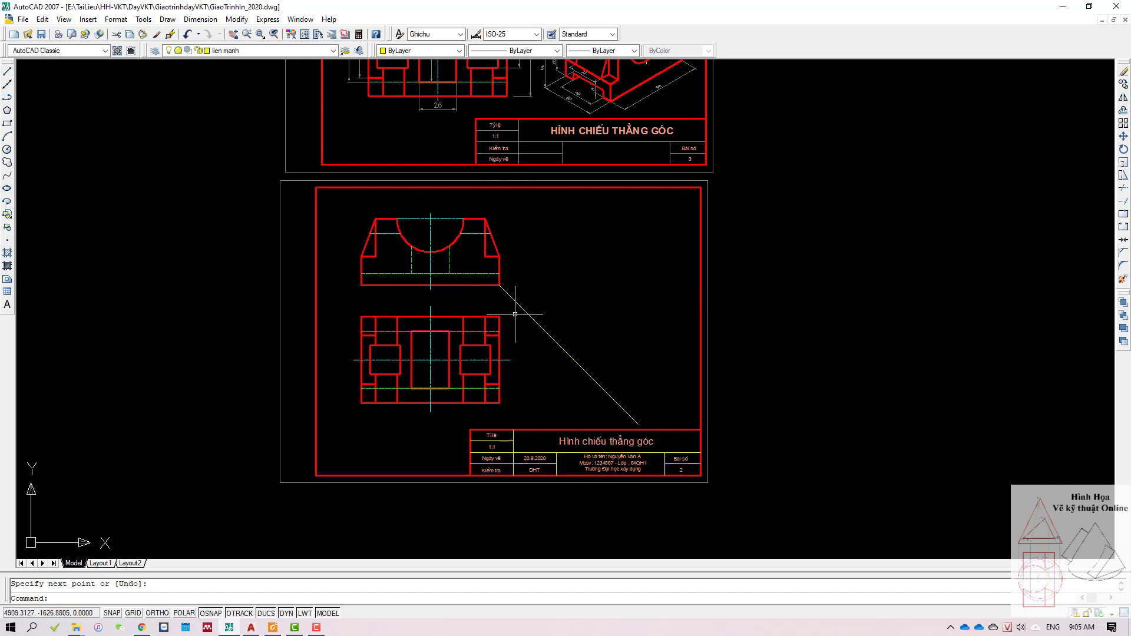
Step: Draw a horizontal construction ray rightward from the front view's top-right corner with Ortho on
{"action": "type", "text": "ray"}
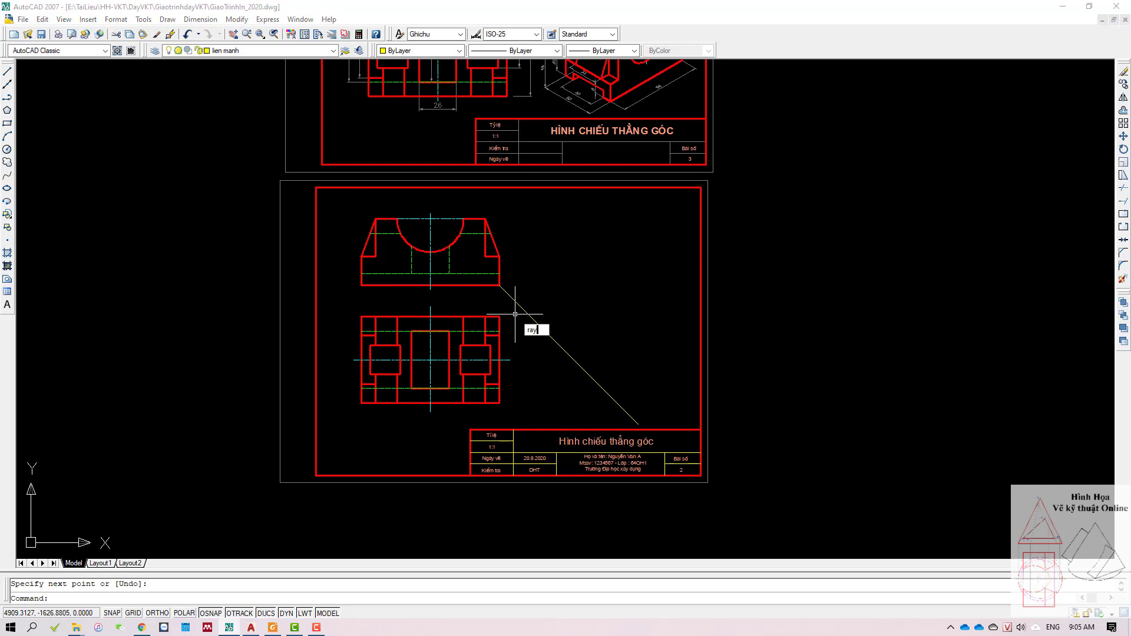
{"action": "key", "text": "Return"}
{"action": "left_click", "coordinate": [485, 219]}
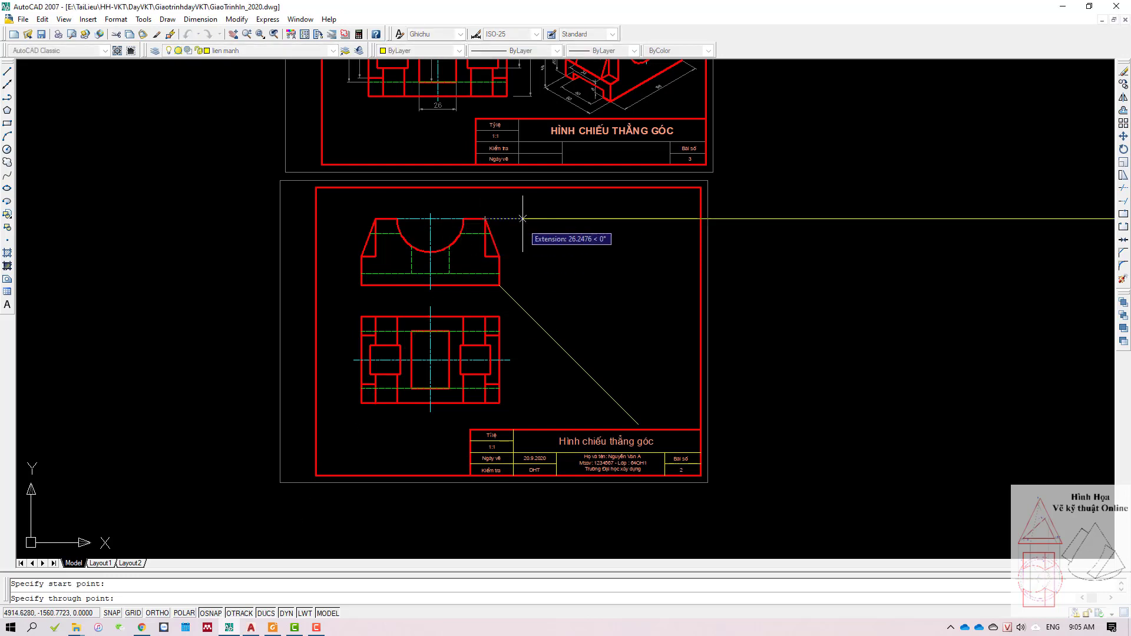
{"action": "key", "text": "F8"}
{"action": "left_click", "coordinate": [580, 225]}
{"action": "key", "text": "Return"}
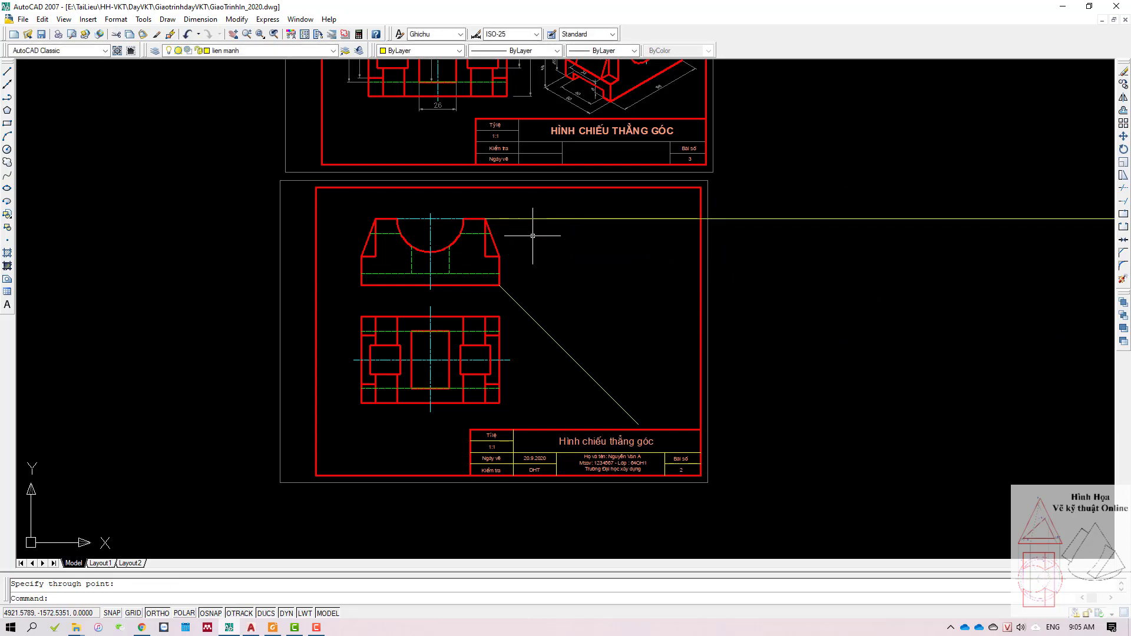
Step: Copy the ray to the next edge, the chamfer corner, the hidden-line height and the front view's base
{"action": "type", "text": "co"}
{"action": "key", "text": "Return"}
{"action": "left_click", "coordinate": [610, 233]}
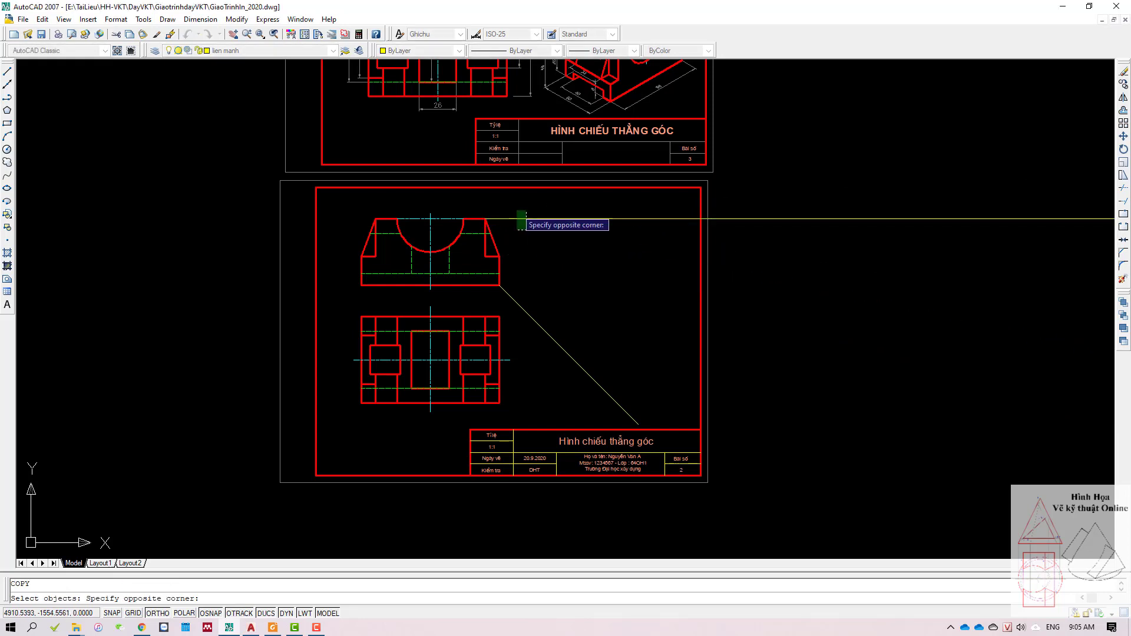
{"action": "left_click", "coordinate": [509, 211]}
{"action": "scroll", "coordinate": [491, 226], "scroll_direction": "up", "scroll_amount": 1}
{"action": "key", "text": "Return"}
{"action": "left_click", "coordinate": [480, 216]}
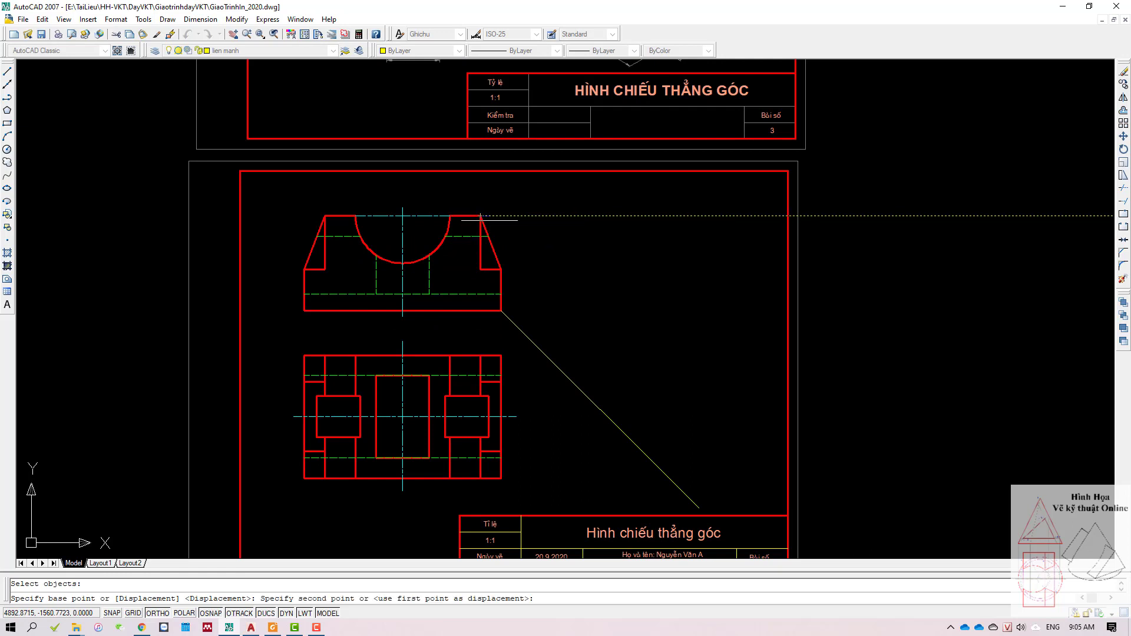
{"action": "scroll", "coordinate": [519, 242], "scroll_direction": "up", "scroll_amount": 2}
{"action": "scroll", "coordinate": [434, 227], "scroll_direction": "down", "scroll_amount": 2}
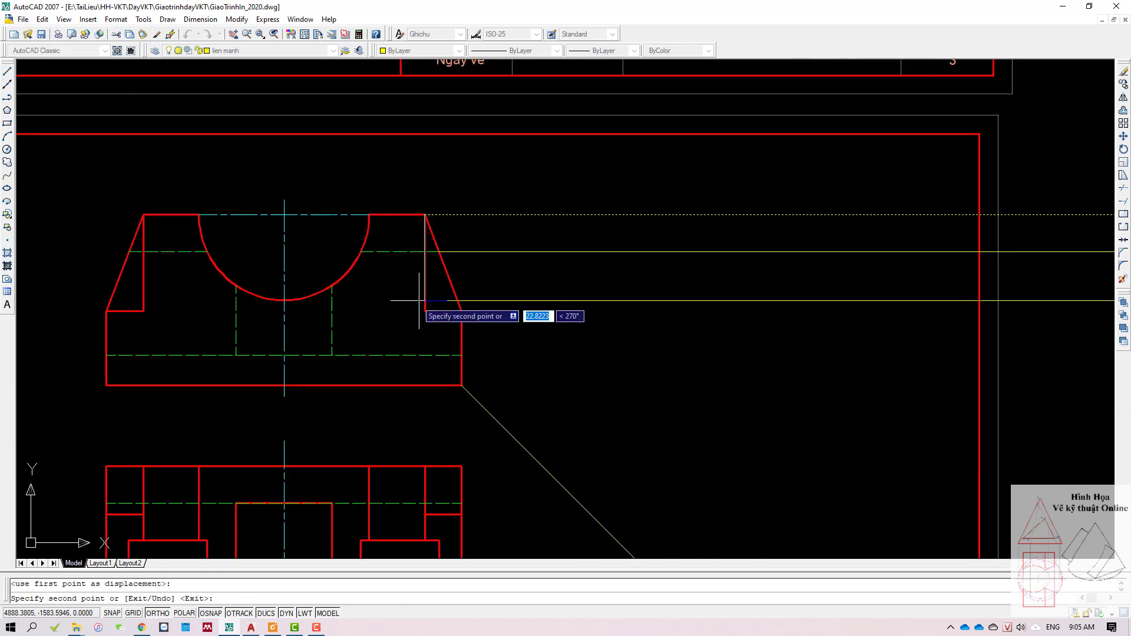
{"action": "left_click", "coordinate": [334, 286]}
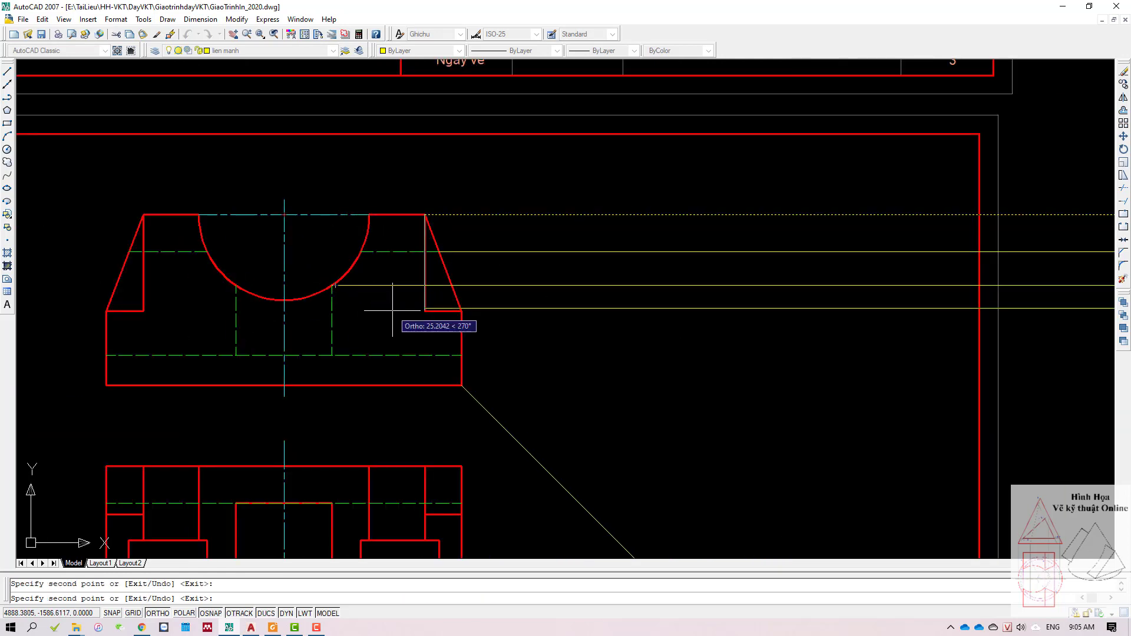
{"action": "left_click", "coordinate": [461, 311]}
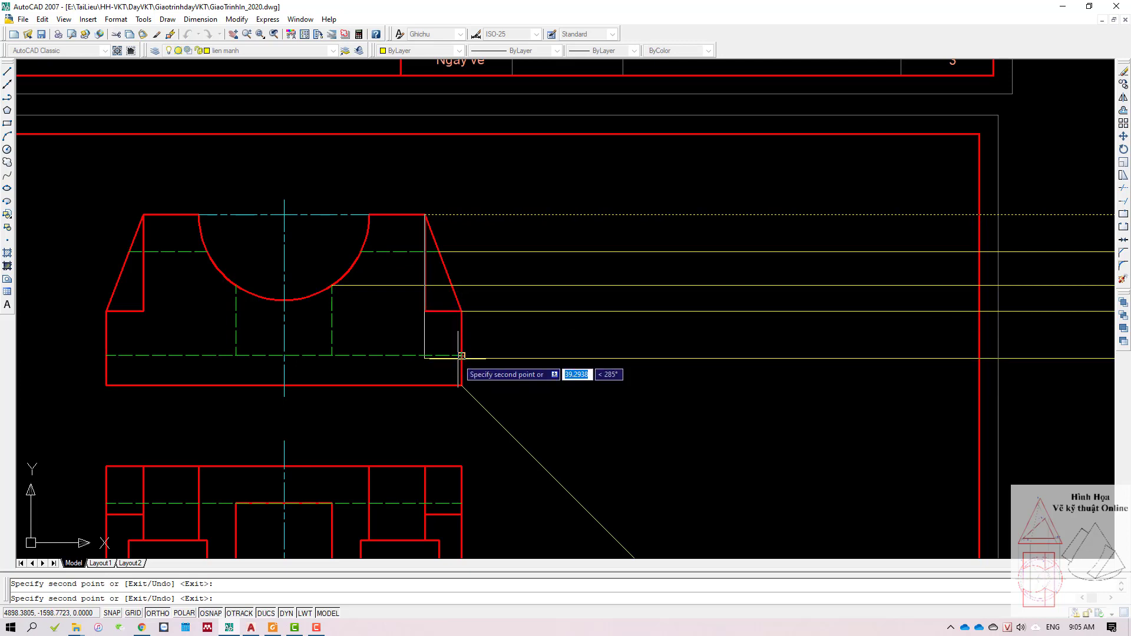
{"action": "left_click", "coordinate": [462, 355]}
{"action": "left_click", "coordinate": [462, 386]}
{"action": "key", "text": "Escape"}
{"action": "scroll", "coordinate": [501, 412], "scroll_direction": "down", "scroll_amount": 4}
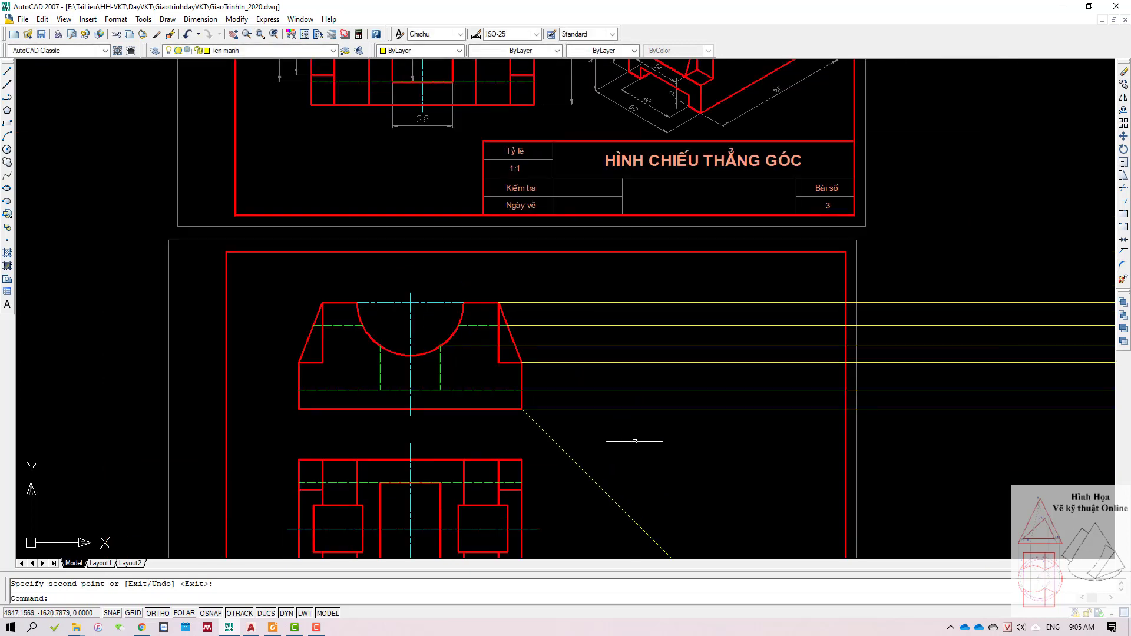
{"action": "scroll", "coordinate": [538, 316], "scroll_direction": "up", "scroll_amount": 1}
{"action": "scroll", "coordinate": [539, 316], "scroll_direction": "up", "scroll_amount": 1}
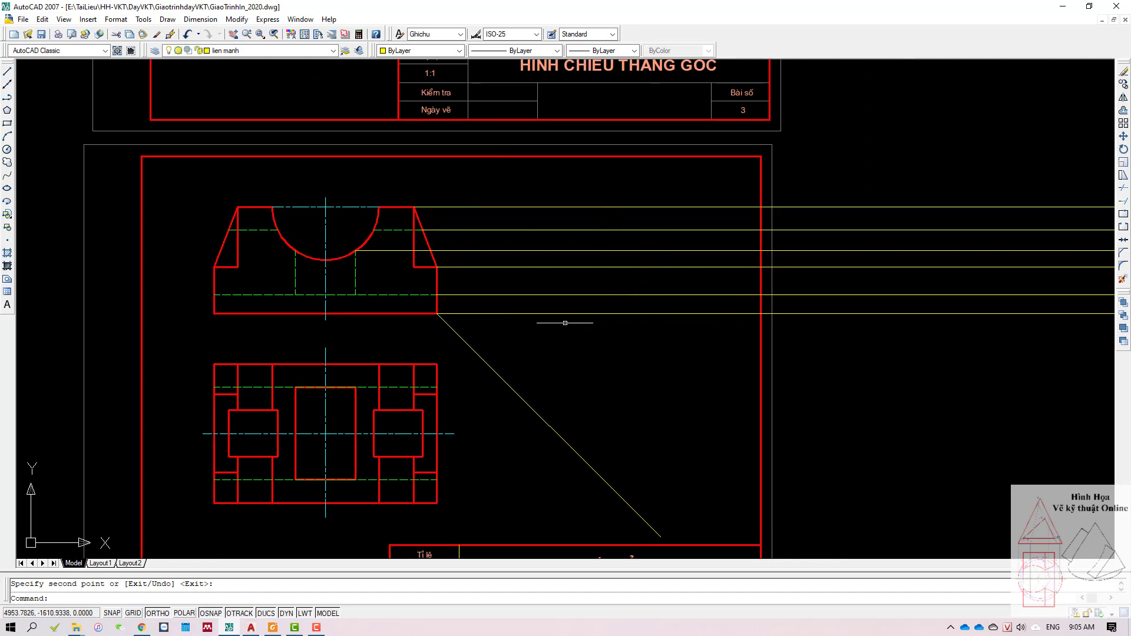
{"action": "middle_click_drag", "start_coordinate": [485, 361], "coordinate": [504, 304]}
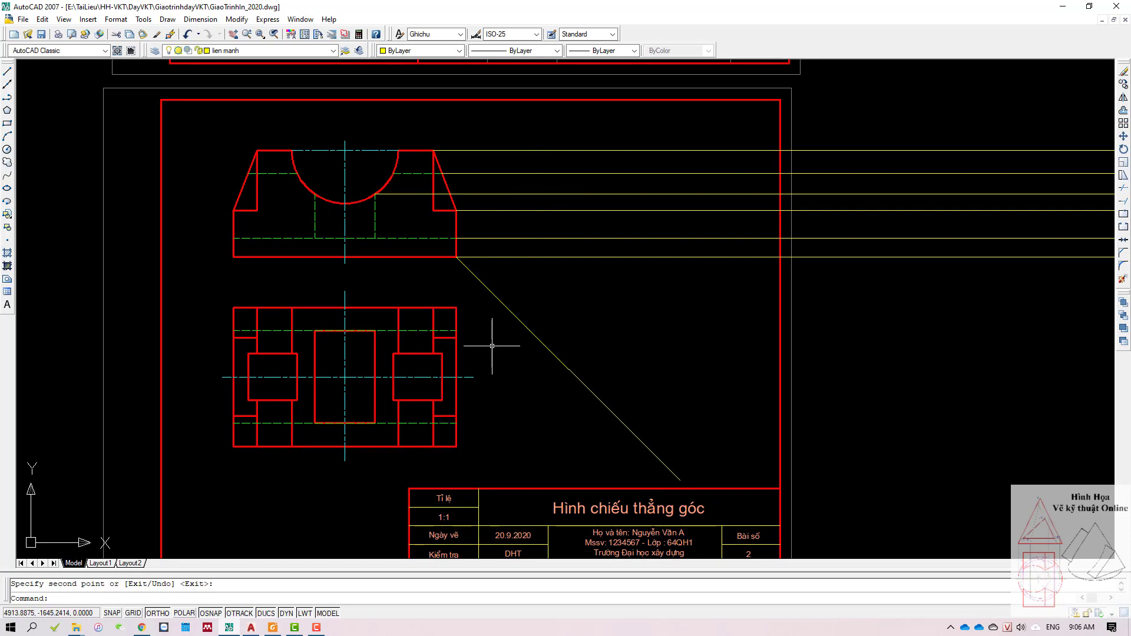
Step: Copy the horizontal projection line to six top-view edge heights down to the view's bottom
{"action": "type", "text": "rsa"}
{"action": "key", "text": "Escape"}
{"action": "left_click", "coordinate": [524, 245]}
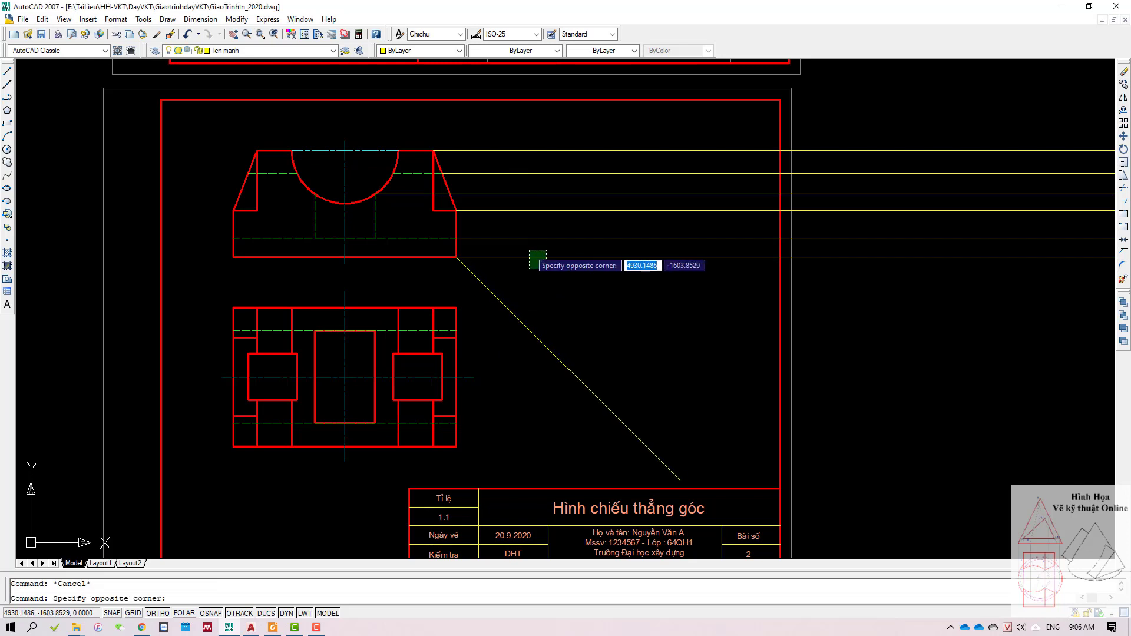
{"action": "type", "text": "c"}
{"action": "key", "text": "Return"}
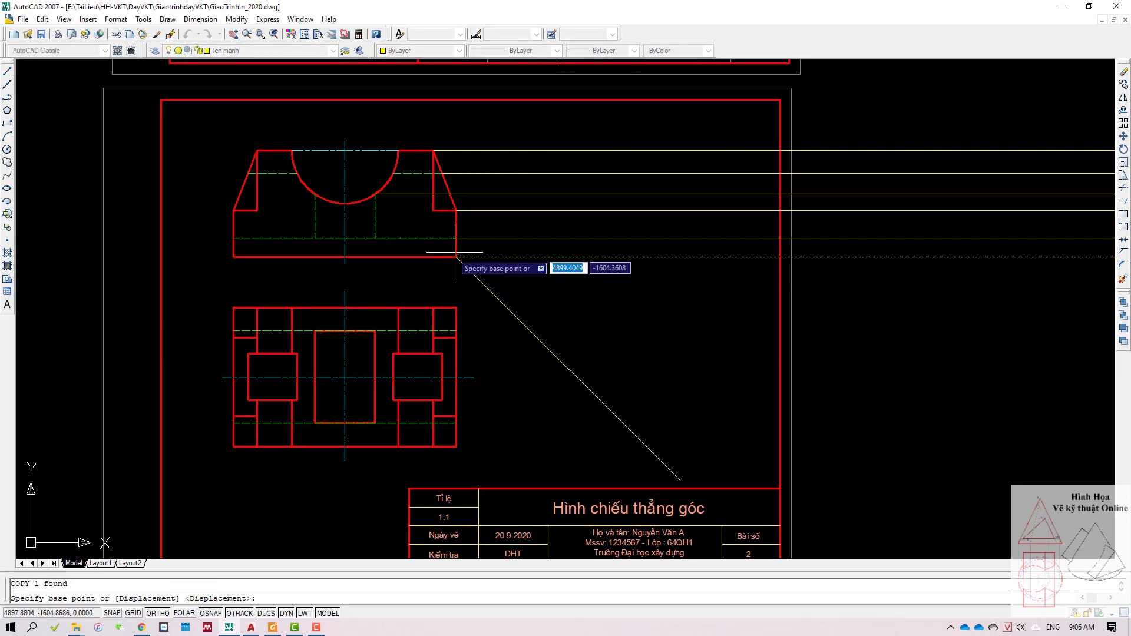
{"action": "left_click", "coordinate": [456, 257]}
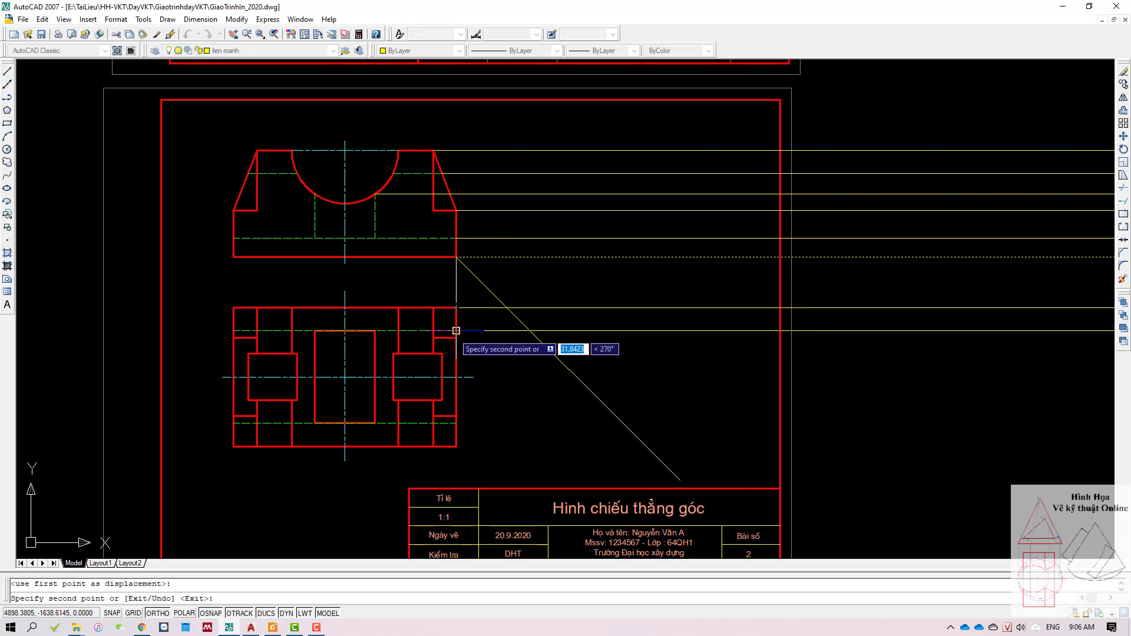
{"action": "left_click", "coordinate": [456, 330]}
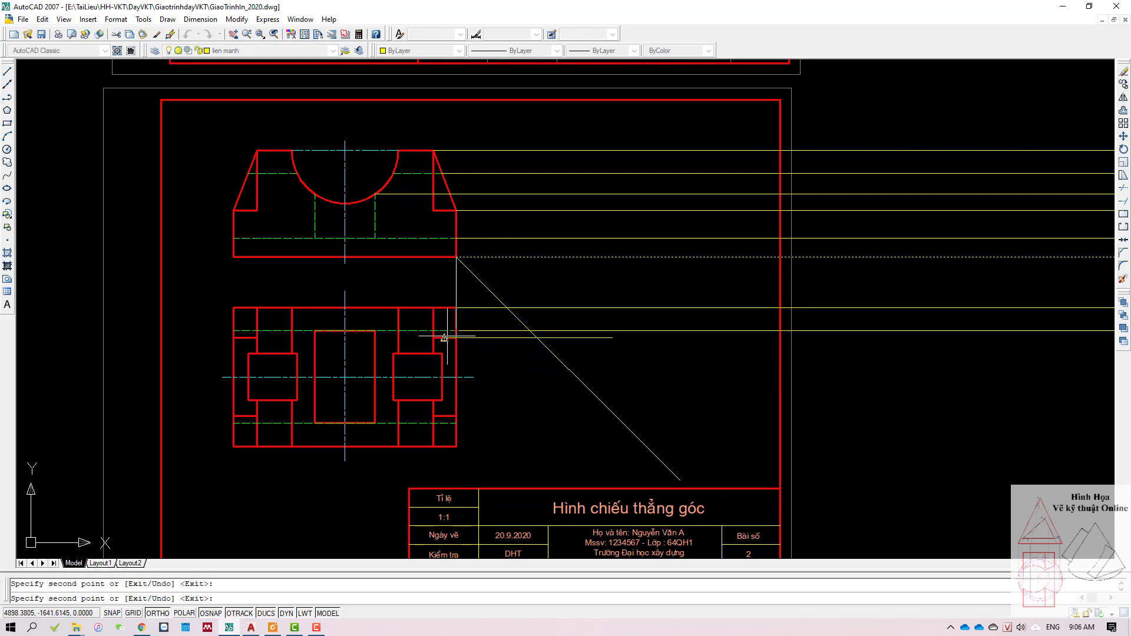
{"action": "left_click", "coordinate": [455, 338]}
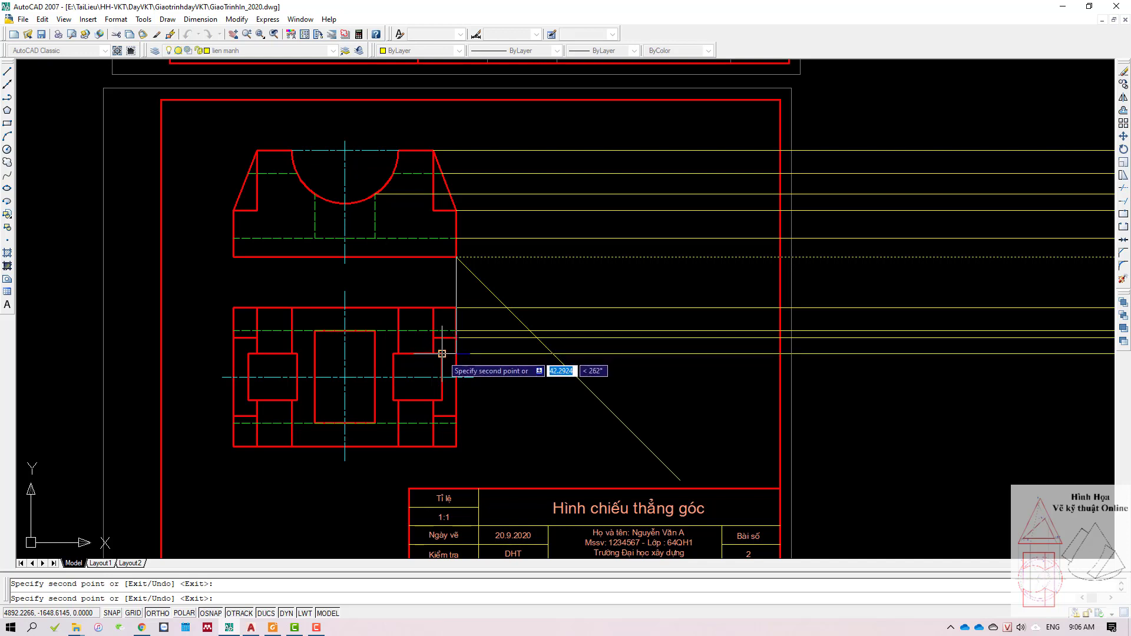
{"action": "left_click", "coordinate": [442, 354]}
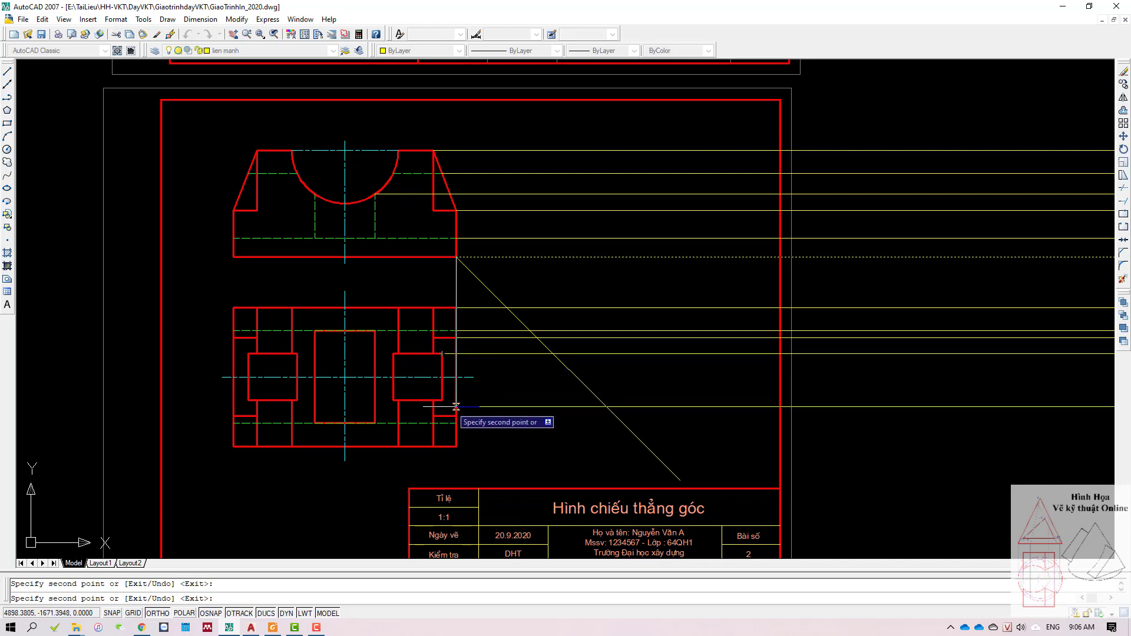
{"action": "left_click", "coordinate": [442, 400]}
{"action": "left_click", "coordinate": [457, 416]}
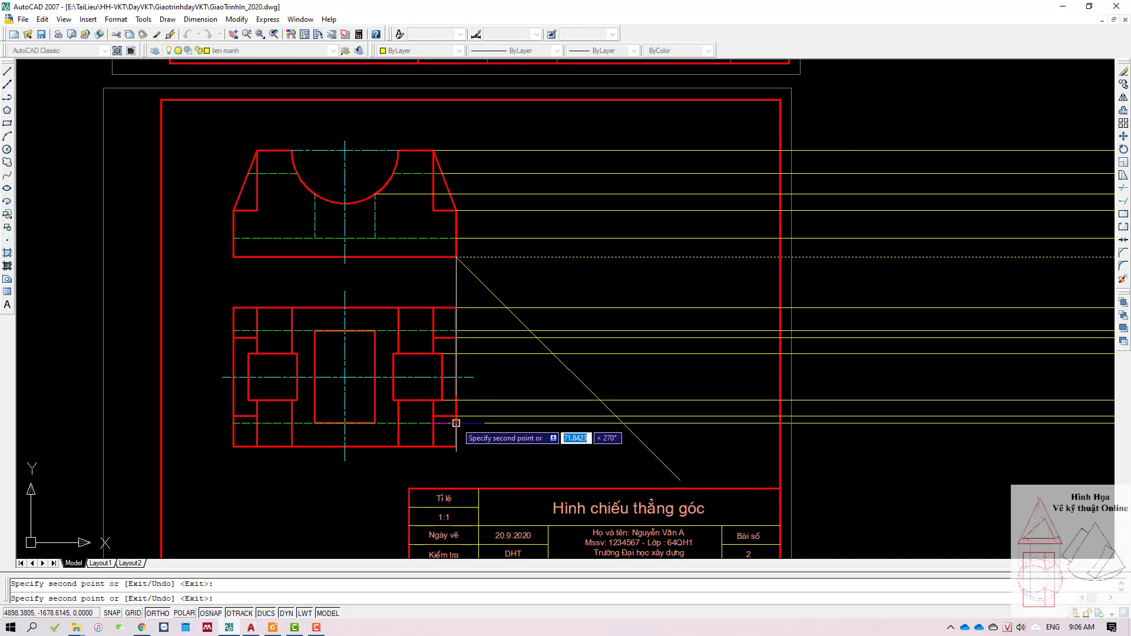
{"action": "left_click", "coordinate": [456, 447]}
{"action": "key", "text": "Return"}
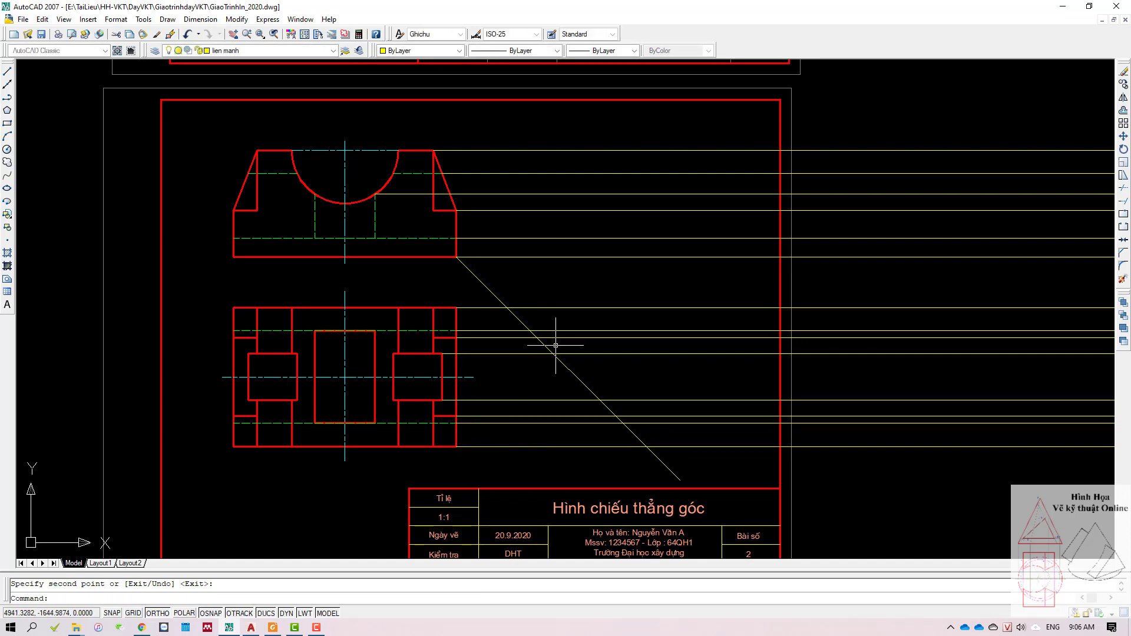
Step: Draw a vertical ray straight up from the first intersection on the 45° diagonal
{"action": "type", "text": "l"}
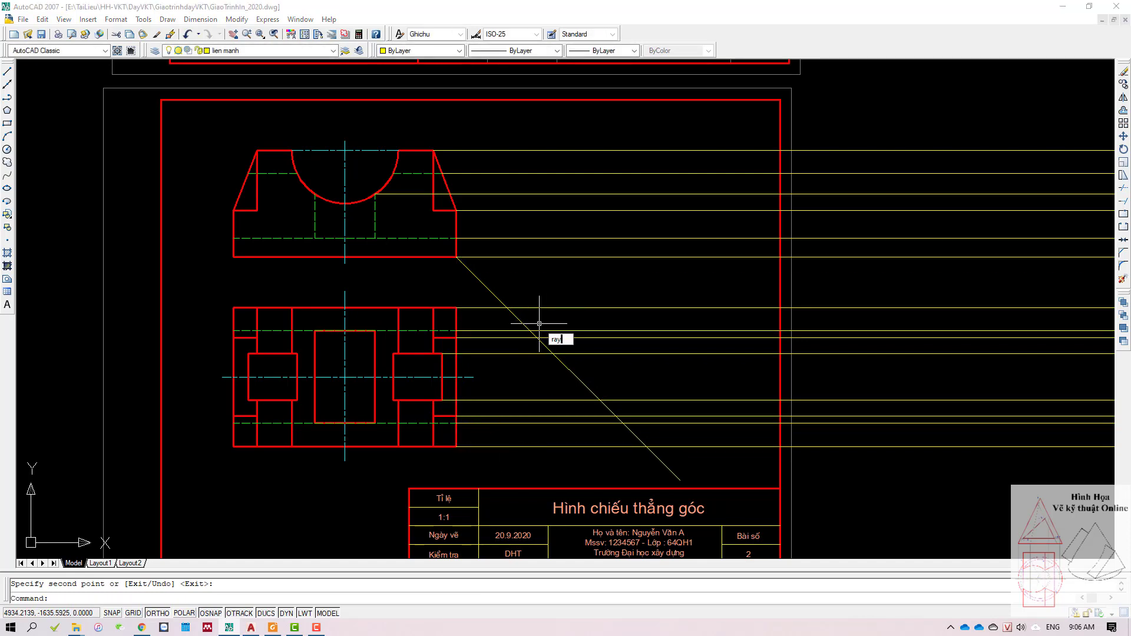
{"action": "key", "text": "Return"}
{"action": "left_click", "coordinate": [507, 308]}
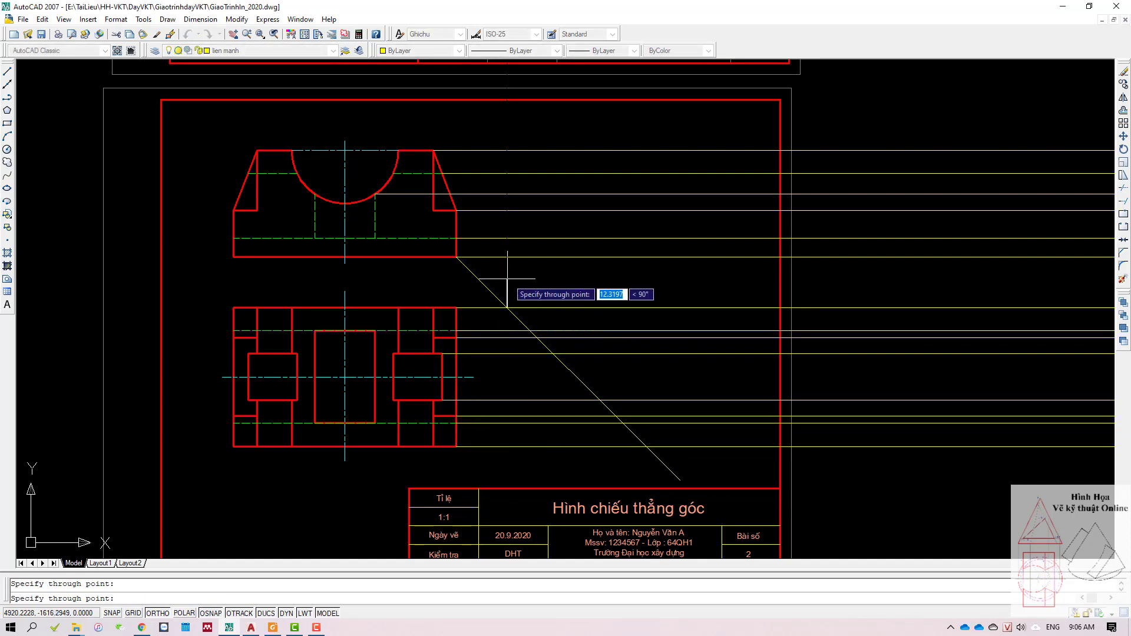
{"action": "left_click", "coordinate": [507, 278]}
{"action": "key", "text": "Return"}
Step: Copy the vertical ray to five further intersections along the miter line
{"action": "left_click_drag", "start_coordinate": [528, 281], "coordinate": [493, 261]}
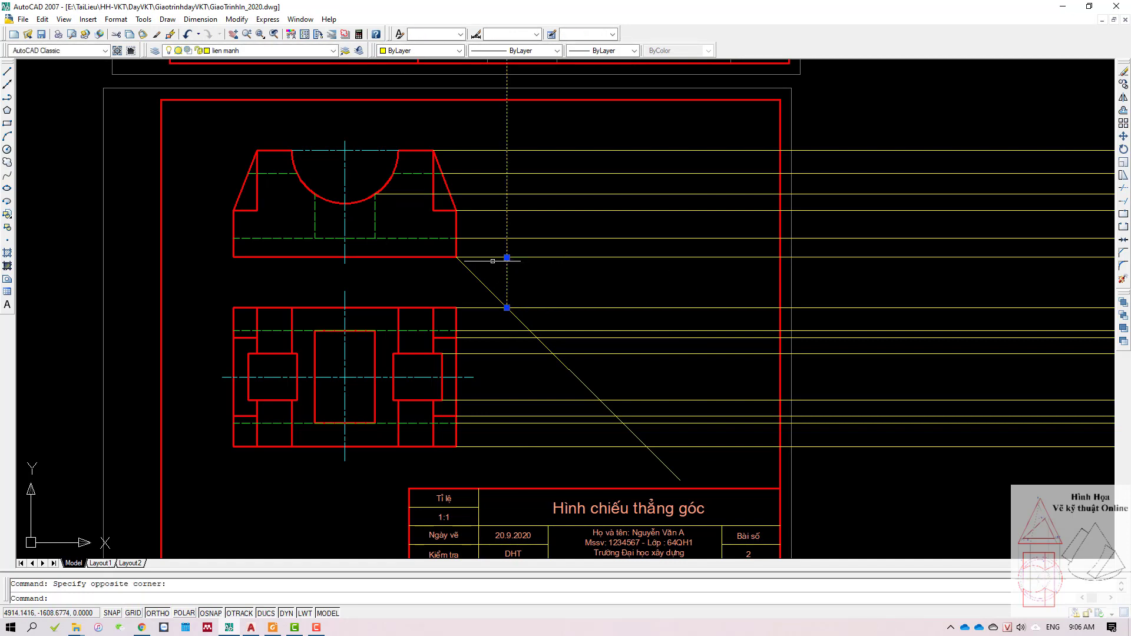
{"action": "type", "text": "co"}
{"action": "key", "text": "Return"}
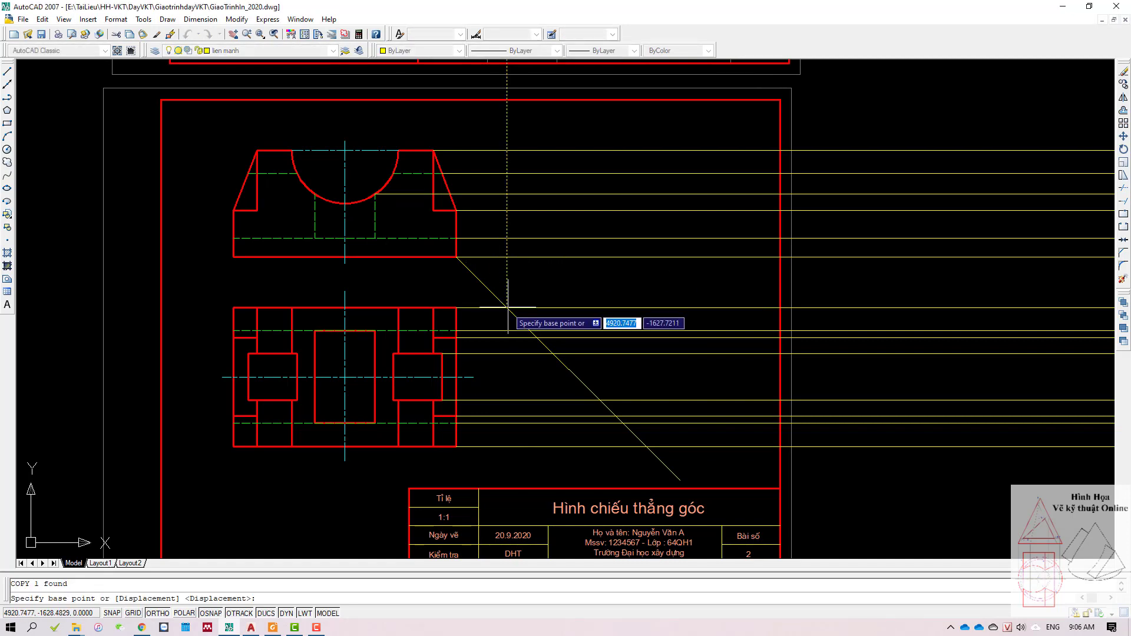
{"action": "left_click", "coordinate": [508, 307]}
{"action": "left_click", "coordinate": [530, 331]}
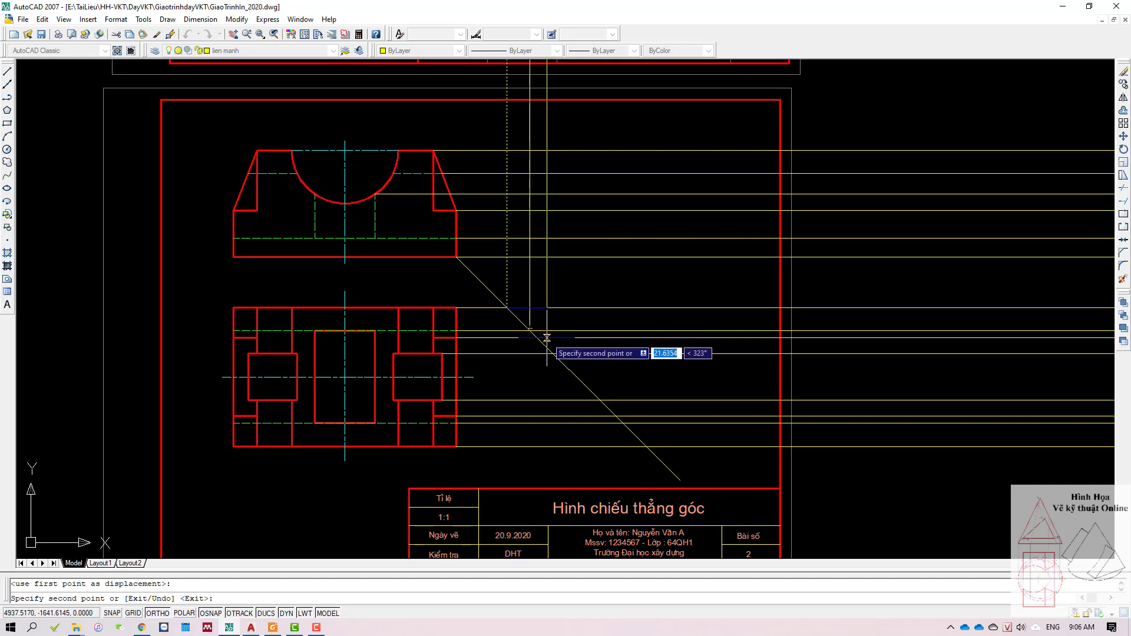
{"action": "left_click", "coordinate": [537, 338]}
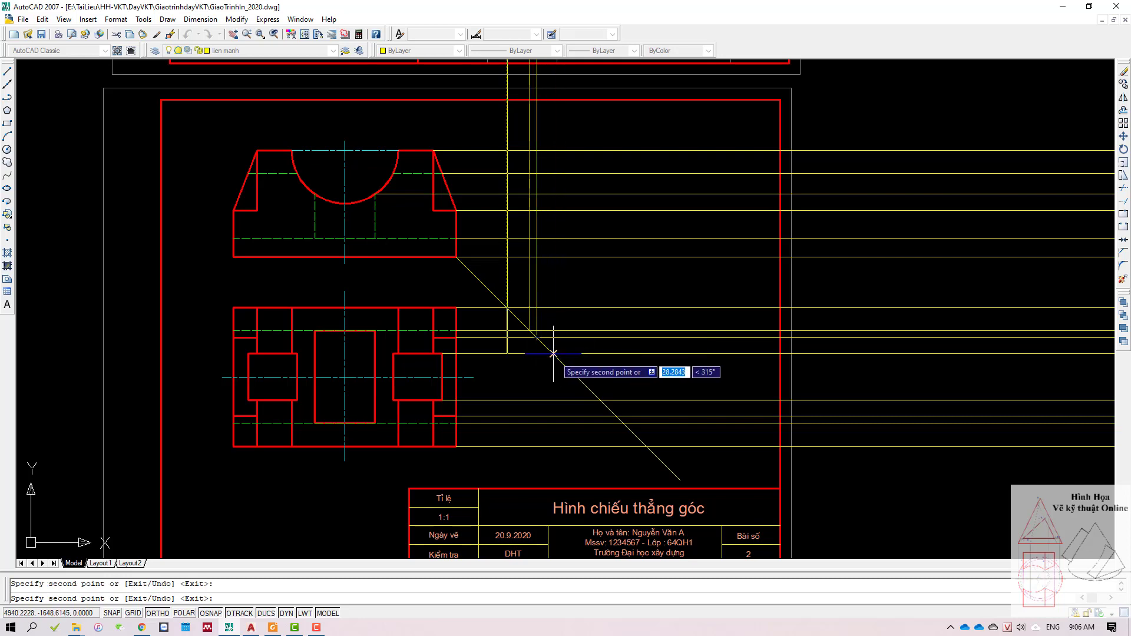
{"action": "left_click", "coordinate": [553, 354]}
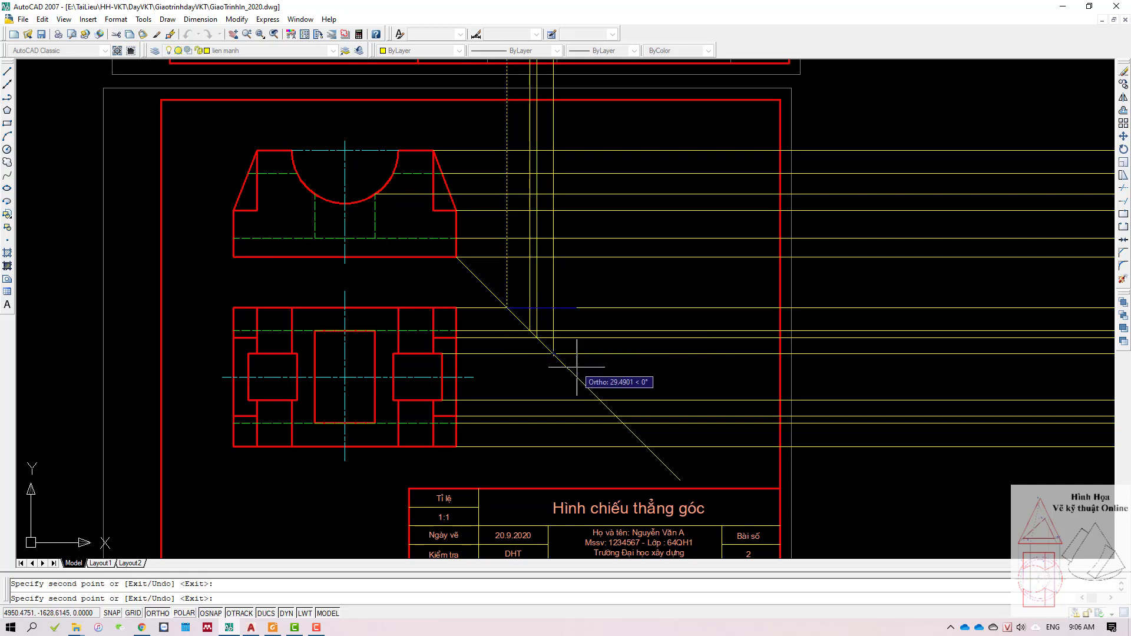
{"action": "left_click", "coordinate": [599, 400]}
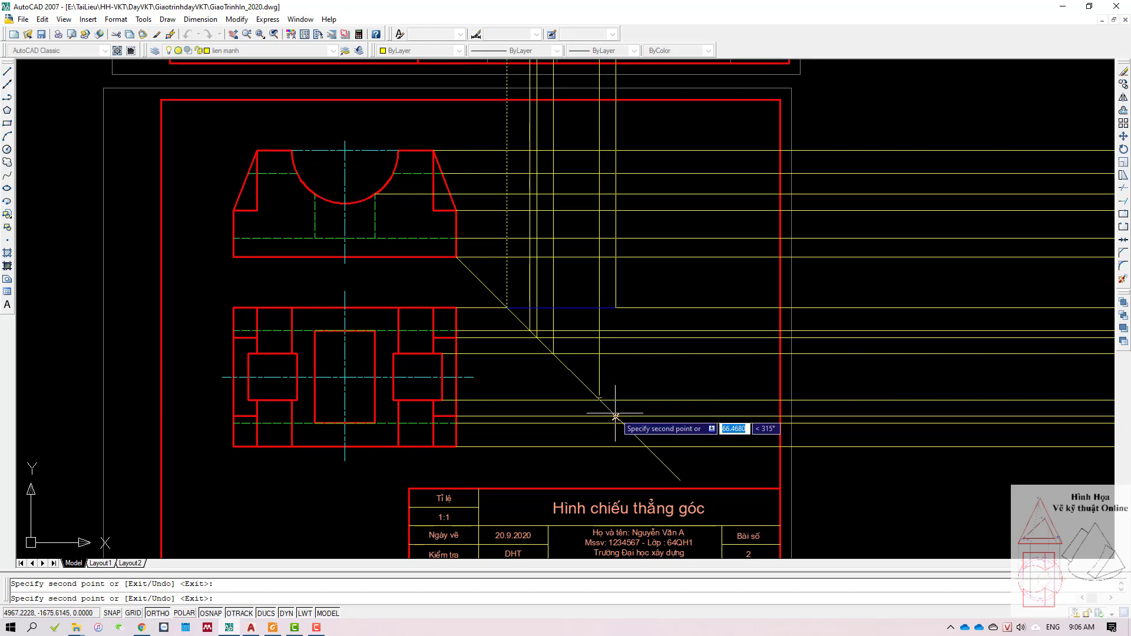
{"action": "left_click", "coordinate": [646, 446]}
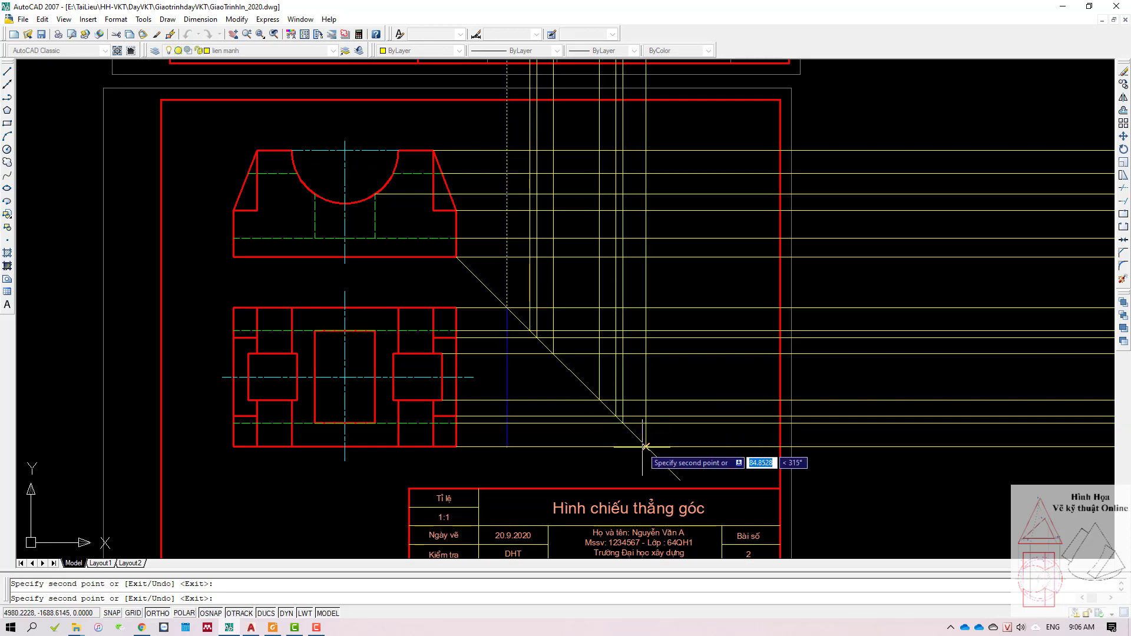
{"action": "key", "text": "Return"}
{"action": "scroll", "coordinate": [654, 257], "scroll_direction": "down", "scroll_amount": 2}
{"action": "scroll", "coordinate": [654, 258], "scroll_direction": "up", "scroll_amount": 3}
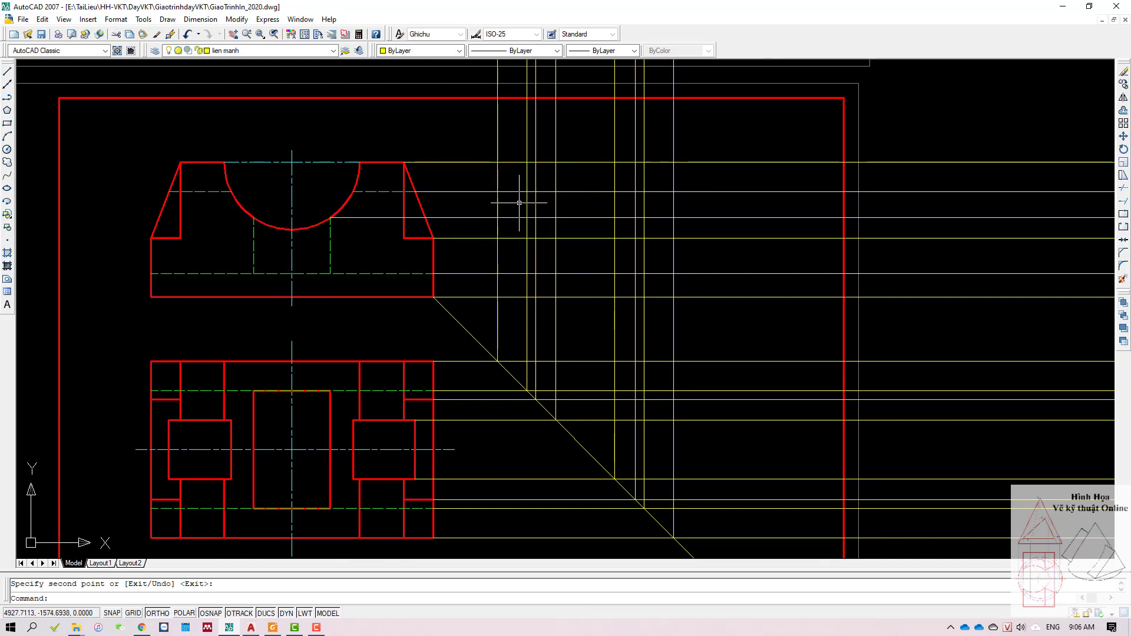
{"action": "scroll", "coordinate": [606, 300], "scroll_direction": "down", "scroll_amount": 2}
{"action": "middle_click_drag", "start_coordinate": [599, 223], "coordinate": [593, 264]}
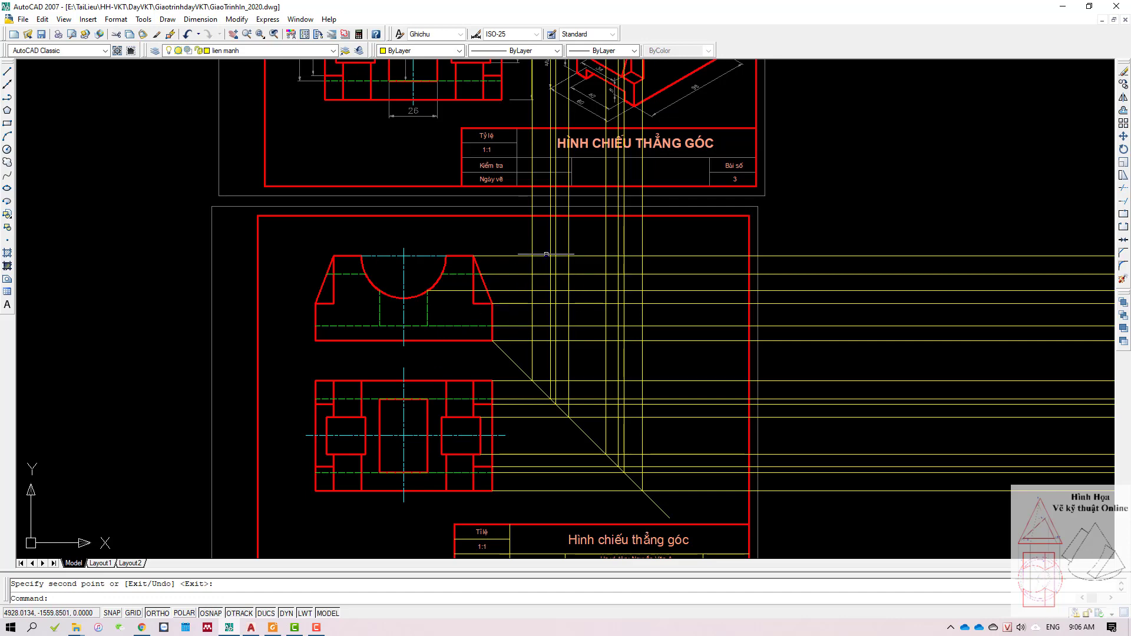
{"action": "middle_click_drag", "start_coordinate": [535, 266], "coordinate": [529, 376]}
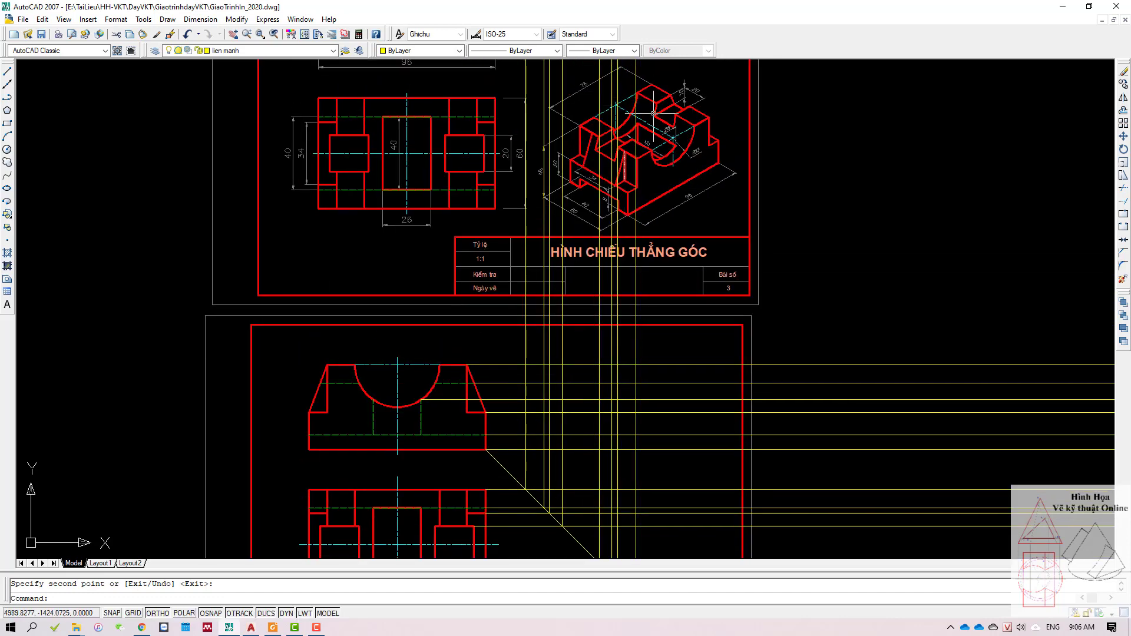
{"action": "mouse_move", "coordinate": [593, 404]}
{"action": "middle_mouse_down"}
{"action": "mouse_move", "coordinate": [581, 375]}
{"action": "mouse_move", "coordinate": [581, 285]}
{"action": "middle_mouse_up"}
{"action": "scroll", "coordinate": [535, 356], "scroll_direction": "up", "scroll_amount": 2}
{"action": "middle_click_drag", "start_coordinate": [531, 361], "coordinate": [559, 331]}
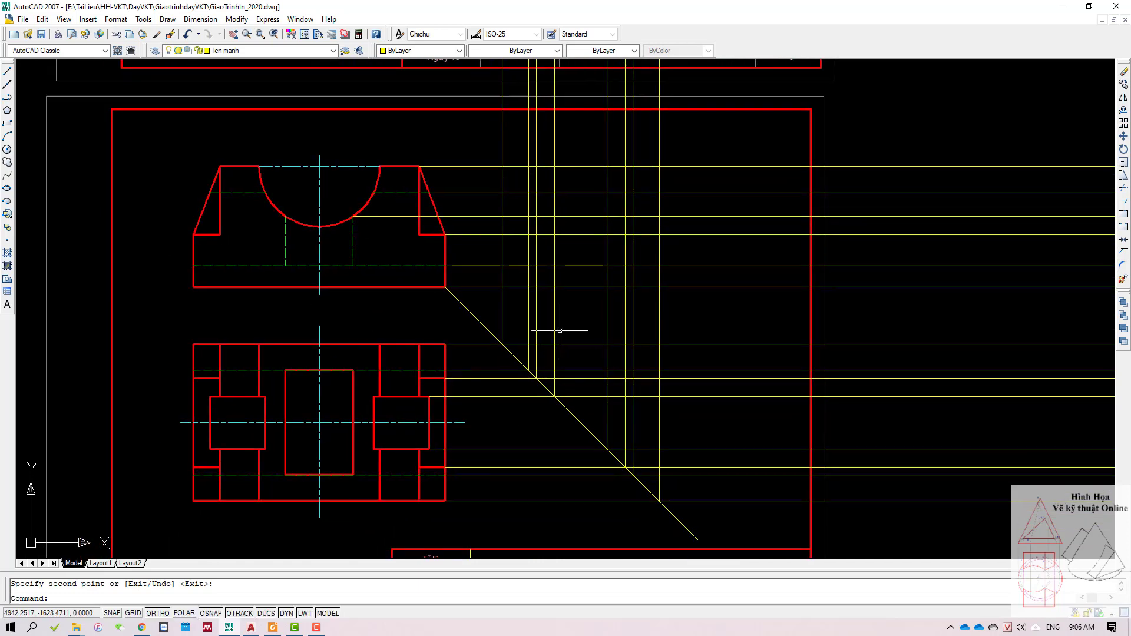
Step: On layer lien dam, draw the side-view rectangle between the projection lines, then select a short hidden line
{"action": "left_click", "coordinate": [303, 51]}
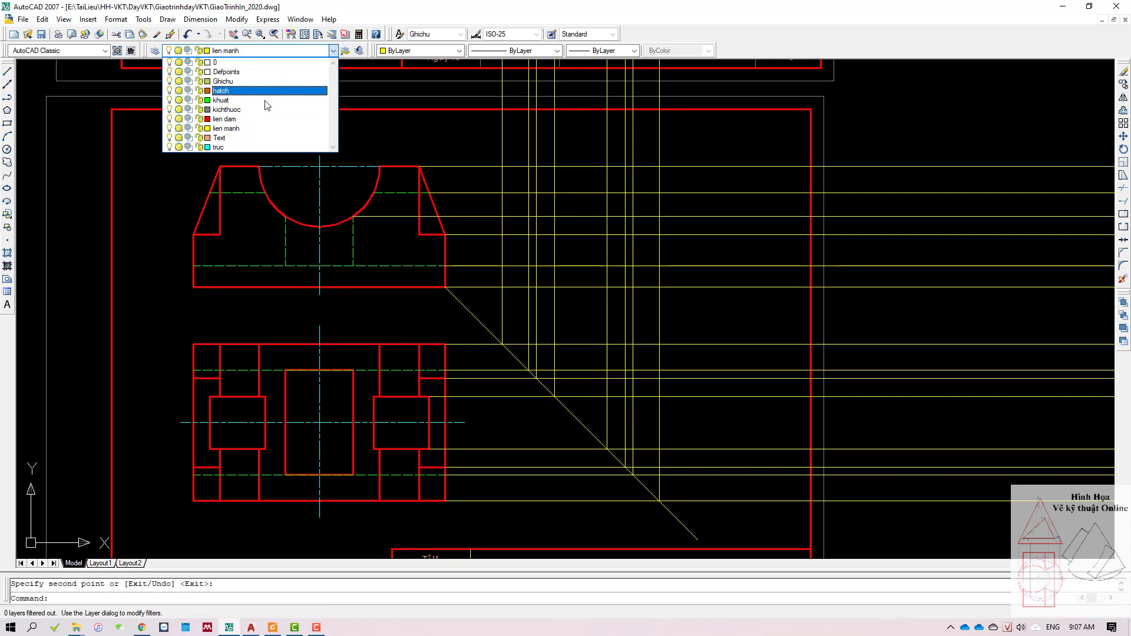
{"action": "left_click", "coordinate": [256, 121]}
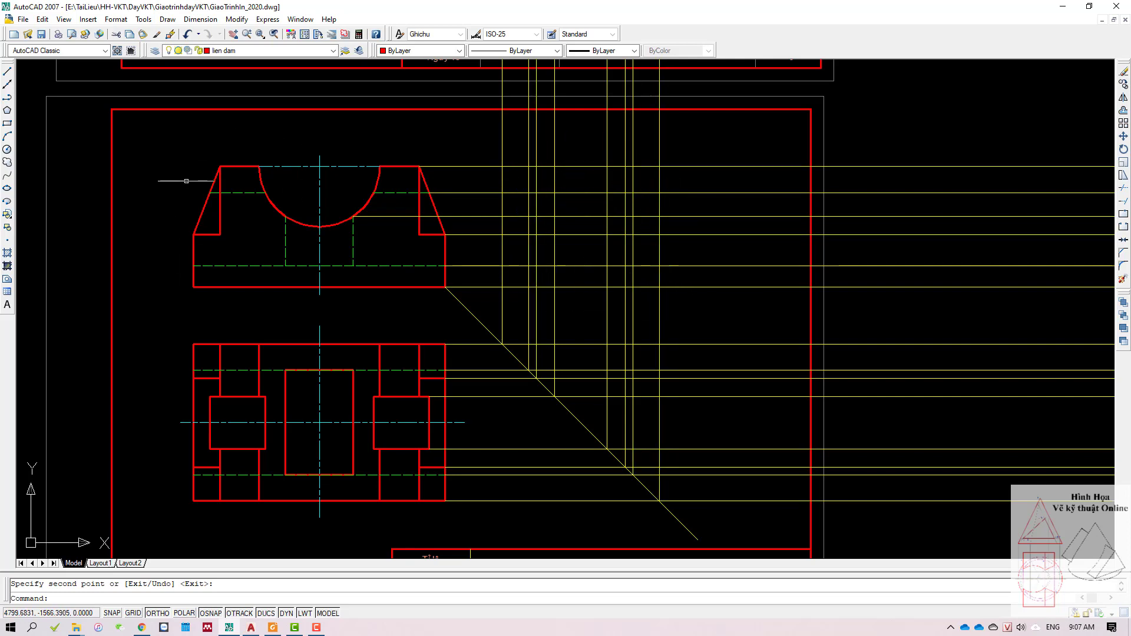
{"action": "type", "text": "rec"}
{"action": "key", "text": "Return"}
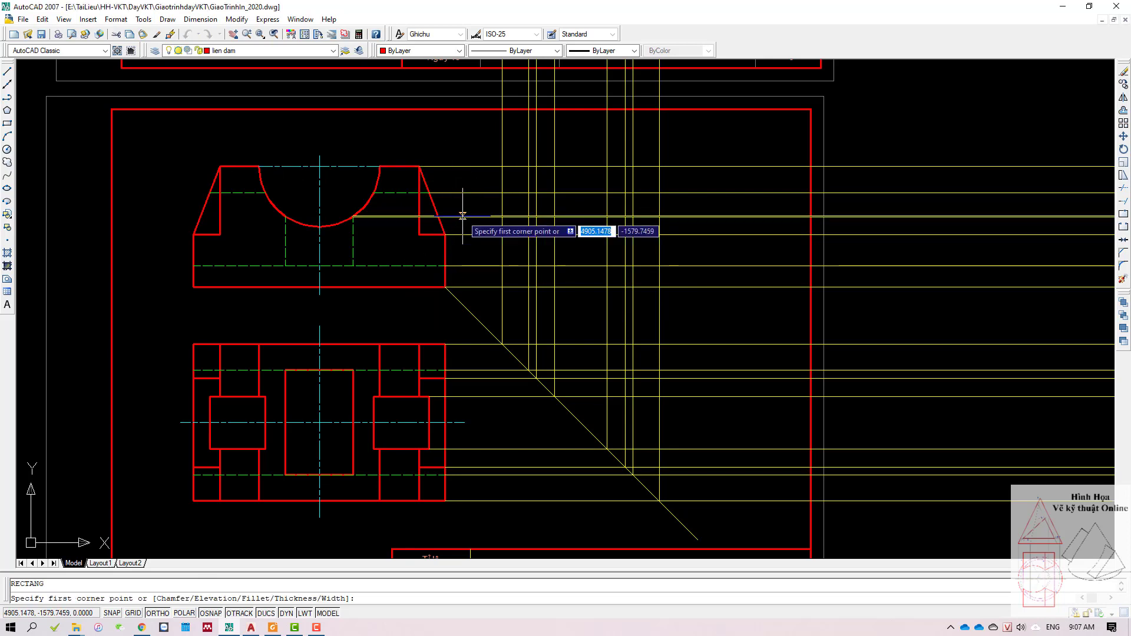
{"action": "left_click", "coordinate": [502, 167]}
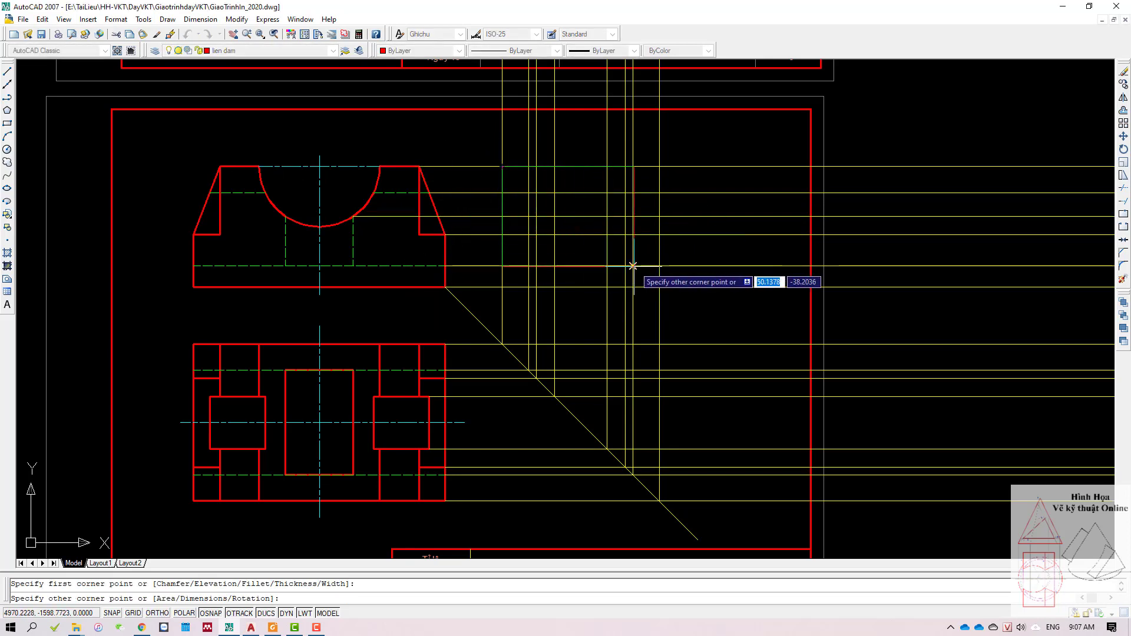
{"action": "left_click", "coordinate": [659, 287]}
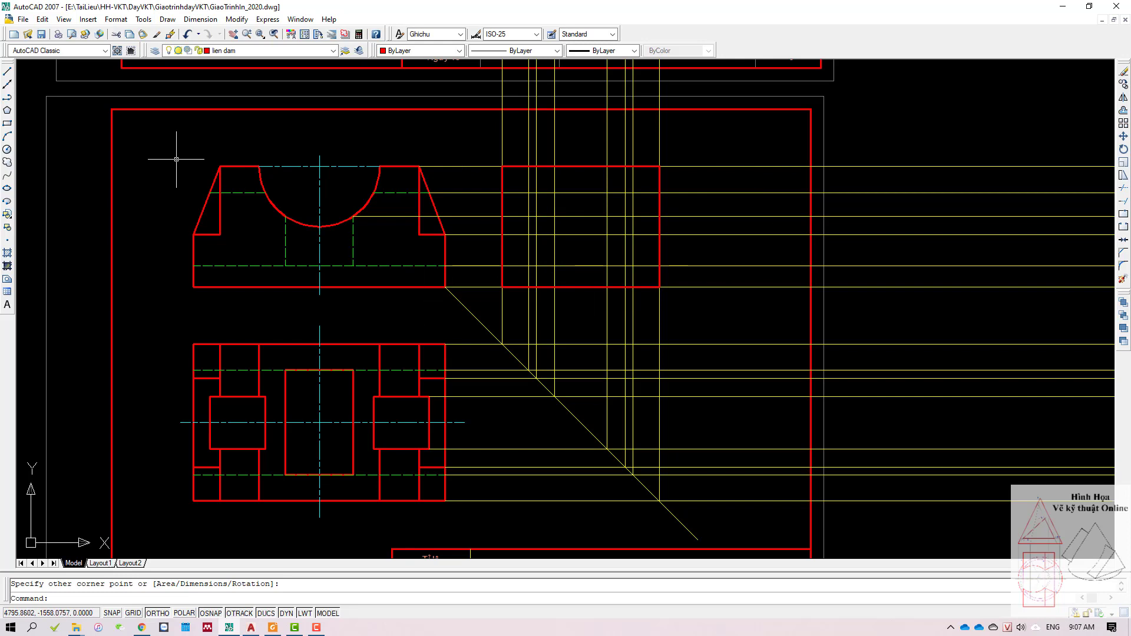
{"action": "left_click_drag", "start_coordinate": [236, 195], "coordinate": [229, 187]}
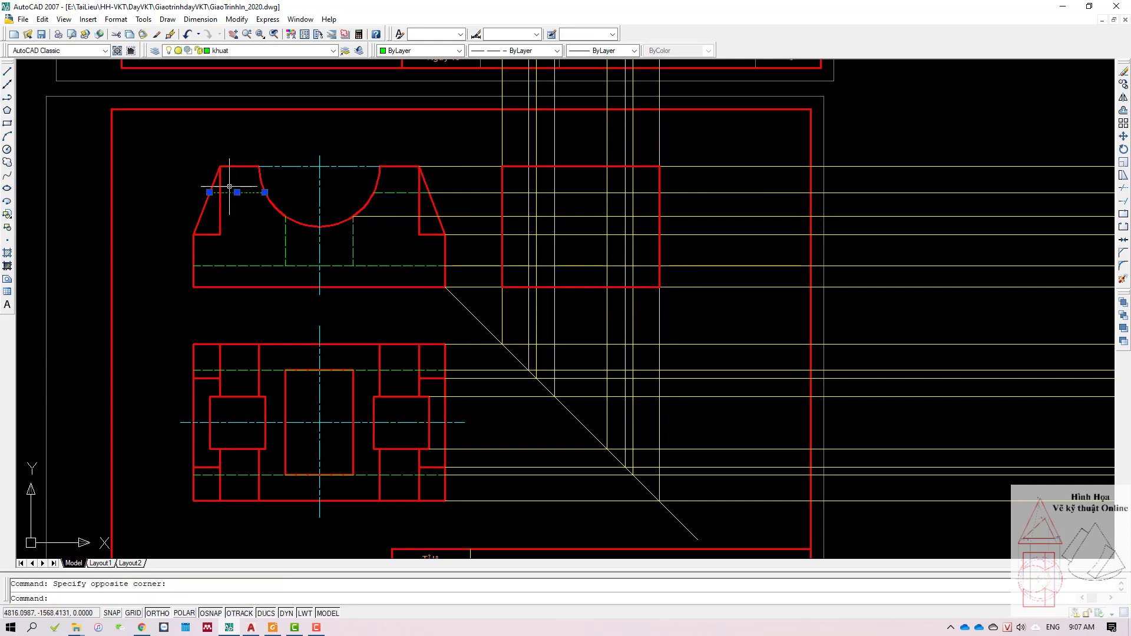
Step: Select the front view's short hidden lines and inner rectangle edges, checking against the reference sheet
{"action": "left_click", "coordinate": [379, 195]}
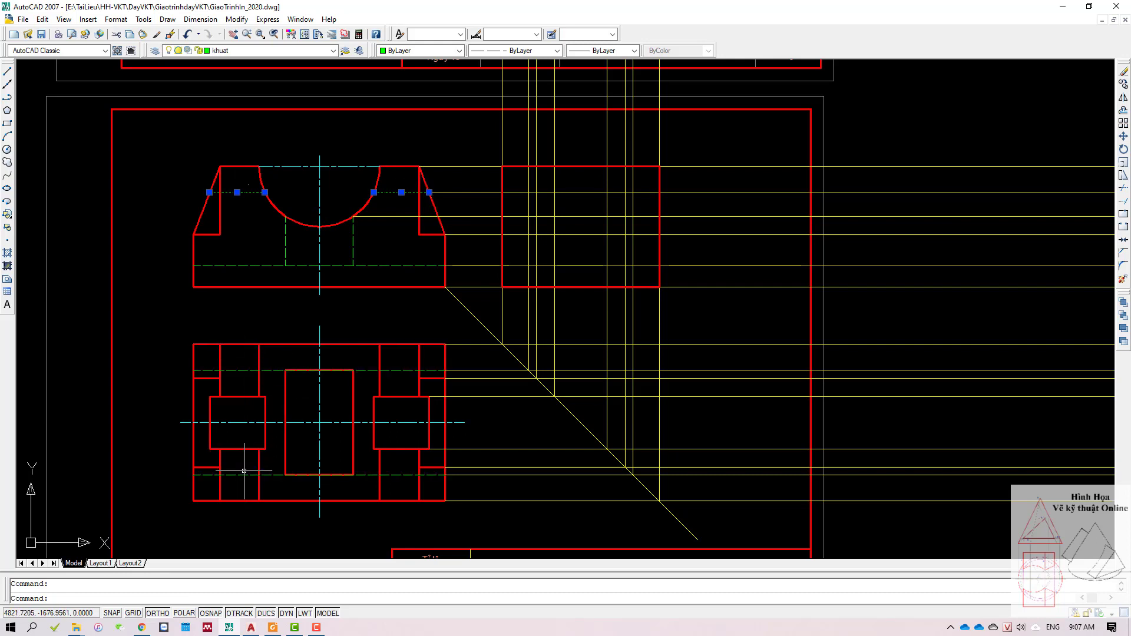
{"action": "left_click_drag", "start_coordinate": [235, 391], "coordinate": [234, 436]}
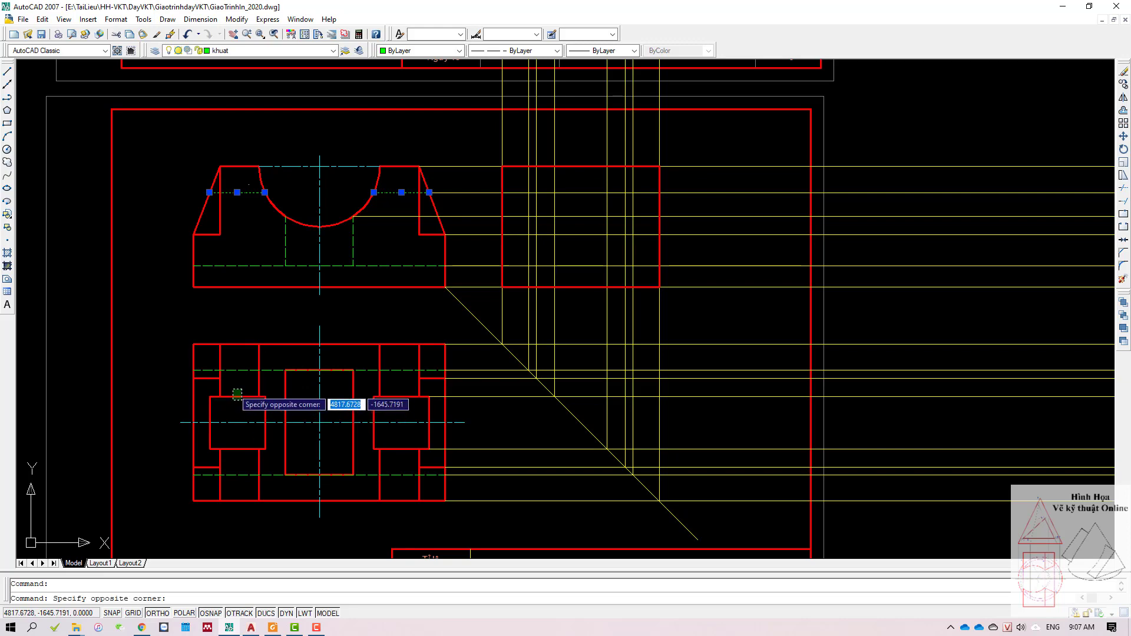
{"action": "left_click", "coordinate": [235, 449]}
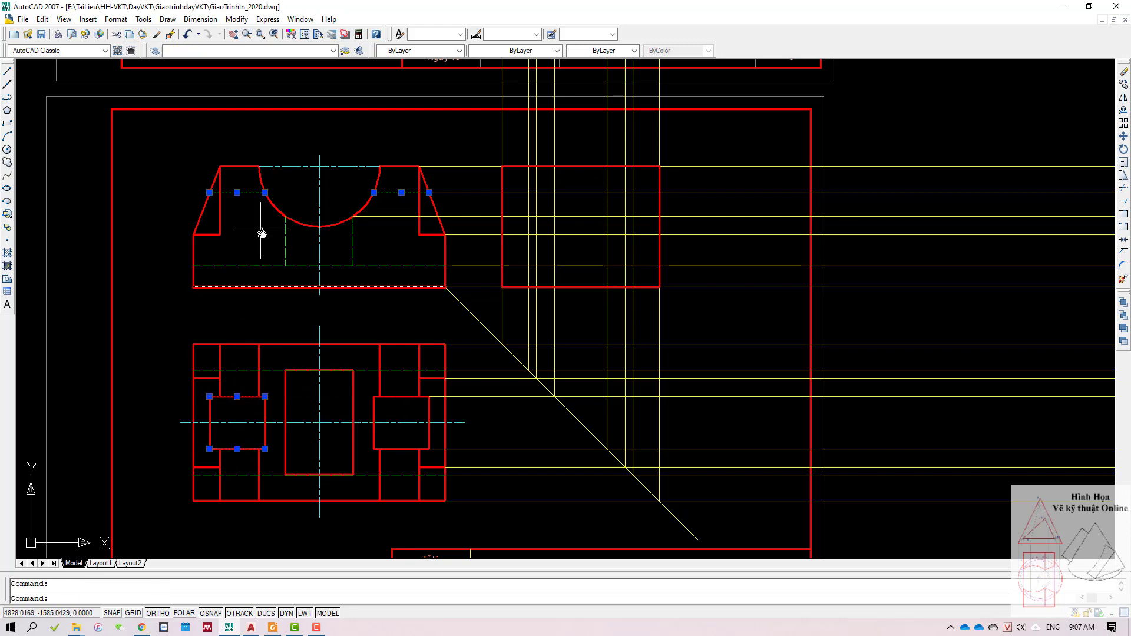
{"action": "mouse_move", "coordinate": [260, 235]}
{"action": "middle_mouse_down"}
{"action": "mouse_move", "coordinate": [260, 448]}
{"action": "mouse_move", "coordinate": [236, 335]}
{"action": "middle_mouse_up"}
{"action": "scroll", "coordinate": [213, 277], "scroll_direction": "up", "scroll_amount": 2}
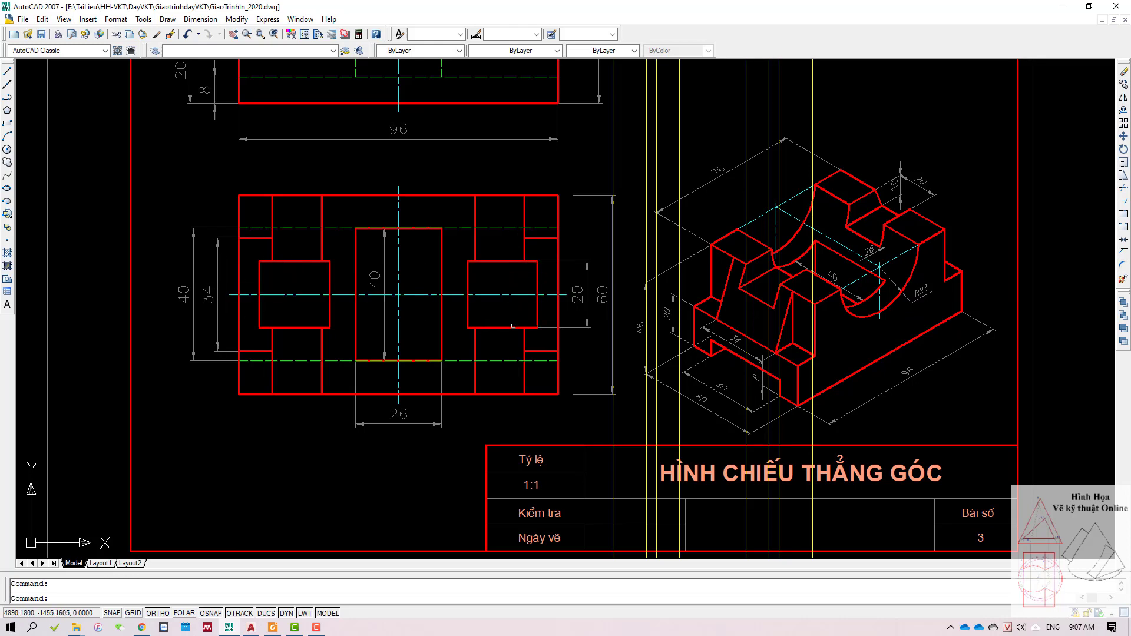
{"action": "scroll", "coordinate": [513, 326], "scroll_direction": "down", "scroll_amount": 2}
{"action": "middle_click_drag", "start_coordinate": [589, 531], "coordinate": [538, 387]}
{"action": "middle_click_drag", "start_coordinate": [633, 444], "coordinate": [547, 340]}
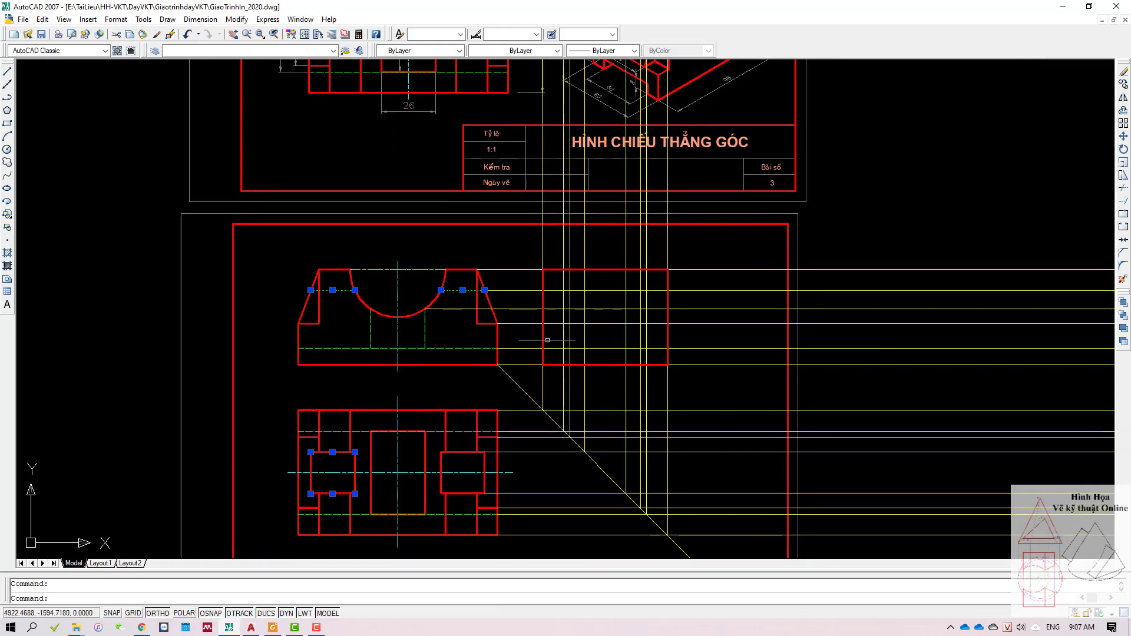
{"action": "key", "text": "Escape"}
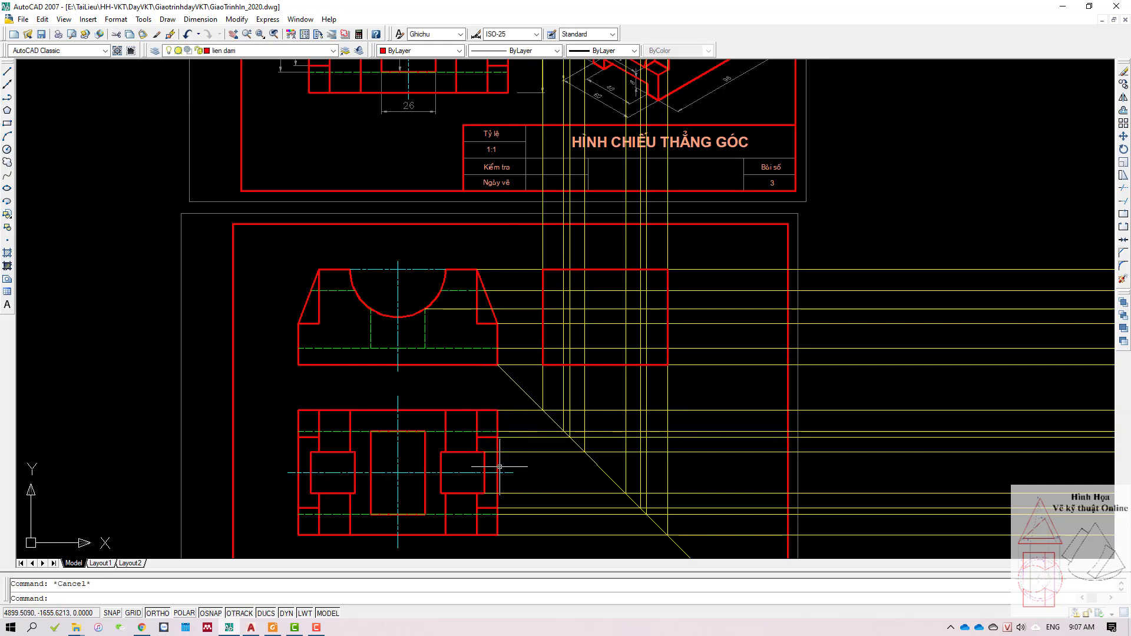
Step: Pick the projection lines for the cutout's width and depth, then frame the front and side views
{"action": "middle_click_drag", "start_coordinate": [479, 456], "coordinate": [441, 409]}
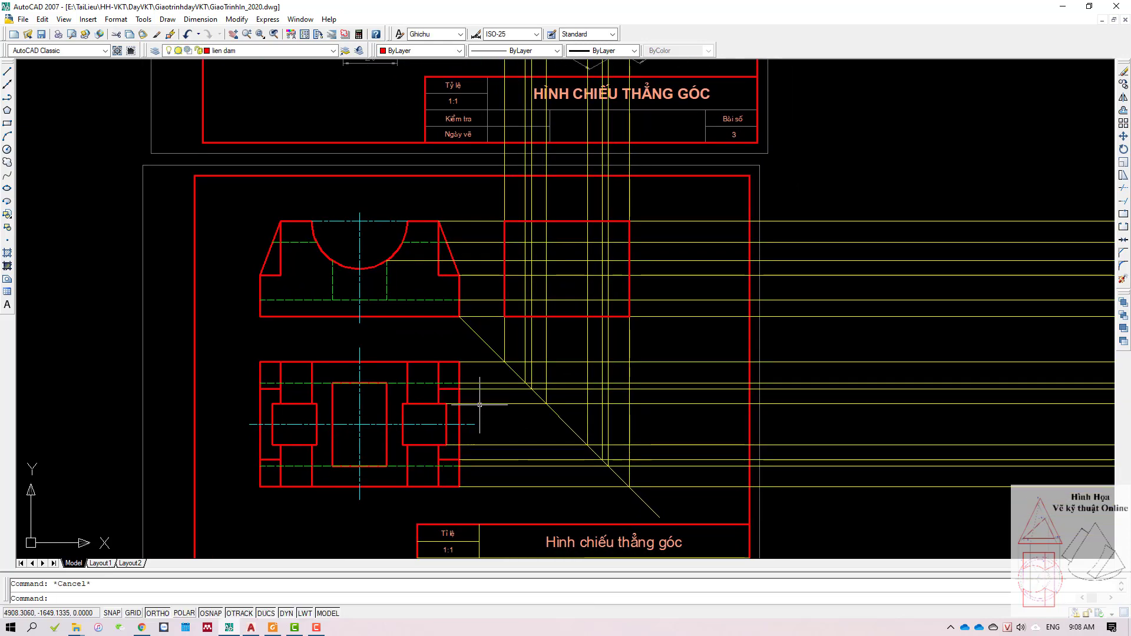
{"action": "left_click", "coordinate": [484, 404]}
{"action": "left_click", "coordinate": [496, 446]}
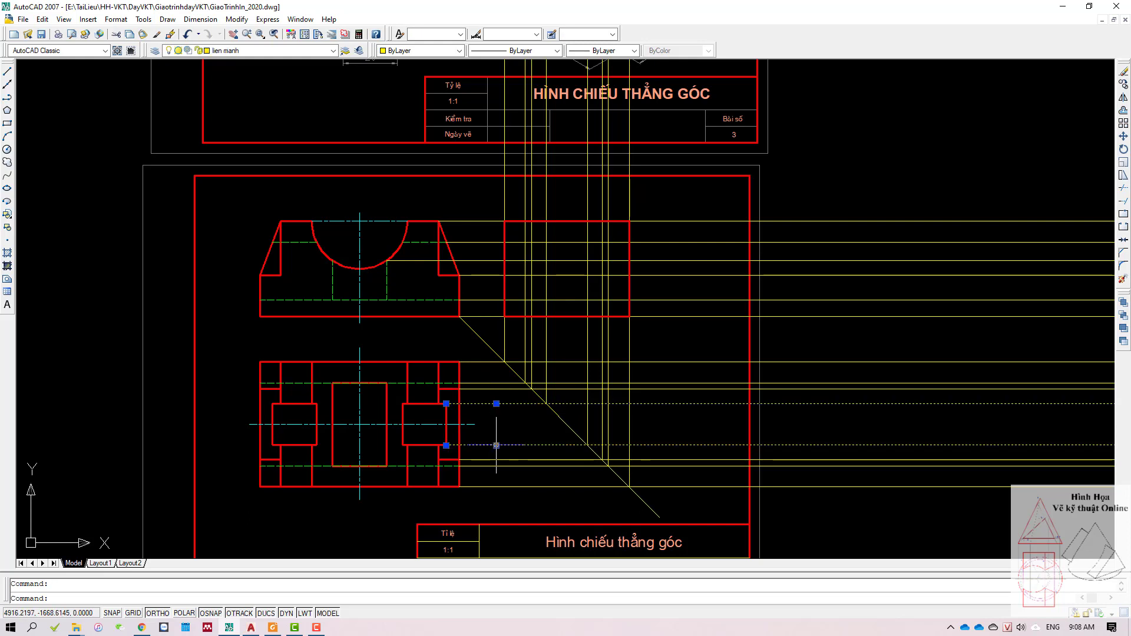
{"action": "left_click", "coordinate": [547, 396]}
{"action": "left_click", "coordinate": [588, 407]}
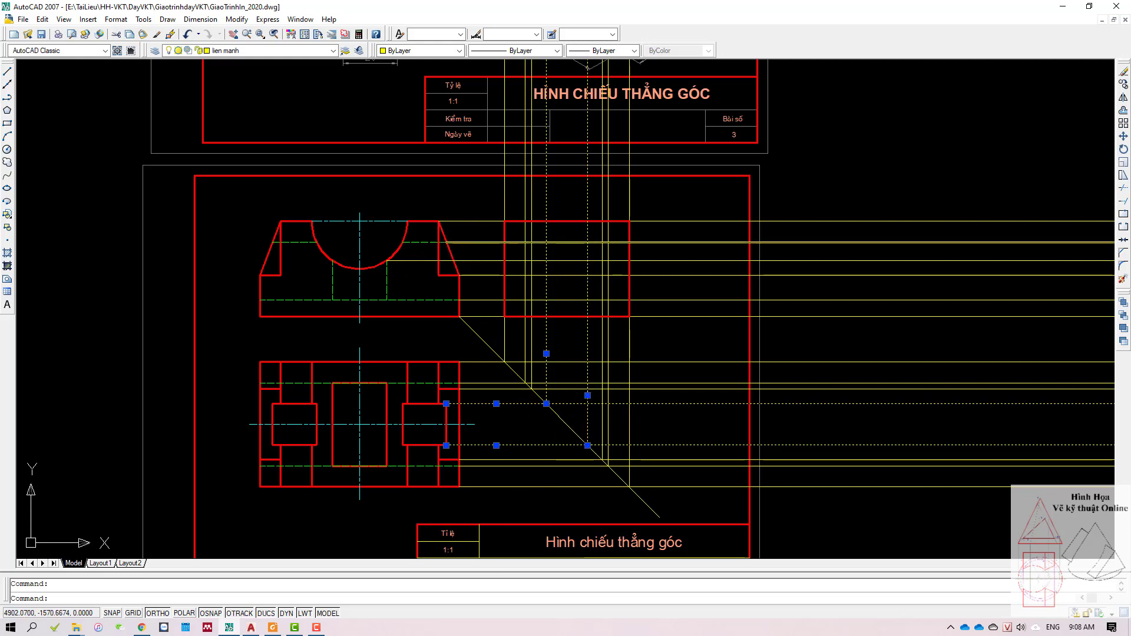
{"action": "left_click", "coordinate": [470, 242]}
{"action": "scroll", "coordinate": [560, 230], "scroll_direction": "up", "scroll_amount": 3}
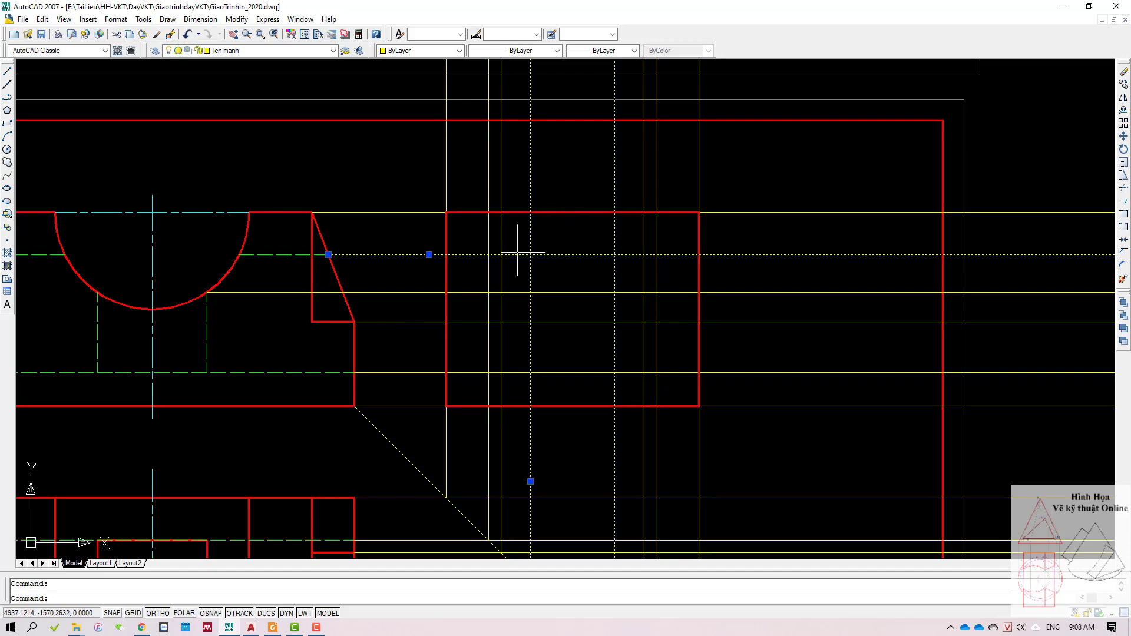
{"action": "middle_click_drag", "start_coordinate": [517, 254], "coordinate": [651, 266]}
{"action": "middle_click_drag", "start_coordinate": [770, 245], "coordinate": [412, 268]}
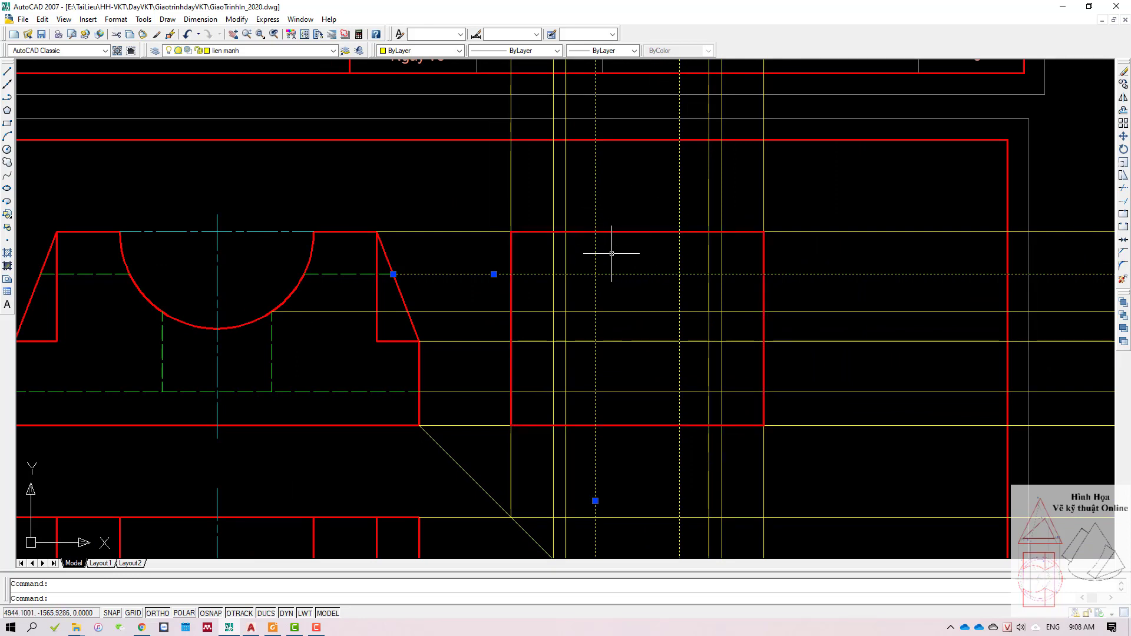
Step: Draw a three-line rectangular notch down from the side view's top edge
{"action": "type", "text": "l"}
{"action": "key", "text": "Return"}
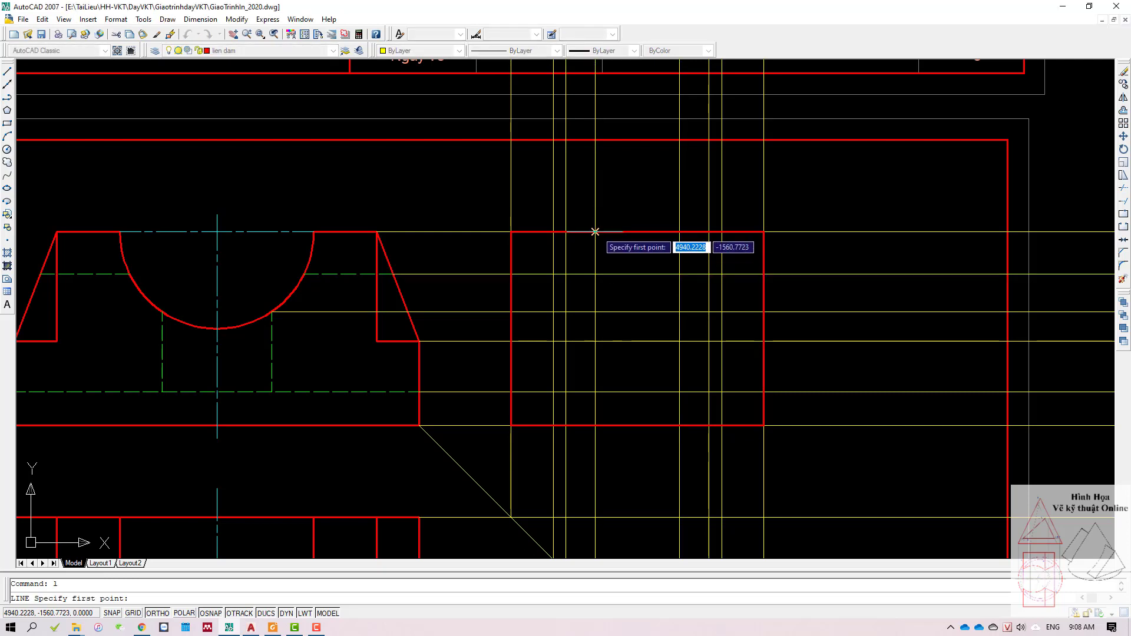
{"action": "left_click", "coordinate": [595, 231]}
{"action": "left_click", "coordinate": [595, 273]}
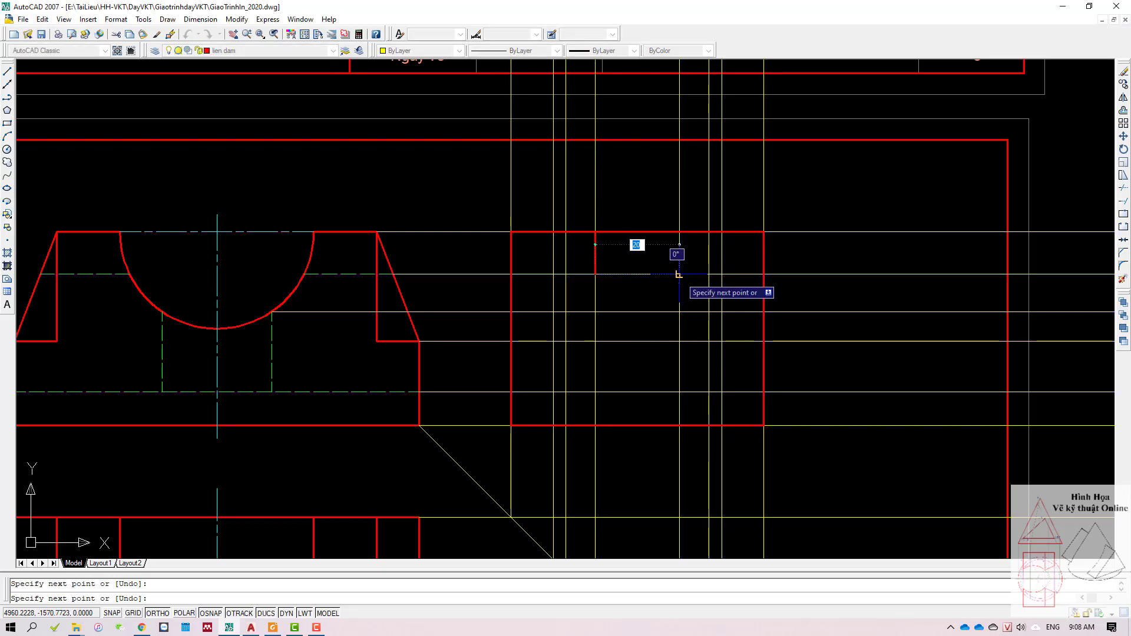
{"action": "left_click", "coordinate": [680, 274]}
{"action": "left_click", "coordinate": [680, 232]}
{"action": "key", "text": "Return"}
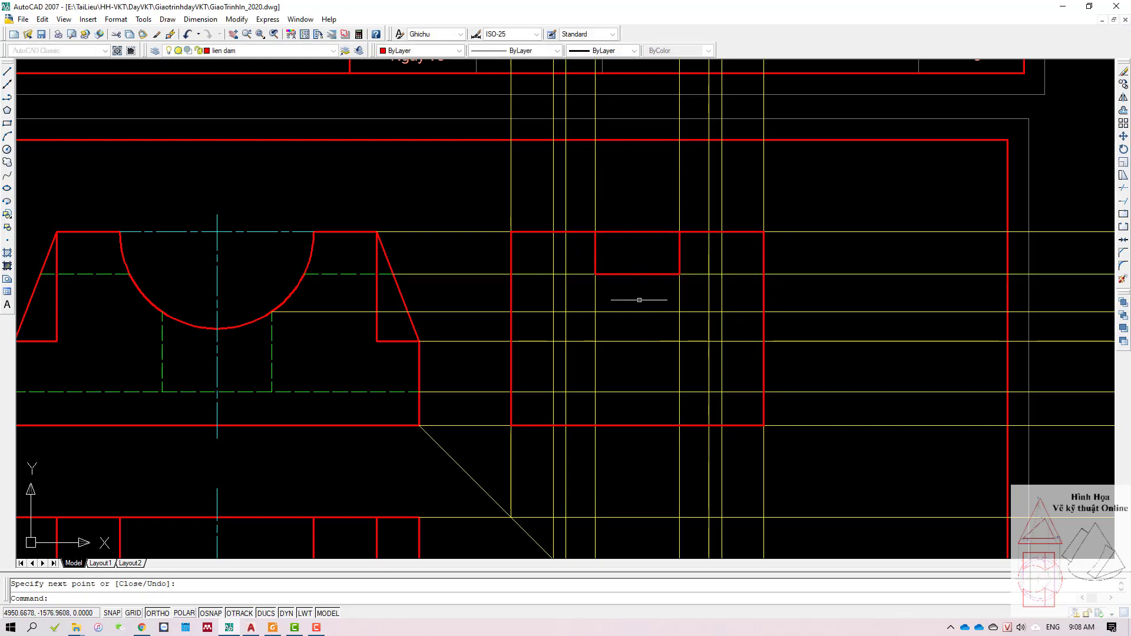
{"action": "left_click", "coordinate": [623, 232]}
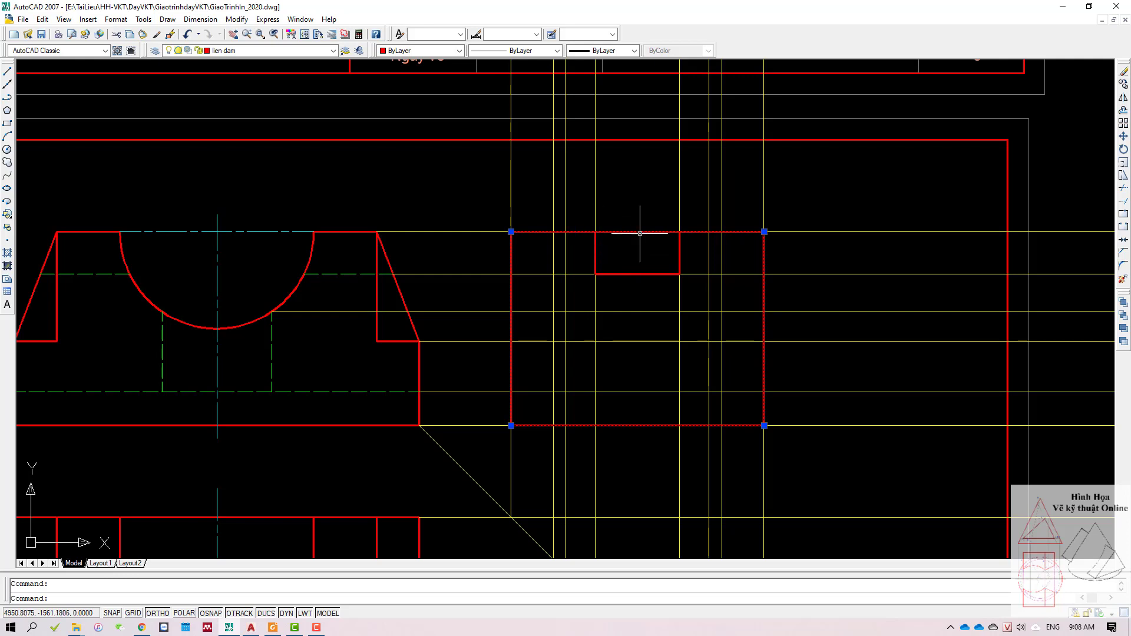
{"action": "key", "text": "Escape"}
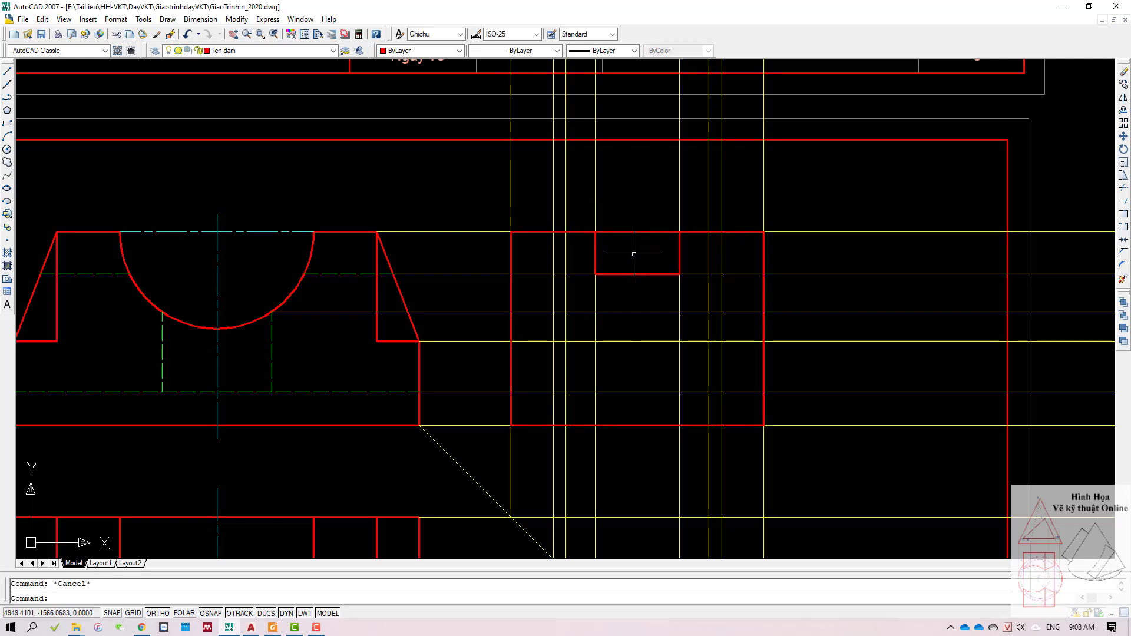
Step: Trim the side view's top edge between the notch sides and zoom out
{"action": "type", "text": "tr"}
{"action": "key", "text": "Return"}
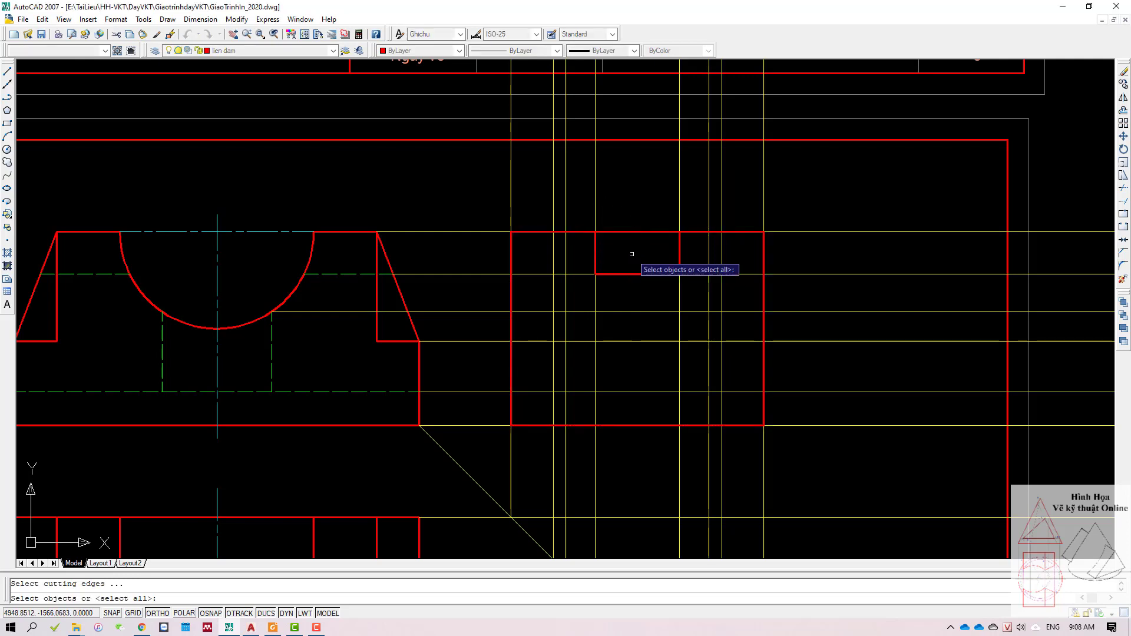
{"action": "left_click", "coordinate": [596, 254]}
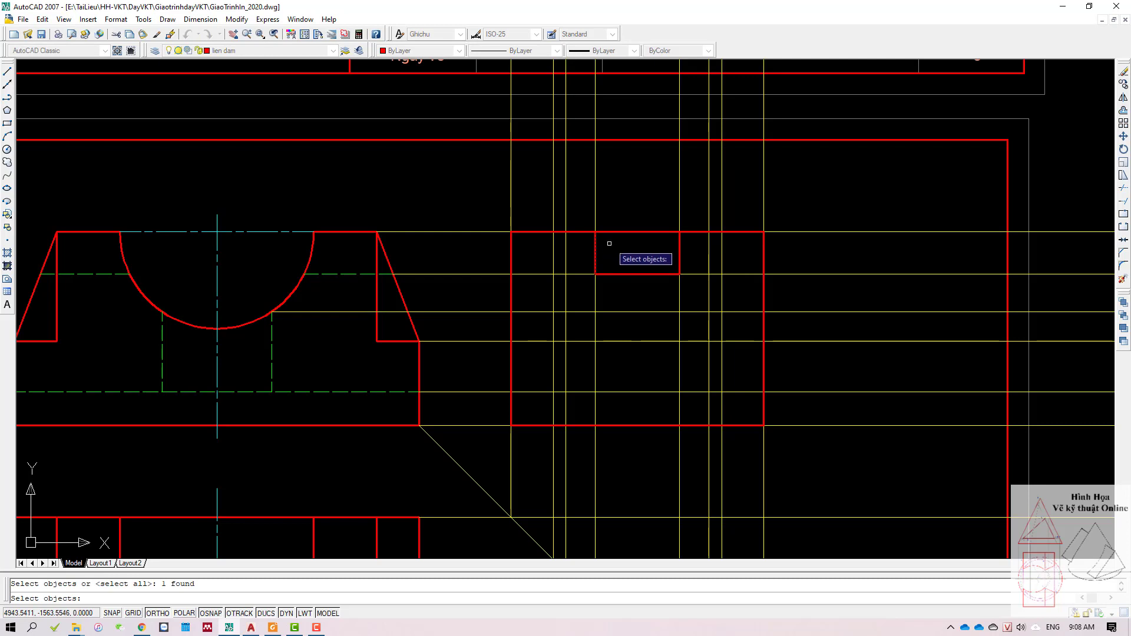
{"action": "left_click", "coordinate": [678, 254]}
{"action": "key", "text": "Return"}
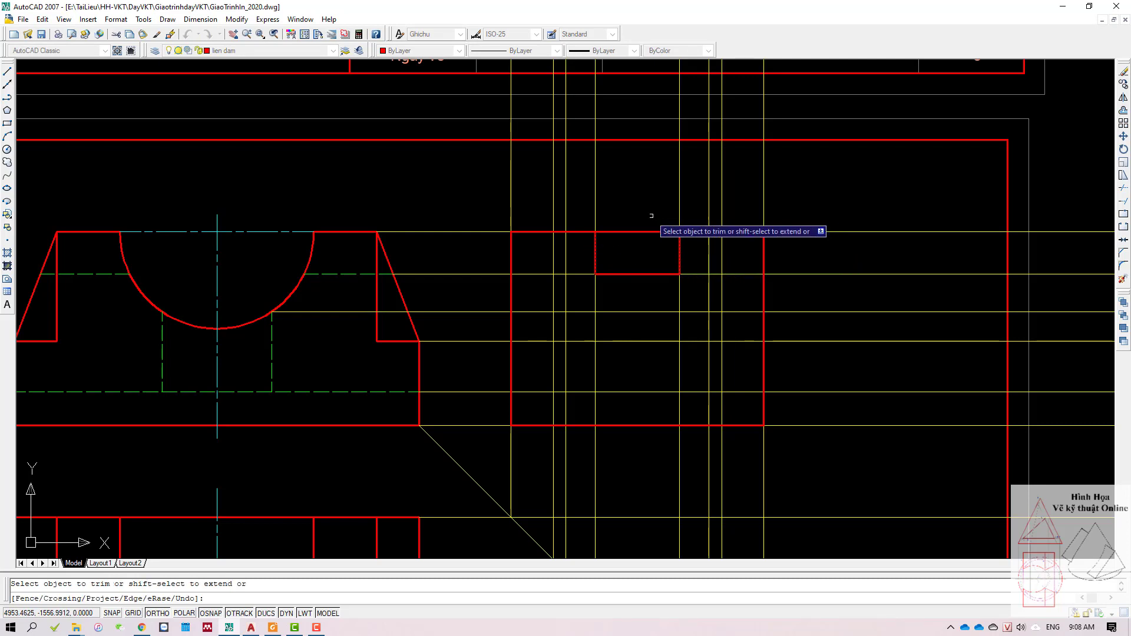
{"action": "left_click", "coordinate": [646, 231]}
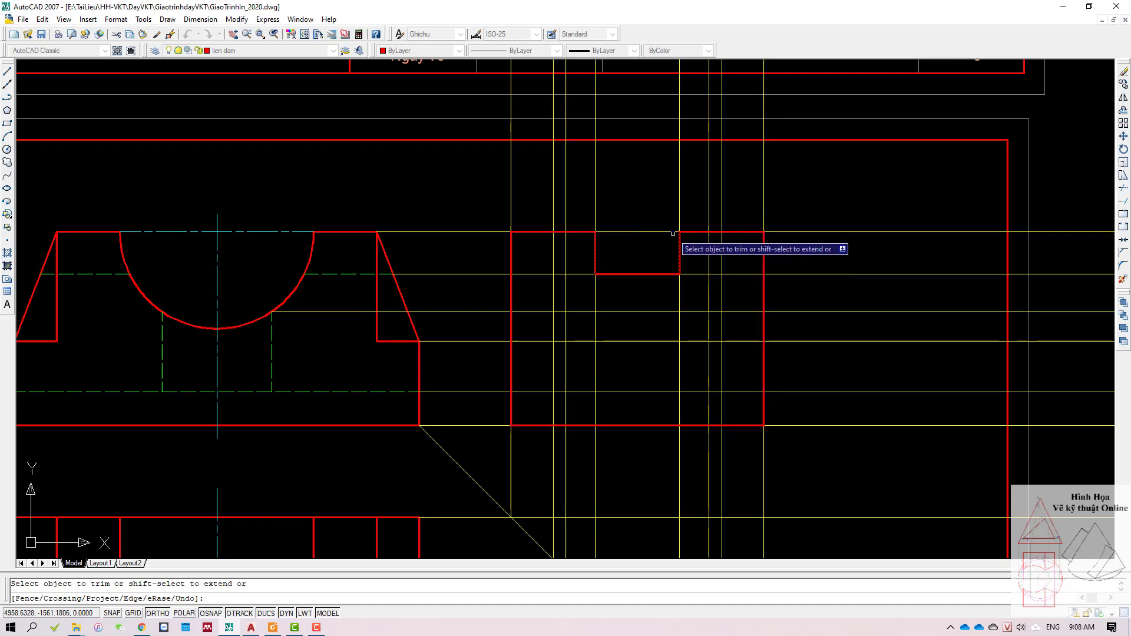
{"action": "scroll", "coordinate": [636, 294], "scroll_direction": "down", "scroll_amount": 2}
{"action": "key", "text": "Escape"}
{"action": "scroll", "coordinate": [444, 275], "scroll_direction": "down", "scroll_amount": 4}
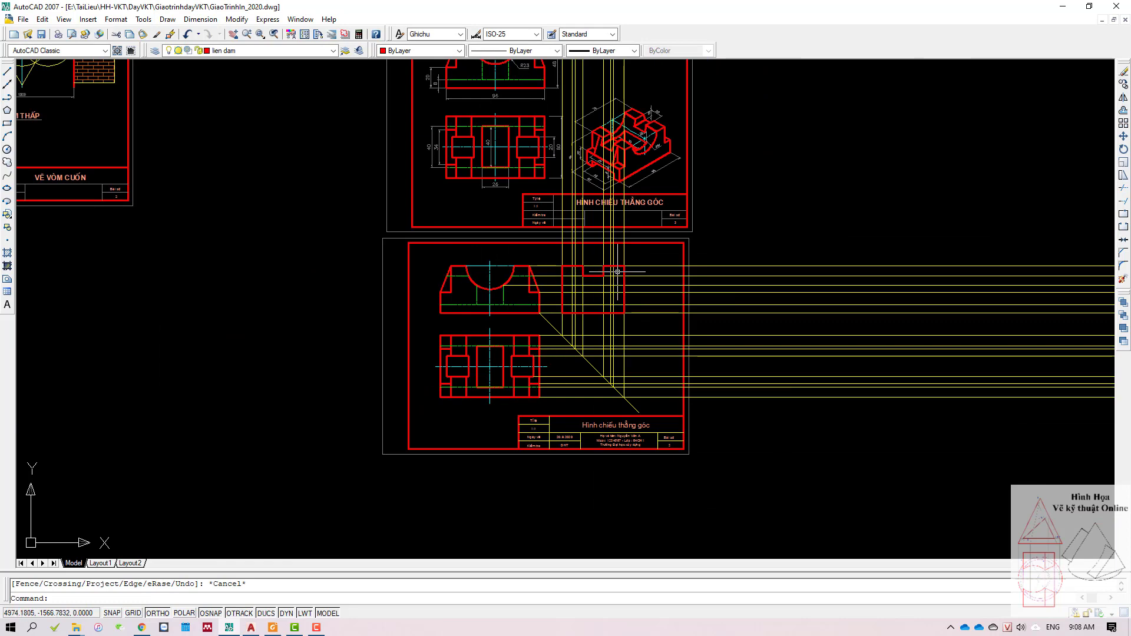
Step: Select the top view's short lines and the front view's slanted edges for inspection
{"action": "scroll", "coordinate": [618, 272], "scroll_direction": "up", "scroll_amount": 3}
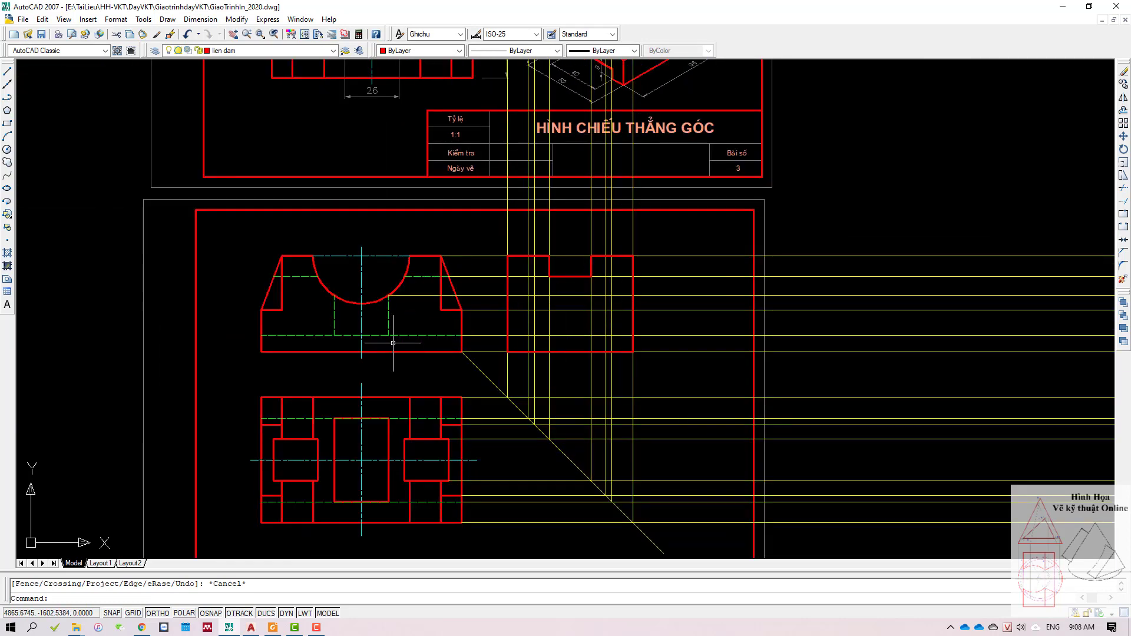
{"action": "middle_click_drag", "start_coordinate": [393, 343], "coordinate": [402, 288]}
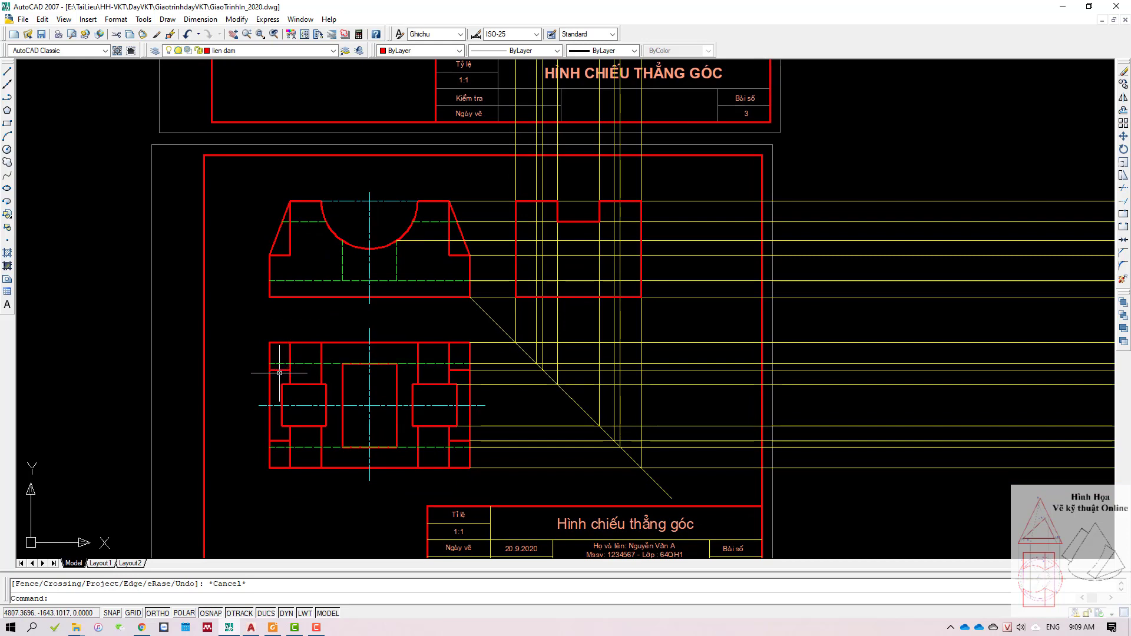
{"action": "left_click", "coordinate": [279, 370]}
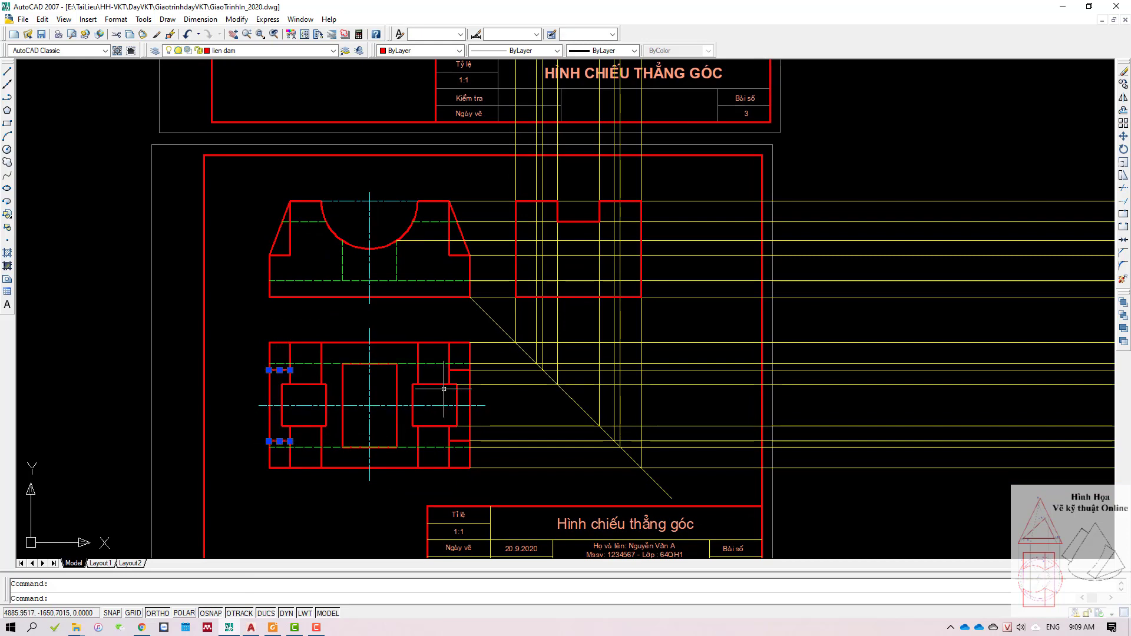
{"action": "left_click", "coordinate": [460, 370]}
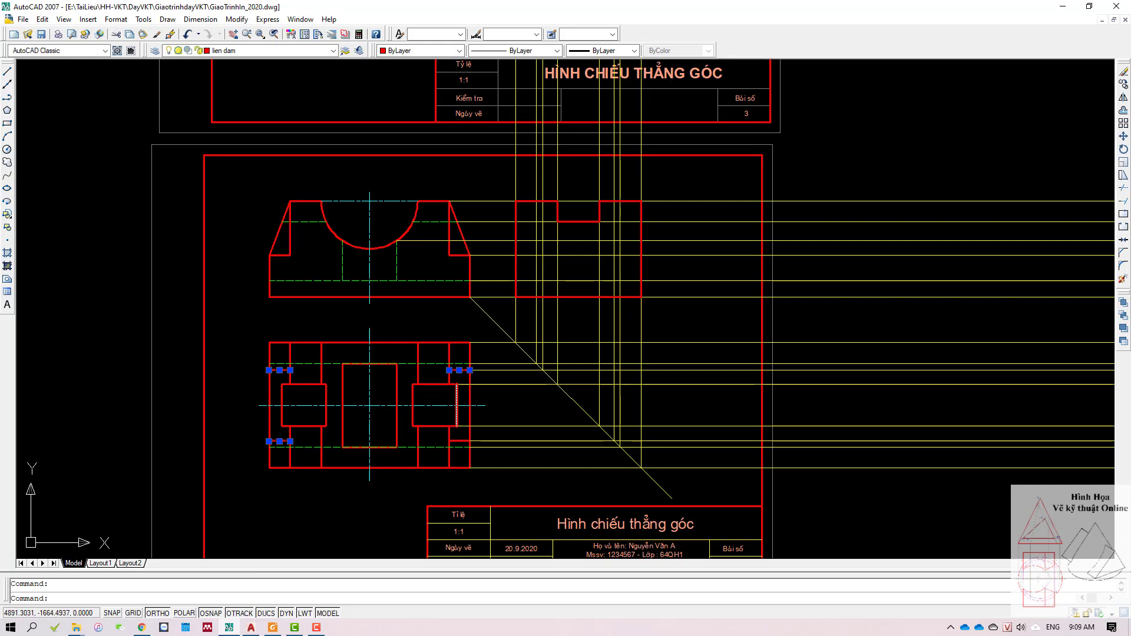
{"action": "left_click", "coordinate": [457, 441]}
{"action": "left_click", "coordinate": [459, 228]}
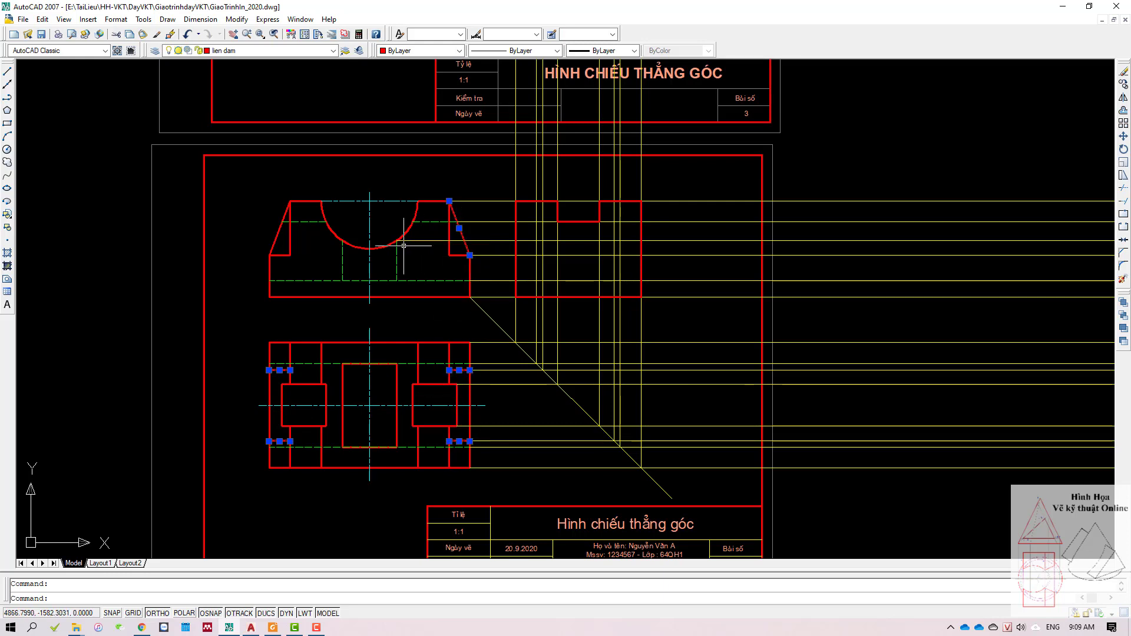
{"action": "left_click", "coordinate": [279, 229]}
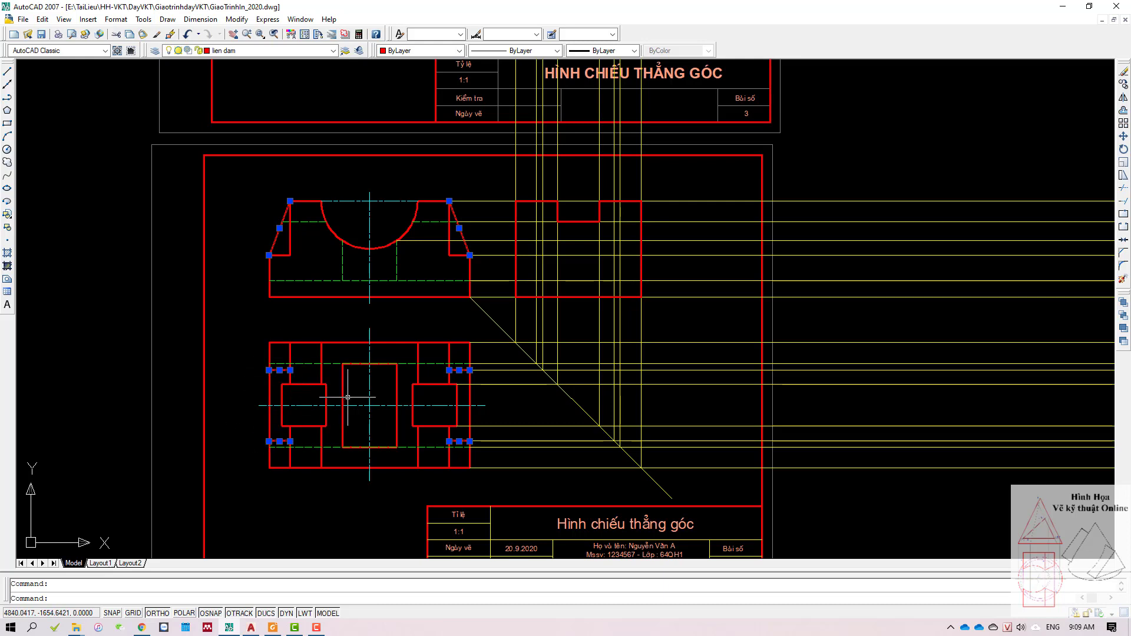
{"action": "key", "text": "Escape"}
Step: Pick the horizontal and vertical projection lines and the cutout-depth line
{"action": "left_click", "coordinate": [518, 370]}
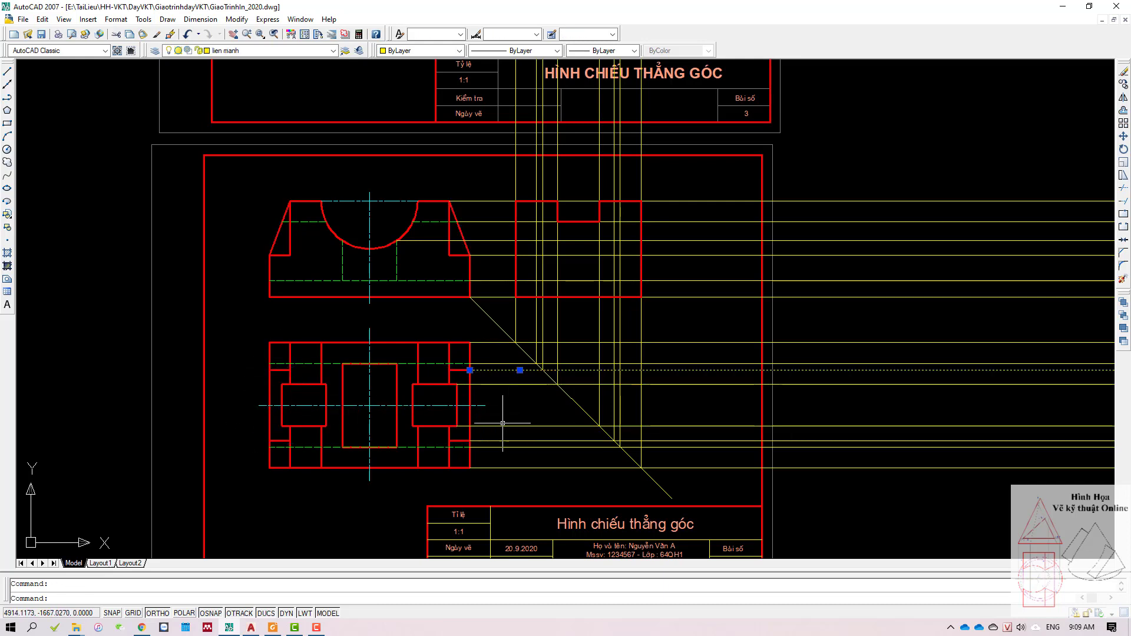
{"action": "left_click", "coordinate": [497, 441]}
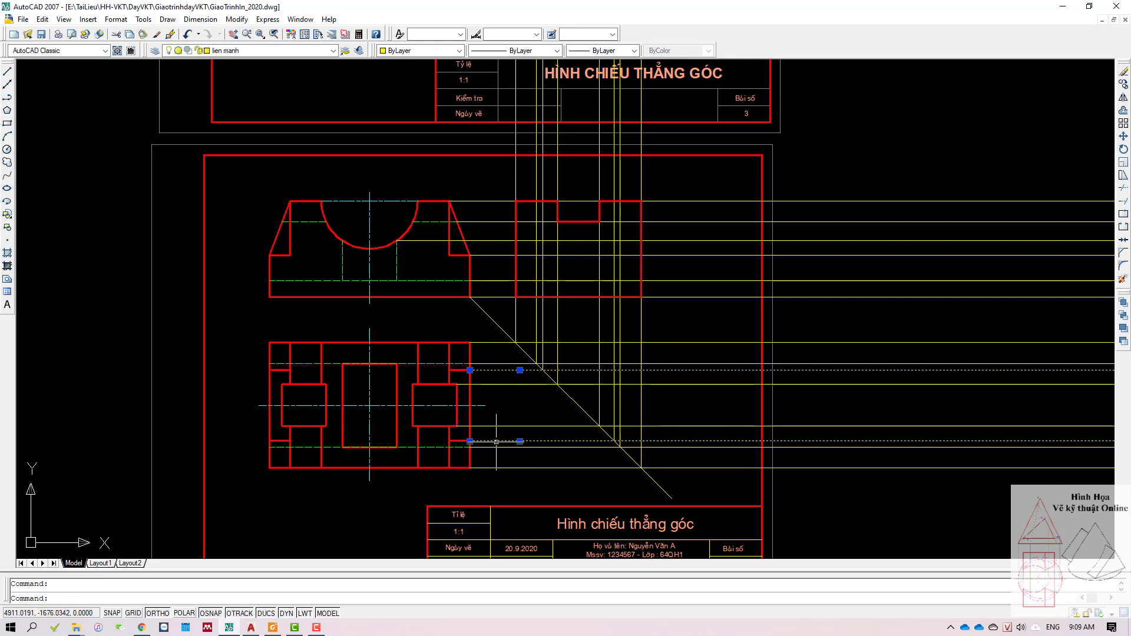
{"action": "left_click", "coordinate": [542, 350]}
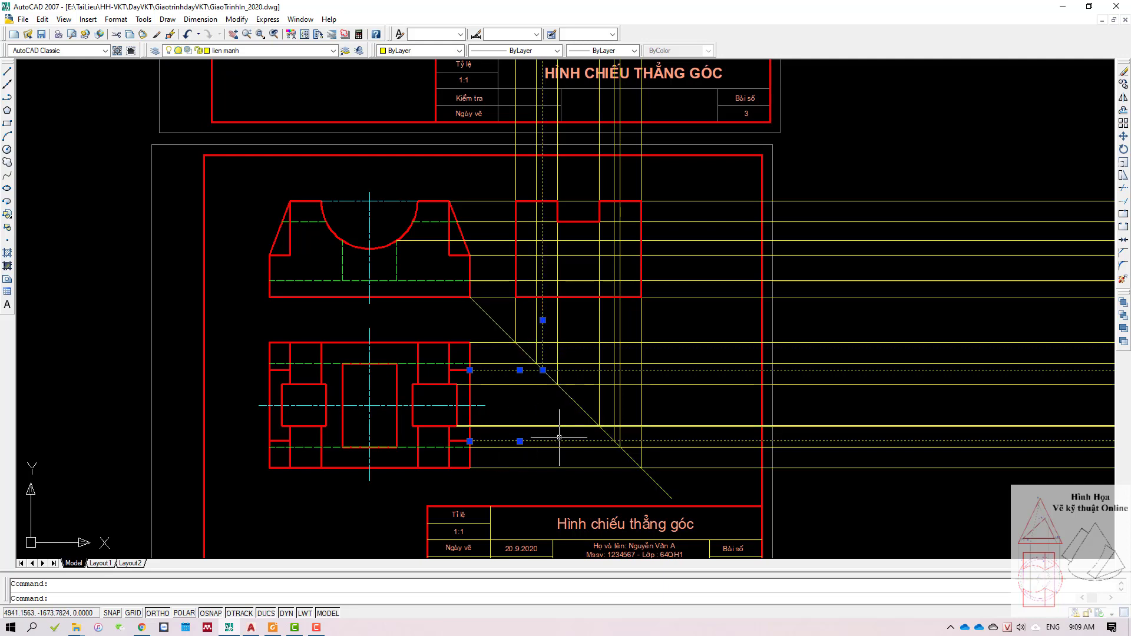
{"action": "left_click", "coordinate": [614, 415]}
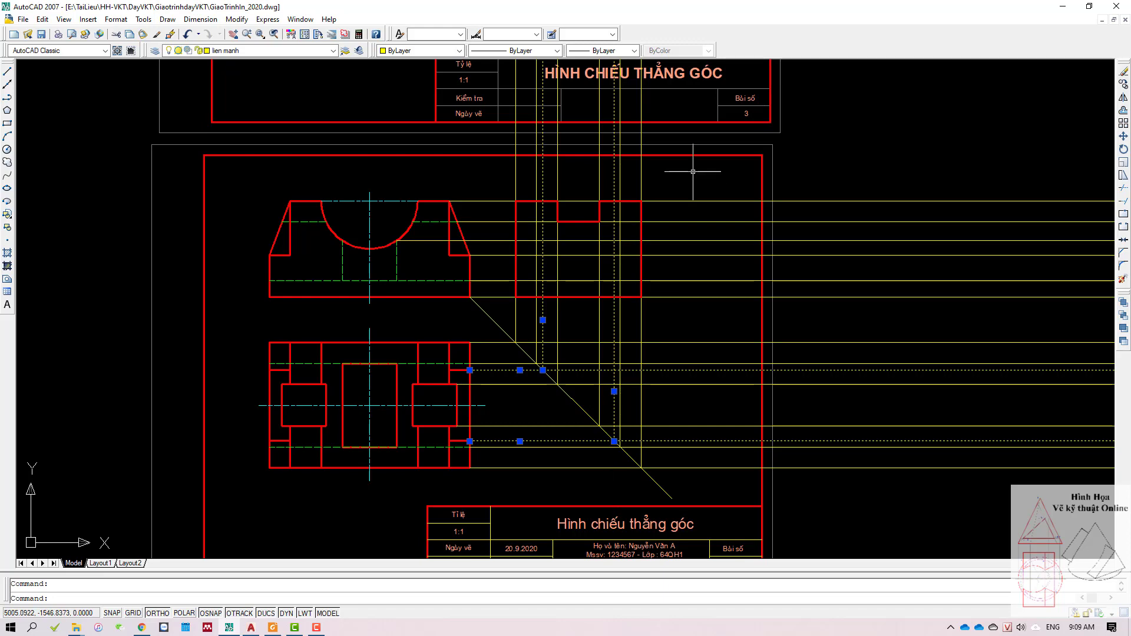
{"action": "middle_click_drag", "start_coordinate": [693, 172], "coordinate": [712, 366]}
{"action": "middle_click_drag", "start_coordinate": [677, 322], "coordinate": [540, 296]}
{"action": "scroll", "coordinate": [540, 297], "scroll_direction": "up", "scroll_amount": 2}
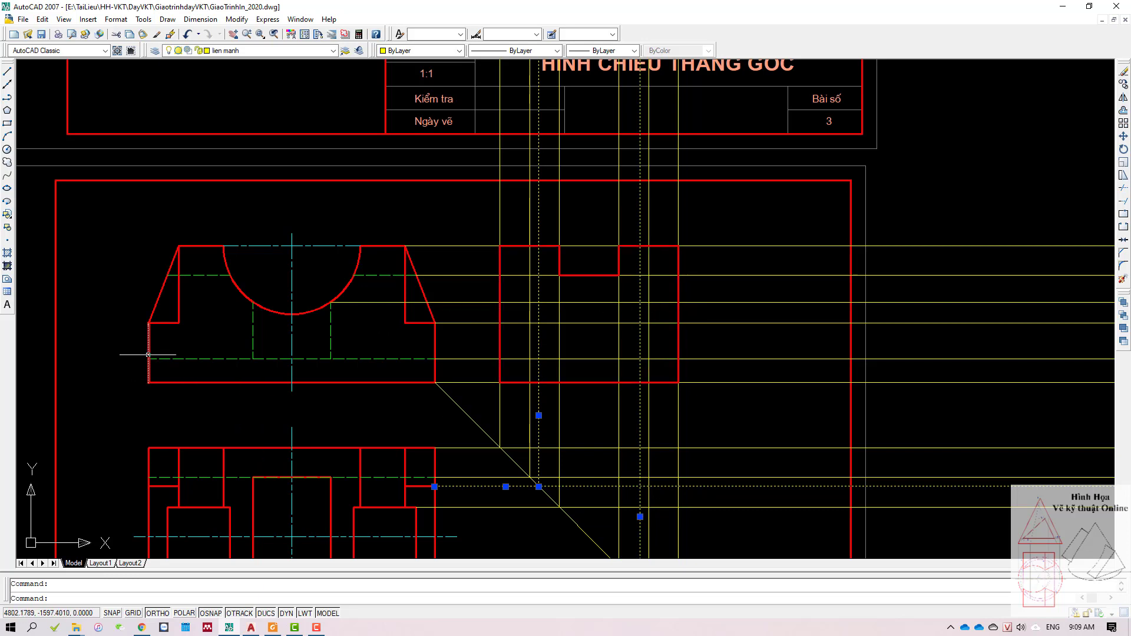
{"action": "left_click", "coordinate": [466, 323]}
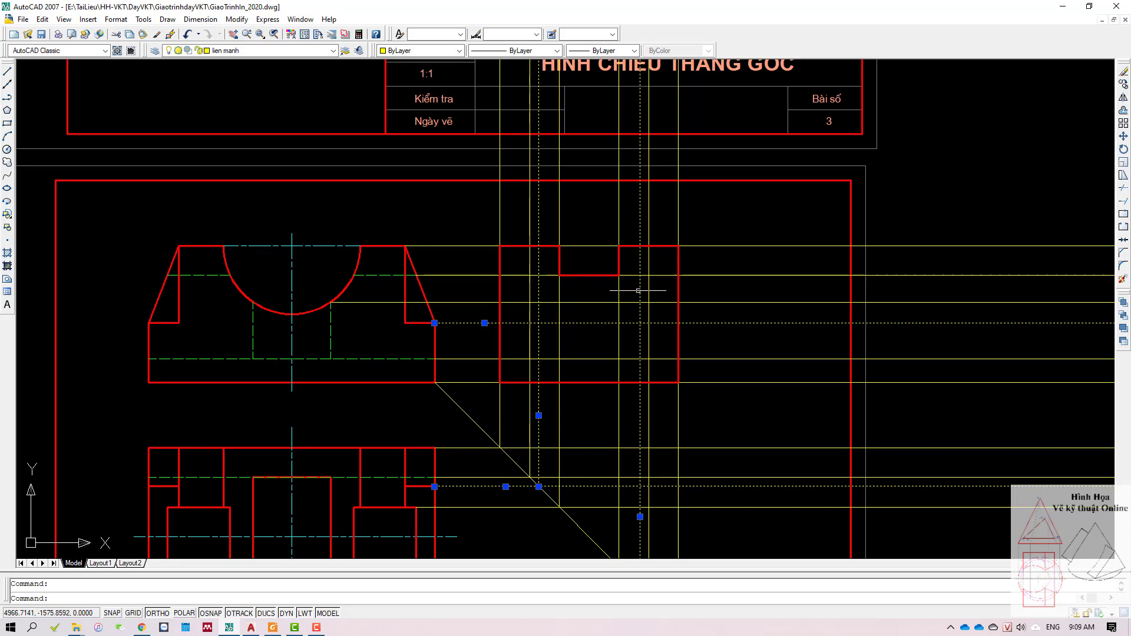
{"action": "scroll", "coordinate": [638, 291], "scroll_direction": "down", "scroll_amount": 2}
Step: Select the lower view's left edge and pan to show the border's top-left corner
{"action": "middle_click_drag", "start_coordinate": [585, 175], "coordinate": [578, 248]}
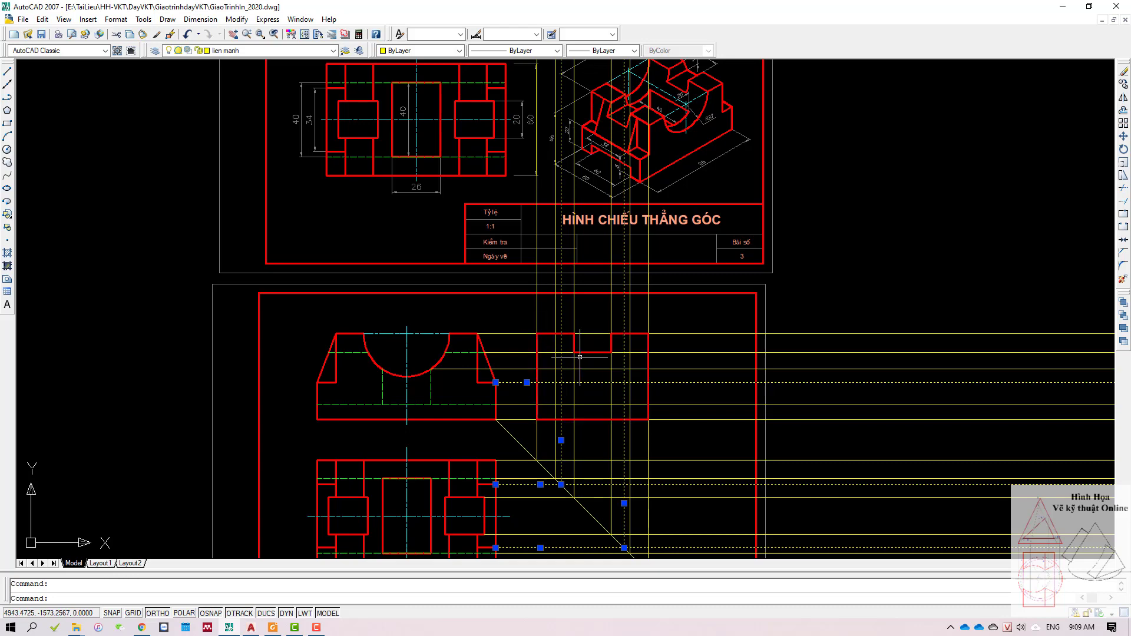
{"action": "scroll", "coordinate": [560, 397], "scroll_direction": "up", "scroll_amount": 2}
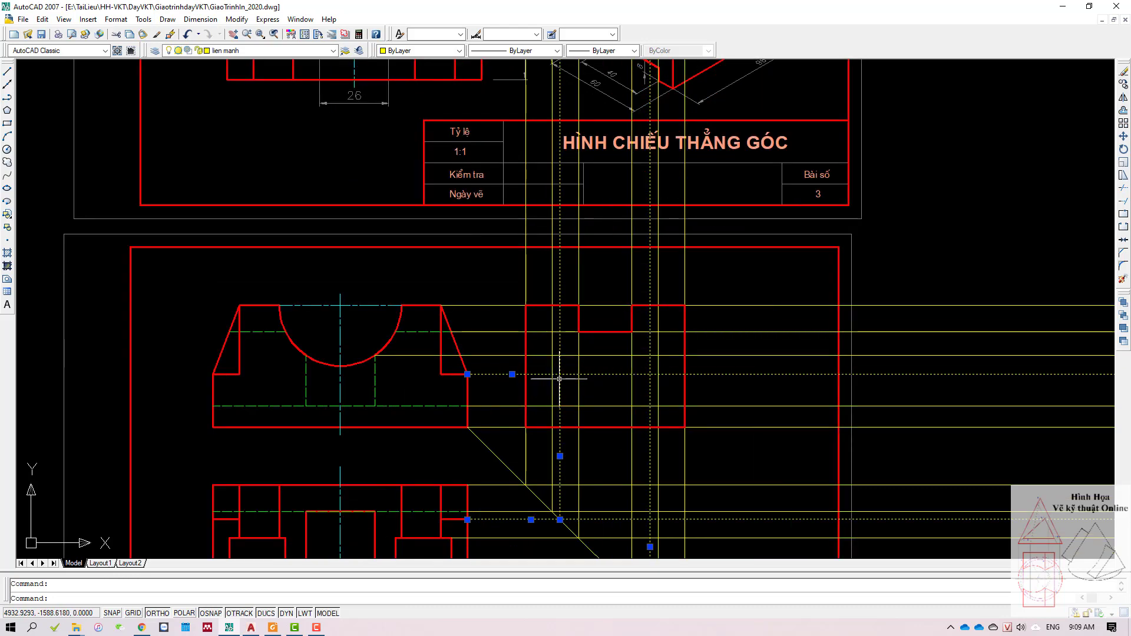
{"action": "middle_click_drag", "start_coordinate": [568, 367], "coordinate": [580, 276]}
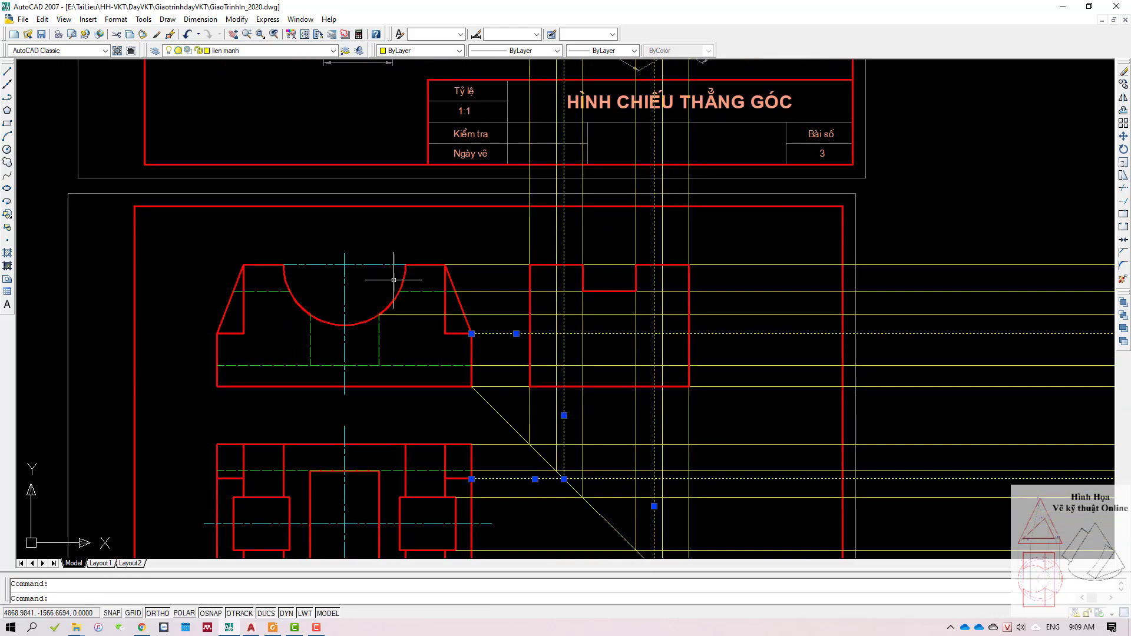
{"action": "middle_click_drag", "start_coordinate": [233, 413], "coordinate": [278, 308]}
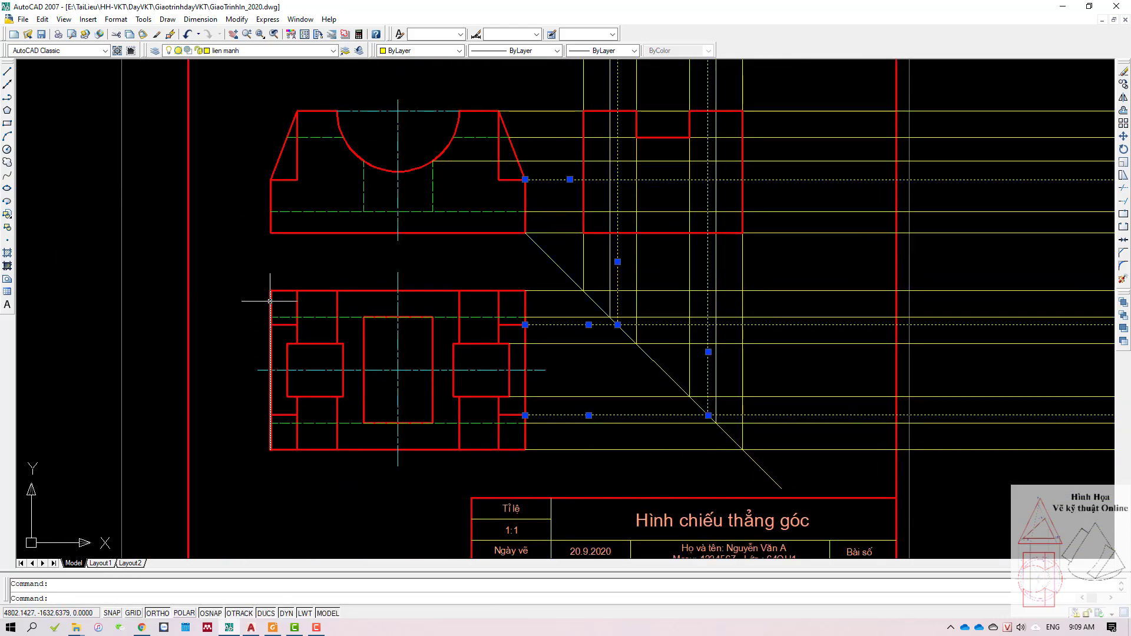
{"action": "left_click", "coordinate": [270, 300]}
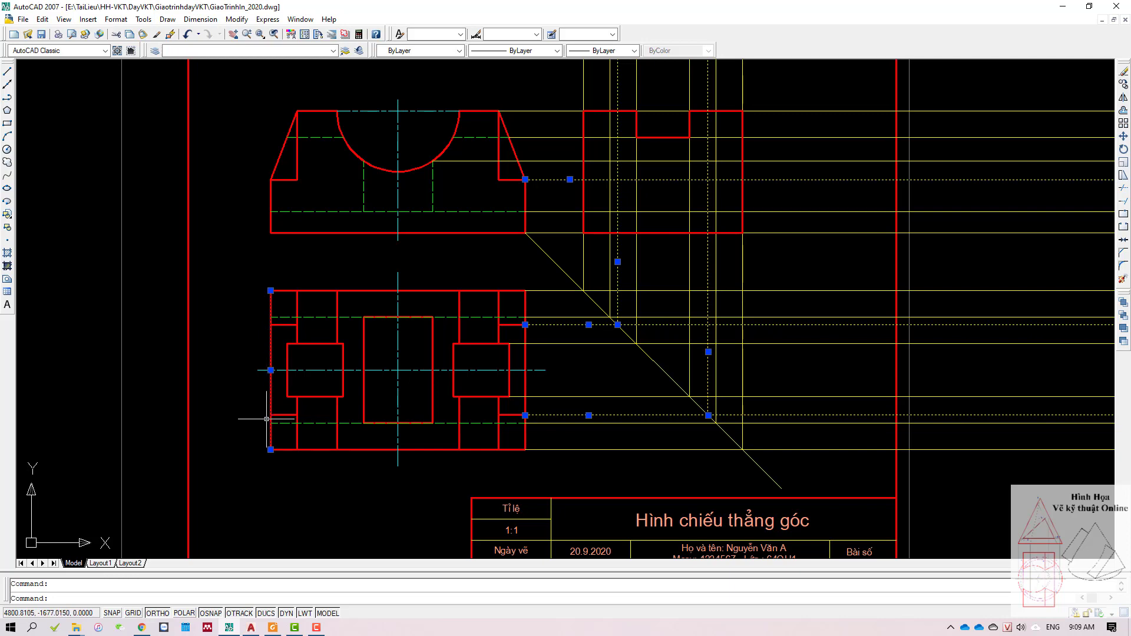
{"action": "middle_click_drag", "start_coordinate": [502, 331], "coordinate": [390, 383]}
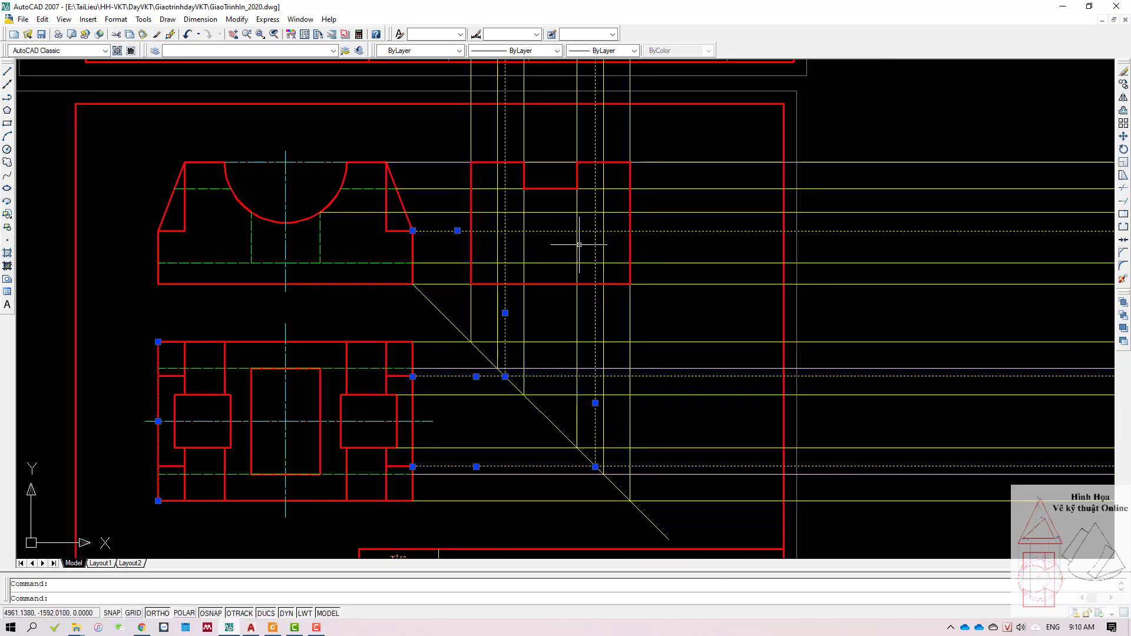
Step: Draw a horizontal line across the side view from its left to its right edge
{"action": "scroll", "coordinate": [560, 234], "scroll_direction": "up", "scroll_amount": 2}
{"action": "key", "text": "Return"}
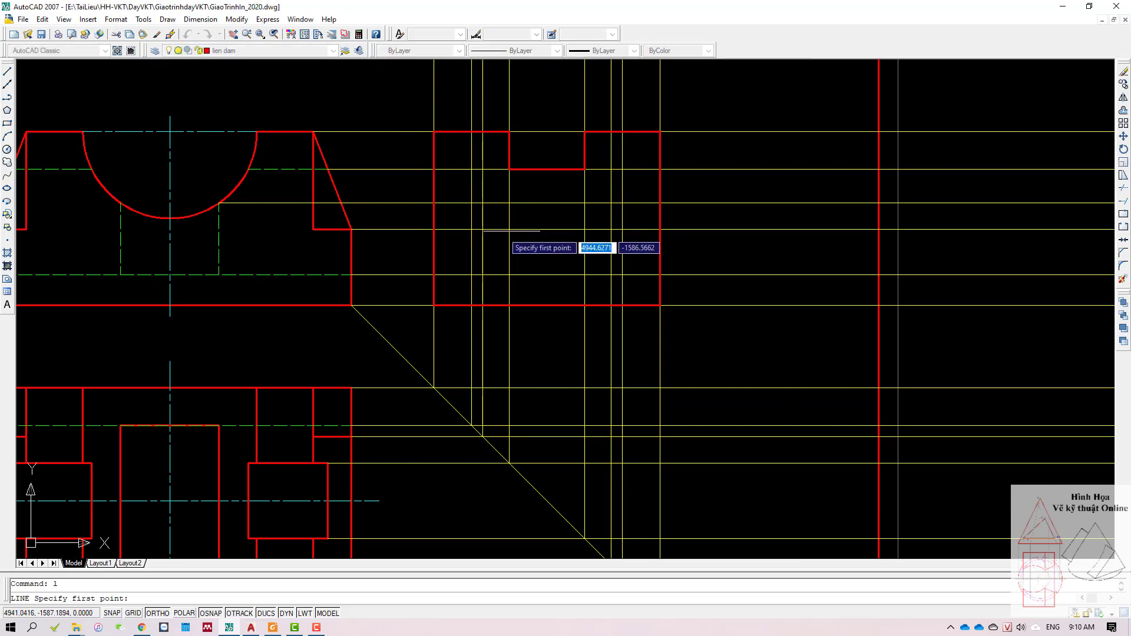
{"action": "left_click", "coordinate": [434, 229]}
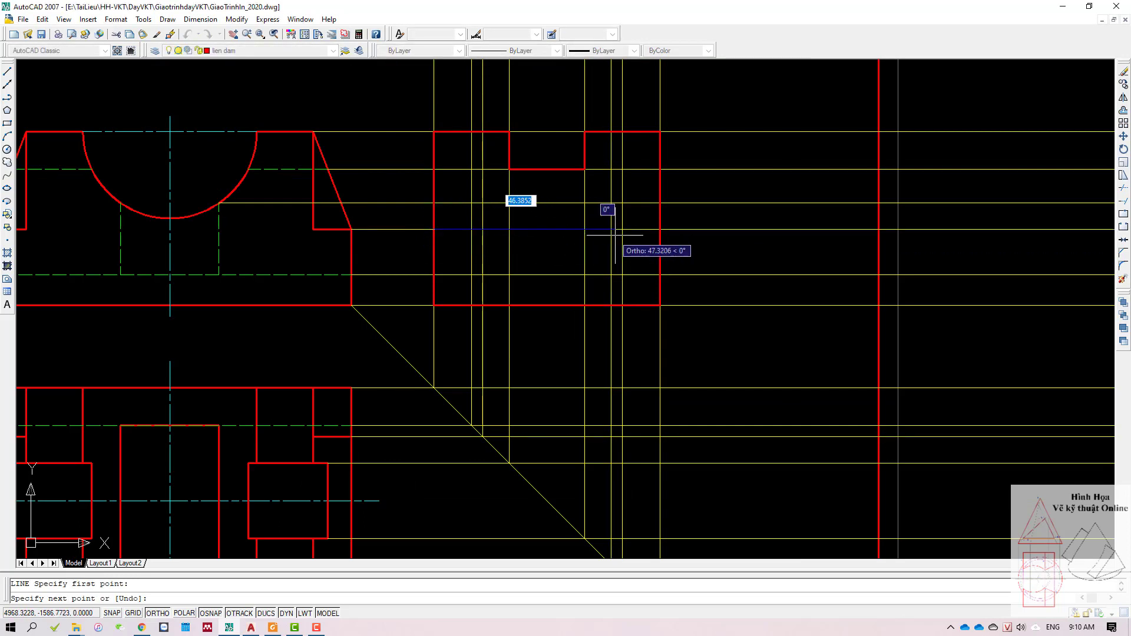
{"action": "left_click", "coordinate": [660, 229]}
{"action": "key", "text": "Return"}
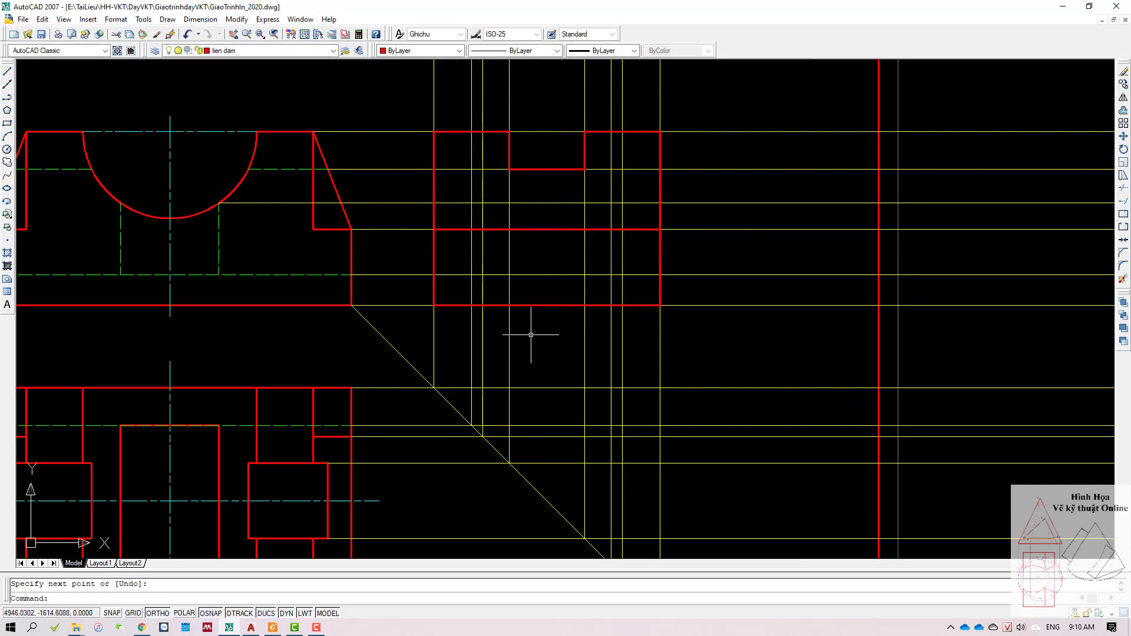
Step: Draw two vertical edges from the side view's top outline down to the horizontal line
{"action": "key", "text": "Return"}
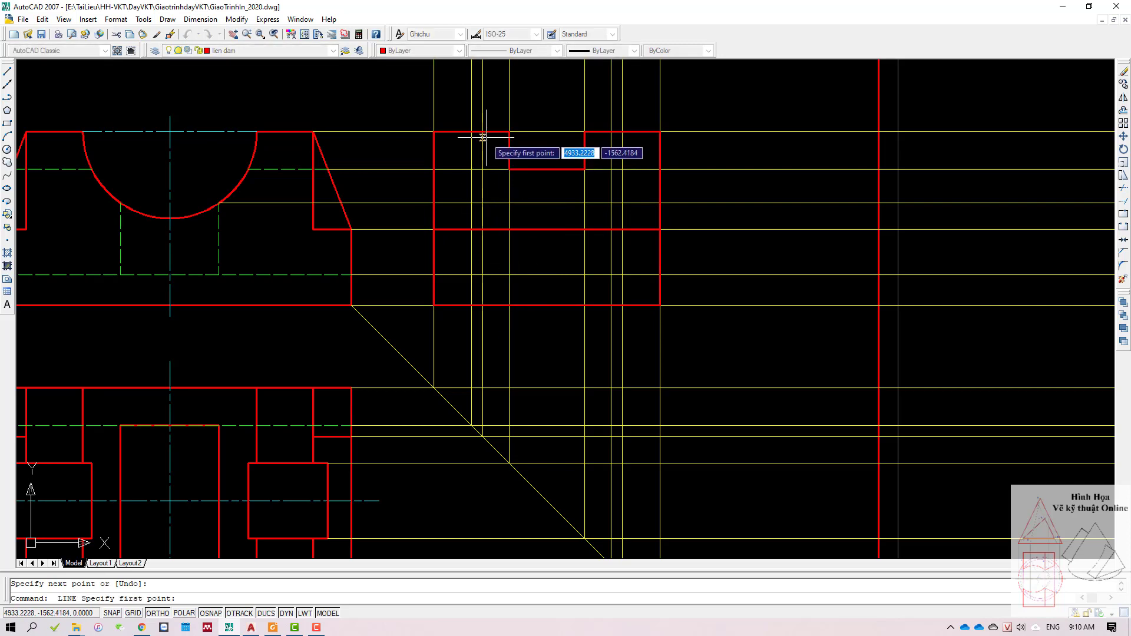
{"action": "left_click", "coordinate": [482, 131]}
{"action": "left_click", "coordinate": [483, 229]}
{"action": "key", "text": "Return"}
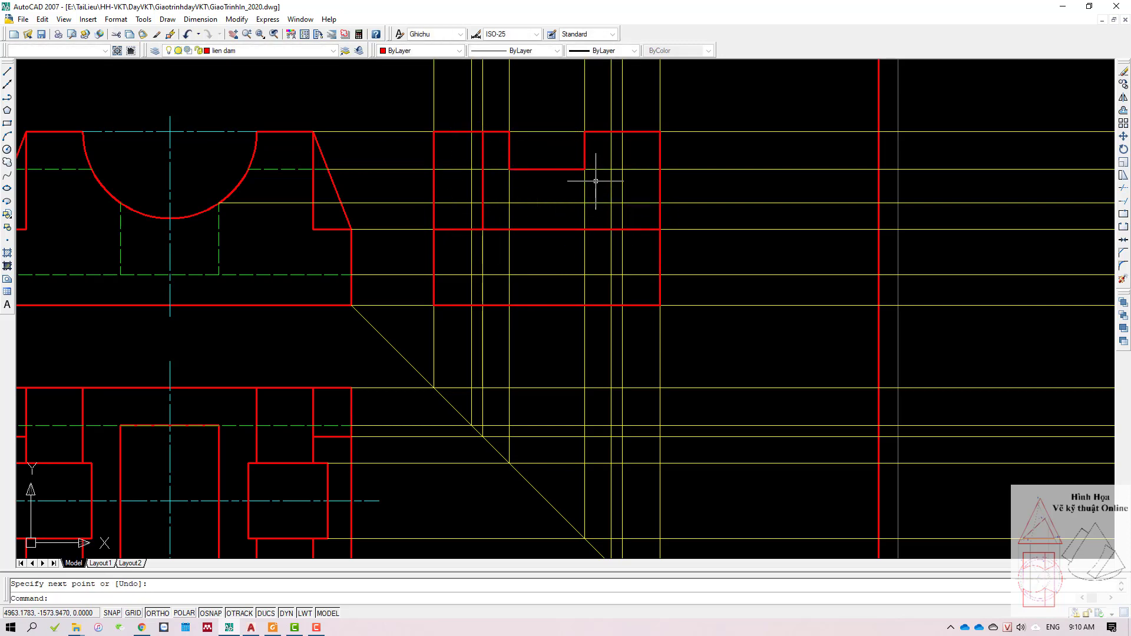
{"action": "key", "text": "Return"}
{"action": "left_click", "coordinate": [585, 131]}
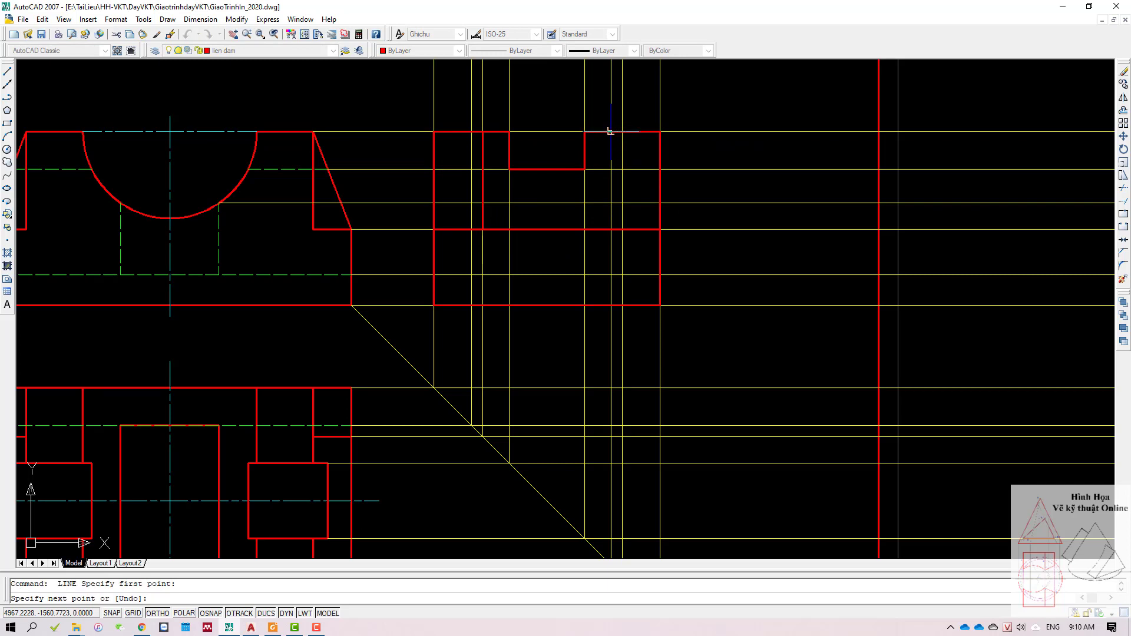
{"action": "left_click", "coordinate": [612, 229]}
{"action": "key", "text": "Return"}
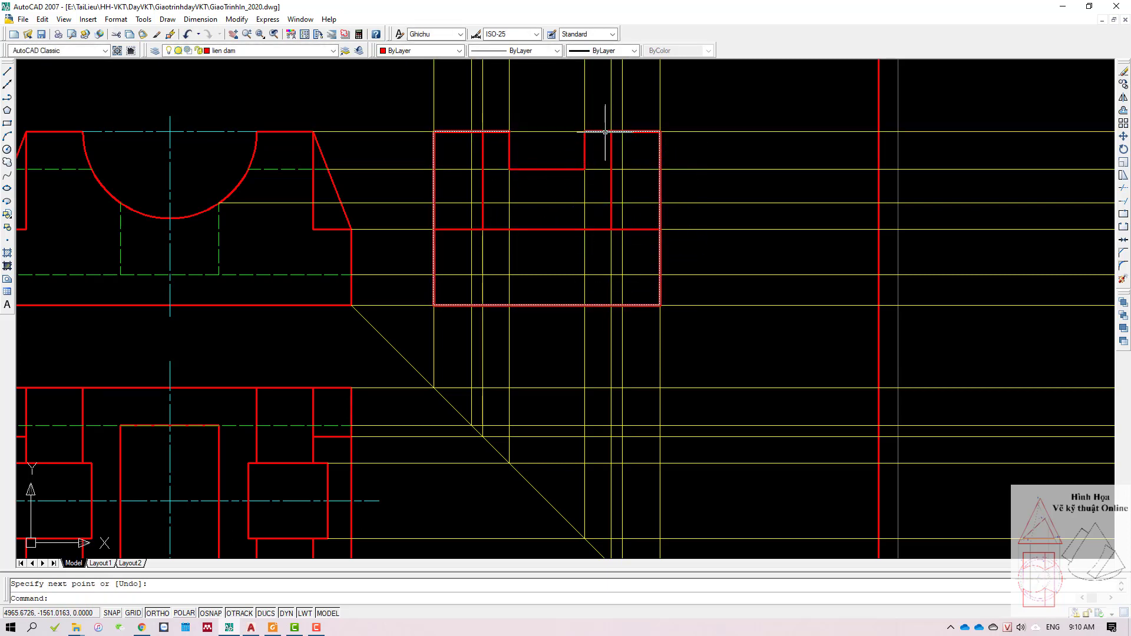
{"action": "scroll", "coordinate": [484, 162], "scroll_direction": "down", "scroll_amount": 3}
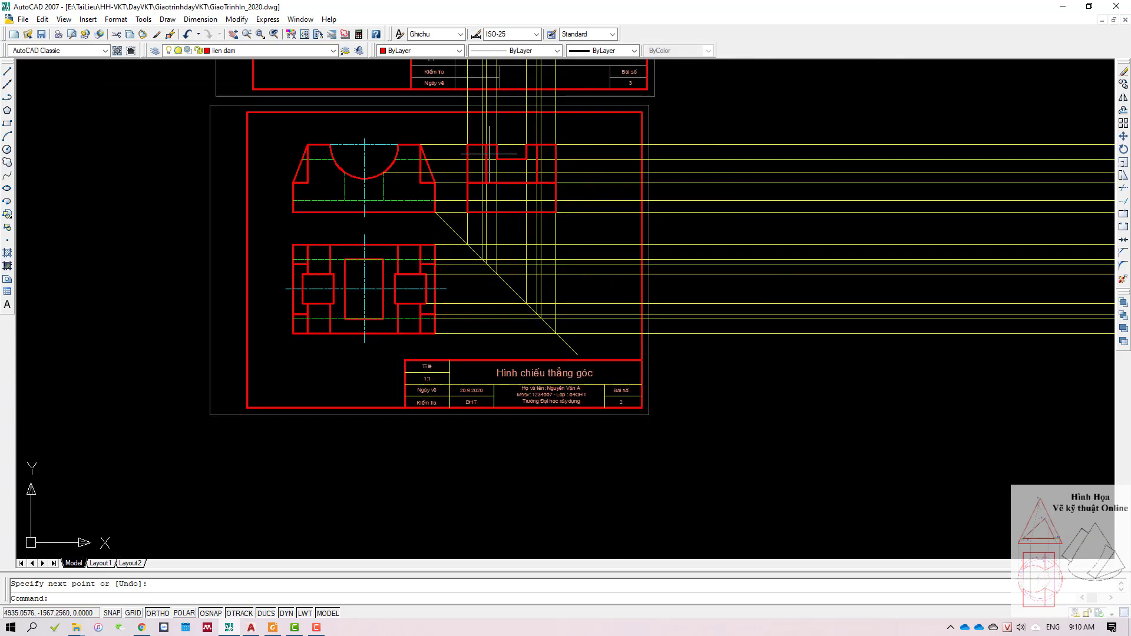
{"action": "scroll", "coordinate": [510, 145], "scroll_direction": "up", "scroll_amount": 2}
{"action": "scroll", "coordinate": [532, 91], "scroll_direction": "up", "scroll_amount": 1}
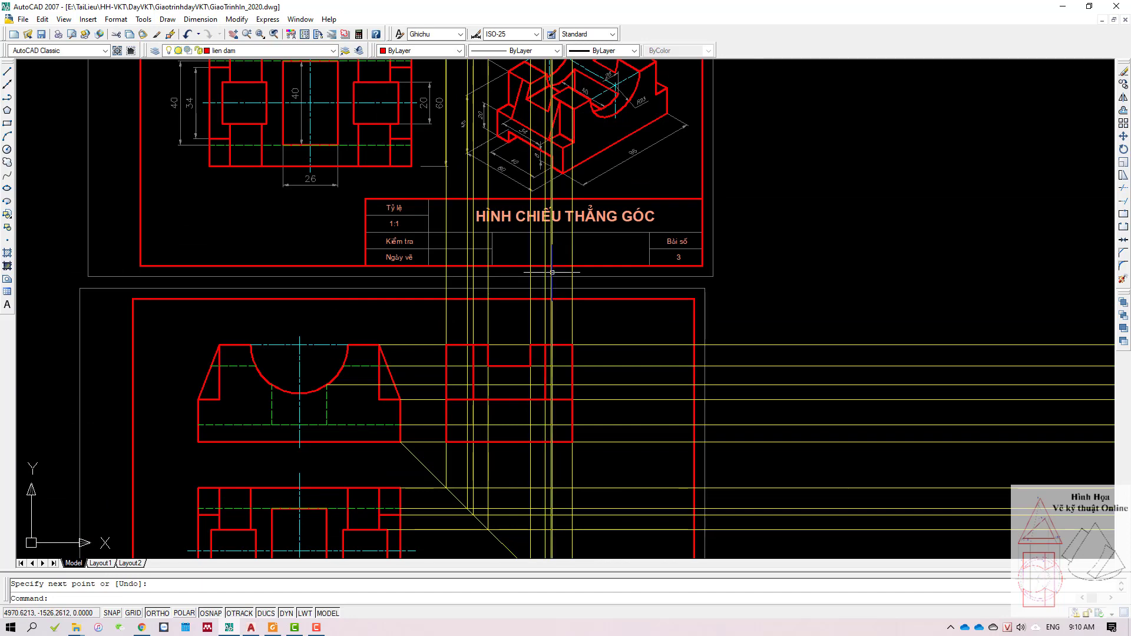
{"action": "middle_click_drag", "start_coordinate": [339, 481], "coordinate": [438, 301]}
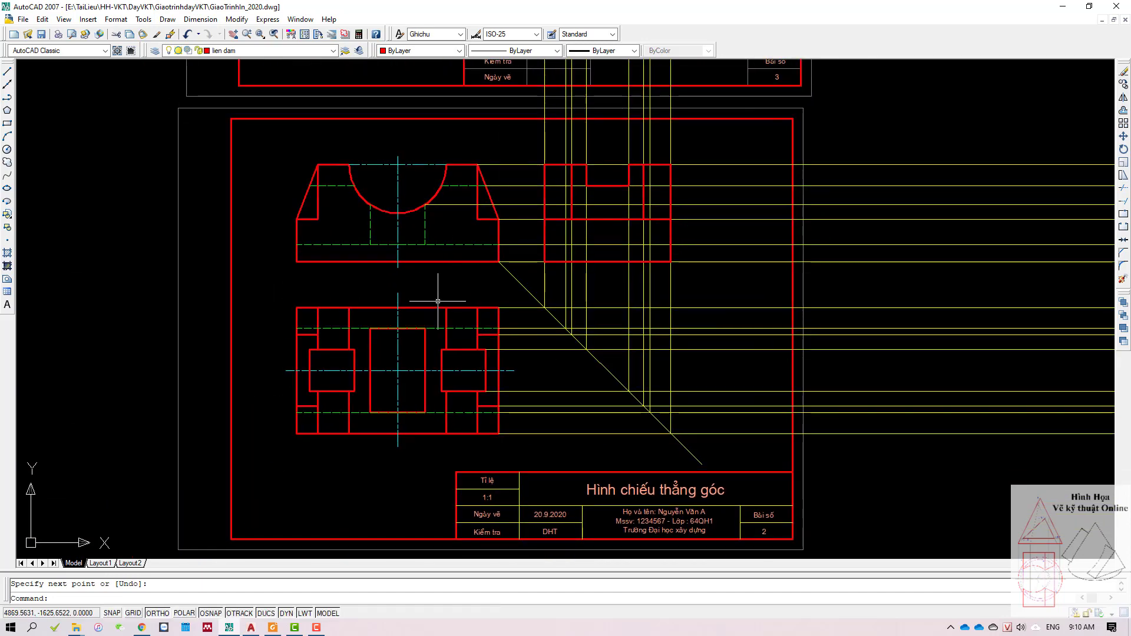
Step: Select the dashed hidden lines in the front view and the top view
{"action": "left_click", "coordinate": [470, 245]}
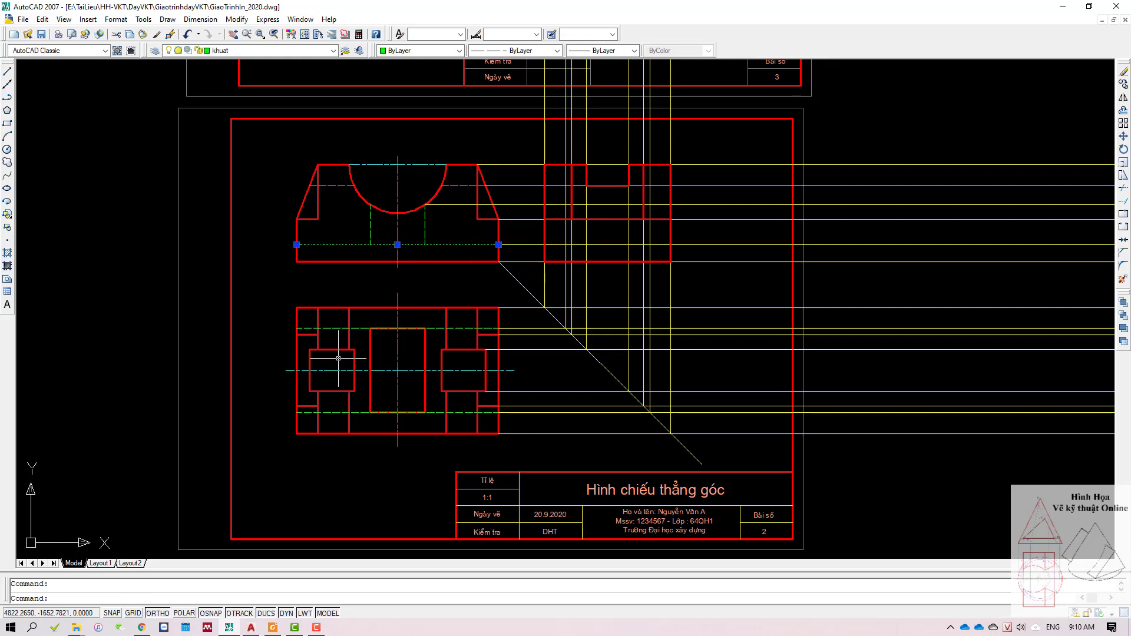
{"action": "left_click", "coordinate": [336, 329]}
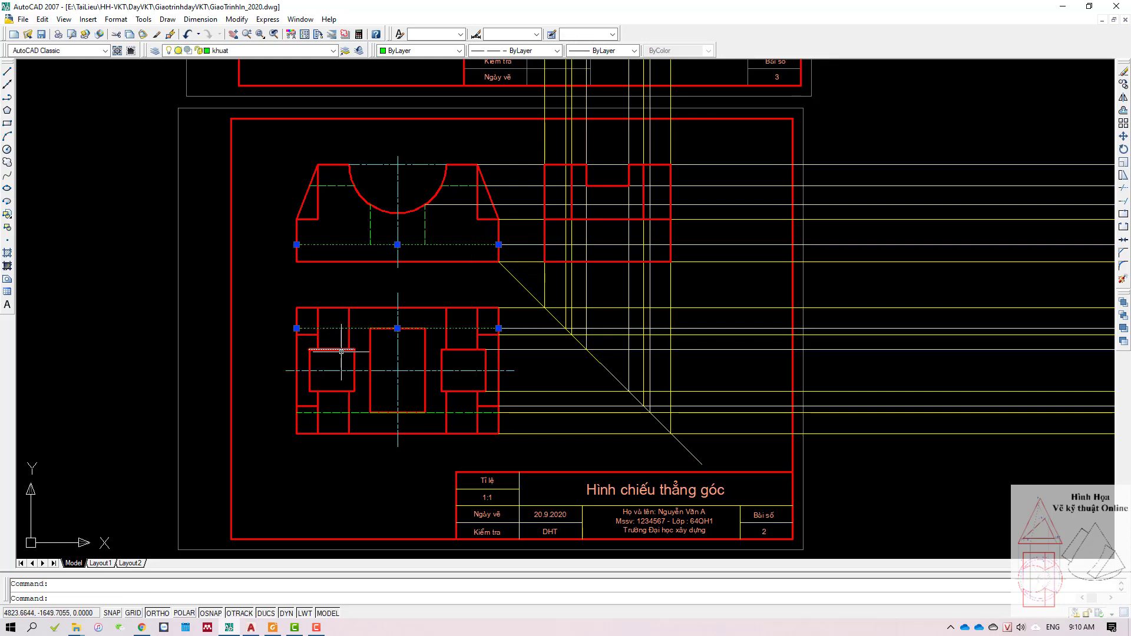
{"action": "left_click", "coordinate": [337, 412]}
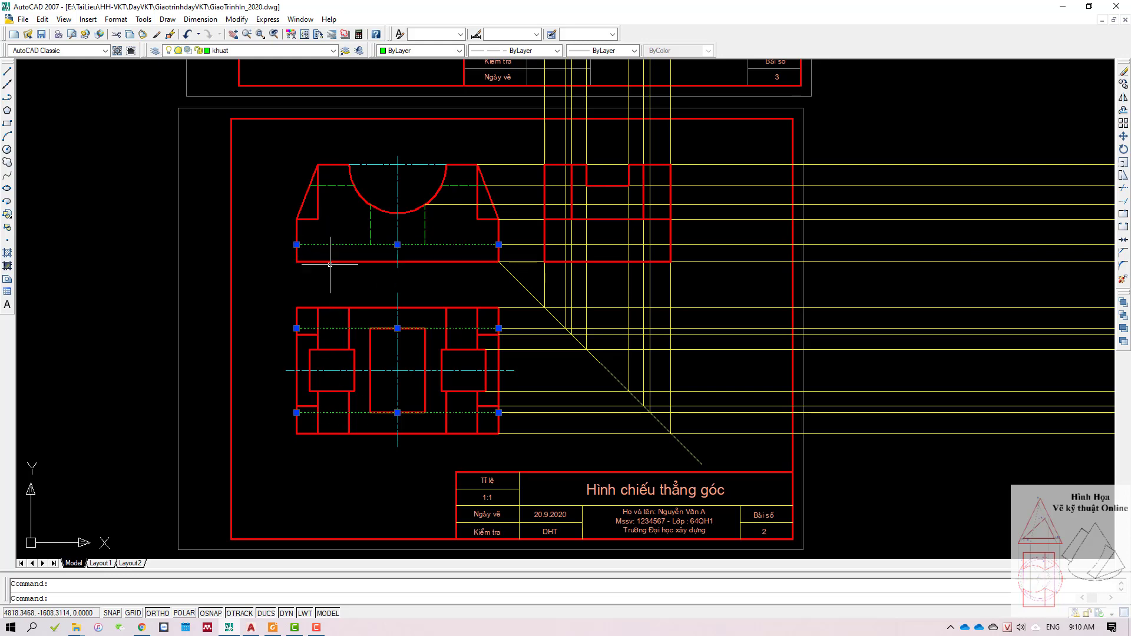
Step: Select the yellow projection lines running toward the side view, then zoom in on it
{"action": "left_click", "coordinate": [563, 244]}
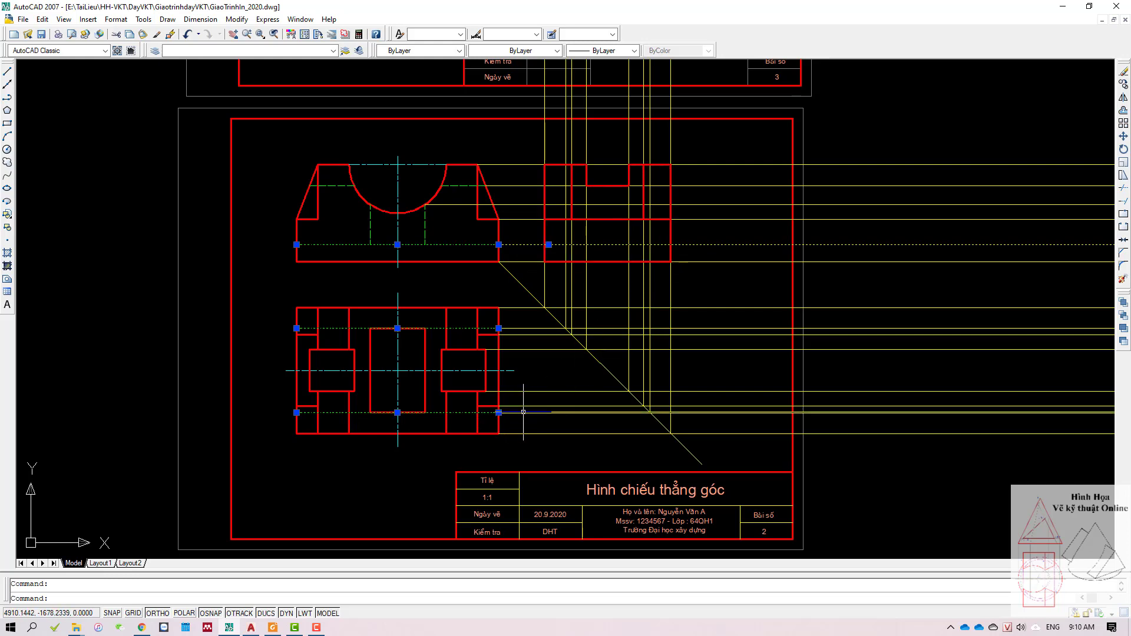
{"action": "left_click", "coordinate": [524, 412]}
{"action": "left_click", "coordinate": [511, 328]}
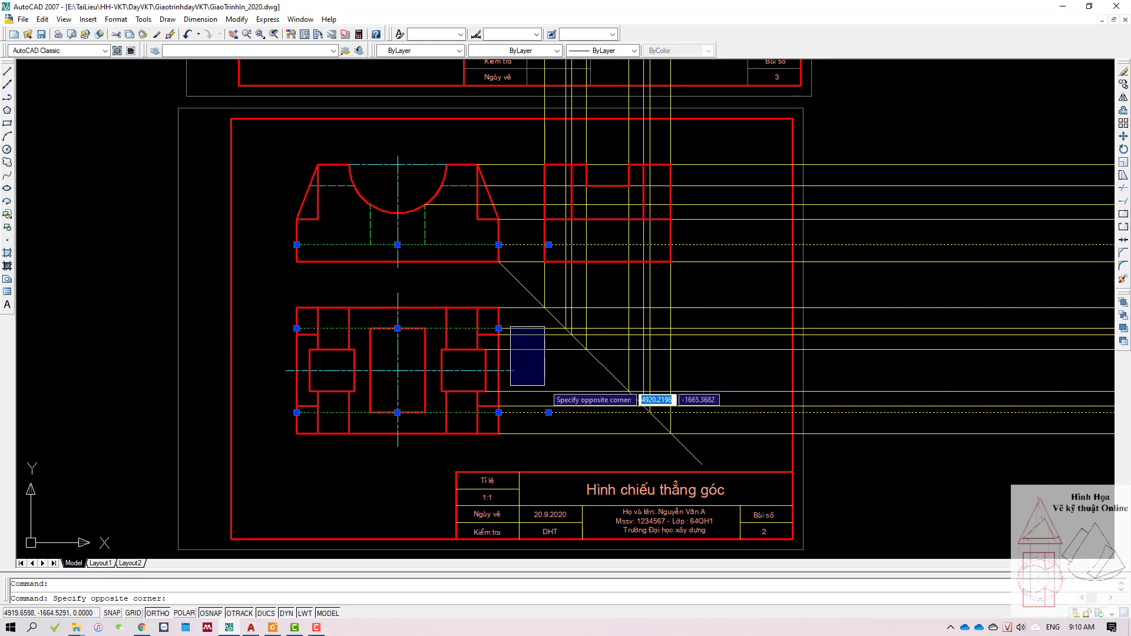
{"action": "left_click", "coordinate": [529, 341]}
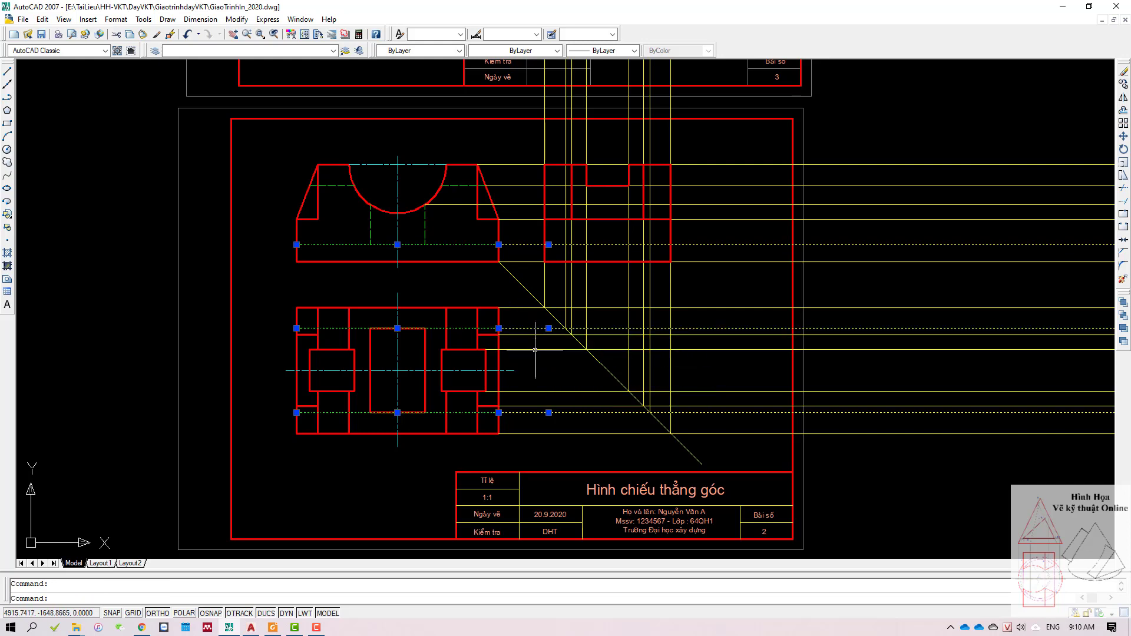
{"action": "left_click", "coordinate": [566, 312]}
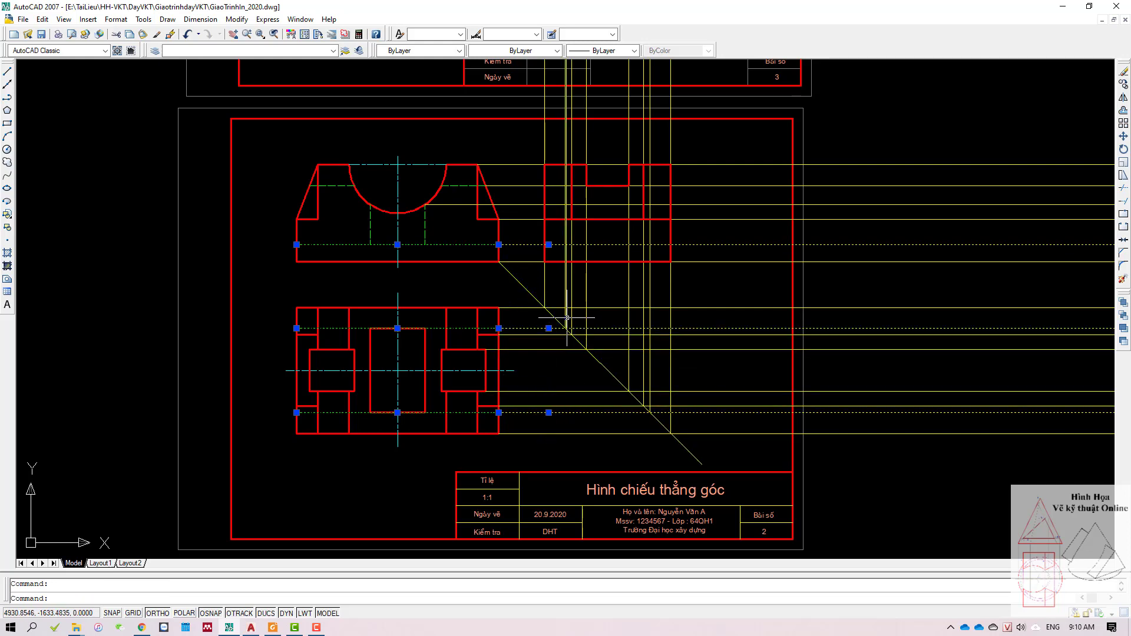
{"action": "left_click", "coordinate": [648, 383]}
{"action": "scroll", "coordinate": [611, 239], "scroll_direction": "up", "scroll_amount": 2}
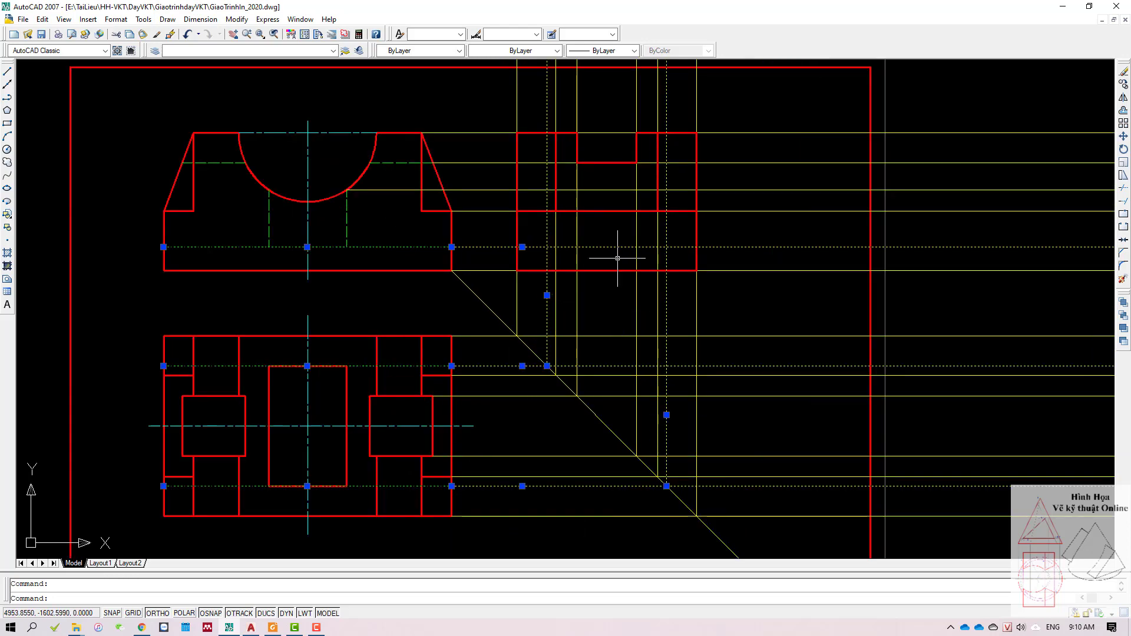
{"action": "scroll", "coordinate": [570, 313], "scroll_direction": "up", "scroll_amount": 1}
{"action": "scroll", "coordinate": [570, 313], "scroll_direction": "up", "scroll_amount": 2}
{"action": "middle_click_drag", "start_coordinate": [570, 313], "coordinate": [476, 284]}
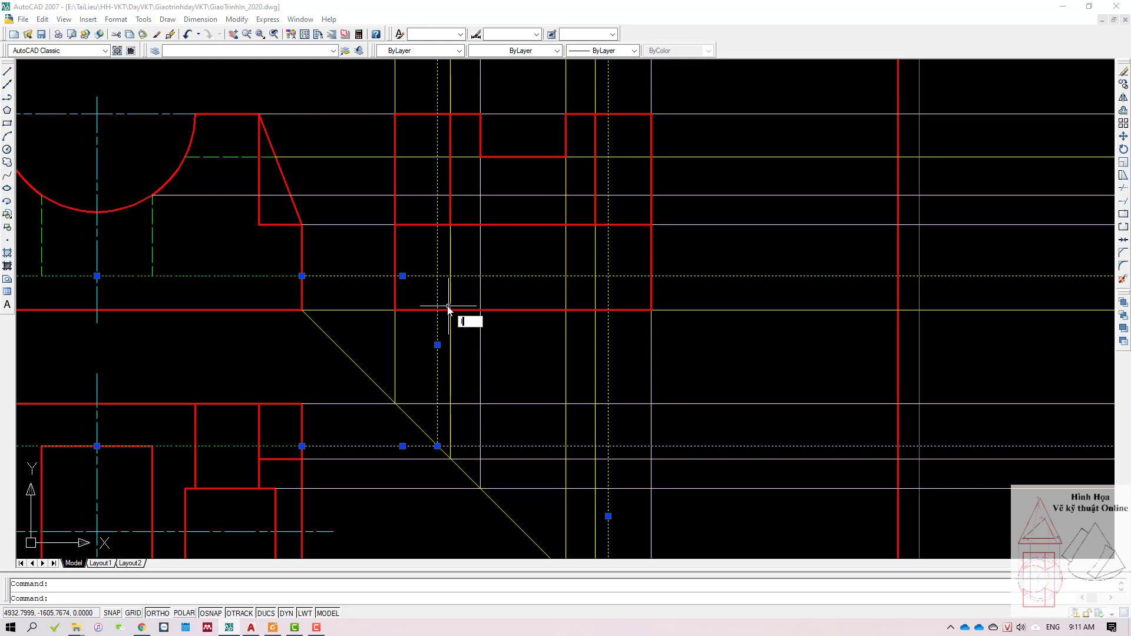
Step: Draw the slot outline: a horizontal line across the side view dropping to the bottom edge
{"action": "key", "text": "Return"}
{"action": "left_click", "coordinate": [438, 276]}
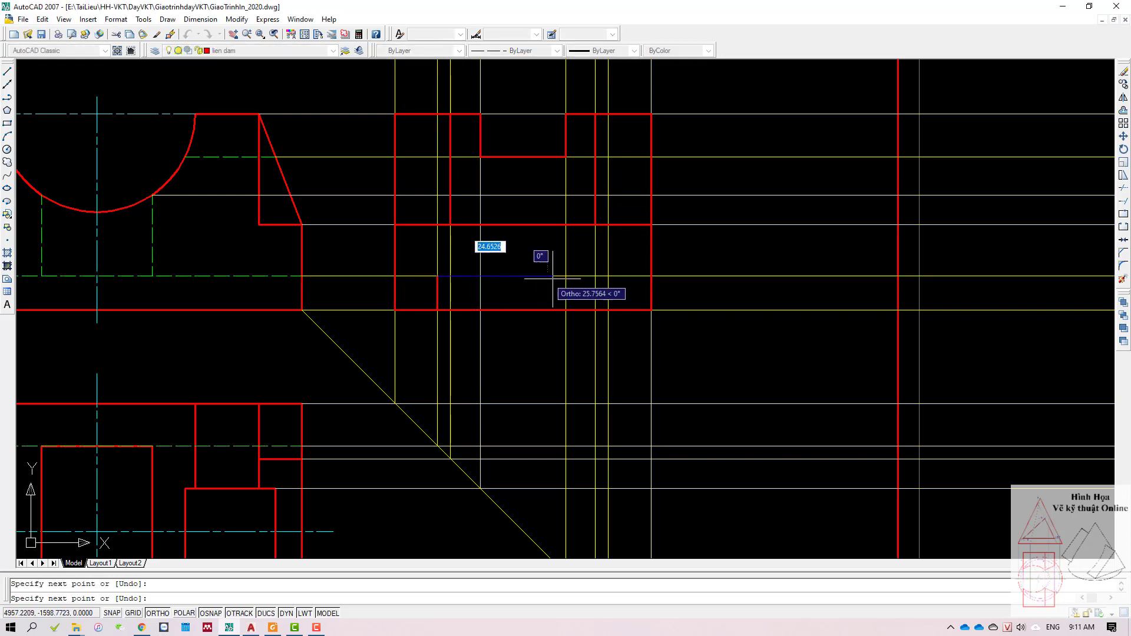
{"action": "left_click", "coordinate": [608, 276]}
{"action": "left_click", "coordinate": [609, 310]}
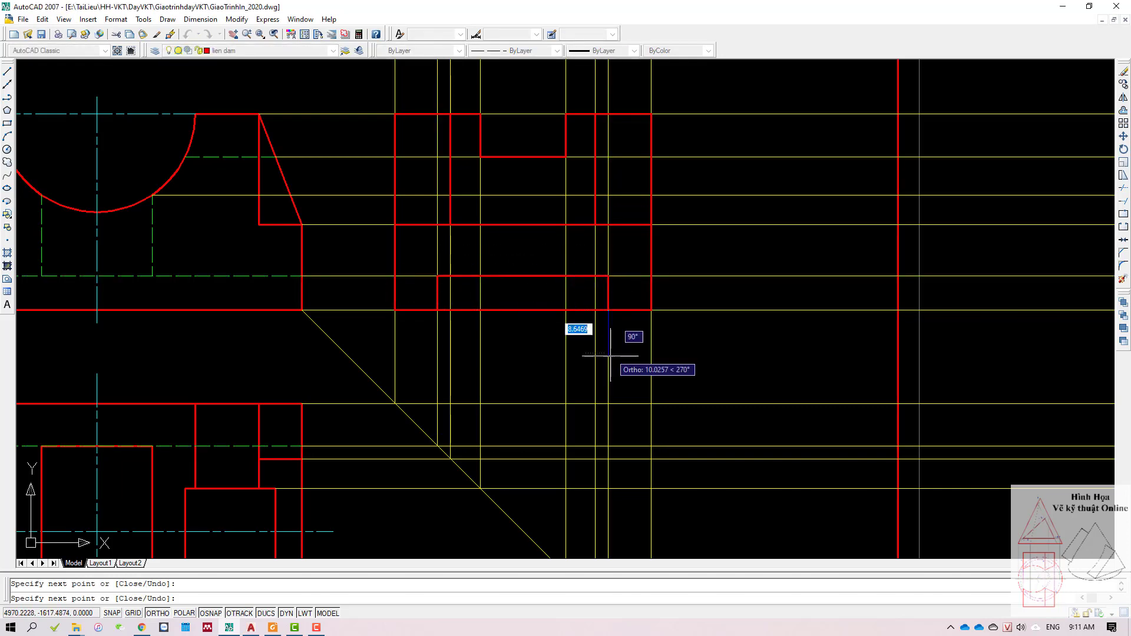
{"action": "key", "text": "Return"}
{"action": "scroll", "coordinate": [537, 371], "scroll_direction": "down", "scroll_amount": 2}
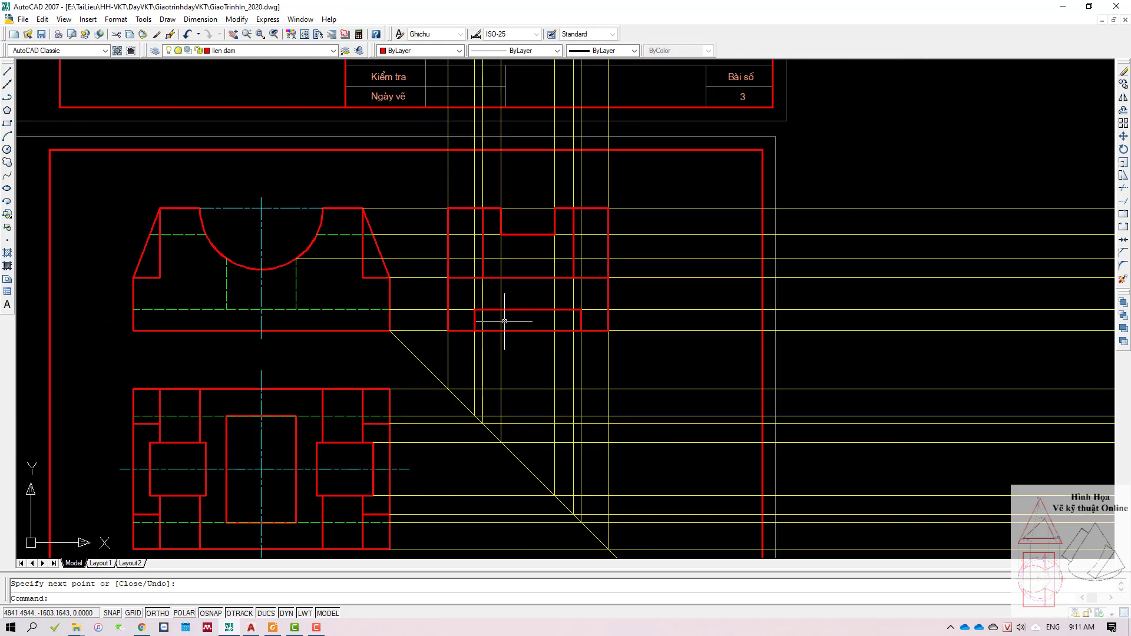
{"action": "scroll", "coordinate": [495, 327], "scroll_direction": "up", "scroll_amount": 1}
{"action": "scroll", "coordinate": [466, 328], "scroll_direction": "up", "scroll_amount": 2}
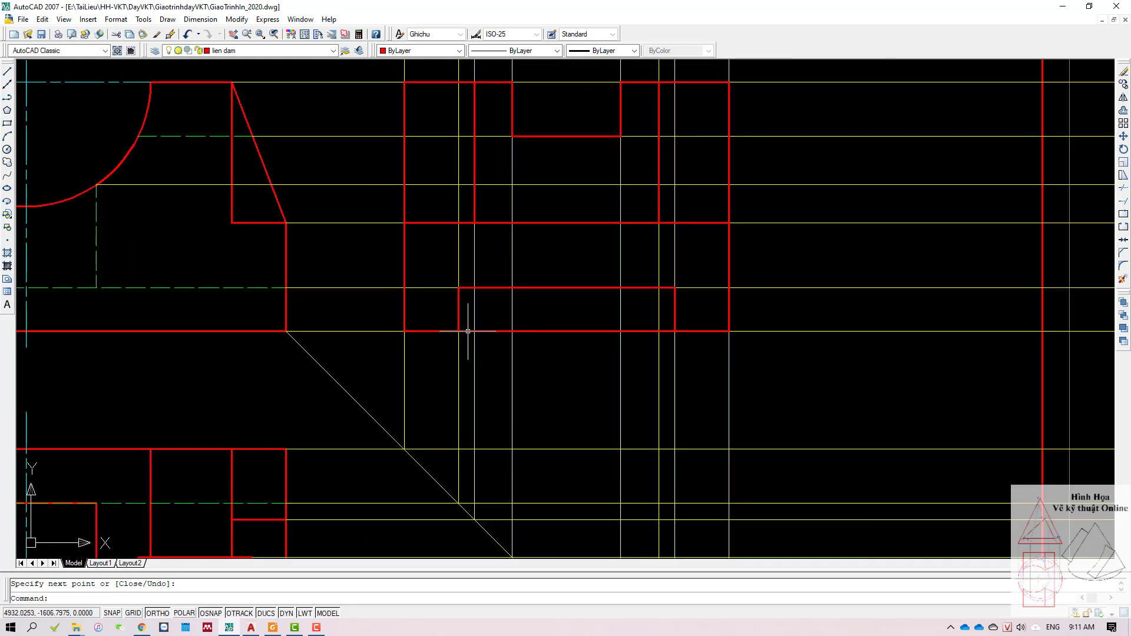
Step: Trim the bottom edge away between the slot sides
{"action": "type", "text": "tr"}
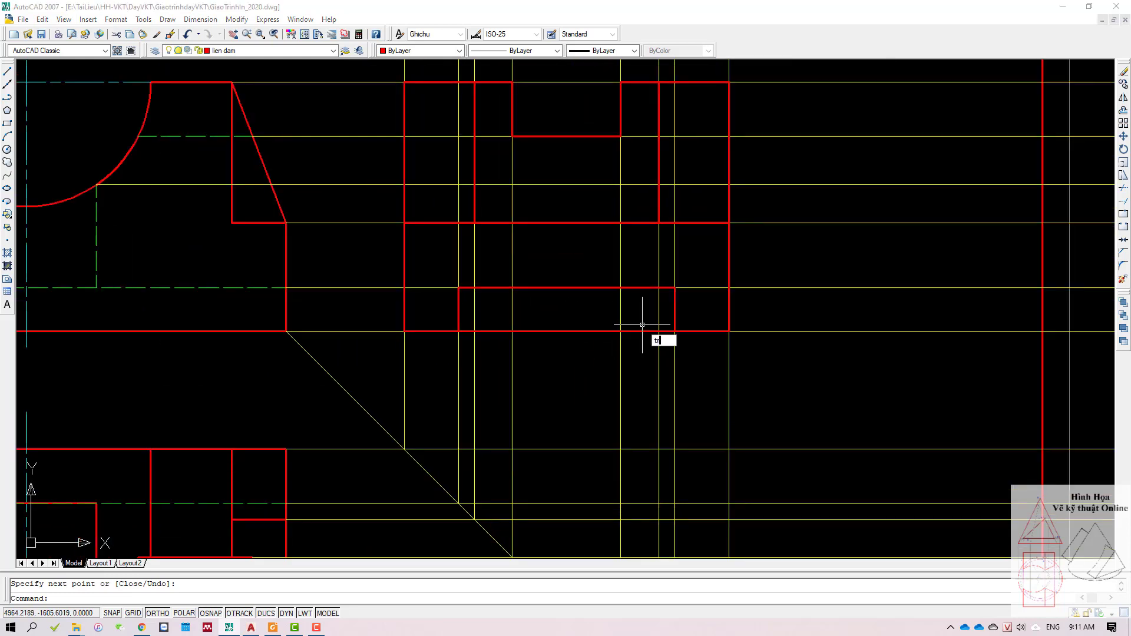
{"action": "key", "text": "Return"}
{"action": "left_click", "coordinate": [459, 321]}
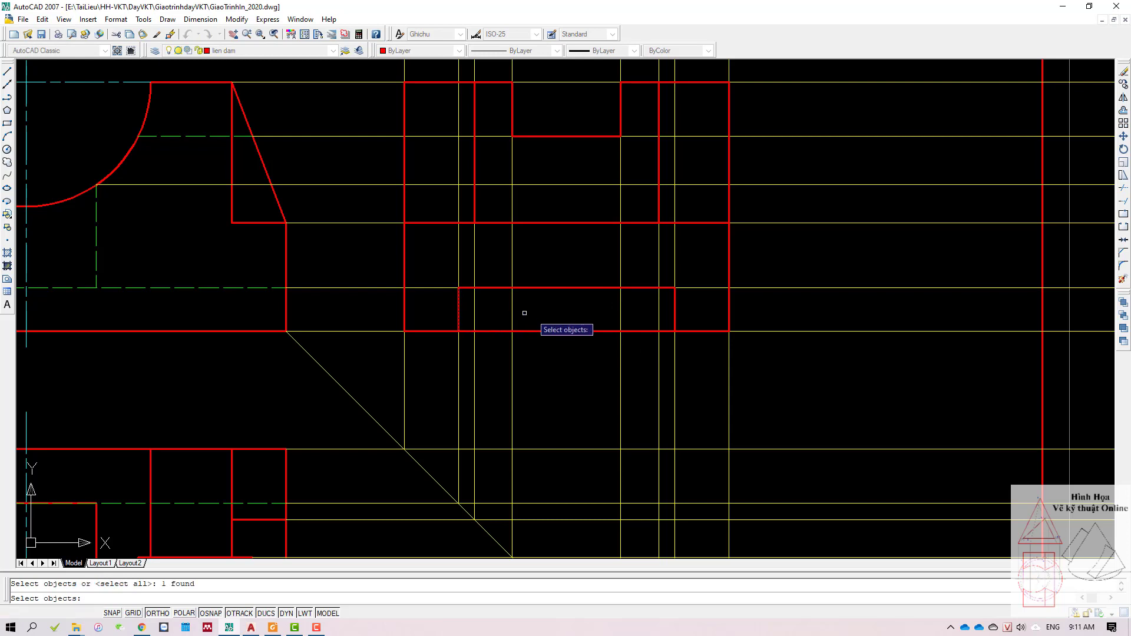
{"action": "key", "text": "Return"}
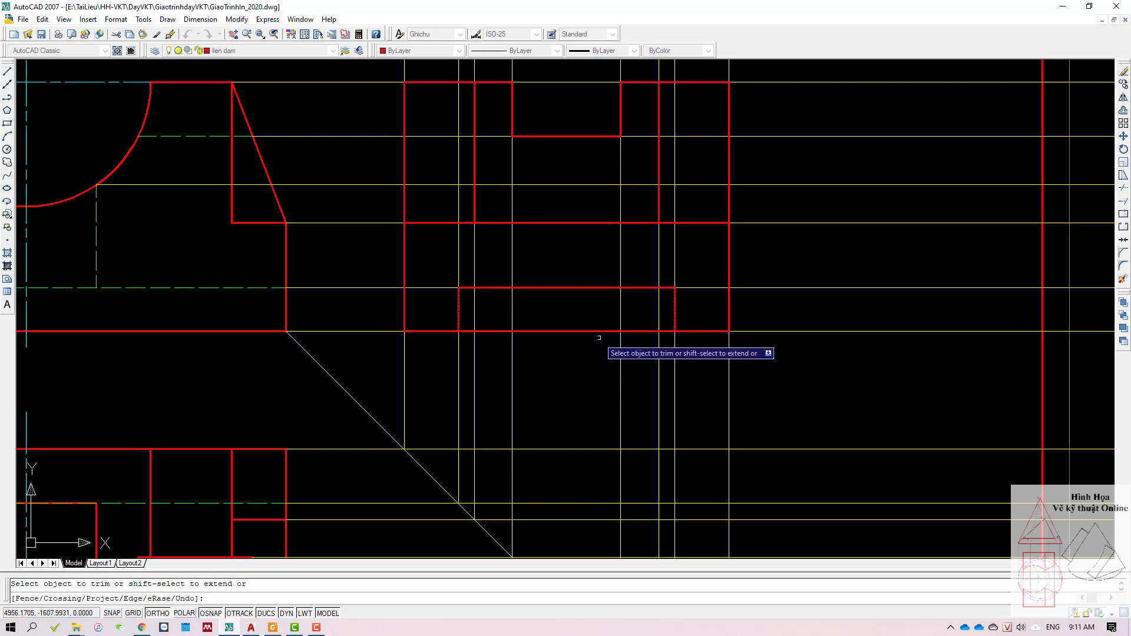
{"action": "left_click", "coordinate": [575, 332]}
{"action": "key", "text": "Return"}
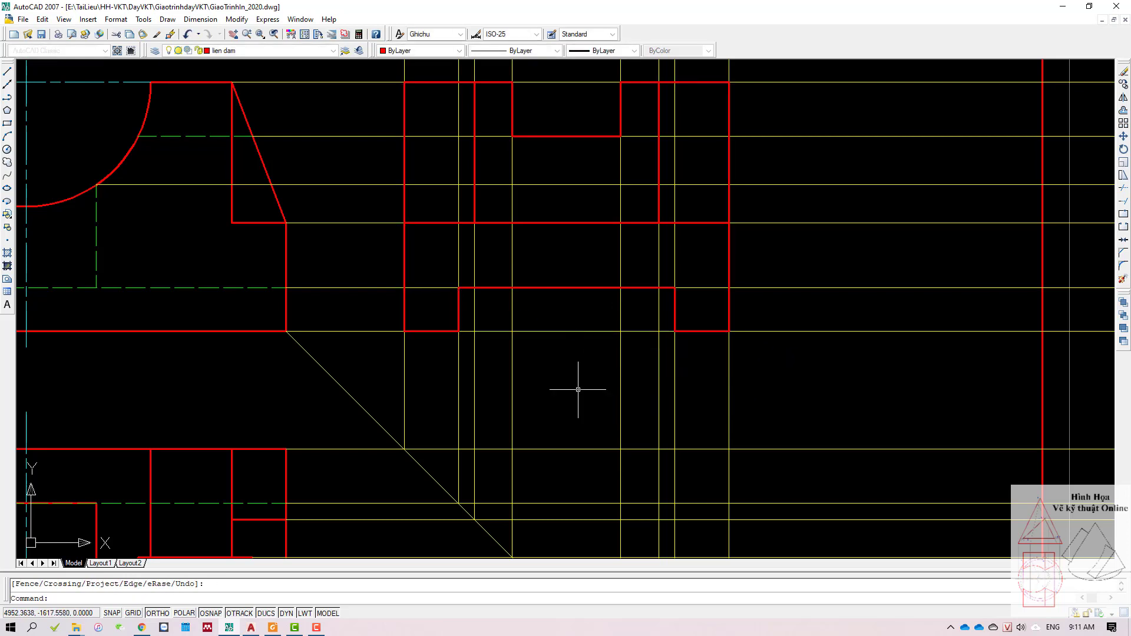
{"action": "scroll", "coordinate": [572, 383], "scroll_direction": "down", "scroll_amount": 3}
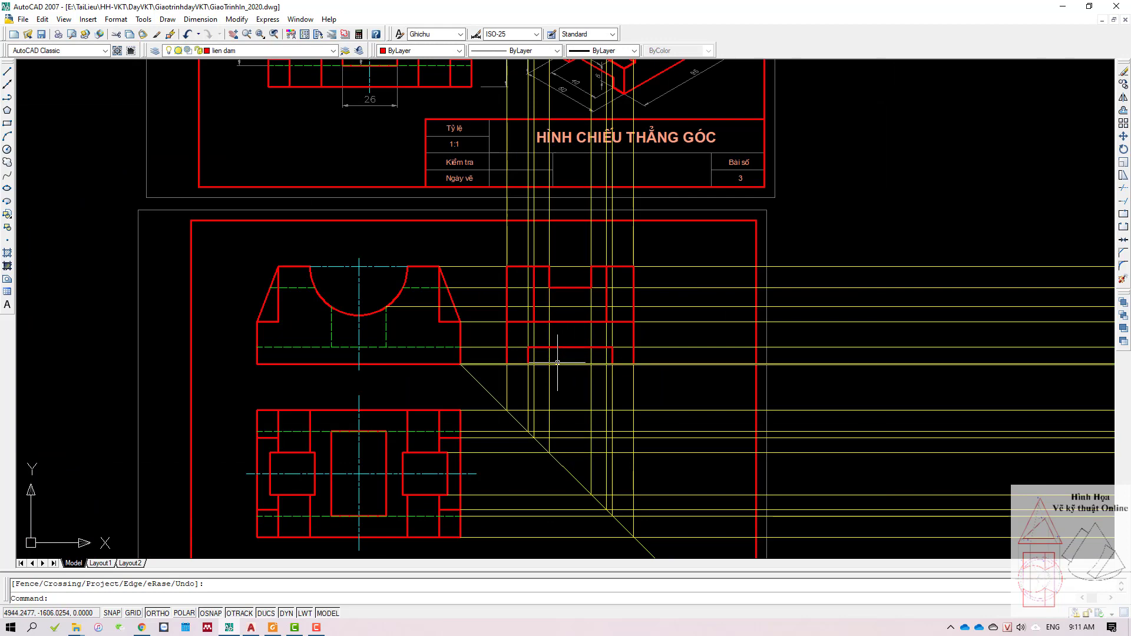
Step: Zoom in on the front view and select its semicircular cutout arc
{"action": "middle_click_drag", "start_coordinate": [571, 384], "coordinate": [556, 467]}
{"action": "scroll", "coordinate": [569, 194], "scroll_direction": "up", "scroll_amount": 3}
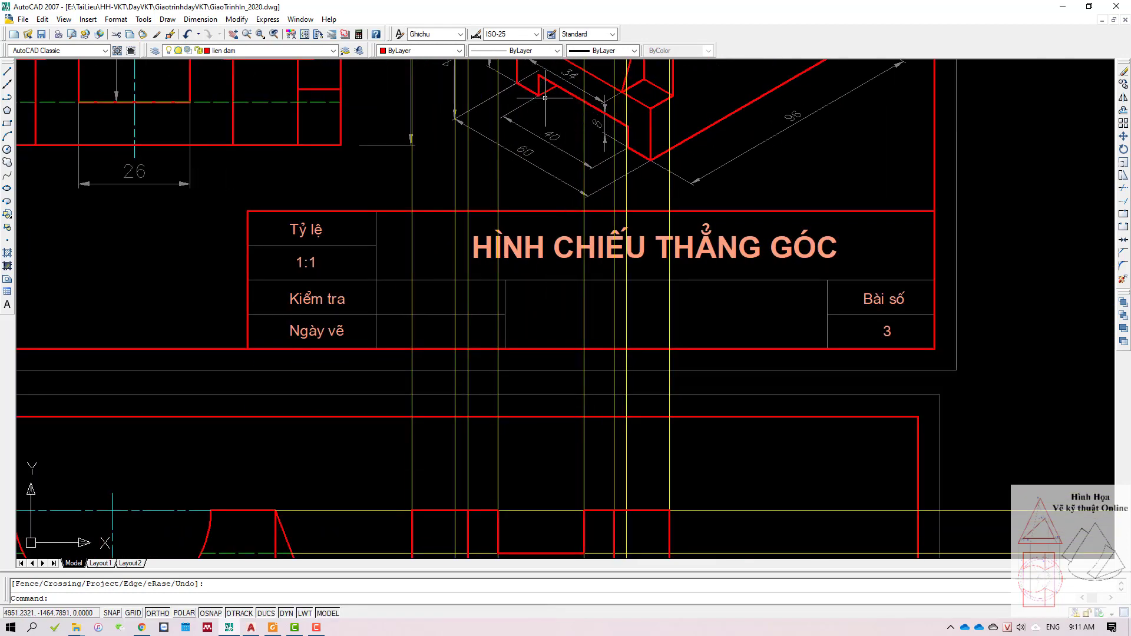
{"action": "scroll", "coordinate": [554, 130], "scroll_direction": "down", "scroll_amount": 3}
{"action": "scroll", "coordinate": [570, 271], "scroll_direction": "down", "scroll_amount": 2}
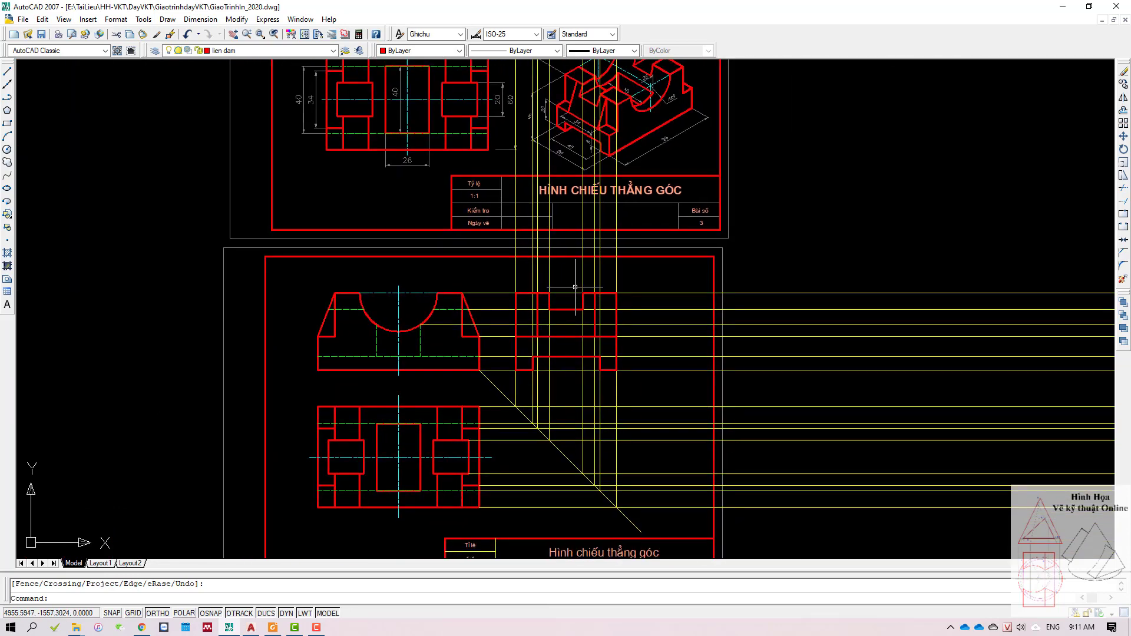
{"action": "scroll", "coordinate": [573, 338], "scroll_direction": "up", "scroll_amount": 1}
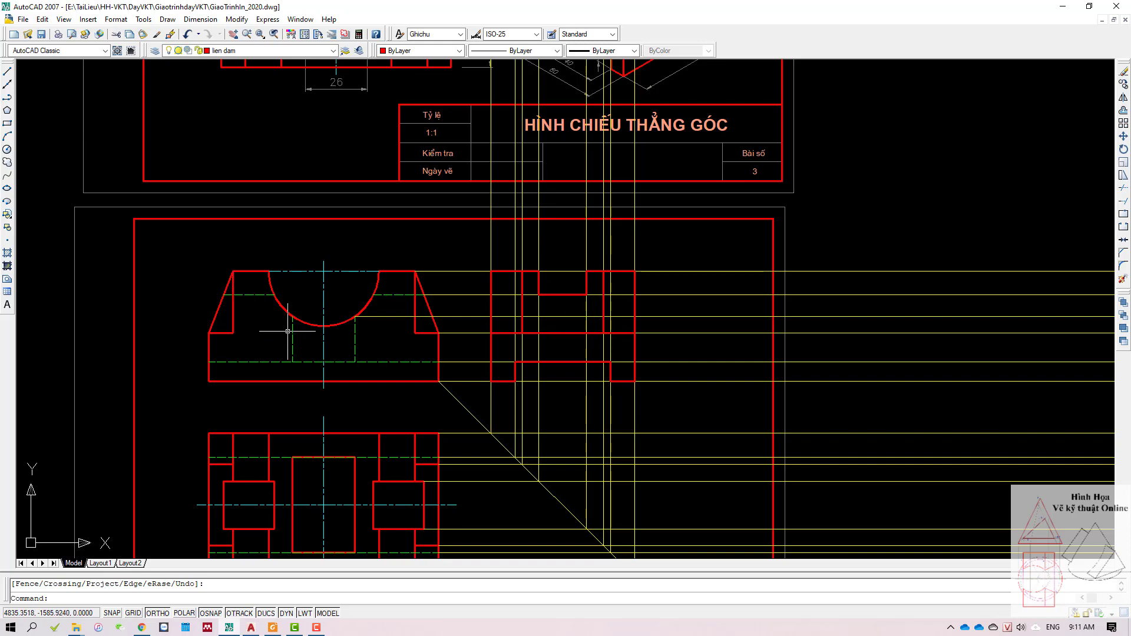
{"action": "left_click", "coordinate": [308, 325]}
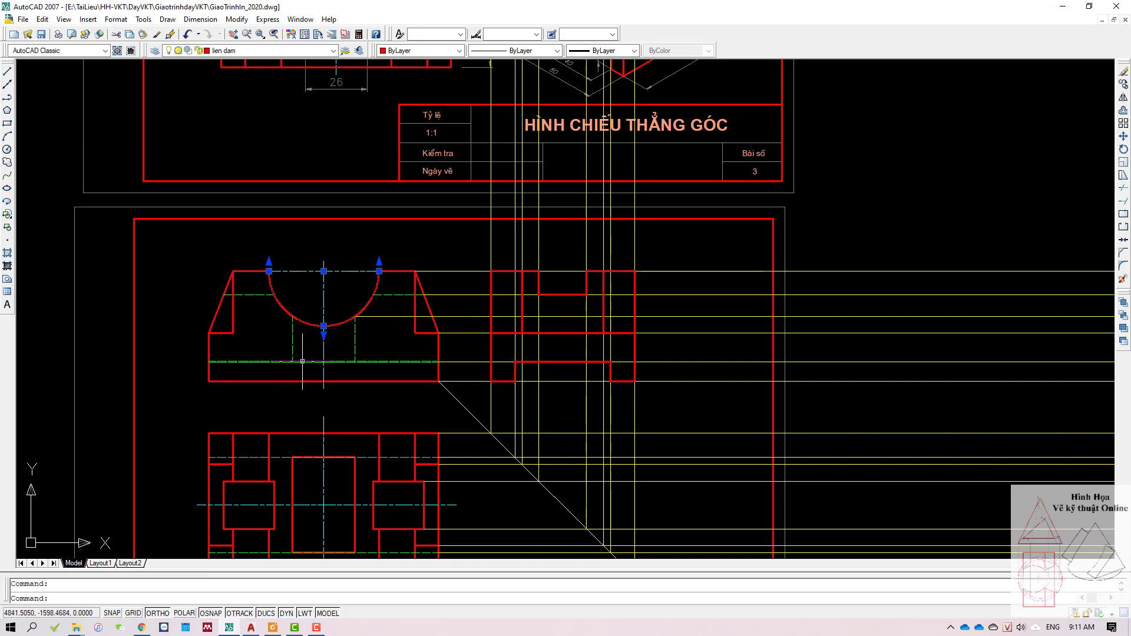
Step: Select the short projection line and start a copy, then cancel it
{"action": "scroll", "coordinate": [312, 346], "scroll_direction": "up", "scroll_amount": 2}
{"action": "scroll", "coordinate": [312, 345], "scroll_direction": "up", "scroll_amount": 1}
{"action": "key", "text": "Escape"}
{"action": "left_click", "coordinate": [468, 307]}
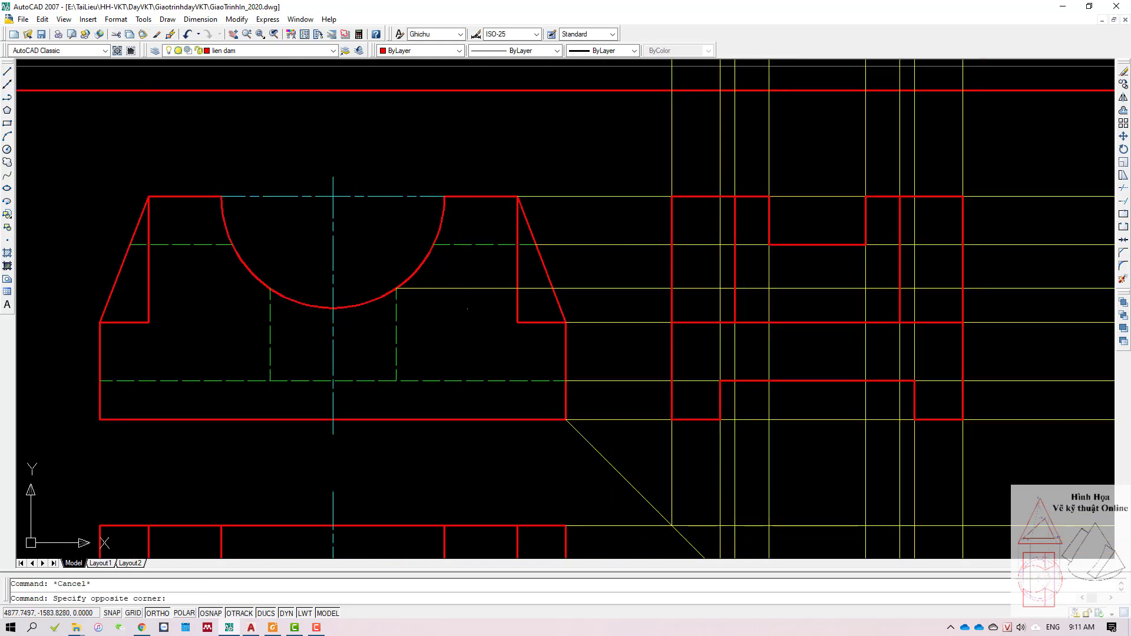
{"action": "left_click", "coordinate": [448, 275]}
{"action": "type", "text": "co"}
{"action": "key", "text": "Return"}
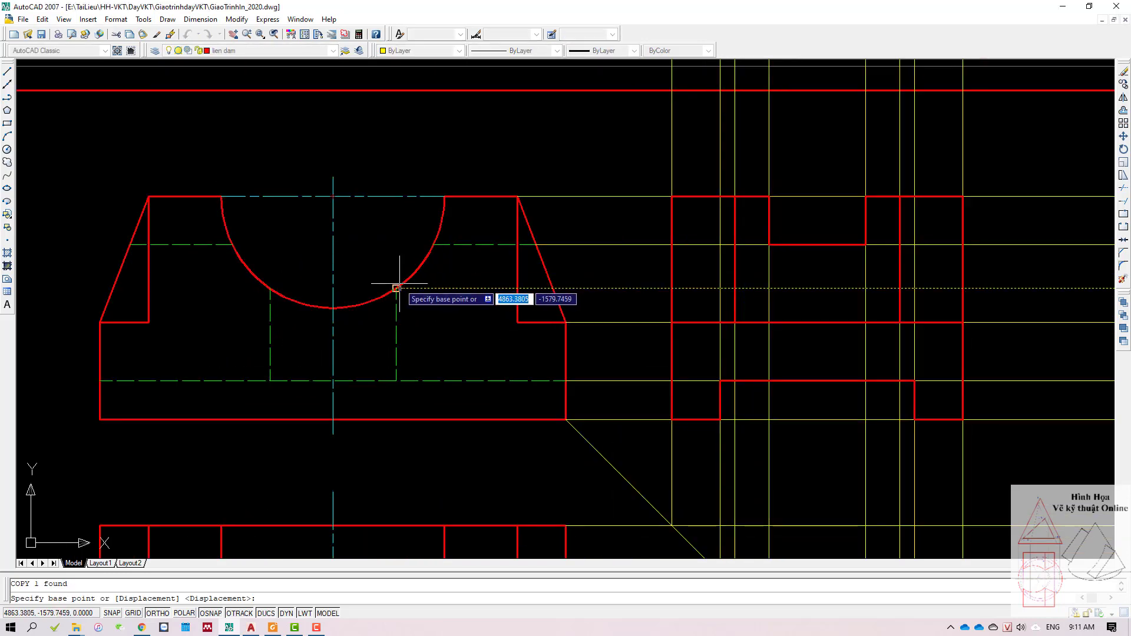
{"action": "left_click", "coordinate": [401, 288]}
{"action": "key", "text": "Escape"}
Step: Copy the short projection line from its end to the bottom of the semicircular arc
{"action": "left_click", "coordinate": [441, 302]}
{"action": "left_click", "coordinate": [429, 274]}
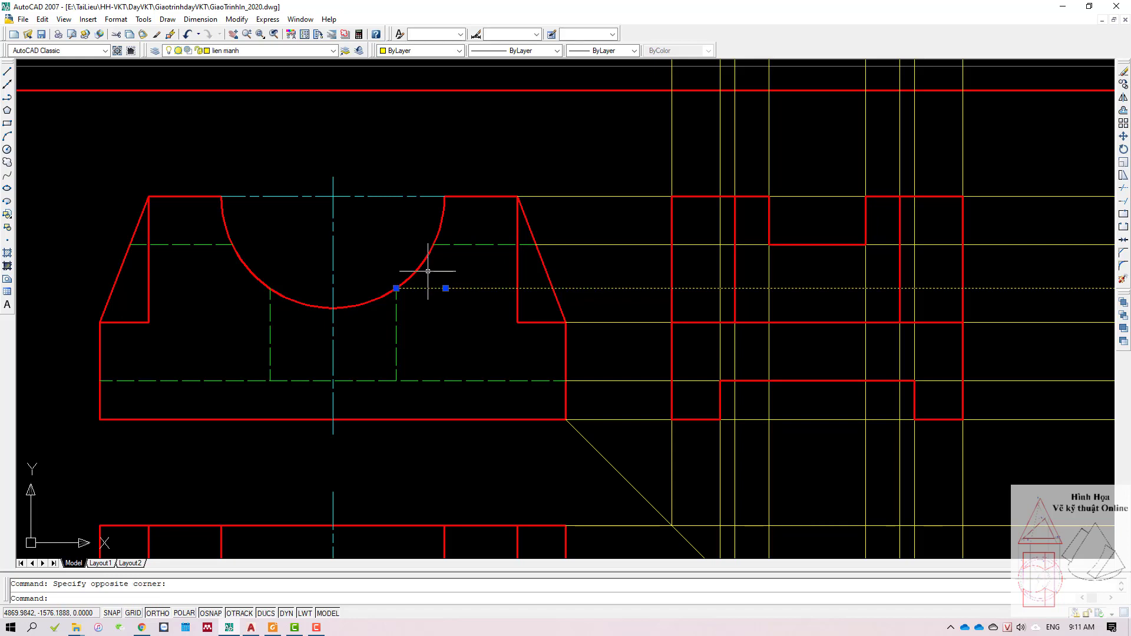
{"action": "type", "text": "co"}
{"action": "key", "text": "Return"}
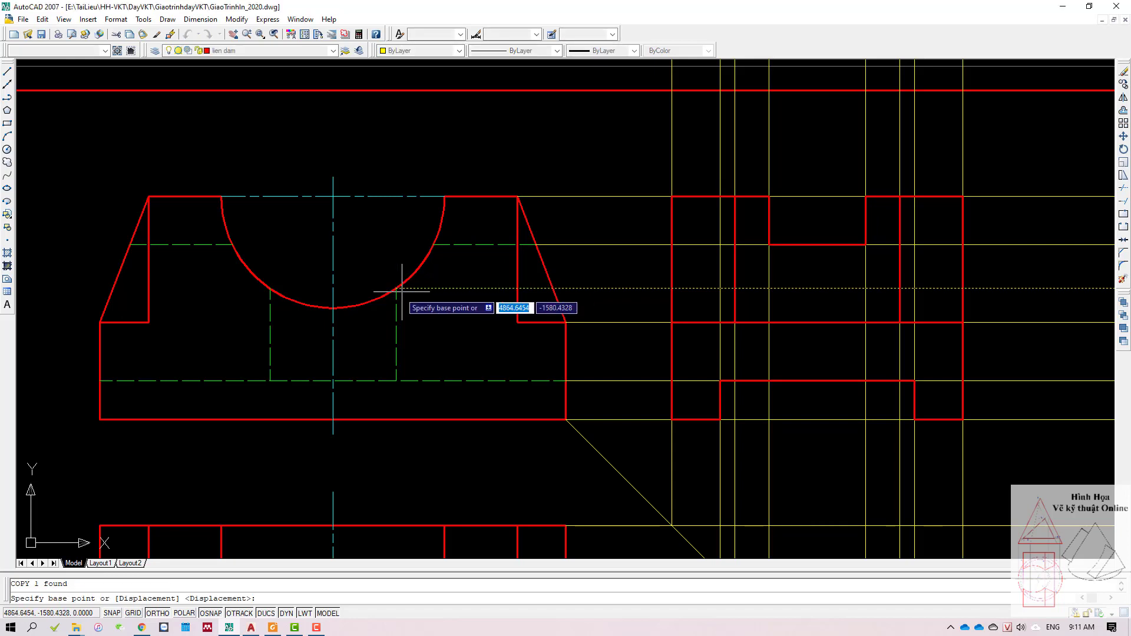
{"action": "left_click", "coordinate": [396, 288]}
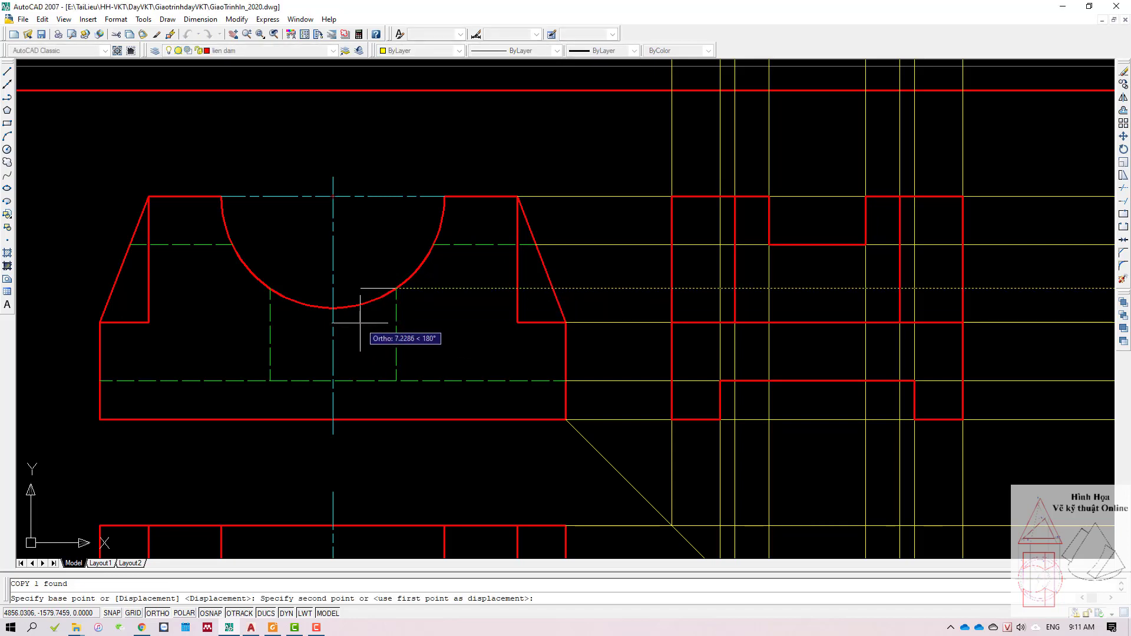
{"action": "left_click", "coordinate": [333, 307]}
{"action": "key", "text": "Escape"}
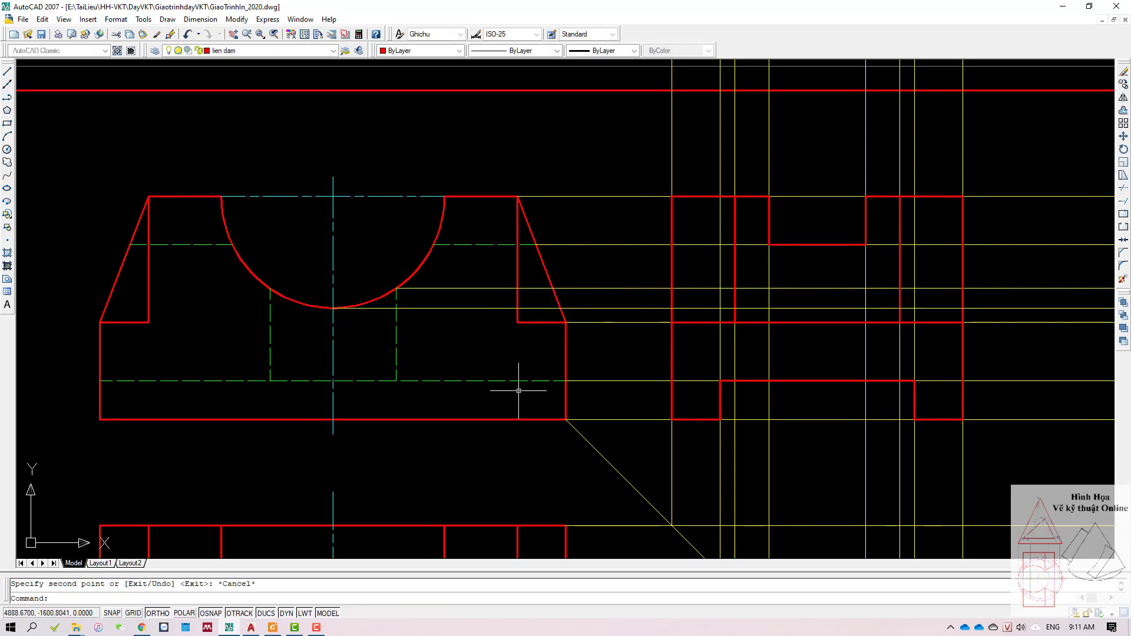
{"action": "scroll", "coordinate": [517, 454], "scroll_direction": "down", "scroll_amount": 2}
{"action": "middle_click_drag", "start_coordinate": [701, 406], "coordinate": [672, 404]}
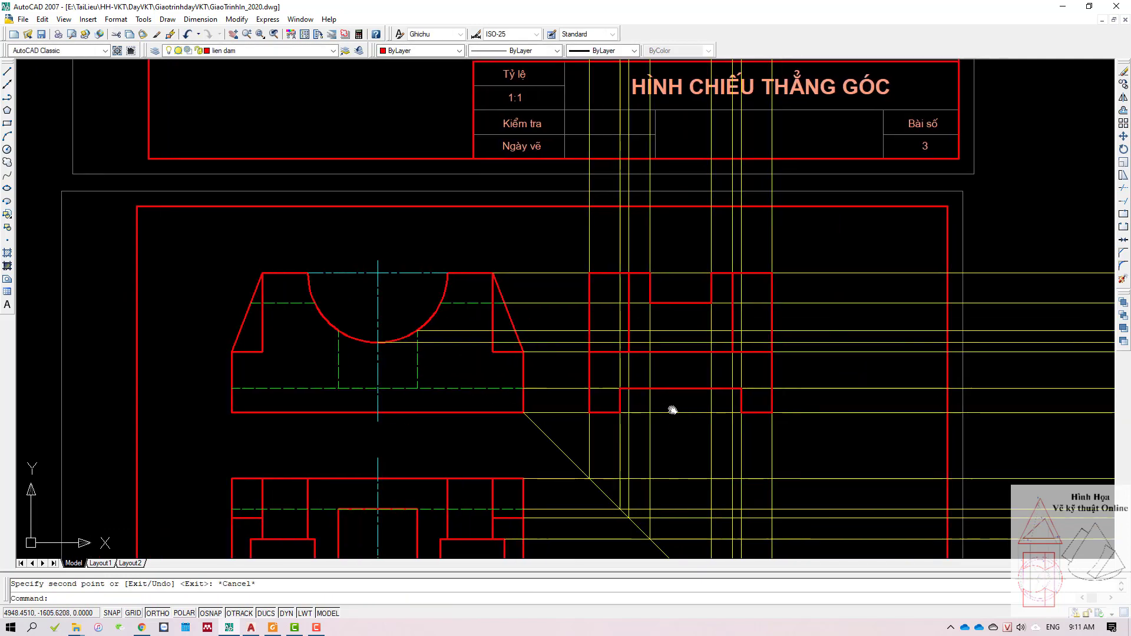
Step: Make khuat the current layer and pick the projection line at the cutout's bottom
{"action": "left_click", "coordinate": [289, 50]}
{"action": "left_click", "coordinate": [258, 106]}
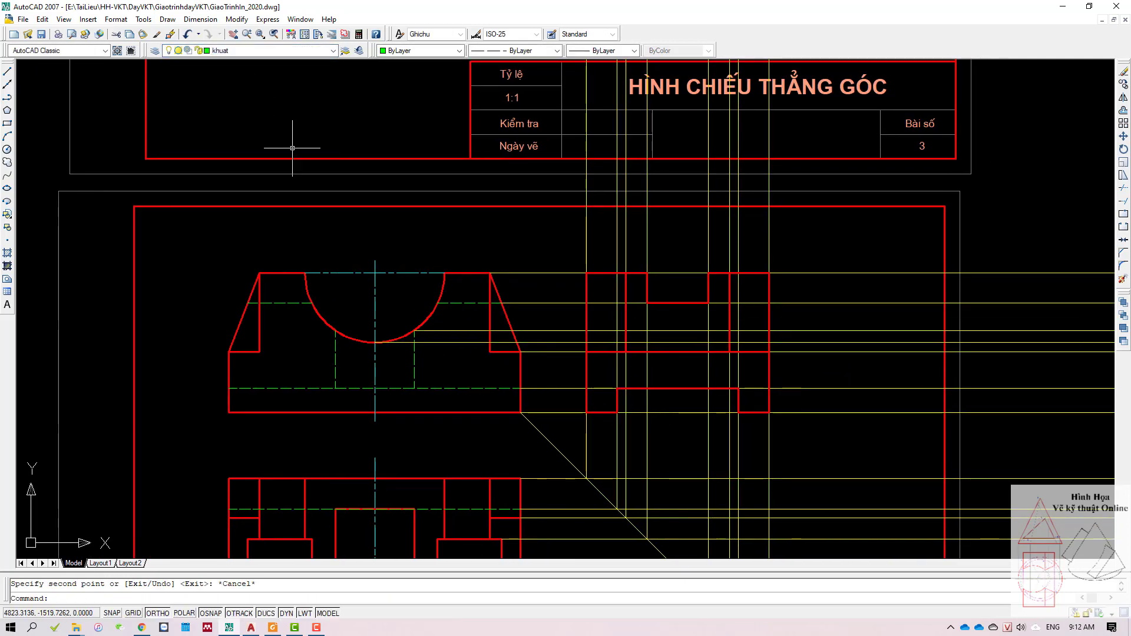
{"action": "left_click", "coordinate": [453, 343]}
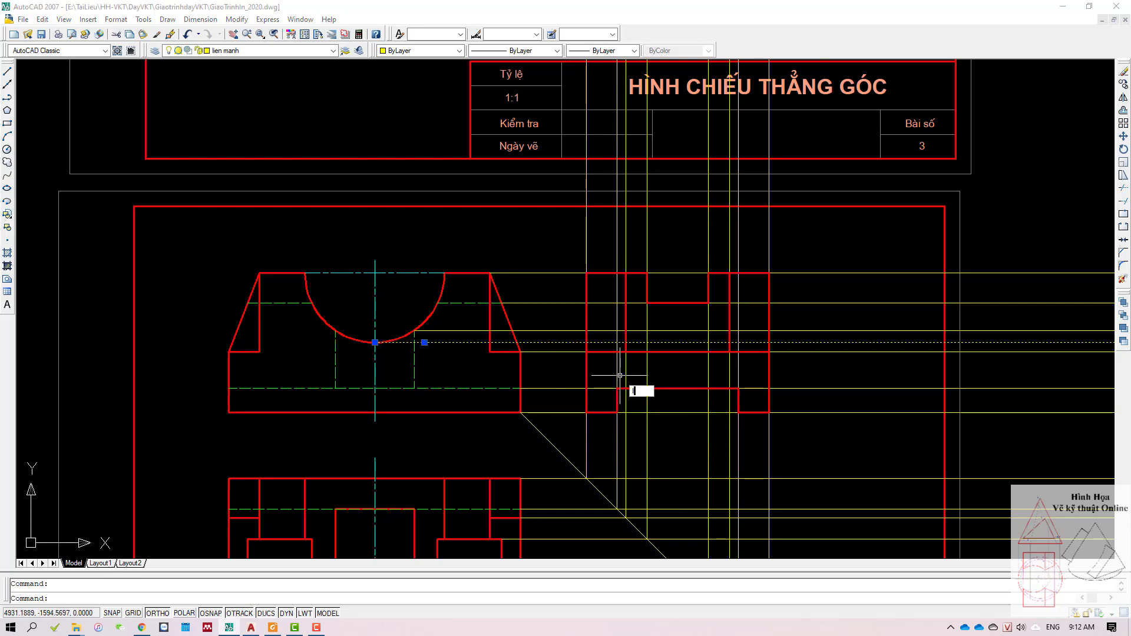
Step: Draw a hidden line across the side view at the cutout's bottom height
{"action": "type", "text": "l"}
{"action": "key", "text": "Return"}
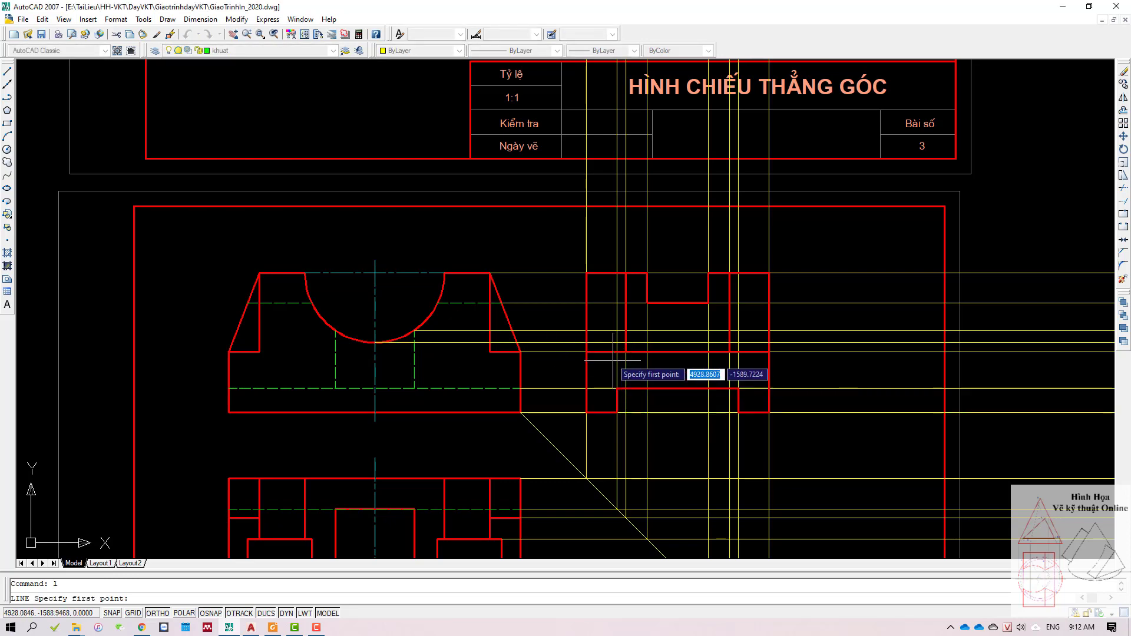
{"action": "left_click", "coordinate": [586, 342]}
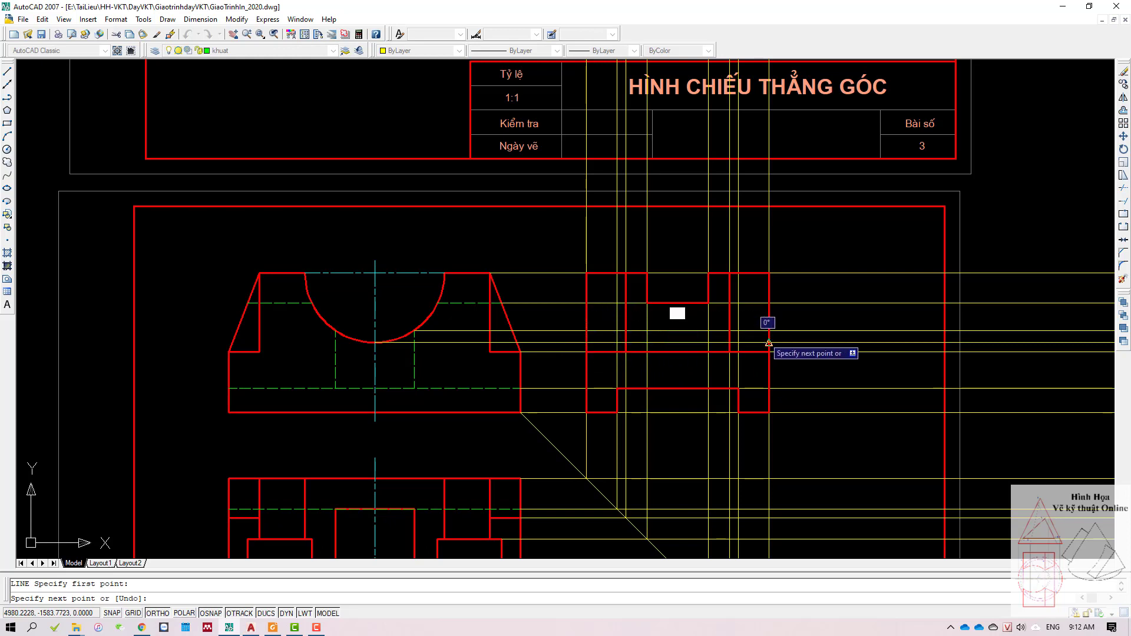
{"action": "left_click", "coordinate": [769, 345]}
{"action": "key", "text": "Return"}
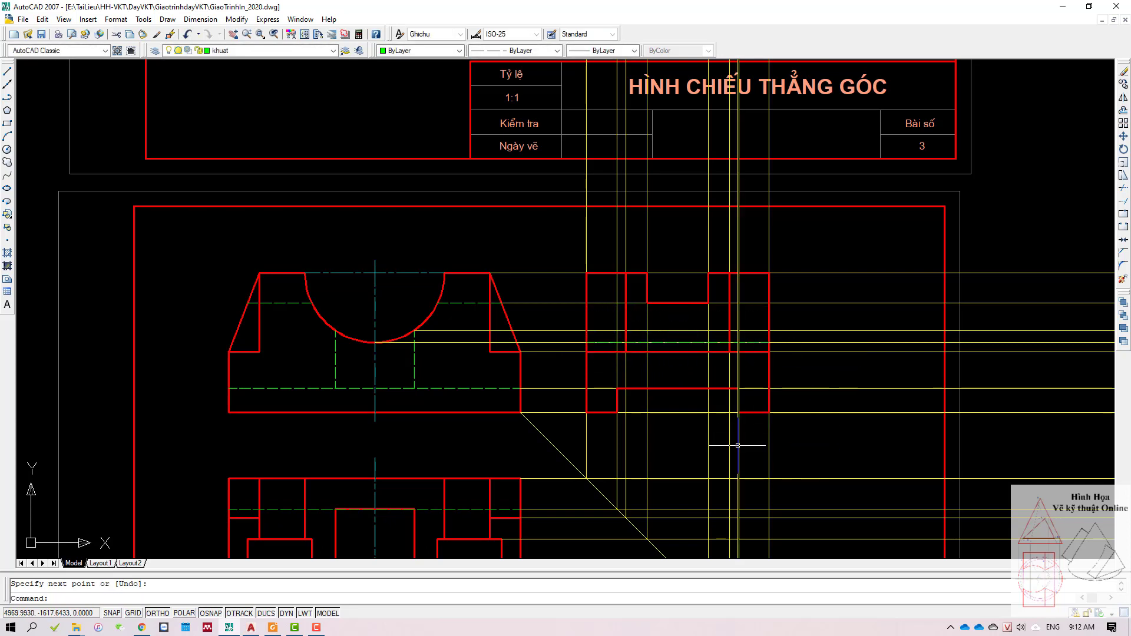
Step: Set the khuat layer's lineweight to 0.35 mm in the Layer Properties Manager
{"action": "type", "text": "la"}
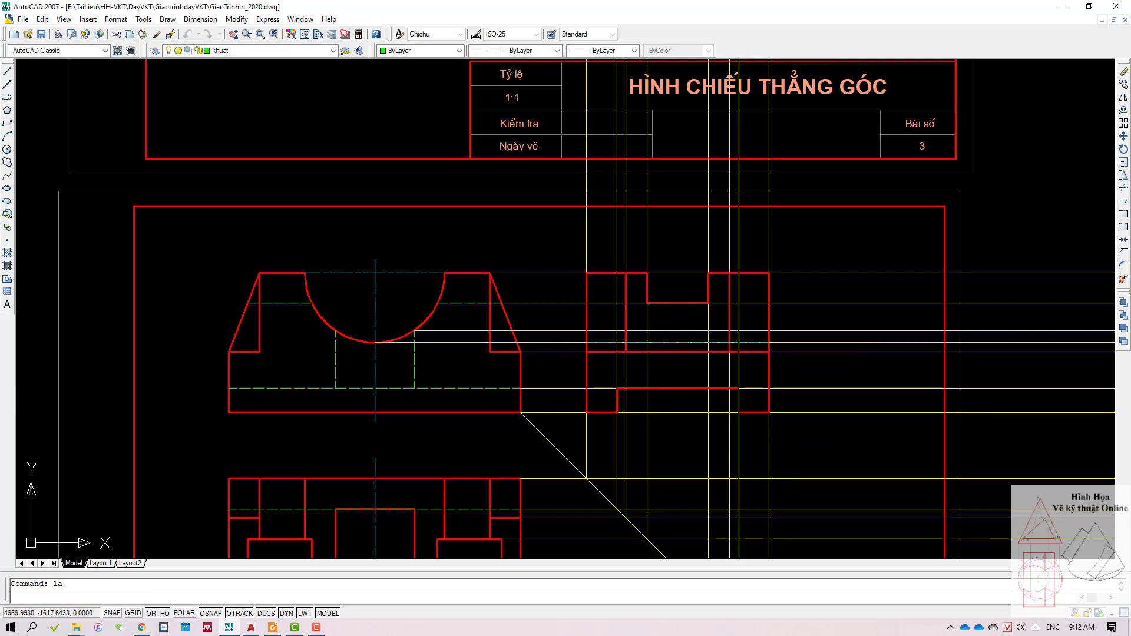
{"action": "key", "text": "Return"}
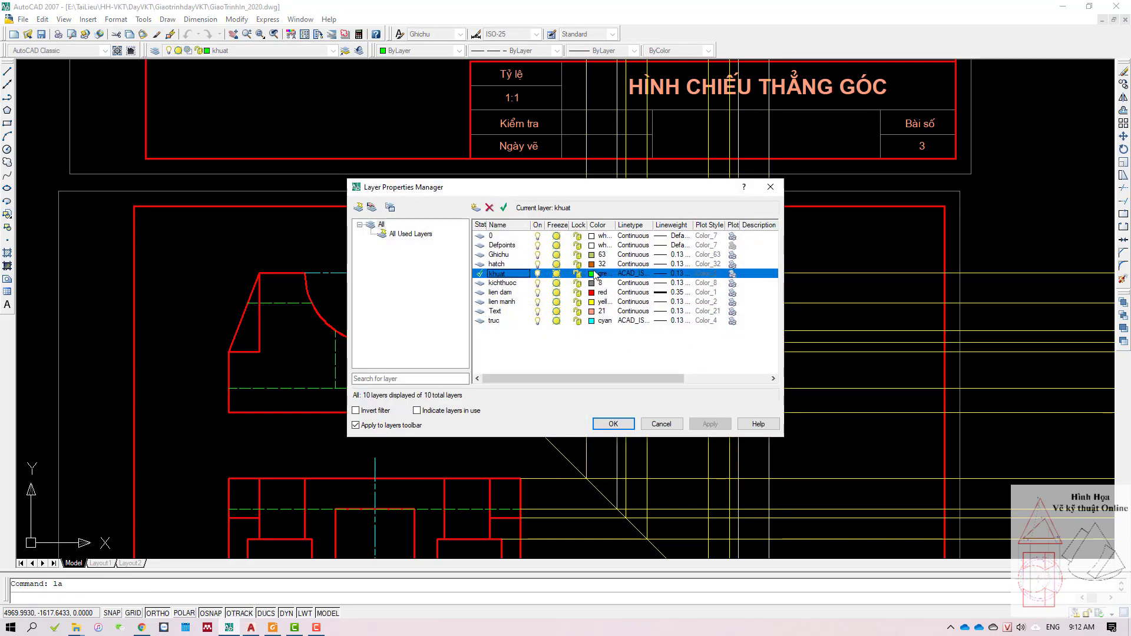
{"action": "left_click", "coordinate": [664, 275]}
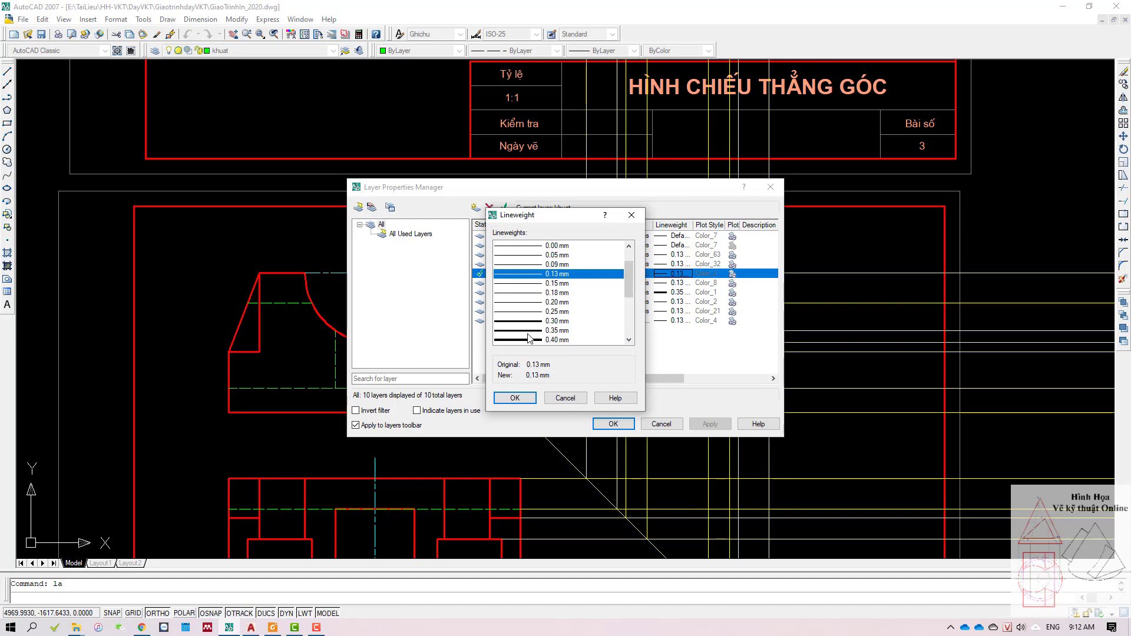
{"action": "scroll", "coordinate": [542, 336], "scroll_direction": "down", "scroll_amount": 1}
{"action": "left_click", "coordinate": [528, 331]}
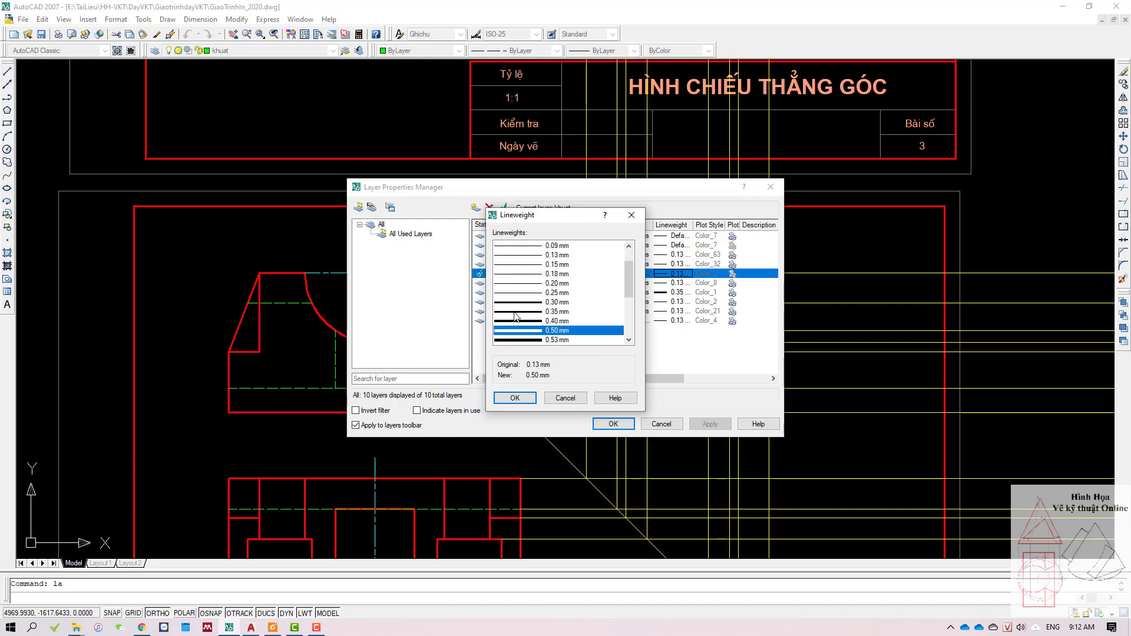
{"action": "left_click", "coordinate": [515, 313]}
{"action": "left_click", "coordinate": [514, 397]}
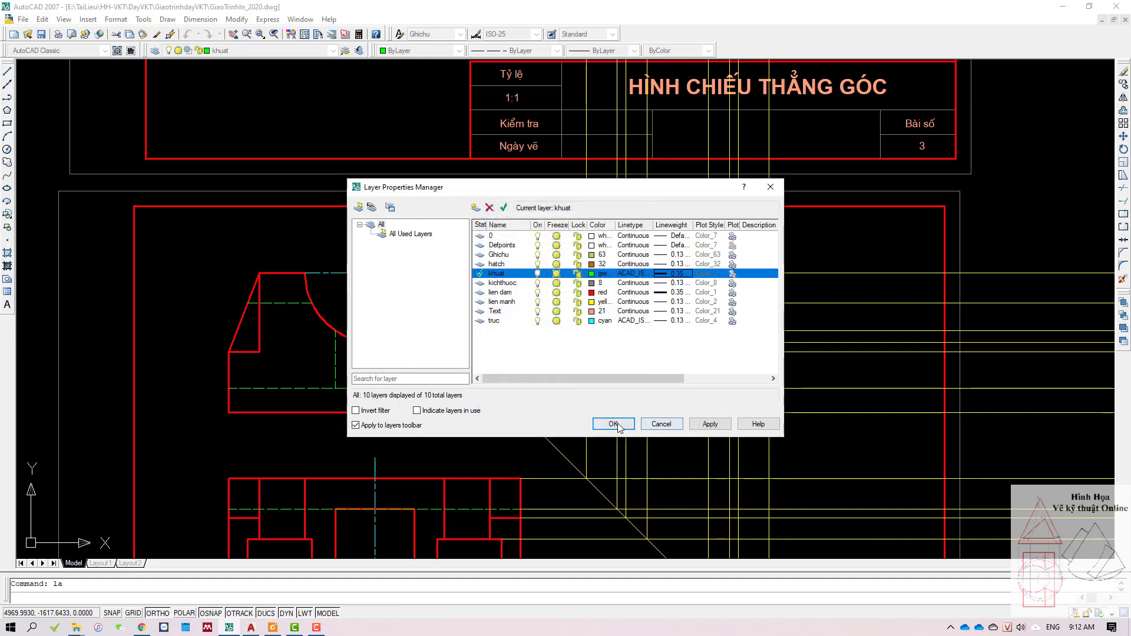
{"action": "left_click", "coordinate": [618, 424]}
{"action": "scroll", "coordinate": [666, 348], "scroll_direction": "up", "scroll_amount": 2}
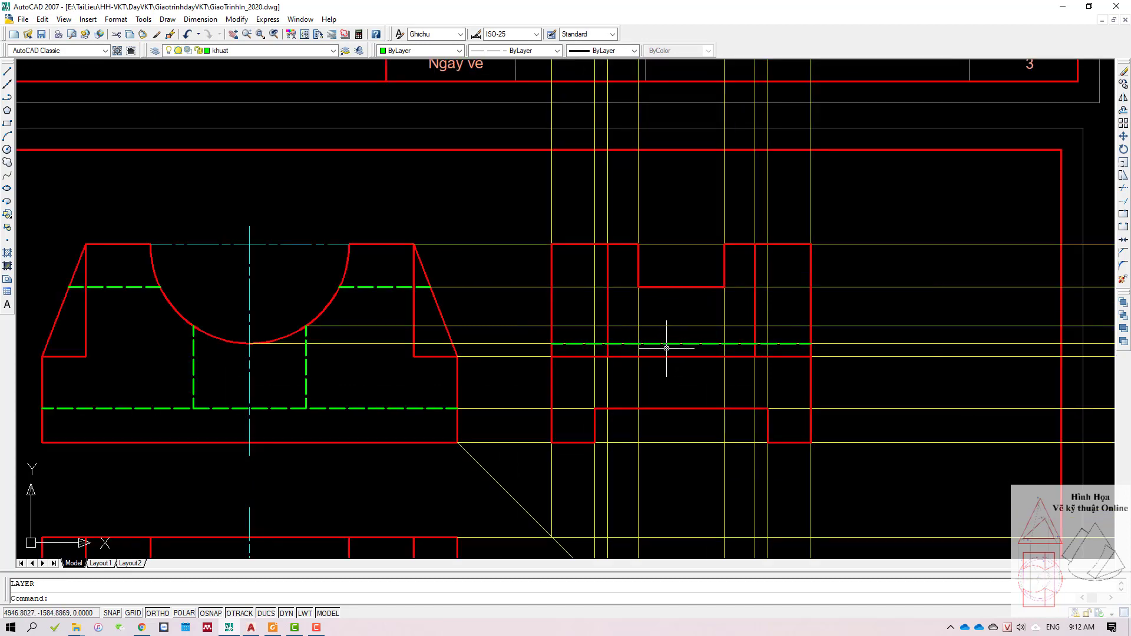
Step: Window-select the two inner vertical lines of the top view's middle rectangle
{"action": "middle_click_drag", "start_coordinate": [624, 387], "coordinate": [599, 371]}
{"action": "left_click", "coordinate": [363, 327]}
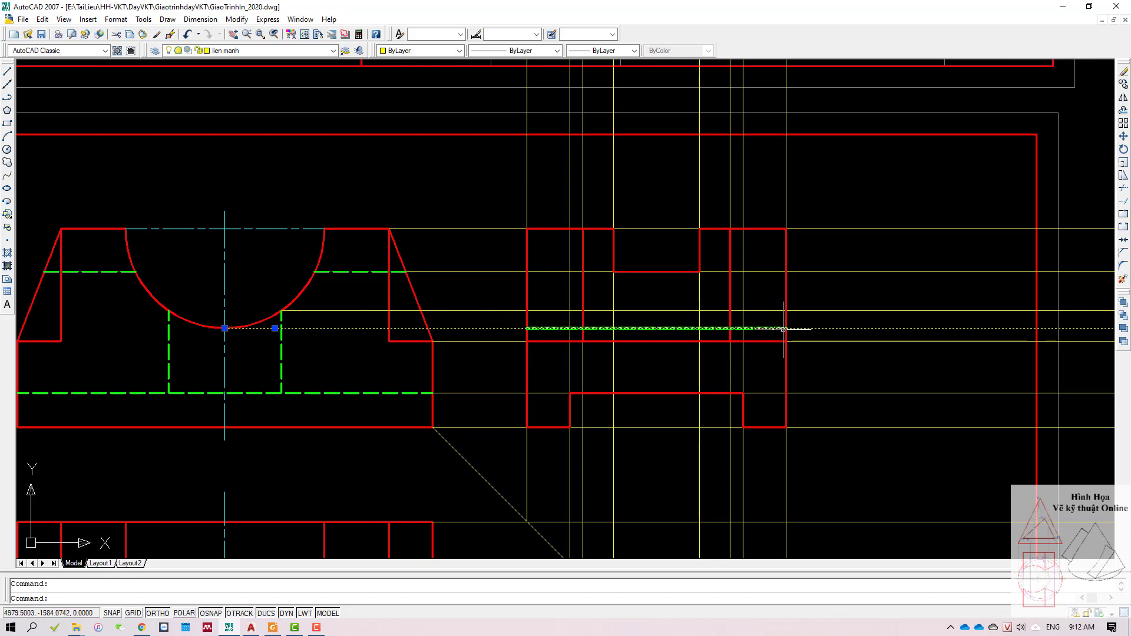
{"action": "key", "text": "Escape"}
{"action": "middle_click_drag", "start_coordinate": [259, 557], "coordinate": [381, 438]}
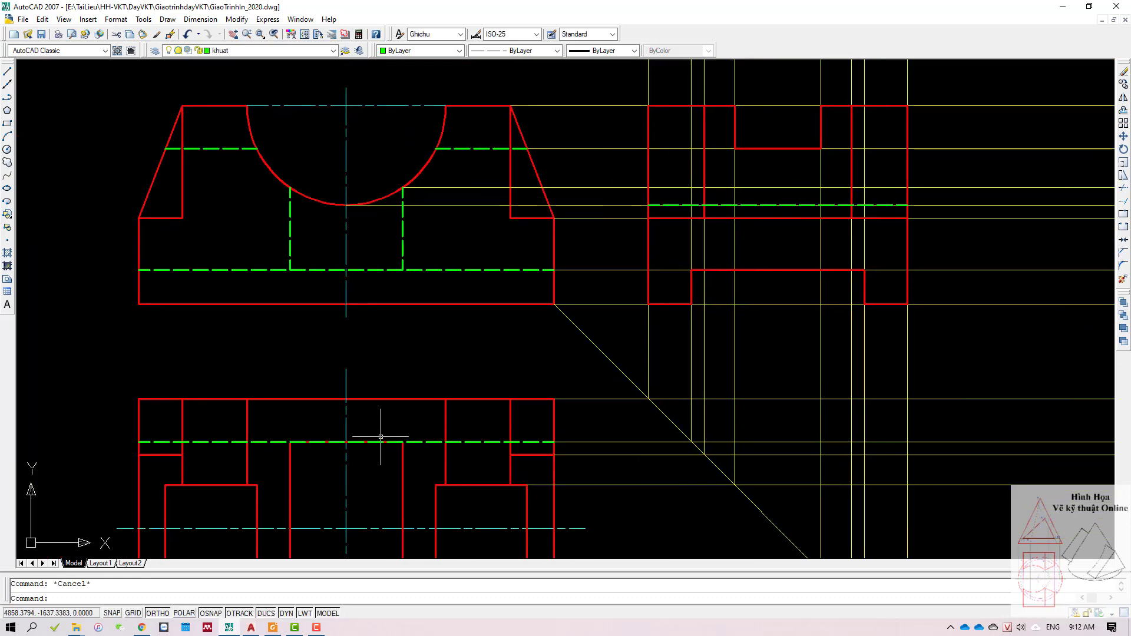
{"action": "middle_click_drag", "start_coordinate": [328, 485], "coordinate": [456, 337]}
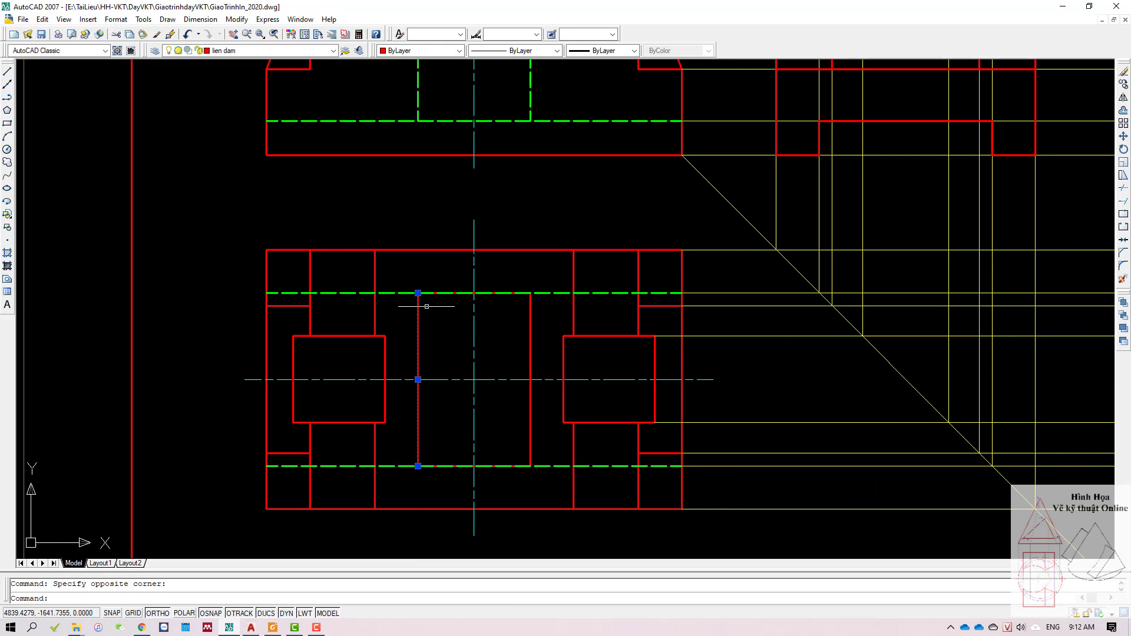
{"action": "left_click", "coordinate": [411, 276]}
{"action": "left_click", "coordinate": [534, 488]}
{"action": "middle_click_drag", "start_coordinate": [499, 191], "coordinate": [514, 370]}
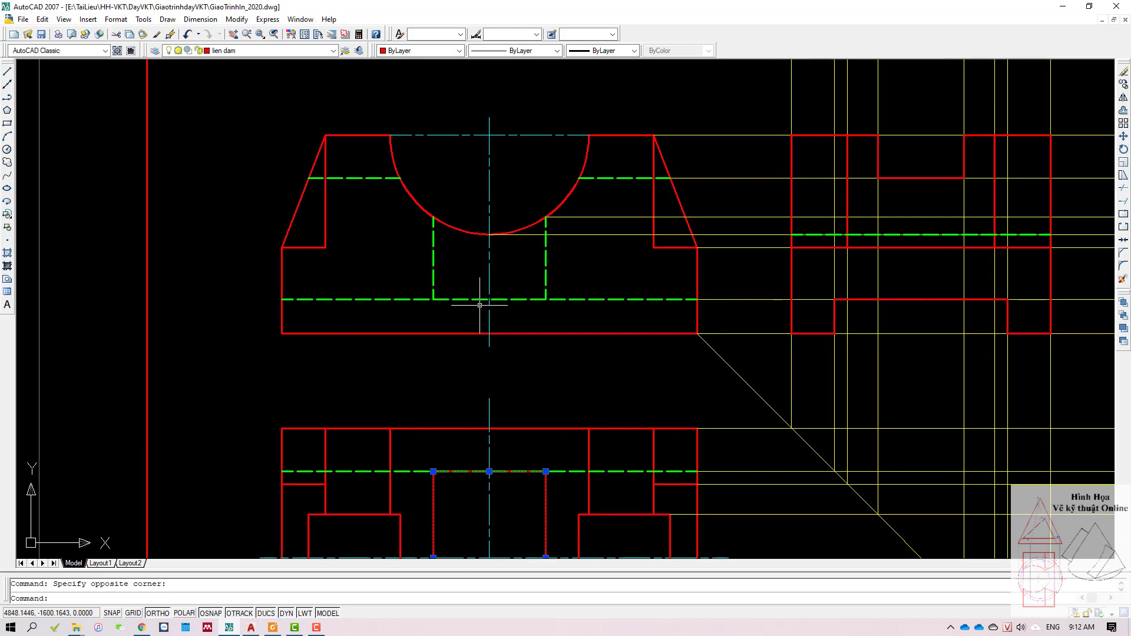
{"action": "middle_click_drag", "start_coordinate": [588, 362], "coordinate": [523, 269]}
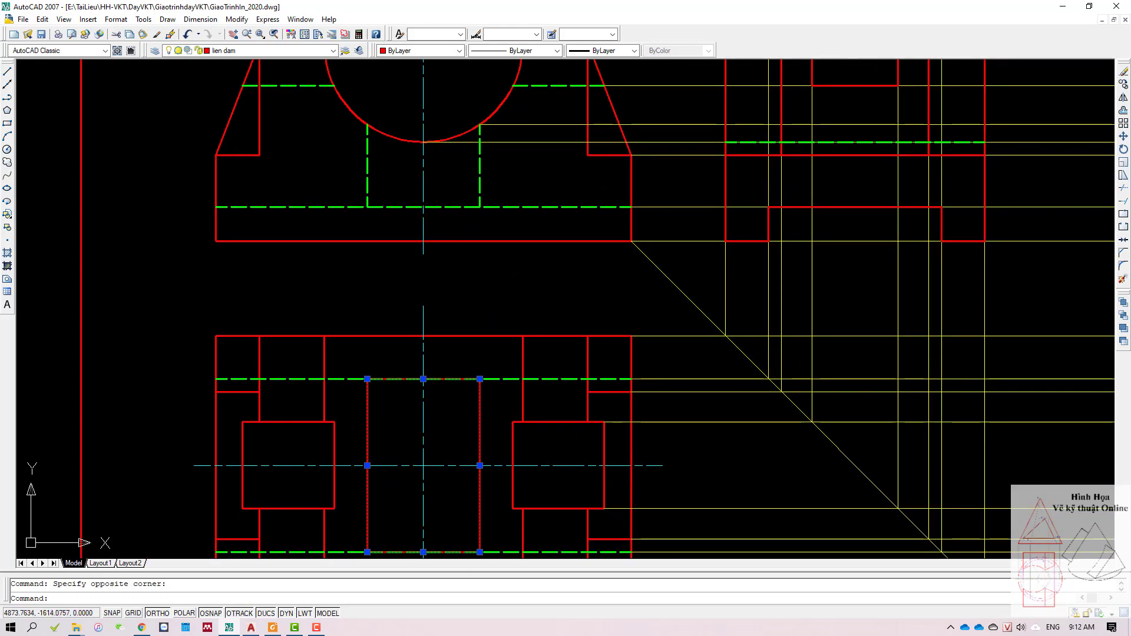
{"action": "scroll", "coordinate": [532, 290], "scroll_direction": "down", "scroll_amount": 2}
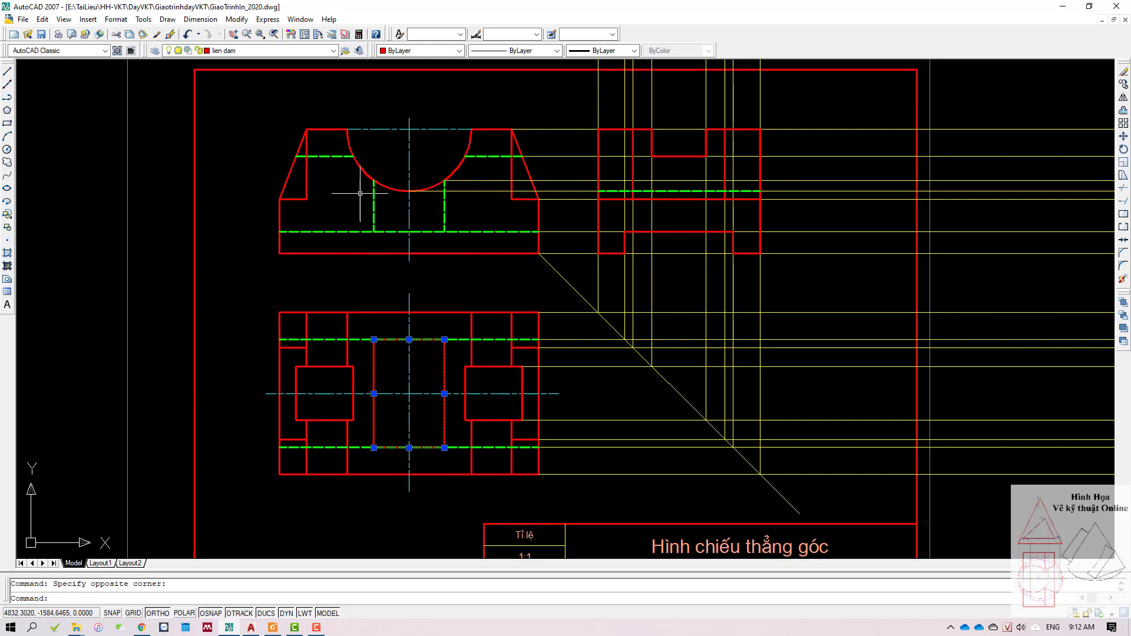
{"action": "left_click", "coordinate": [347, 140]}
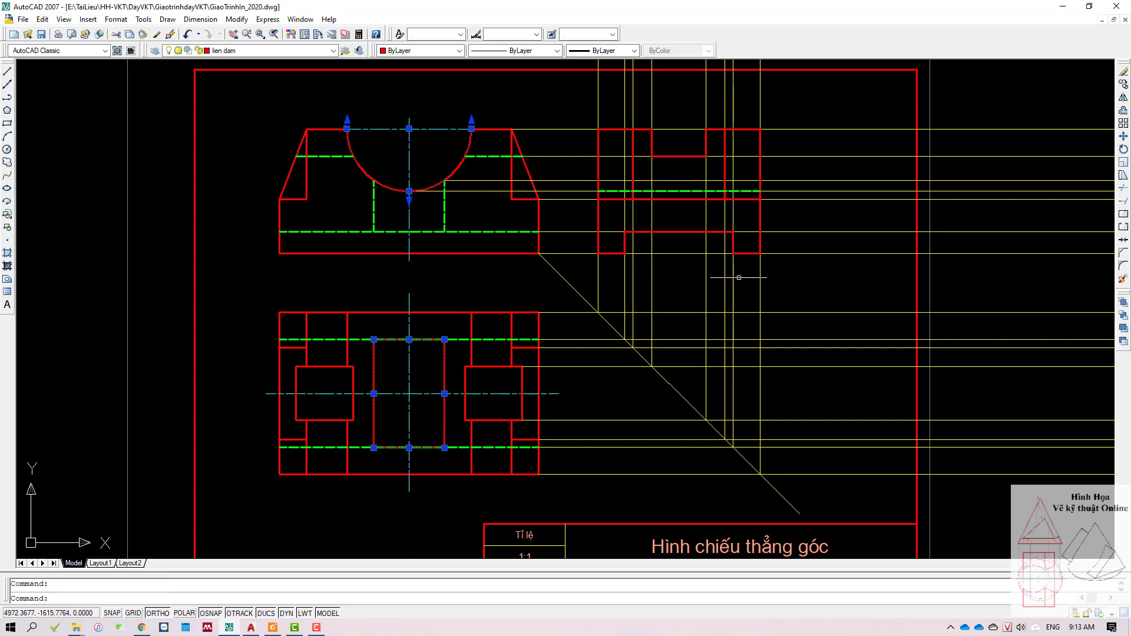
{"action": "key", "text": "Escape"}
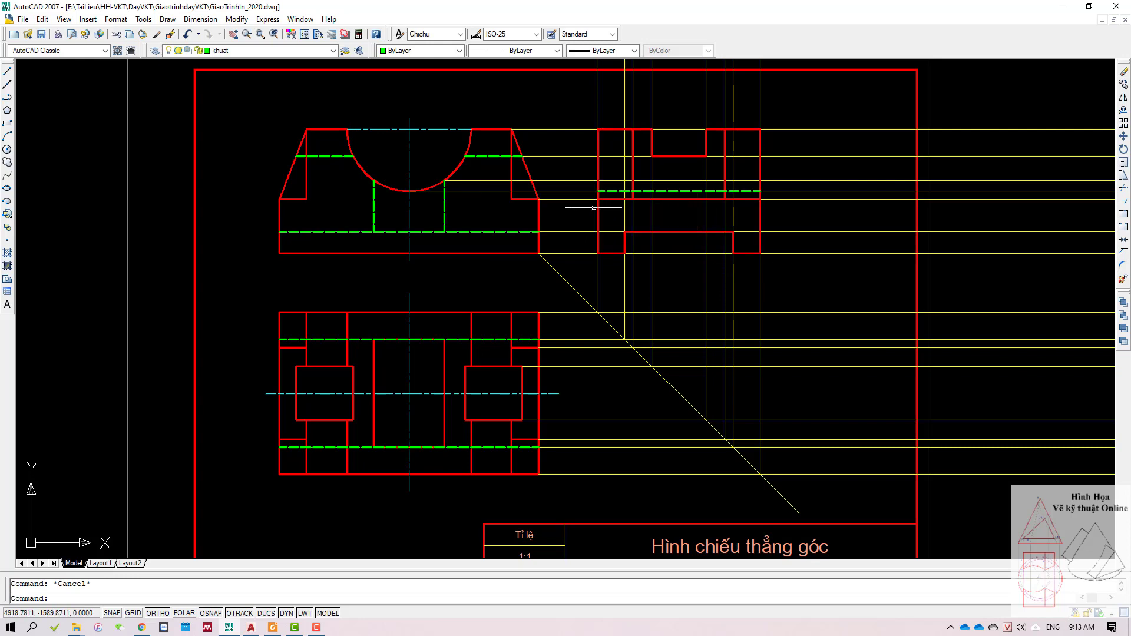
{"action": "left_click", "coordinate": [472, 180]}
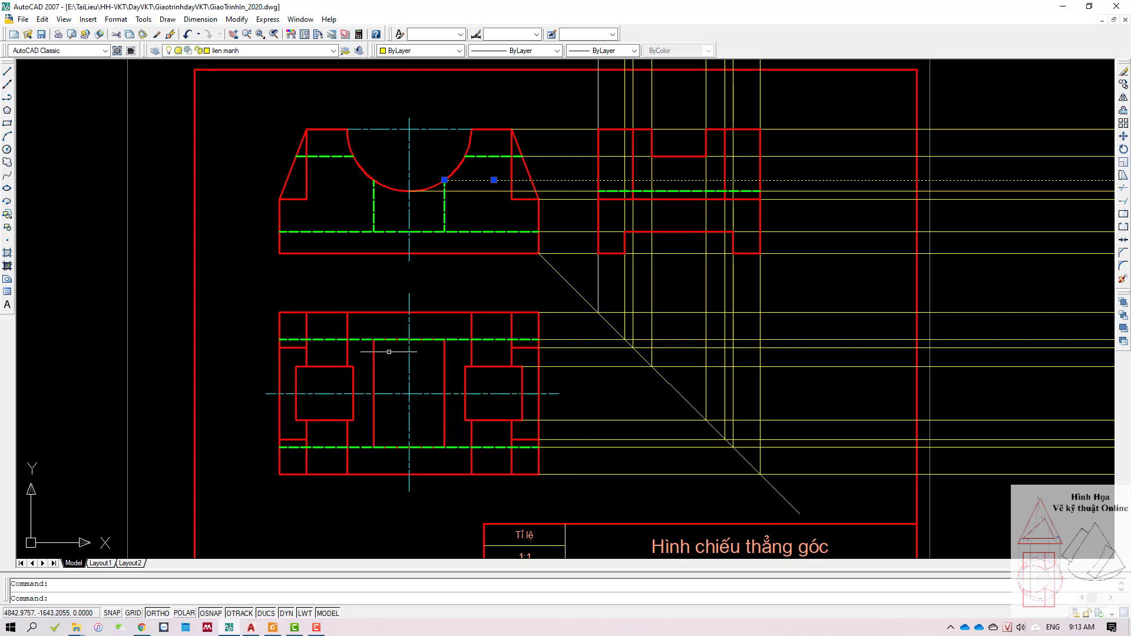
Step: Select the top view's two dashed hidden lines and their projection lines into the side view
{"action": "left_click", "coordinate": [368, 334]}
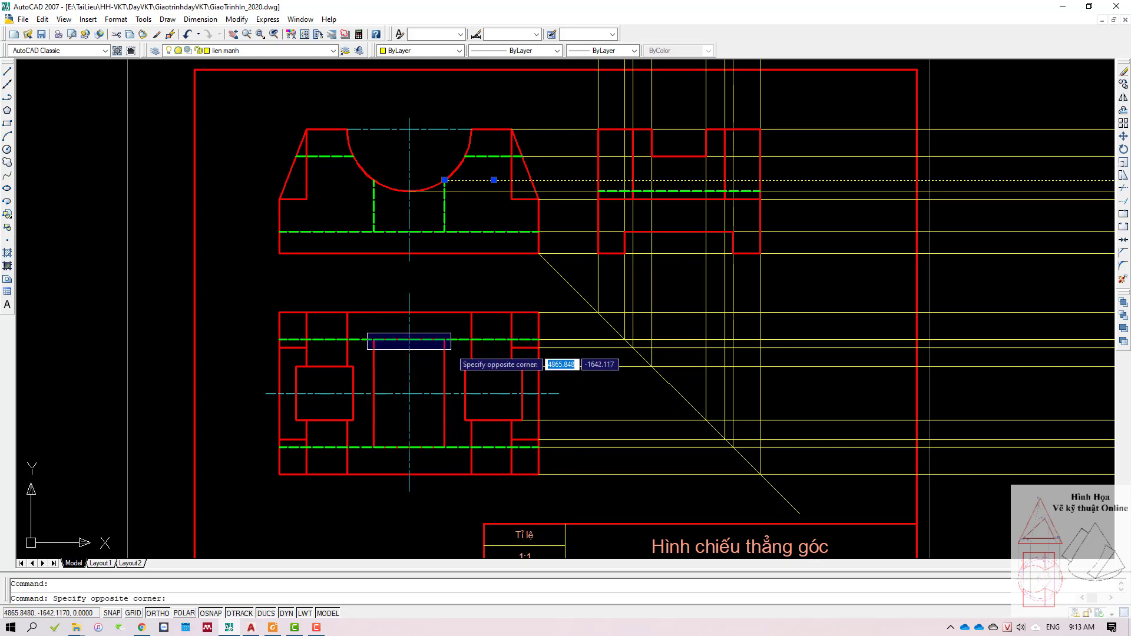
{"action": "left_click", "coordinate": [451, 349]}
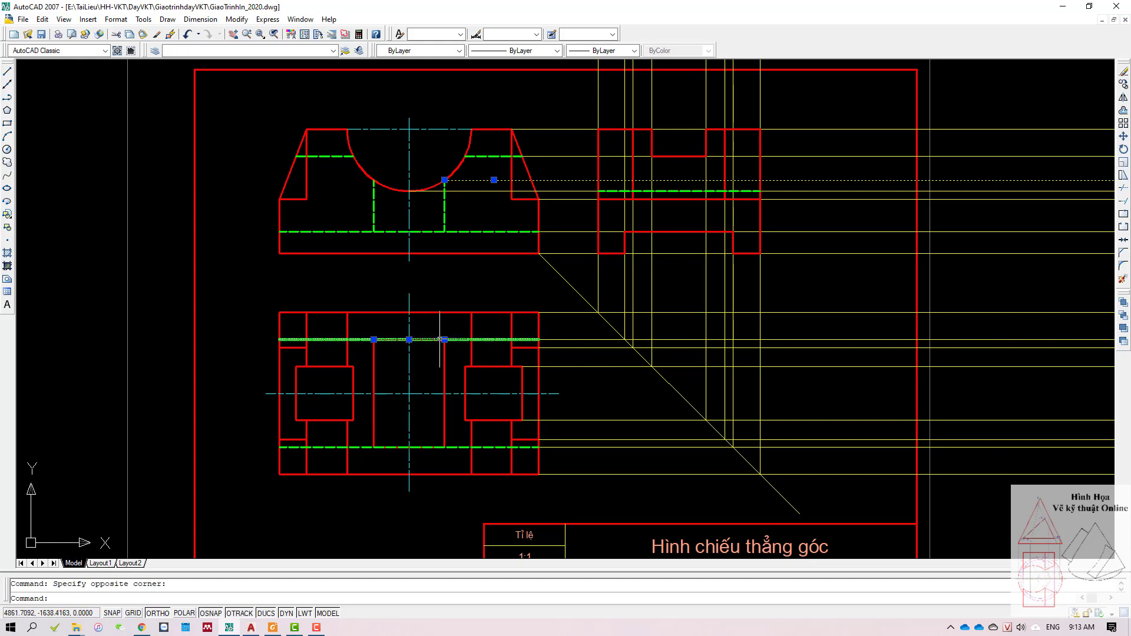
{"action": "left_click", "coordinate": [366, 438]}
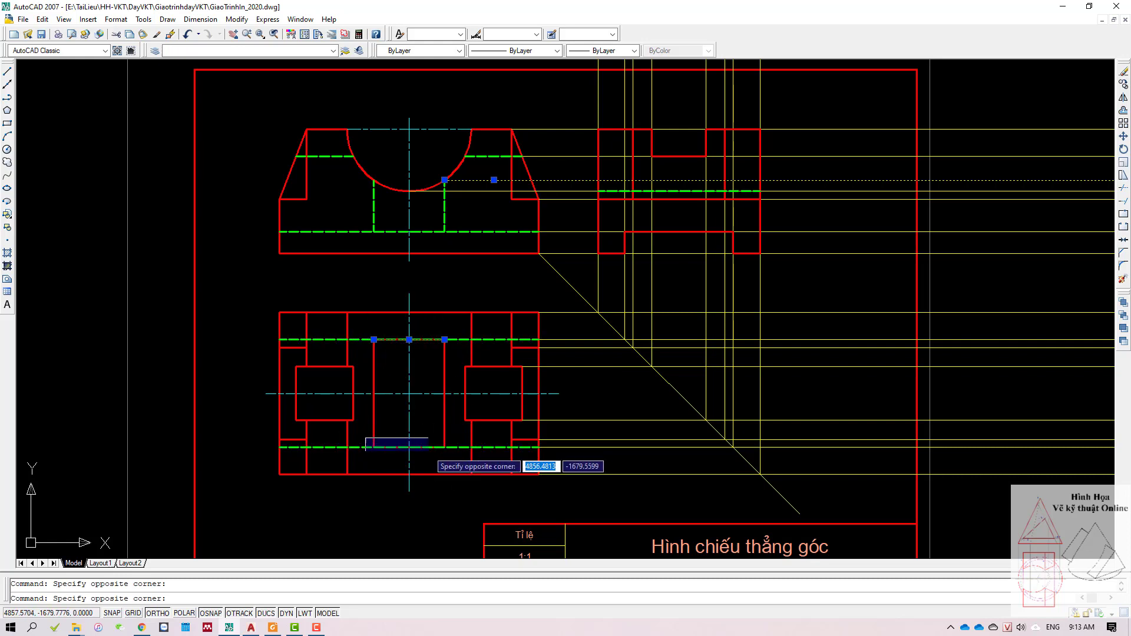
{"action": "left_click", "coordinate": [446, 454]}
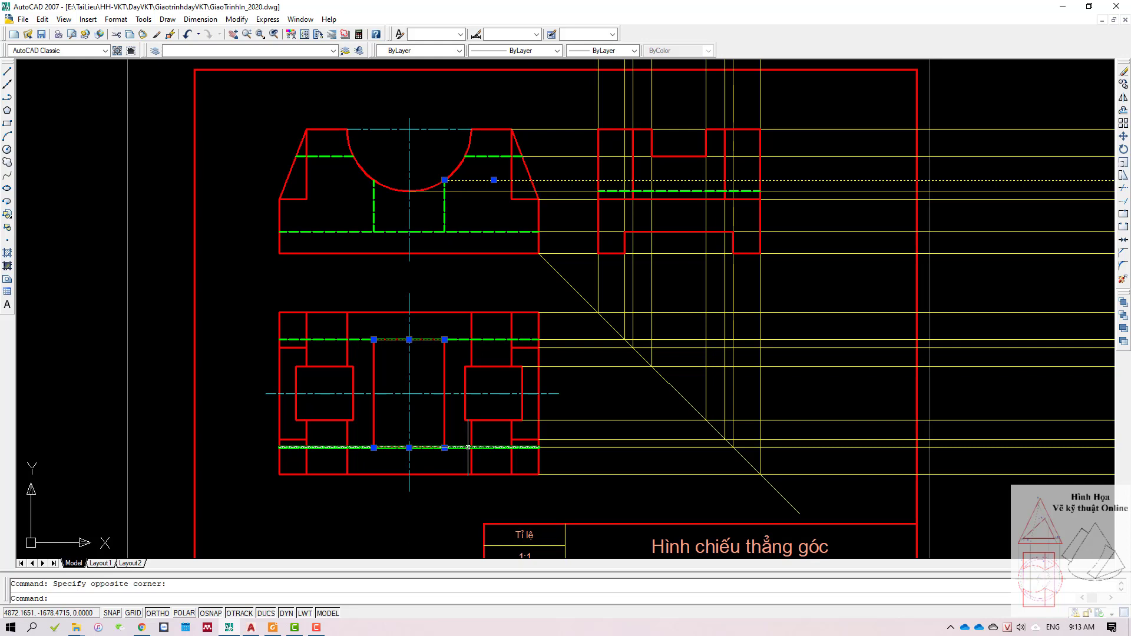
{"action": "left_click", "coordinate": [573, 449]}
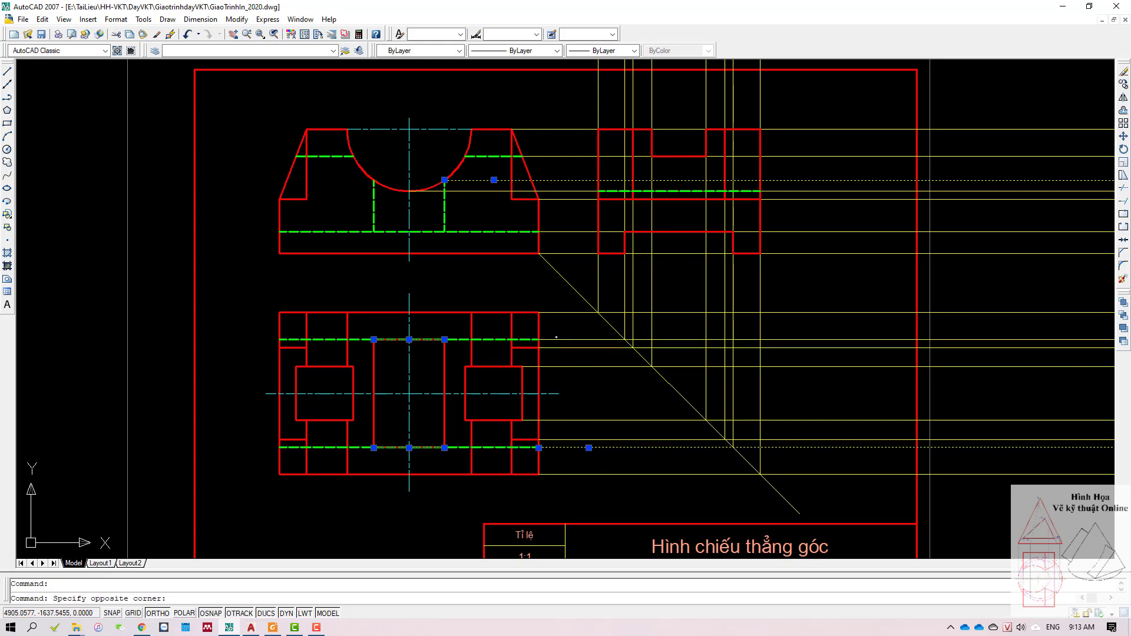
{"action": "left_click", "coordinate": [558, 341]}
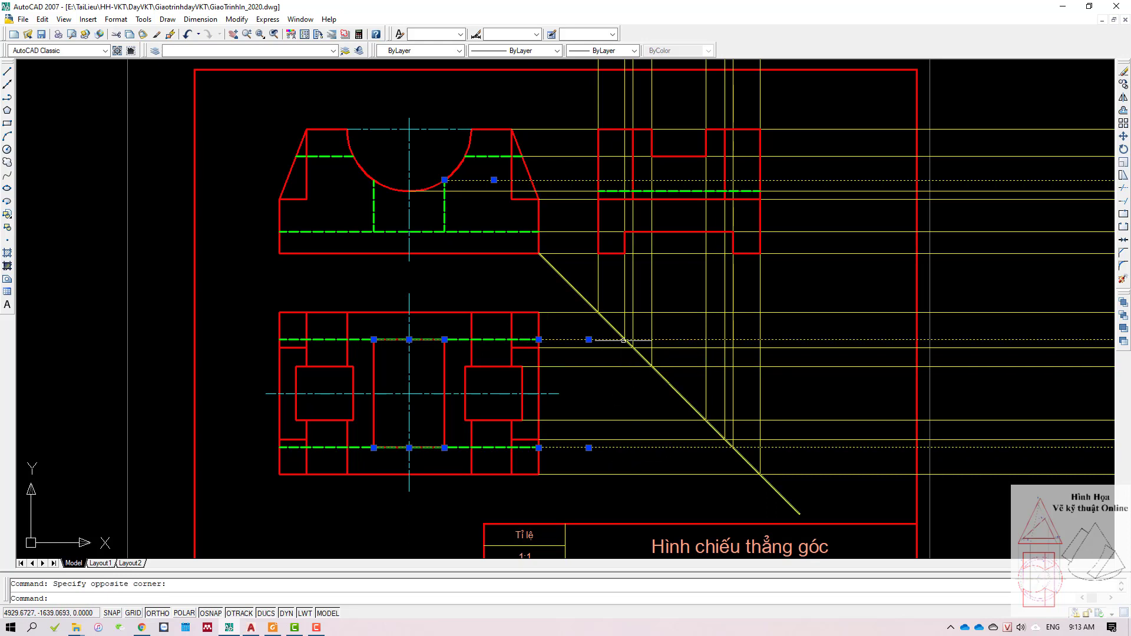
{"action": "left_click", "coordinate": [625, 327]}
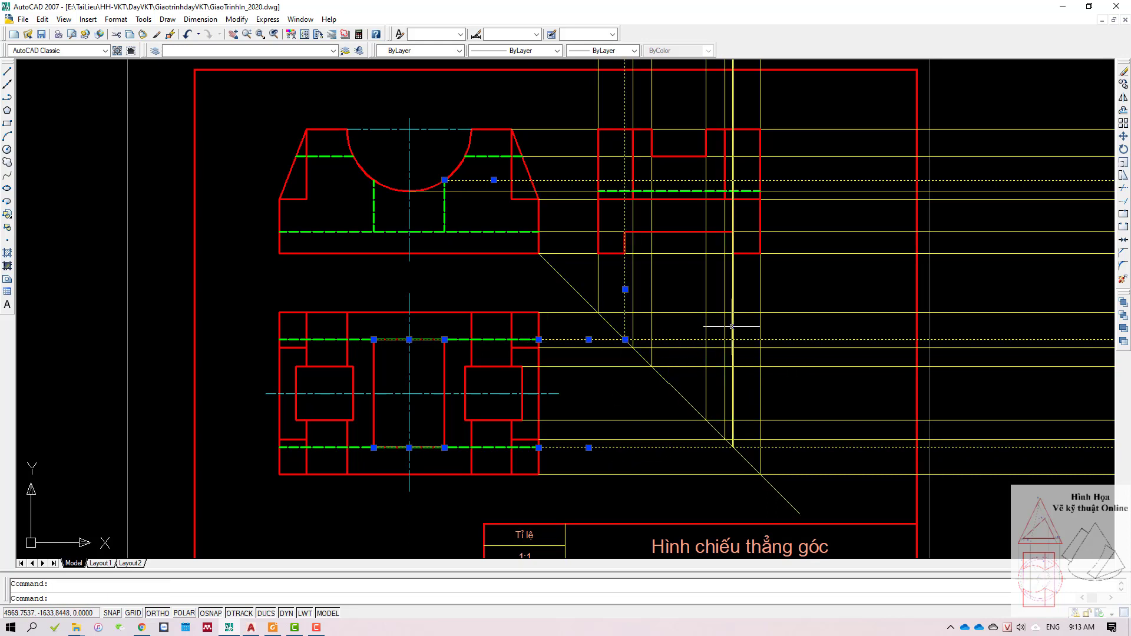
Step: Pan to the side view, then delete and restore its long hidden line
{"action": "scroll", "coordinate": [733, 283], "scroll_direction": "down", "scroll_amount": 1}
{"action": "scroll", "coordinate": [707, 265], "scroll_direction": "up", "scroll_amount": 1}
{"action": "scroll", "coordinate": [673, 240], "scroll_direction": "up", "scroll_amount": 3}
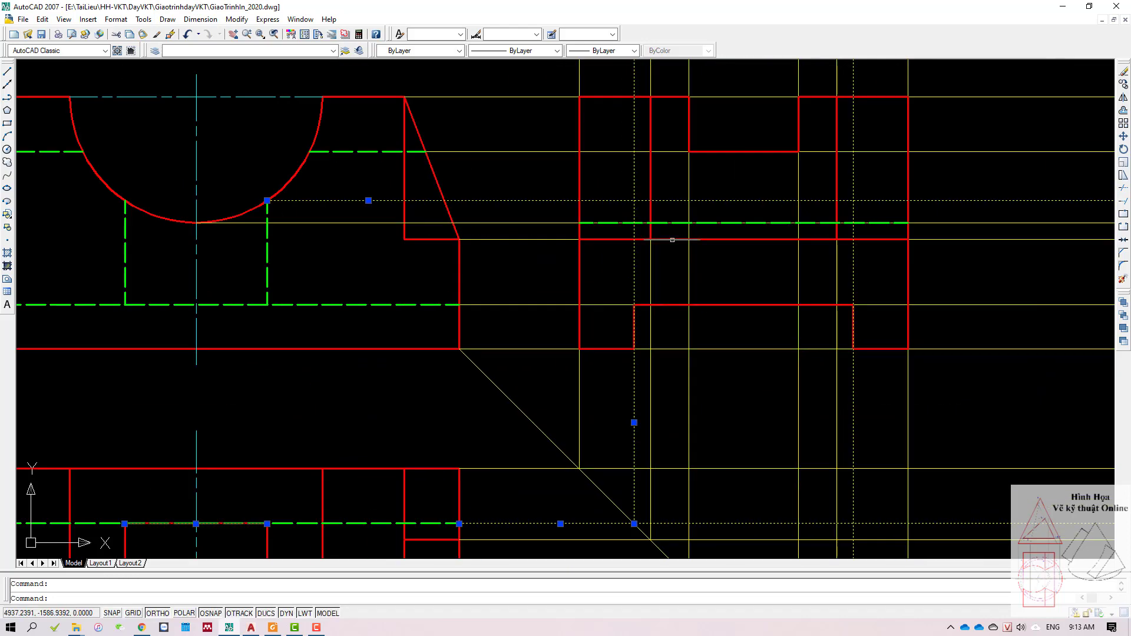
{"action": "middle_click_drag", "start_coordinate": [672, 240], "coordinate": [600, 281]}
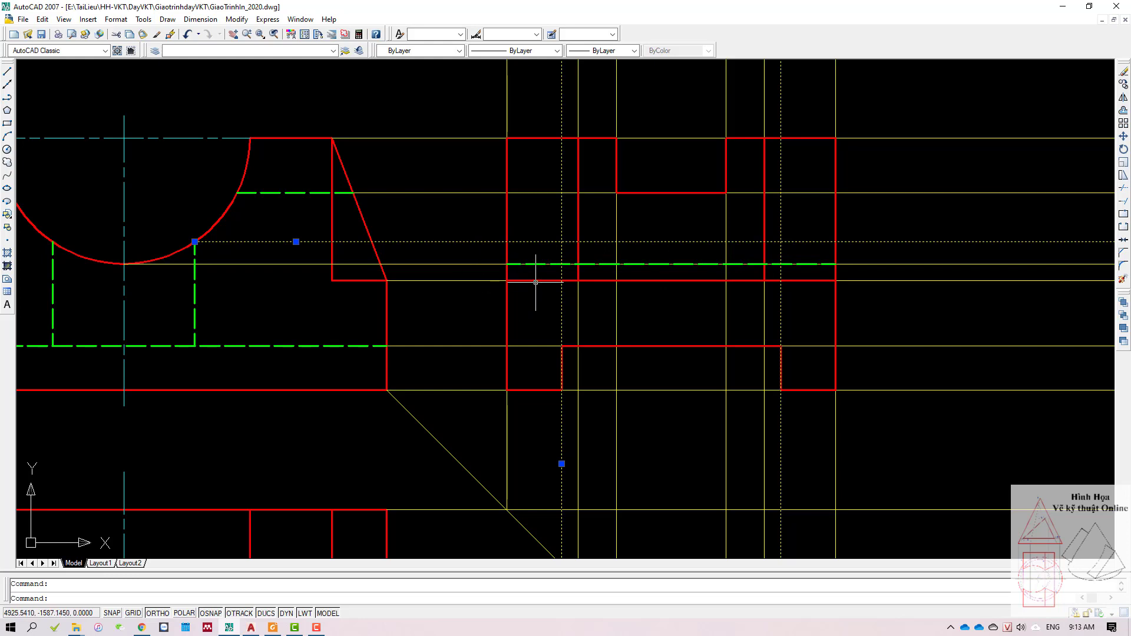
{"action": "middle_click_drag", "start_coordinate": [535, 283], "coordinate": [720, 314]}
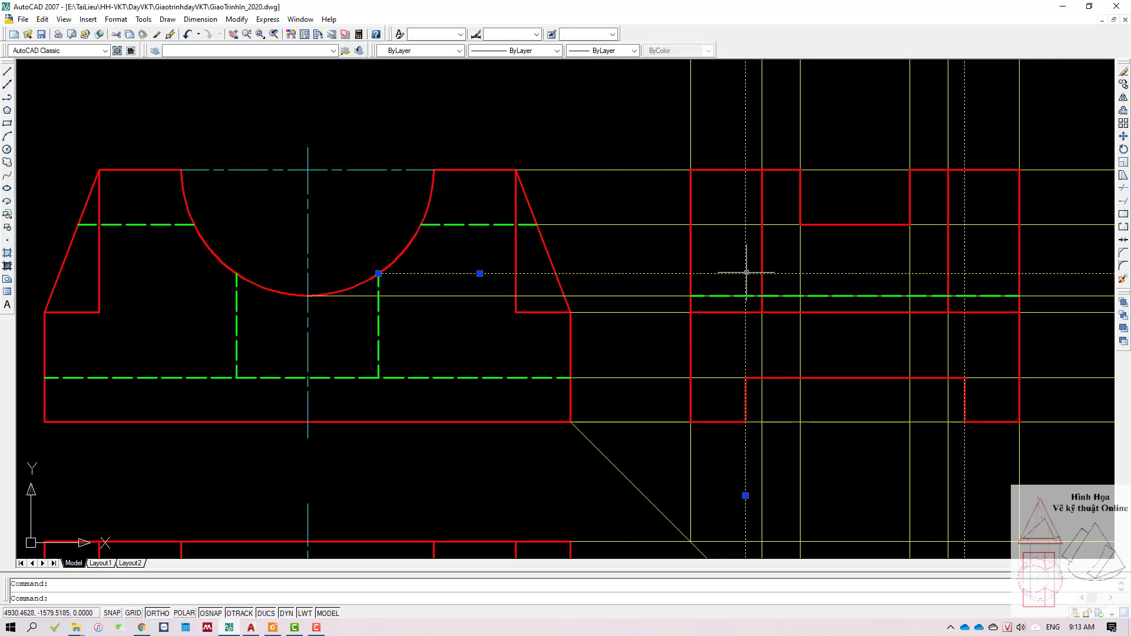
{"action": "middle_click_drag", "start_coordinate": [746, 272], "coordinate": [639, 269]}
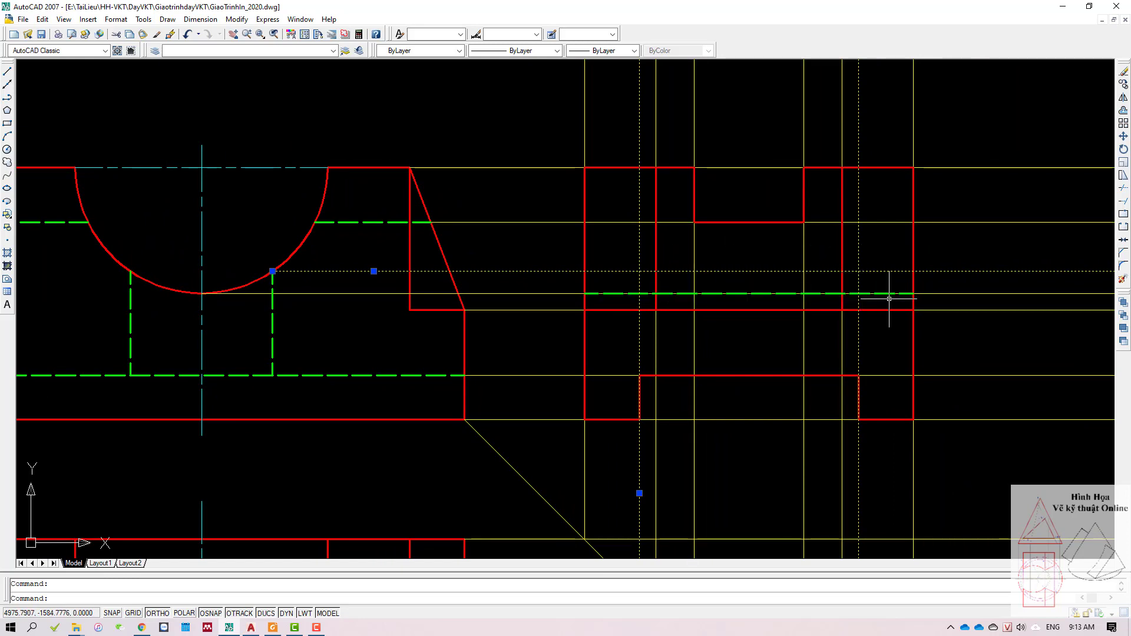
{"action": "left_click", "coordinate": [915, 292]}
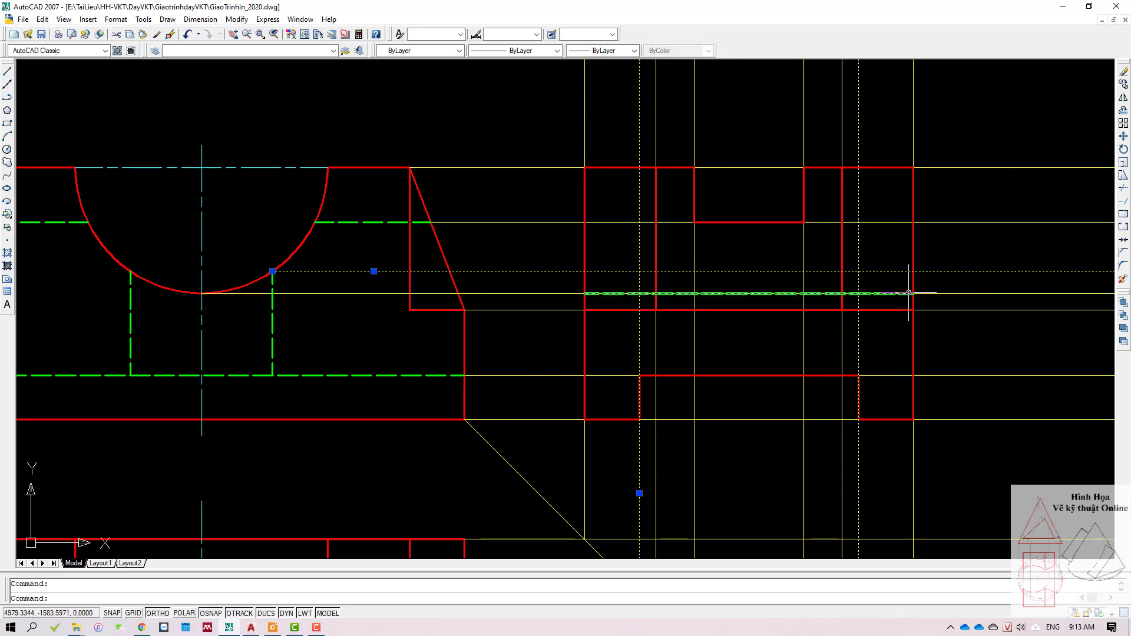
{"action": "key", "text": "Delete"}
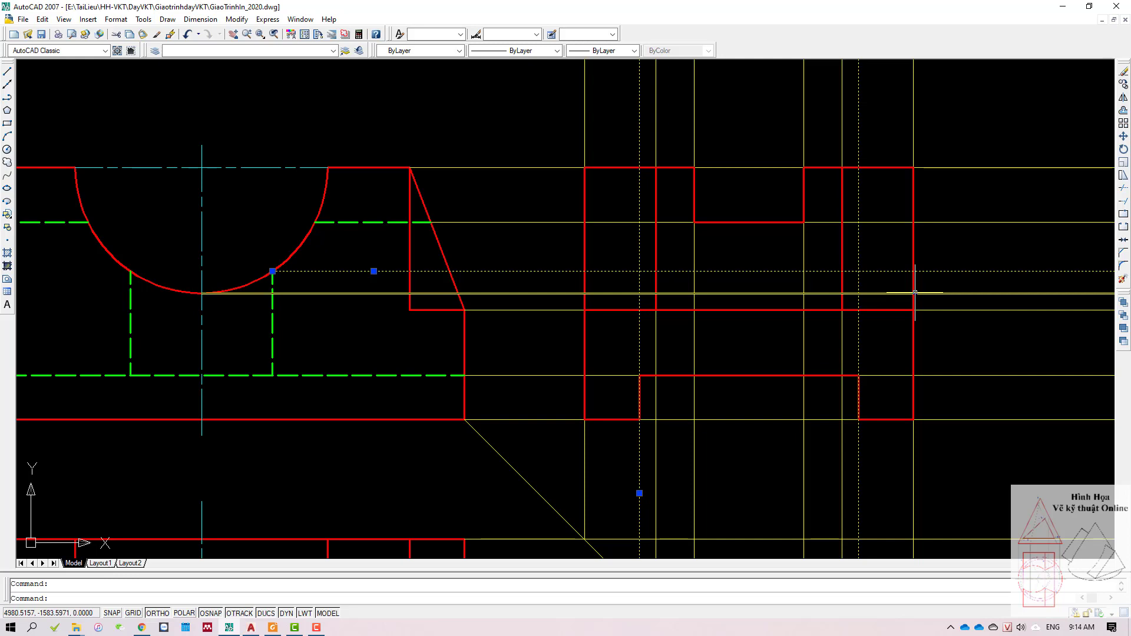
{"action": "key", "text": "ctrl+z"}
Step: Zoom back in on the side view and start a new line on the khuat layer
{"action": "middle_click_drag", "start_coordinate": [728, 369], "coordinate": [763, 322]}
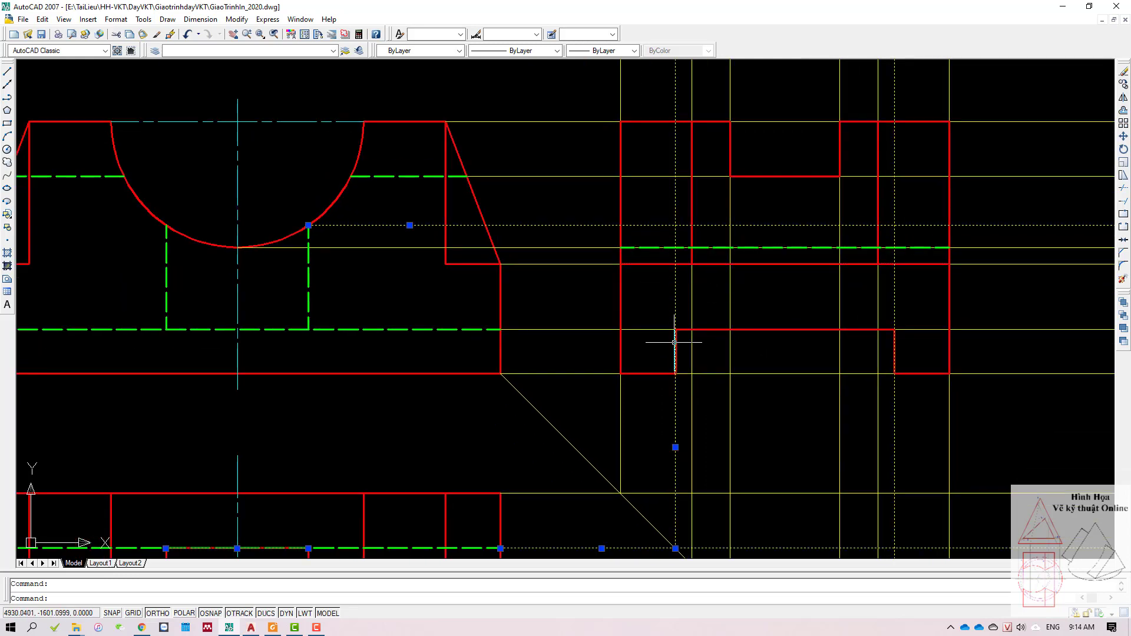
{"action": "scroll", "coordinate": [817, 463], "scroll_direction": "down", "scroll_amount": 3}
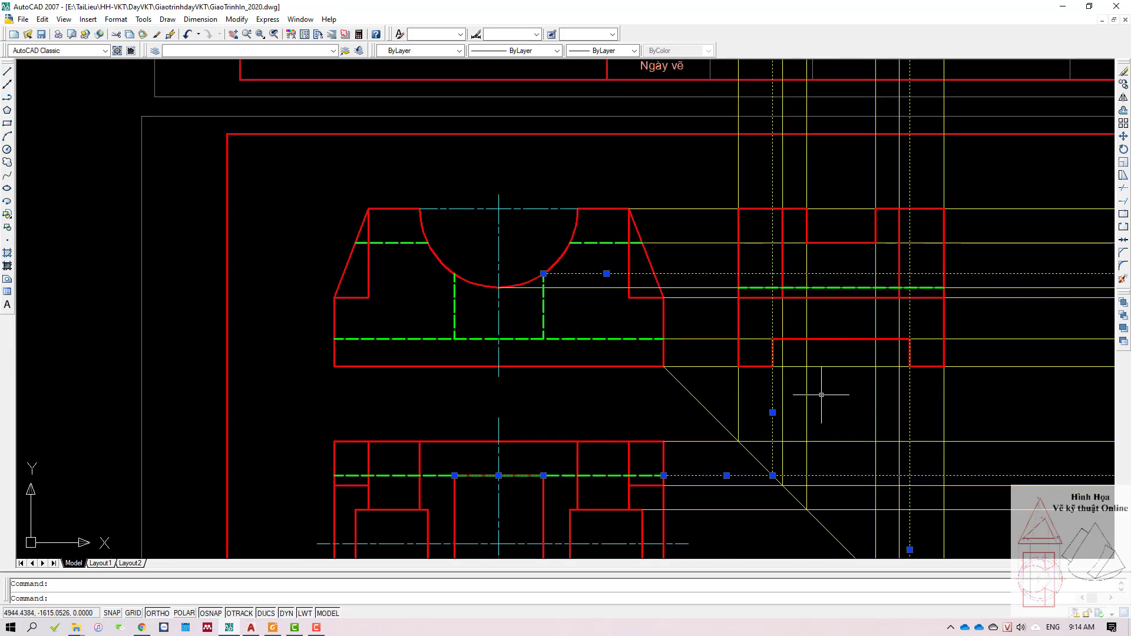
{"action": "scroll", "coordinate": [796, 354], "scroll_direction": "up", "scroll_amount": 1}
{"action": "scroll", "coordinate": [796, 348], "scroll_direction": "up", "scroll_amount": 1}
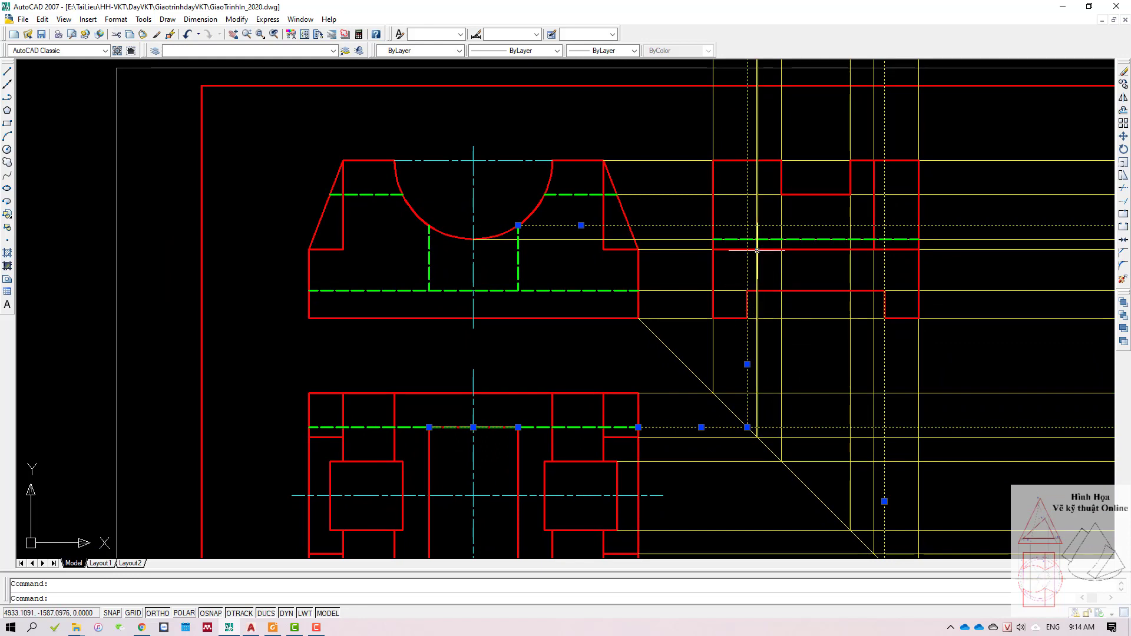
{"action": "scroll", "coordinate": [757, 250], "scroll_direction": "up", "scroll_amount": 1}
{"action": "scroll", "coordinate": [677, 278], "scroll_direction": "up", "scroll_amount": 1}
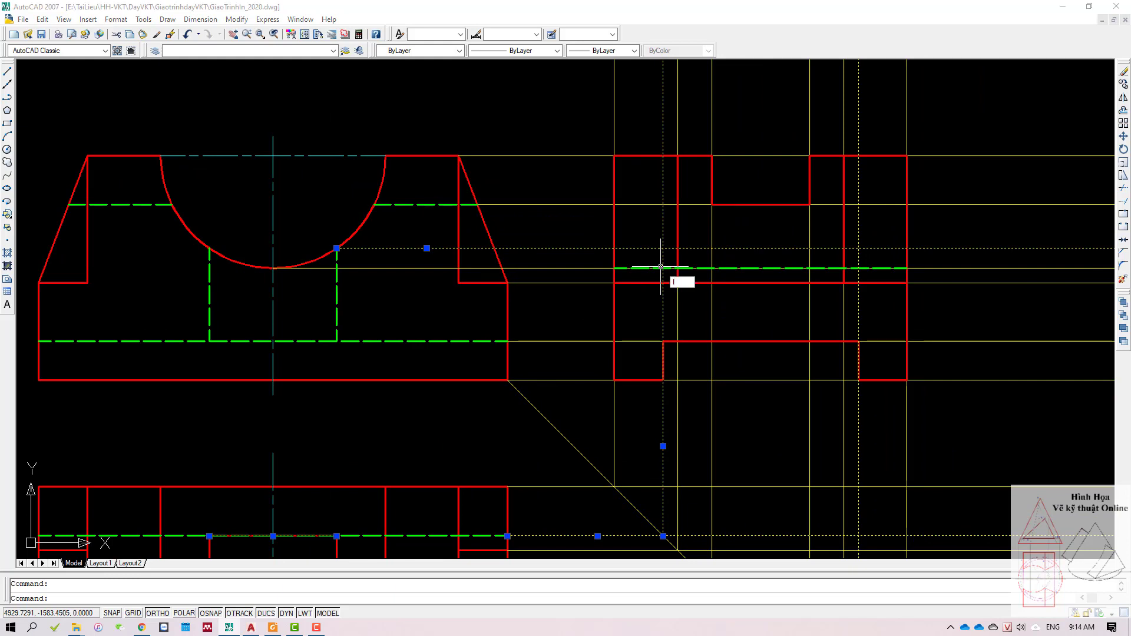
{"action": "key", "text": "Return"}
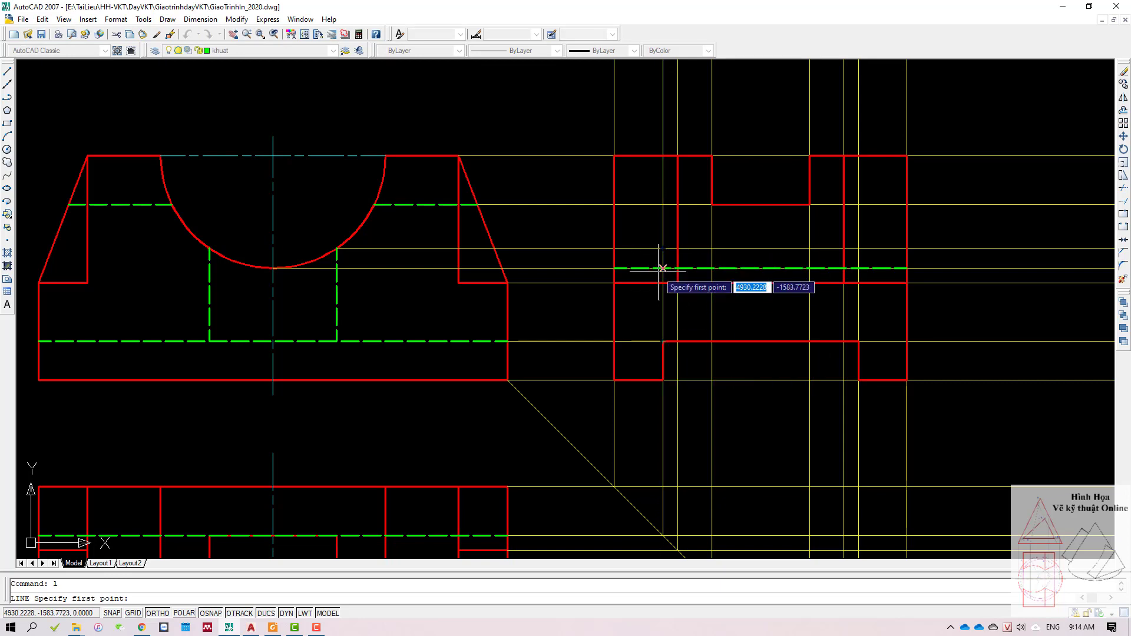
Step: Draw the dashed slot outline: left vertical, top edge and right vertical along the construction lines
{"action": "left_click", "coordinate": [663, 340]}
{"action": "left_click", "coordinate": [663, 248]}
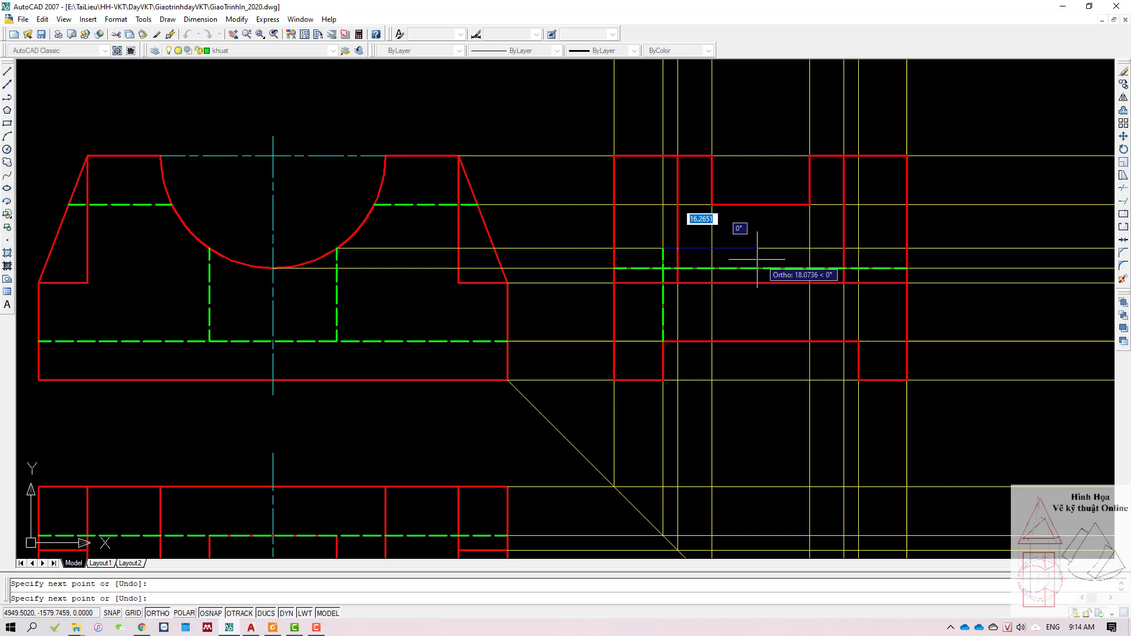
{"action": "left_click", "coordinate": [859, 253]}
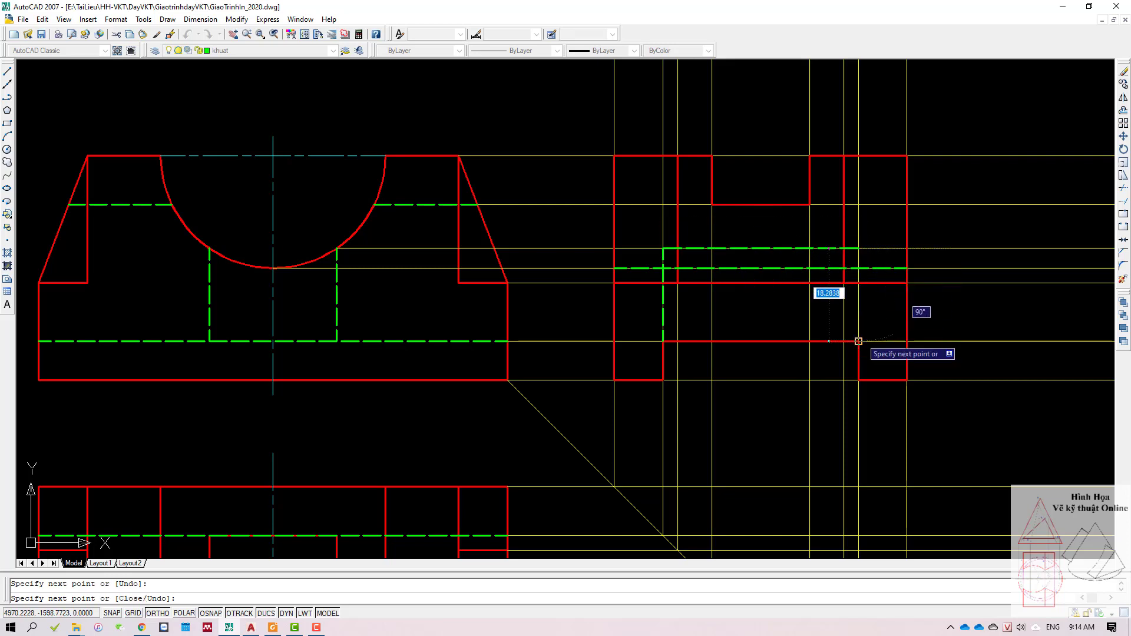
{"action": "left_click", "coordinate": [859, 340]}
{"action": "key", "text": "Return"}
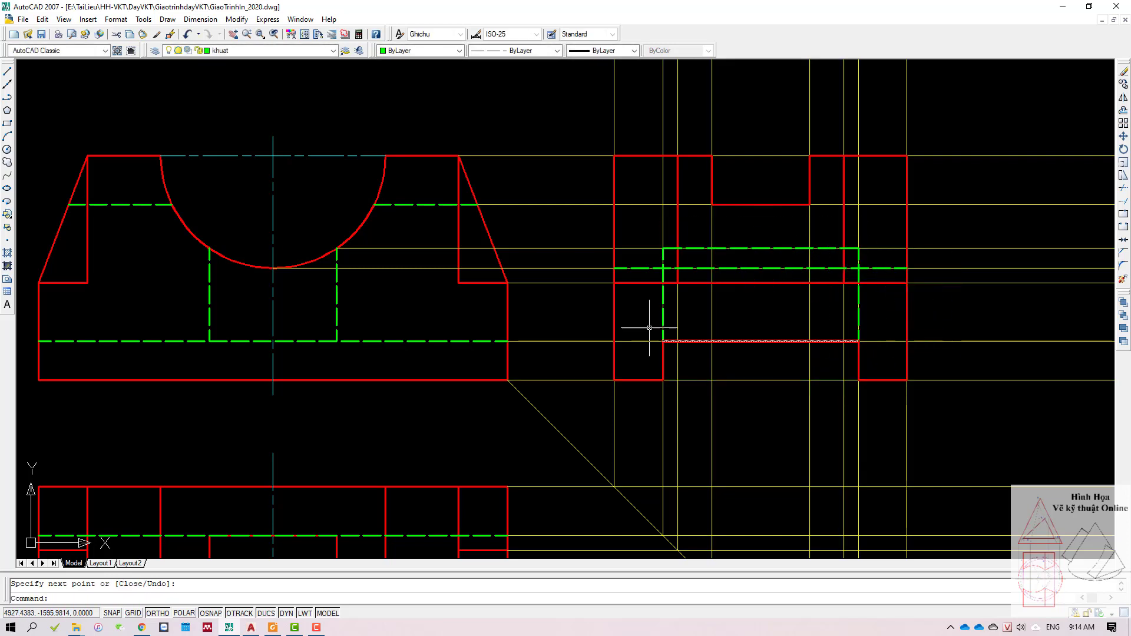
Step: Select the slot's vertical lines, then just its top horizontal line
{"action": "left_click", "coordinate": [663, 258]}
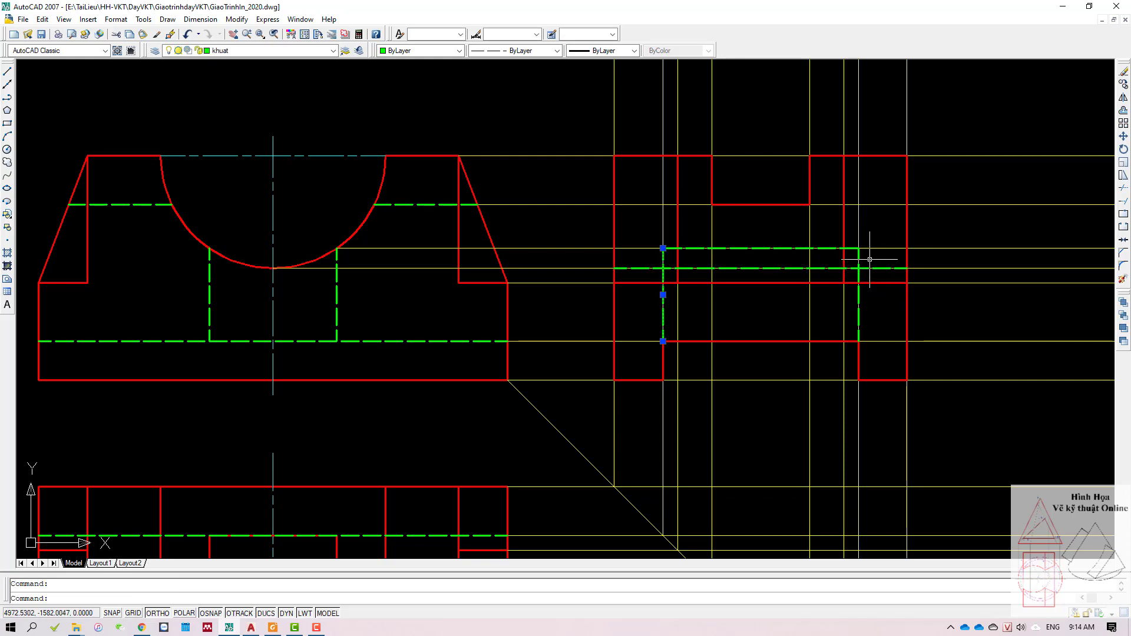
{"action": "left_click", "coordinate": [859, 255]}
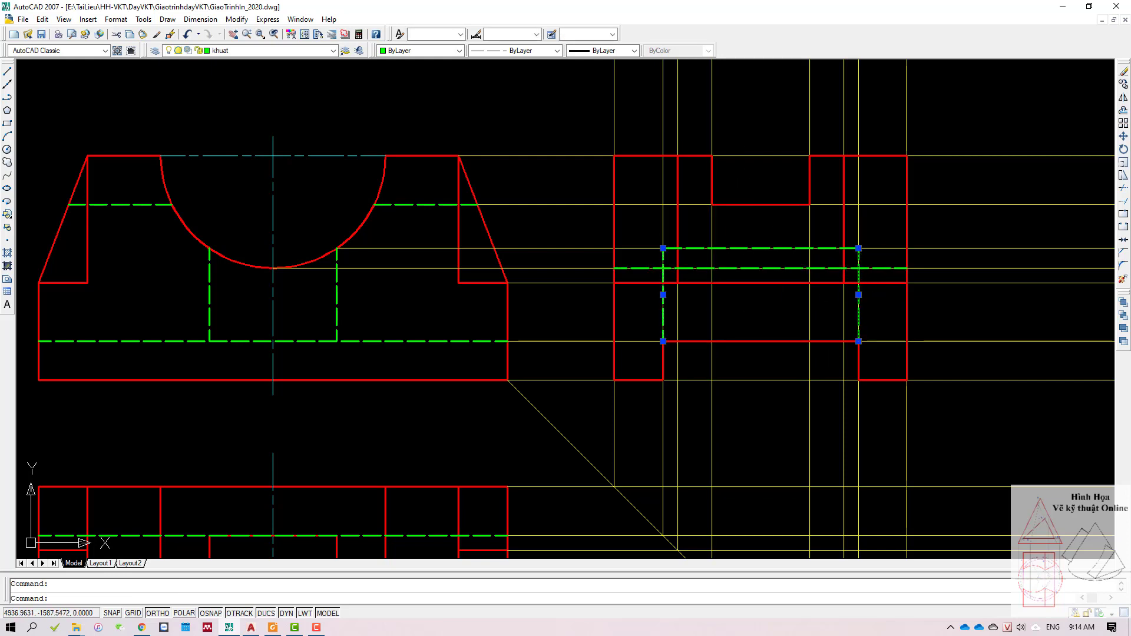
{"action": "key", "text": "Escape"}
{"action": "left_click", "coordinate": [684, 249]}
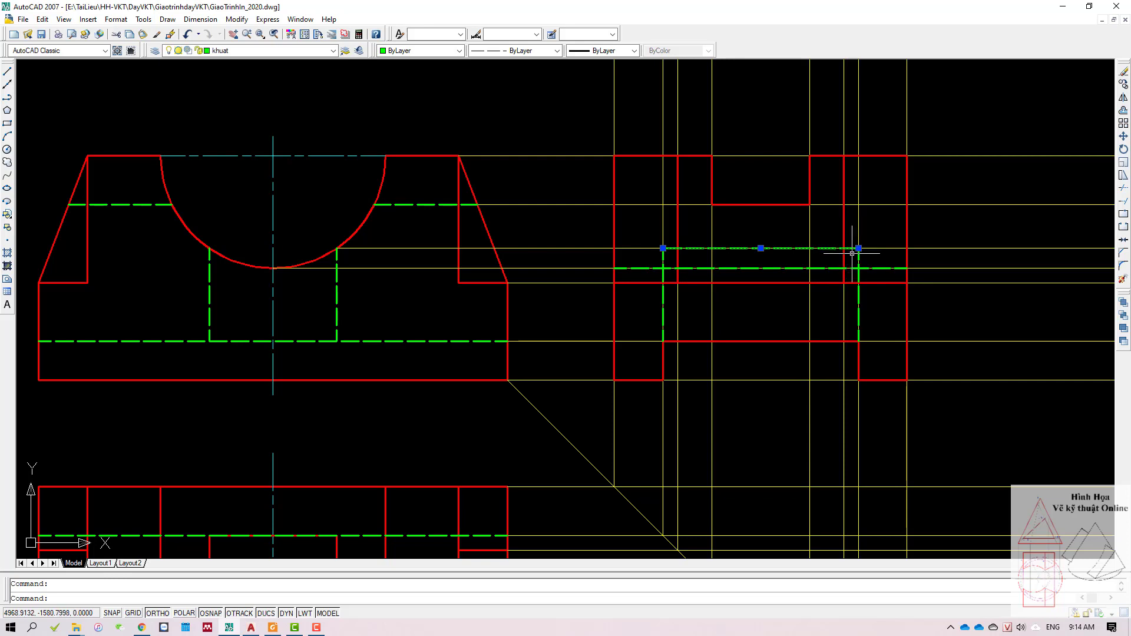
Step: Start a TR trim using the slot's left vertical as cutting edge, then cancel it
{"action": "key", "text": "Escape"}
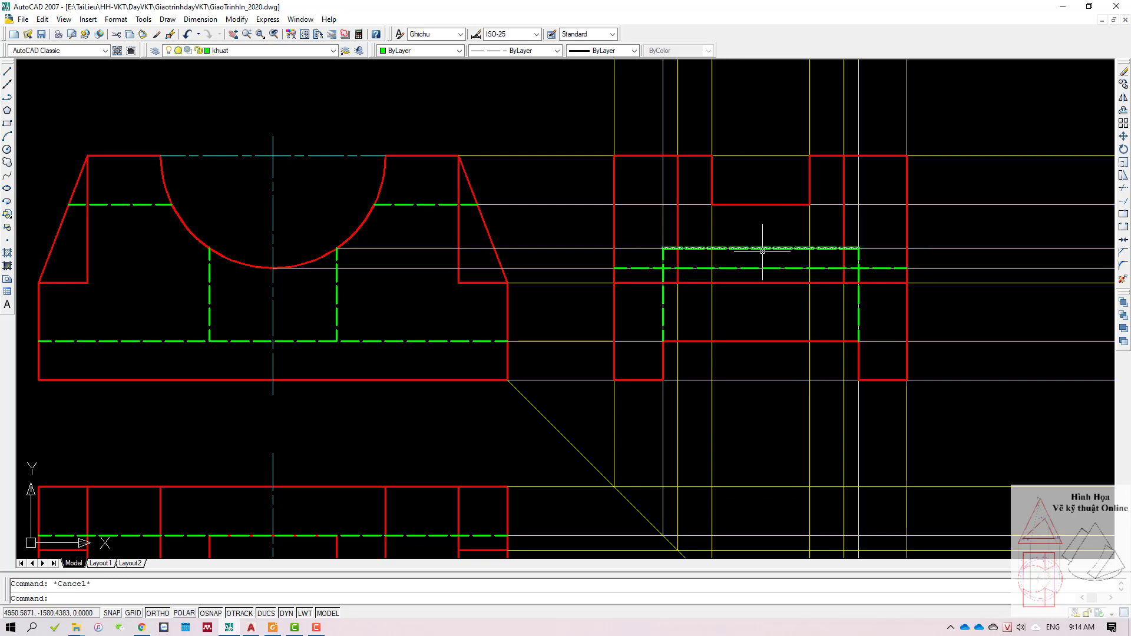
{"action": "type", "text": "tr"}
{"action": "key", "text": "space"}
{"action": "left_click", "coordinate": [664, 265]}
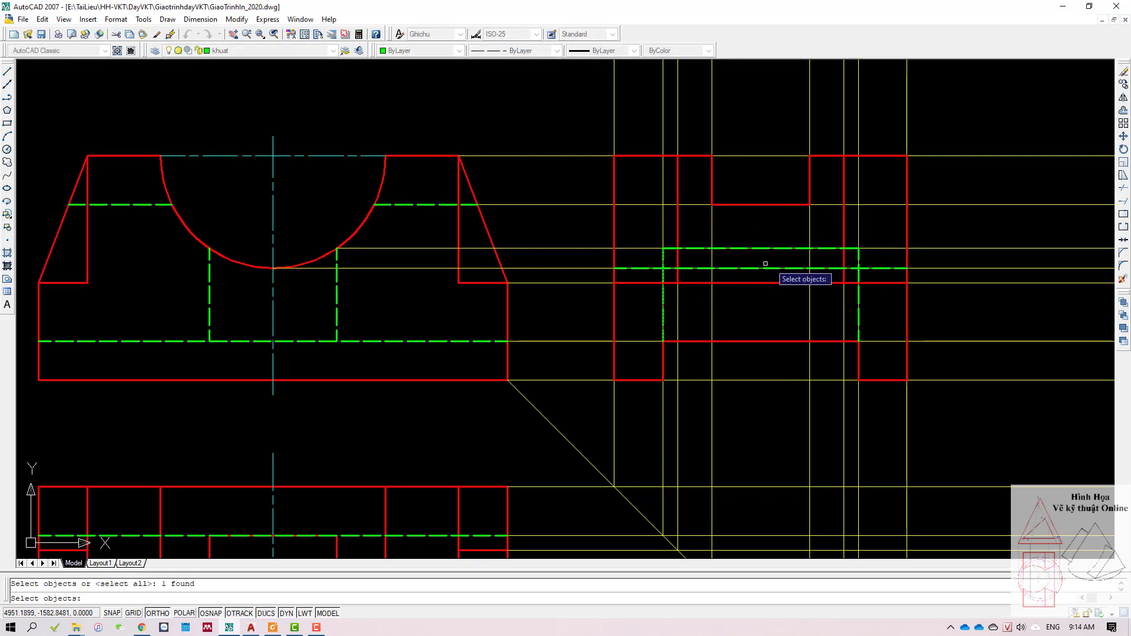
{"action": "key", "text": "space"}
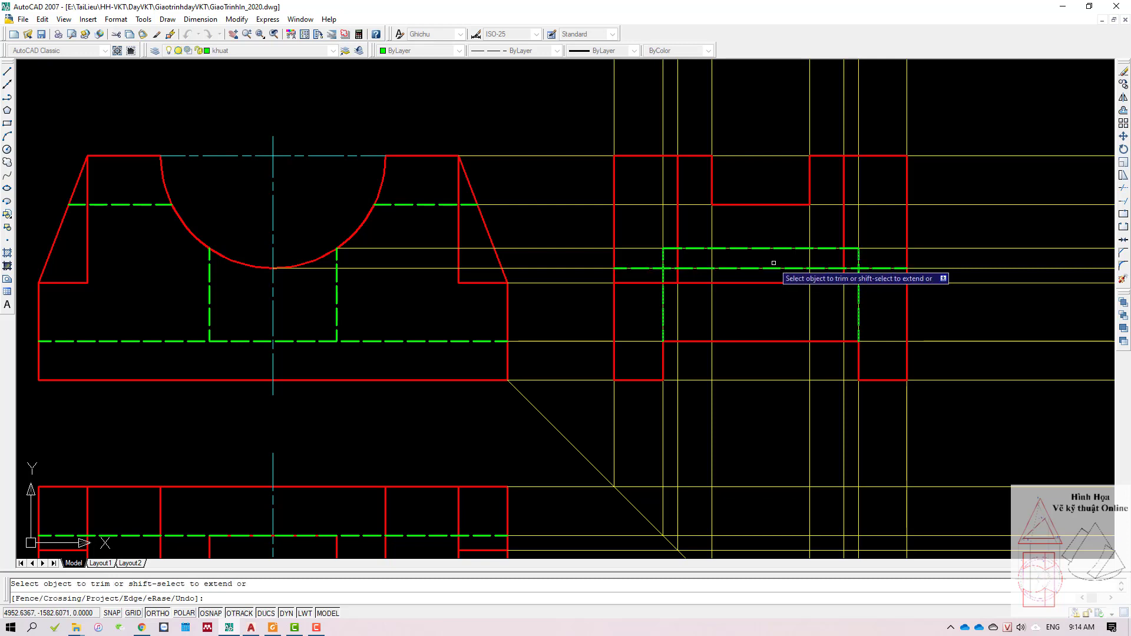
{"action": "key", "text": "Escape"}
Step: Trim the hidden line inside the slot, using the slot's right vertical as cutting edge
{"action": "type", "text": "tr"}
{"action": "key", "text": "space"}
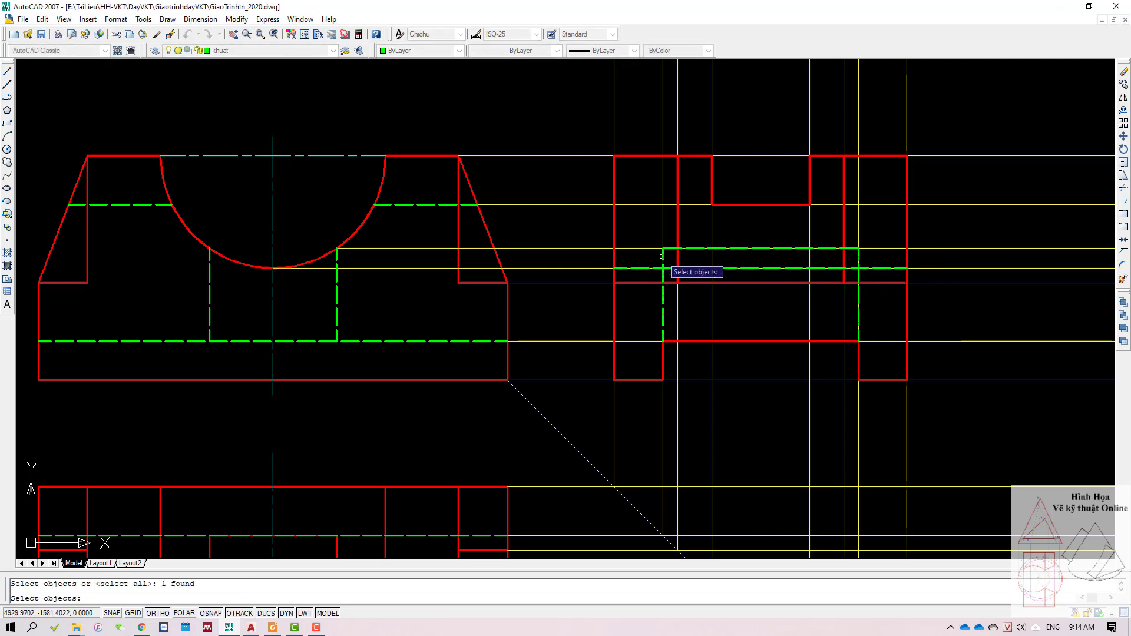
{"action": "left_click", "coordinate": [859, 255]}
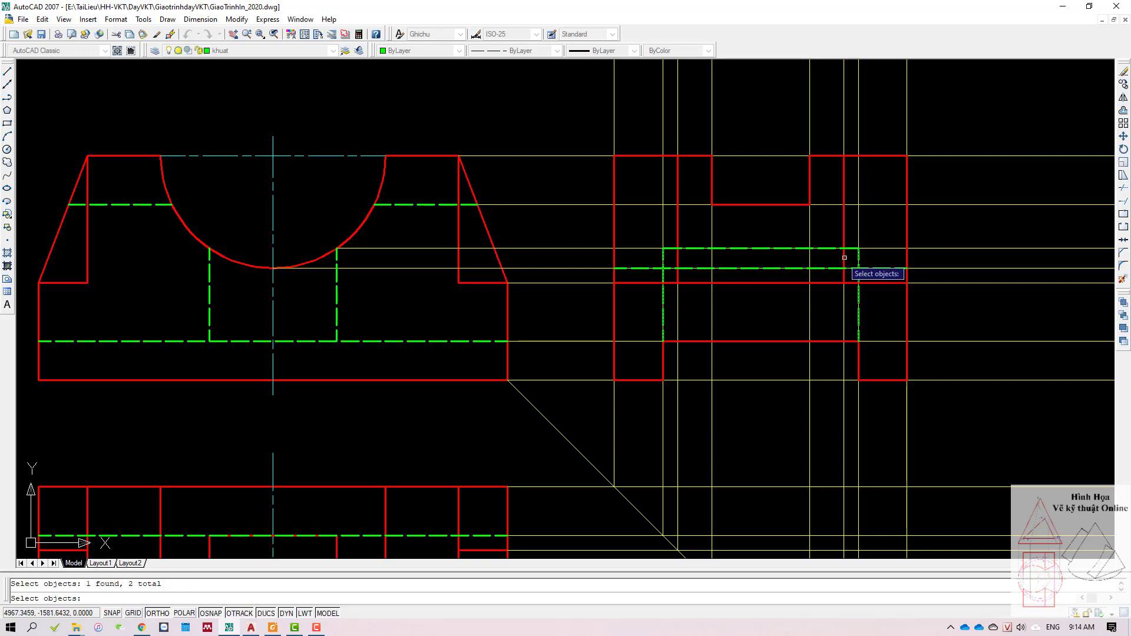
{"action": "key", "text": "space"}
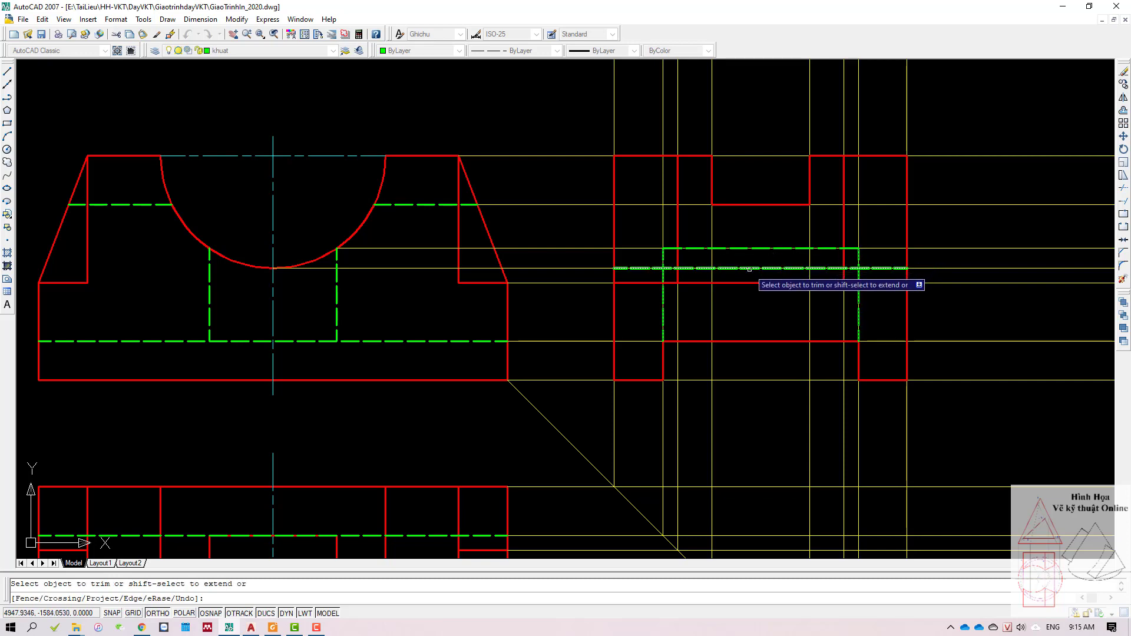
{"action": "left_click", "coordinate": [760, 268]}
{"action": "scroll", "coordinate": [782, 289], "scroll_direction": "down", "scroll_amount": 2}
{"action": "key", "text": "Escape"}
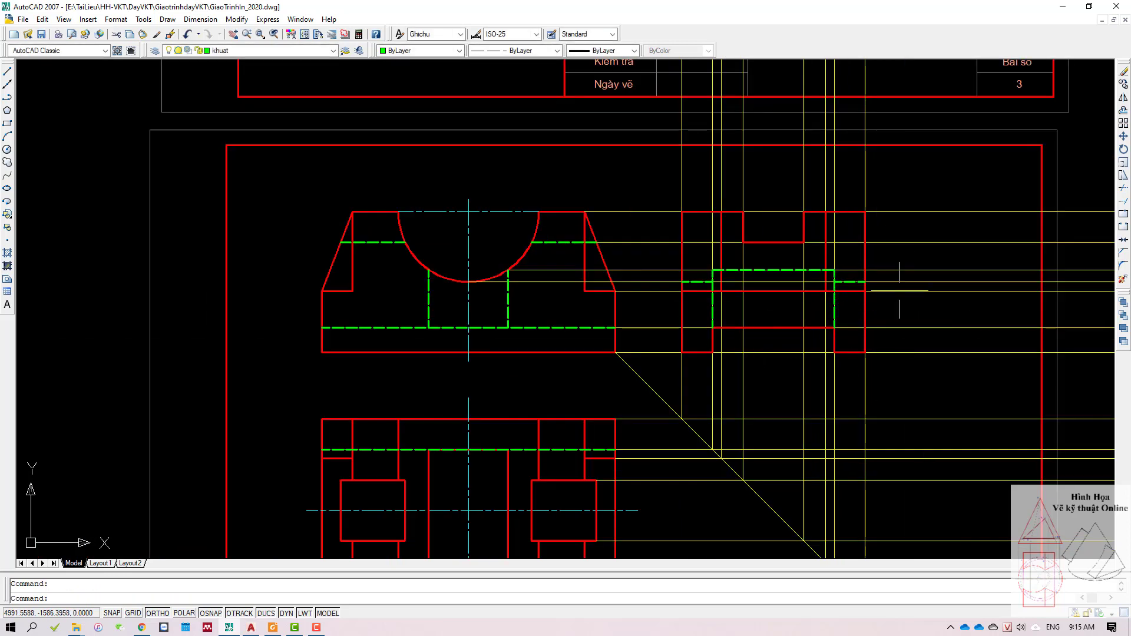
Step: Delete the yellow projection lines on the right with a crossing window
{"action": "middle_click_drag", "start_coordinate": [812, 287], "coordinate": [710, 299]}
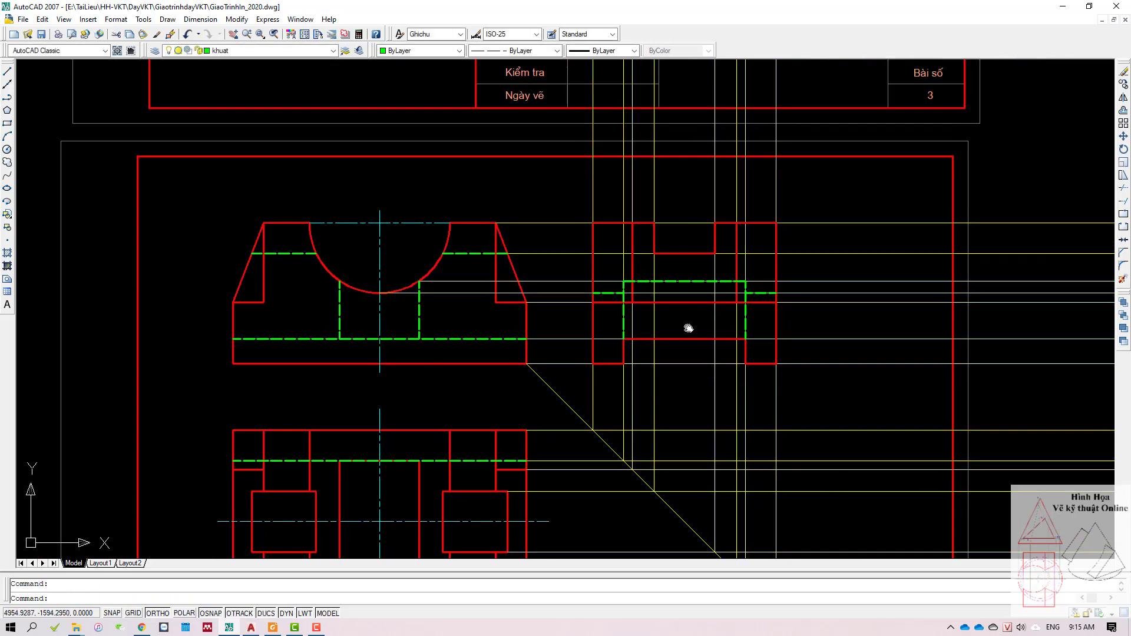
{"action": "scroll", "coordinate": [603, 297], "scroll_direction": "up", "scroll_amount": 3}
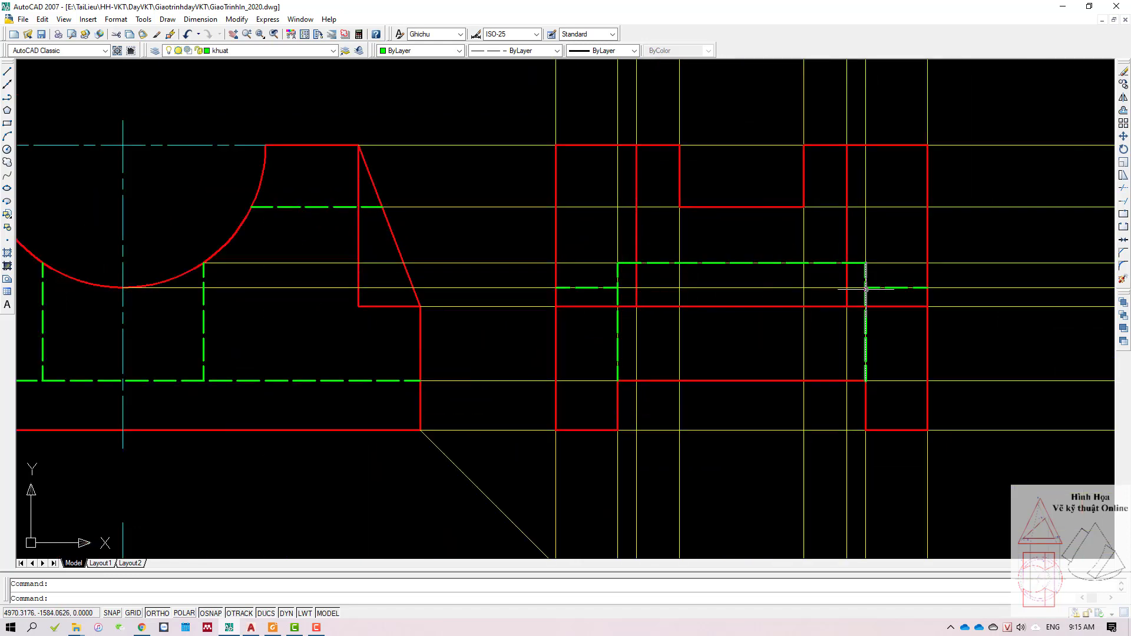
{"action": "scroll", "coordinate": [933, 295], "scroll_direction": "down", "scroll_amount": 2}
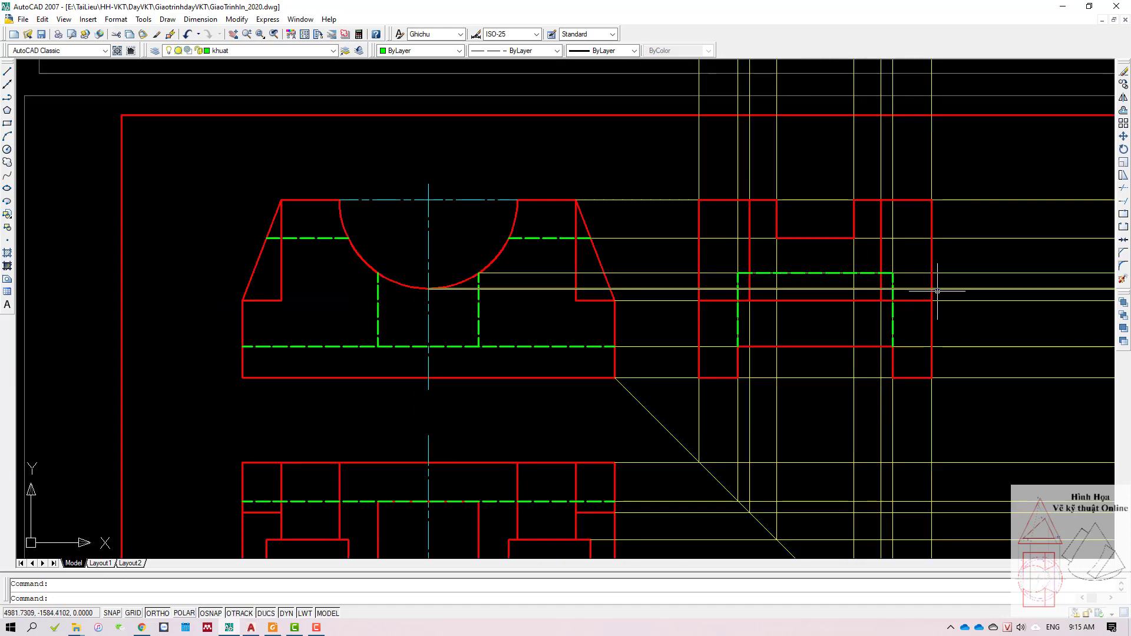
{"action": "scroll", "coordinate": [934, 297], "scroll_direction": "down", "scroll_amount": 2}
{"action": "scroll", "coordinate": [932, 289], "scroll_direction": "down", "scroll_amount": 1}
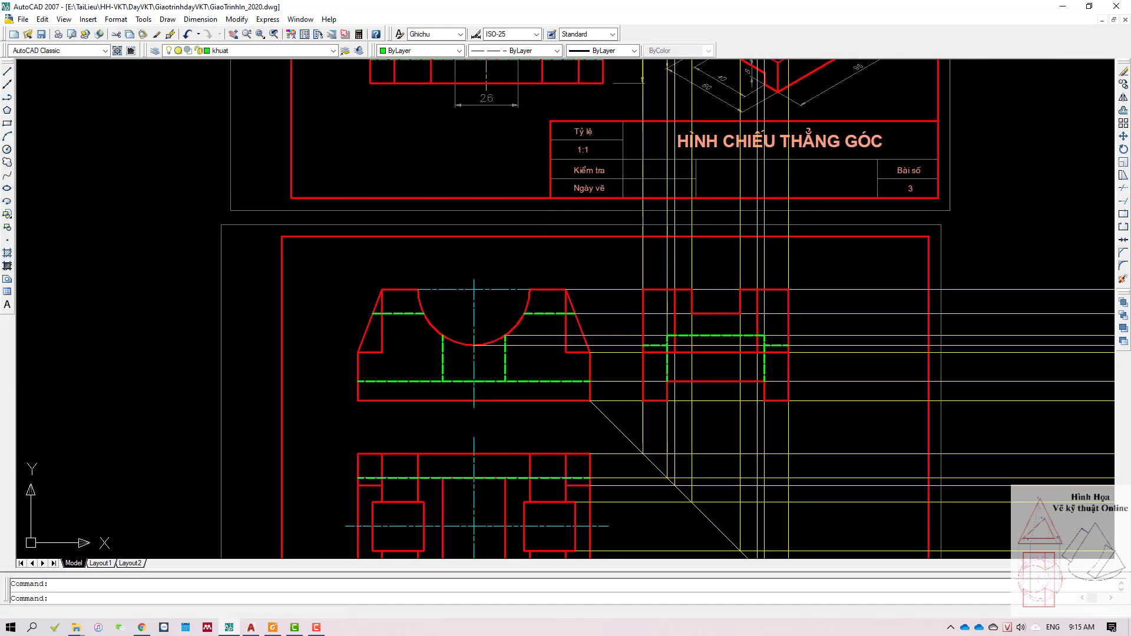
{"action": "scroll", "coordinate": [884, 271], "scroll_direction": "down", "scroll_amount": 1}
{"action": "scroll", "coordinate": [797, 232], "scroll_direction": "up", "scroll_amount": 1}
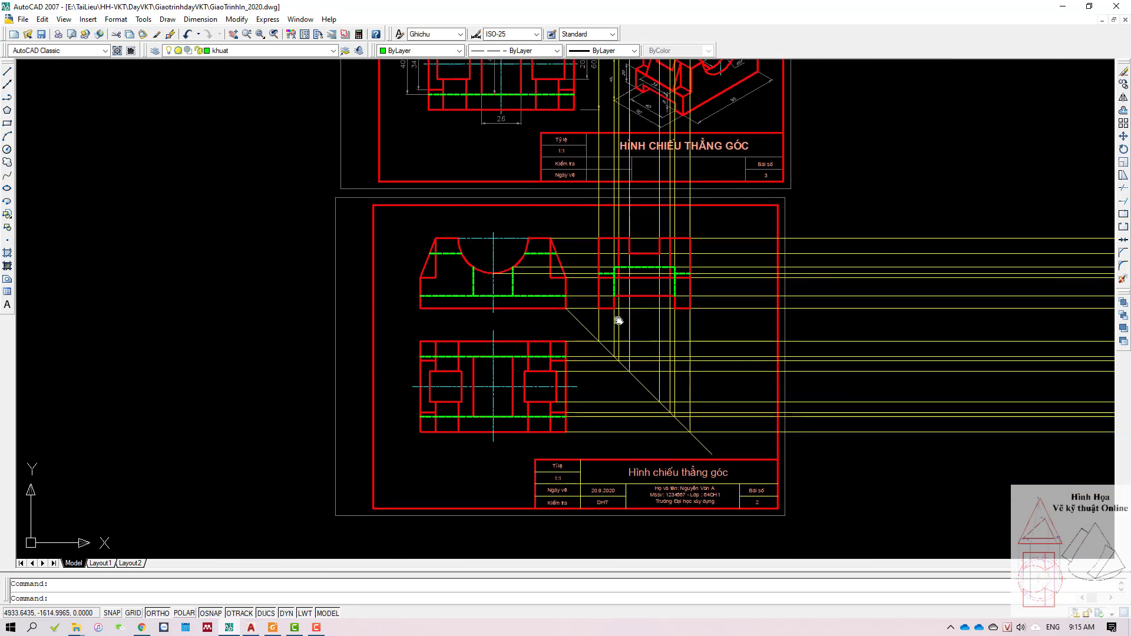
{"action": "scroll", "coordinate": [623, 290], "scroll_direction": "down", "scroll_amount": 1}
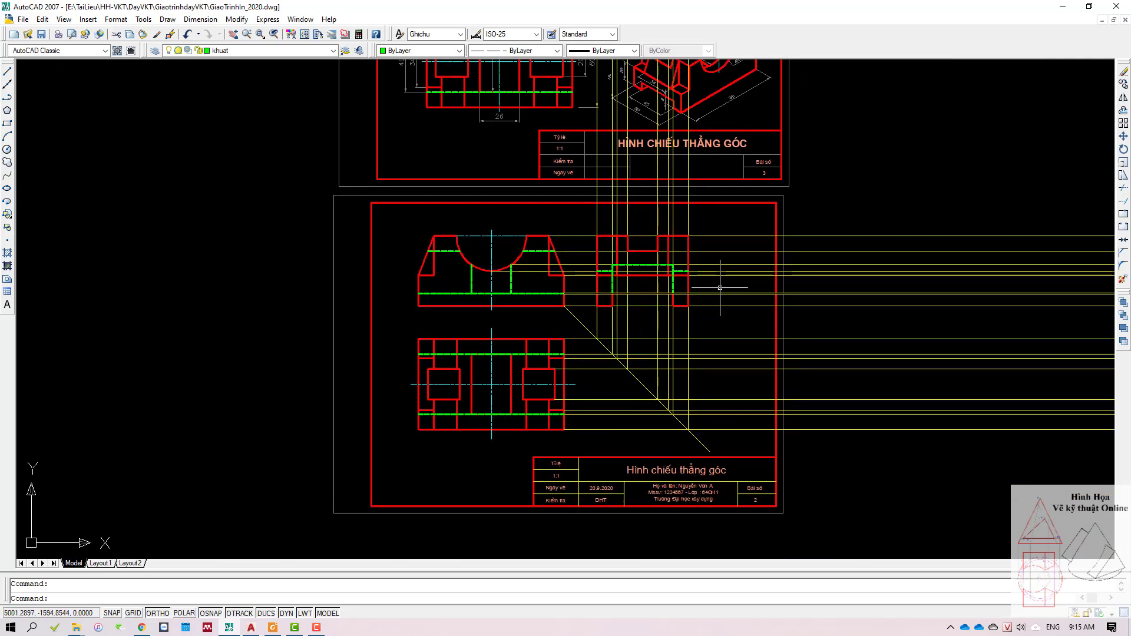
{"action": "left_click", "coordinate": [911, 224]}
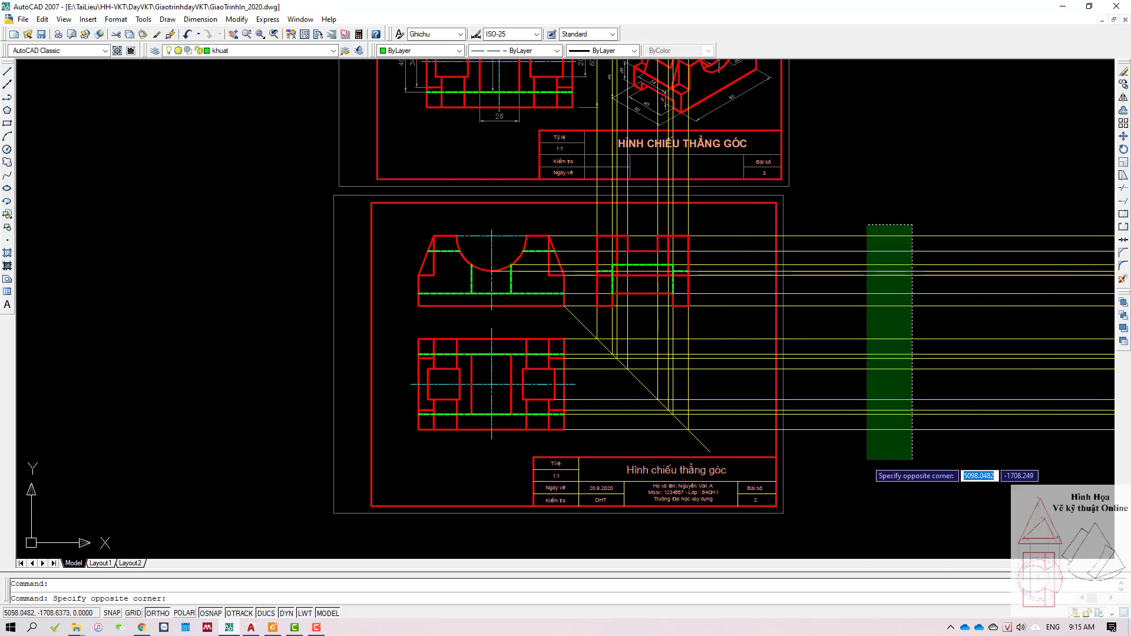
{"action": "left_click", "coordinate": [865, 463]}
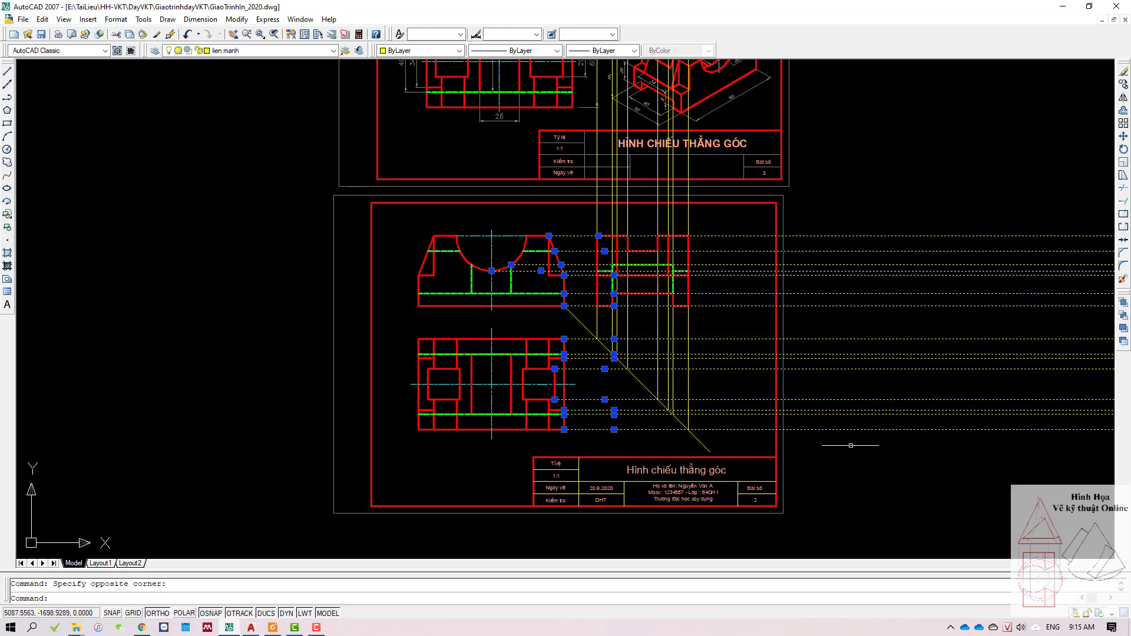
{"action": "key", "text": "Delete"}
Step: Erase the remaining nine projection lines, including the 45° miter line
{"action": "left_click", "coordinate": [719, 354]}
{"action": "left_click", "coordinate": [617, 370]}
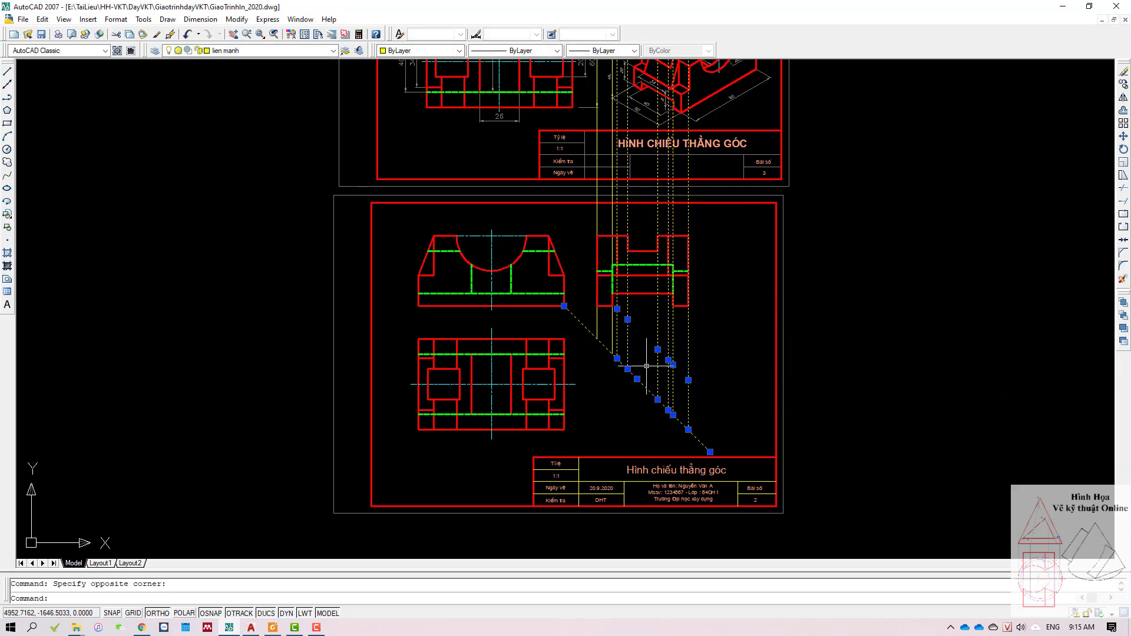
{"action": "type", "text": "e"}
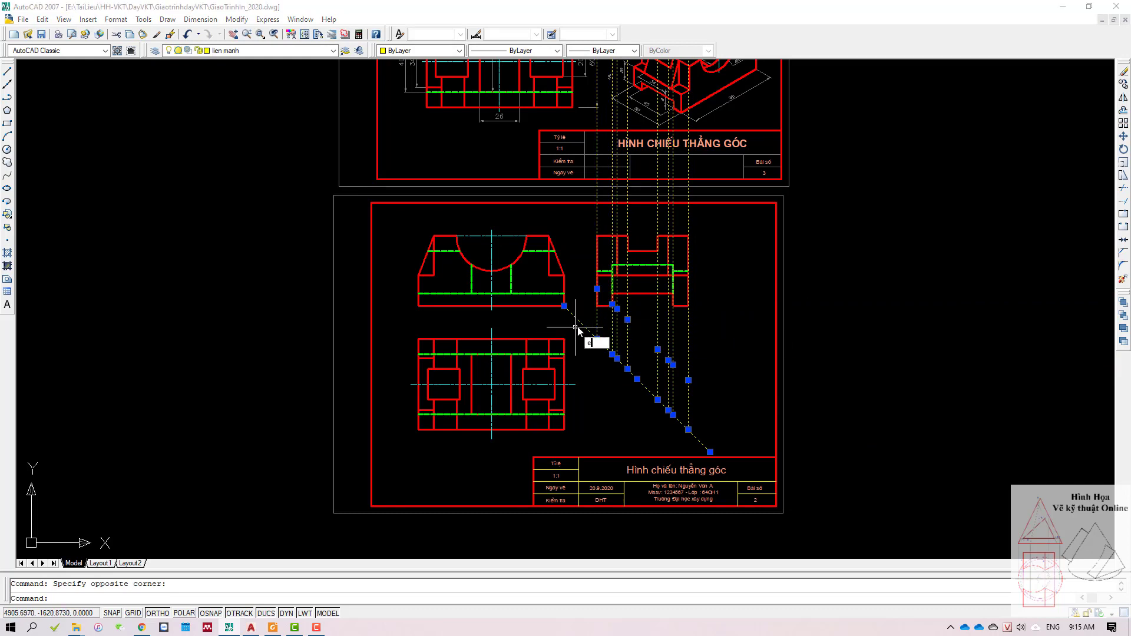
{"action": "key", "text": "Return"}
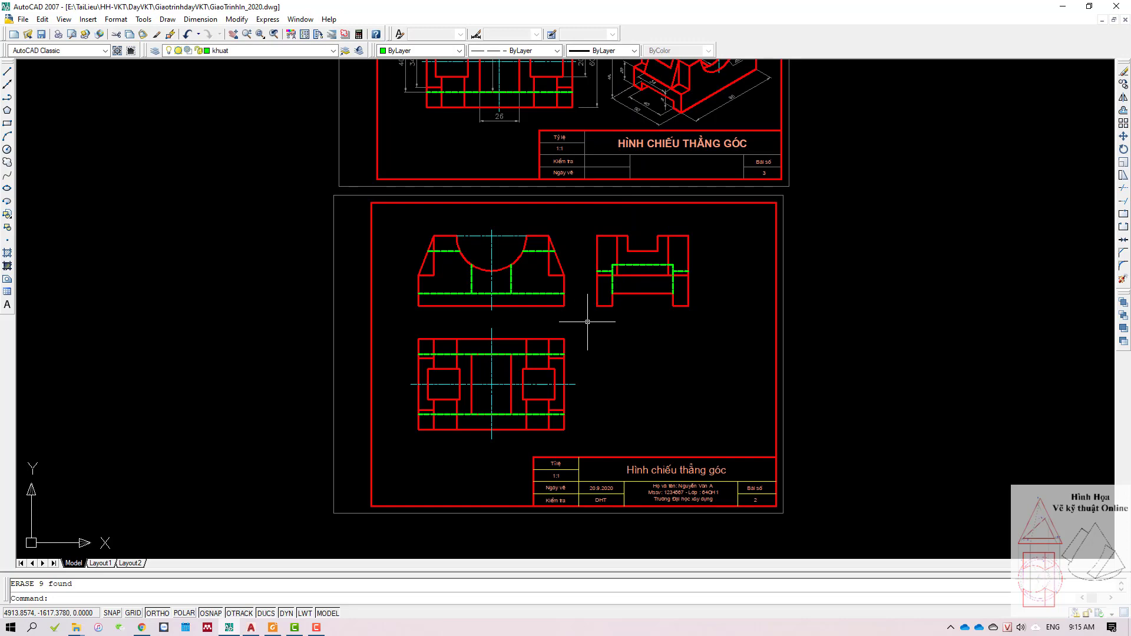
{"action": "scroll", "coordinate": [648, 268], "scroll_direction": "up", "scroll_amount": 3}
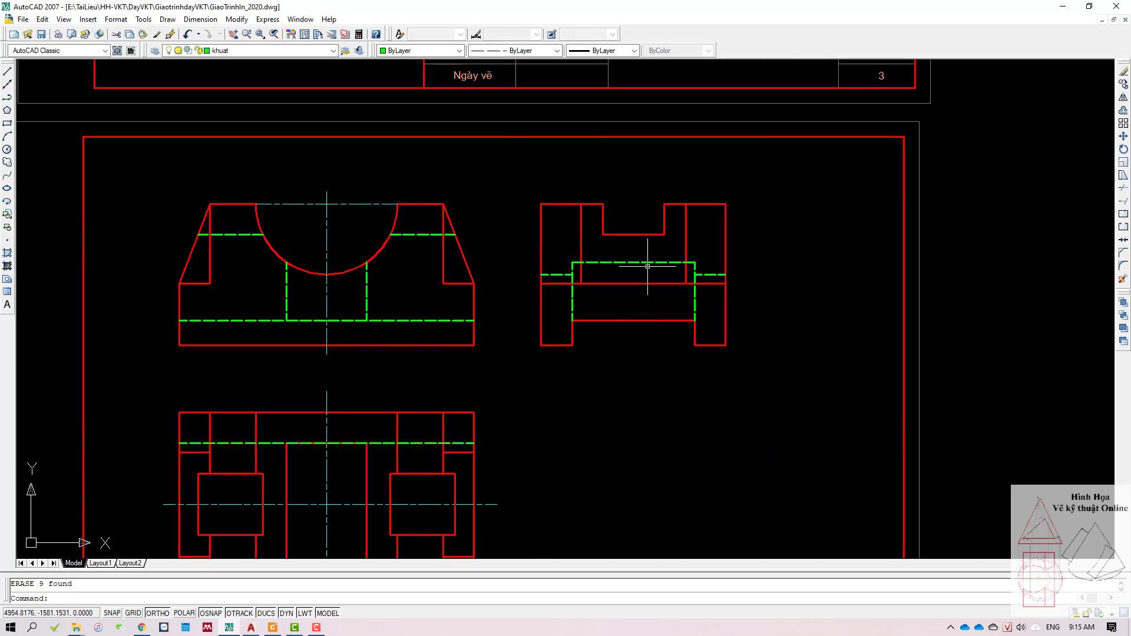
Step: Make truc the current layer
{"action": "scroll", "coordinate": [648, 267], "scroll_direction": "down", "scroll_amount": 2}
{"action": "middle_click_drag", "start_coordinate": [647, 260], "coordinate": [645, 338]}
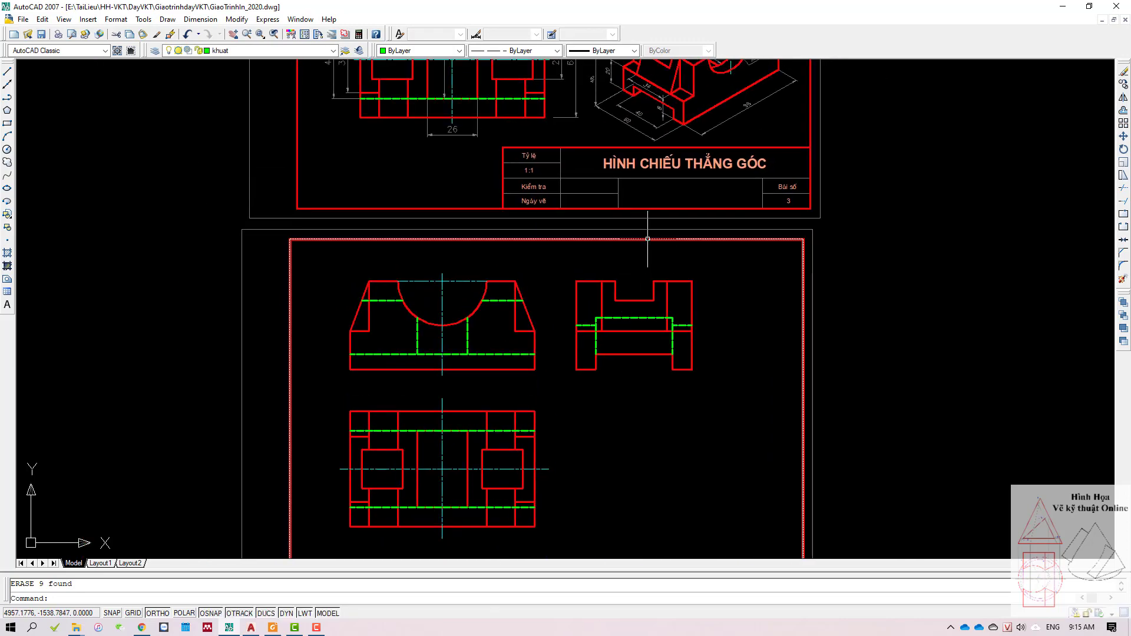
{"action": "left_click", "coordinate": [262, 50]}
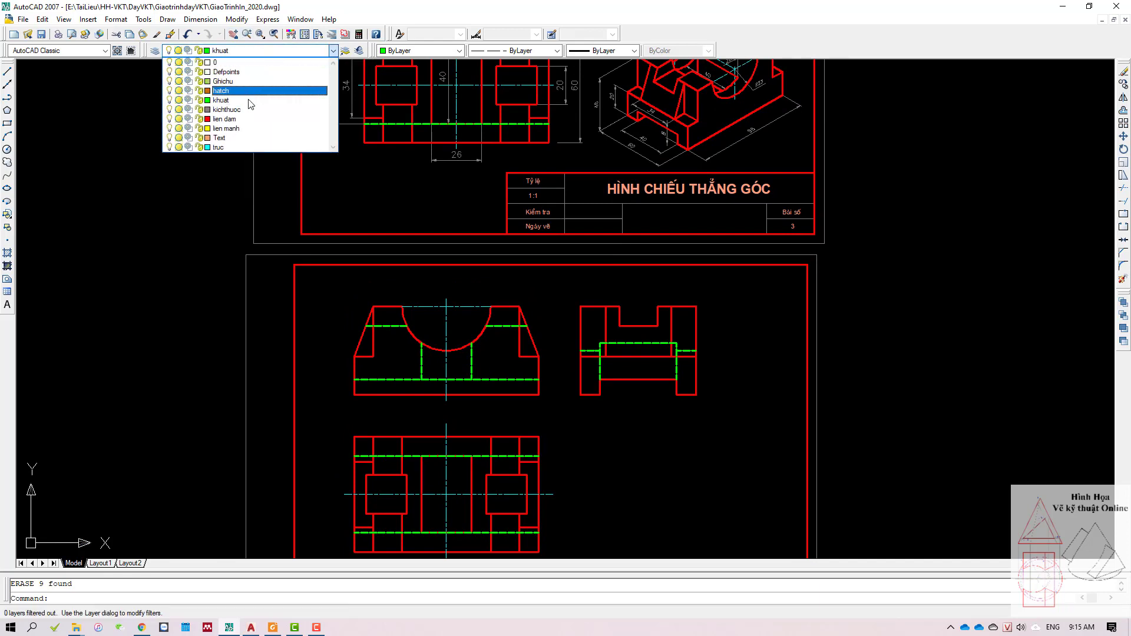
{"action": "left_click", "coordinate": [244, 148]}
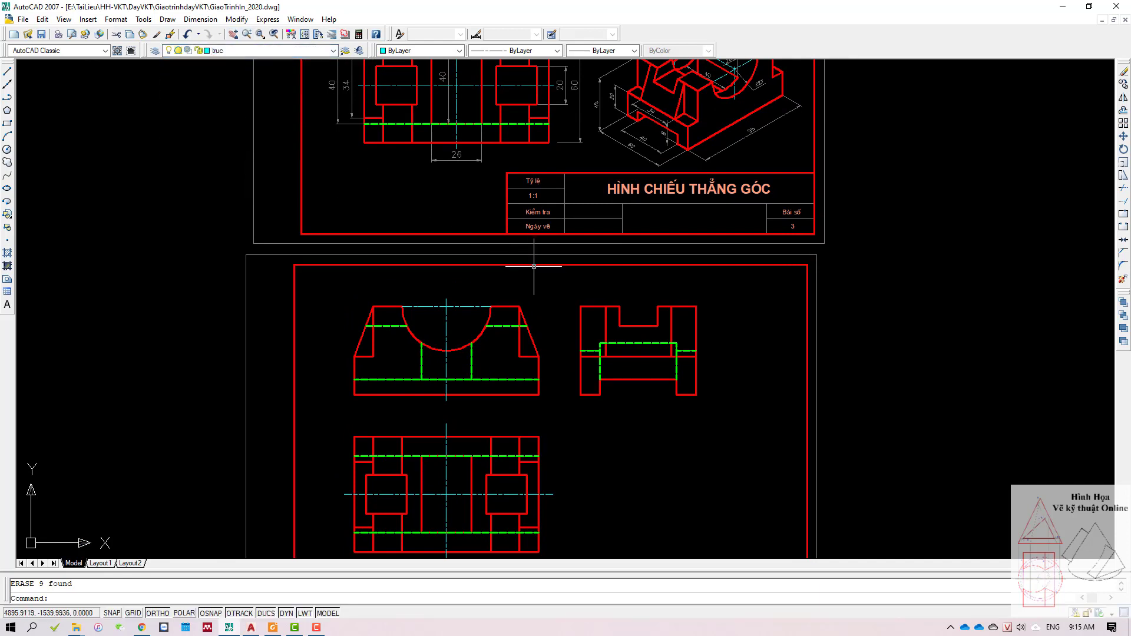
Step: Draw a 40-unit vertical center line up from the side view's notch midpoint
{"action": "type", "text": "l"}
{"action": "key", "text": "Return"}
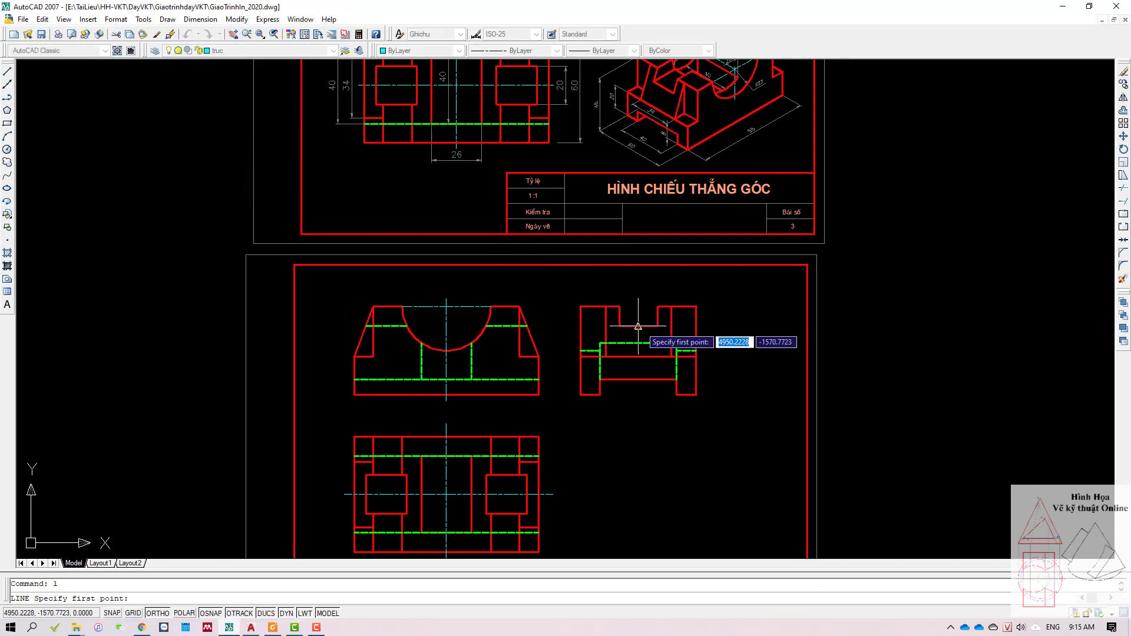
{"action": "left_click", "coordinate": [638, 326]}
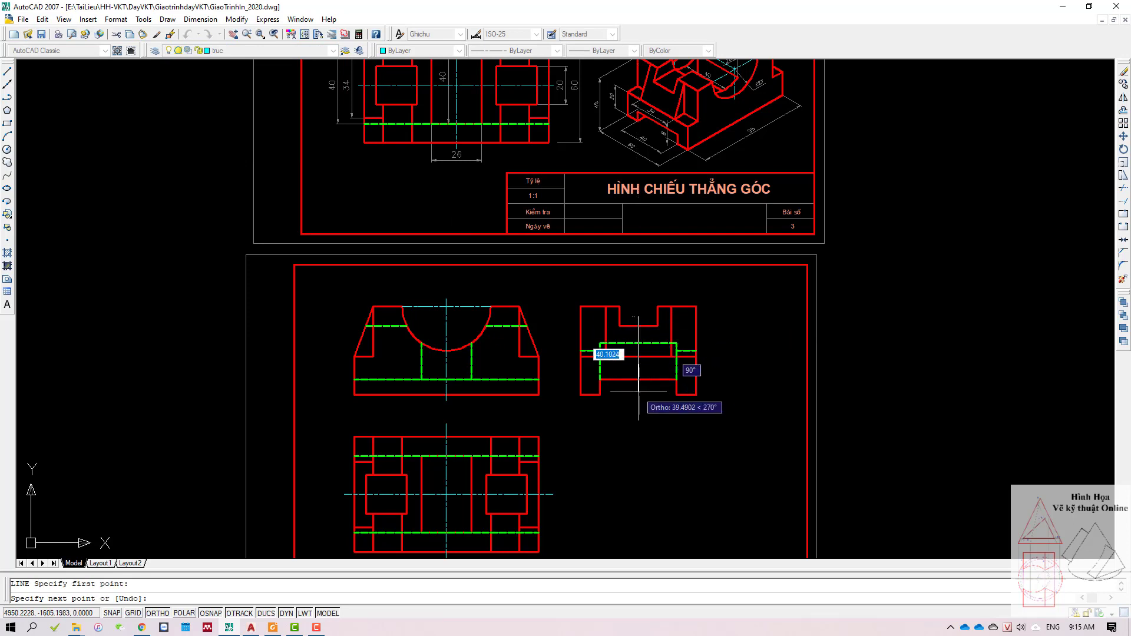
{"action": "type", "text": "40"}
{"action": "key", "text": "Return"}
{"action": "key", "text": "Return"}
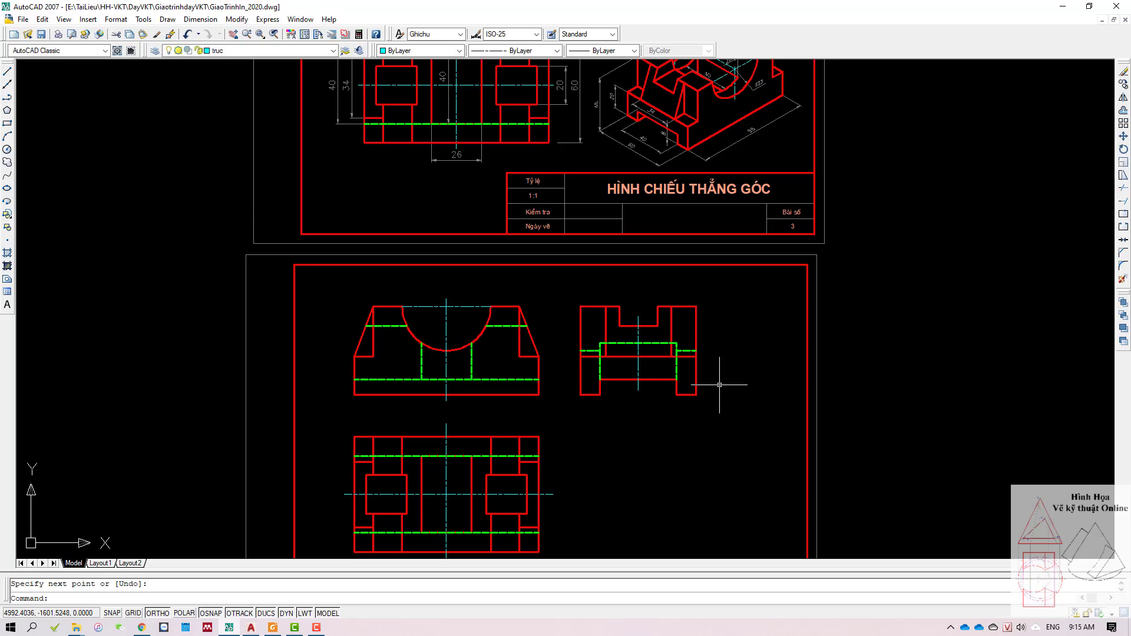
{"action": "middle_click_drag", "start_coordinate": [714, 293], "coordinate": [697, 324]}
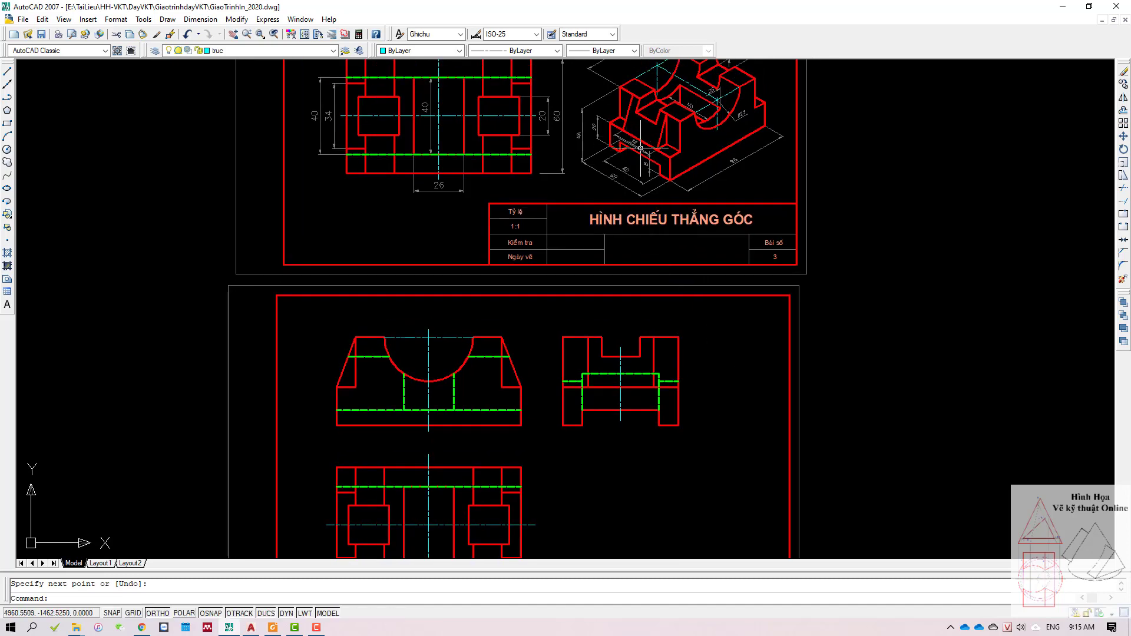
{"action": "middle_click_drag", "start_coordinate": [640, 148], "coordinate": [637, 162]}
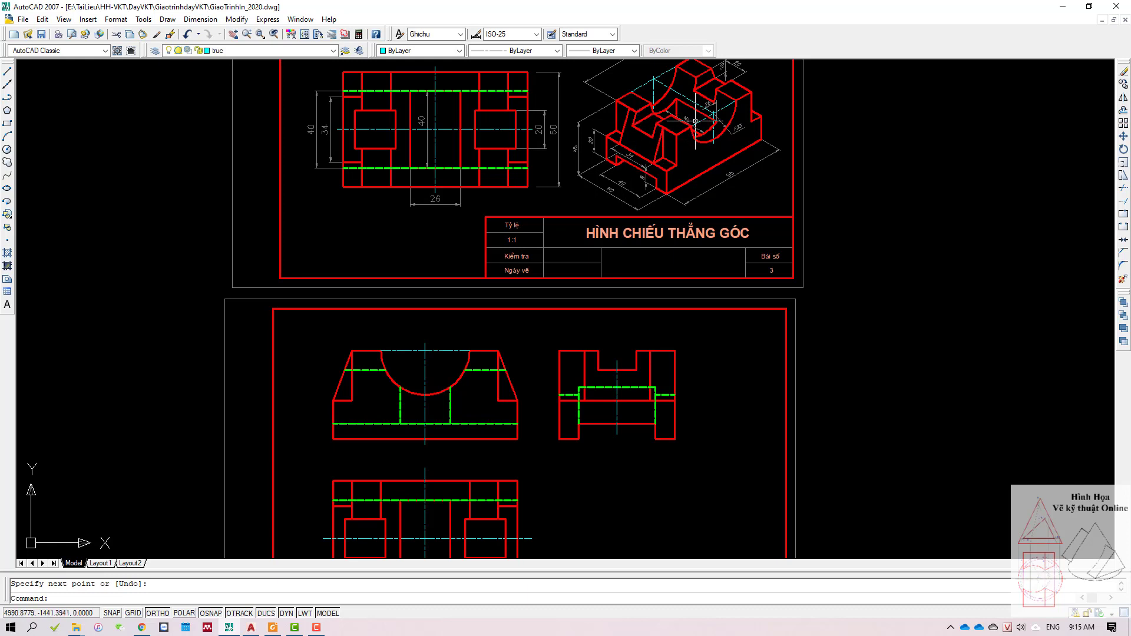
{"action": "middle_click_drag", "start_coordinate": [617, 401], "coordinate": [566, 314]}
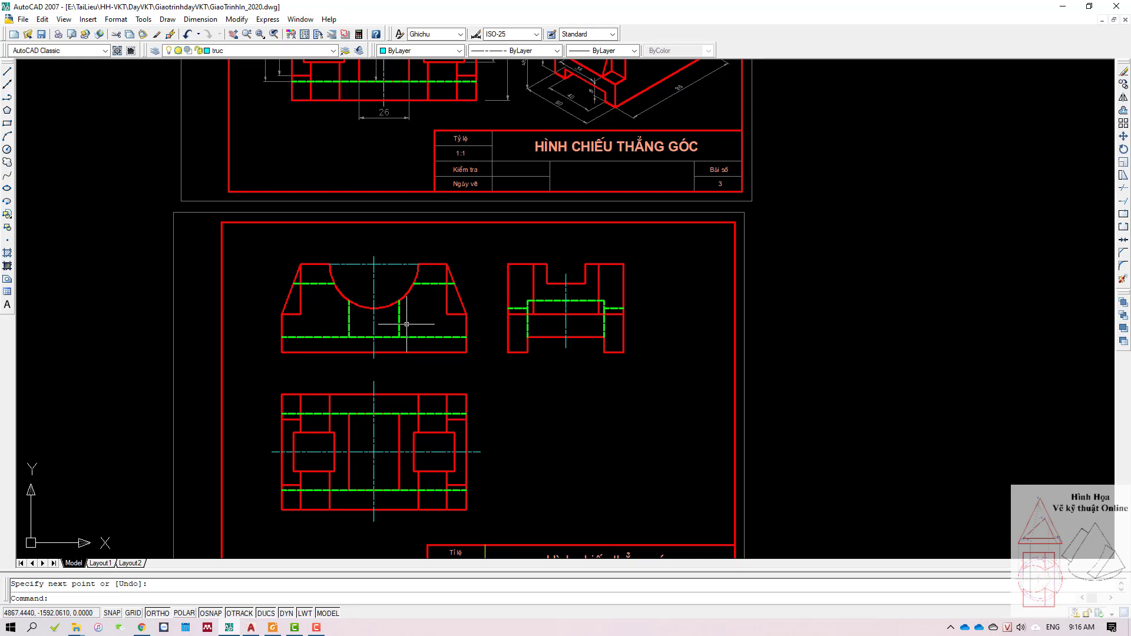
Step: Draw a rectangle from the top view's centerline intersection to a corner below and right
{"action": "scroll", "coordinate": [408, 324], "scroll_direction": "up", "scroll_amount": 2}
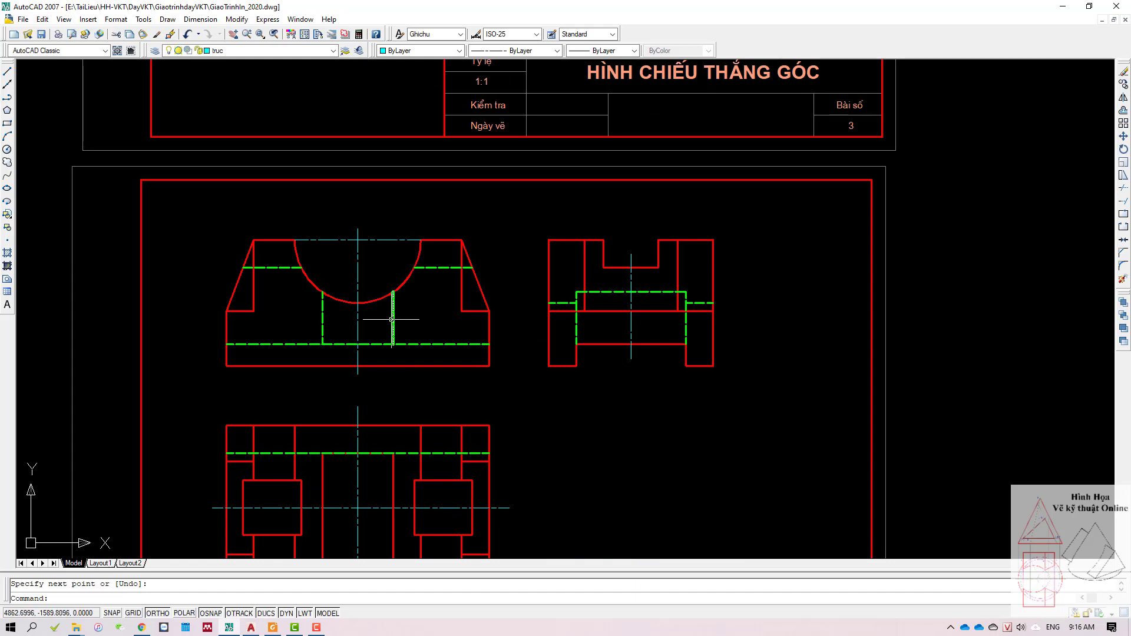
{"action": "middle_click_drag", "start_coordinate": [391, 320], "coordinate": [384, 277]}
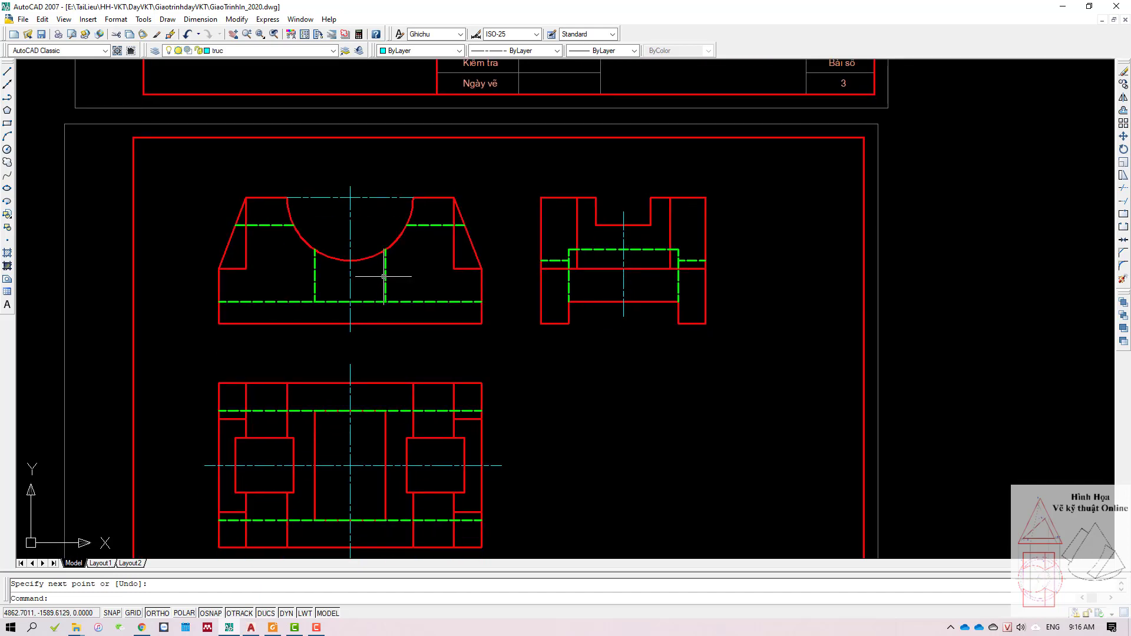
{"action": "middle_click_drag", "start_coordinate": [362, 392], "coordinate": [364, 304]}
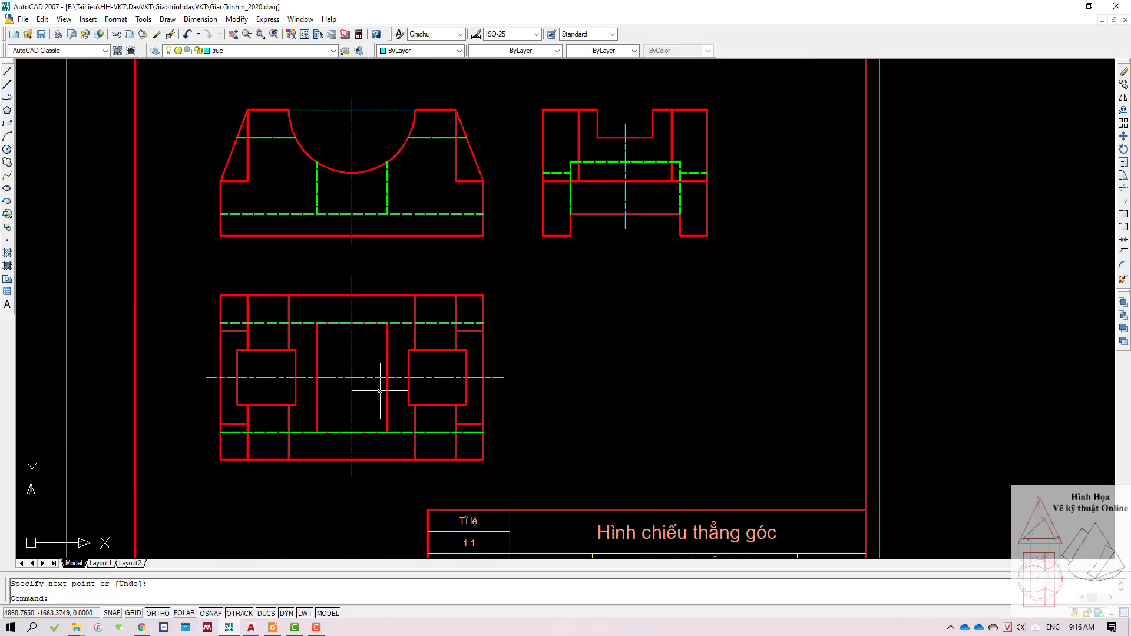
{"action": "type", "text": "rec"}
{"action": "key", "text": "Return"}
{"action": "left_click", "coordinate": [352, 378]}
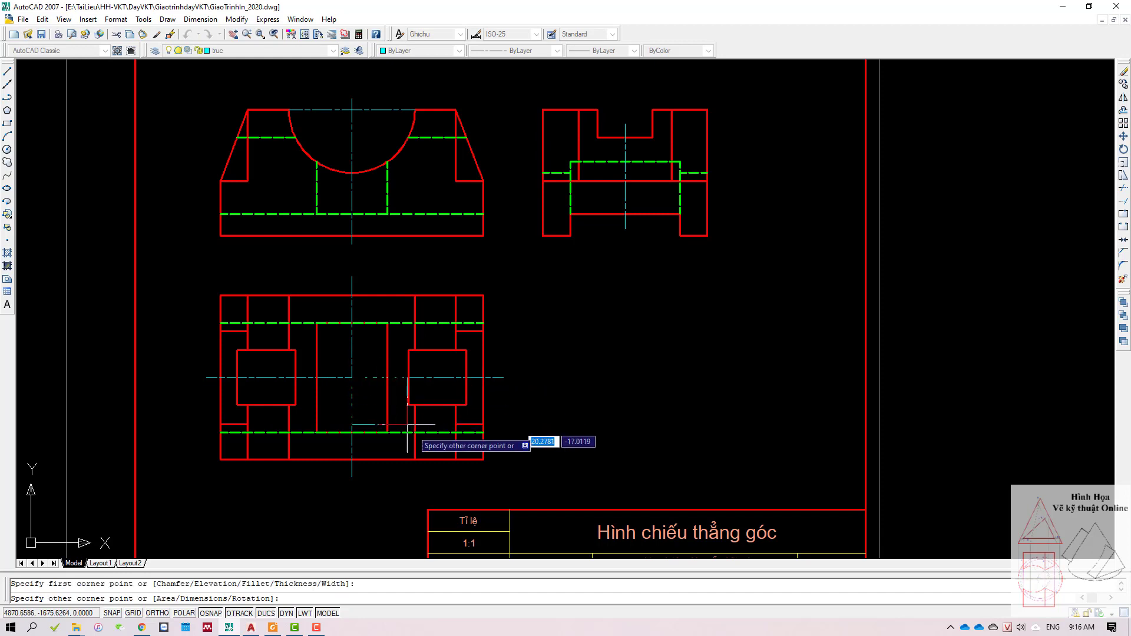
{"action": "left_click", "coordinate": [512, 489]}
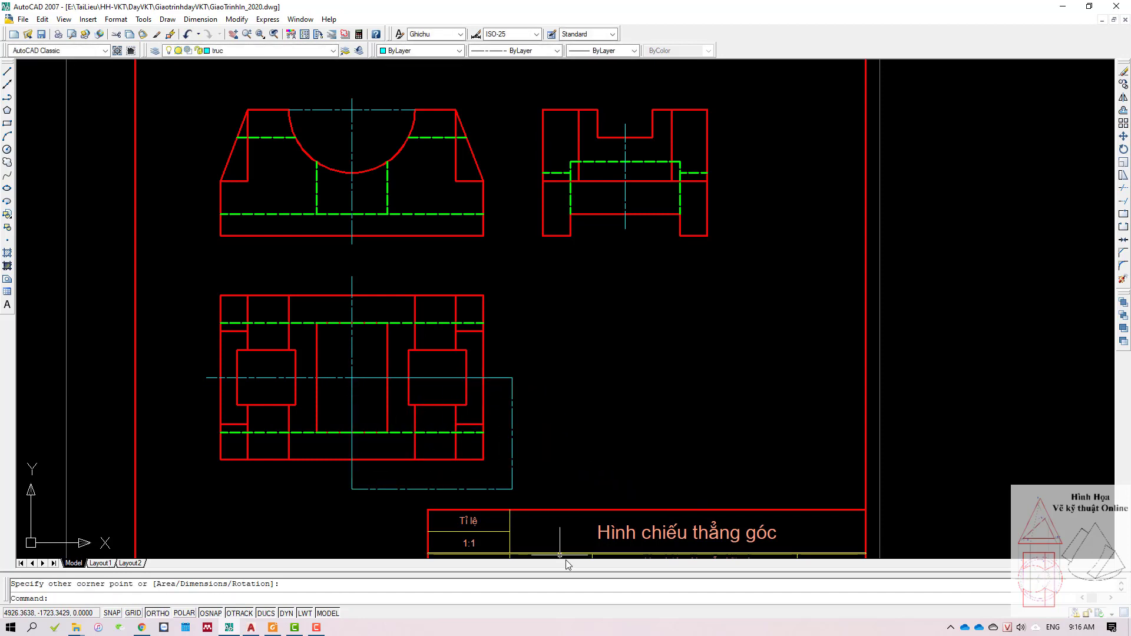
Step: Select the front view's center line, then the lines near its right chamfer
{"action": "middle_click_drag", "start_coordinate": [347, 240], "coordinate": [395, 355]}
{"action": "left_click", "coordinate": [412, 249]}
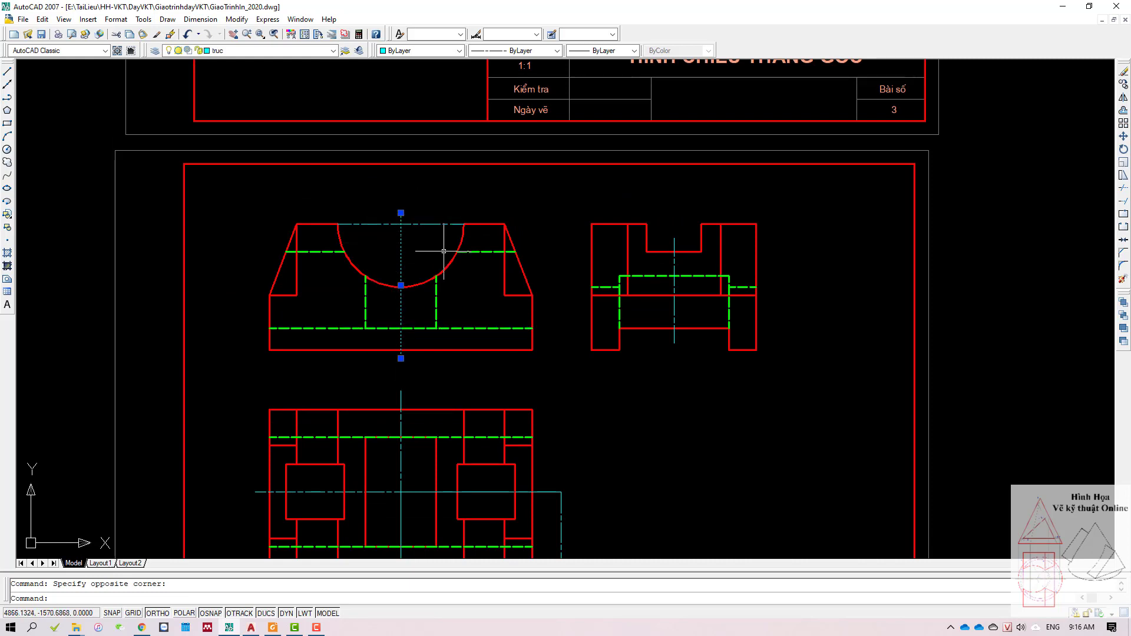
{"action": "key", "text": "Escape"}
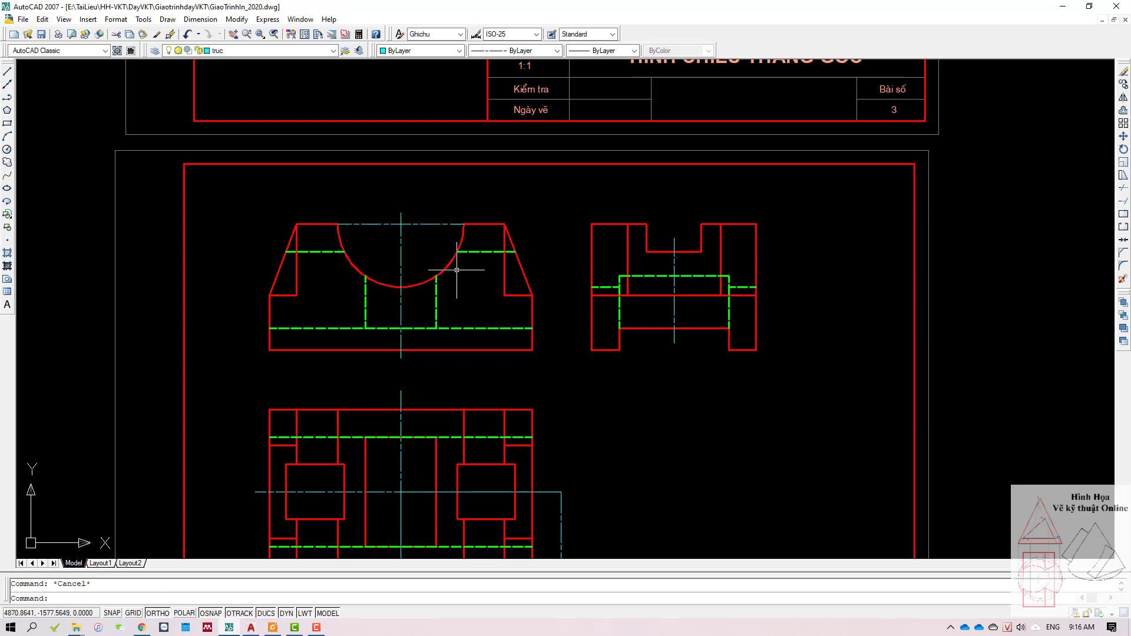
{"action": "middle_click_drag", "start_coordinate": [457, 270], "coordinate": [451, 197]}
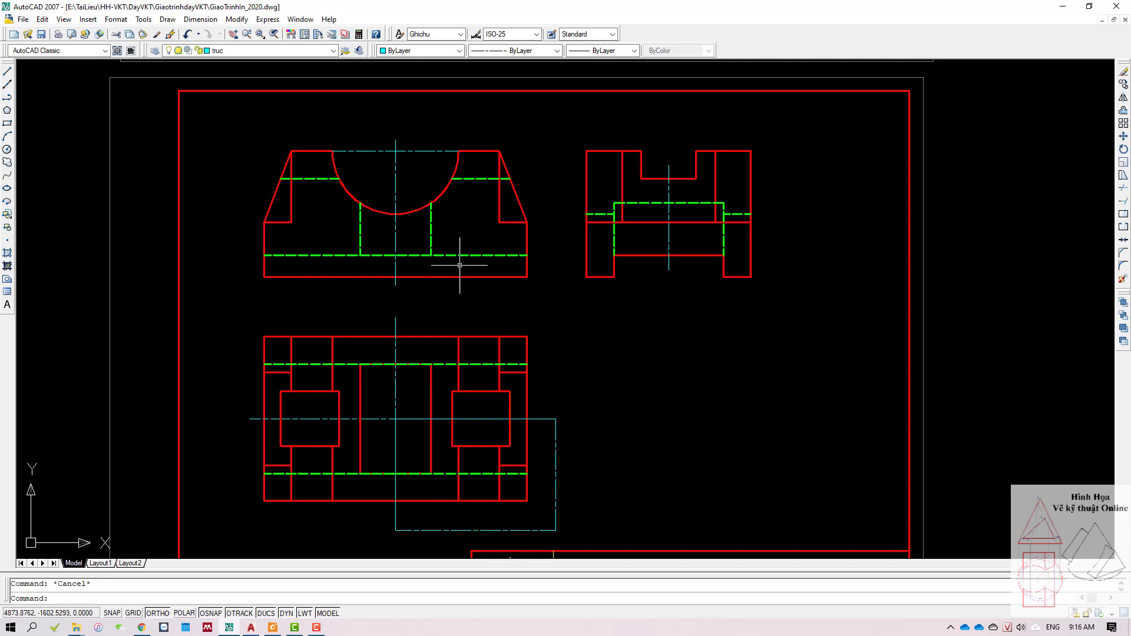
{"action": "left_click", "coordinate": [517, 238]}
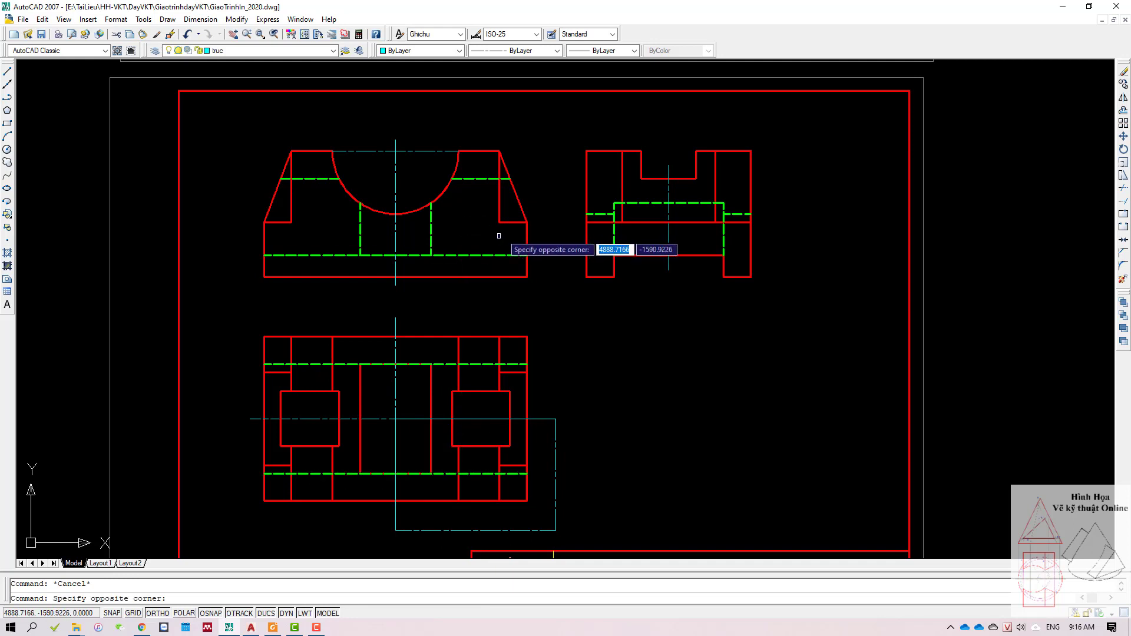
{"action": "left_click", "coordinate": [479, 214]}
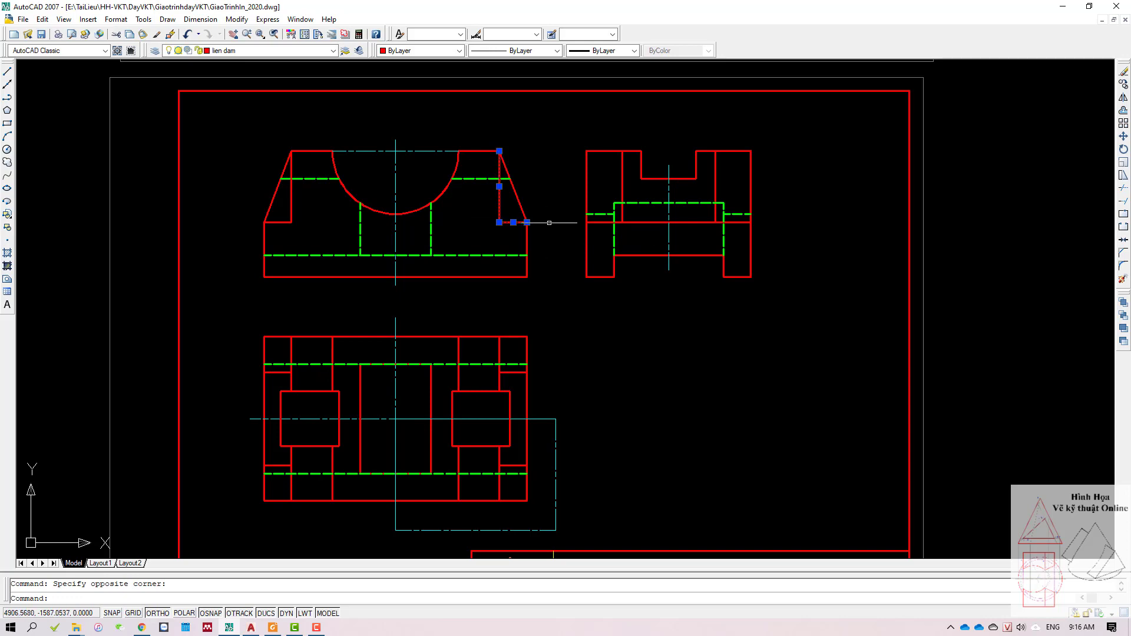
{"action": "scroll", "coordinate": [549, 223], "scroll_direction": "down", "scroll_amount": 3}
{"action": "scroll", "coordinate": [471, 177], "scroll_direction": "up", "scroll_amount": 3}
{"action": "scroll", "coordinate": [469, 178], "scroll_direction": "up", "scroll_amount": 2}
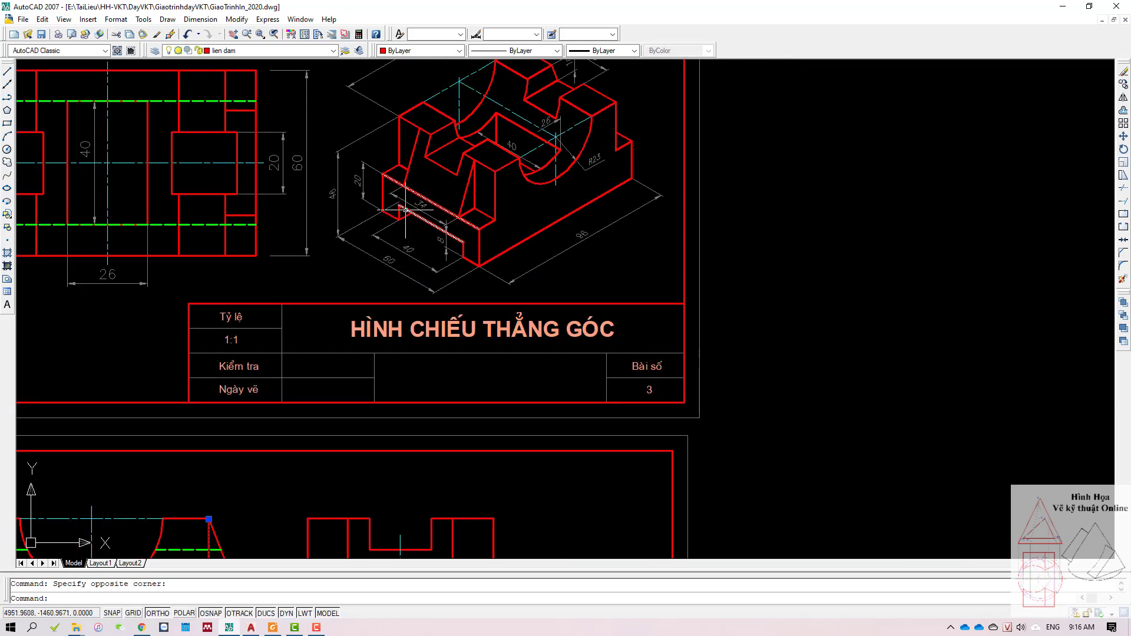
Step: Check a vertical line in the isometric view, then zoom and pan back to the front and side views
{"action": "left_click", "coordinate": [474, 183]}
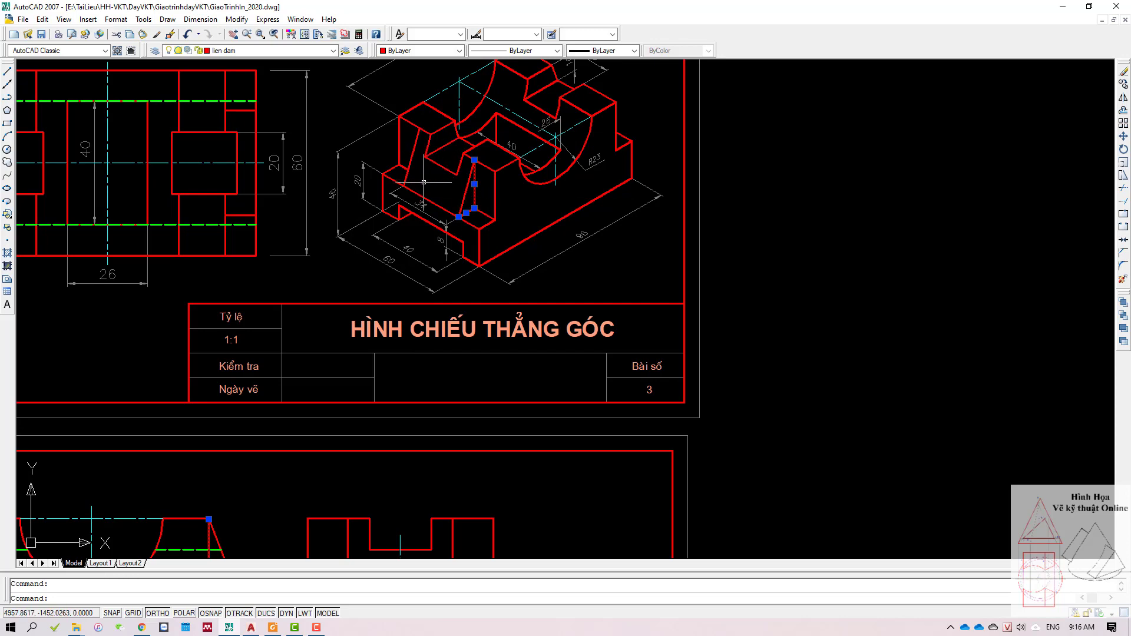
{"action": "scroll", "coordinate": [425, 144], "scroll_direction": "down", "scroll_amount": 3}
{"action": "scroll", "coordinate": [442, 253], "scroll_direction": "up", "scroll_amount": 3}
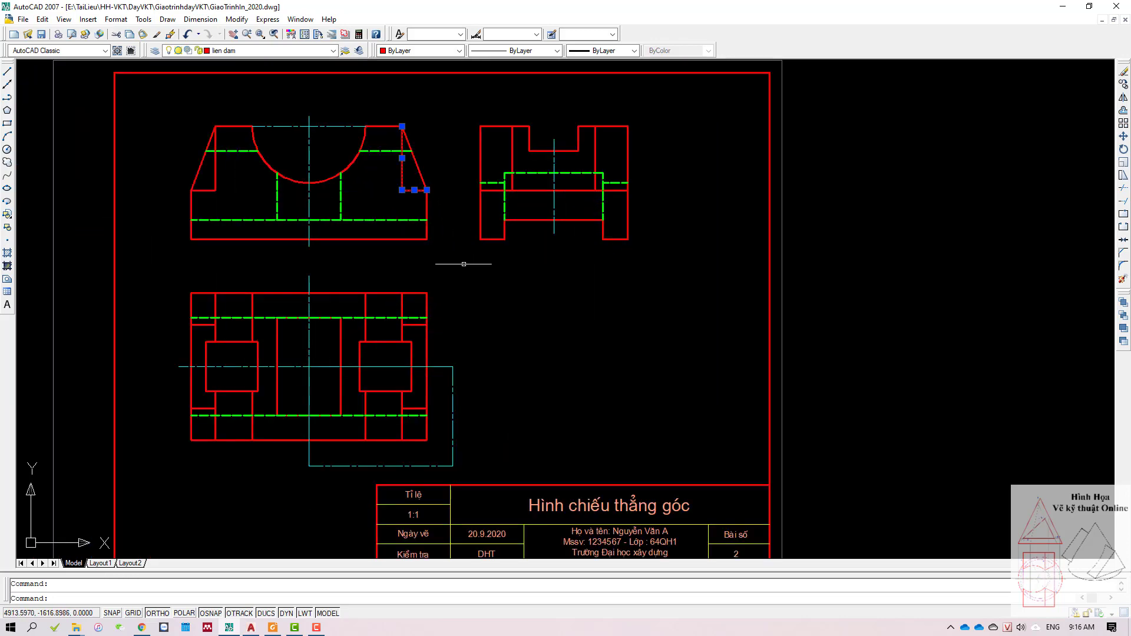
{"action": "scroll", "coordinate": [488, 316], "scroll_direction": "up", "scroll_amount": 2}
{"action": "scroll", "coordinate": [469, 302], "scroll_direction": "up", "scroll_amount": 1}
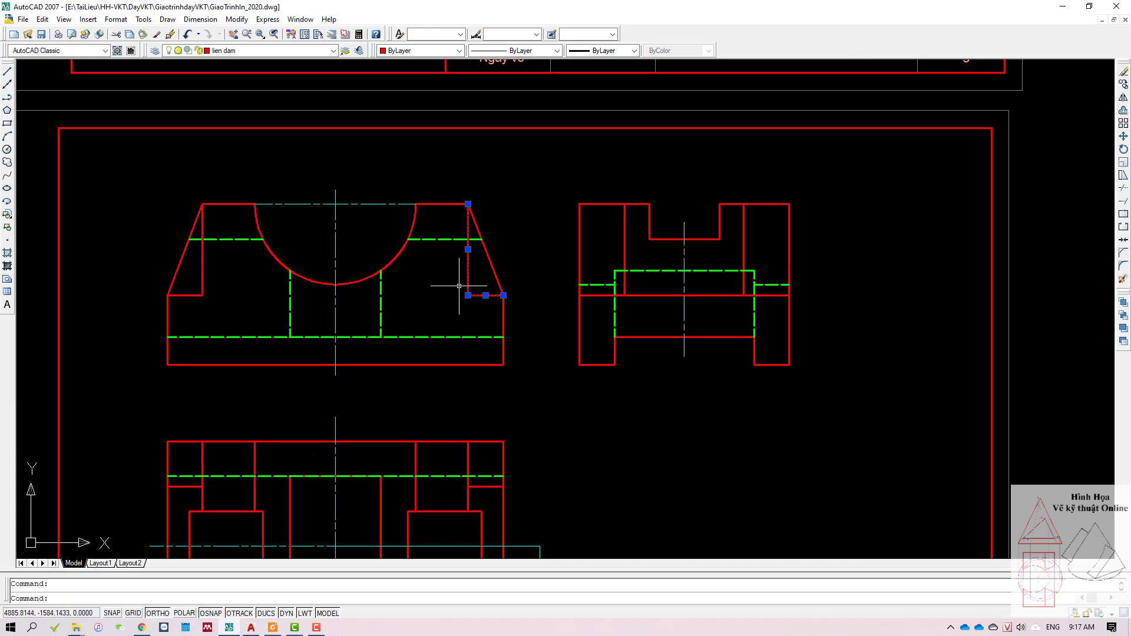
{"action": "middle_click_drag", "start_coordinate": [482, 377], "coordinate": [538, 176]}
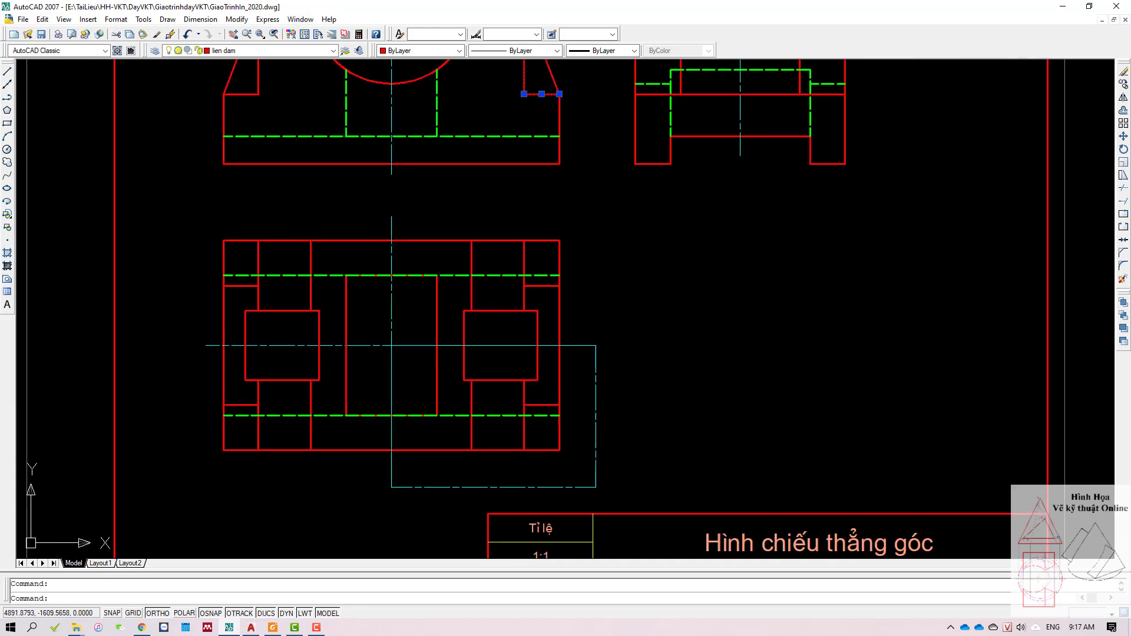
{"action": "scroll", "coordinate": [468, 396], "scroll_direction": "down", "scroll_amount": 3}
{"action": "scroll", "coordinate": [474, 233], "scroll_direction": "up", "scroll_amount": 3}
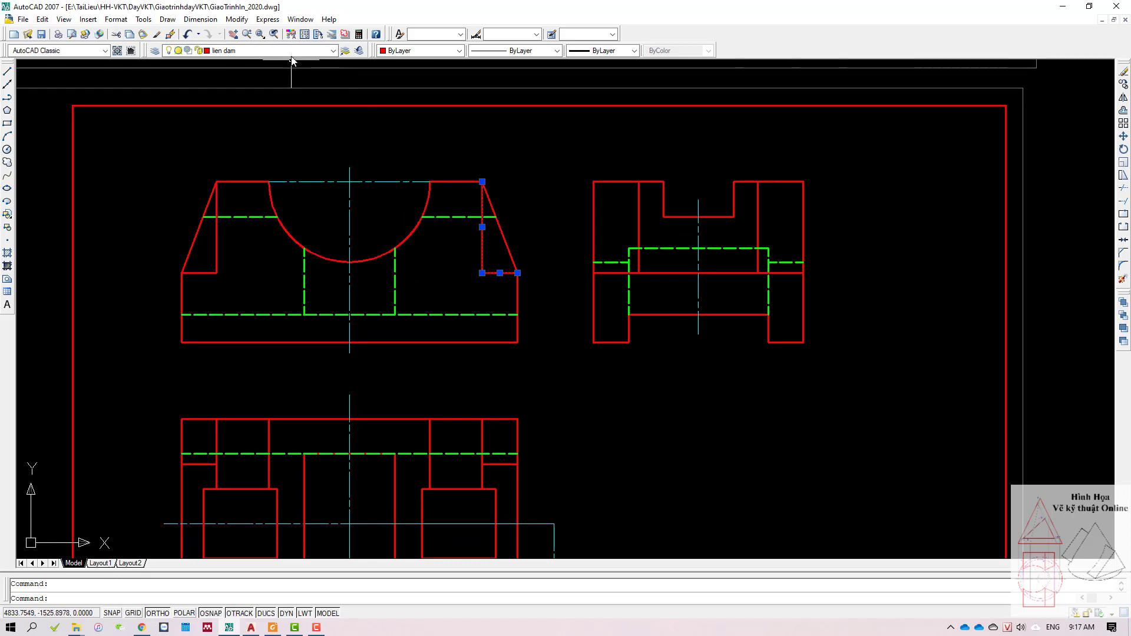
Step: Move the picked edge to khuat and the dashed edges around the arc to lien dam
{"action": "left_click", "coordinate": [268, 51]}
{"action": "left_click", "coordinate": [268, 101]}
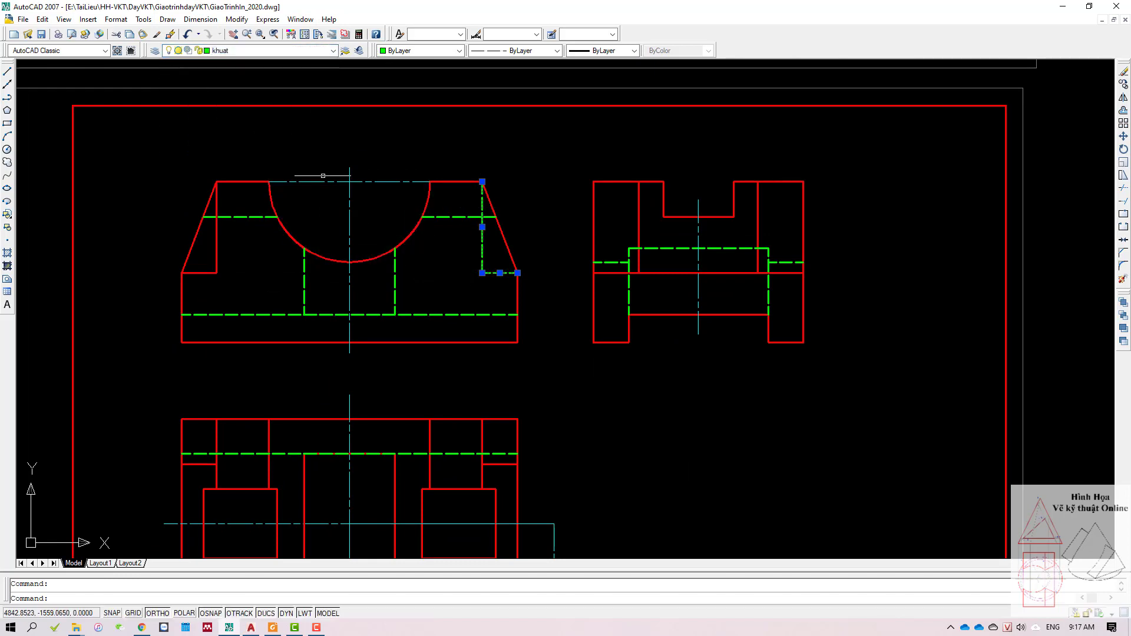
{"action": "key", "text": "Escape"}
{"action": "key", "text": "Escape"}
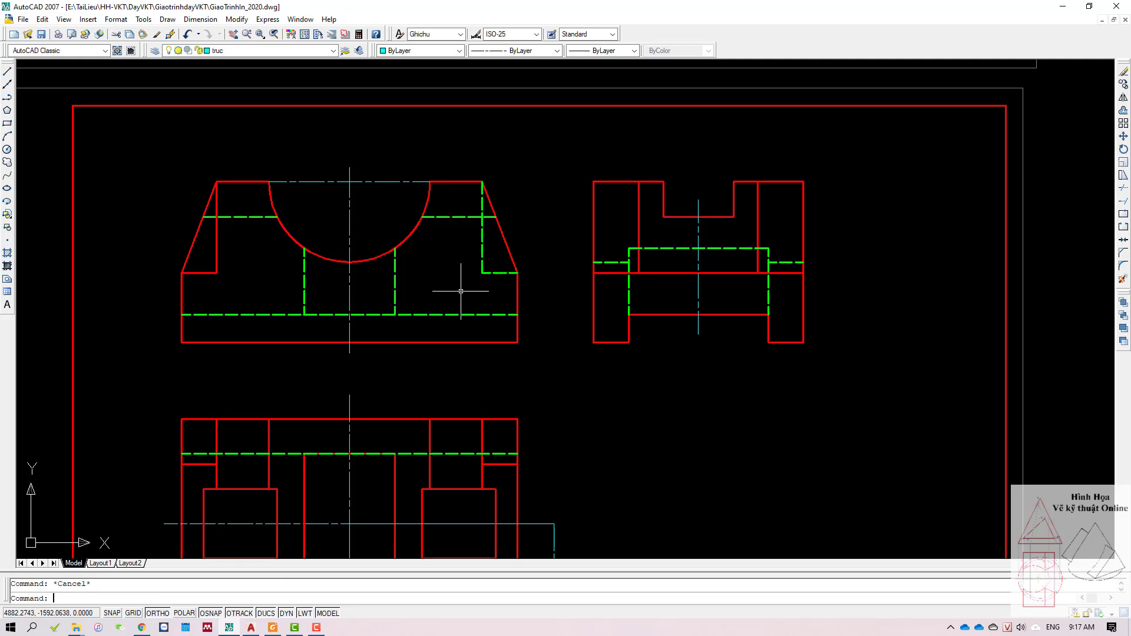
{"action": "left_click", "coordinate": [459, 217]}
{"action": "middle_click_drag", "start_coordinate": [449, 258], "coordinate": [453, 218]}
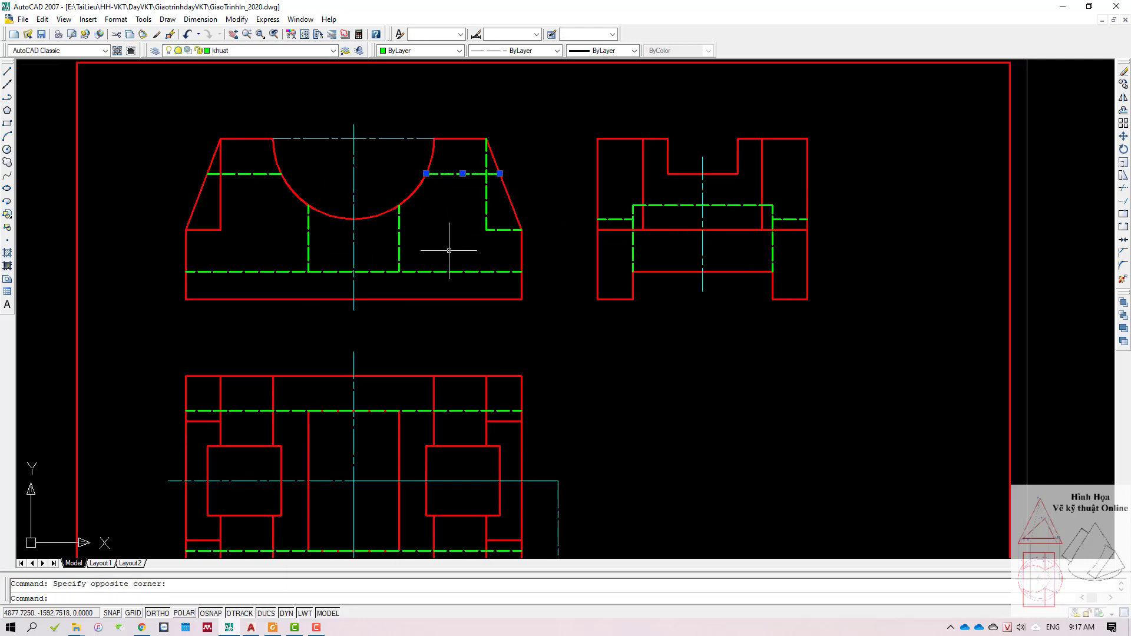
{"action": "left_click", "coordinate": [449, 251]}
{"action": "left_click", "coordinate": [392, 237]}
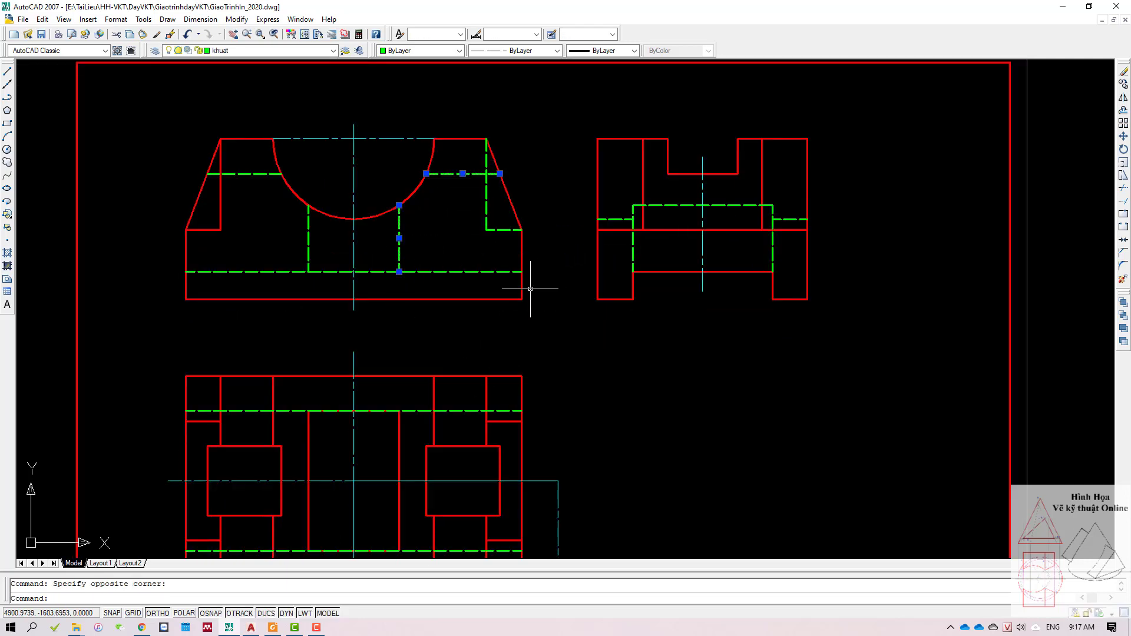
{"action": "left_click", "coordinate": [477, 271]}
{"action": "left_click", "coordinate": [510, 219], "text": "shift"}
{"action": "left_click", "coordinate": [384, 271], "text": "shift"}
{"action": "left_click", "coordinate": [265, 50]}
{"action": "left_click", "coordinate": [235, 122]}
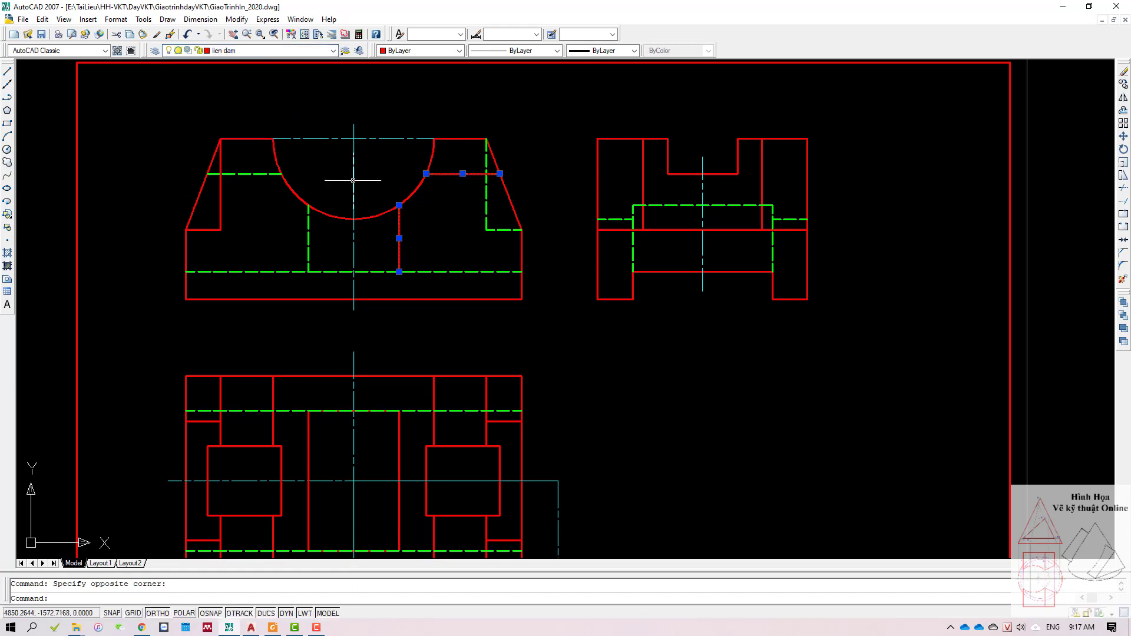
Step: Stretch the bottom hidden line's right end back to the centre line
{"action": "key", "text": "Escape"}
{"action": "left_click", "coordinate": [512, 272]}
{"action": "left_click", "coordinate": [522, 272]}
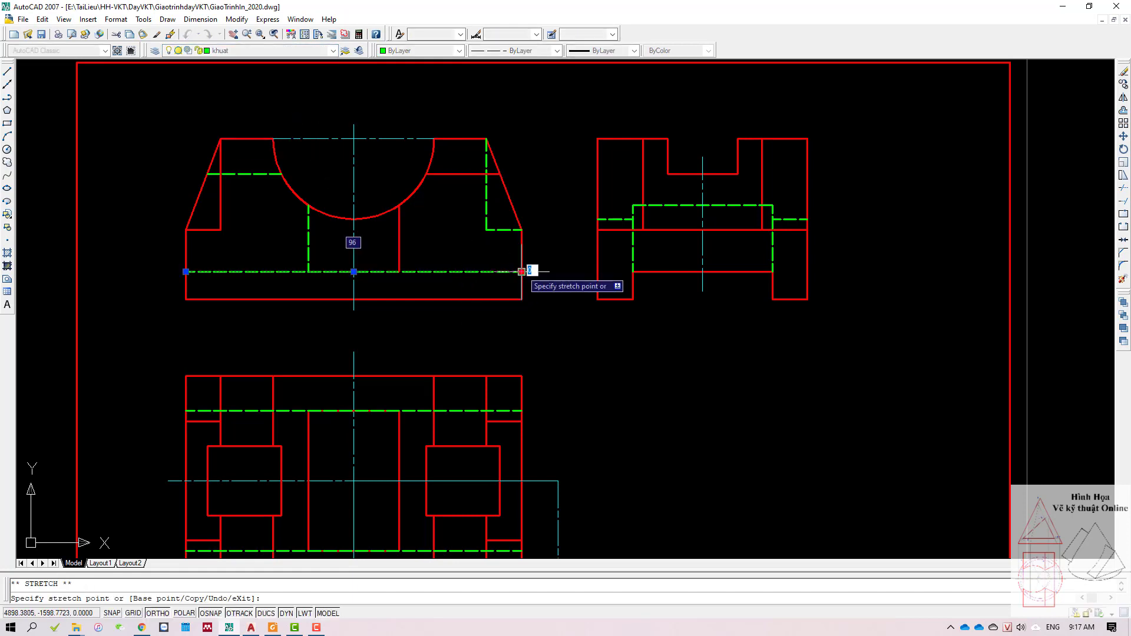
{"action": "left_click", "coordinate": [354, 272]}
{"action": "key", "text": "Escape"}
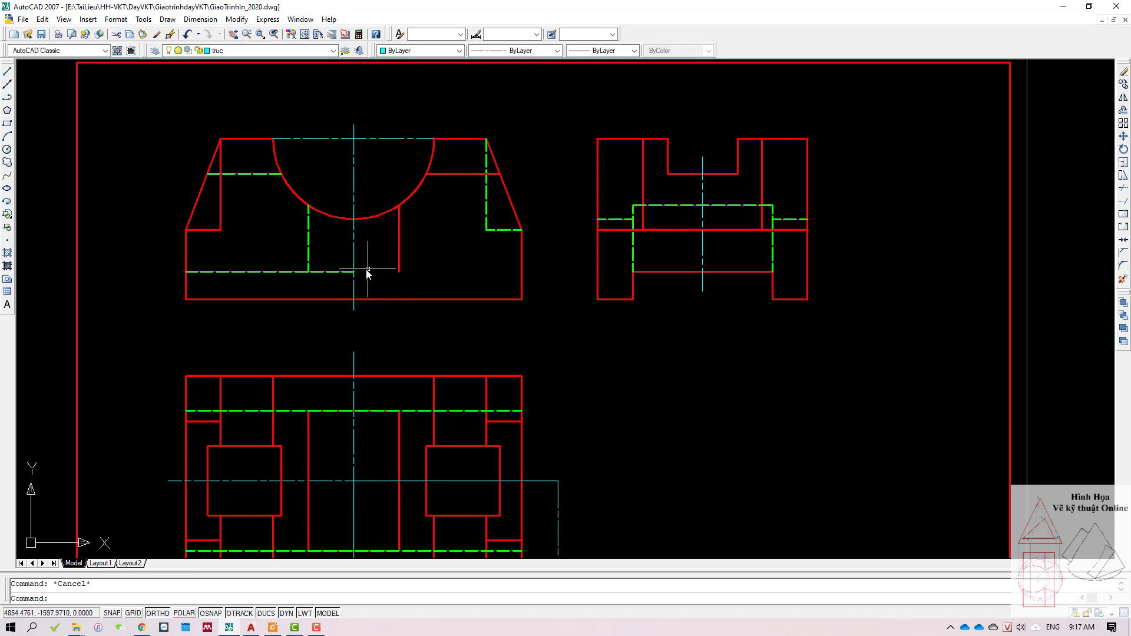
Step: Draw a solid line from the centre line to the front view's right edge on the outline layer
{"action": "type", "text": "l"}
{"action": "key", "text": "Return"}
{"action": "left_click", "coordinate": [354, 272]}
{"action": "left_click", "coordinate": [522, 272]}
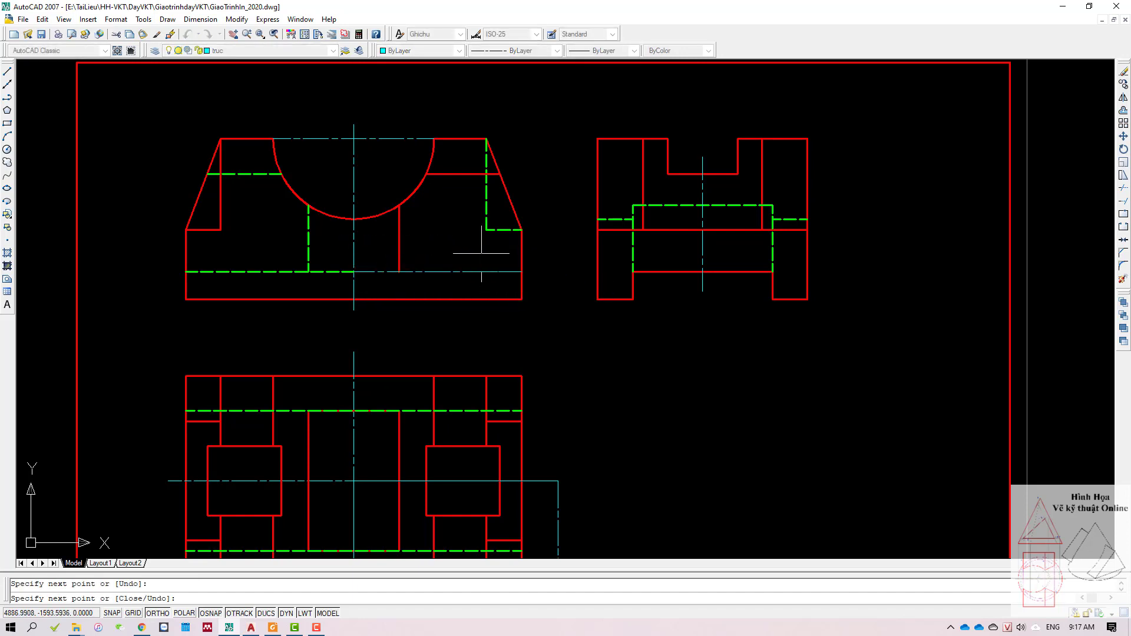
{"action": "key", "text": "Return"}
{"action": "left_click_drag", "start_coordinate": [512, 262], "coordinate": [429, 281]}
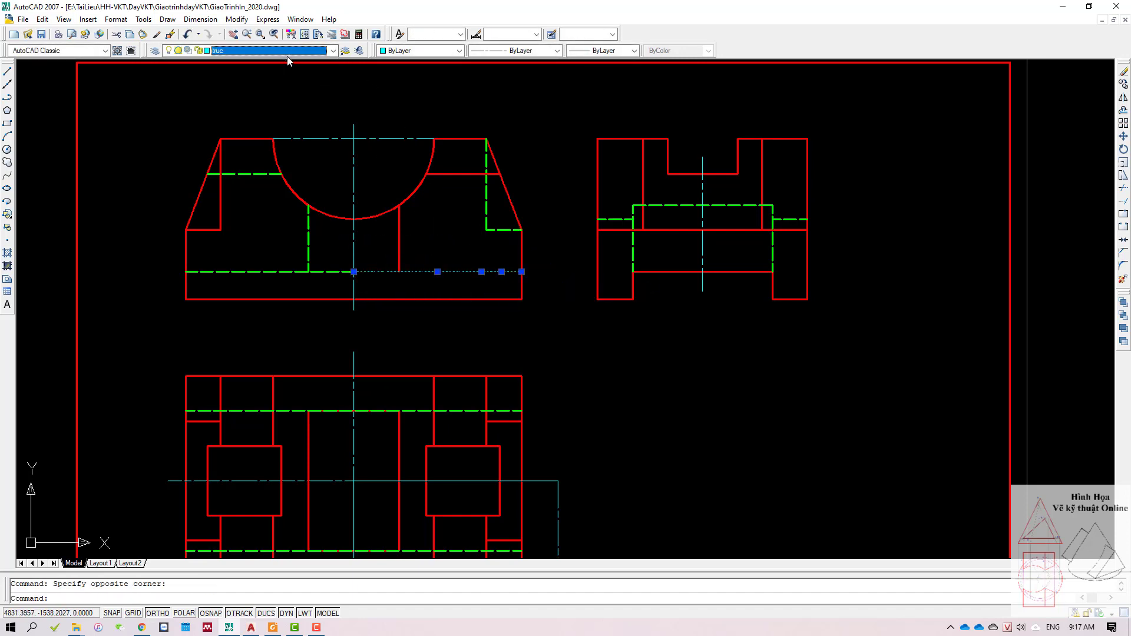
{"action": "left_click", "coordinate": [273, 118]}
{"action": "key", "text": "Escape"}
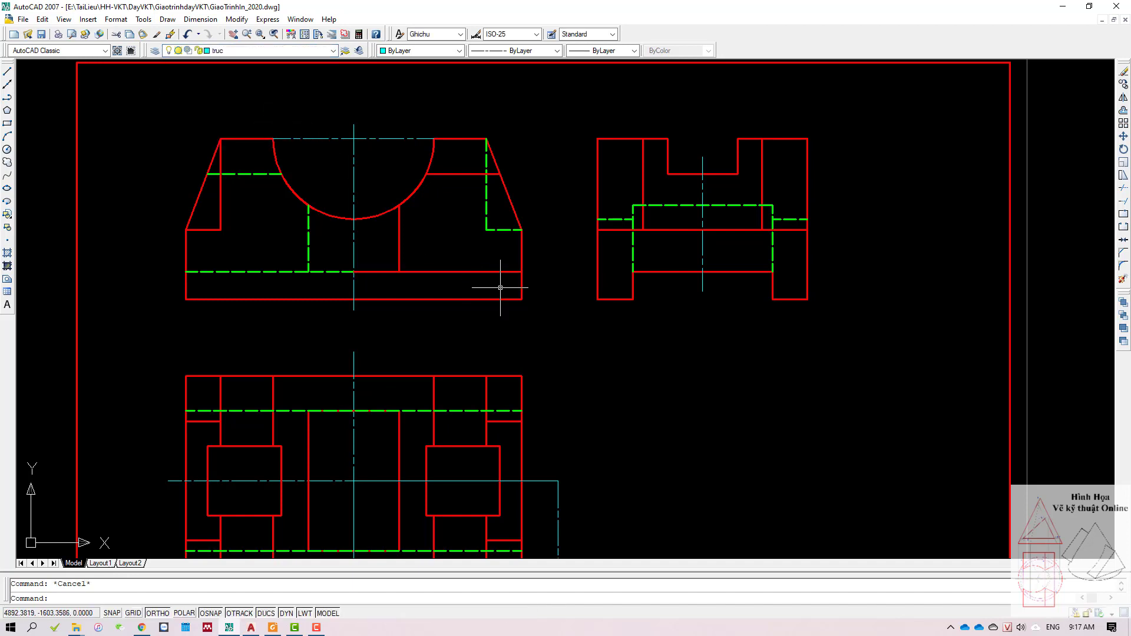
{"action": "middle_click_drag", "start_coordinate": [475, 271], "coordinate": [554, 261]}
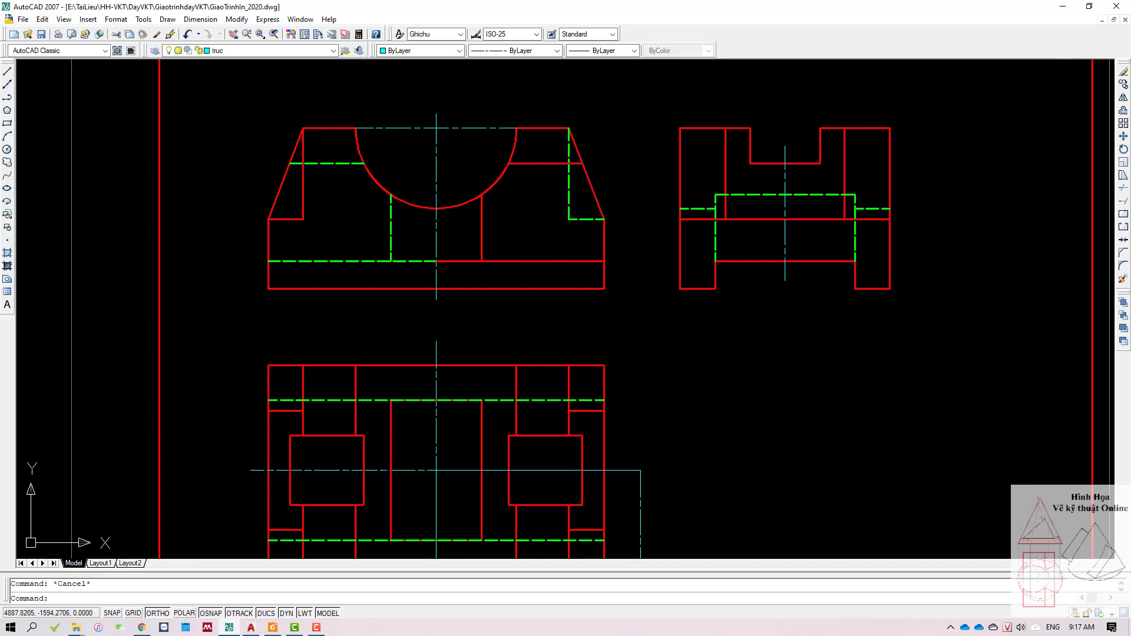
Step: Make hatch the current layer and start the HATCH command
{"action": "left_click", "coordinate": [307, 50]}
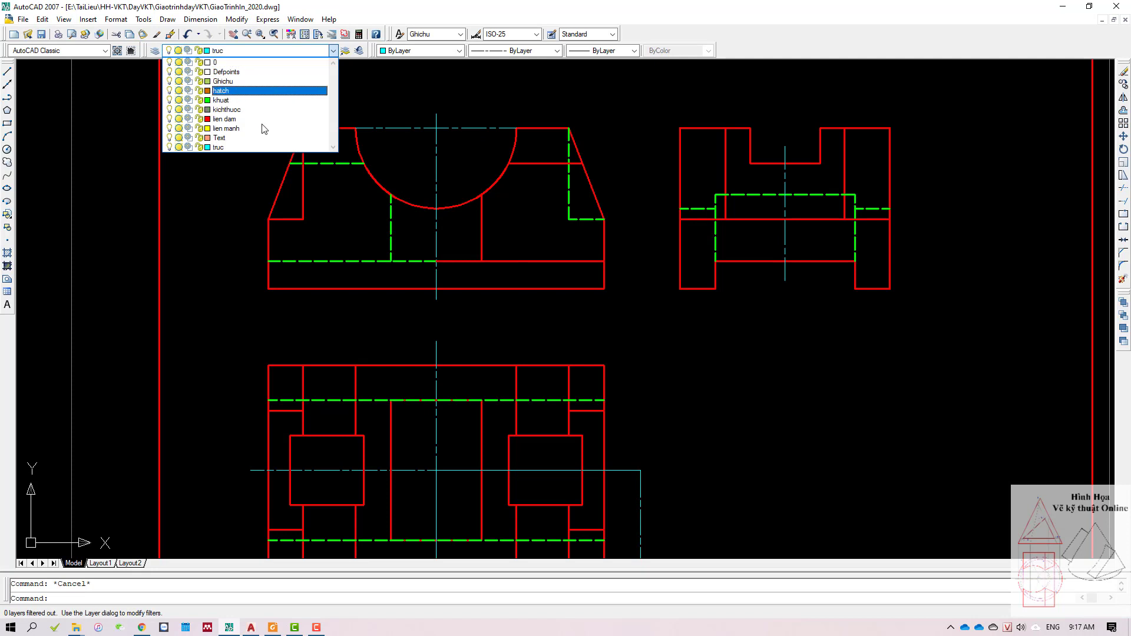
{"action": "left_click", "coordinate": [222, 90]}
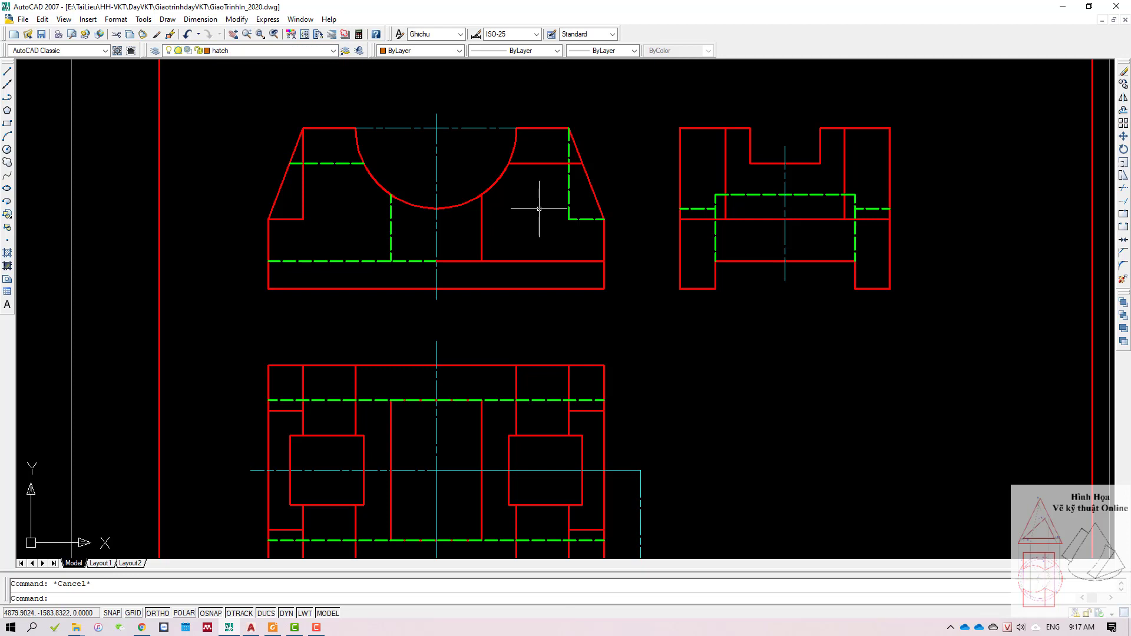
{"action": "type", "text": "h"}
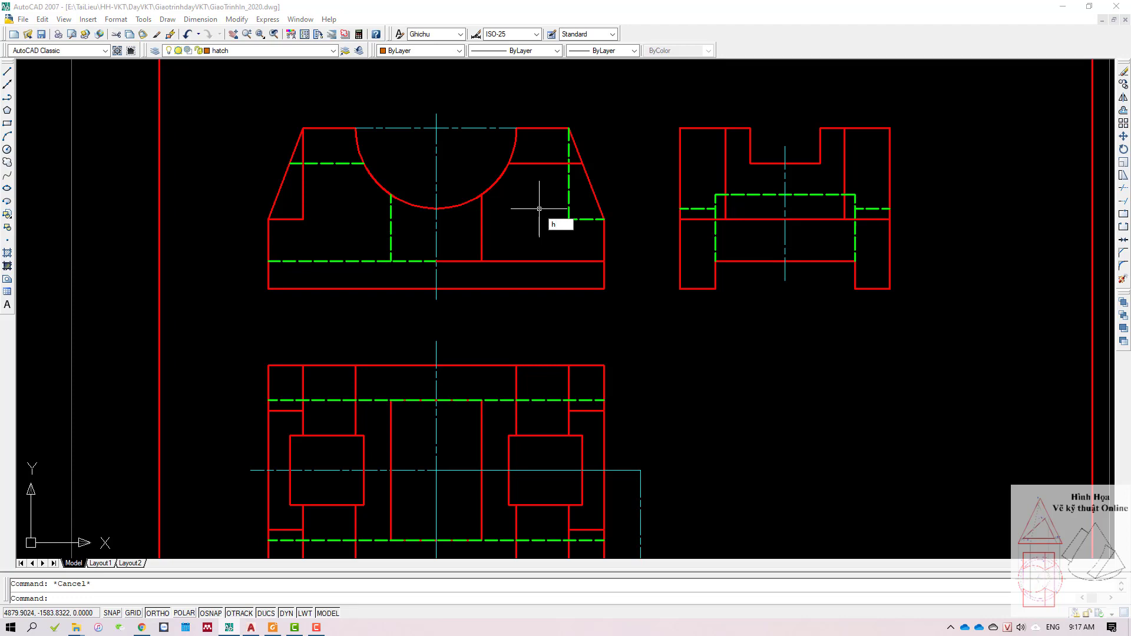
{"action": "key", "text": "Return"}
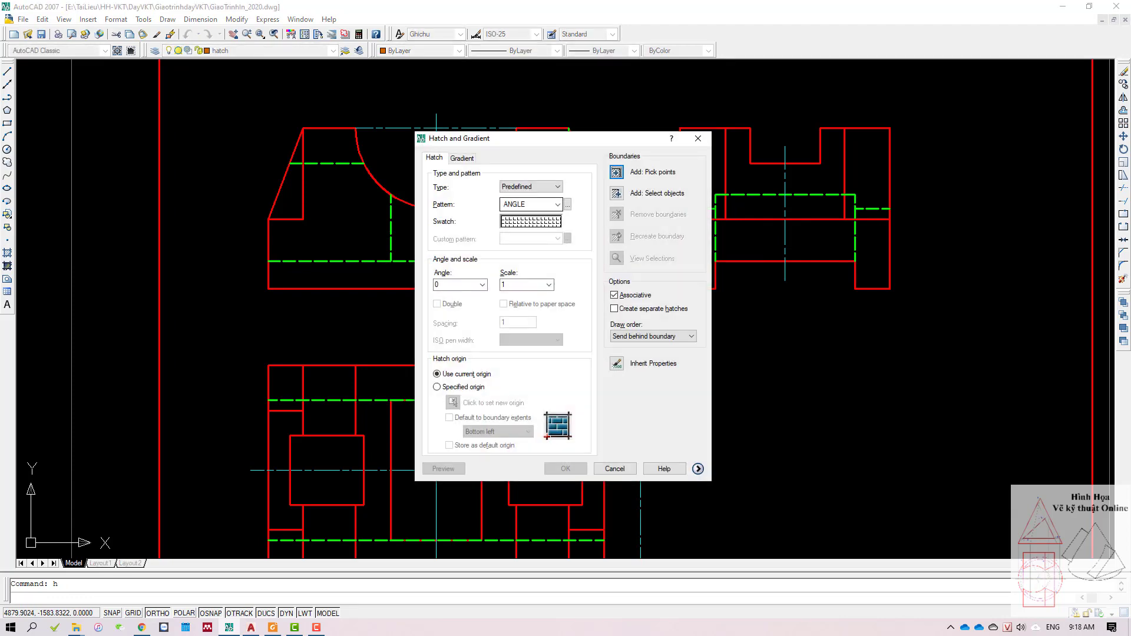
Step: Choose the ANSI31 pattern from the ANSI tab of the hatch pattern palette
{"action": "left_click", "coordinate": [537, 222]}
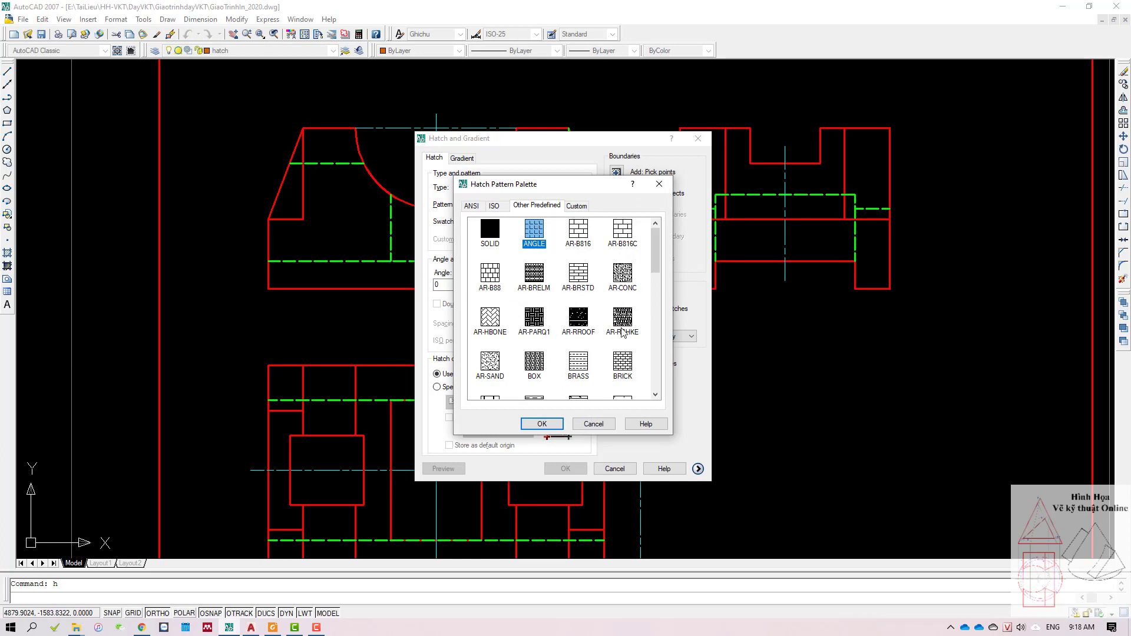
{"action": "left_click", "coordinate": [584, 425]}
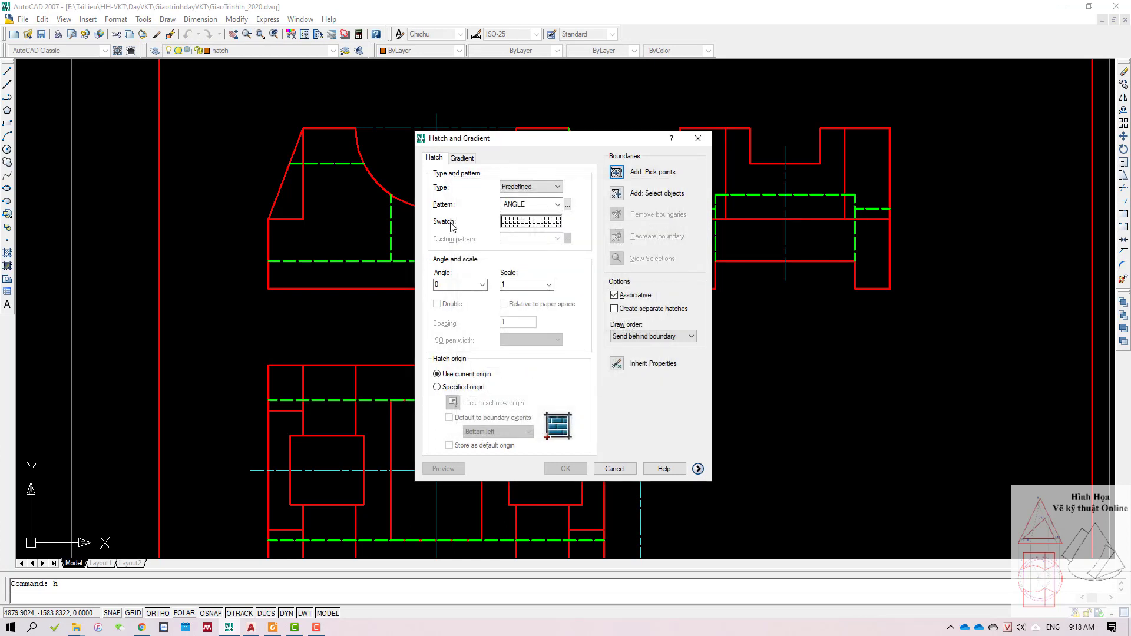
{"action": "left_click", "coordinate": [536, 221]}
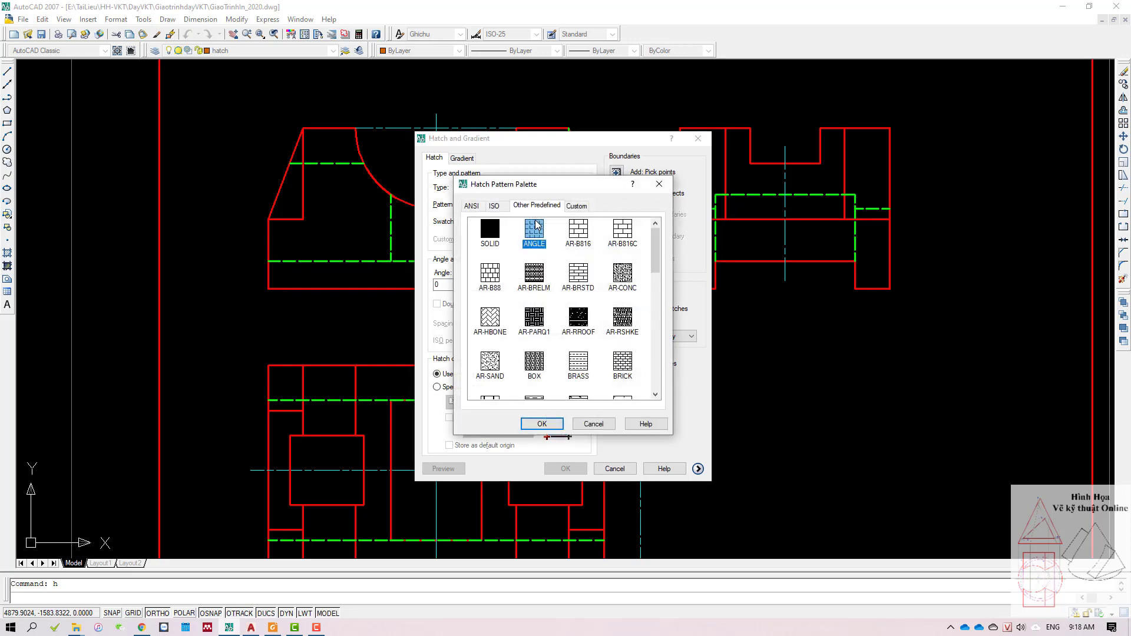
{"action": "left_click", "coordinate": [472, 205]}
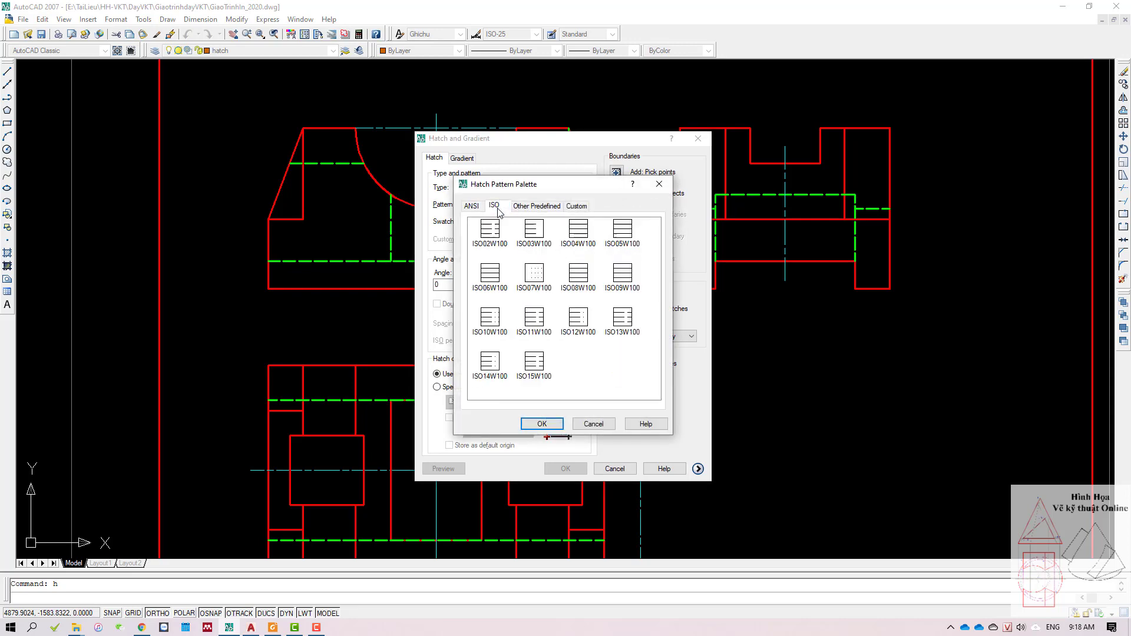
{"action": "left_click", "coordinate": [530, 207]}
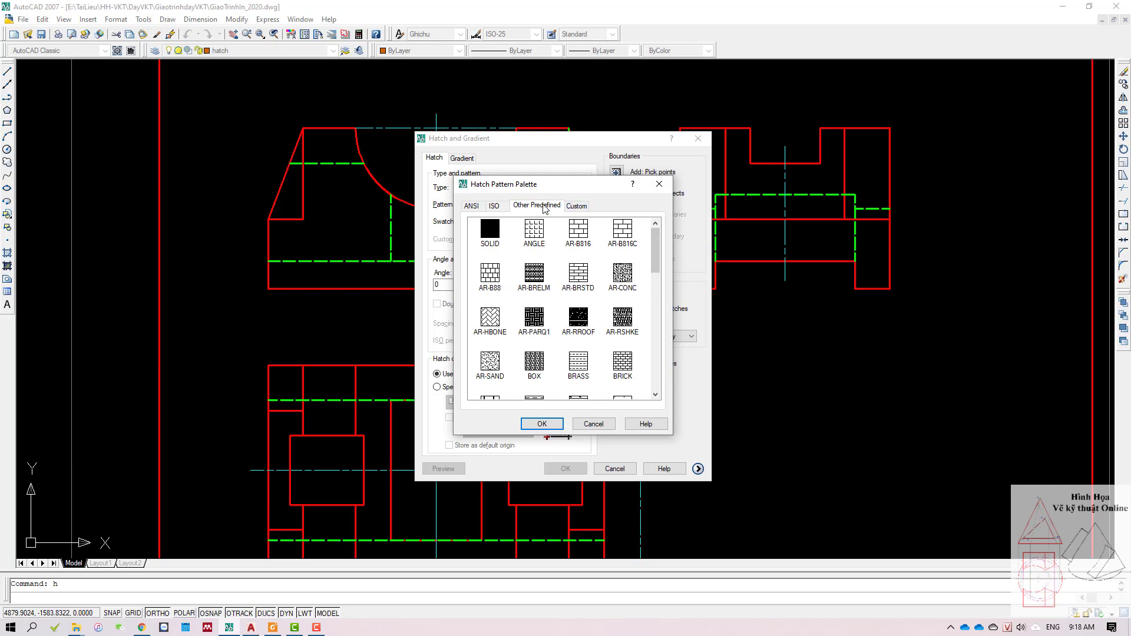
{"action": "mouse_move", "coordinate": [655, 236]}
{"action": "left_mouse_down"}
{"action": "mouse_move", "coordinate": [670, 273]}
{"action": "mouse_move", "coordinate": [666, 224]}
{"action": "left_mouse_up"}
{"action": "left_click", "coordinate": [473, 206]}
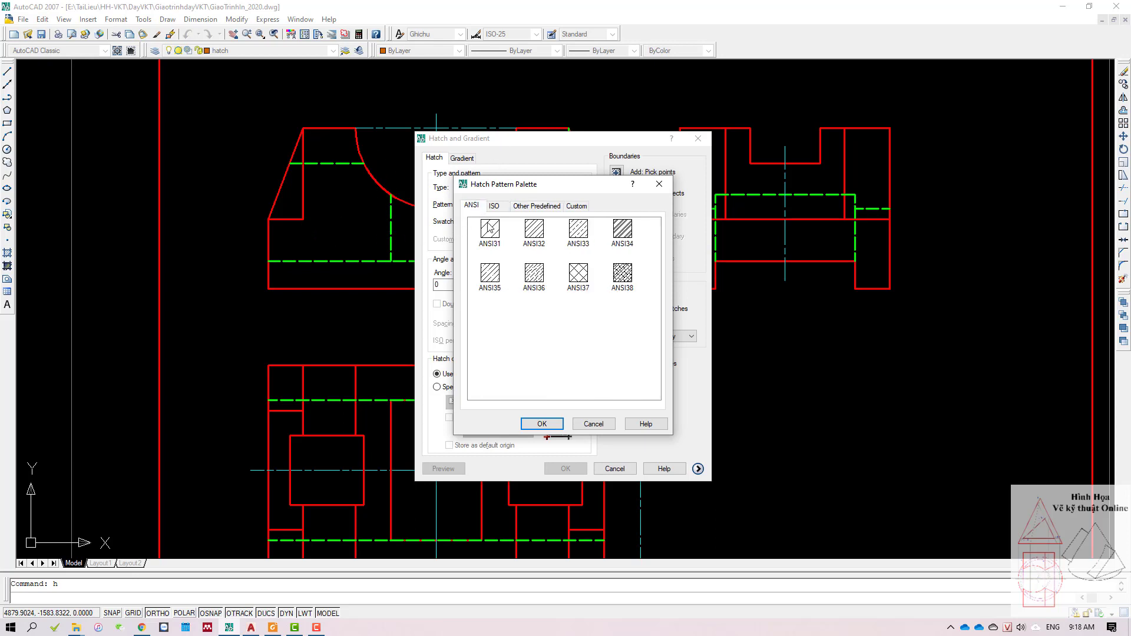
{"action": "left_click", "coordinate": [494, 234]}
{"action": "left_click", "coordinate": [540, 425]}
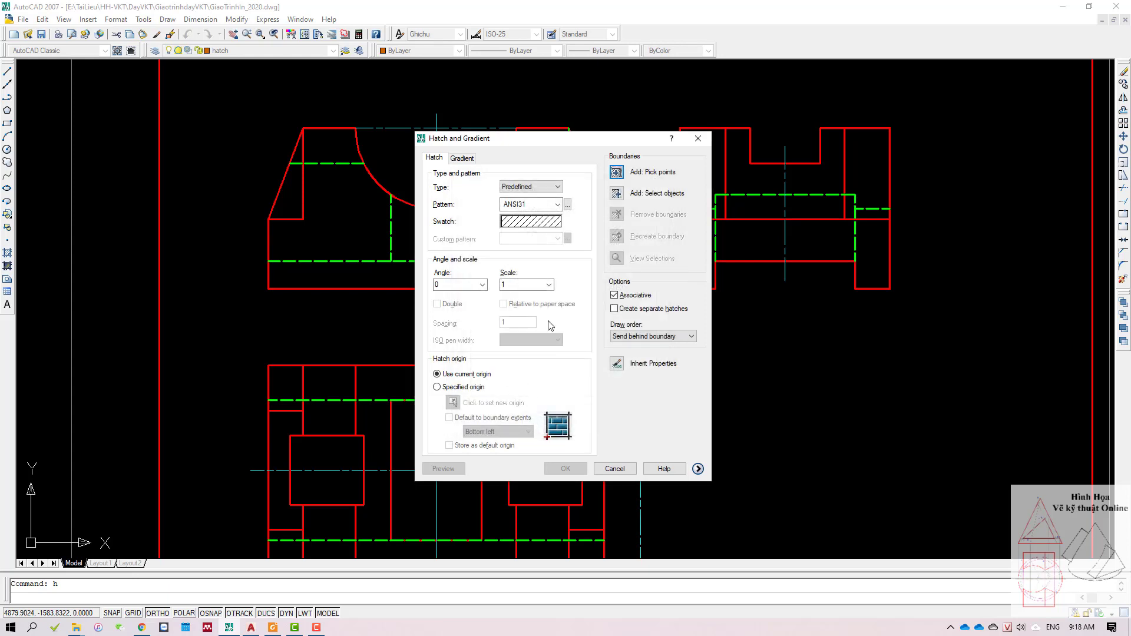
Step: Pick an internal point in the region right of the arc in the front view
{"action": "left_click", "coordinate": [618, 177]}
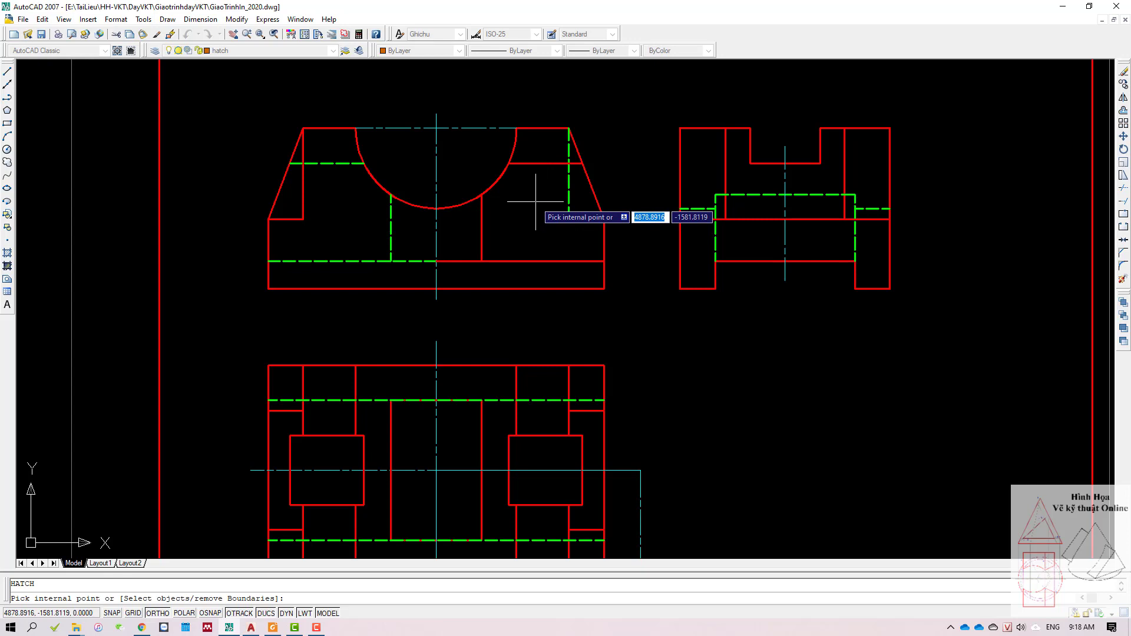
{"action": "left_click", "coordinate": [536, 202]}
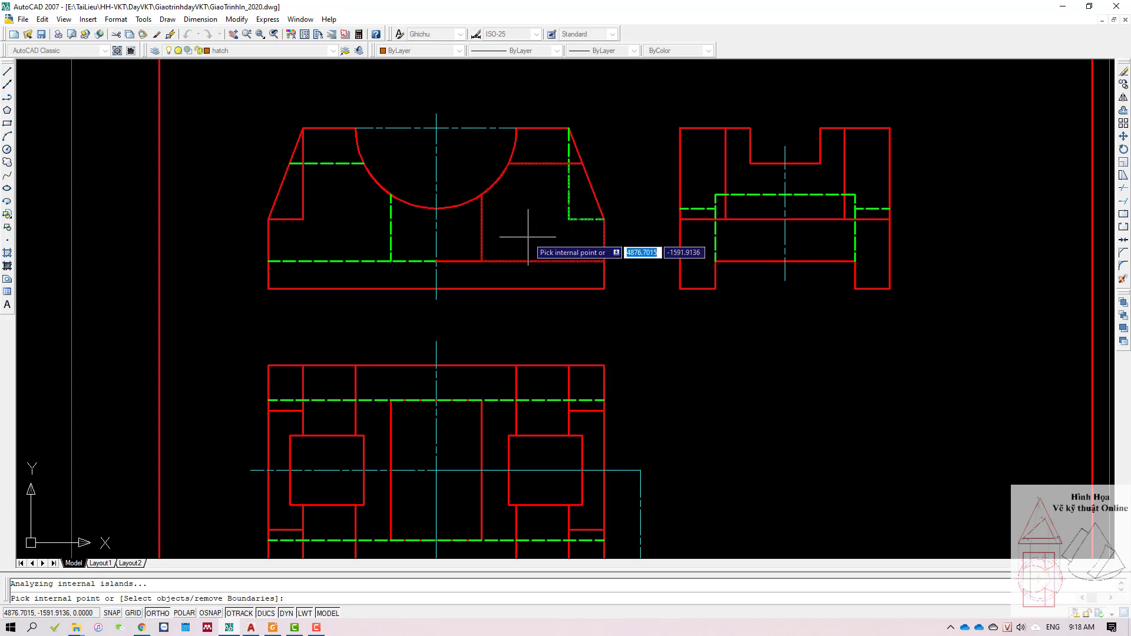
{"action": "scroll", "coordinate": [528, 194], "scroll_direction": "up", "scroll_amount": 1}
{"action": "scroll", "coordinate": [525, 190], "scroll_direction": "up", "scroll_amount": 1}
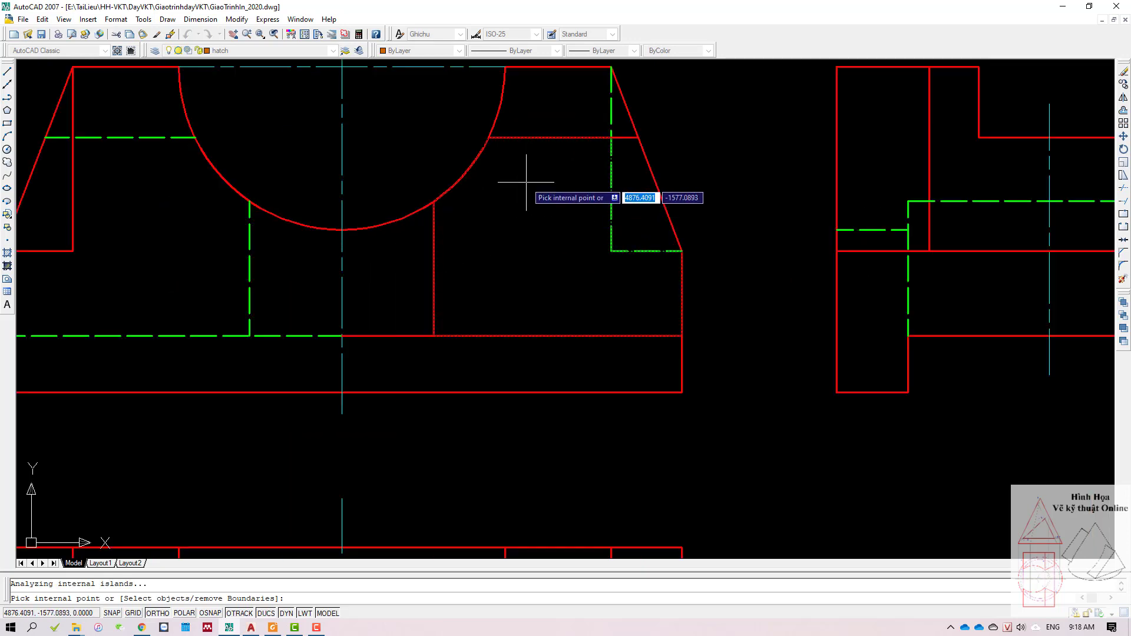
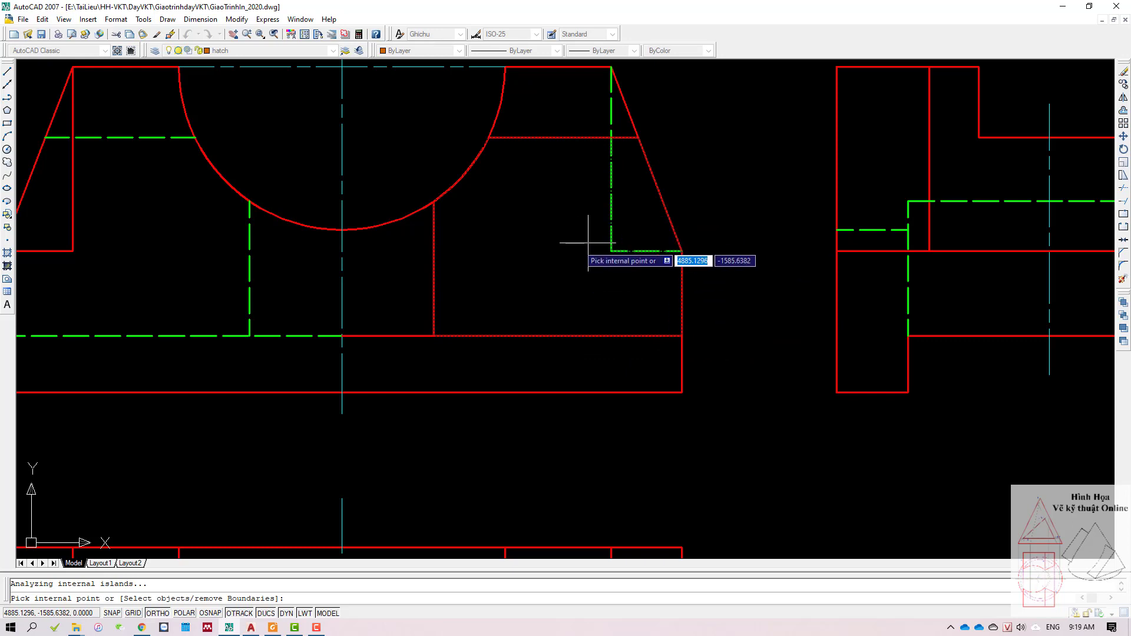
Step: Preview the ANSI31 hatch, reduce its scale, and apply it to the front view's sectioned right half
{"action": "key", "text": "Return"}
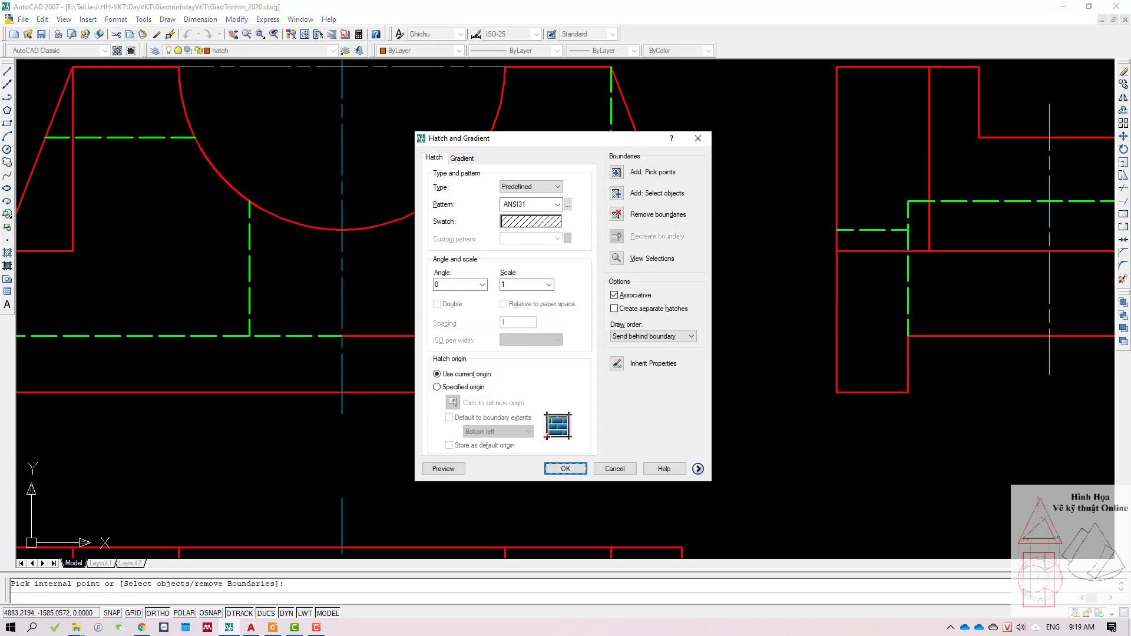
{"action": "left_click", "coordinate": [444, 469]}
{"action": "scroll", "coordinate": [450, 456], "scroll_direction": "down", "scroll_amount": 3}
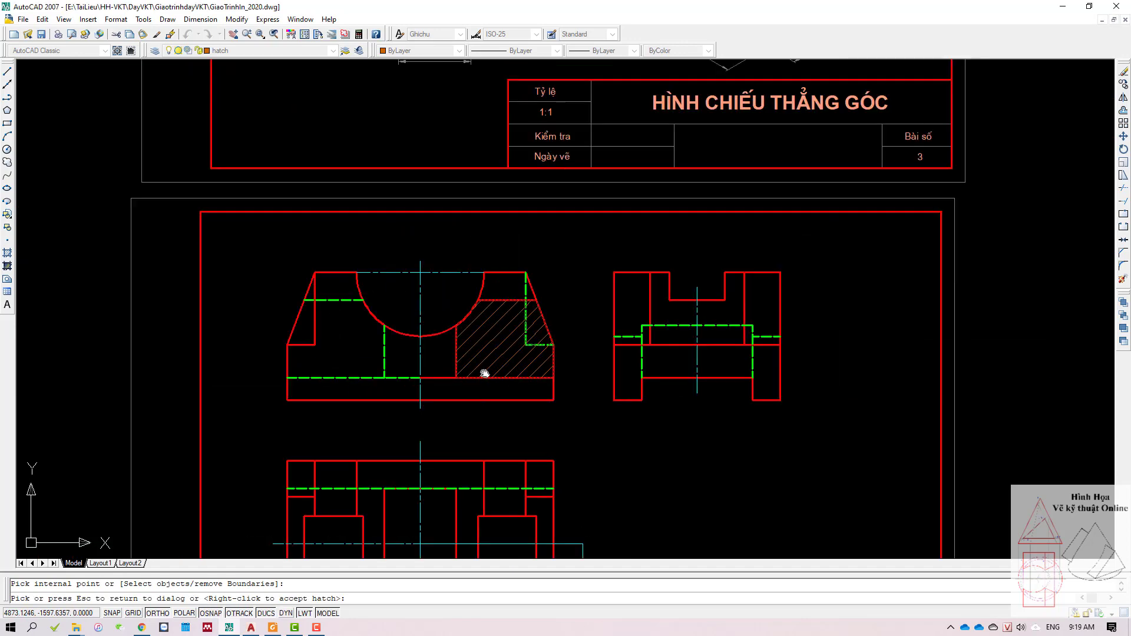
{"action": "scroll", "coordinate": [480, 375], "scroll_direction": "up", "scroll_amount": 2}
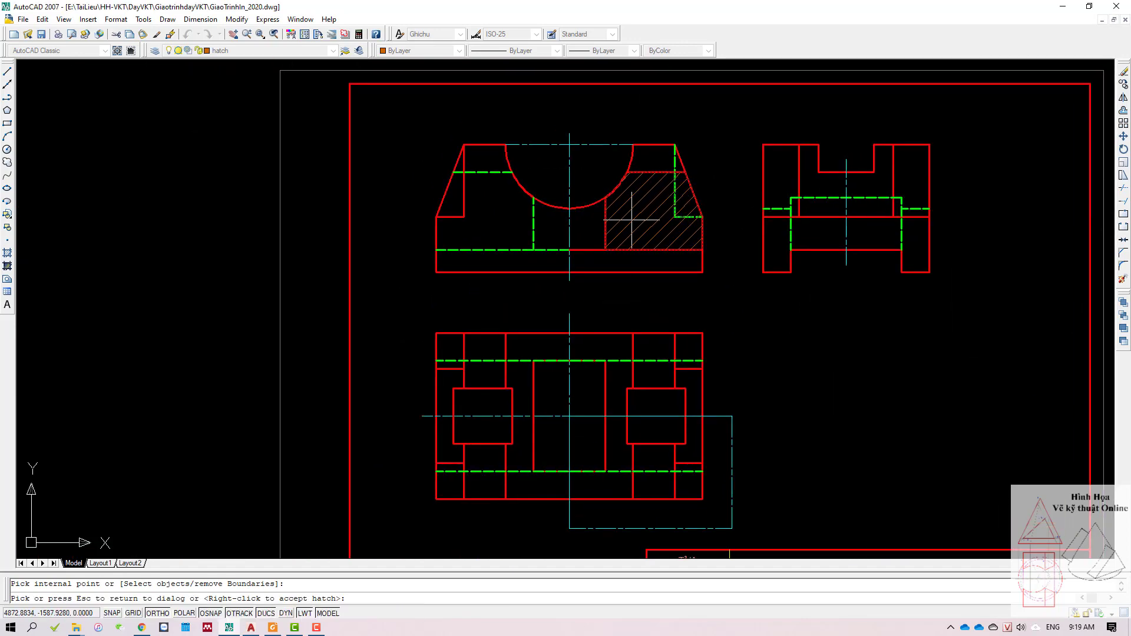
{"action": "scroll", "coordinate": [672, 213], "scroll_direction": "up", "scroll_amount": 3}
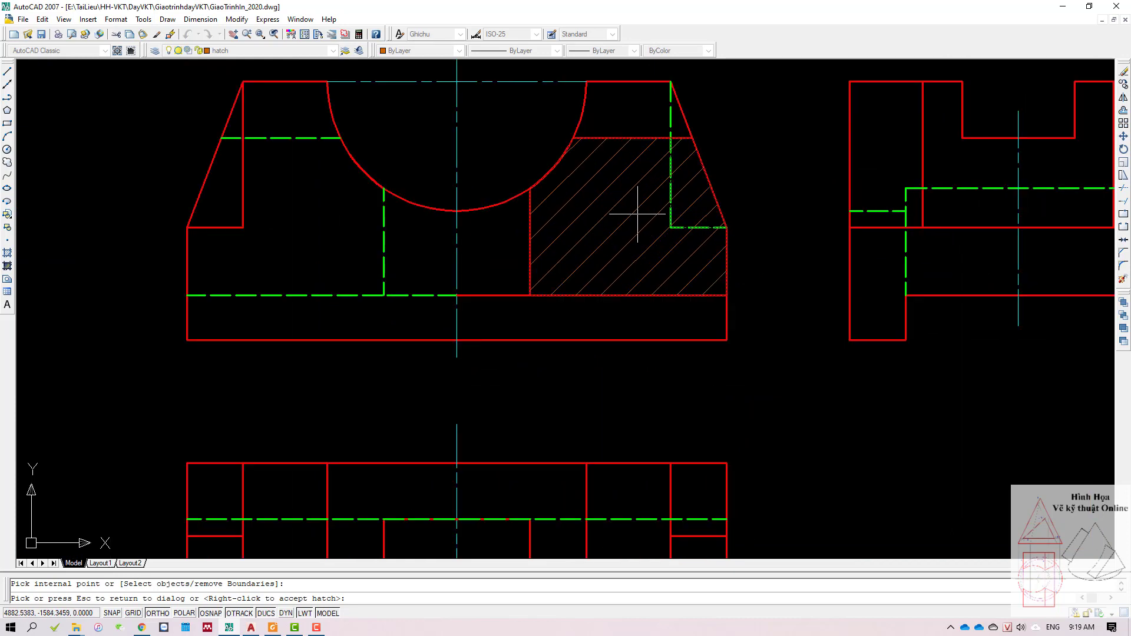
{"action": "key", "text": "Escape"}
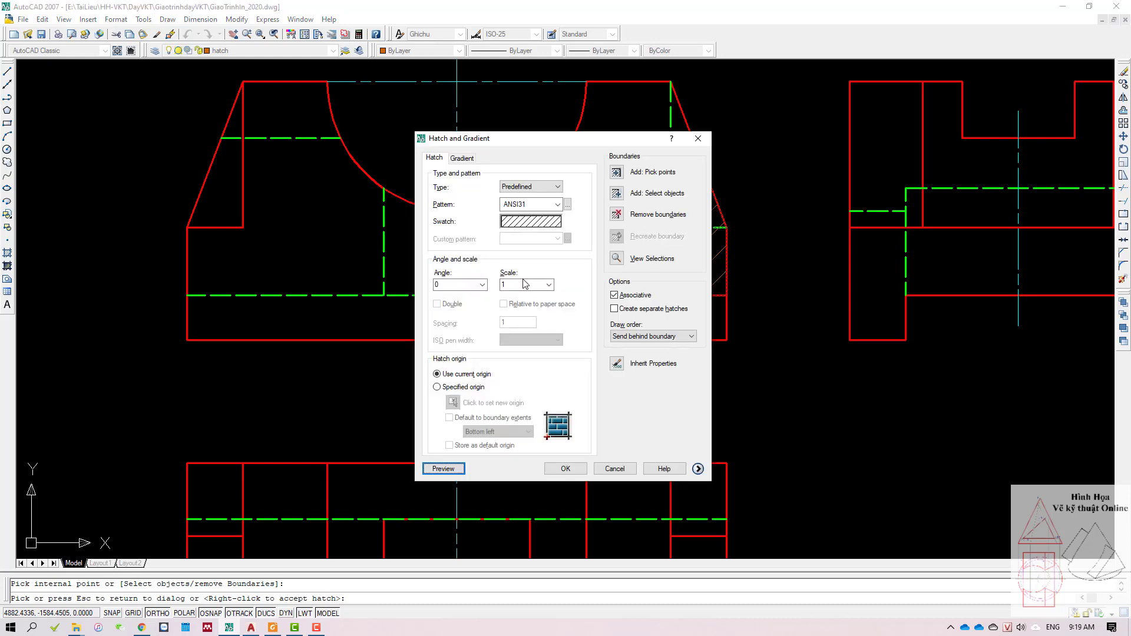
{"action": "double_click", "coordinate": [519, 287]}
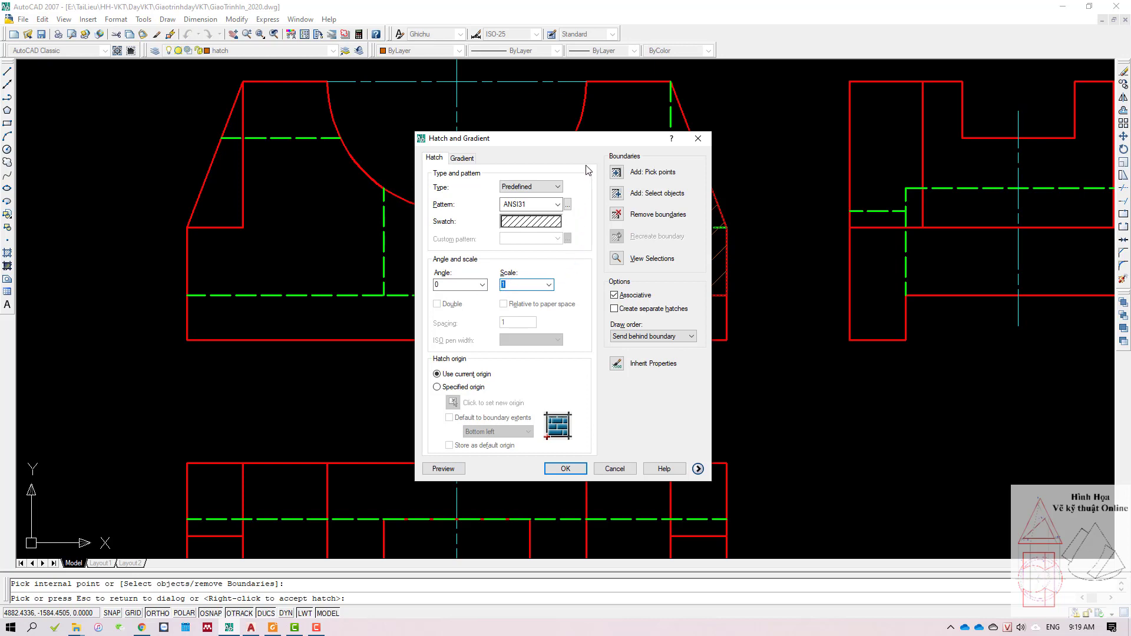
{"action": "left_click_drag", "start_coordinate": [594, 147], "coordinate": [433, 121]}
{"action": "type", "text": "0.7"}
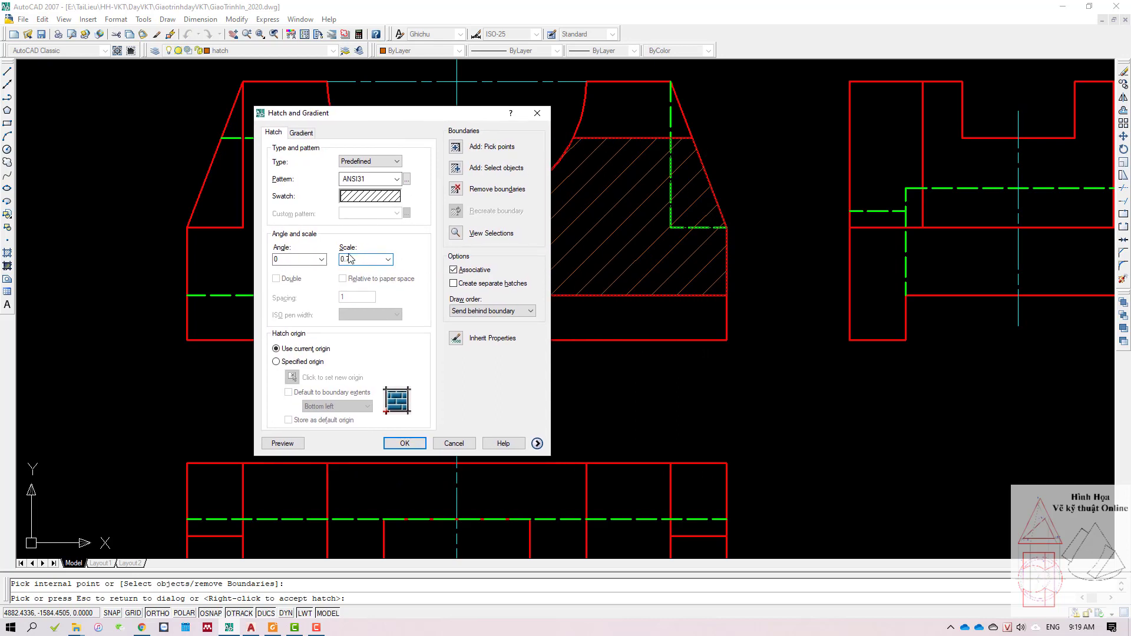
{"action": "left_click", "coordinate": [283, 443]}
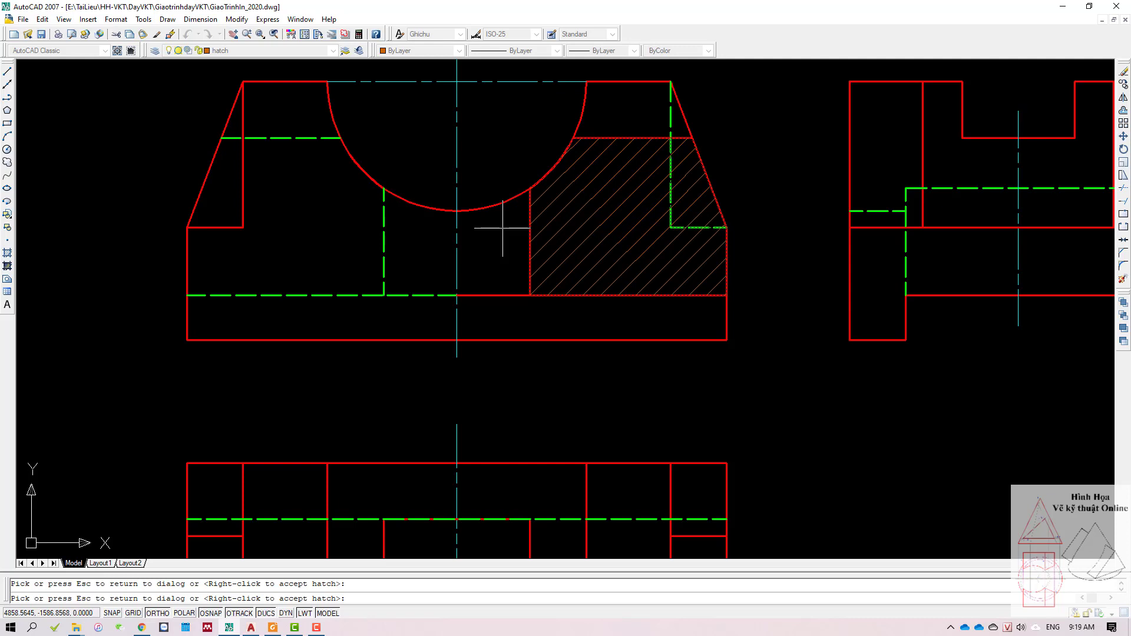
{"action": "right_click", "coordinate": [502, 228]}
Step: Check the new hatch by selecting it, then clear the selection and pan the drawing right
{"action": "left_click", "coordinate": [591, 209]}
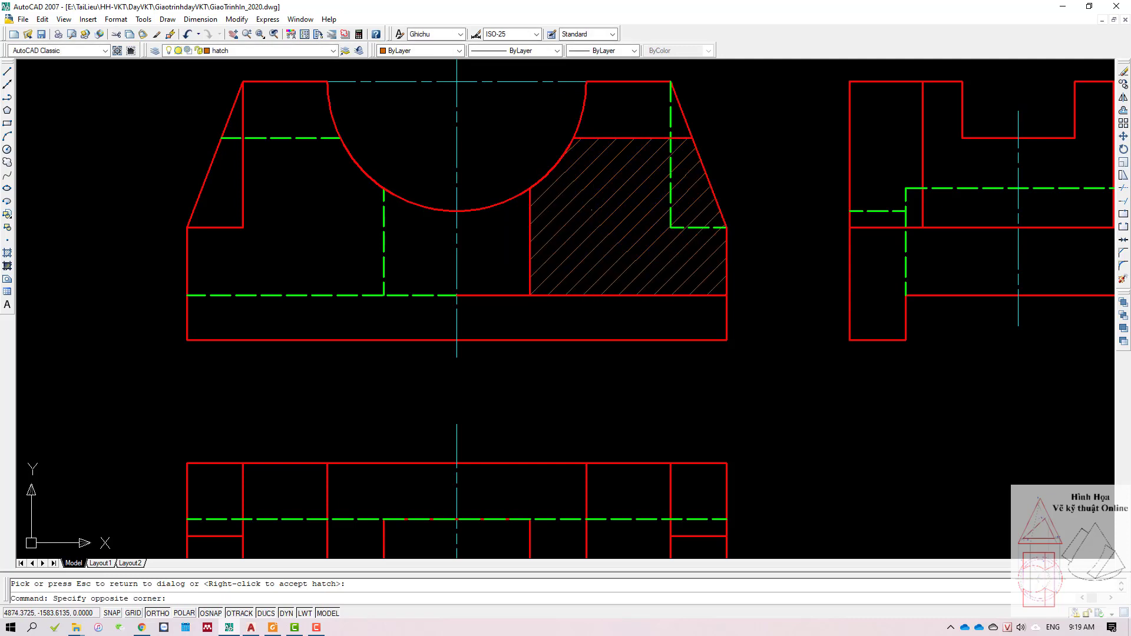
{"action": "left_click", "coordinate": [580, 235]}
{"action": "scroll", "coordinate": [581, 235], "scroll_direction": "down", "scroll_amount": 4}
{"action": "scroll", "coordinate": [636, 389], "scroll_direction": "up", "scroll_amount": 2}
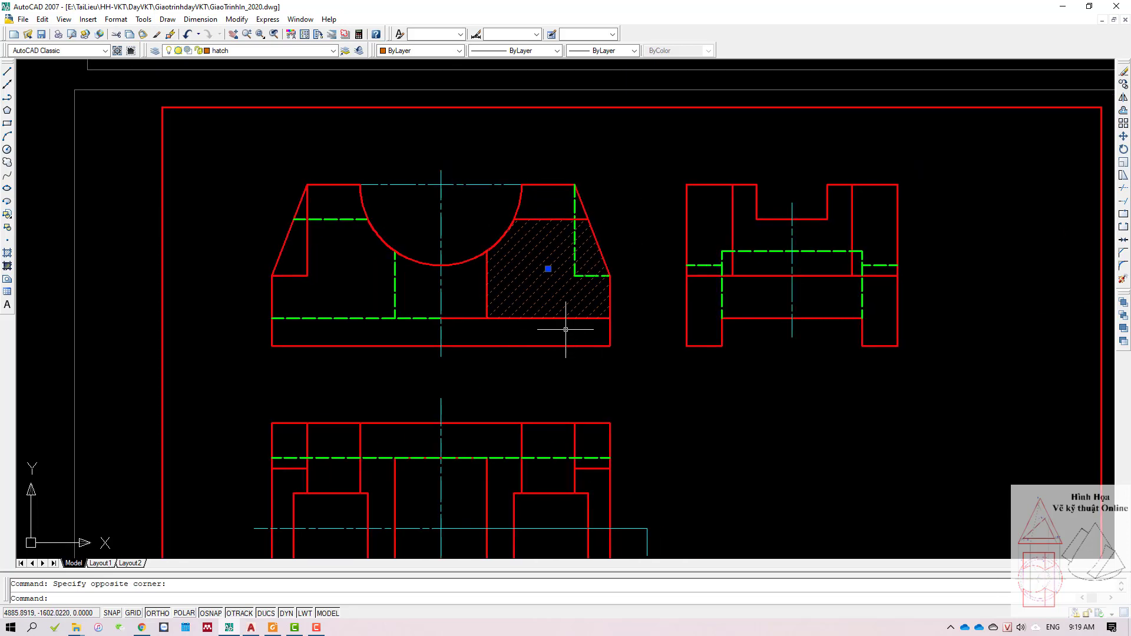
{"action": "key", "text": "Escape"}
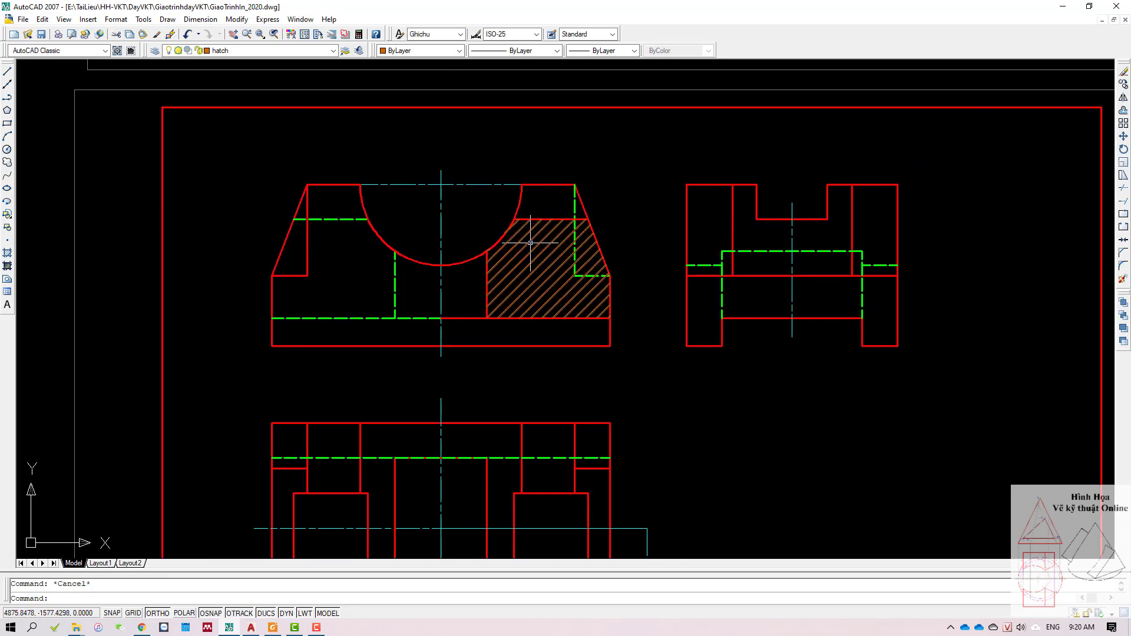
{"action": "left_click", "coordinate": [543, 249]}
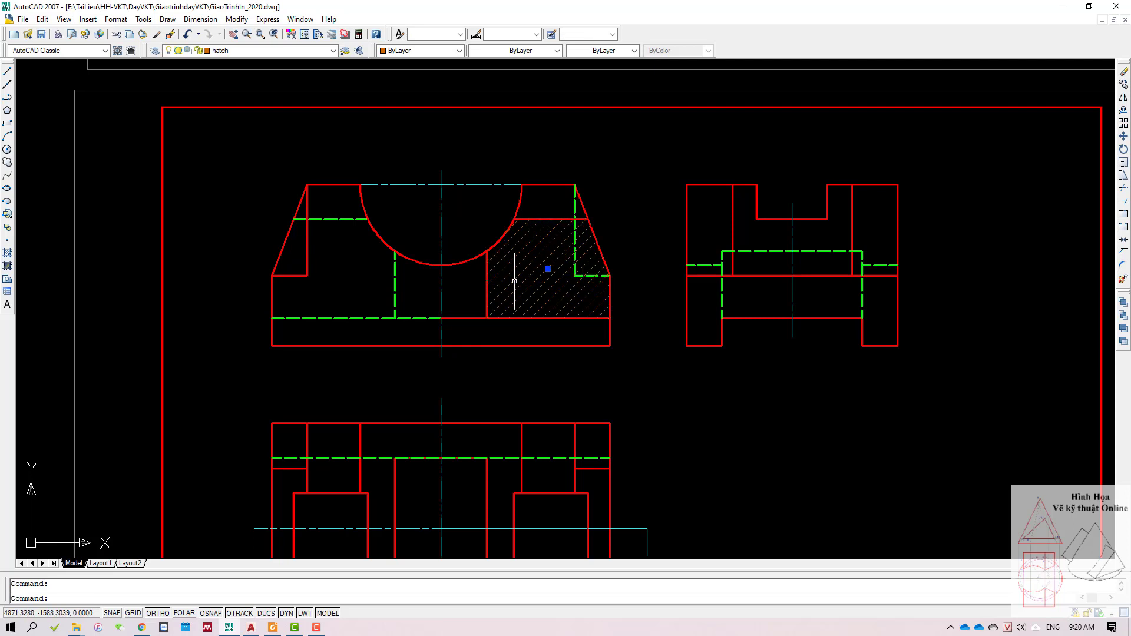
{"action": "key", "text": "Escape"}
{"action": "middle_click_drag", "start_coordinate": [467, 329], "coordinate": [581, 338]}
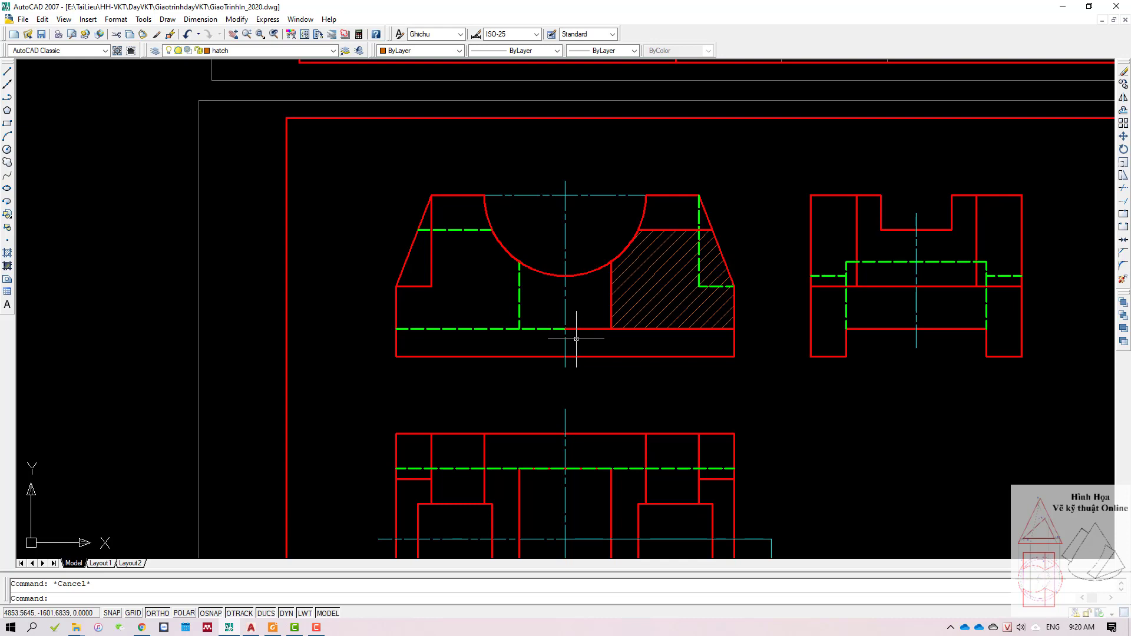
Step: Erase the vertical, upper and bottom hidden lines from the front view's left half
{"action": "left_click", "coordinate": [528, 283]}
{"action": "left_click", "coordinate": [501, 301]}
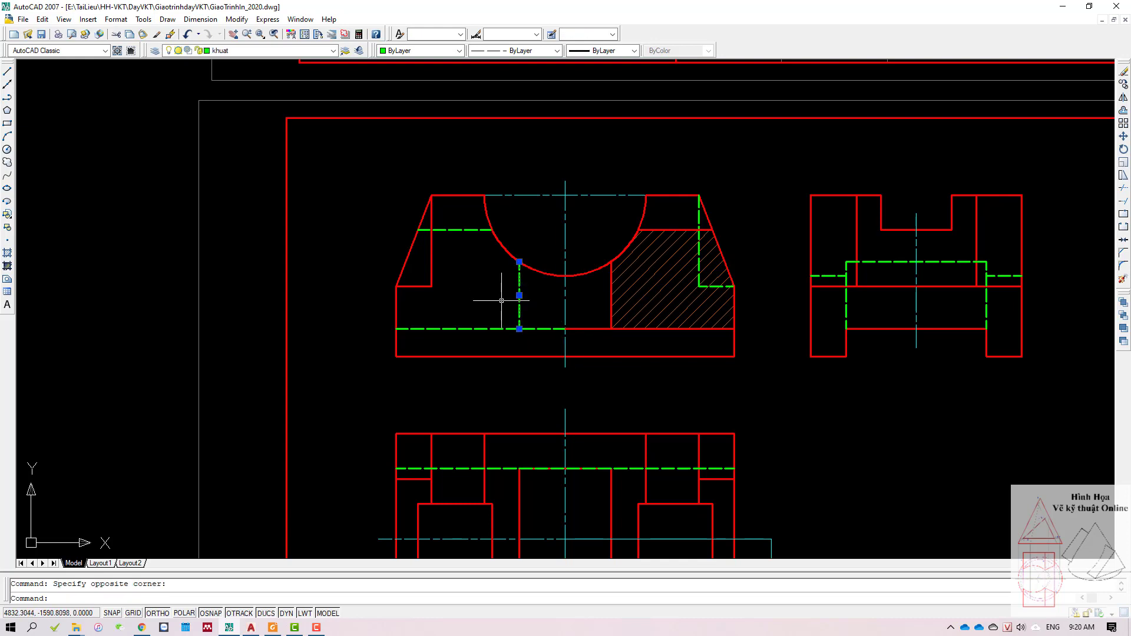
{"action": "left_click", "coordinate": [472, 220]}
{"action": "left_click", "coordinate": [448, 246]}
{"action": "left_click", "coordinate": [540, 326]}
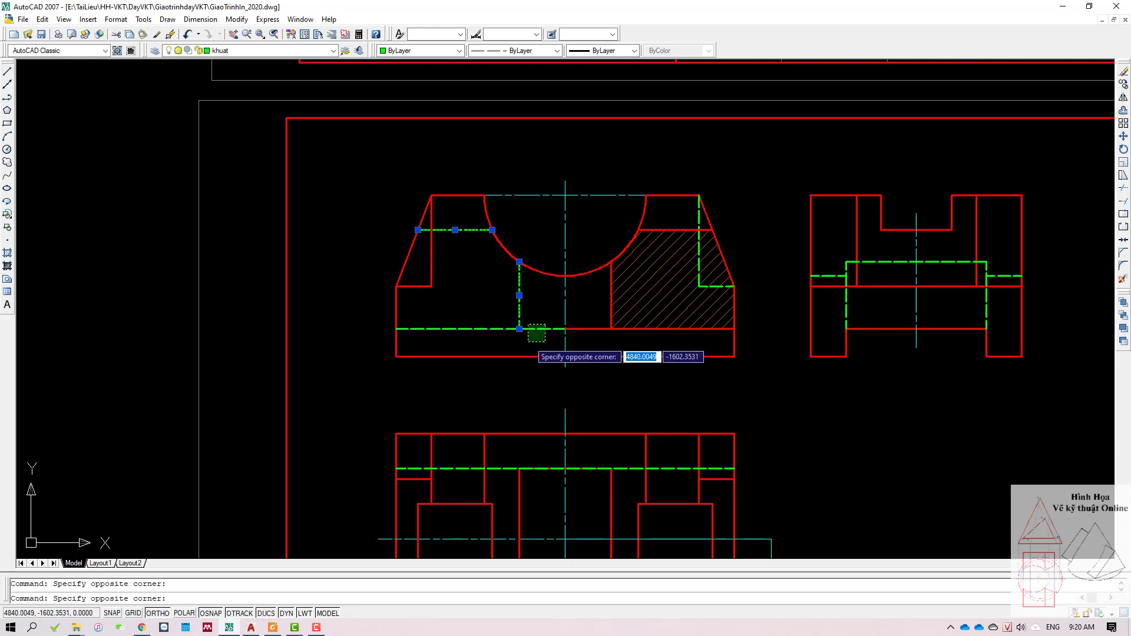
{"action": "left_click", "coordinate": [525, 339]}
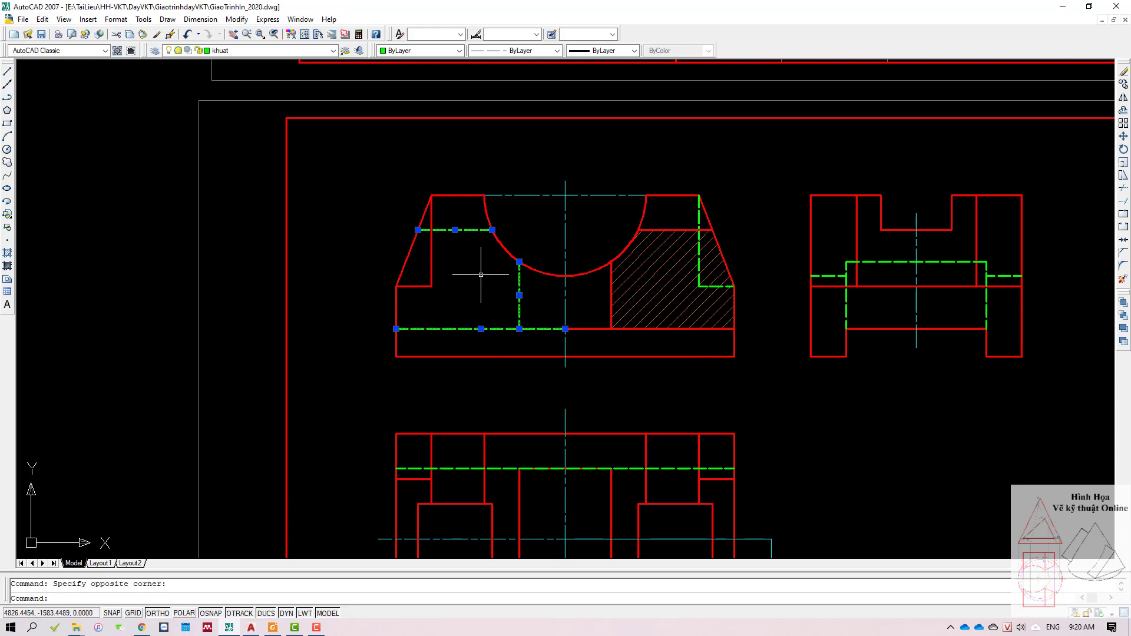
{"action": "type", "text": "e"}
{"action": "key", "text": "Return"}
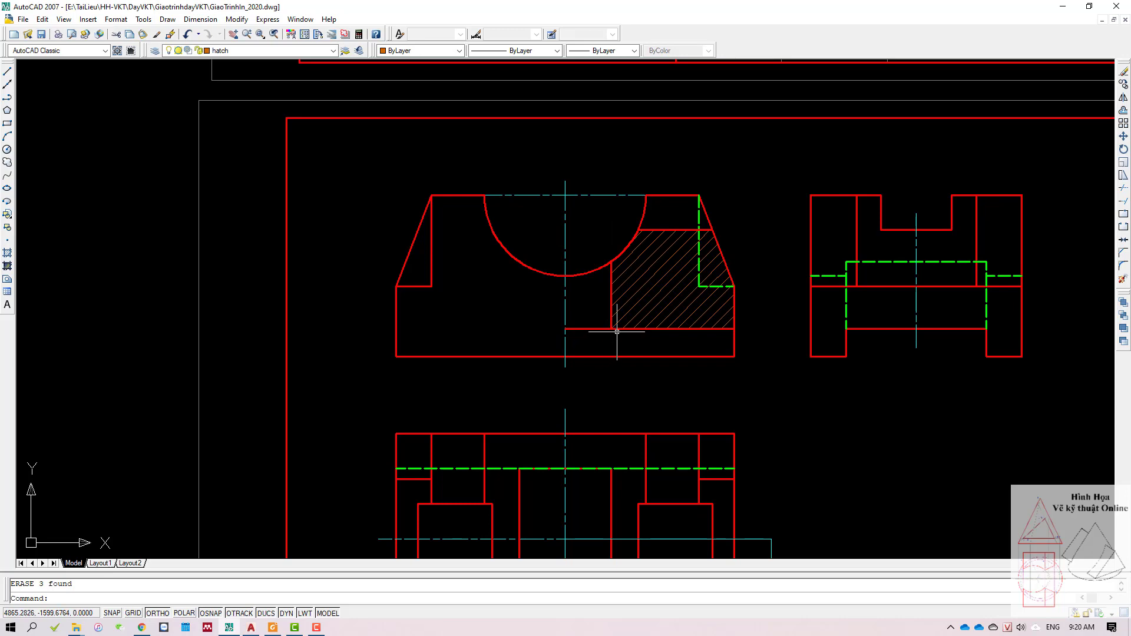
Step: Delete the side view's vertical centre line and the top view's cyan dashed outline
{"action": "scroll", "coordinate": [617, 332], "scroll_direction": "down", "scroll_amount": 1}
{"action": "scroll", "coordinate": [616, 327], "scroll_direction": "down", "scroll_amount": 2}
{"action": "scroll", "coordinate": [613, 321], "scroll_direction": "up", "scroll_amount": 4}
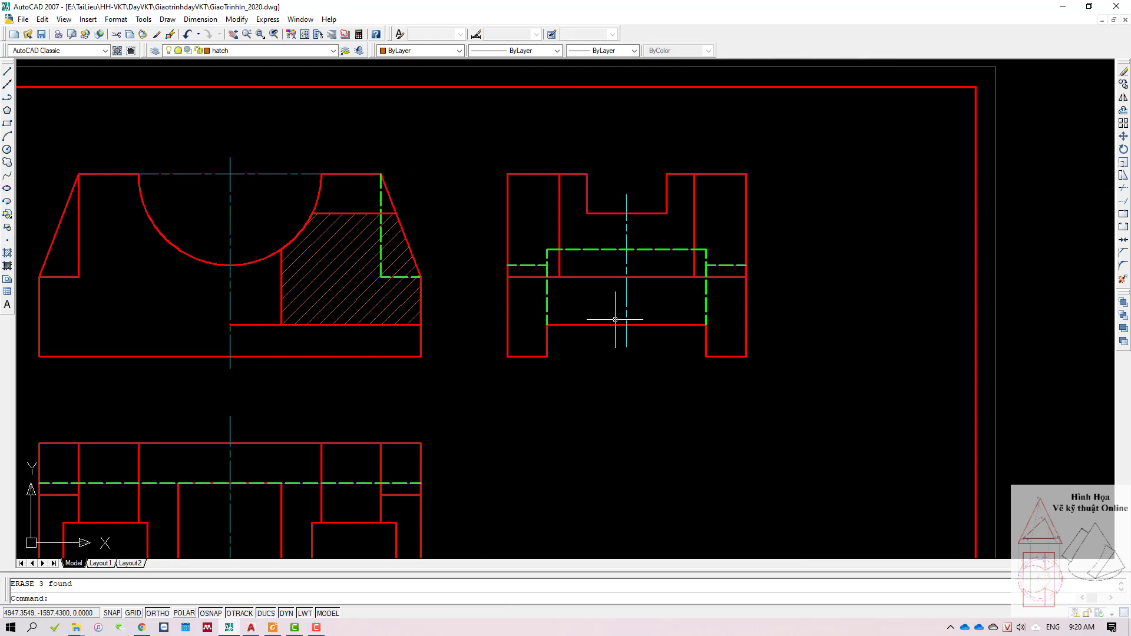
{"action": "left_click", "coordinate": [631, 309]}
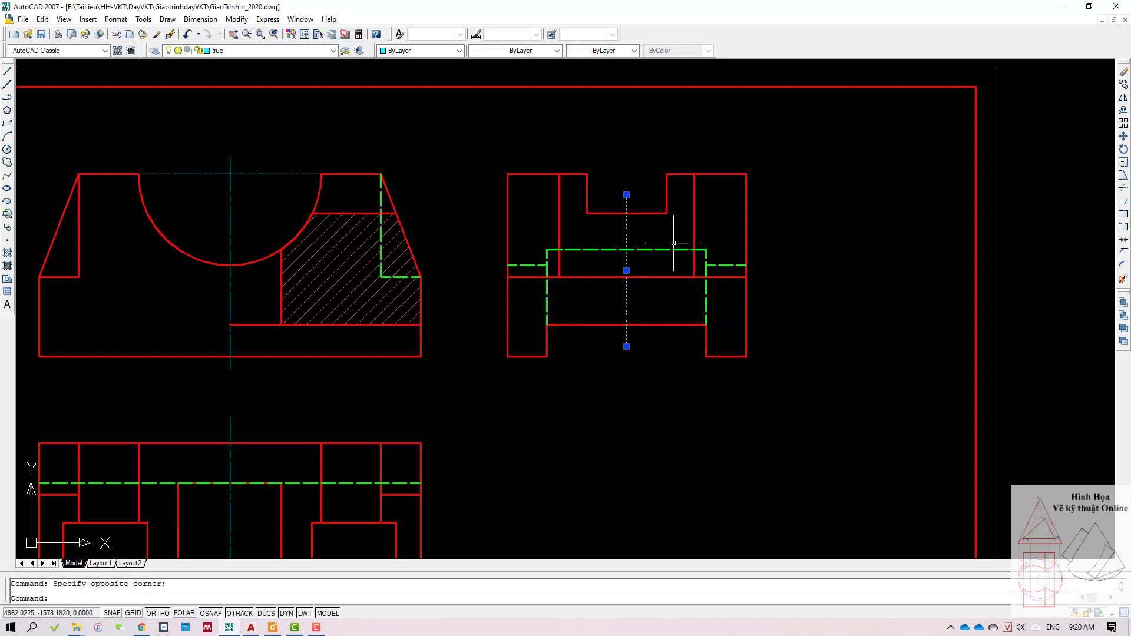
{"action": "scroll", "coordinate": [673, 243], "scroll_direction": "down", "scroll_amount": 2}
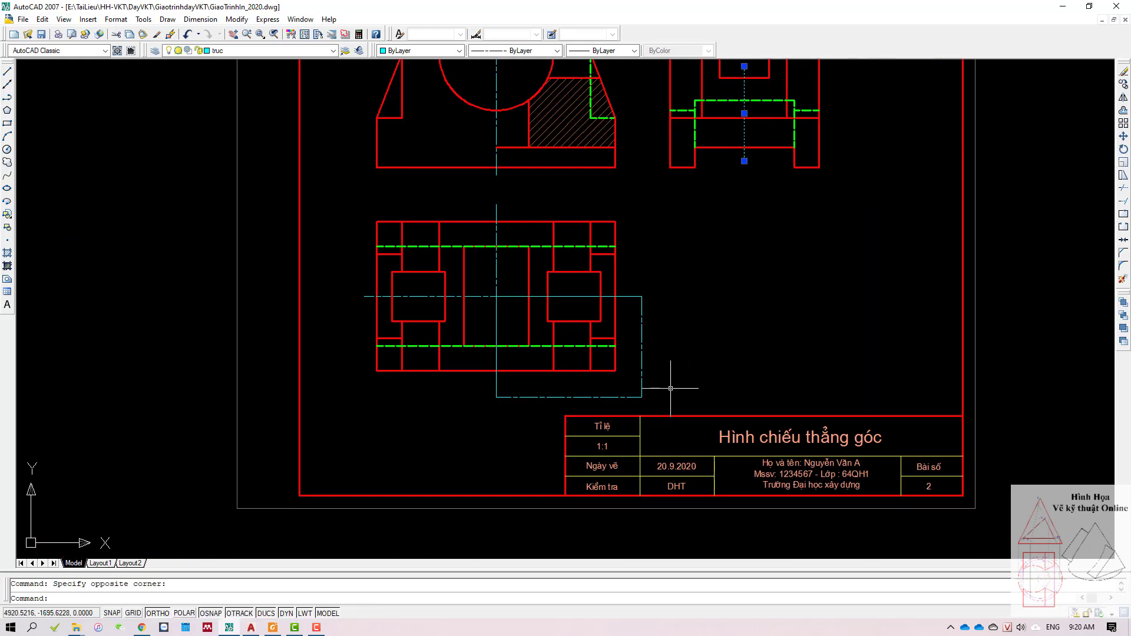
{"action": "left_click", "coordinate": [628, 393]}
{"action": "key", "text": "Delete"}
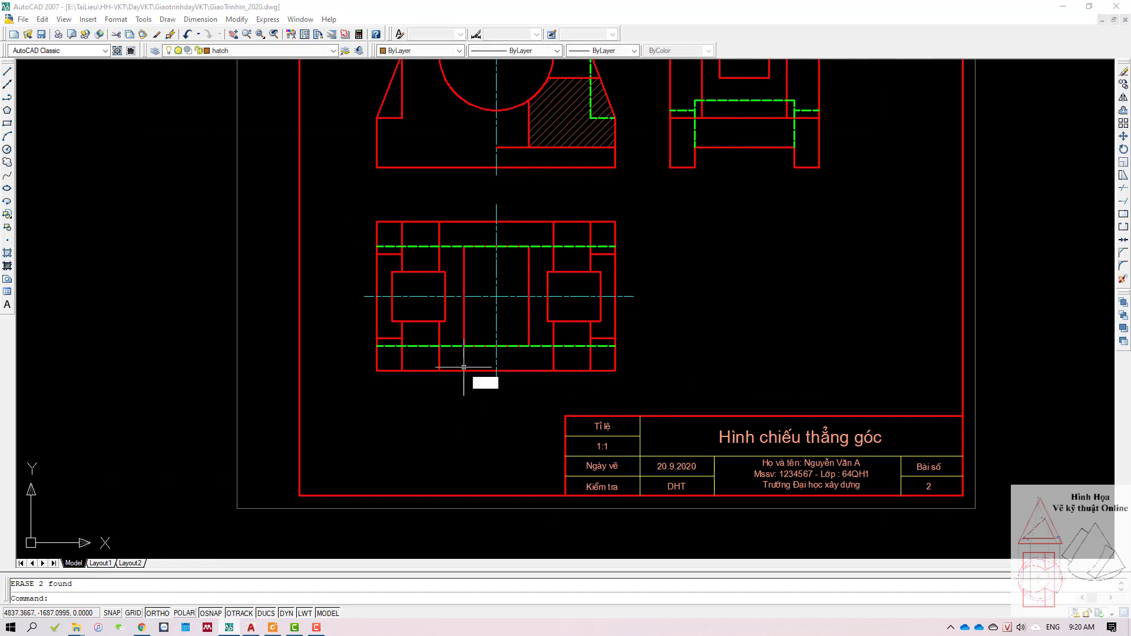
Step: Draw a rectangle from the centre line's left end to below the top view
{"action": "type", "text": "rec"}
{"action": "key", "text": "Return"}
{"action": "left_click", "coordinate": [364, 296]}
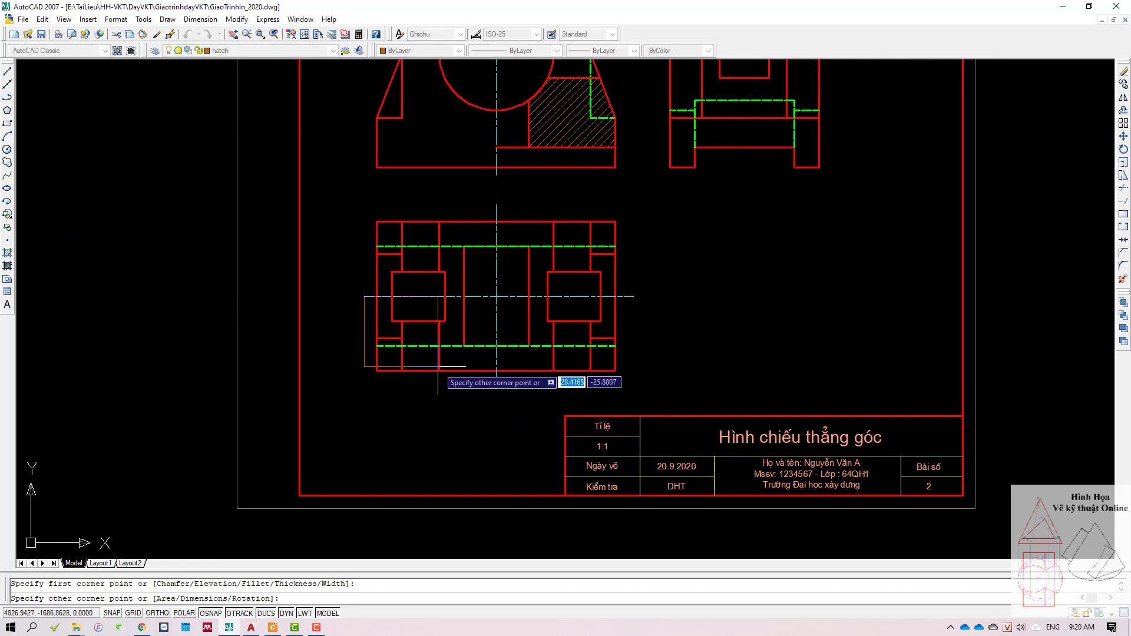
{"action": "left_click", "coordinate": [490, 408]}
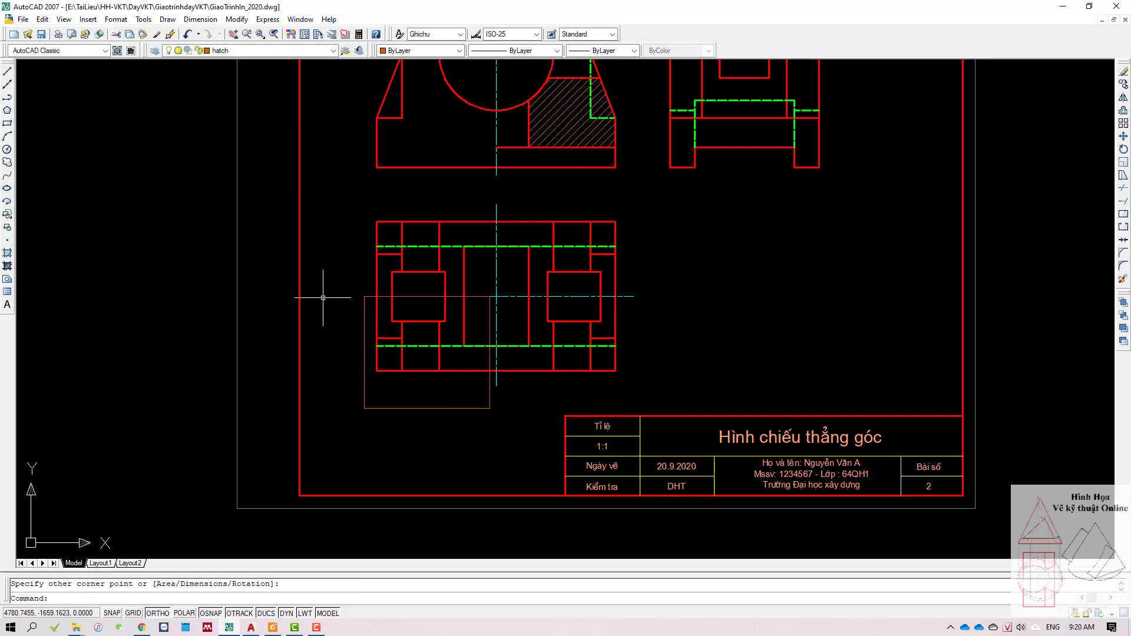
Step: Draw a short arrow line to the left of the top view near the rectangle corner
{"action": "type", "text": "l"}
{"action": "key", "text": "Return"}
{"action": "left_click", "coordinate": [344, 299]}
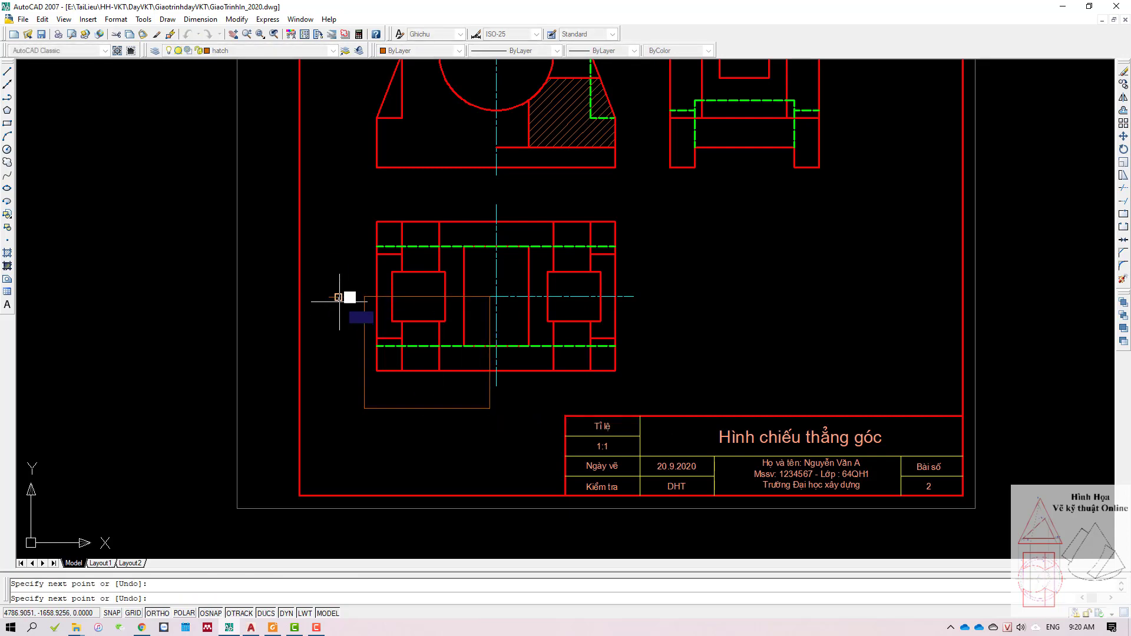
{"action": "scroll", "coordinate": [342, 304], "scroll_direction": "up", "scroll_amount": 3}
{"action": "key", "text": "Return"}
{"action": "key", "text": "Return"}
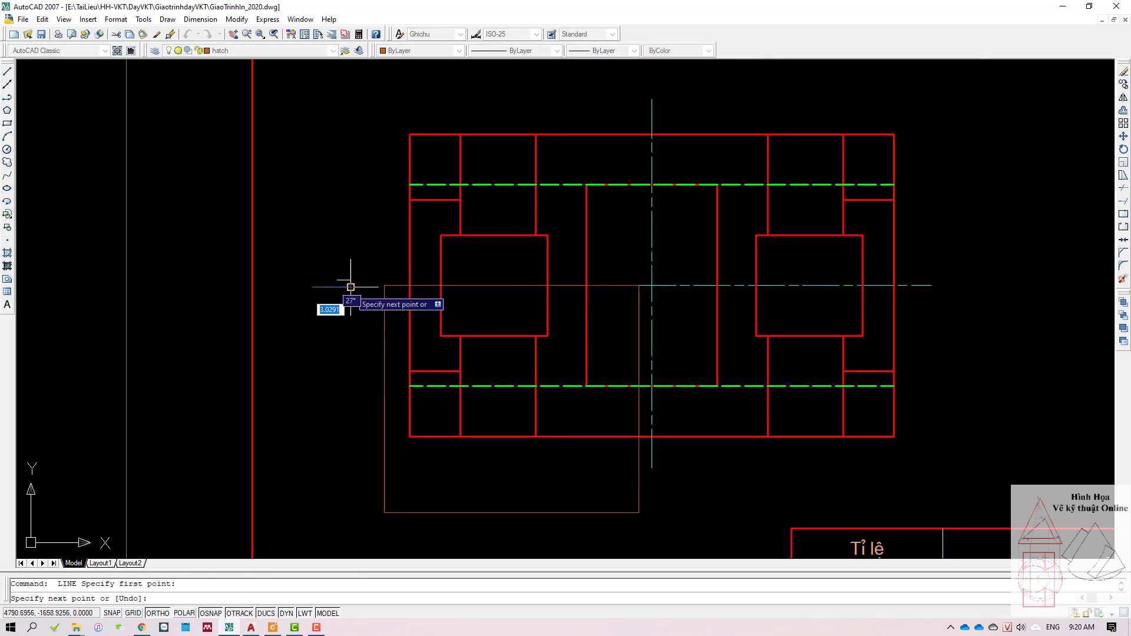
{"action": "left_click", "coordinate": [339, 286]}
{"action": "left_click", "coordinate": [338, 301]}
{"action": "key", "text": "Return"}
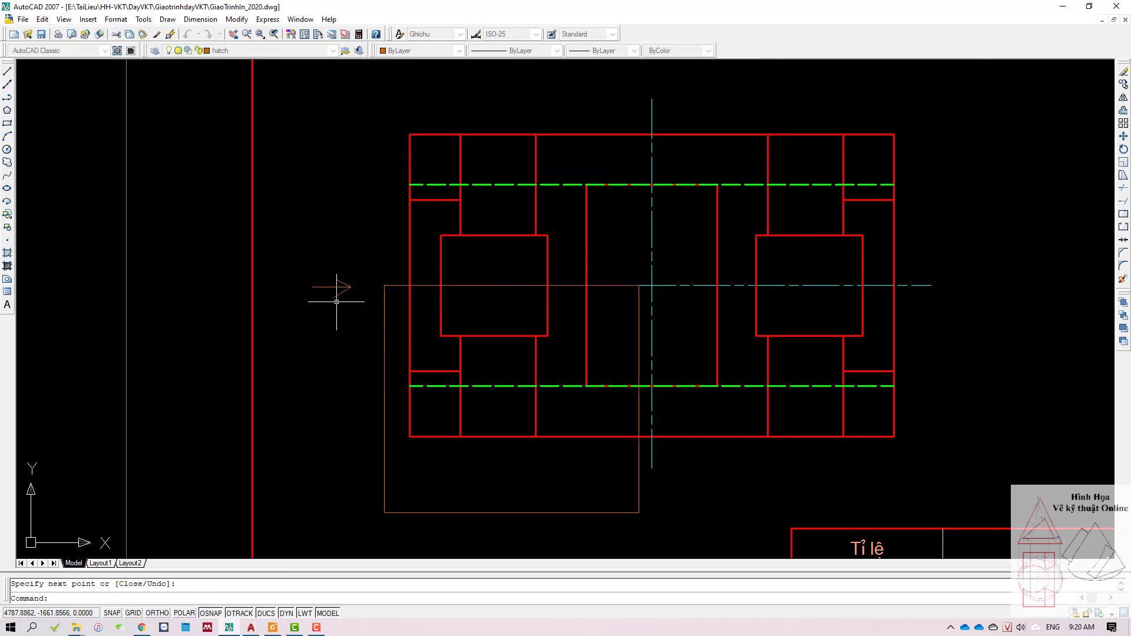
Step: Pan back to the front and side views and restart the LINE command
{"action": "scroll", "coordinate": [349, 392], "scroll_direction": "down", "scroll_amount": 3}
{"action": "middle_click_drag", "start_coordinate": [796, 265], "coordinate": [604, 435]}
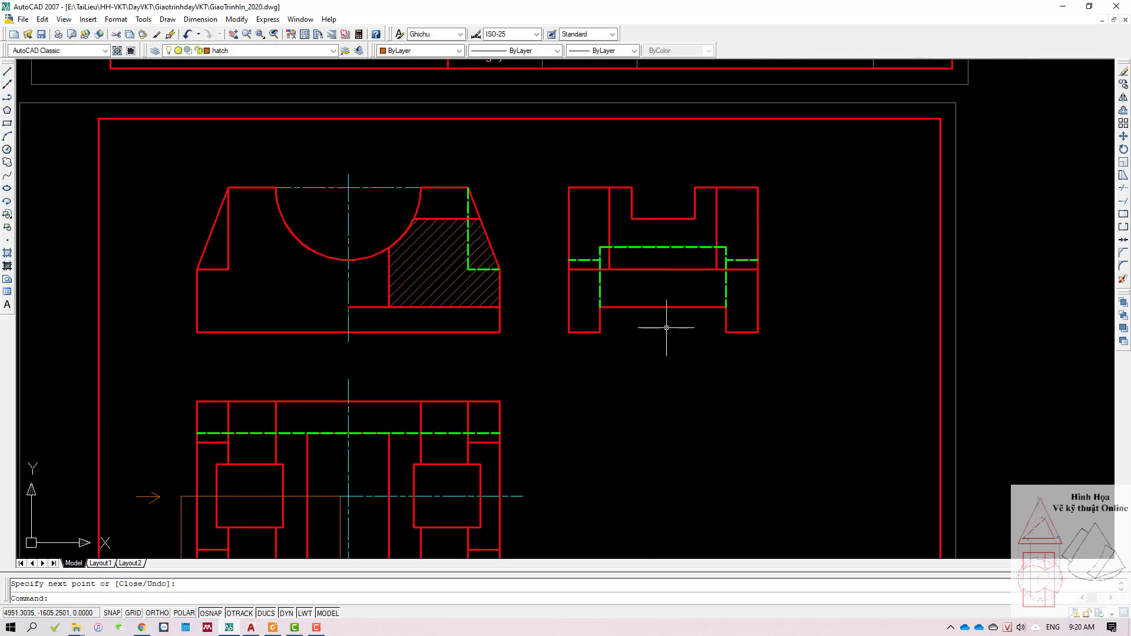
{"action": "key", "text": "Escape"}
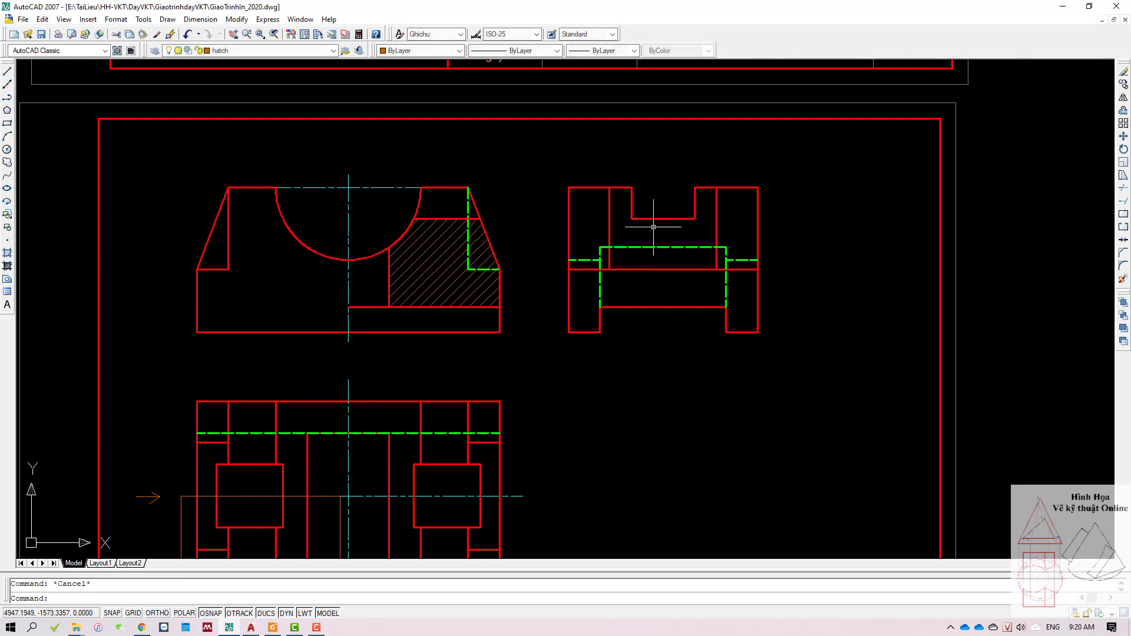
{"action": "type", "text": "l"}
{"action": "key", "text": "Return"}
Step: Make layer truc current and draw a vertical centre line through the side view
{"action": "key", "text": "Escape"}
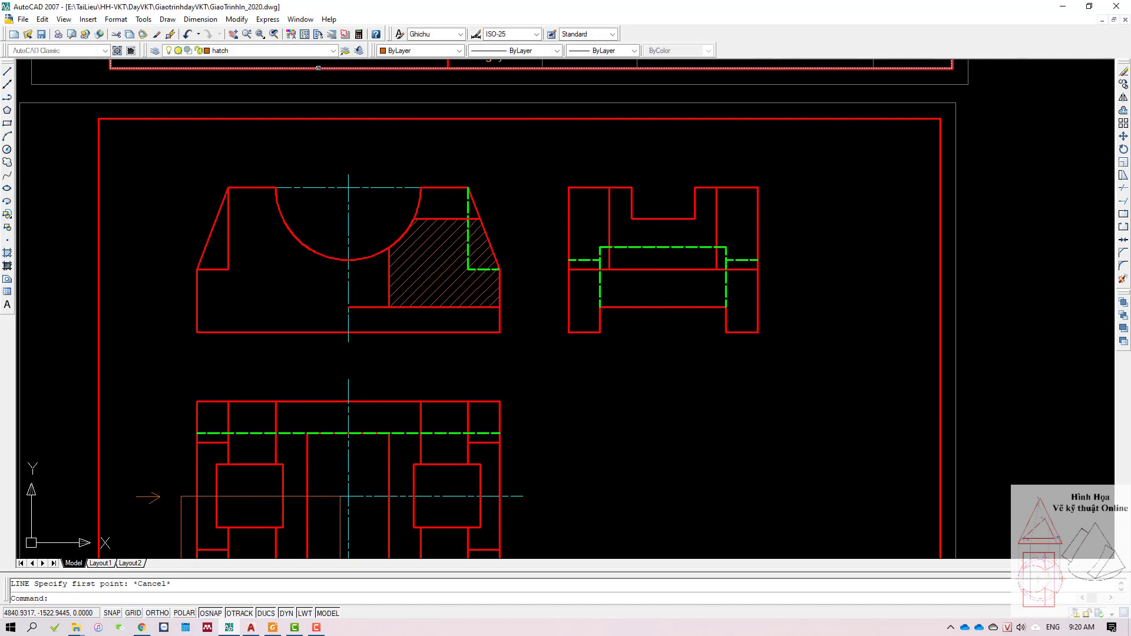
{"action": "left_click", "coordinate": [306, 51]}
{"action": "left_click", "coordinate": [277, 100]}
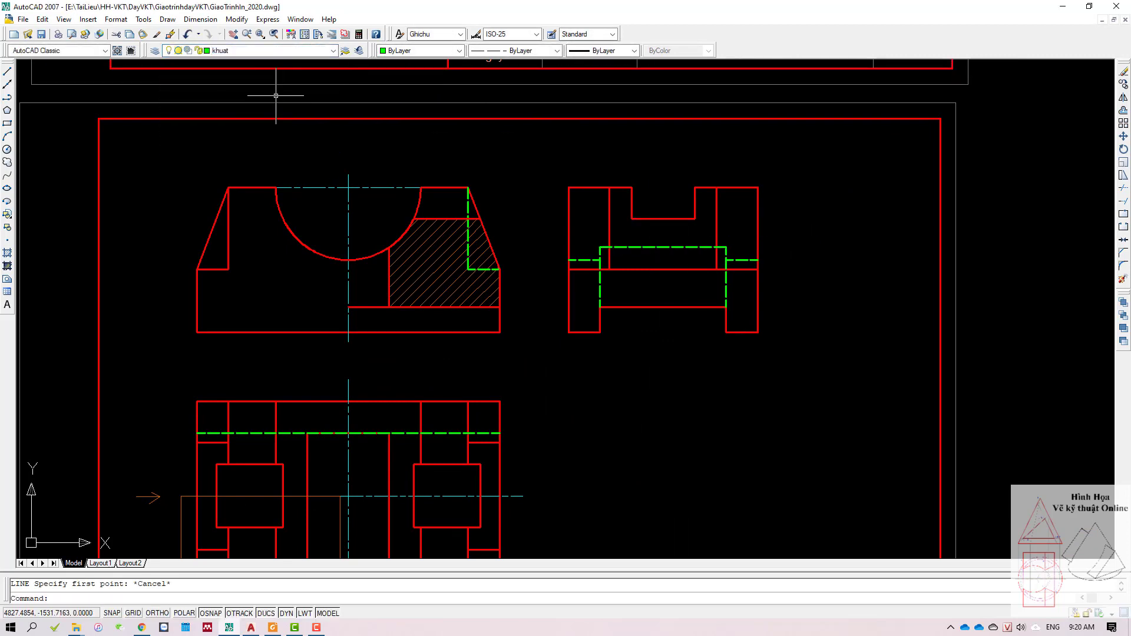
{"action": "left_click", "coordinate": [295, 51]}
{"action": "left_click", "coordinate": [219, 147]}
{"action": "type", "text": "l"}
{"action": "key", "text": "Return"}
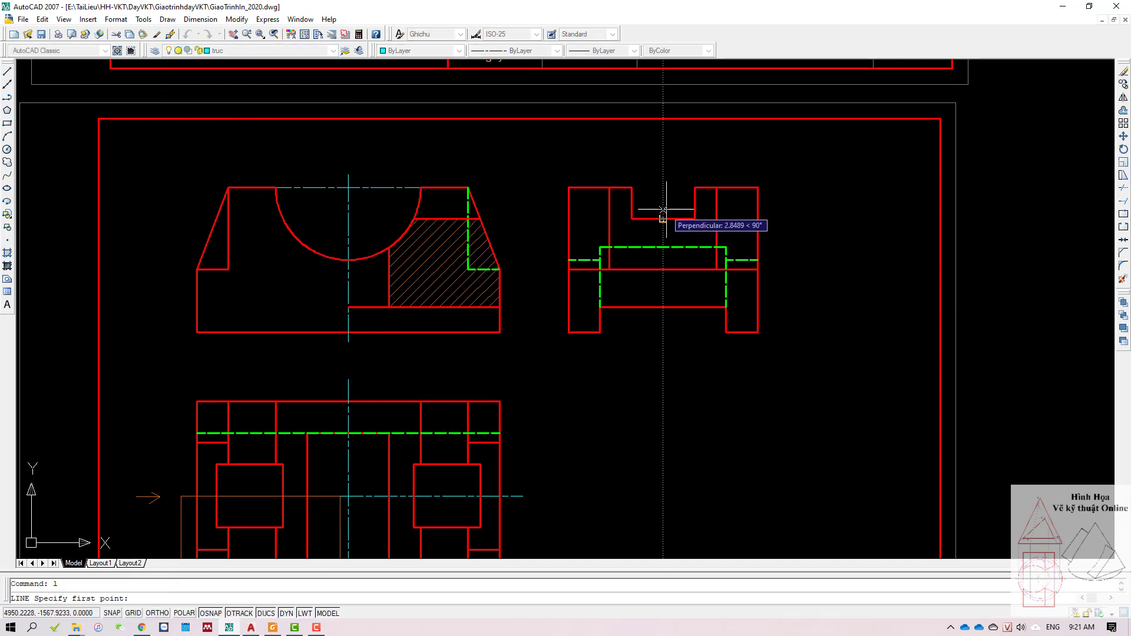
{"action": "left_click", "coordinate": [663, 206]}
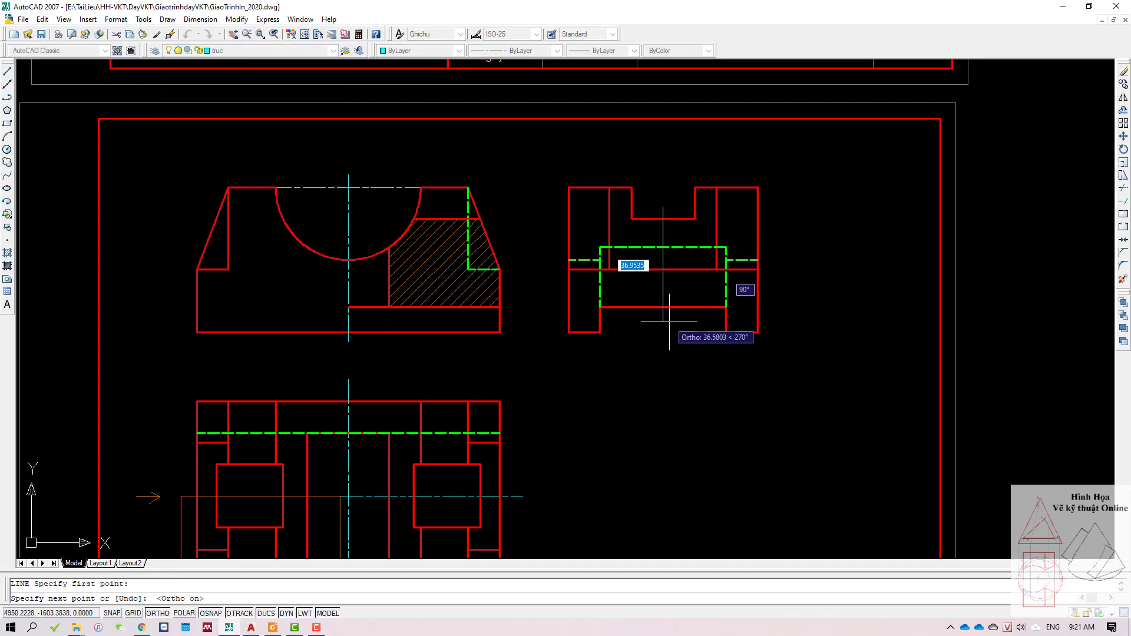
{"action": "left_click", "coordinate": [666, 320]}
{"action": "key", "text": "Escape"}
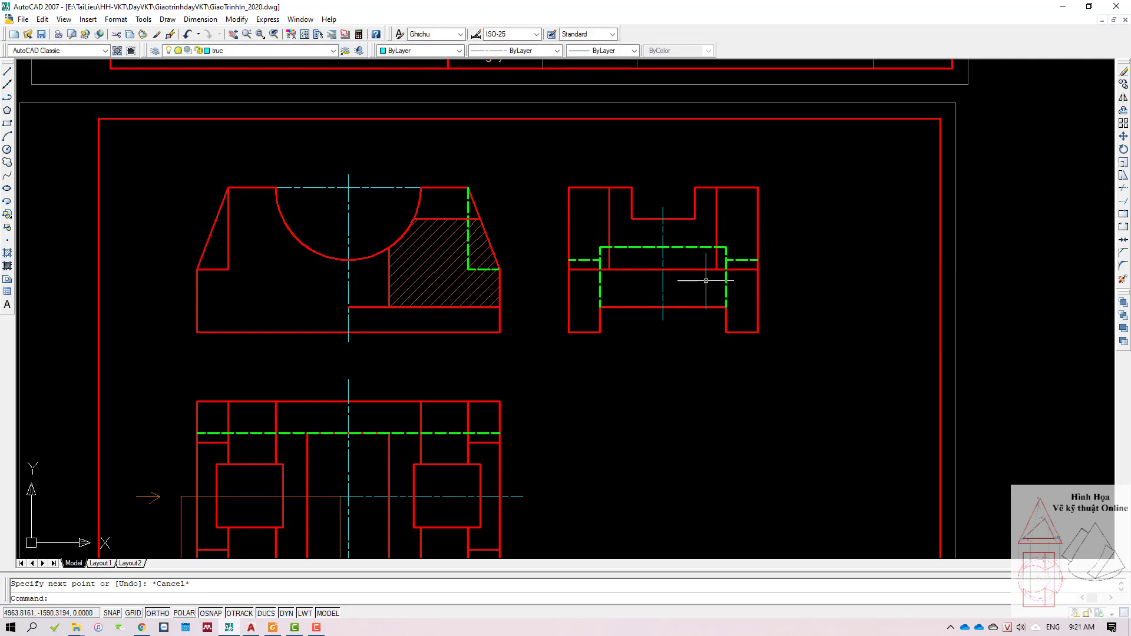
Step: Select the side view's vertical and horizontal red lines to check them
{"action": "scroll", "coordinate": [706, 280], "scroll_direction": "up", "scroll_amount": 2}
{"action": "left_click_drag", "start_coordinate": [730, 188], "coordinate": [707, 178]}
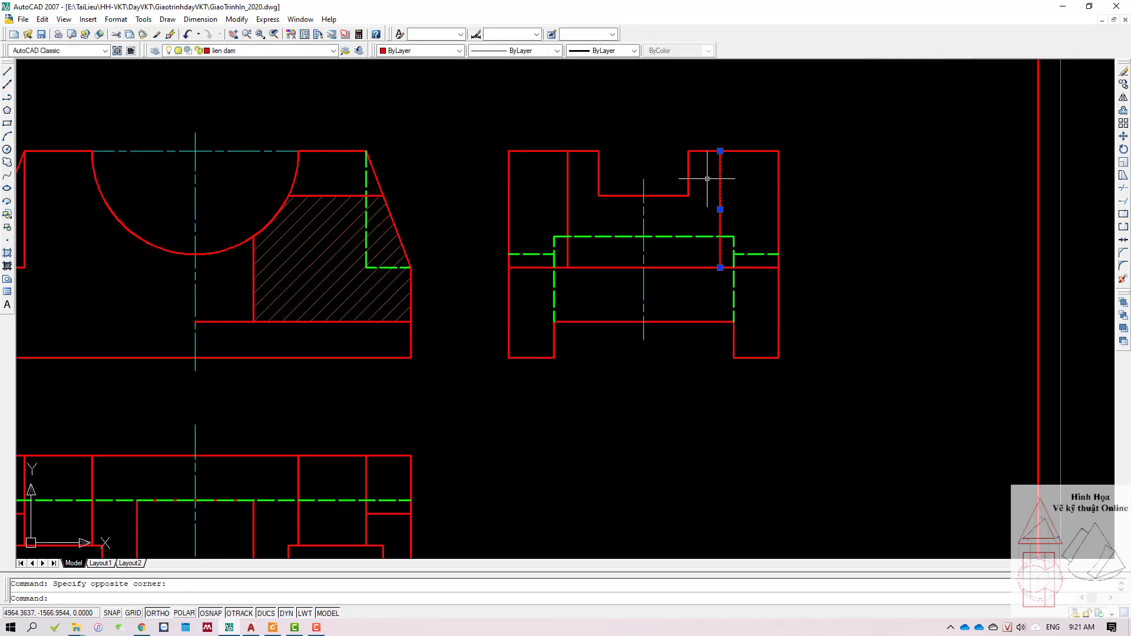
{"action": "left_click", "coordinate": [761, 270]}
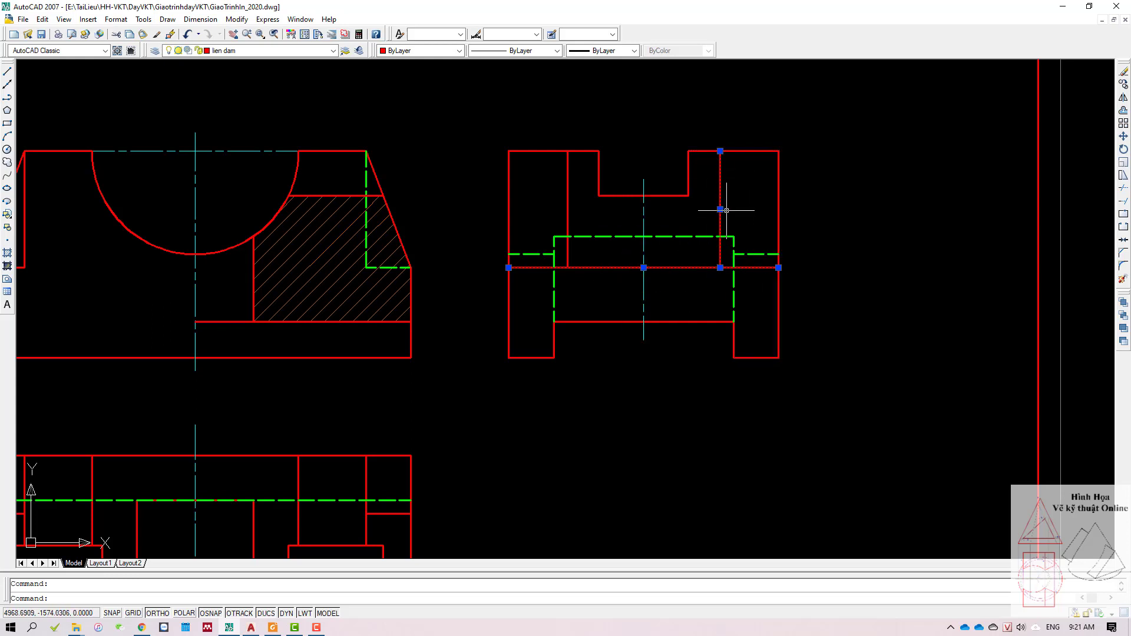
{"action": "scroll", "coordinate": [496, 253], "scroll_direction": "down", "scroll_amount": 2}
{"action": "scroll", "coordinate": [453, 492], "scroll_direction": "down", "scroll_amount": 3}
{"action": "scroll", "coordinate": [453, 491], "scroll_direction": "up", "scroll_amount": 3}
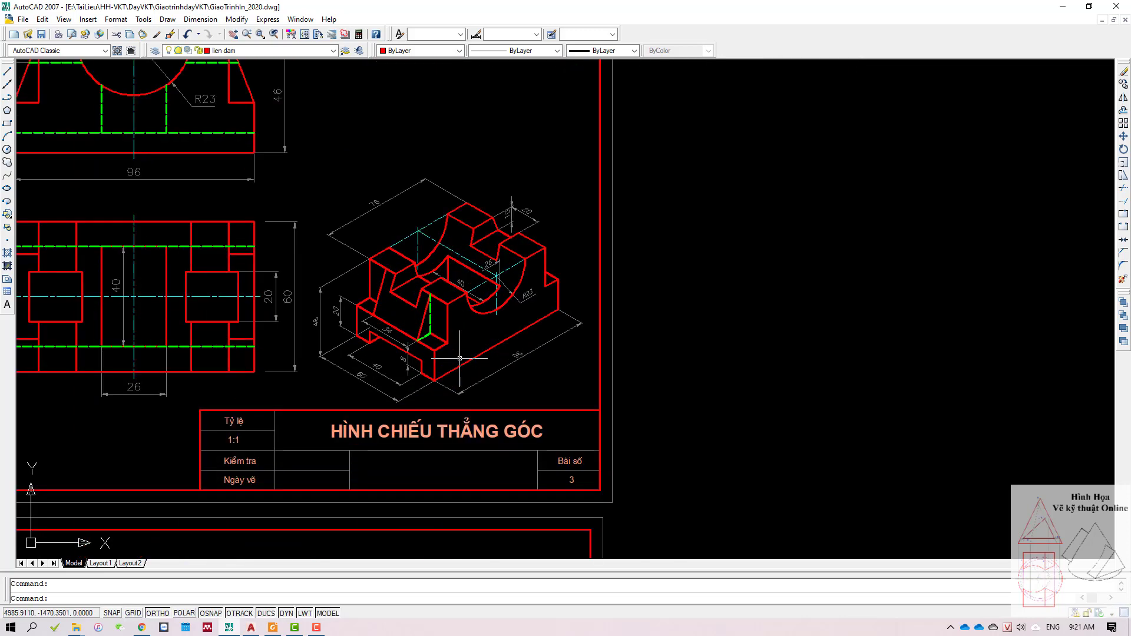
Step: Compare against the isometric drawing by selecting its edges, then return to the lower views
{"action": "middle_click_drag", "start_coordinate": [454, 520], "coordinate": [454, 491]}
{"action": "left_click", "coordinate": [454, 221]}
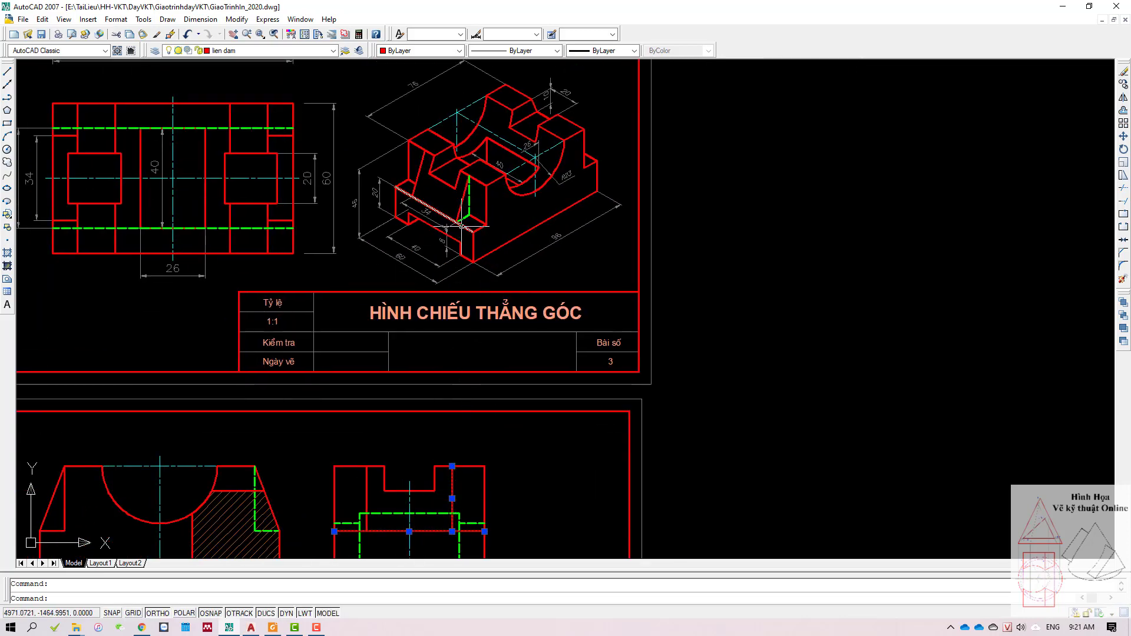
{"action": "left_click", "coordinate": [469, 201]}
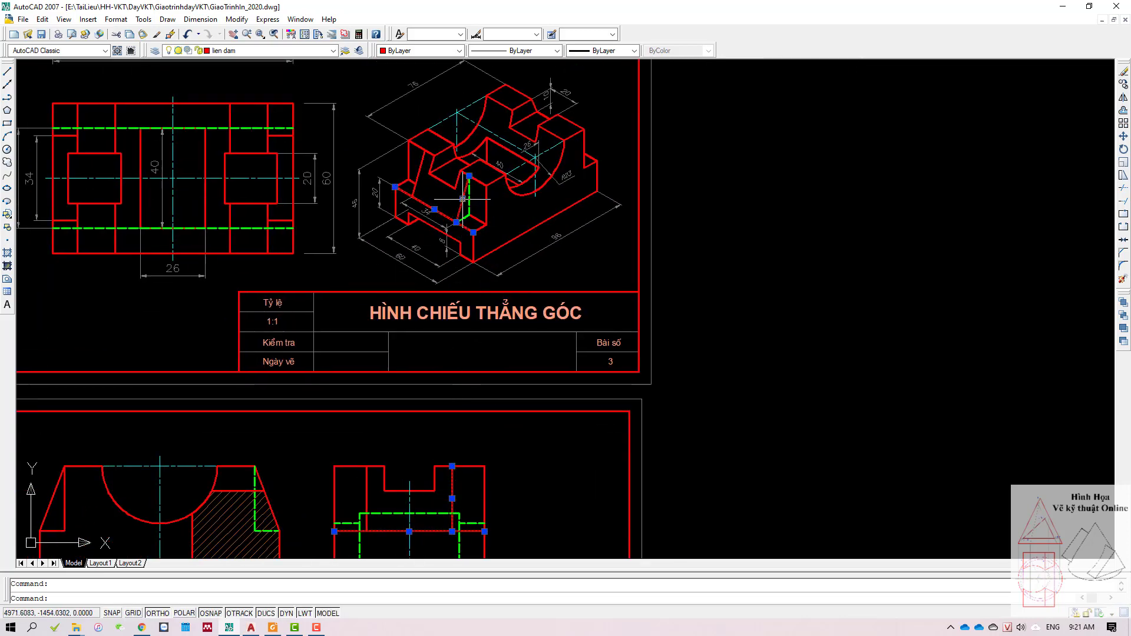
{"action": "left_click", "coordinate": [589, 156]}
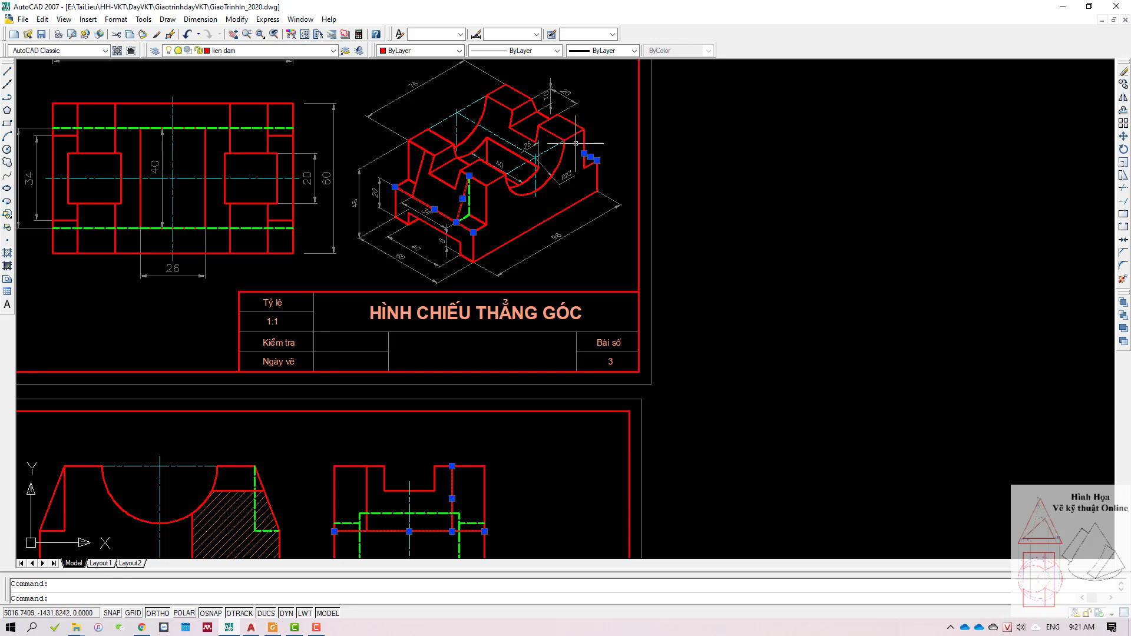
{"action": "middle_click_drag", "start_coordinate": [516, 445], "coordinate": [534, 371]}
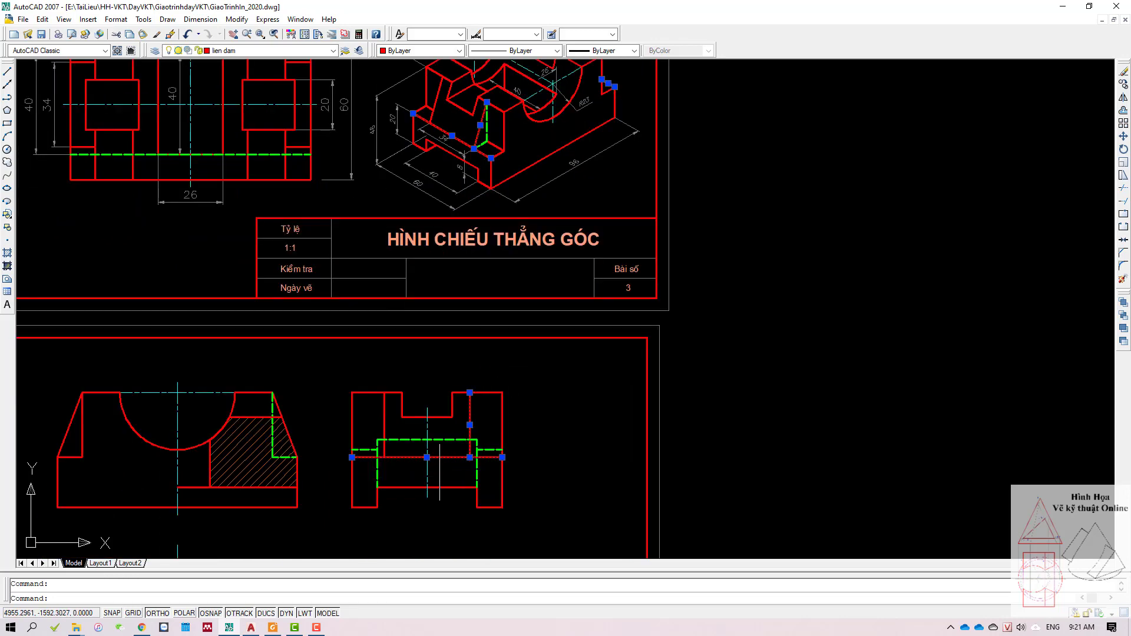
{"action": "scroll", "coordinate": [492, 486], "scroll_direction": "up", "scroll_amount": 1}
{"action": "scroll", "coordinate": [501, 365], "scroll_direction": "up", "scroll_amount": 1}
Step: Shorten the side view's horizontal red line so it ends at the centre line
{"action": "scroll", "coordinate": [503, 354], "scroll_direction": "up", "scroll_amount": 1}
{"action": "key", "text": "Escape"}
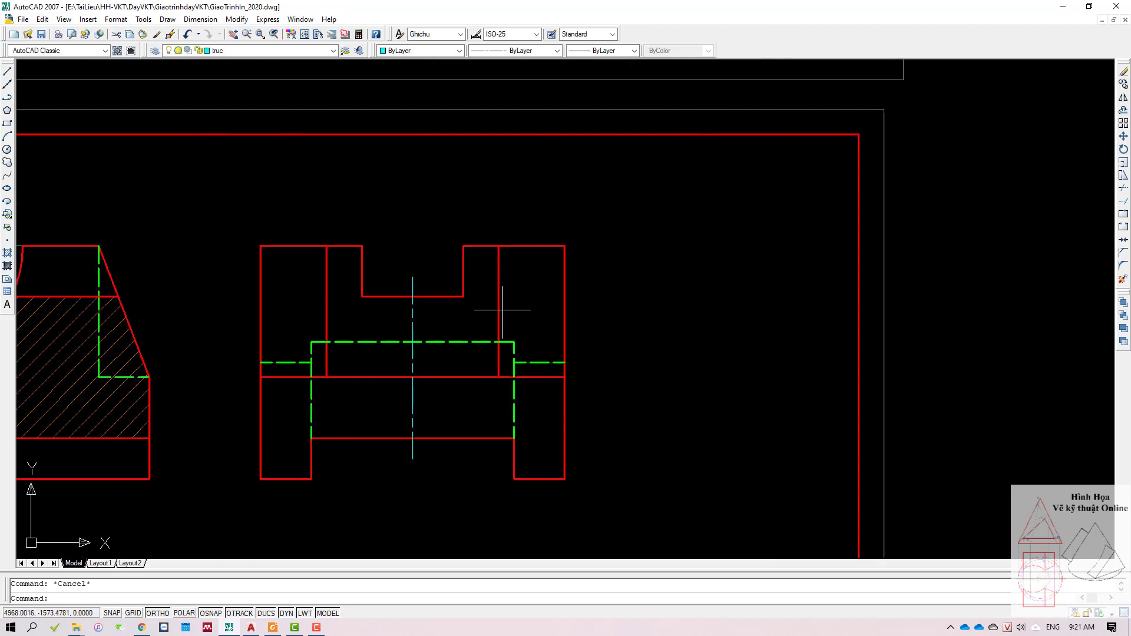
{"action": "left_click", "coordinate": [502, 309]}
{"action": "left_click", "coordinate": [483, 300]}
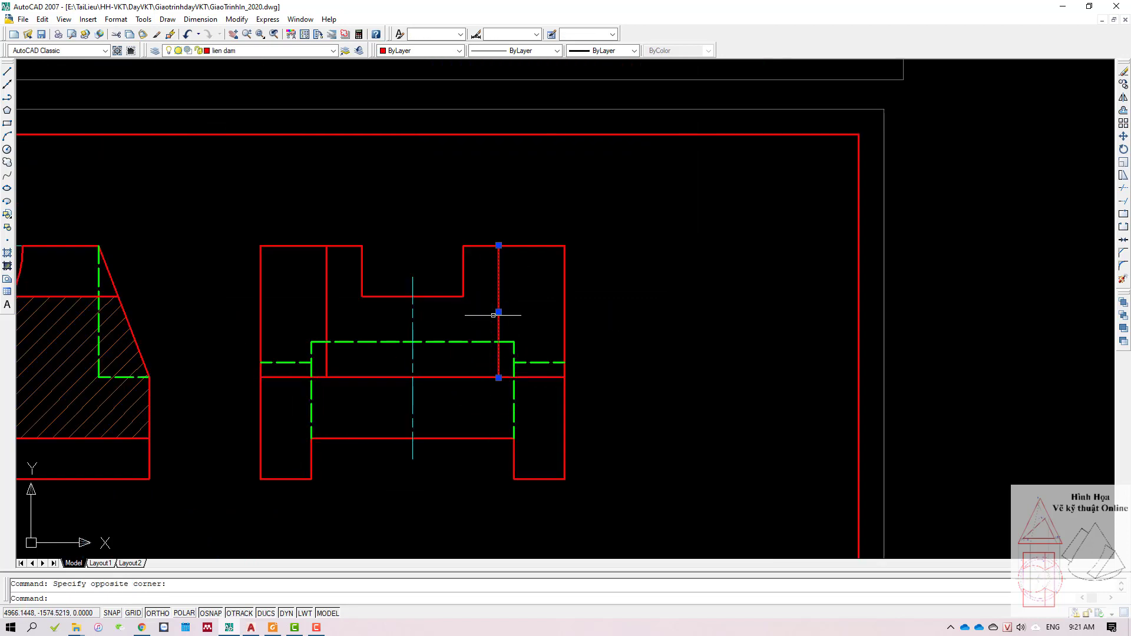
{"action": "left_click", "coordinate": [449, 380]}
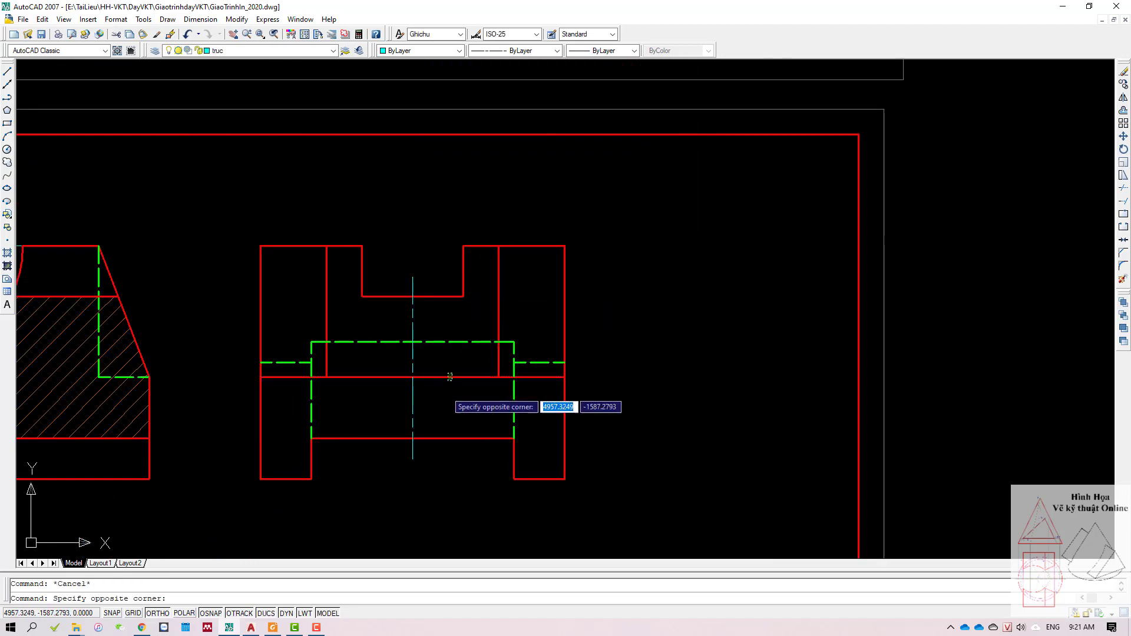
{"action": "key", "text": "Escape"}
{"action": "left_click", "coordinate": [565, 377]}
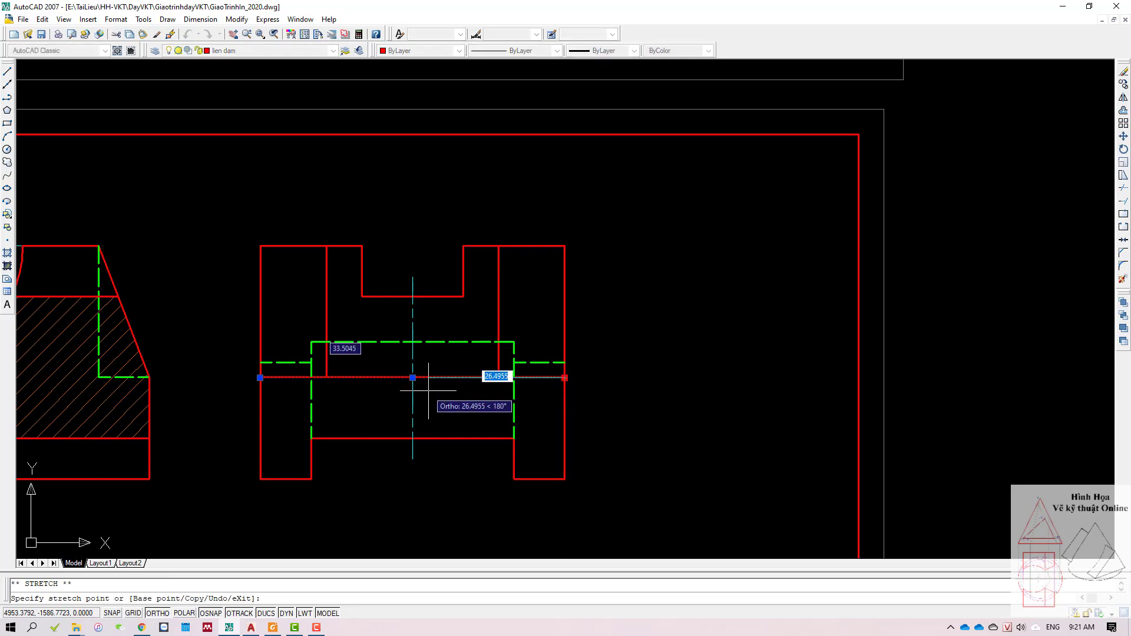
{"action": "left_click", "coordinate": [412, 377]}
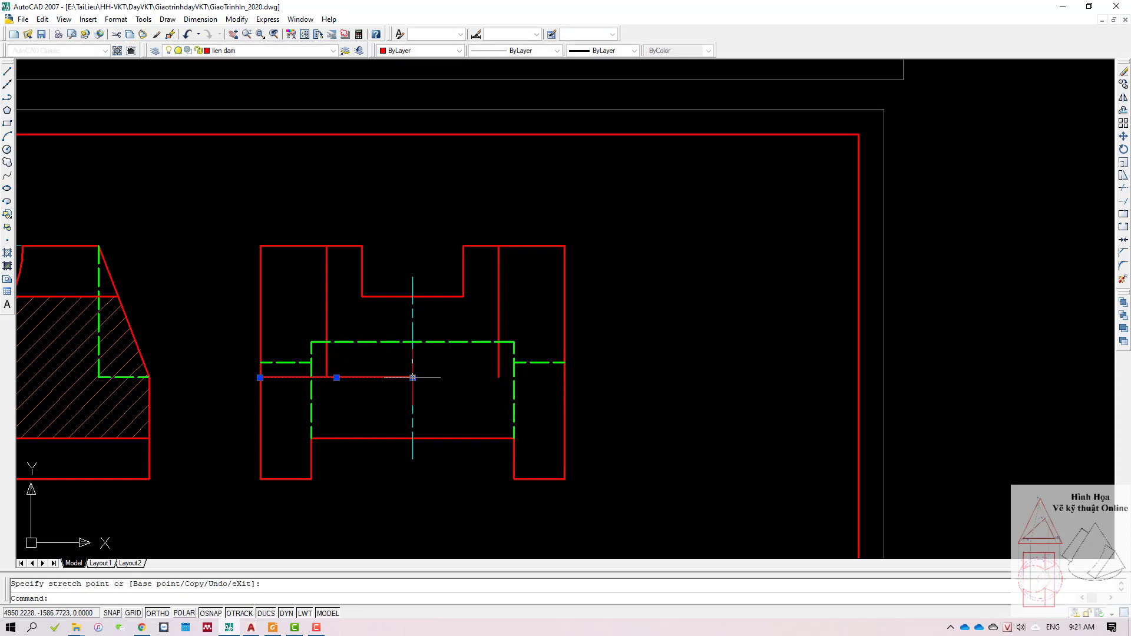
{"action": "key", "text": "Escape"}
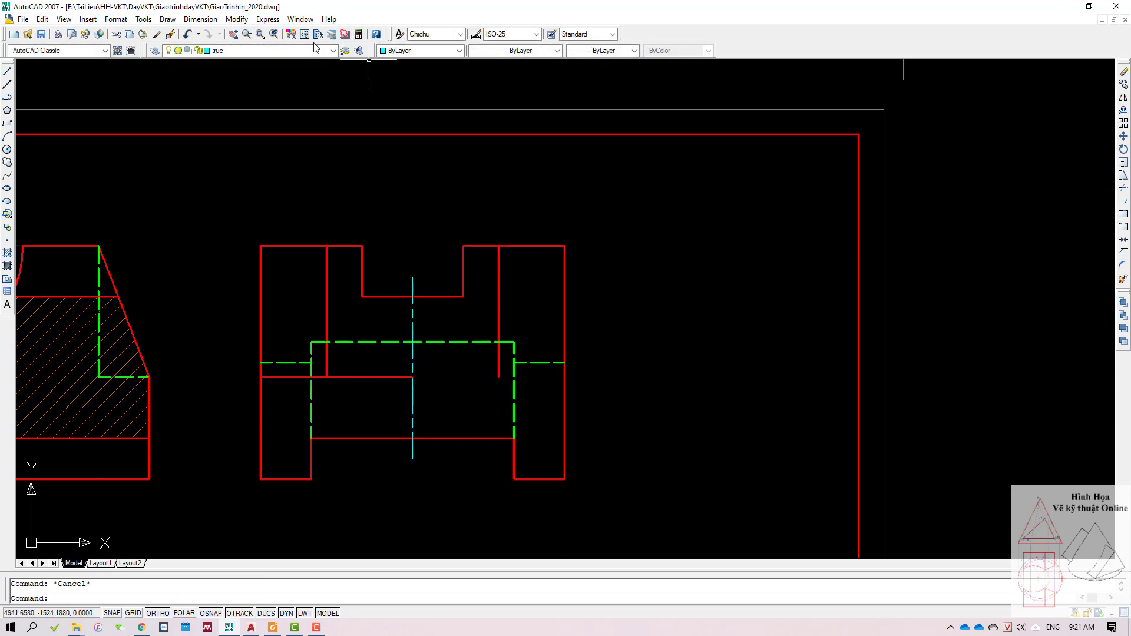
Step: On layer khuat, draw a dashed line from the centre line to the bore's right edge
{"action": "left_click", "coordinate": [311, 52]}
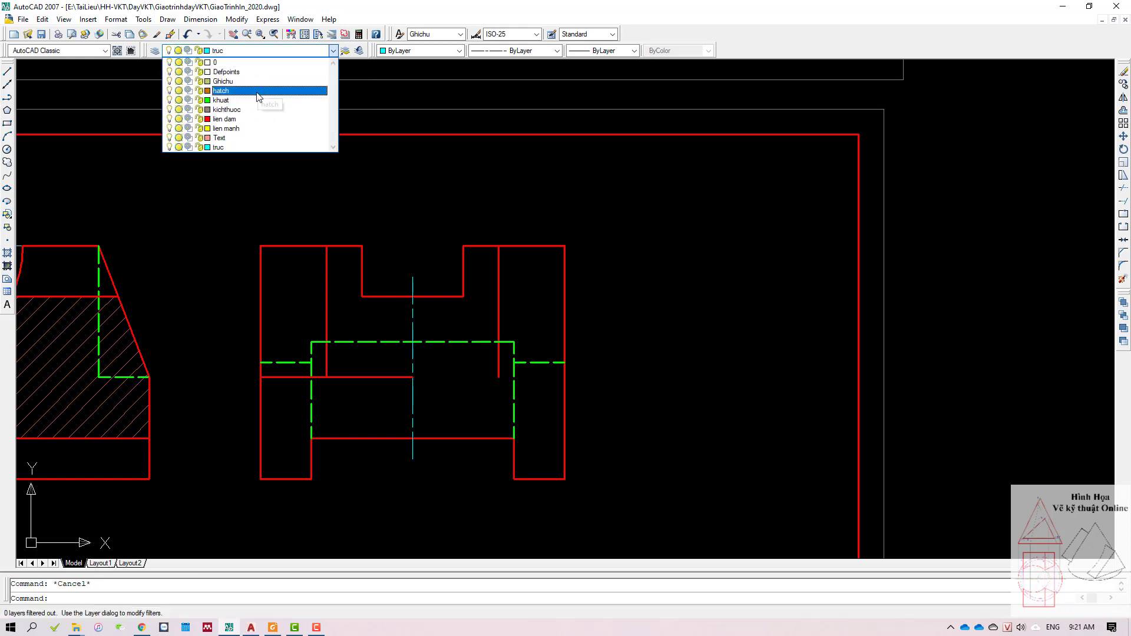
{"action": "left_click", "coordinate": [258, 100]}
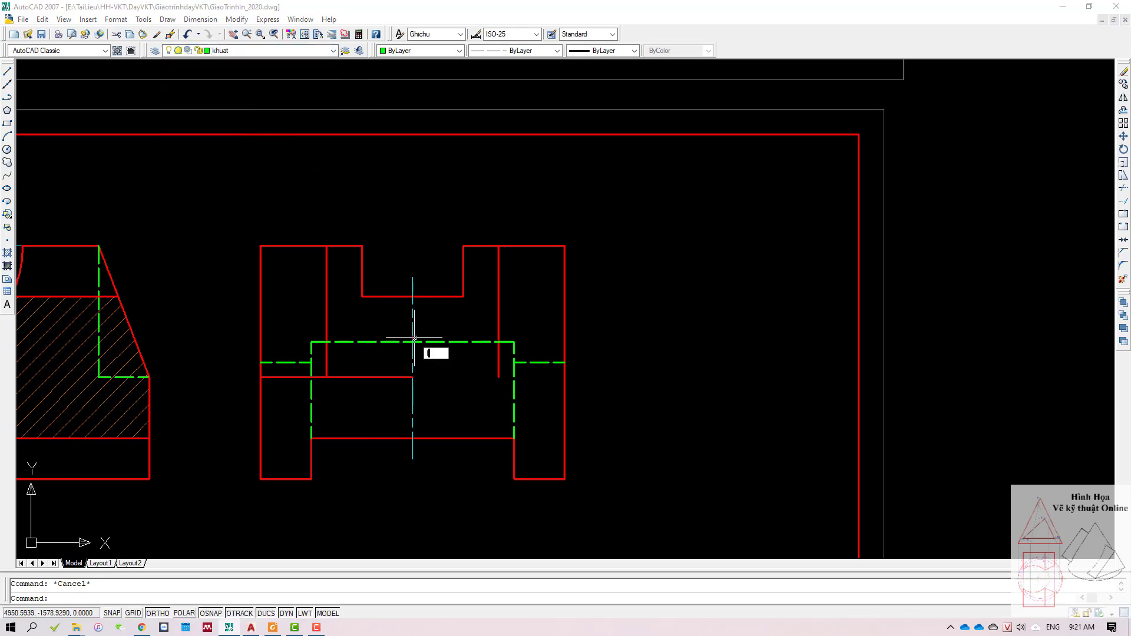
{"action": "key", "text": "Return"}
{"action": "left_click", "coordinate": [413, 377]}
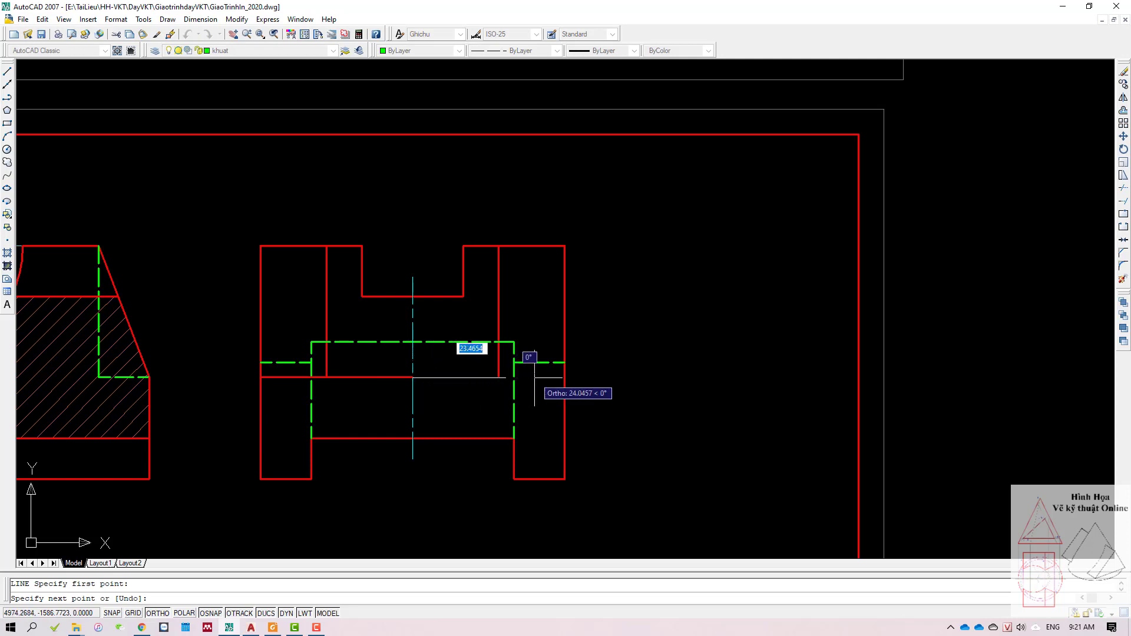
{"action": "left_click", "coordinate": [565, 377]}
{"action": "key", "text": "Escape"}
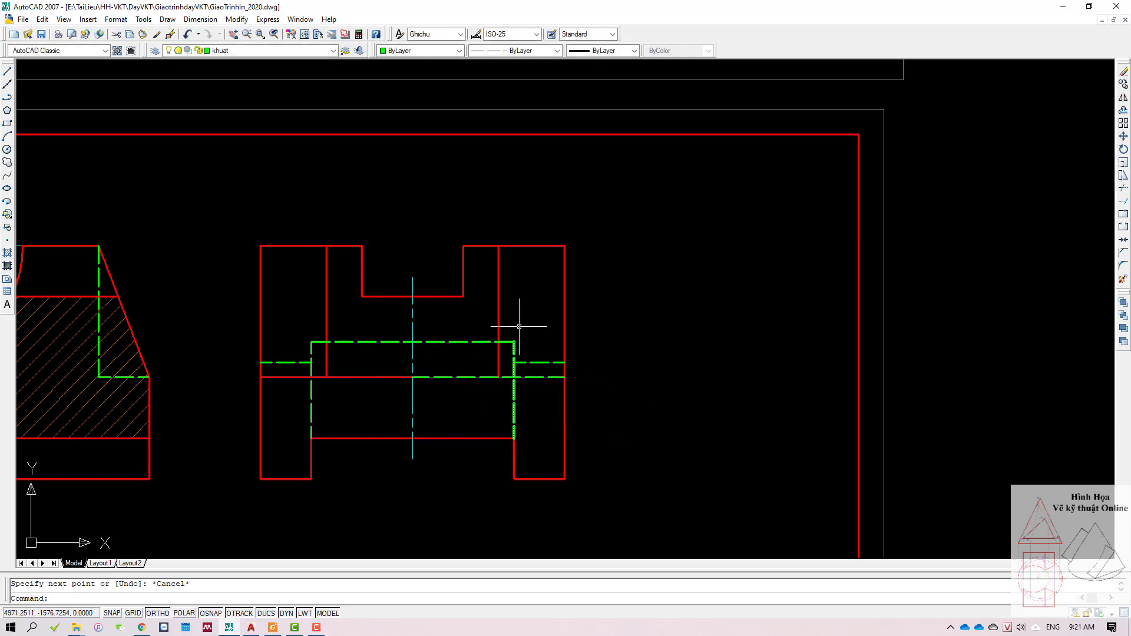
Step: Move the side view's vertical red line onto the khuat layer
{"action": "left_click", "coordinate": [521, 306]}
{"action": "left_click", "coordinate": [468, 309]}
{"action": "left_click", "coordinate": [329, 54]}
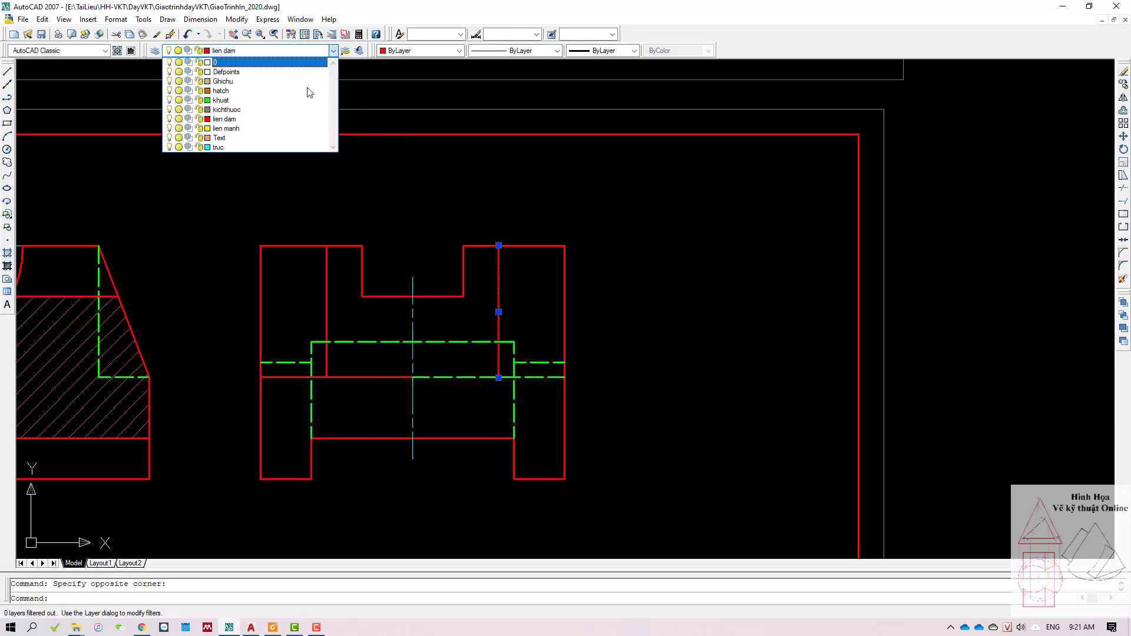
{"action": "left_click", "coordinate": [303, 109]}
{"action": "key", "text": "Escape"}
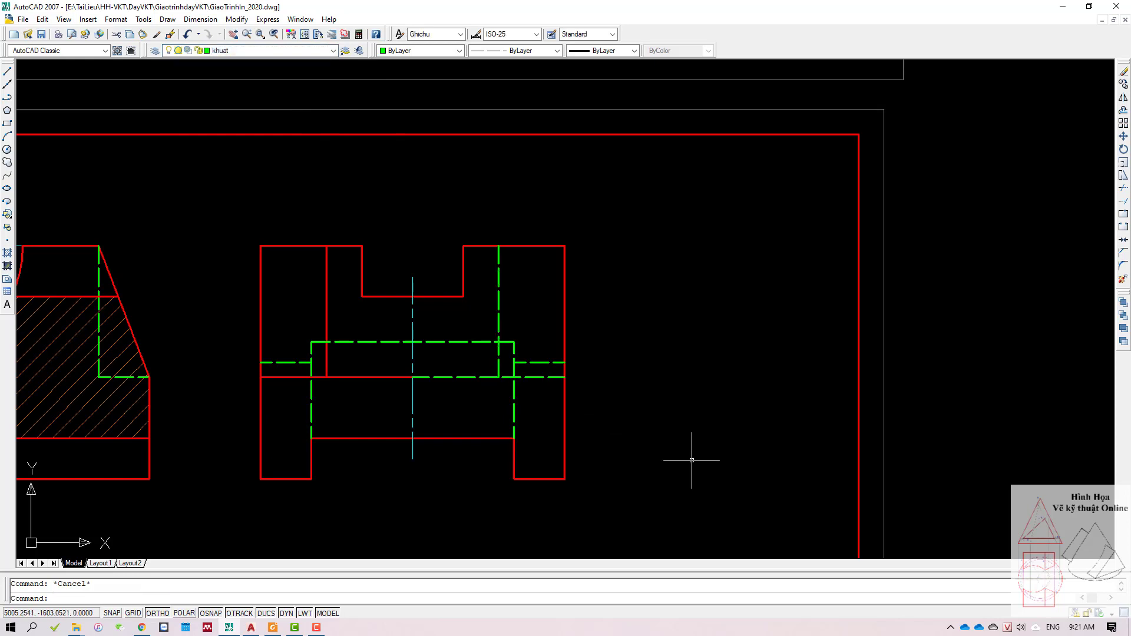
Step: Shorten the top dashed line in the side view back to the centre line
{"action": "scroll", "coordinate": [508, 373], "scroll_direction": "up", "scroll_amount": 2}
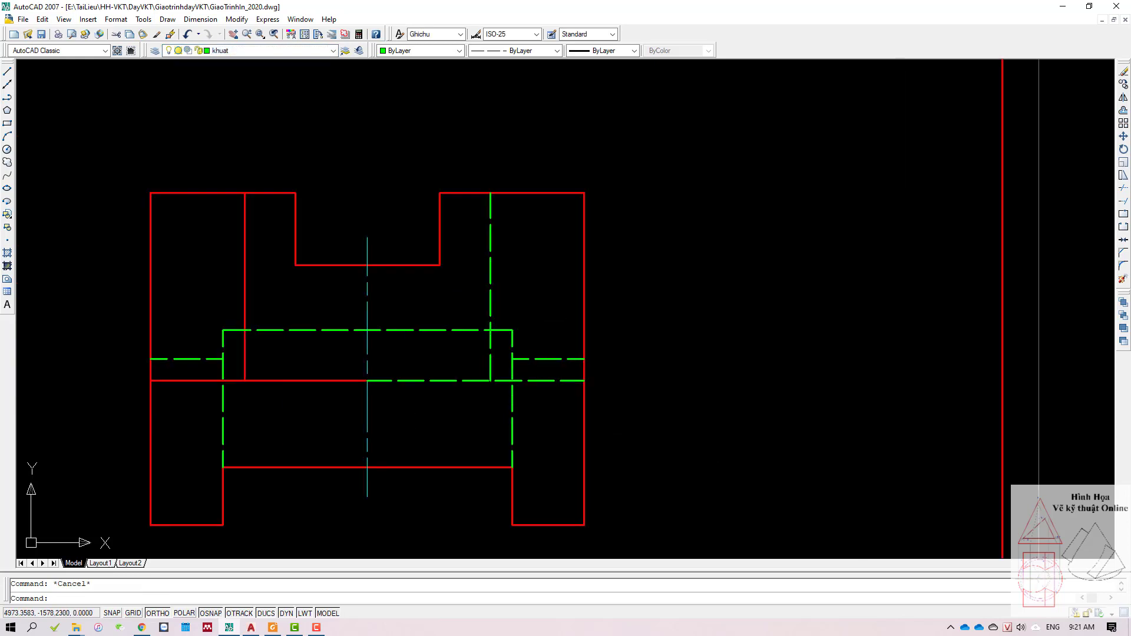
{"action": "left_click", "coordinate": [538, 308]}
{"action": "left_click", "coordinate": [505, 365]}
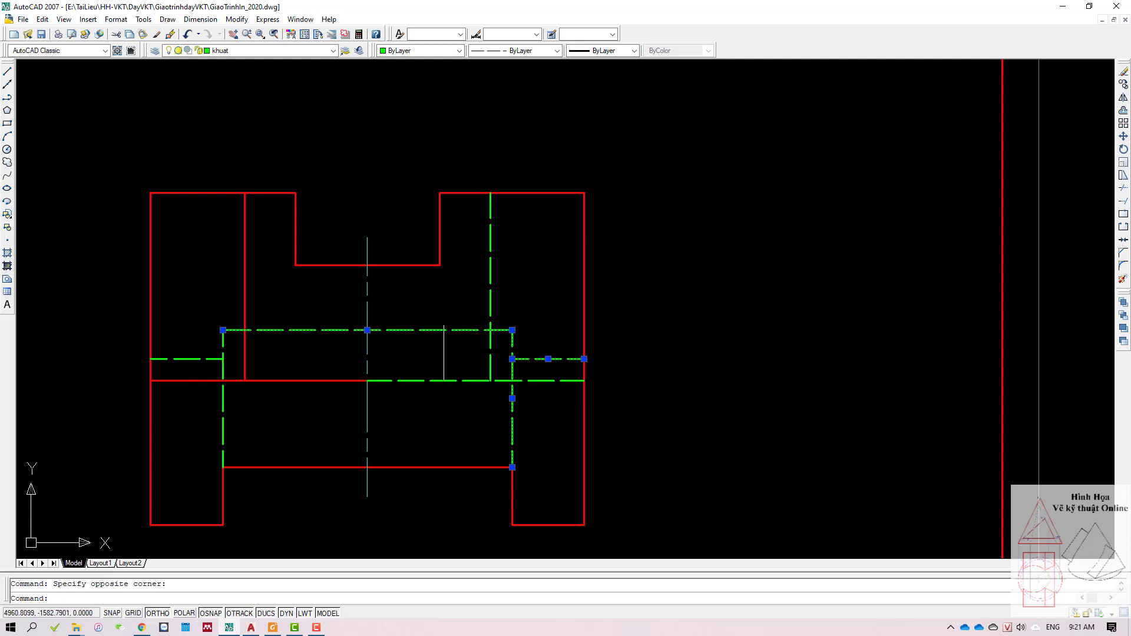
{"action": "left_click", "coordinate": [513, 330]}
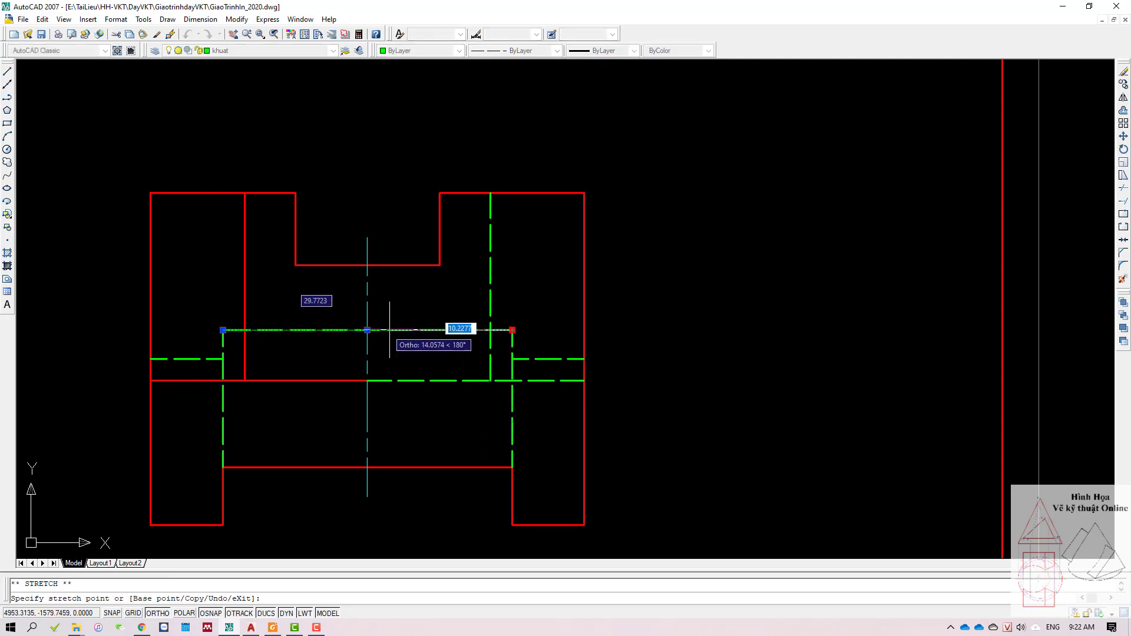
{"action": "left_click", "coordinate": [369, 330]}
{"action": "key", "text": "Escape"}
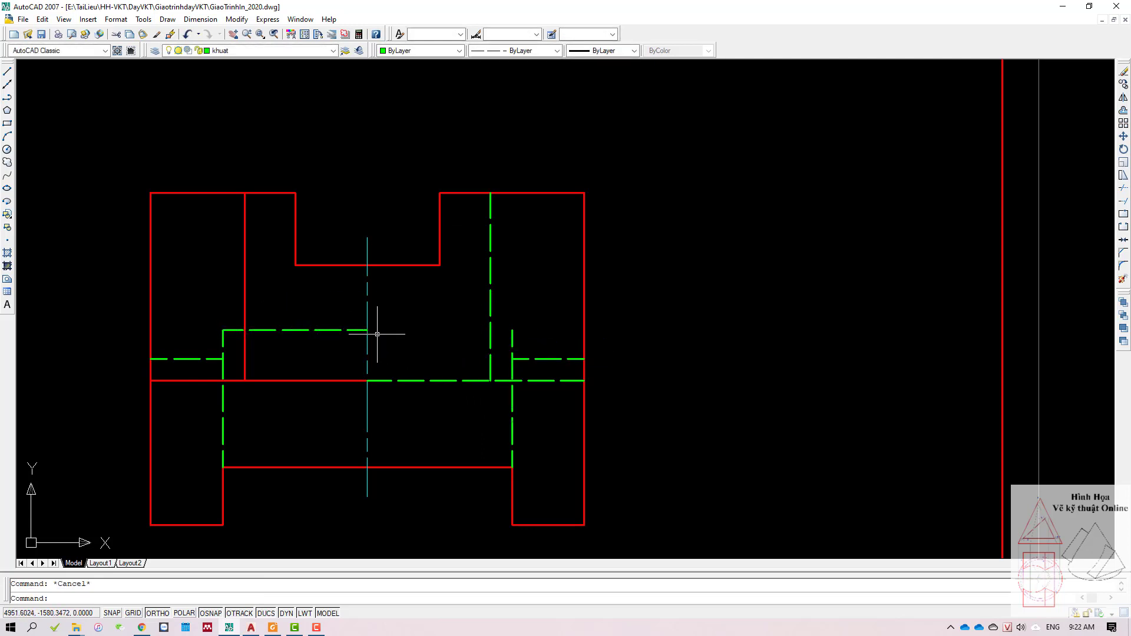
Step: Draw a line from the hidden line's end across the side view
{"action": "key", "text": "l"}
{"action": "key", "text": "Return"}
{"action": "left_click", "coordinate": [368, 330]}
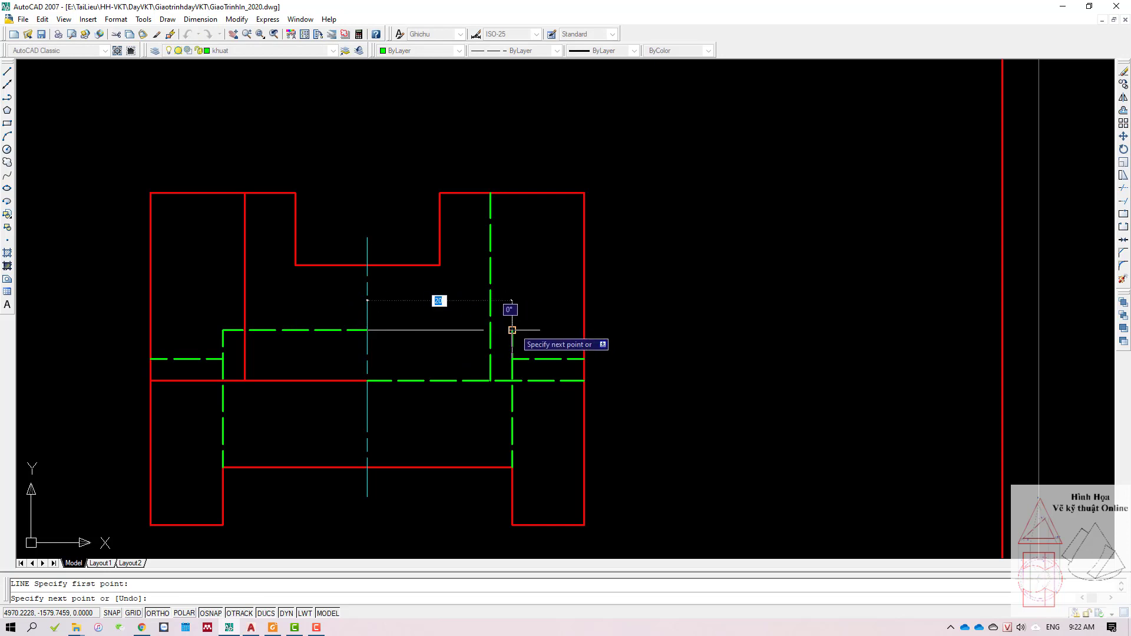
{"action": "left_click", "coordinate": [512, 330]}
{"action": "key", "text": "Return"}
Step: Move the three right-hand hidden lines onto the solid lien dam layer
{"action": "left_click", "coordinate": [535, 309]}
{"action": "left_click", "coordinate": [512, 359]}
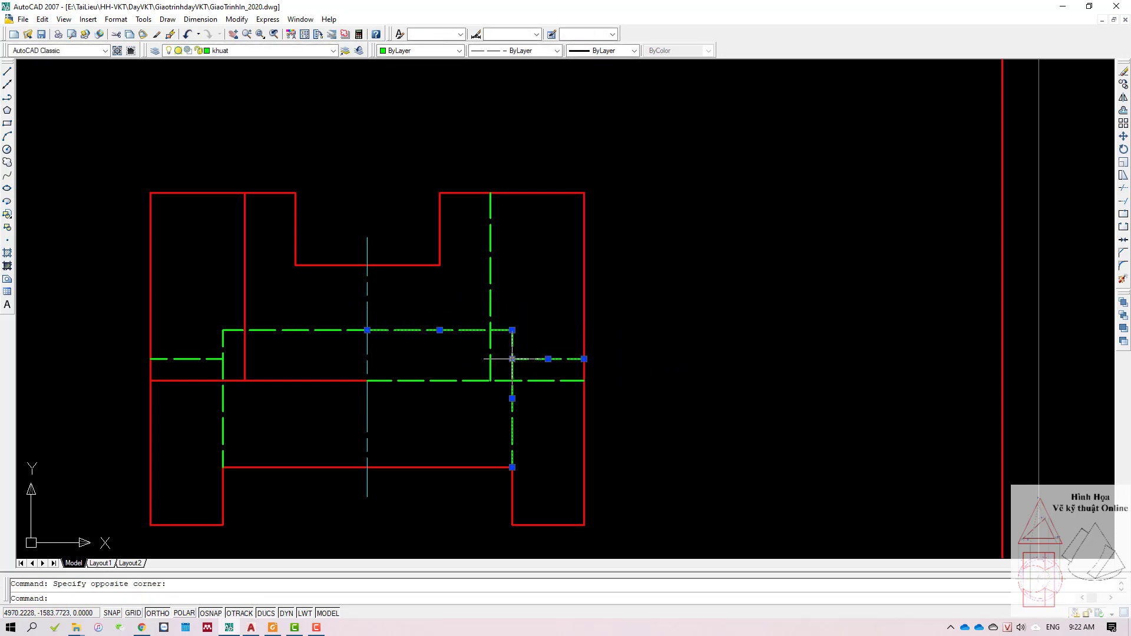
{"action": "left_click", "coordinate": [271, 50]}
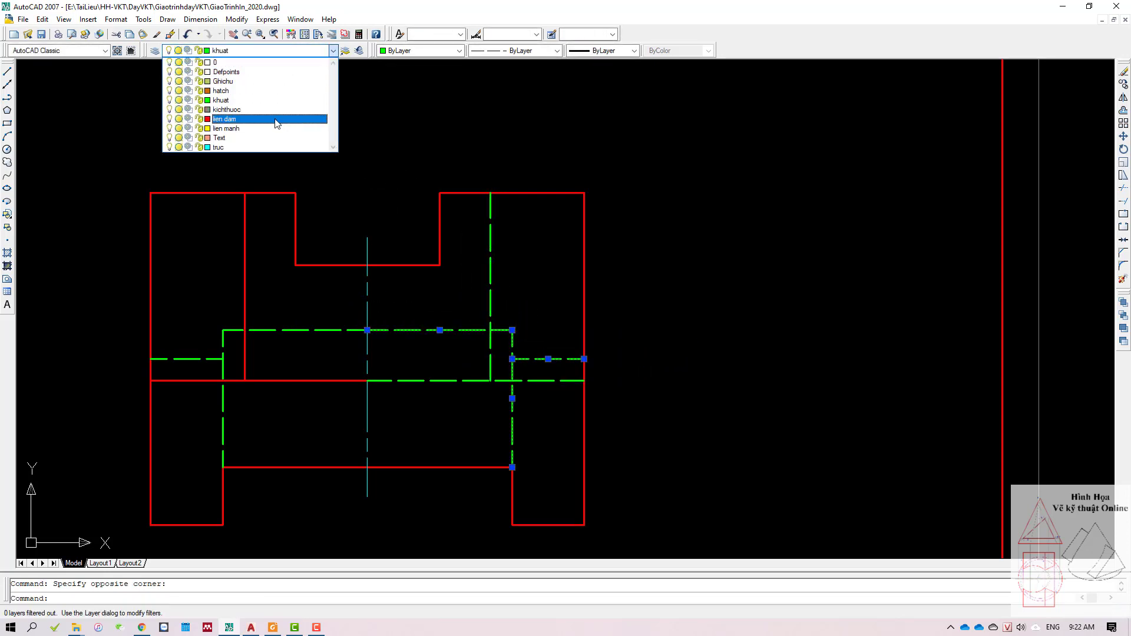
{"action": "left_click", "coordinate": [282, 116]}
{"action": "scroll", "coordinate": [505, 247], "scroll_direction": "down", "scroll_amount": 4}
{"action": "key", "text": "Escape"}
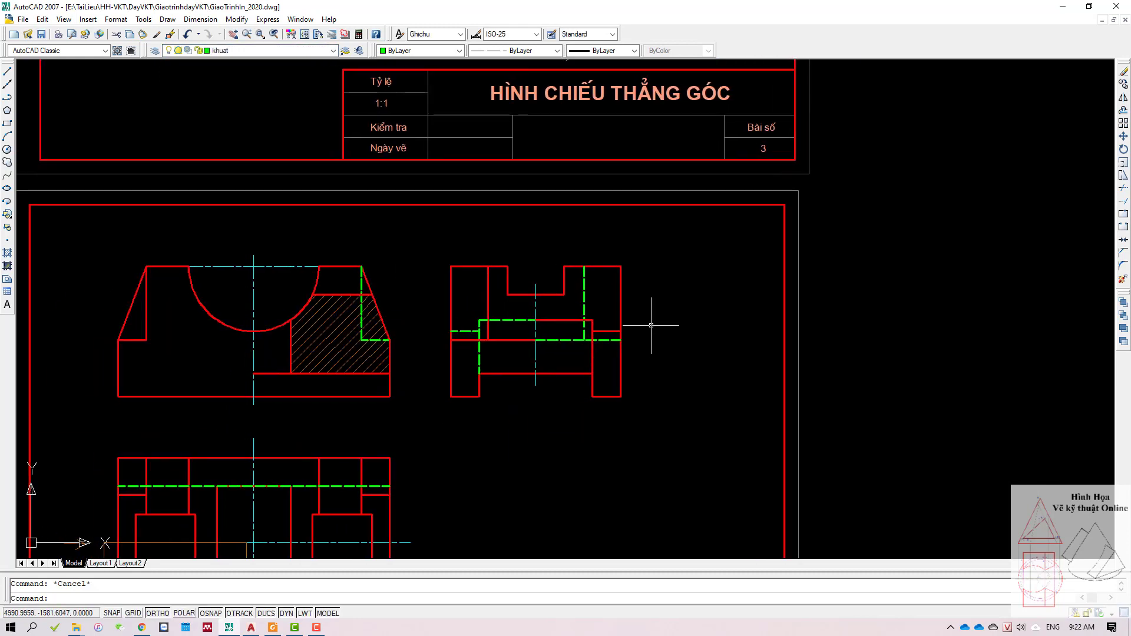
{"action": "scroll", "coordinate": [651, 325], "scroll_direction": "down", "scroll_amount": 2}
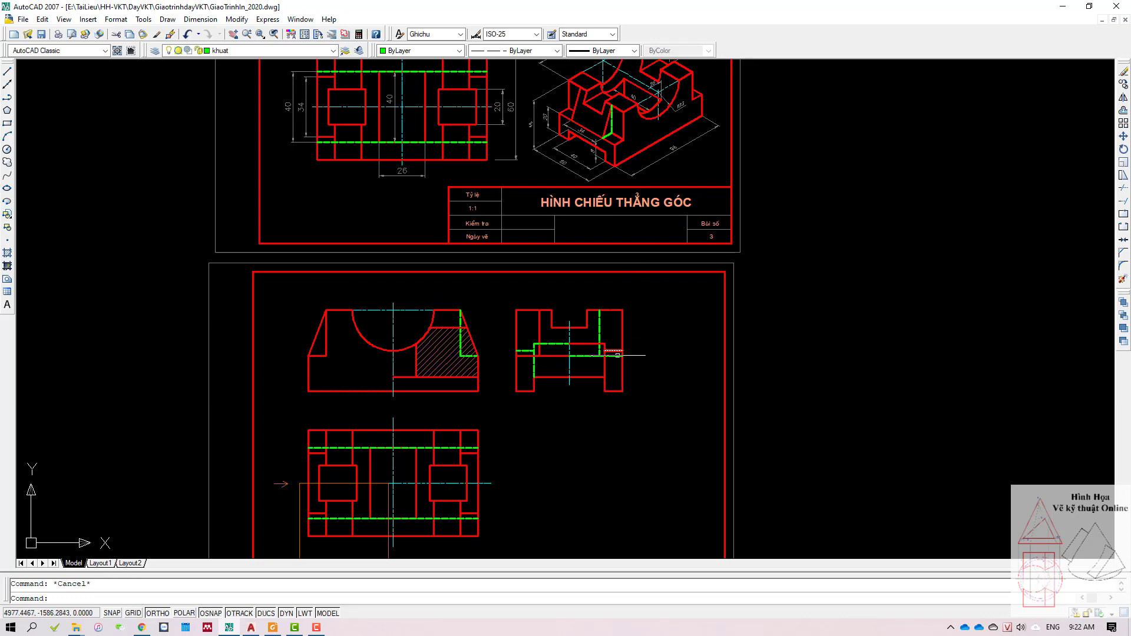
{"action": "scroll", "coordinate": [621, 398], "scroll_direction": "up", "scroll_amount": 4}
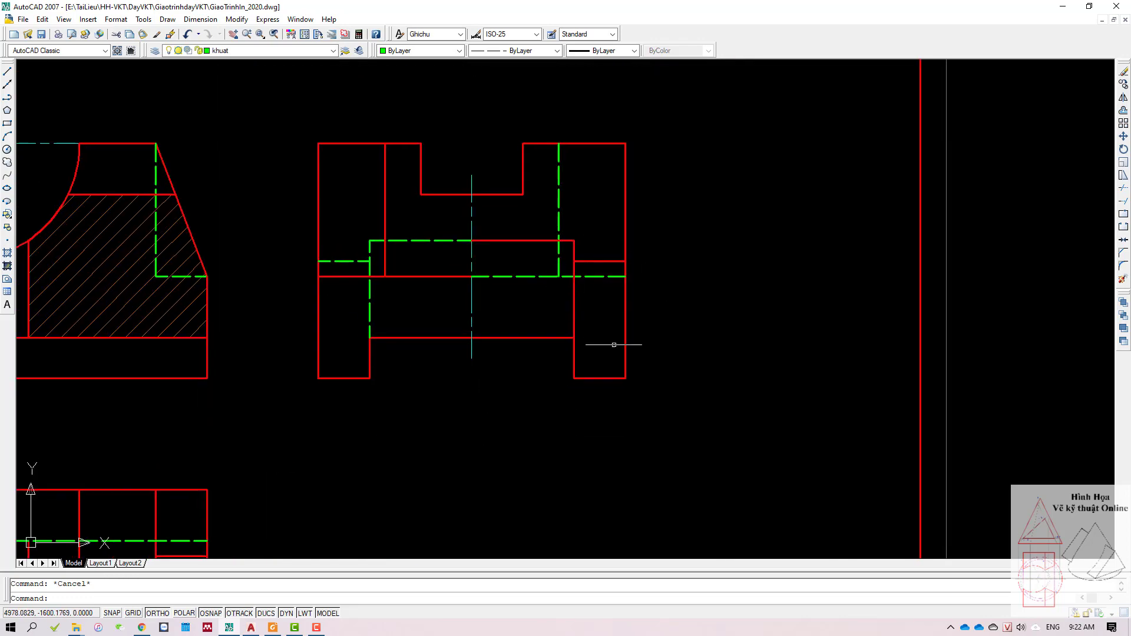
{"action": "scroll", "coordinate": [601, 361], "scroll_direction": "down", "scroll_amount": 3}
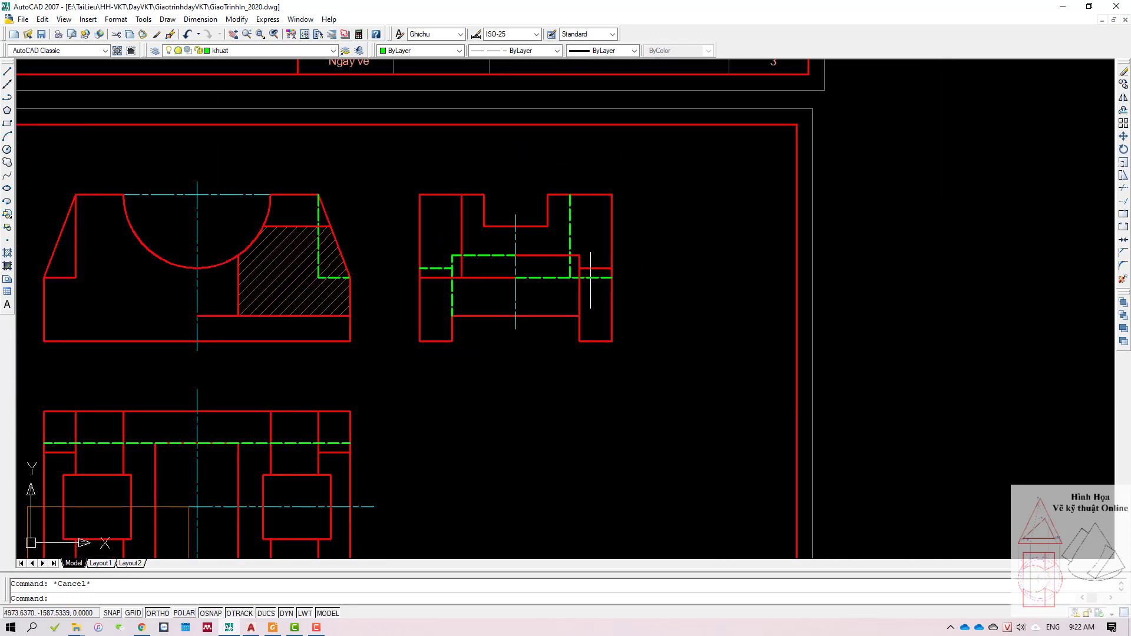
{"action": "scroll", "coordinate": [582, 232], "scroll_direction": "up", "scroll_amount": 1}
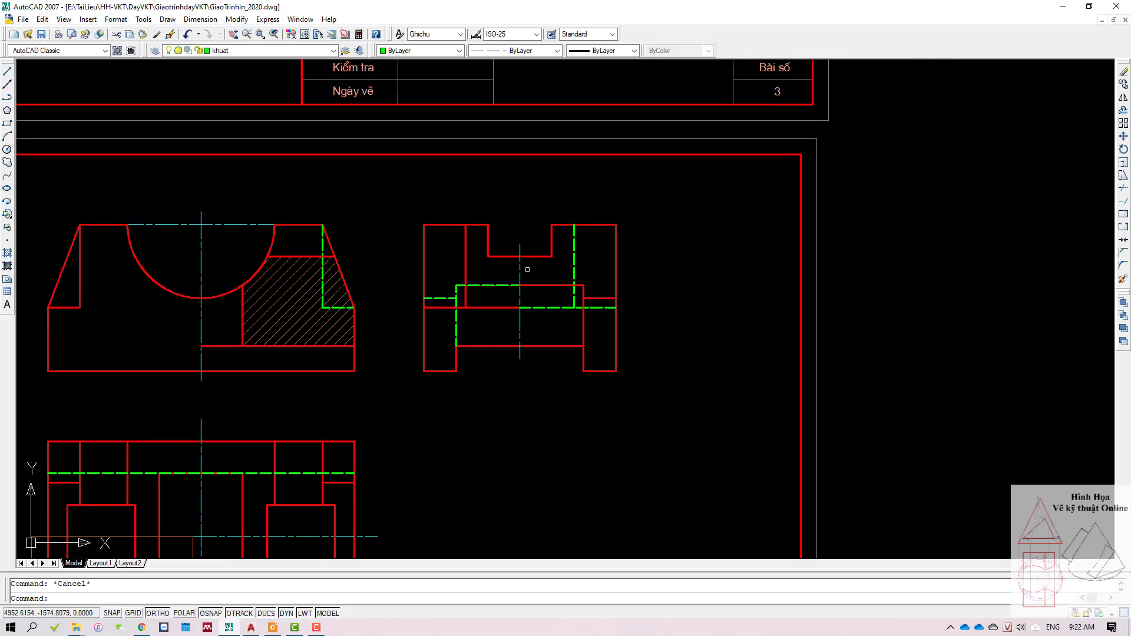
{"action": "scroll", "coordinate": [582, 244], "scroll_direction": "down", "scroll_amount": 3}
{"action": "scroll", "coordinate": [584, 239], "scroll_direction": "up", "scroll_amount": 3}
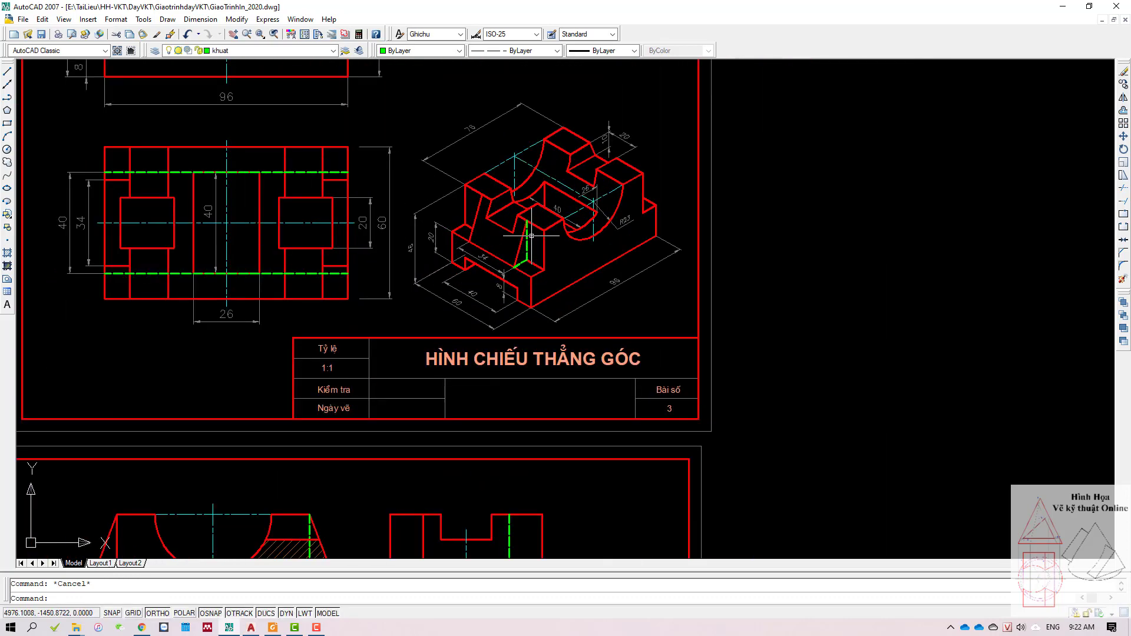
{"action": "scroll", "coordinate": [595, 230], "scroll_direction": "up", "scroll_amount": 2}
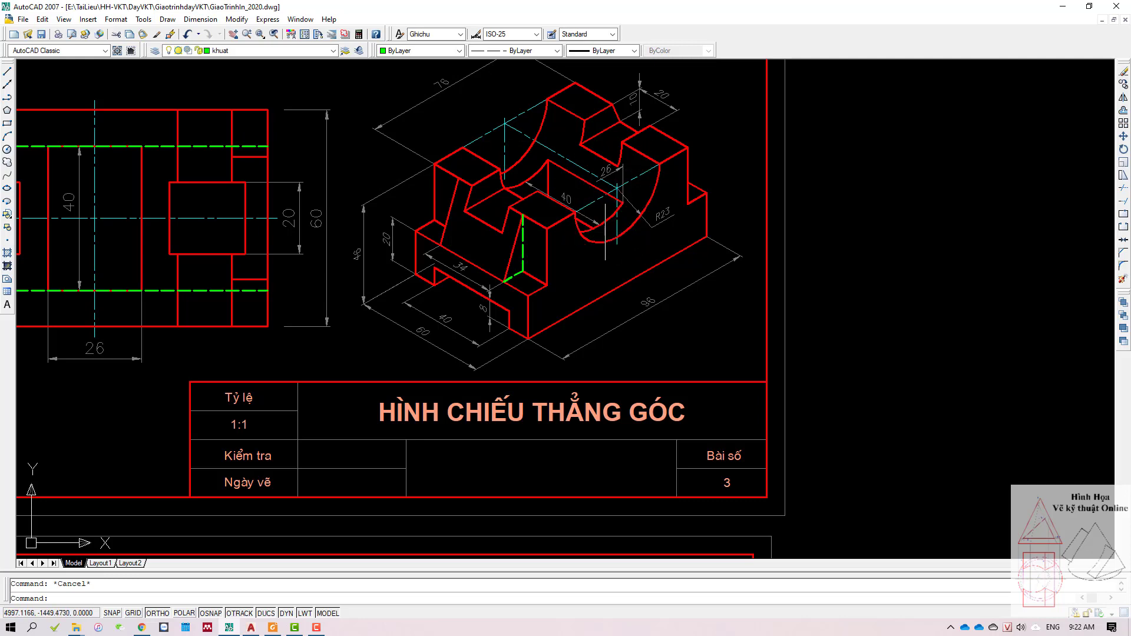
{"action": "scroll", "coordinate": [600, 230], "scroll_direction": "down", "scroll_amount": 3}
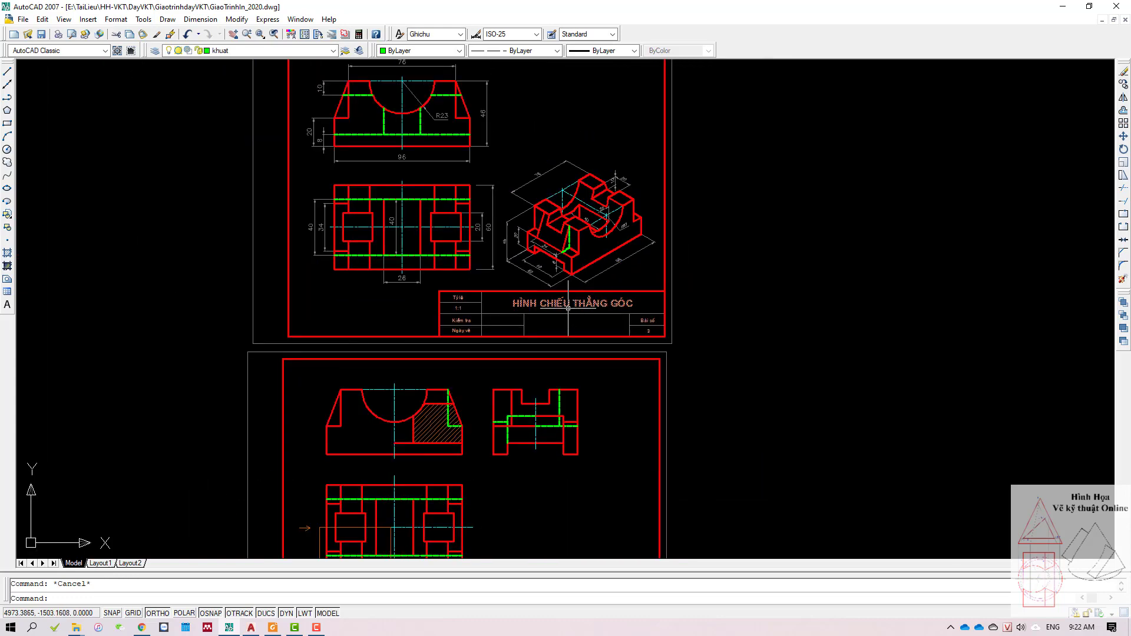
{"action": "middle_click_drag", "start_coordinate": [589, 354], "coordinate": [590, 254]}
{"action": "scroll", "coordinate": [413, 265], "scroll_direction": "up", "scroll_amount": 2}
{"action": "scroll", "coordinate": [260, 177], "scroll_direction": "up", "scroll_amount": 2}
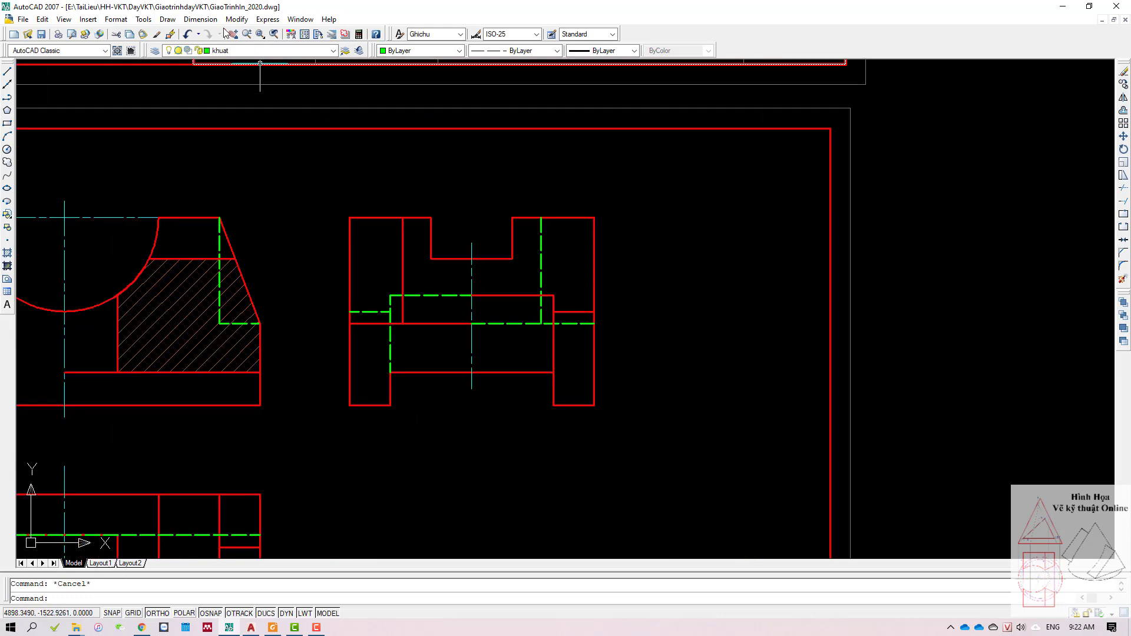
Step: On the hatch layer, start HATCH and pick the side view's two right-hand rectangles
{"action": "left_click", "coordinate": [248, 50]}
{"action": "left_click", "coordinate": [259, 101]}
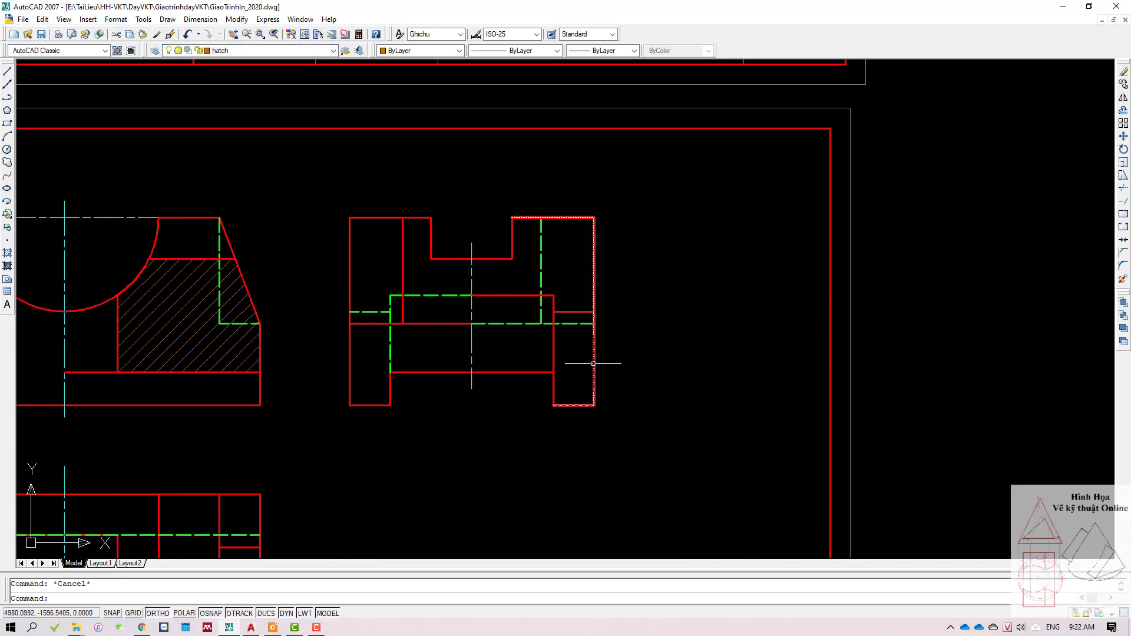
{"action": "scroll", "coordinate": [578, 358], "scroll_direction": "up", "scroll_amount": 2}
{"action": "type", "text": "h"}
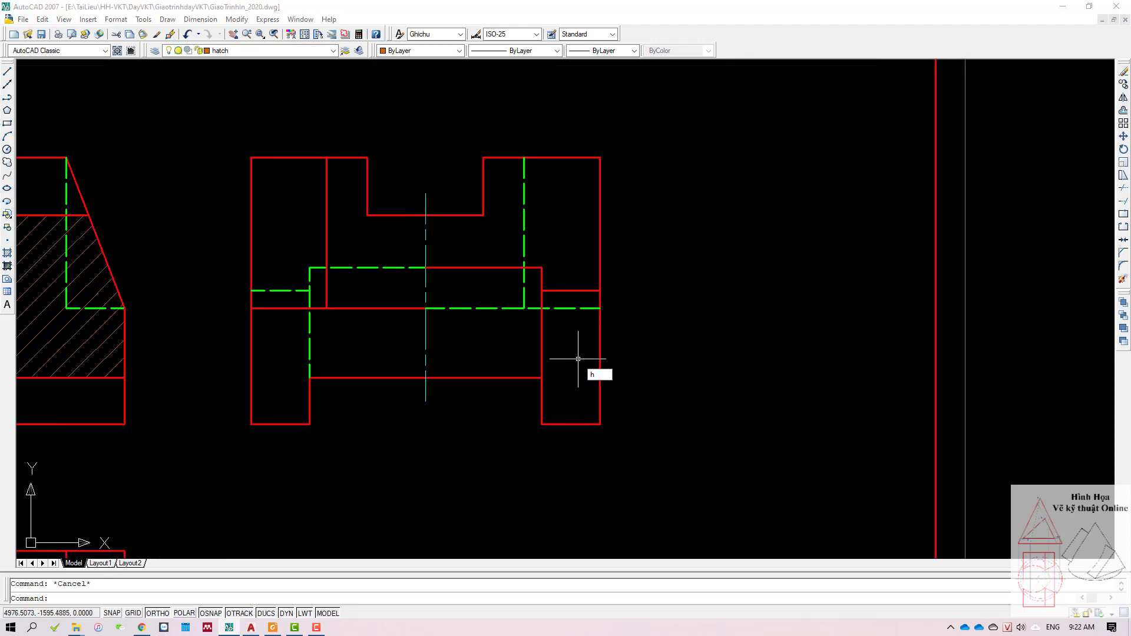
{"action": "key", "text": "Return"}
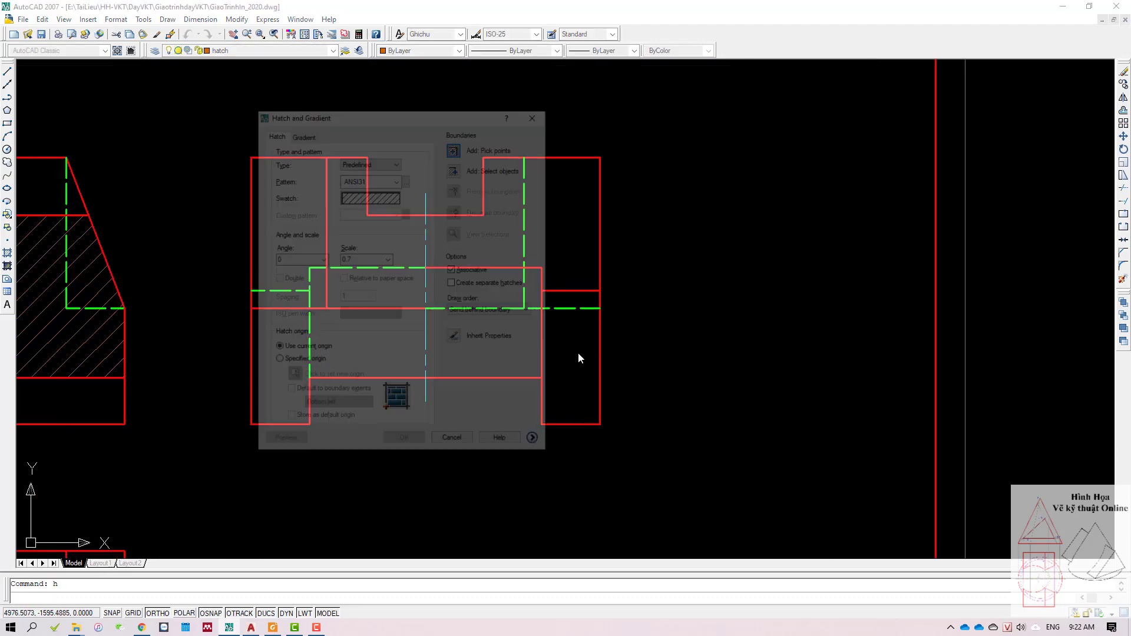
{"action": "left_click", "coordinate": [456, 147]}
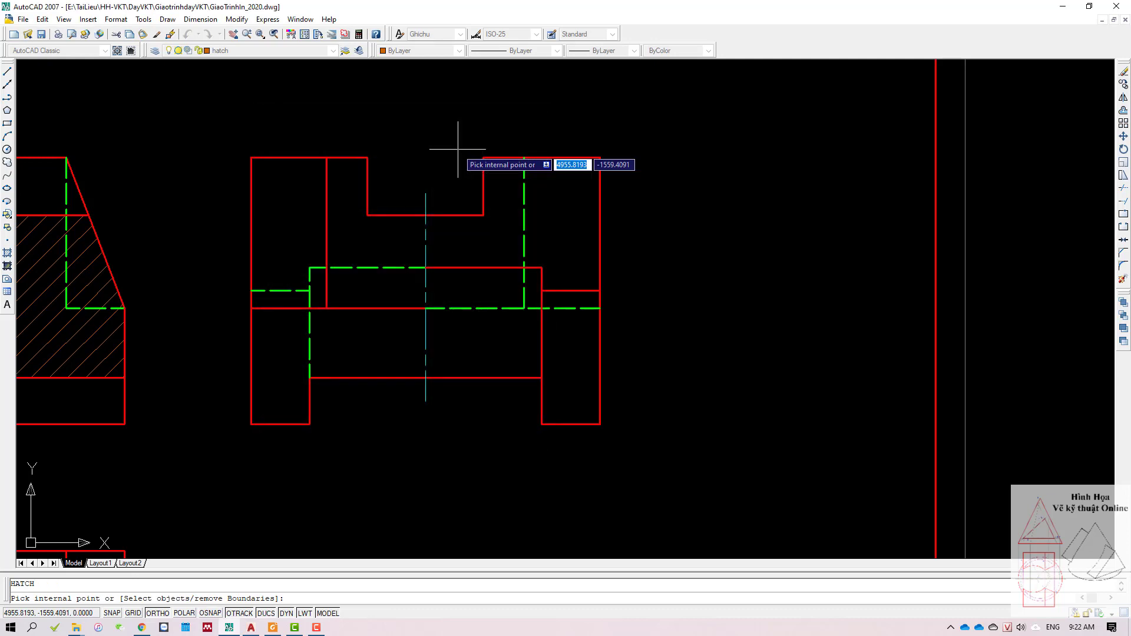
{"action": "left_click", "coordinate": [560, 299]}
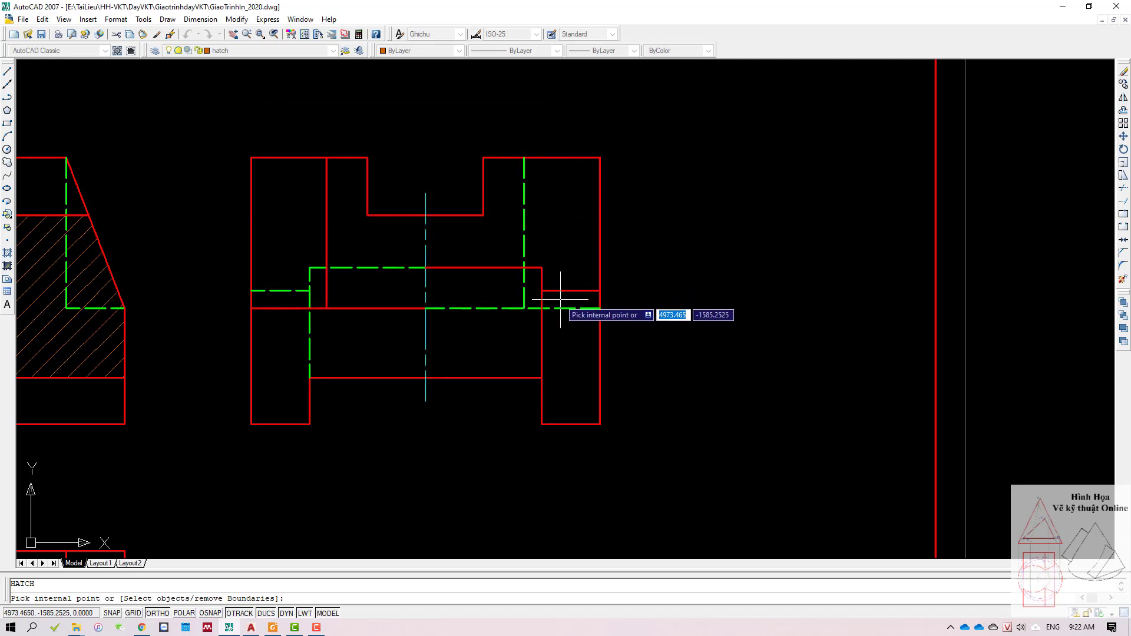
{"action": "left_click", "coordinate": [561, 321]}
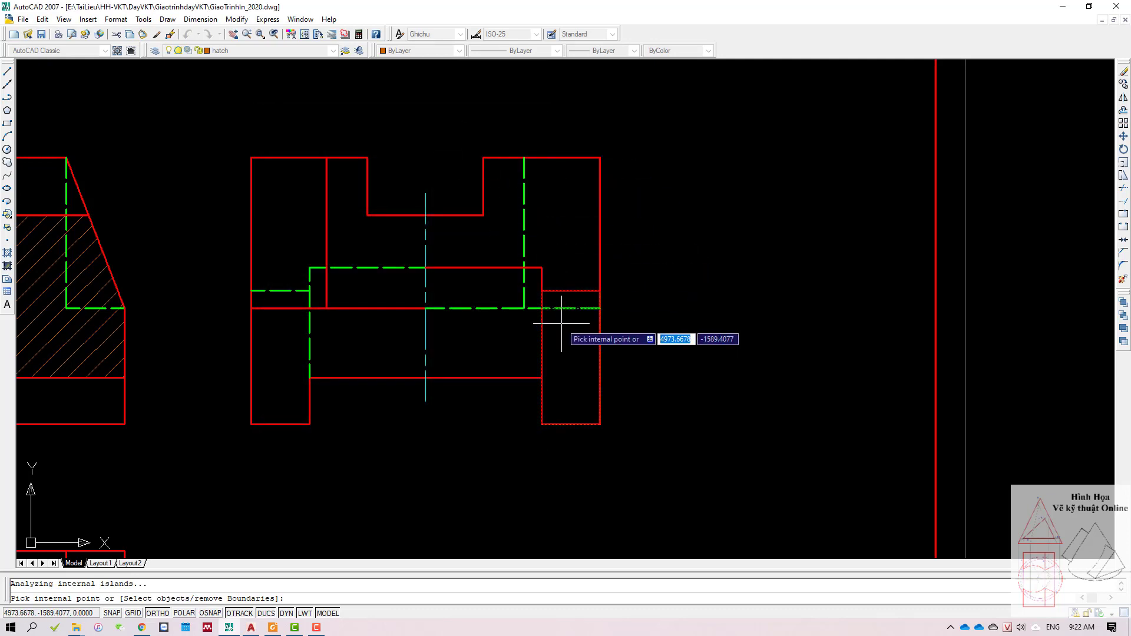
{"action": "key", "text": "Return"}
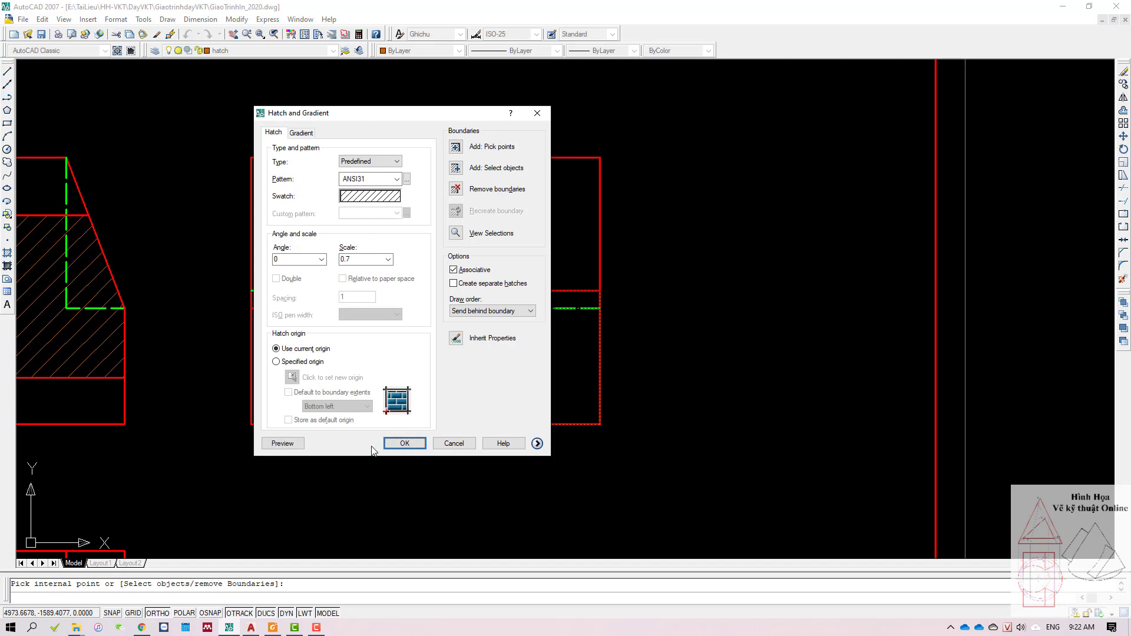
Step: Preview and accept the ANSI31 hatch, then pan right to show both views
{"action": "left_click", "coordinate": [283, 444]}
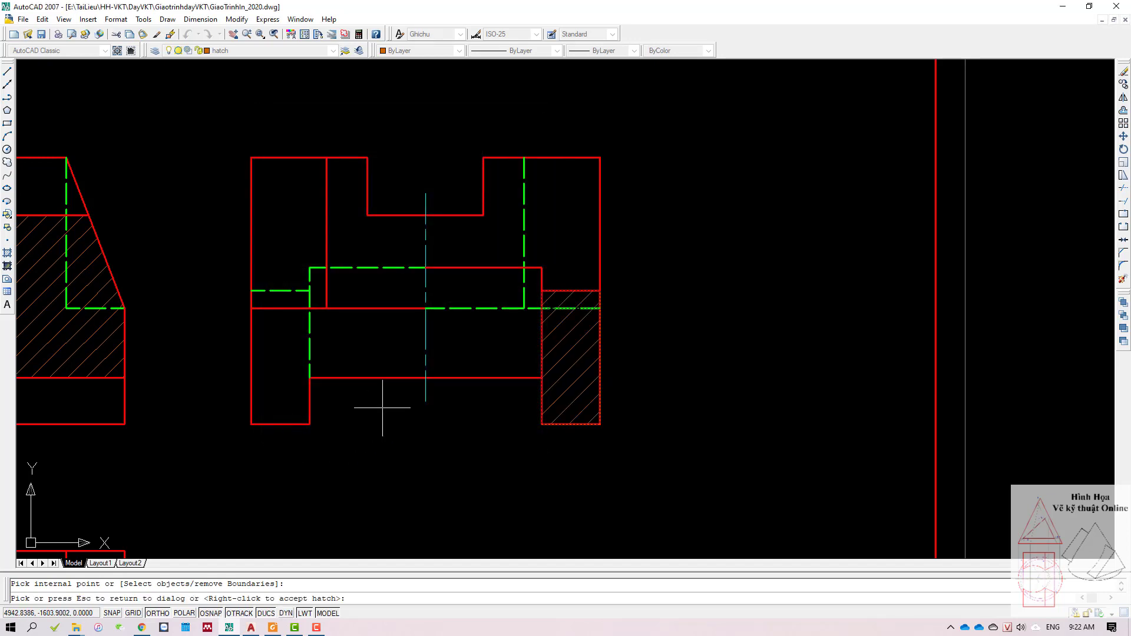
{"action": "right_click", "coordinate": [505, 329]}
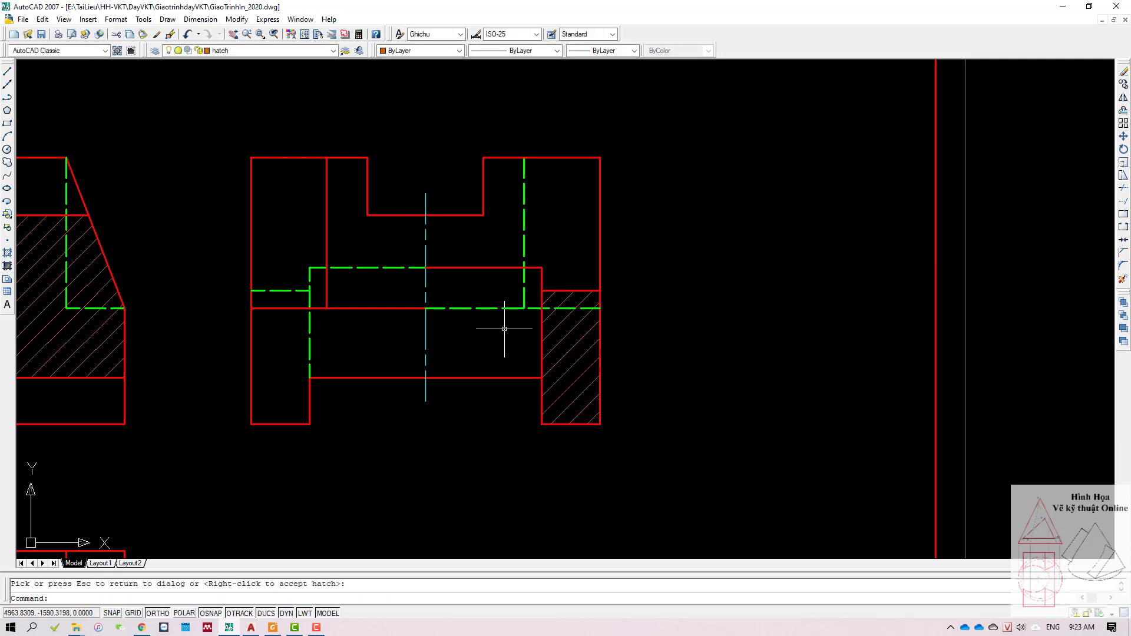
{"action": "middle_click_drag", "start_coordinate": [509, 330], "coordinate": [666, 330]}
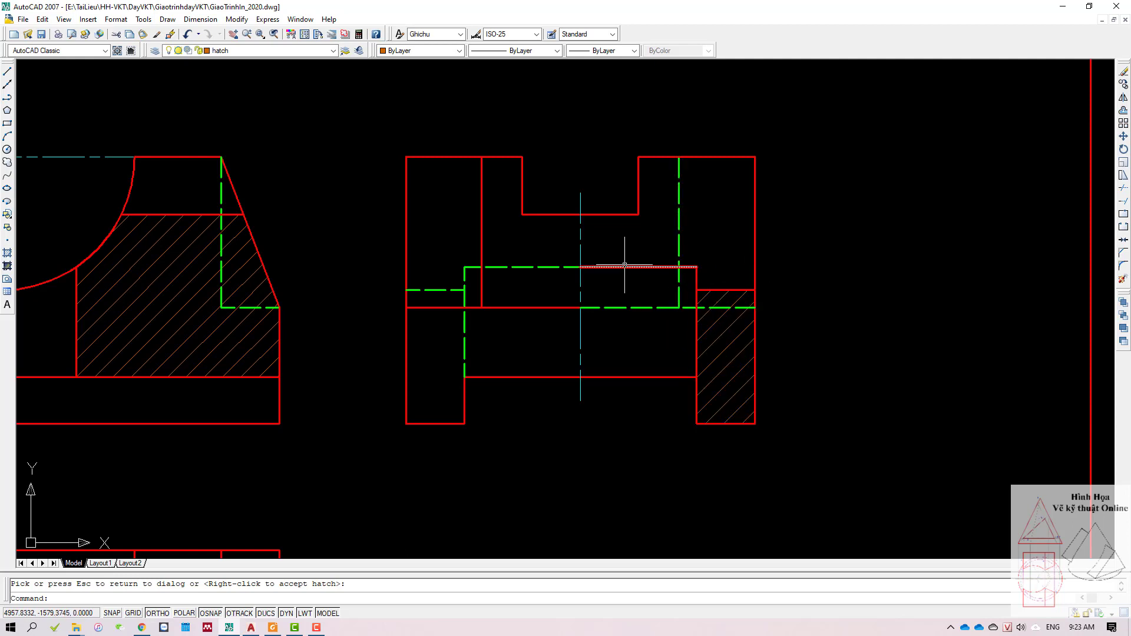
{"action": "right_click", "coordinate": [504, 266]}
Step: Erase the three short hidden lines in the side view, leaving the red outline intact
{"action": "left_click", "coordinate": [530, 246]}
{"action": "left_click", "coordinate": [498, 283]}
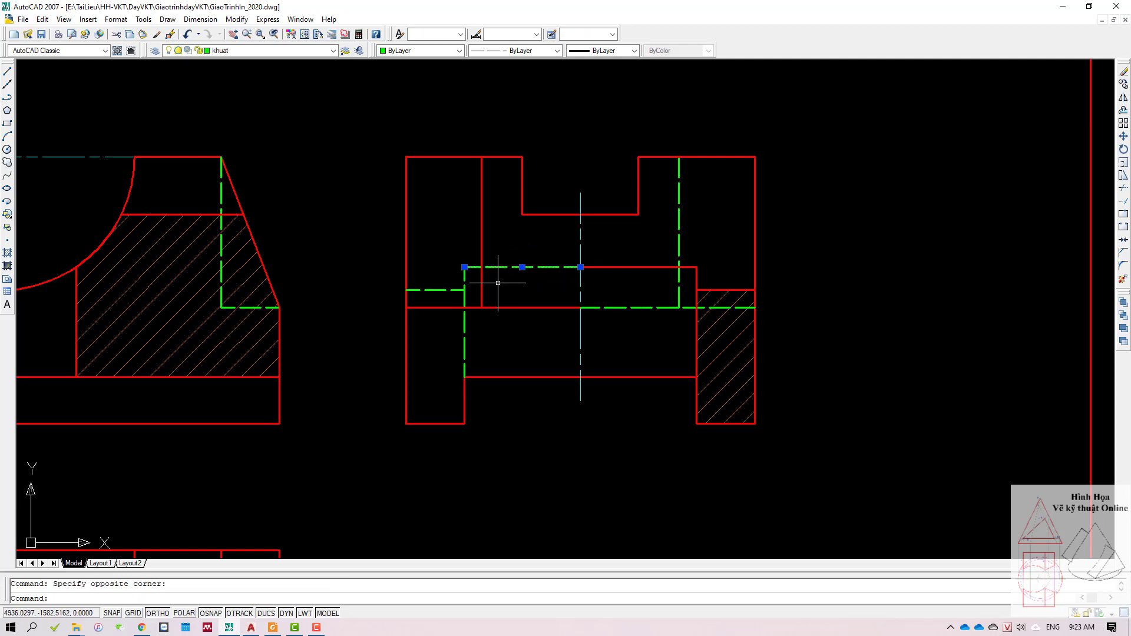
{"action": "left_click", "coordinate": [468, 280]}
{"action": "left_click", "coordinate": [429, 312]}
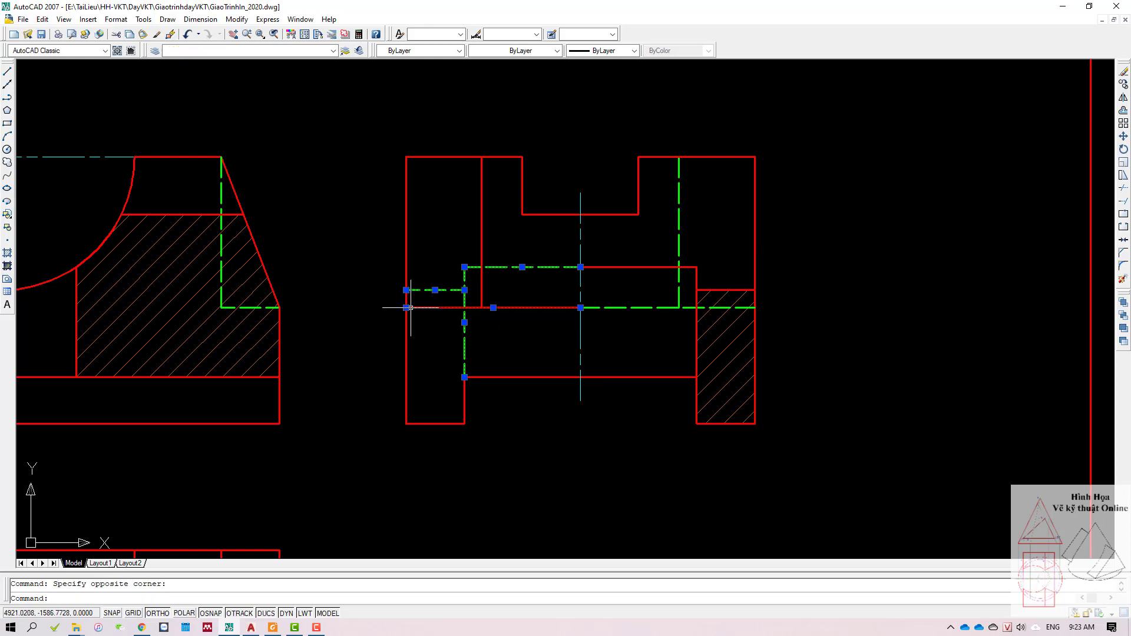
{"action": "left_click", "coordinate": [613, 318], "text": "shift"}
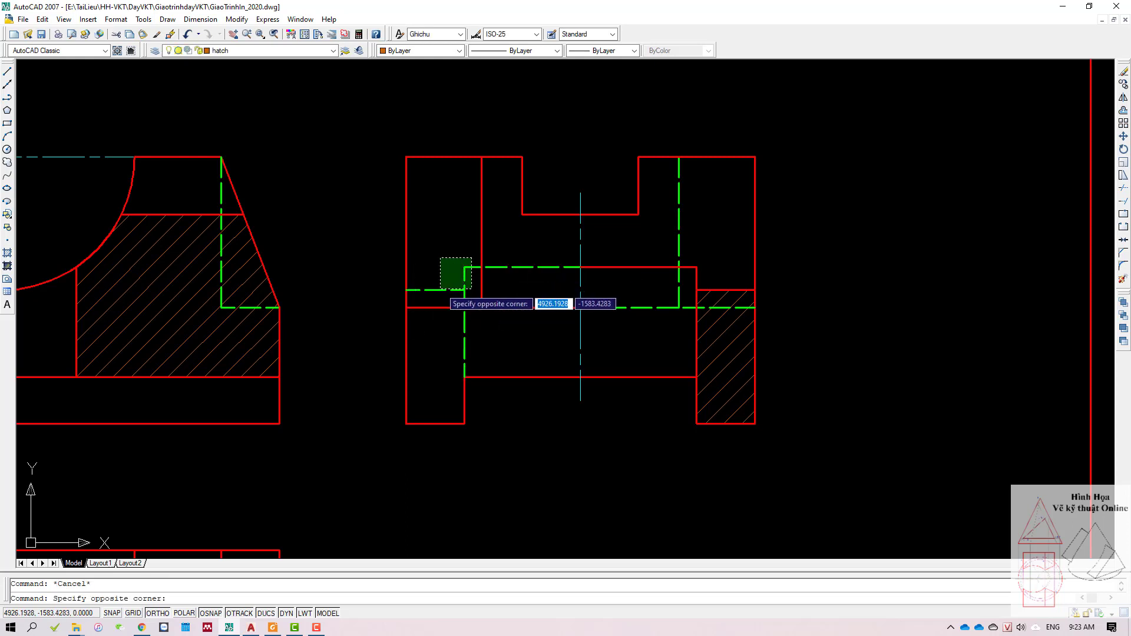
{"action": "left_click", "coordinate": [472, 297], "text": "shift"}
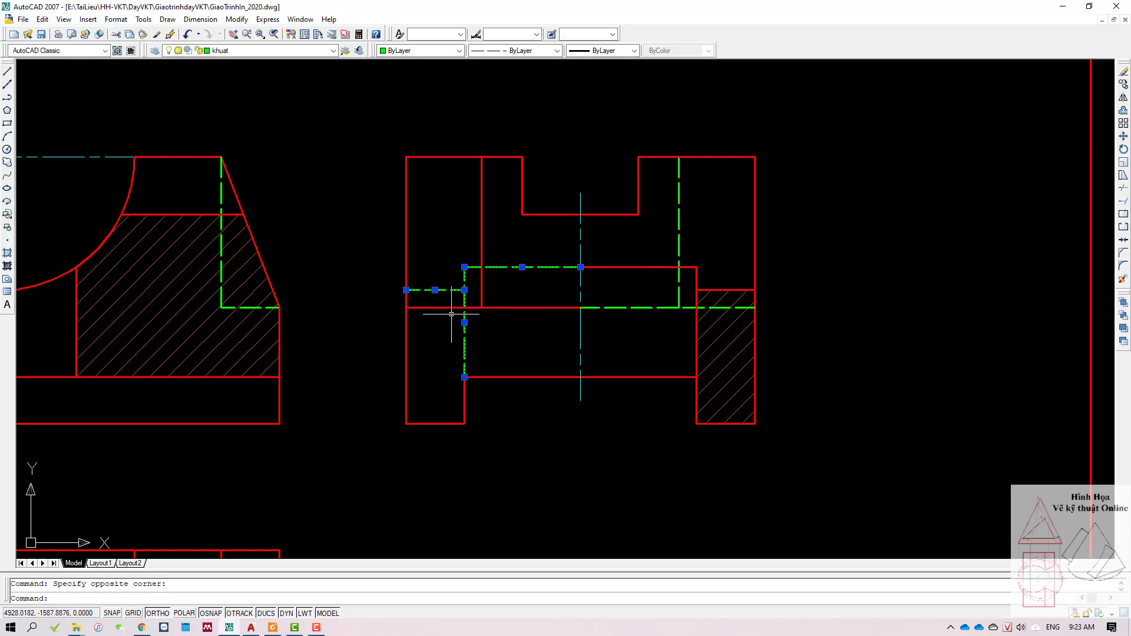
{"action": "type", "text": "e"}
{"action": "key", "text": "Return"}
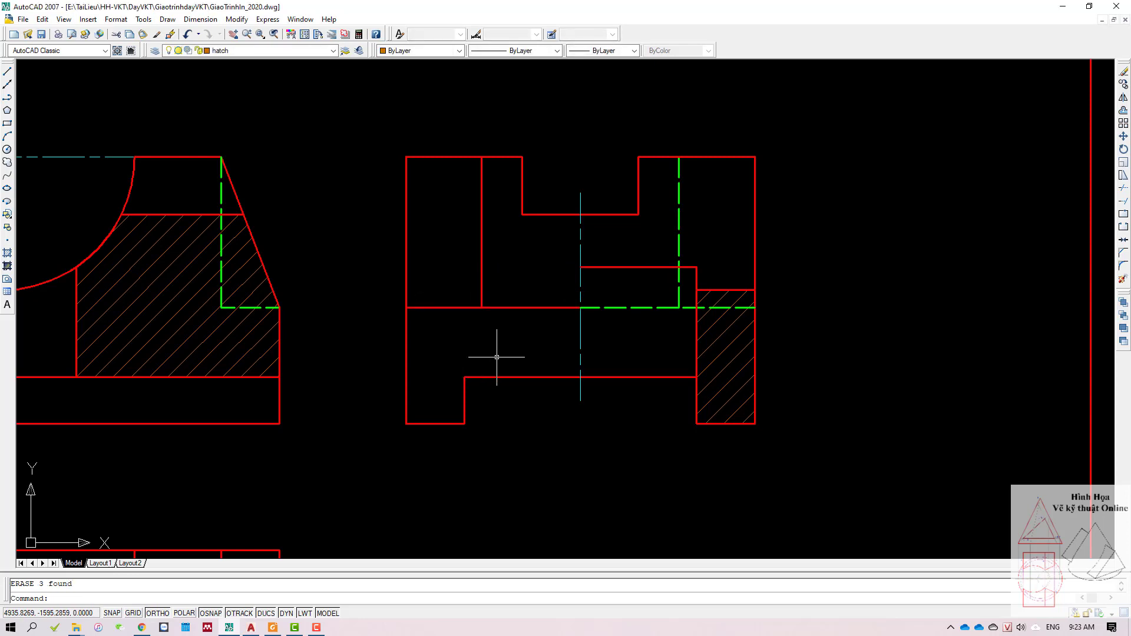
Step: Delete the stray arrow and the orange section rectangle beside the top view
{"action": "scroll", "coordinate": [595, 313], "scroll_direction": "down", "scroll_amount": 2}
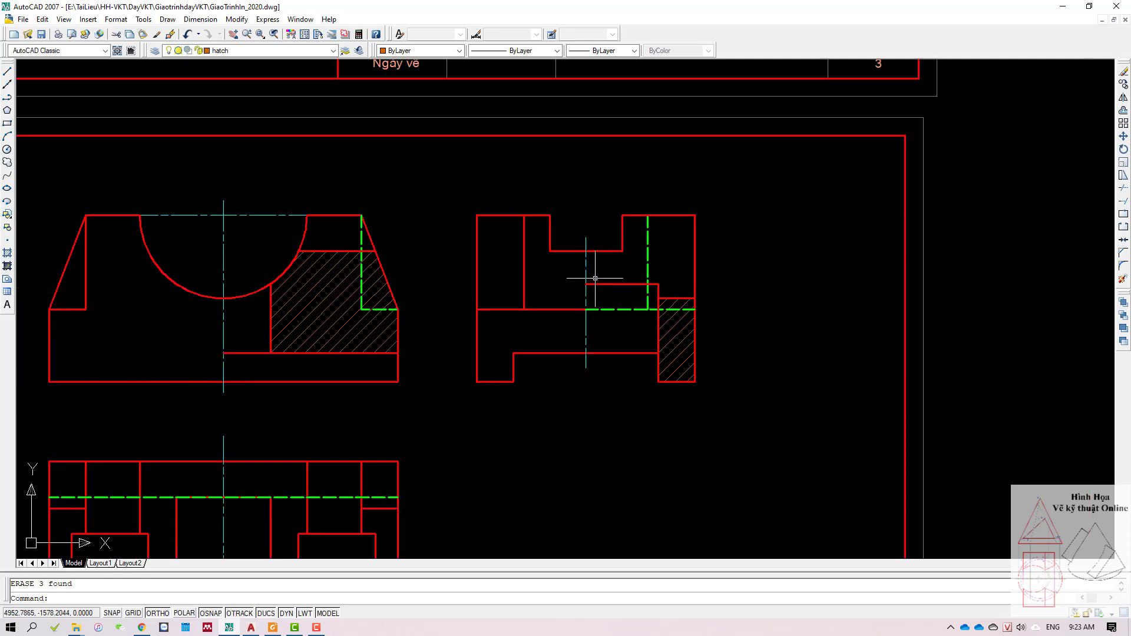
{"action": "middle_click_drag", "start_coordinate": [416, 305], "coordinate": [452, 290]}
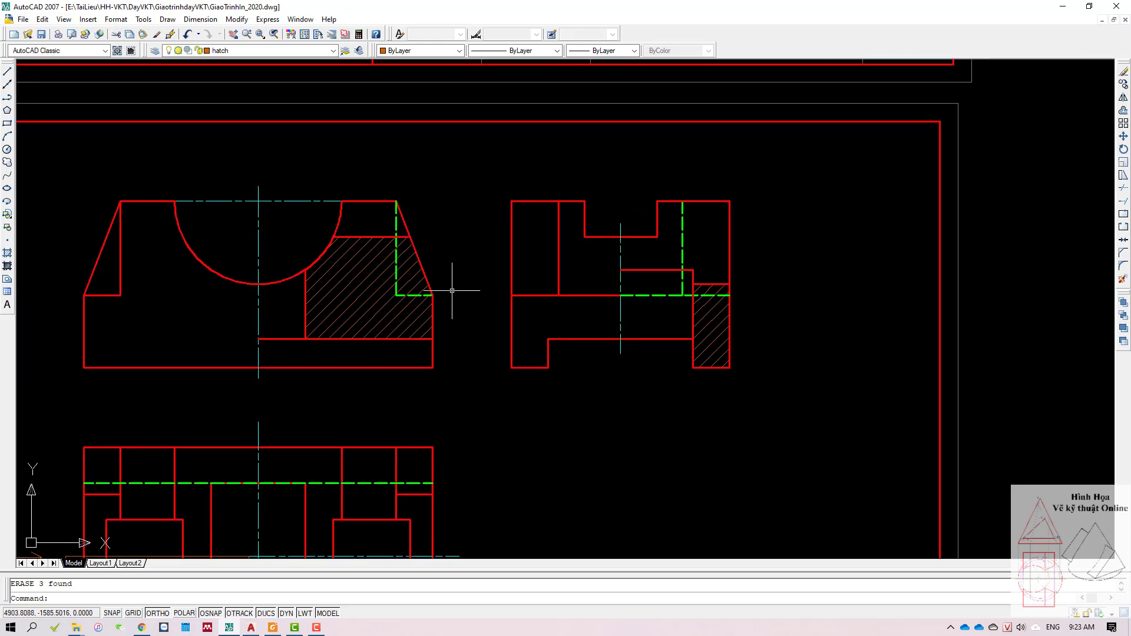
{"action": "scroll", "coordinate": [384, 278], "scroll_direction": "down", "scroll_amount": 2}
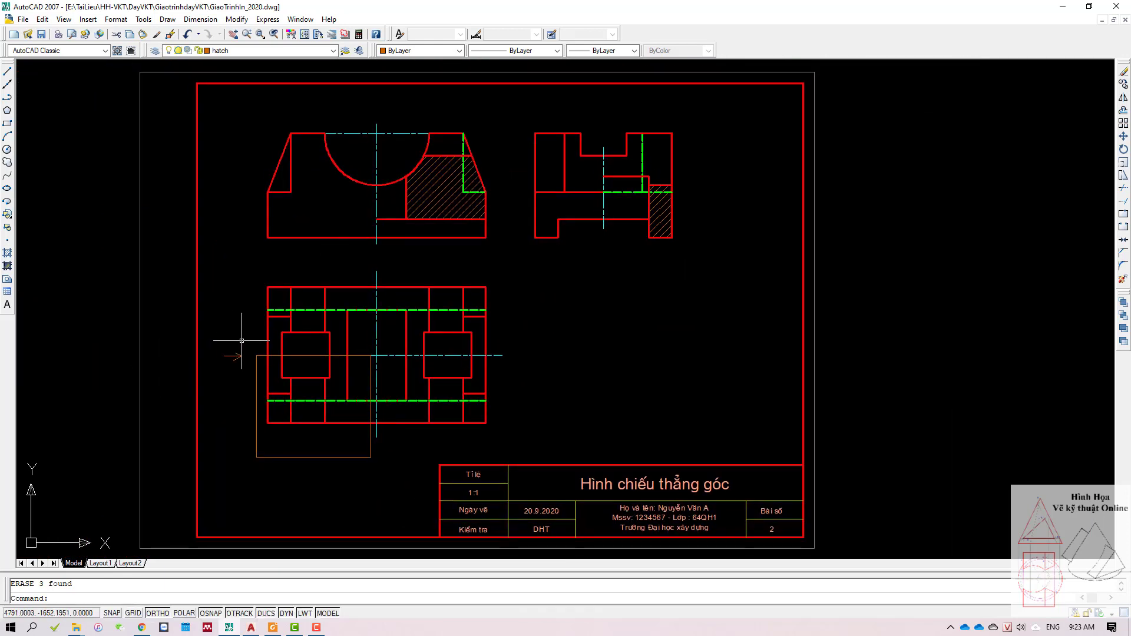
{"action": "left_click", "coordinate": [242, 340]}
{"action": "left_click", "coordinate": [215, 396]}
{"action": "type", "text": "e"}
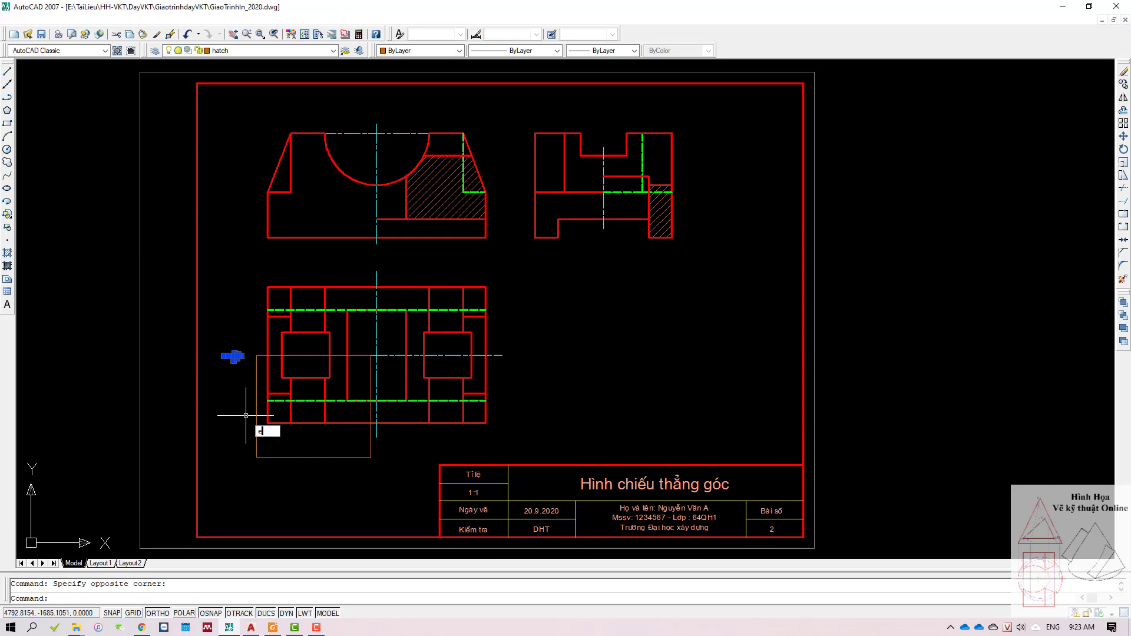
{"action": "key", "text": "Return"}
{"action": "left_click", "coordinate": [257, 430]}
{"action": "type", "text": "e"}
{"action": "key", "text": "Return"}
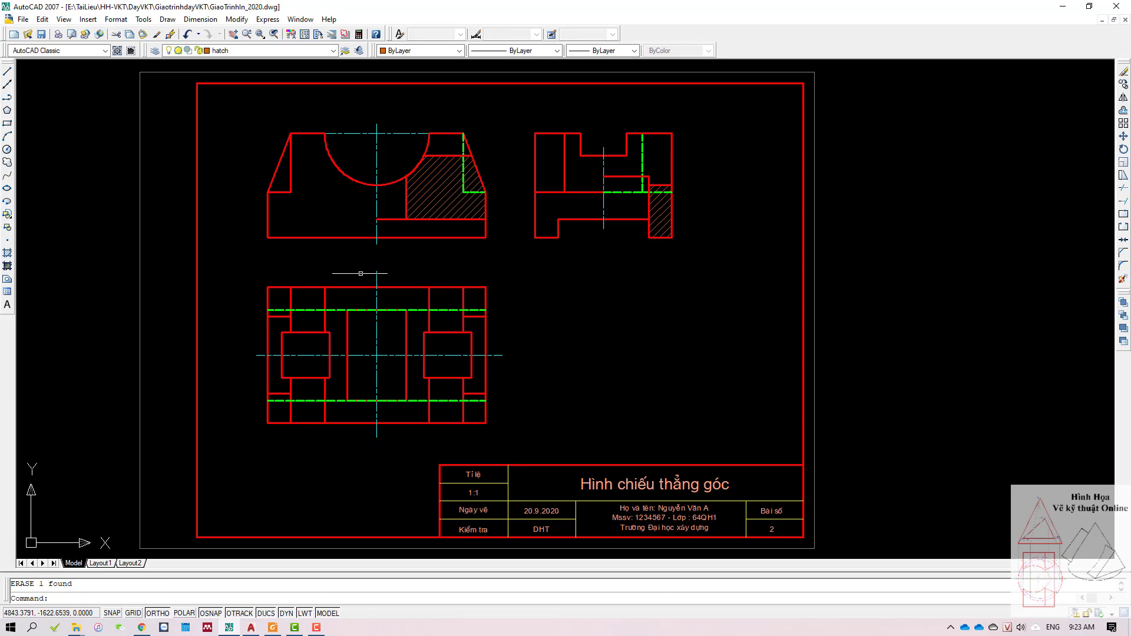
{"action": "mouse_move", "coordinate": [360, 273]}
{"action": "middle_mouse_down"}
{"action": "mouse_move", "coordinate": [441, 217]}
{"action": "mouse_move", "coordinate": [443, 271]}
{"action": "middle_mouse_up"}
Step: Pan and zoom until the upper reference sheet and lower working sheet are both visible
{"action": "scroll", "coordinate": [438, 217], "scroll_direction": "down", "scroll_amount": 2}
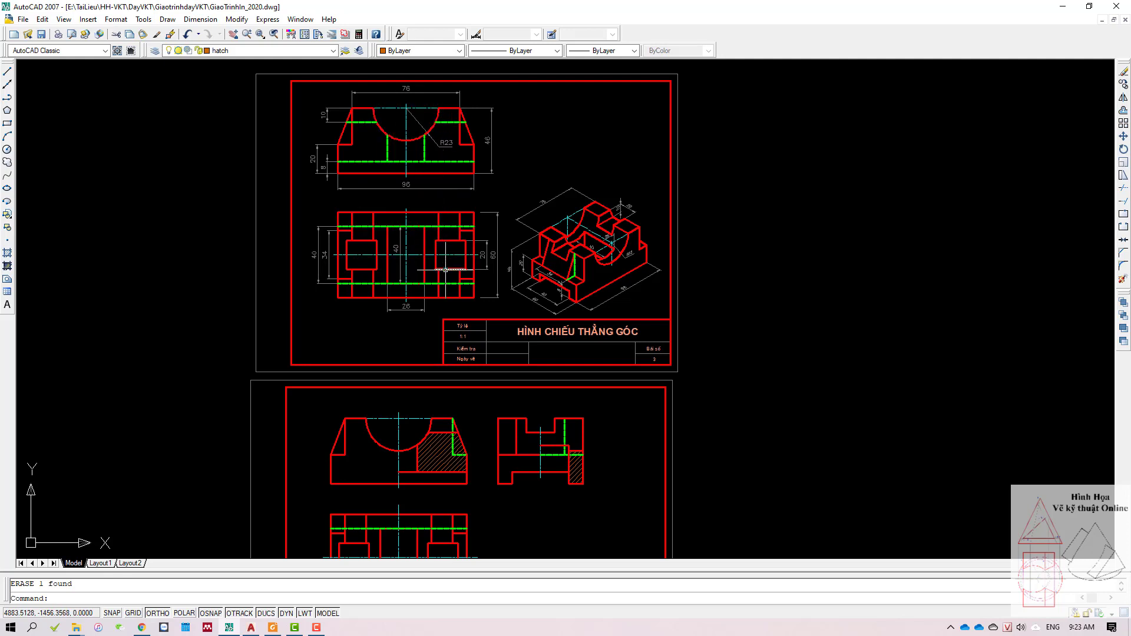
{"action": "middle_click_drag", "start_coordinate": [442, 384], "coordinate": [386, 295]}
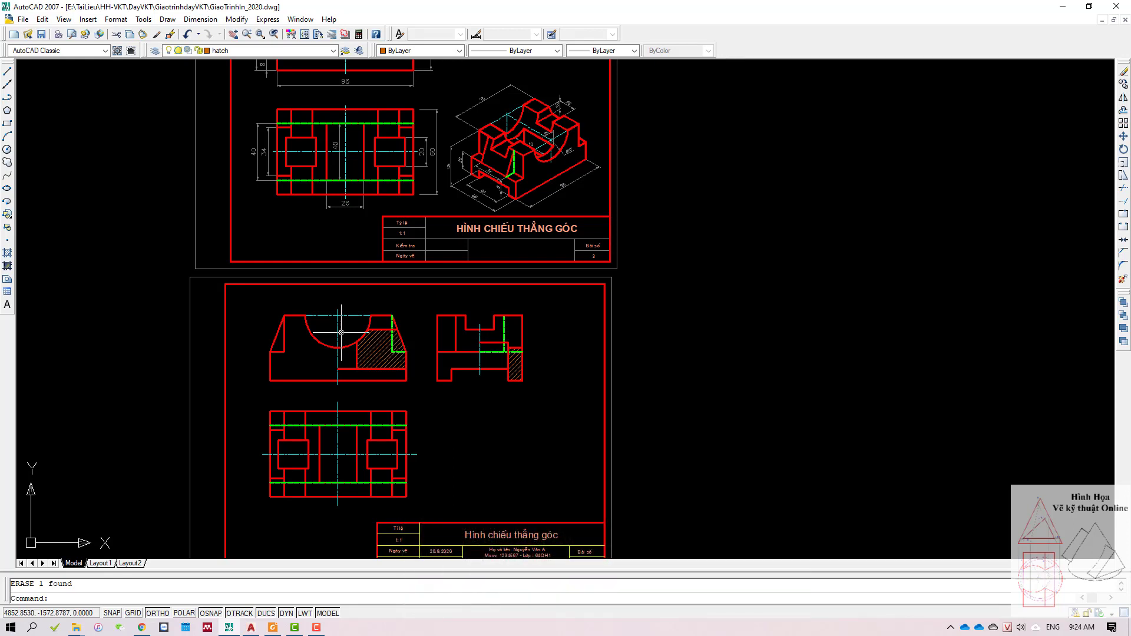
{"action": "middle_click_drag", "start_coordinate": [341, 333], "coordinate": [446, 328]}
Step: Open the Dimension Style Manager with D and modify ISO-25, abandoning a new style
{"action": "type", "text": "d"}
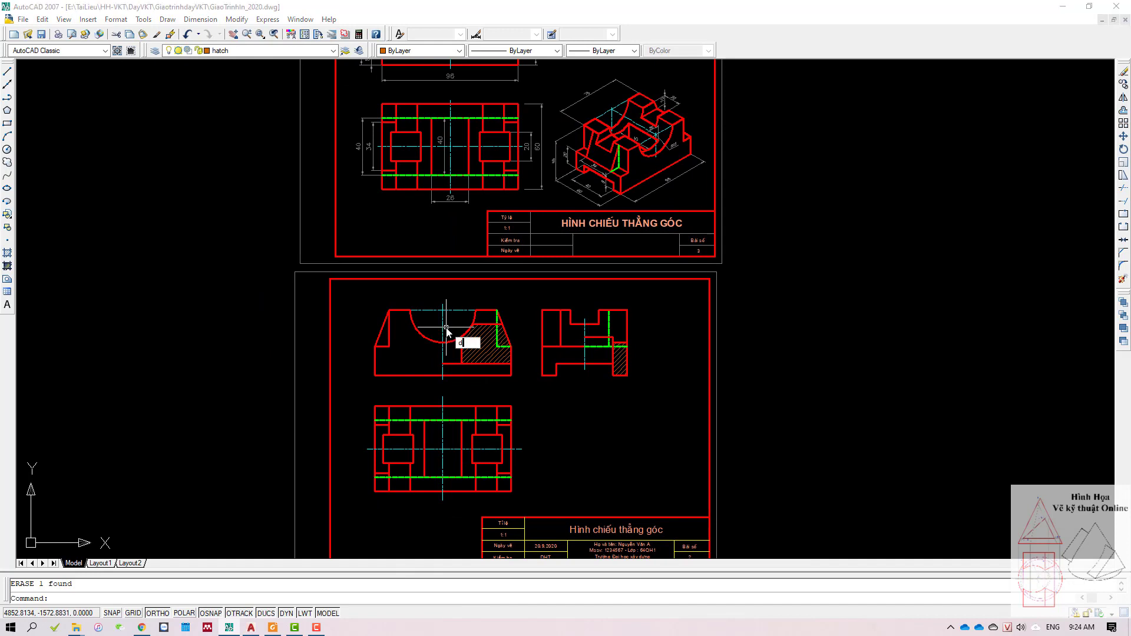
{"action": "key", "text": "Return"}
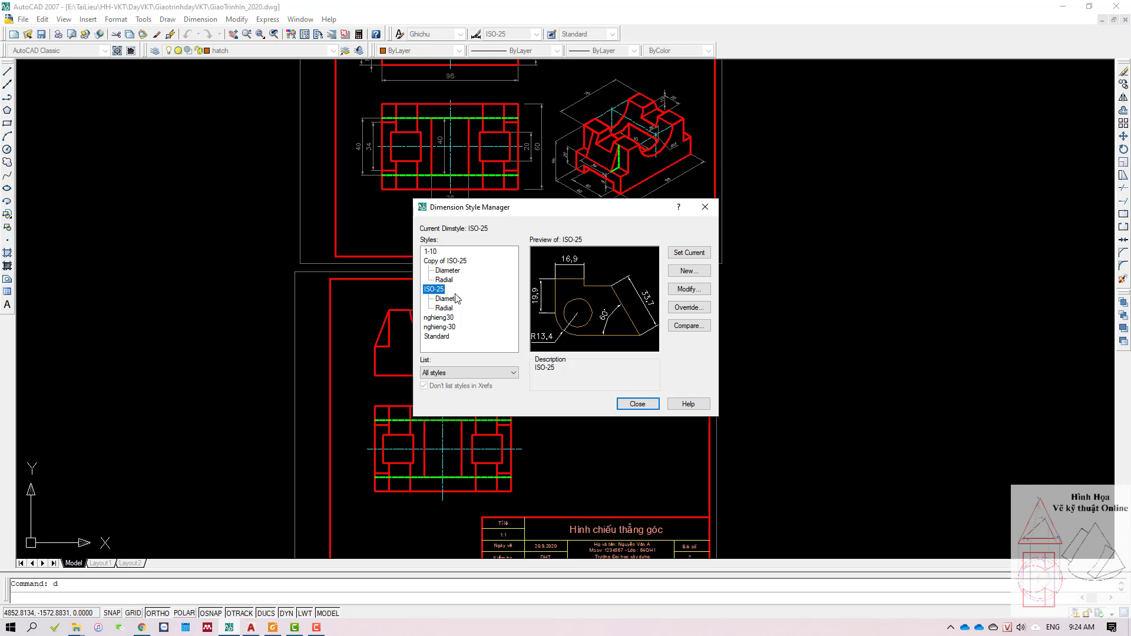
{"action": "left_click", "coordinate": [441, 290]}
{"action": "left_click", "coordinate": [689, 273]}
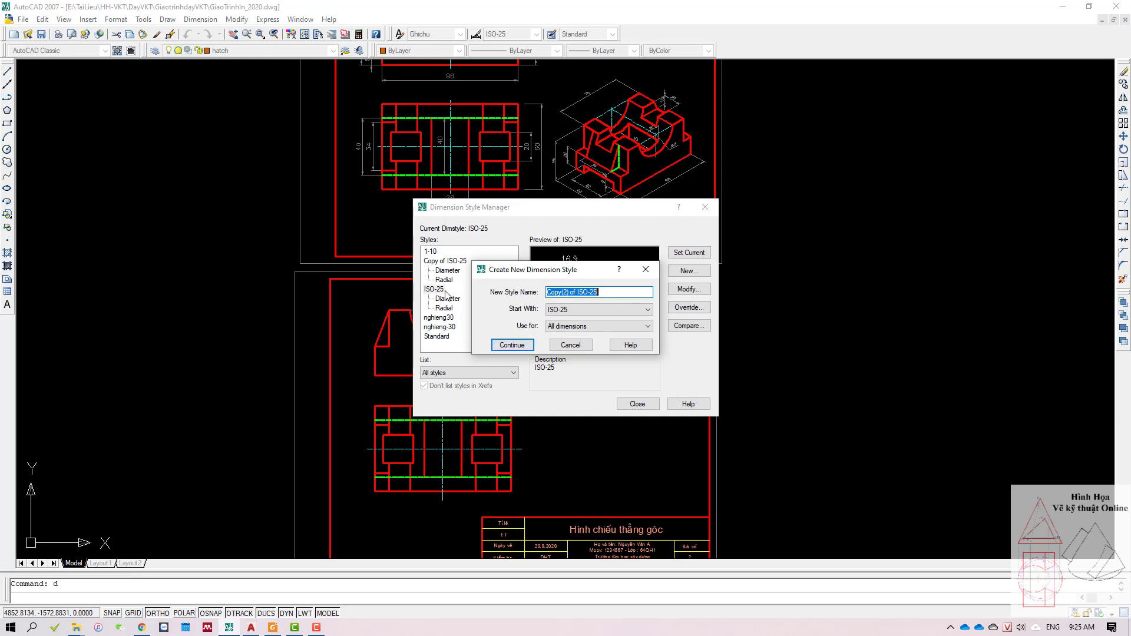
{"action": "left_click", "coordinate": [575, 347]}
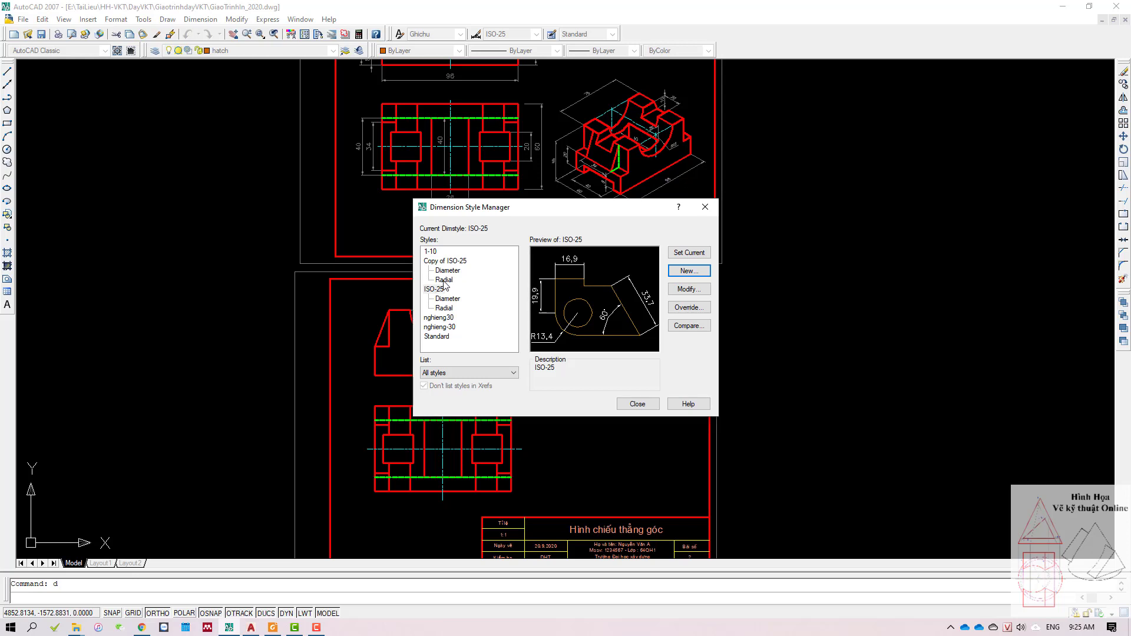
{"action": "left_click", "coordinate": [435, 291]}
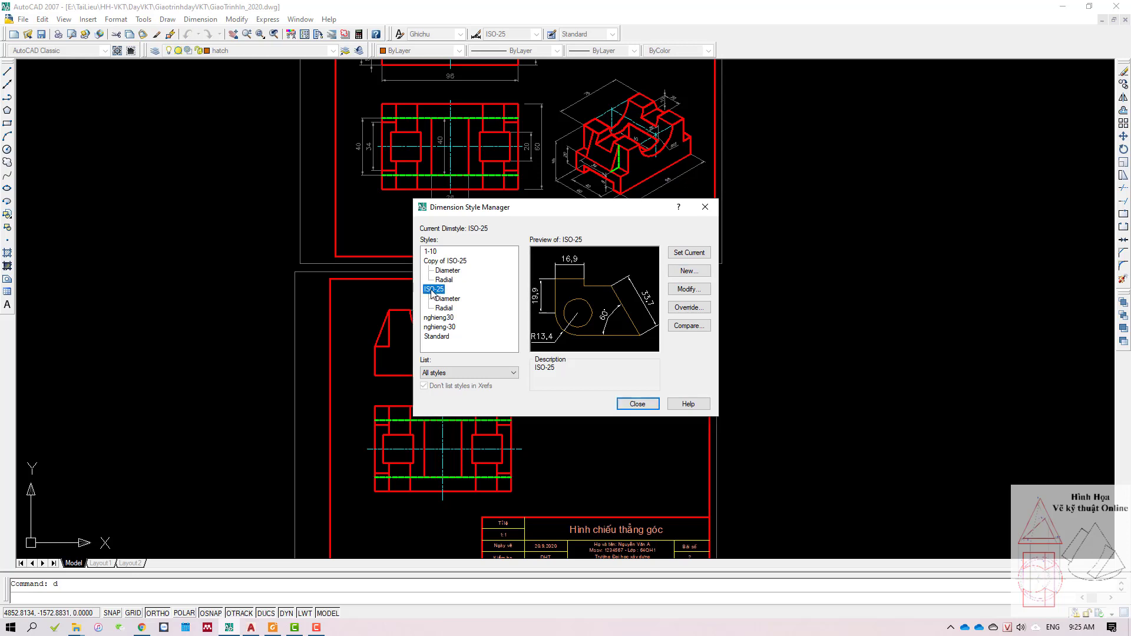
{"action": "left_click", "coordinate": [684, 289]}
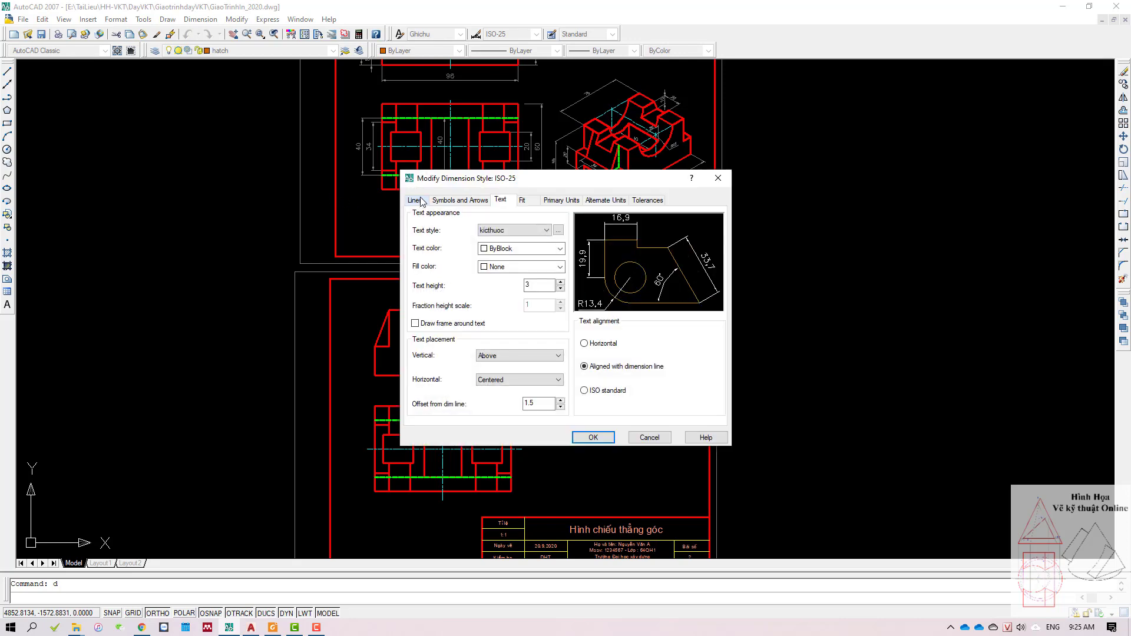
Step: Move the Modify Dimension Style: ISO-25 dialog right and show its Lines settings
{"action": "left_click_drag", "start_coordinate": [479, 181], "coordinate": [611, 178]}
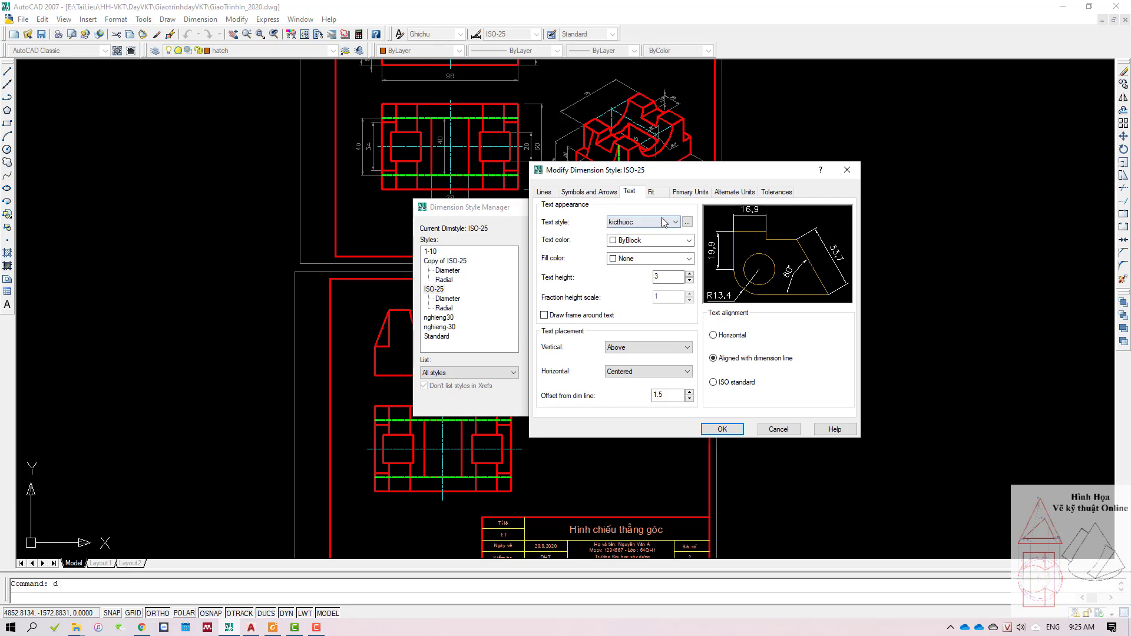
{"action": "left_click_drag", "start_coordinate": [617, 171], "coordinate": [670, 175]}
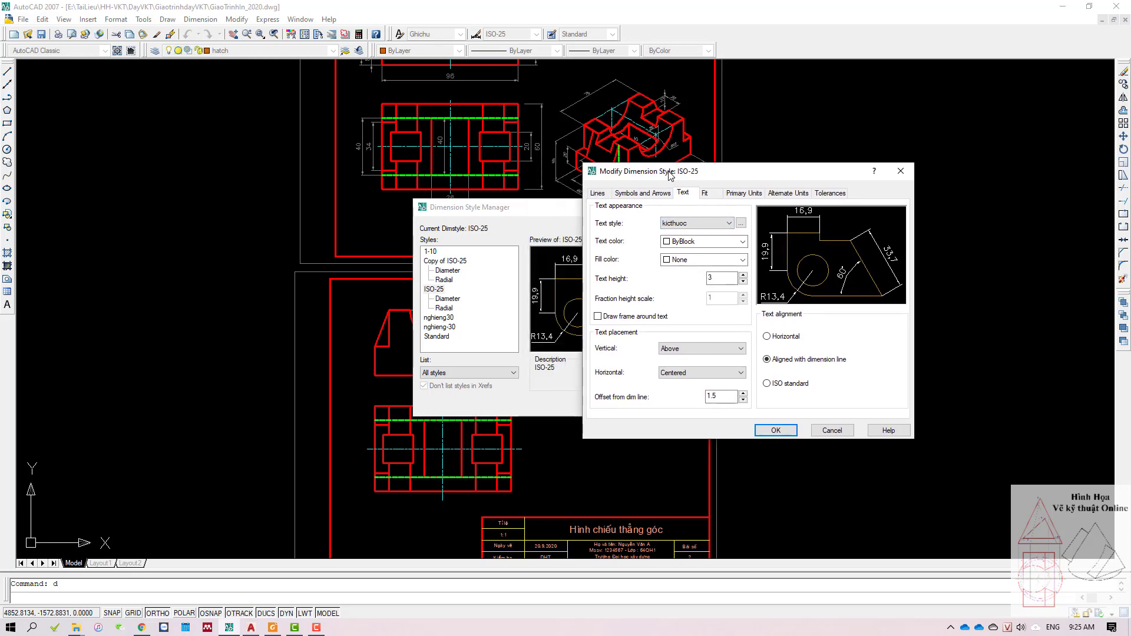
{"action": "left_click", "coordinate": [603, 195]}
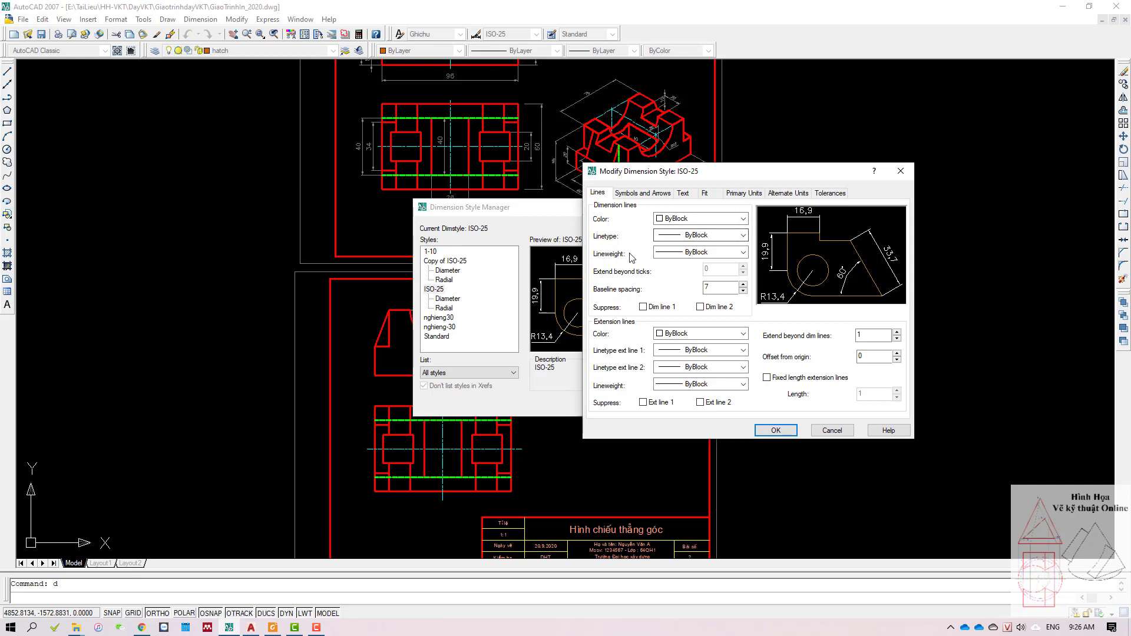
Step: Set the dimension line colour, linetype and lineweight to ByLayer
{"action": "left_click", "coordinate": [671, 220]}
{"action": "left_click", "coordinate": [684, 236]}
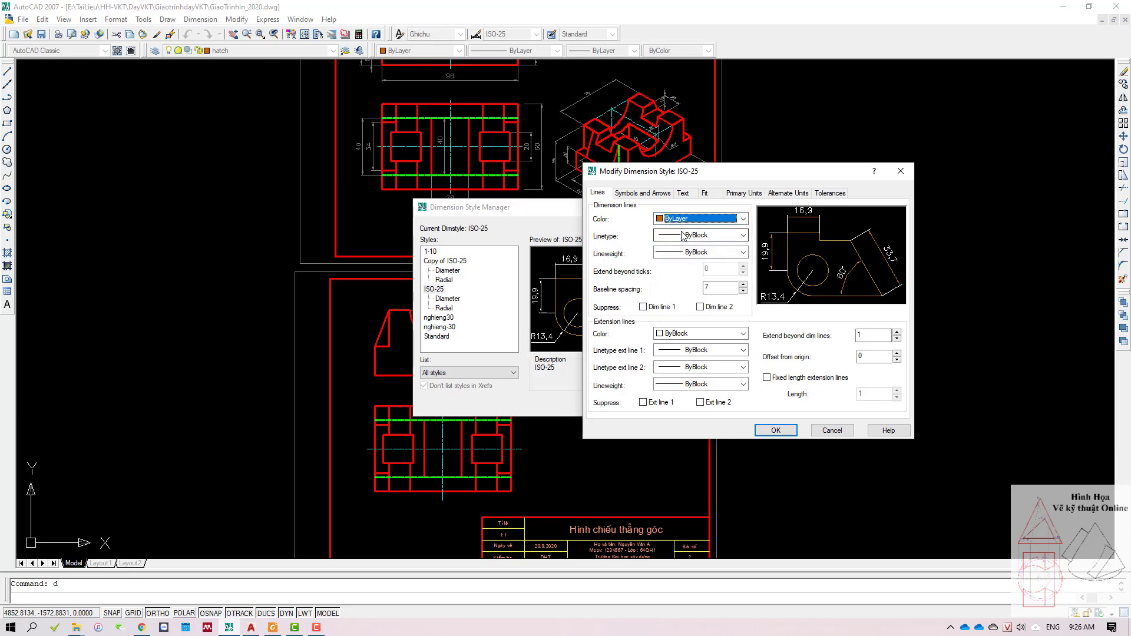
{"action": "left_click", "coordinate": [682, 246]}
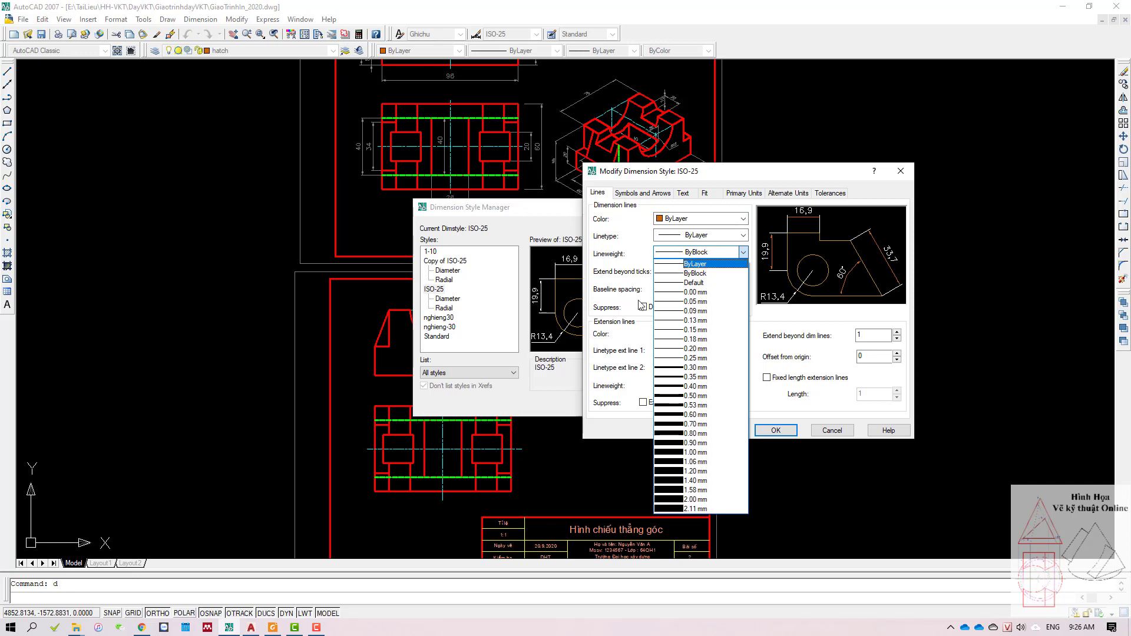
{"action": "left_click", "coordinate": [642, 305]}
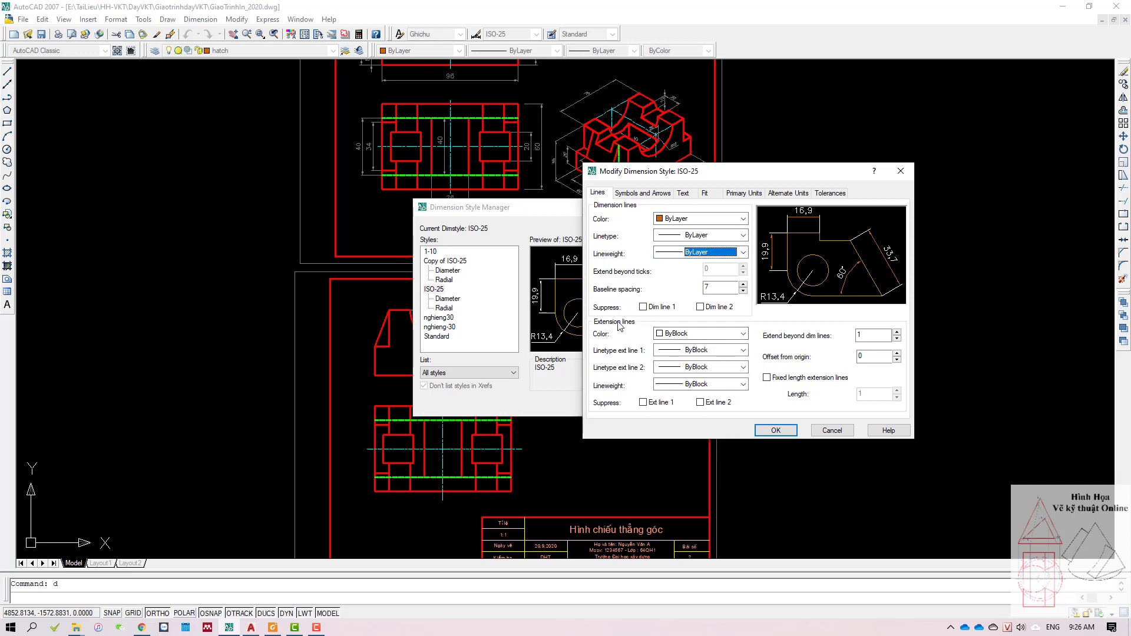
Step: Set extension line colour, both linetypes and lineweight to ByLayer, with baseline spacing 7
{"action": "left_click", "coordinate": [701, 334]}
{"action": "left_click", "coordinate": [670, 352]}
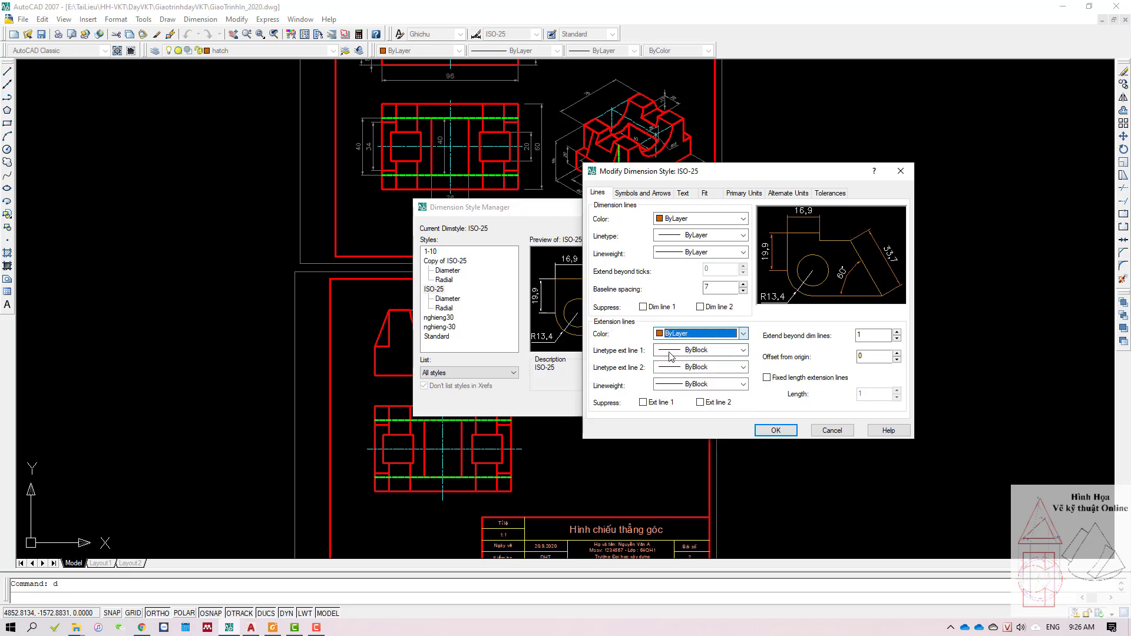
{"action": "left_click", "coordinate": [670, 352]}
{"action": "left_click", "coordinate": [672, 361]}
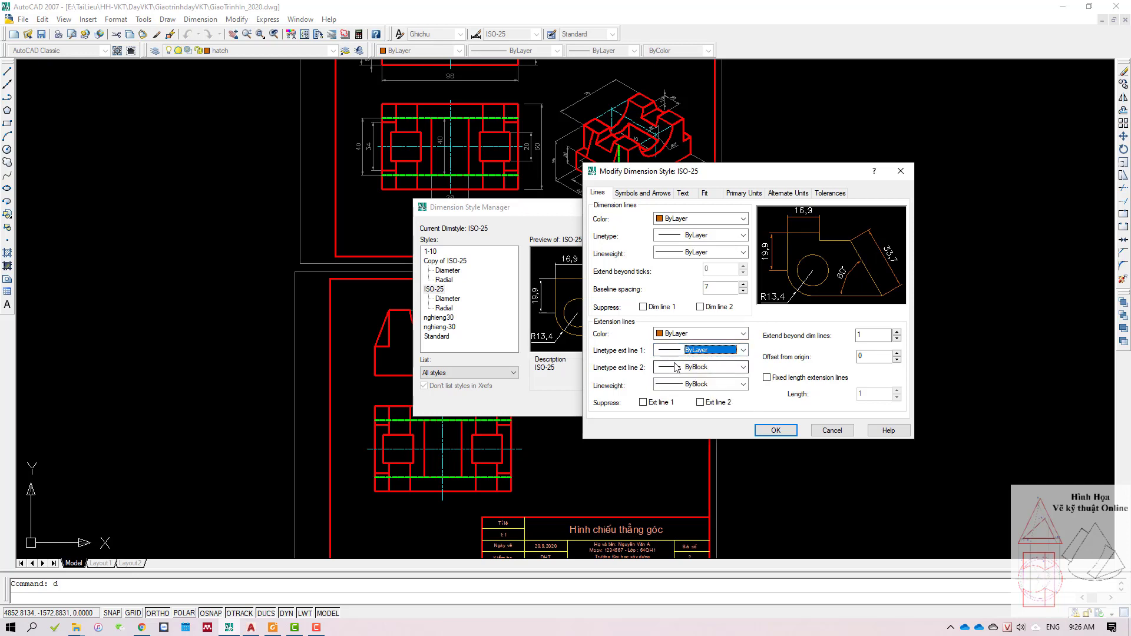
{"action": "left_click", "coordinate": [679, 378]}
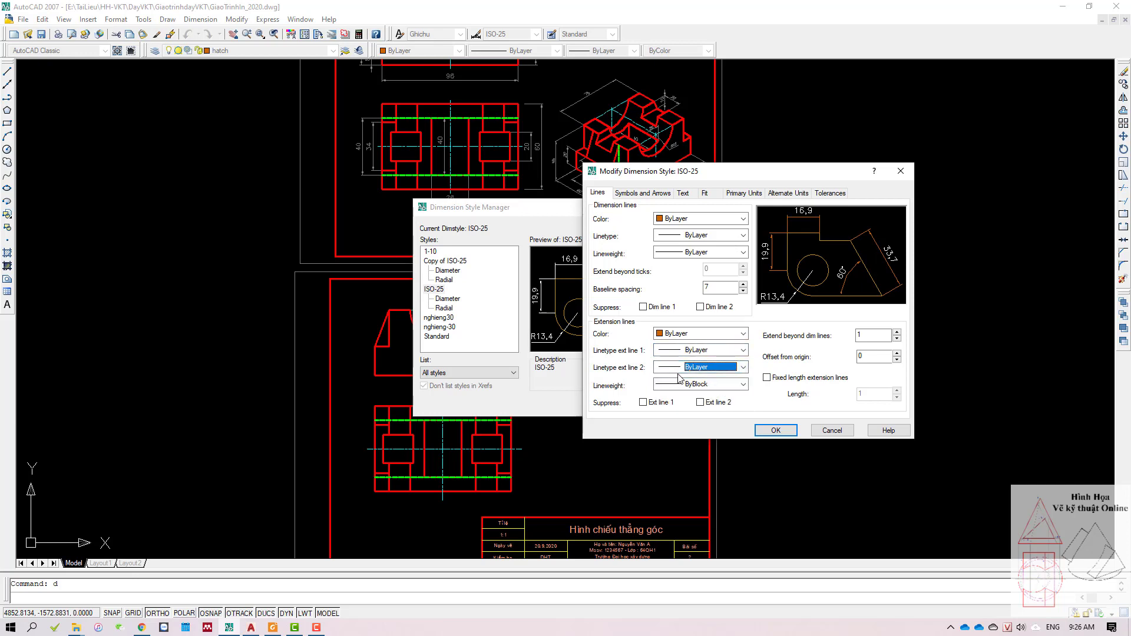
{"action": "left_click", "coordinate": [680, 384]}
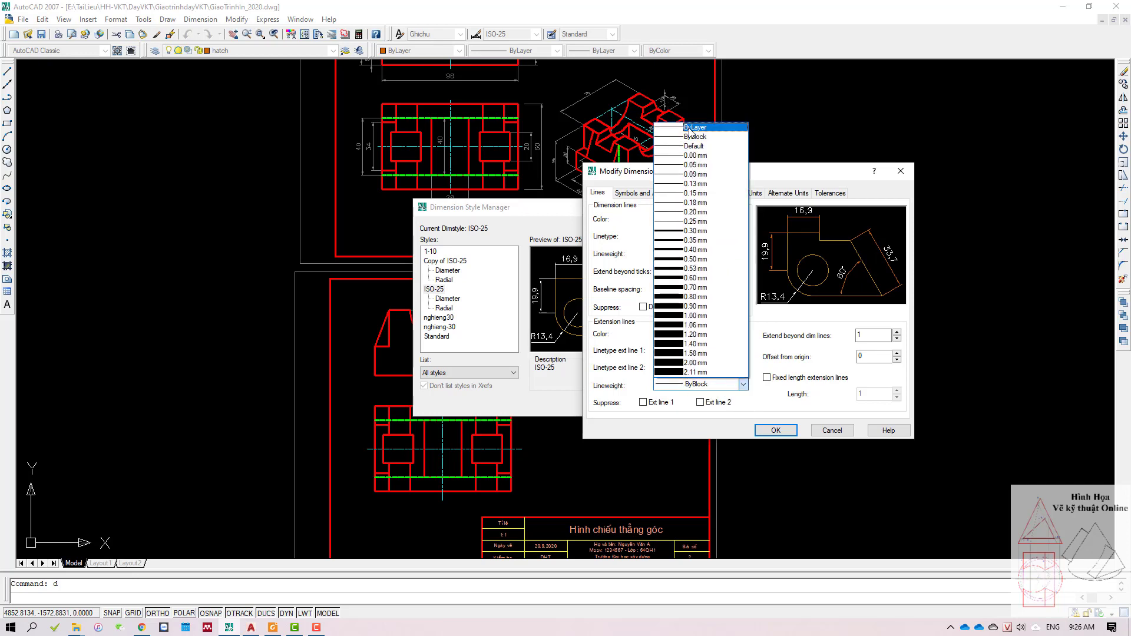
{"action": "left_click", "coordinate": [690, 128]}
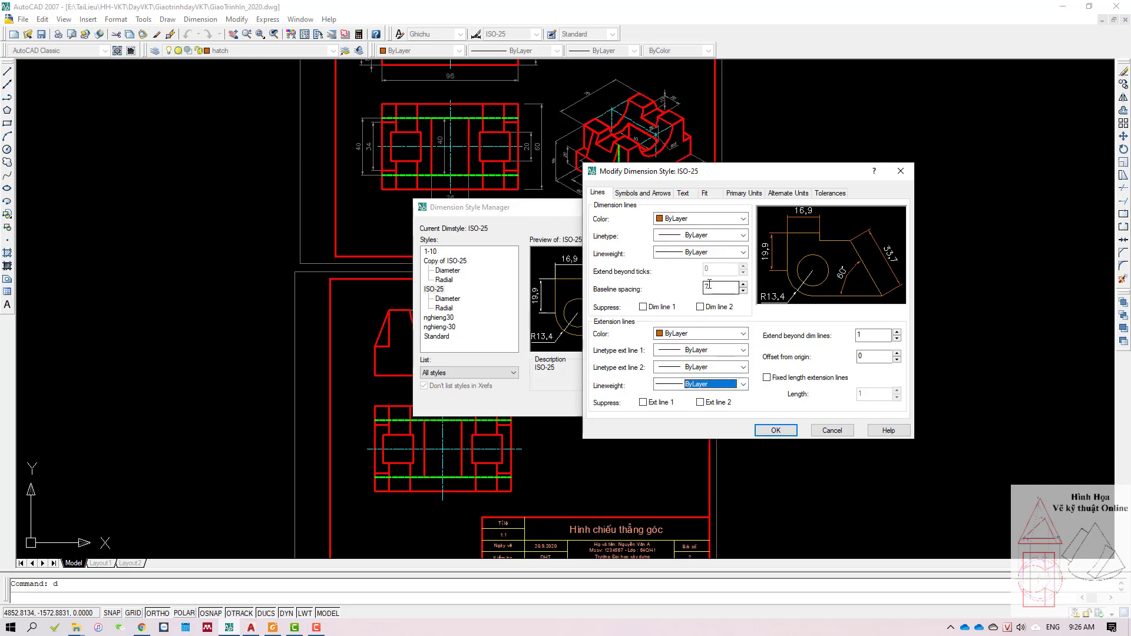
{"action": "type", "text": "7"}
Step: Try suppressing both dimension lines, then restore them
{"action": "left_click", "coordinate": [718, 286]}
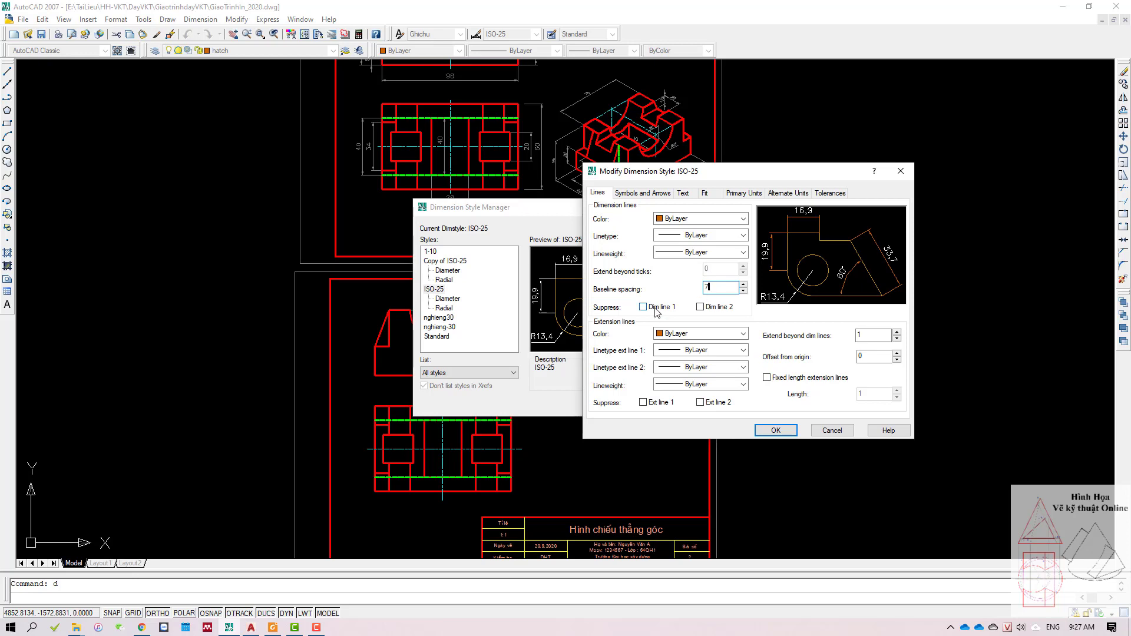
{"action": "left_click", "coordinate": [699, 307]}
{"action": "left_click", "coordinate": [644, 307]}
{"action": "left_click", "coordinate": [650, 312]}
{"action": "left_click", "coordinate": [700, 307]}
Step: Set Extend beyond dim lines to 1
{"action": "left_click", "coordinate": [870, 334]}
{"action": "key", "text": "BackSpace"}
{"action": "type", "text": "5"}
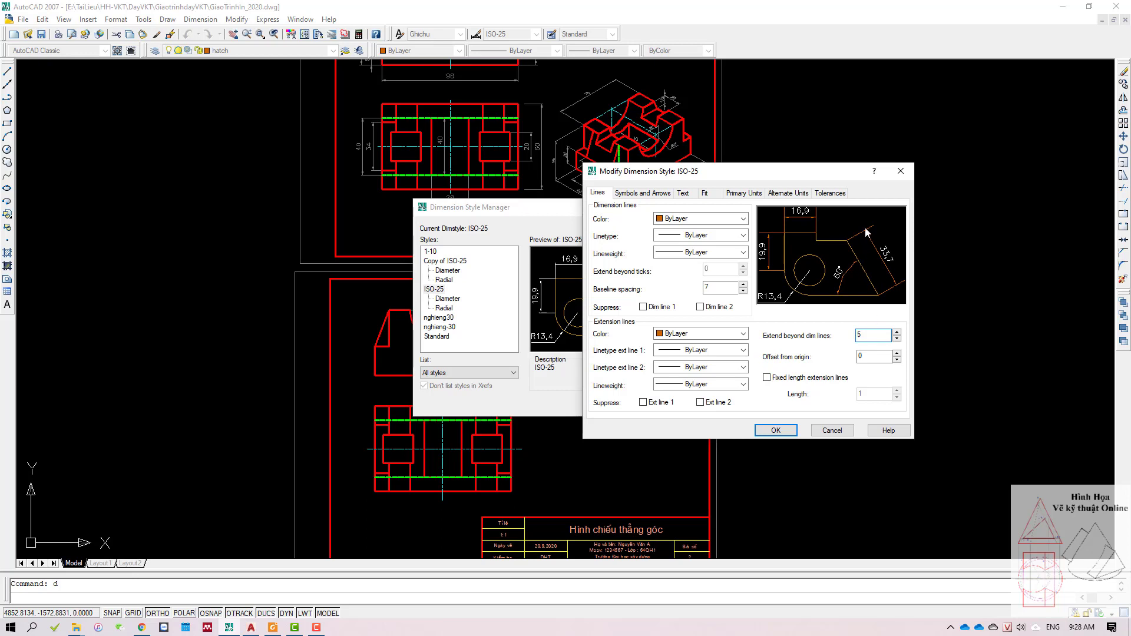
{"action": "double_click", "coordinate": [869, 339]}
{"action": "type", "text": "1"}
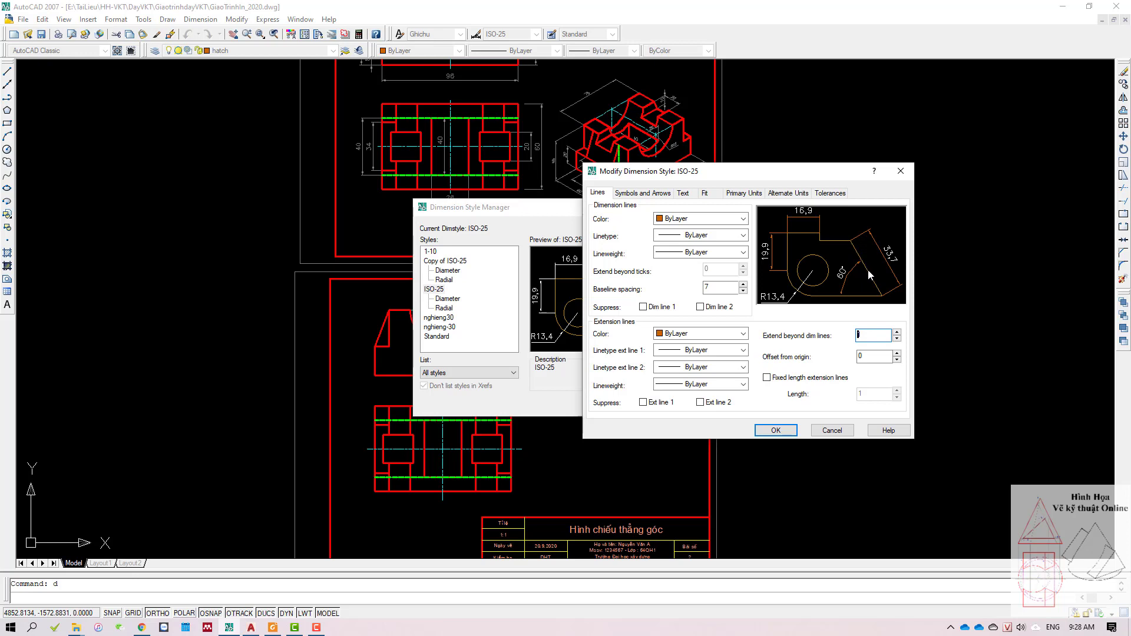
{"action": "key", "text": "Tab"}
Step: Set the extension lines' Offset from origin to 0.5
{"action": "double_click", "coordinate": [862, 356]}
{"action": "type", "text": "0.5"}
{"action": "double_click", "coordinate": [878, 357]}
{"action": "type", "text": "3"}
{"action": "double_click", "coordinate": [872, 357]}
{"action": "type", "text": "0"}
{"action": "type", "text": ".5"}
Step: Try fixed-length extension lines at 8 and 5, then leave Fixed length unchecked
{"action": "left_click", "coordinate": [829, 380]}
{"action": "double_click", "coordinate": [866, 394]}
{"action": "type", "text": "8"}
{"action": "left_click", "coordinate": [883, 390]}
{"action": "double_click", "coordinate": [859, 395]}
{"action": "type", "text": "5"}
{"action": "left_click", "coordinate": [882, 356]}
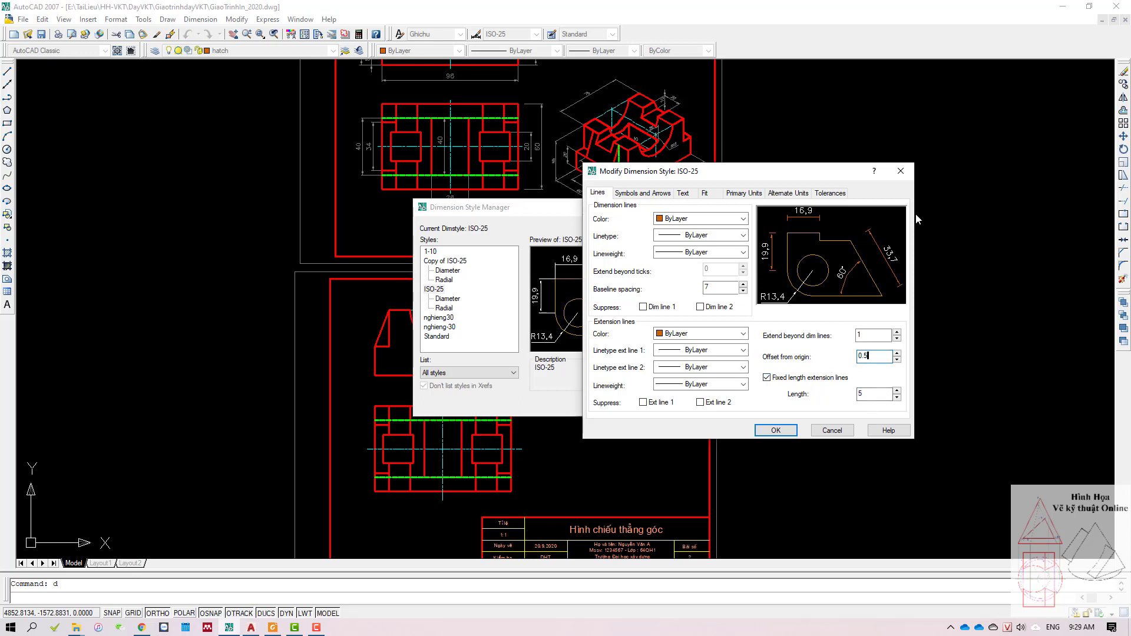
{"action": "double_click", "coordinate": [872, 394]}
{"action": "left_click", "coordinate": [777, 381]}
{"action": "left_click", "coordinate": [628, 193]}
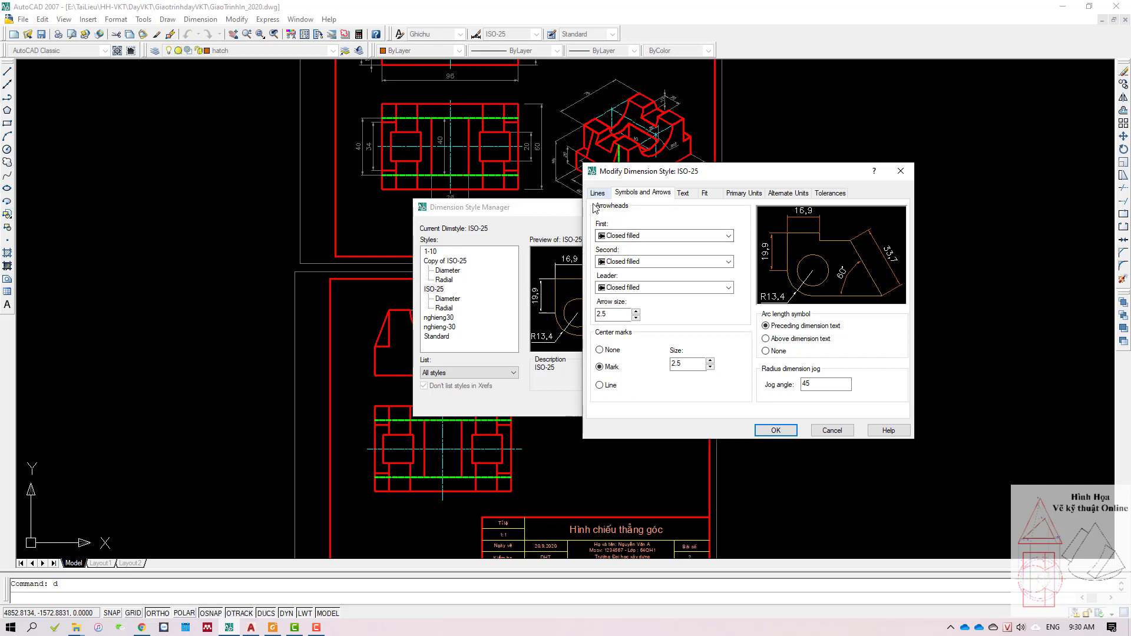
Step: Change the first and second arrowheads to Architectural tick
{"action": "left_click", "coordinate": [636, 236]}
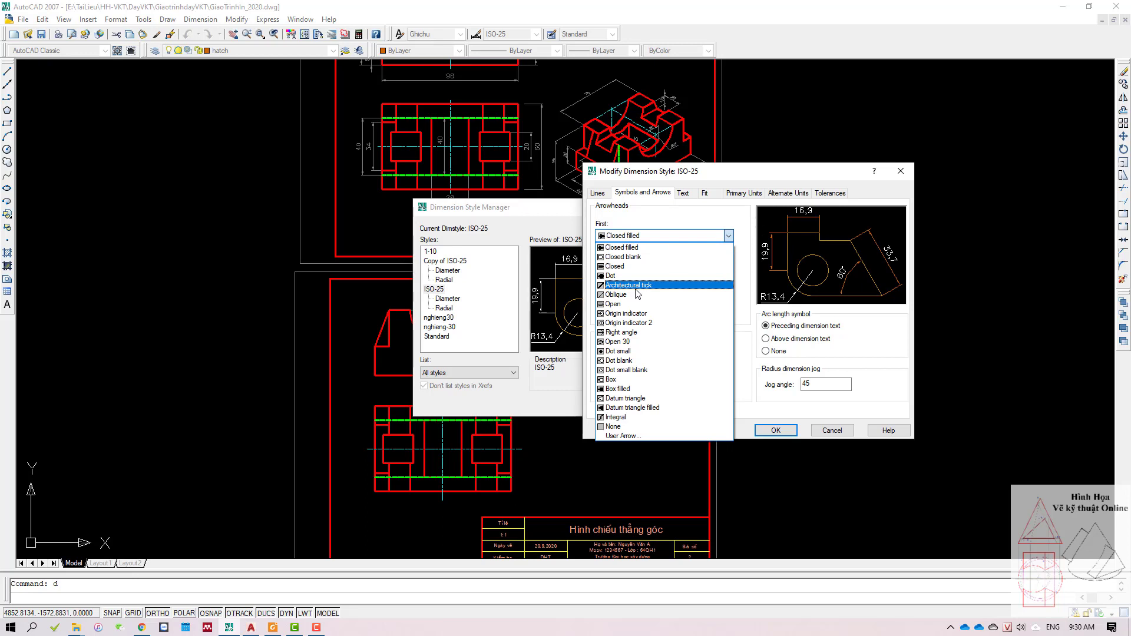
{"action": "left_click", "coordinate": [636, 288]}
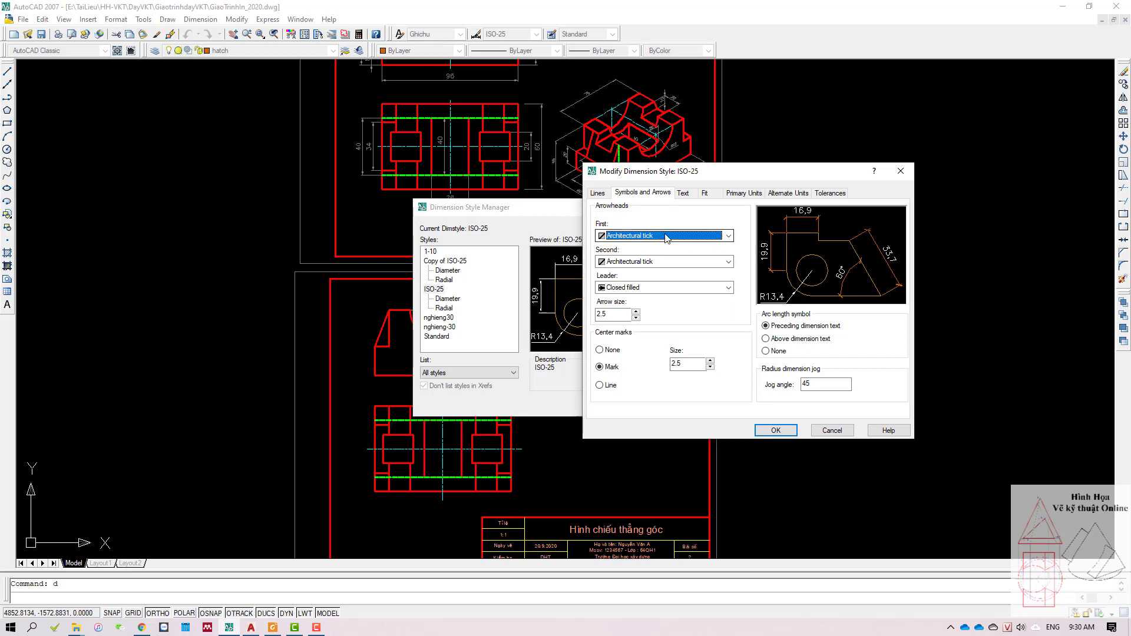
{"action": "left_click", "coordinate": [598, 194]}
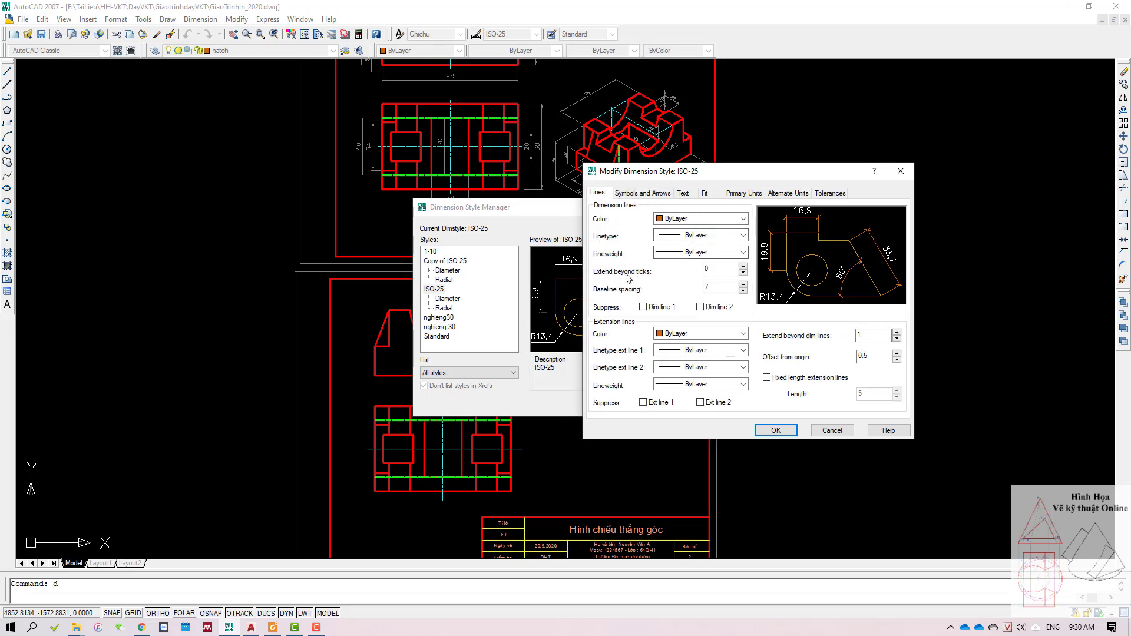
Step: Change the dimension lines' Extend beyond ticks value, entering 5
{"action": "left_click", "coordinate": [713, 270]}
{"action": "left_click_drag", "start_coordinate": [719, 269], "coordinate": [684, 264]}
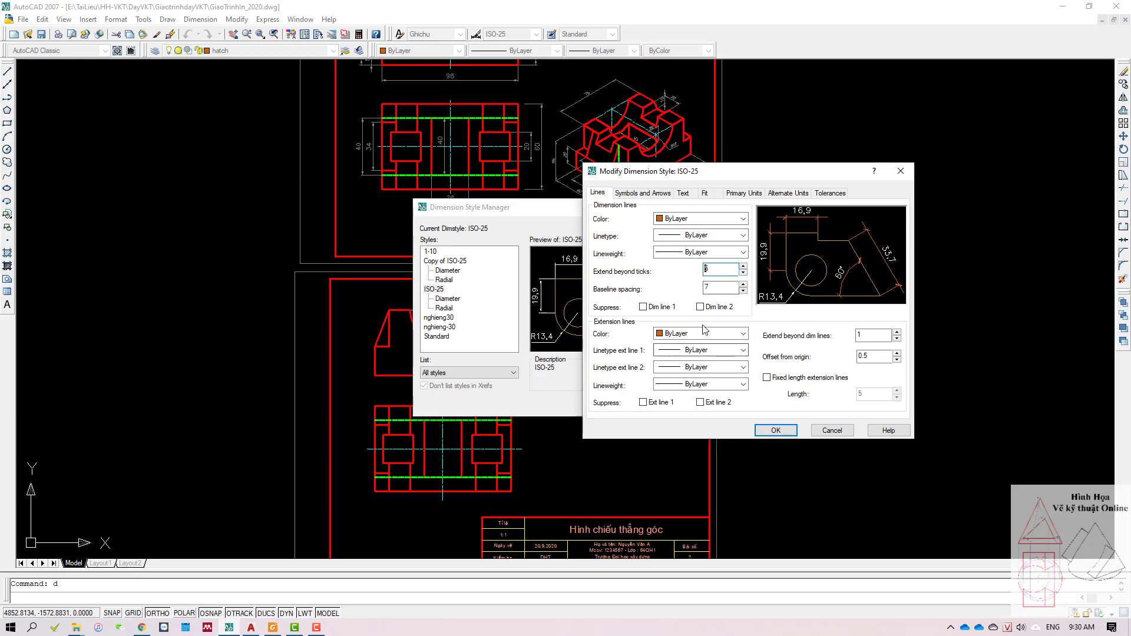
{"action": "double_click", "coordinate": [710, 269]}
{"action": "type", "text": "5"}
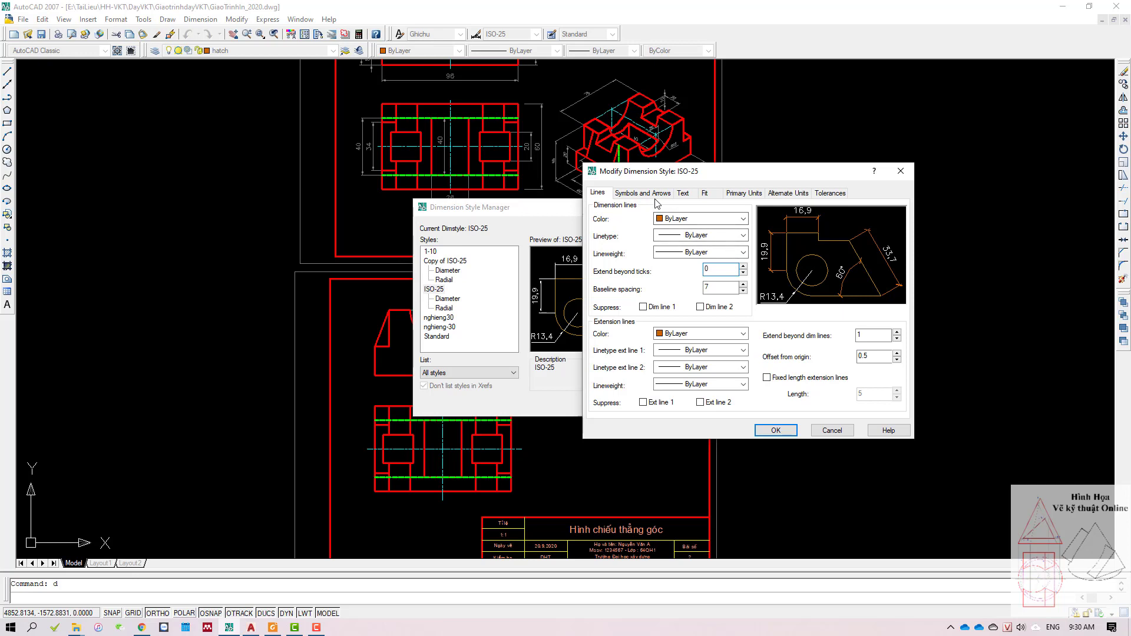
Step: Set the first and second arrowheads to Closed filled, keeping the leader Closed filled
{"action": "left_click", "coordinate": [653, 193]}
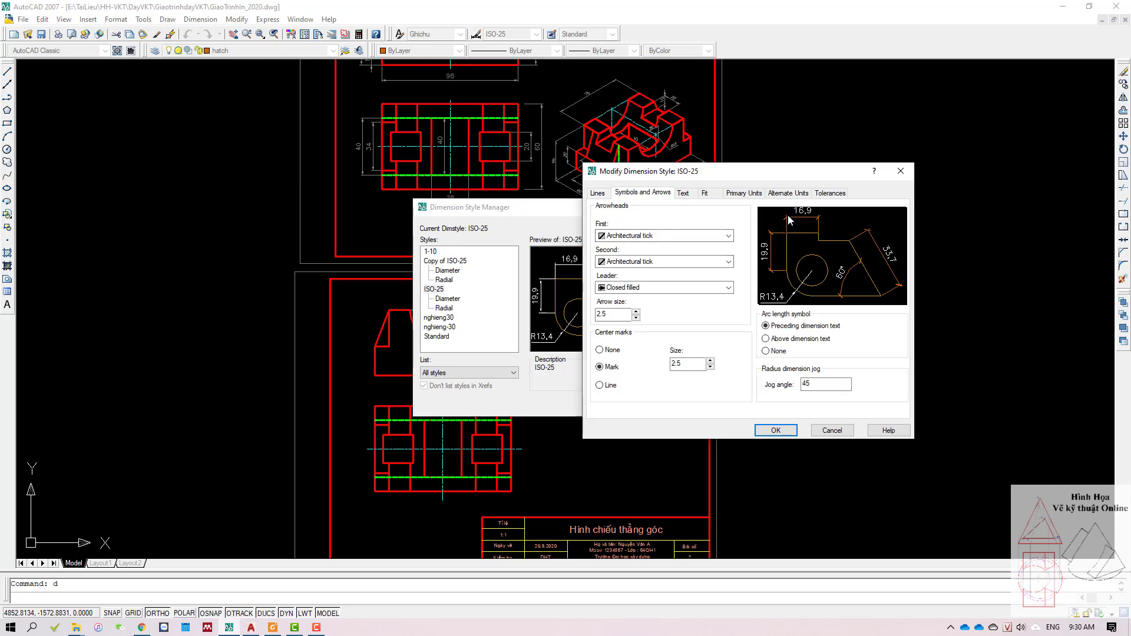
{"action": "left_click", "coordinate": [697, 236]}
{"action": "scroll", "coordinate": [648, 254], "scroll_direction": "up", "scroll_amount": 1}
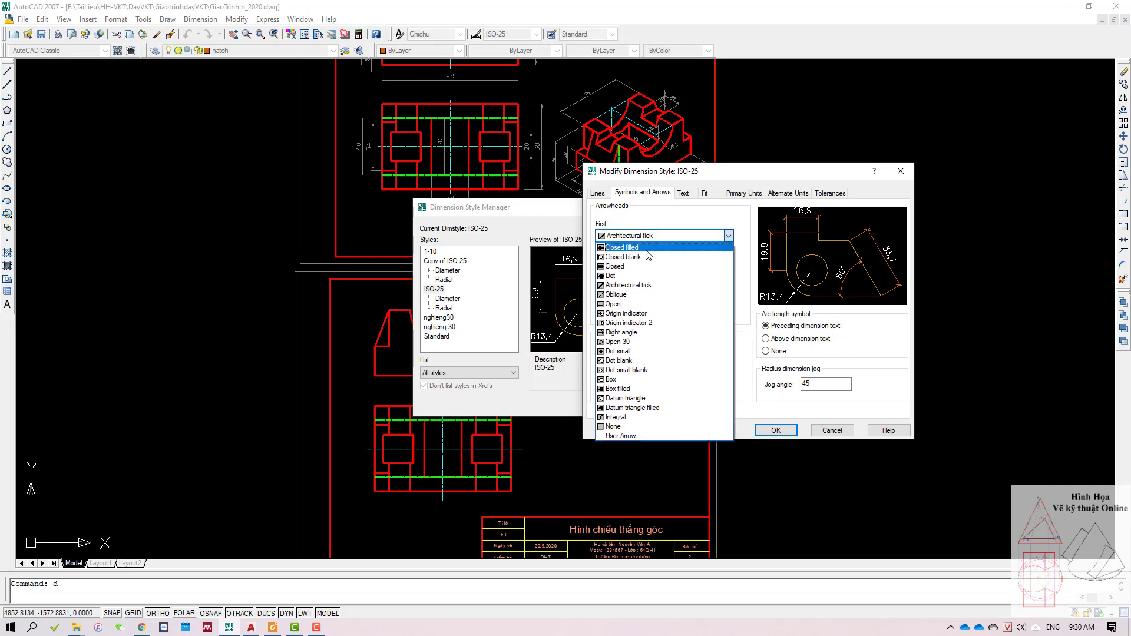
{"action": "left_click", "coordinate": [650, 247]}
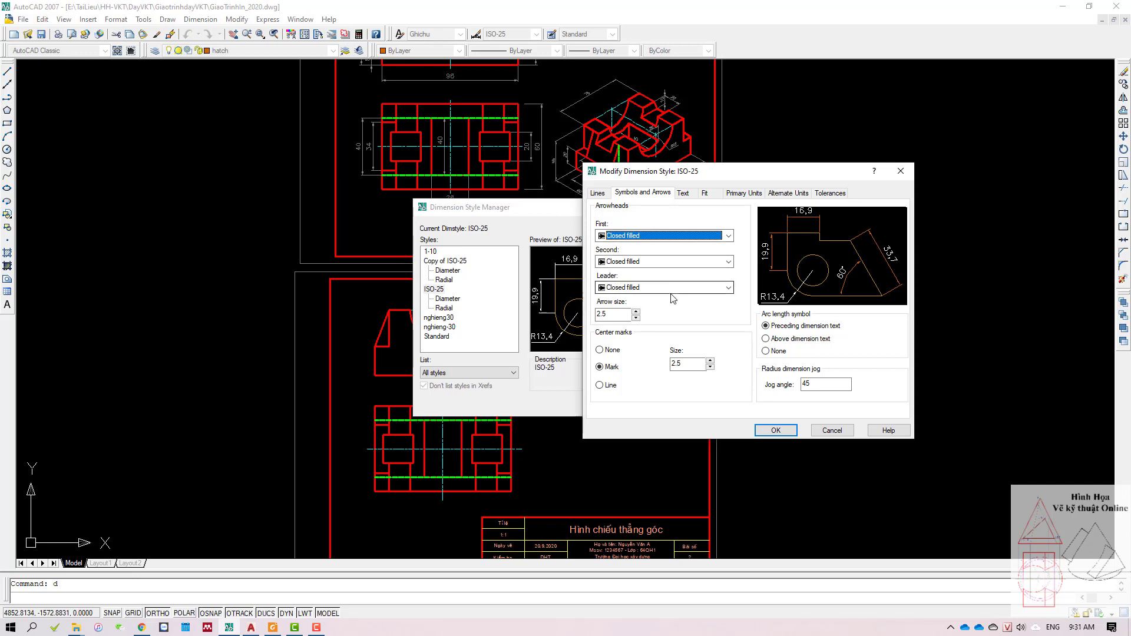
{"action": "left_click", "coordinate": [627, 291]}
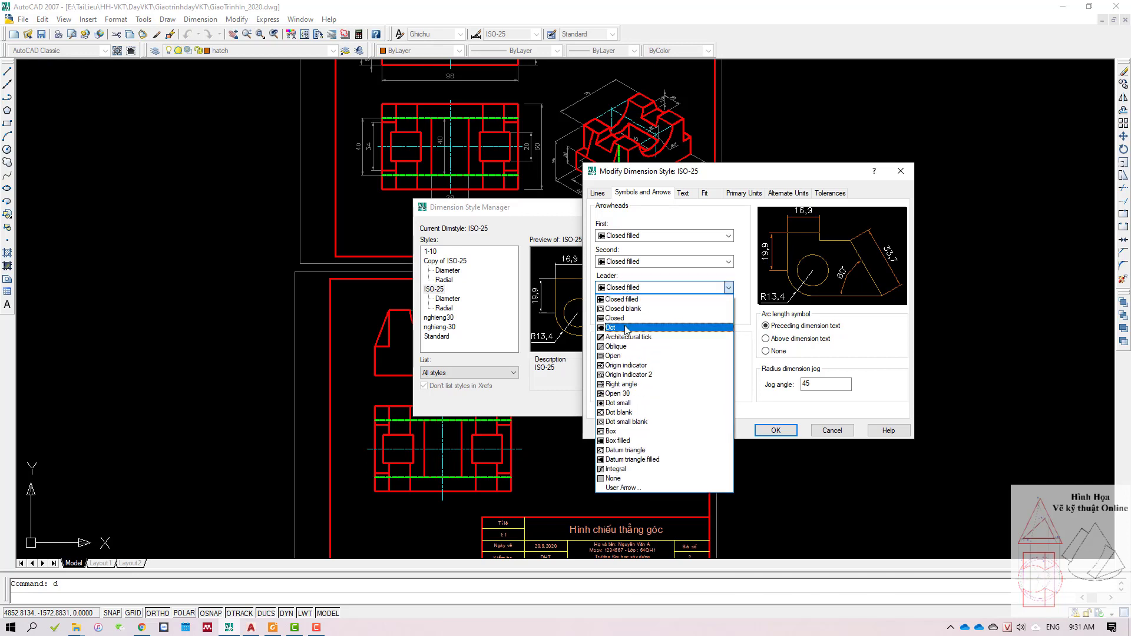
{"action": "left_click", "coordinate": [747, 283]}
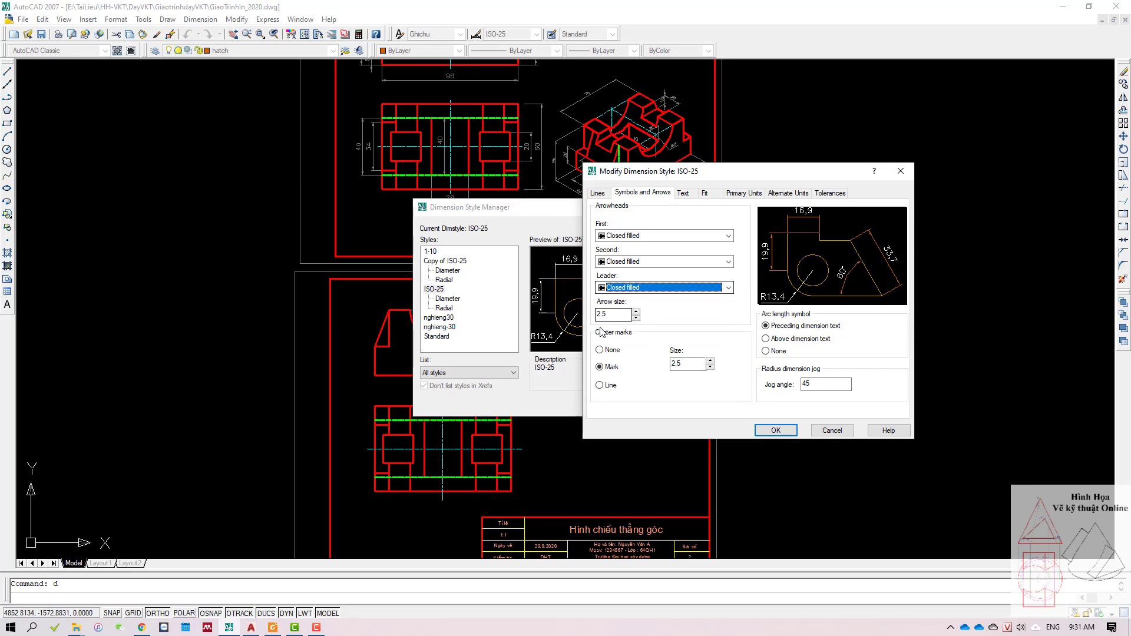
{"action": "key", "text": "Tab"}
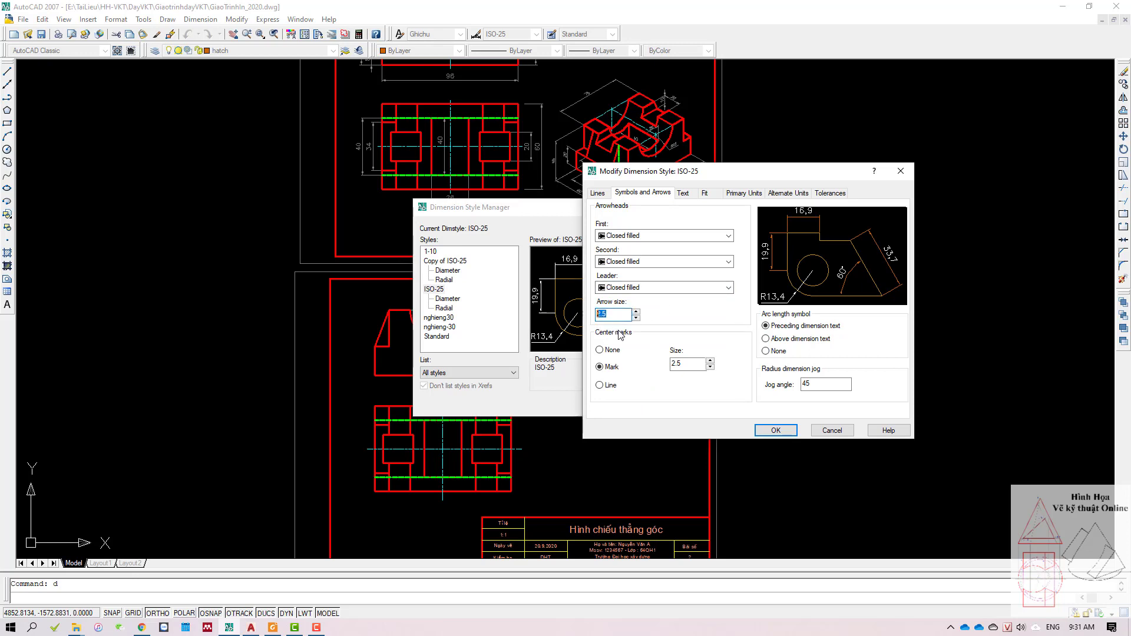
{"action": "double_click", "coordinate": [686, 364]}
{"action": "left_click", "coordinate": [786, 342]}
{"action": "double_click", "coordinate": [804, 384]}
Step: Keep kicthuoc as the dimension text style and inspect its definition (romans.shx, width 1)
{"action": "left_click", "coordinate": [684, 196]}
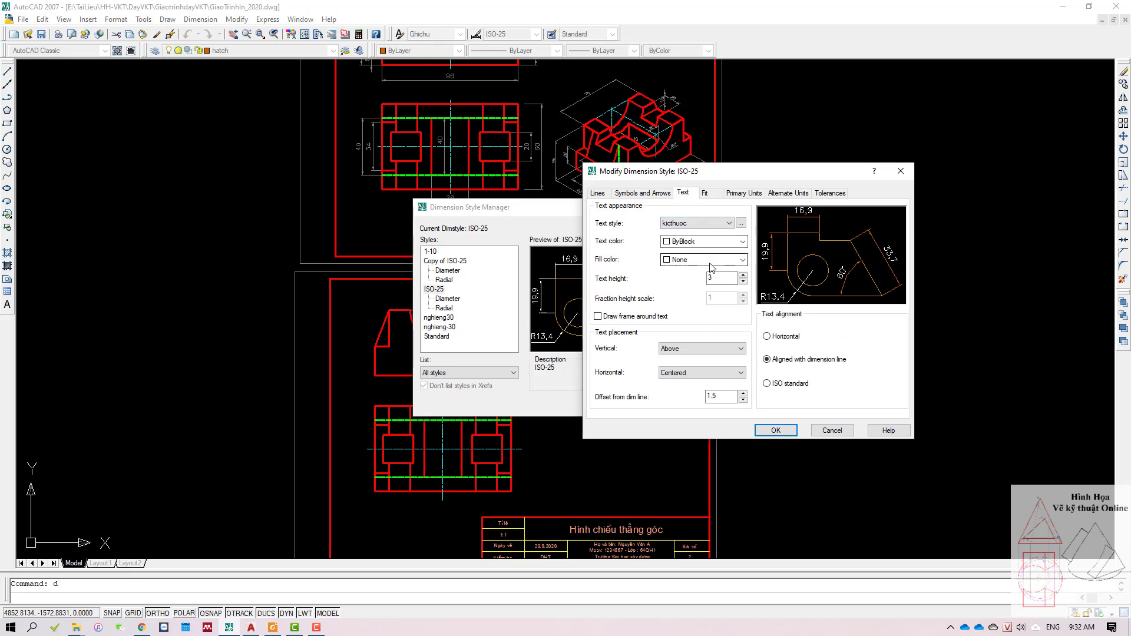
{"action": "left_click", "coordinate": [696, 224]}
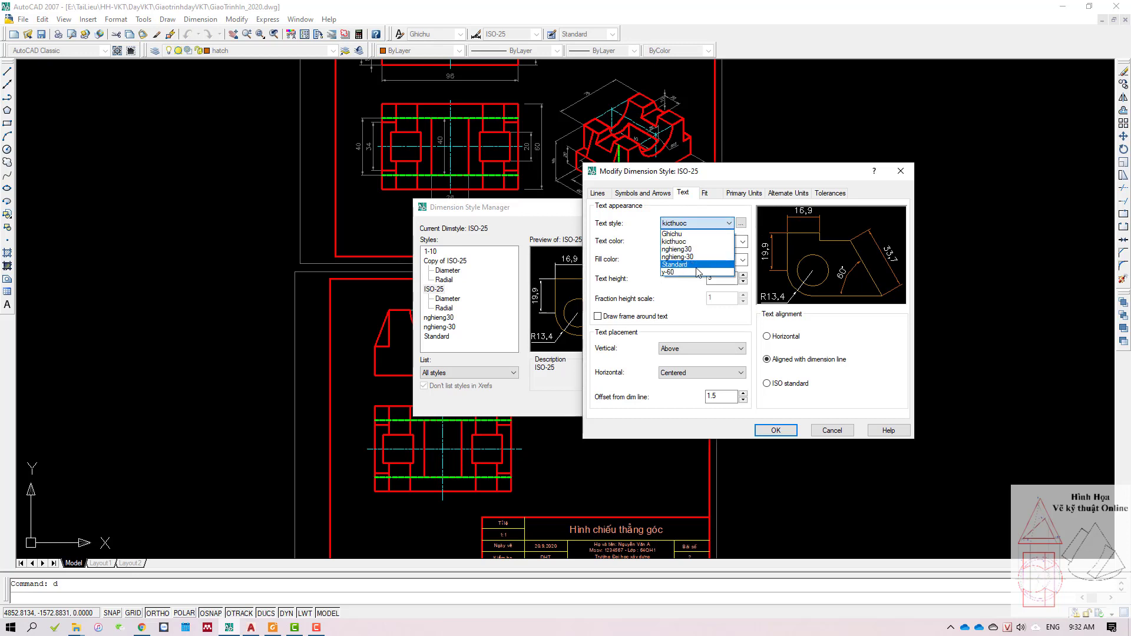
{"action": "left_click", "coordinate": [635, 235]}
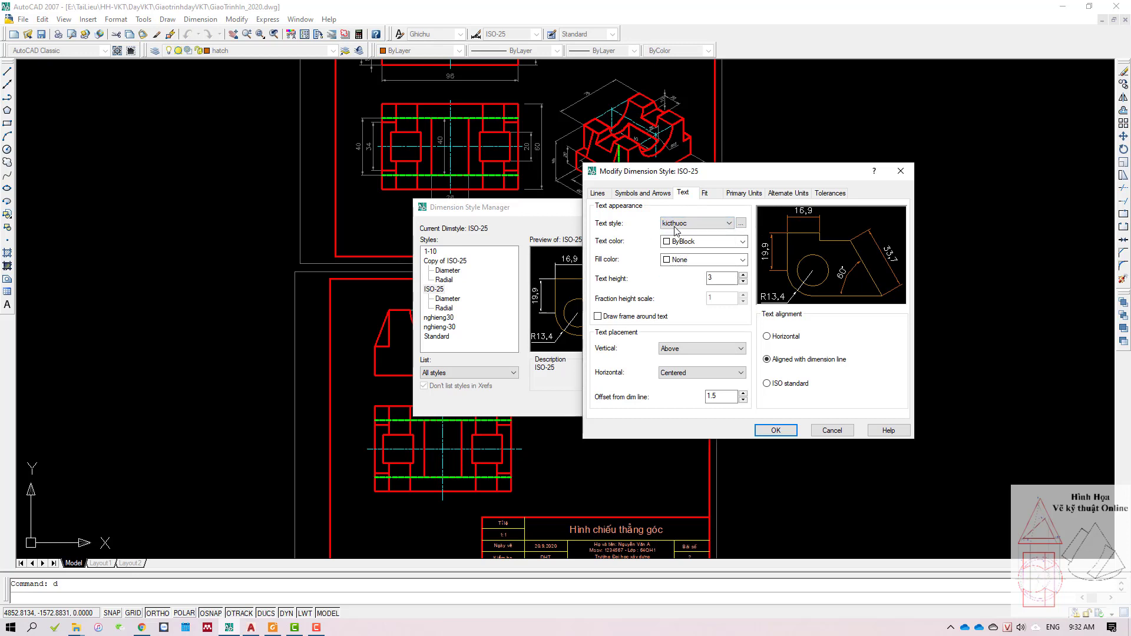
{"action": "left_click", "coordinate": [676, 229]}
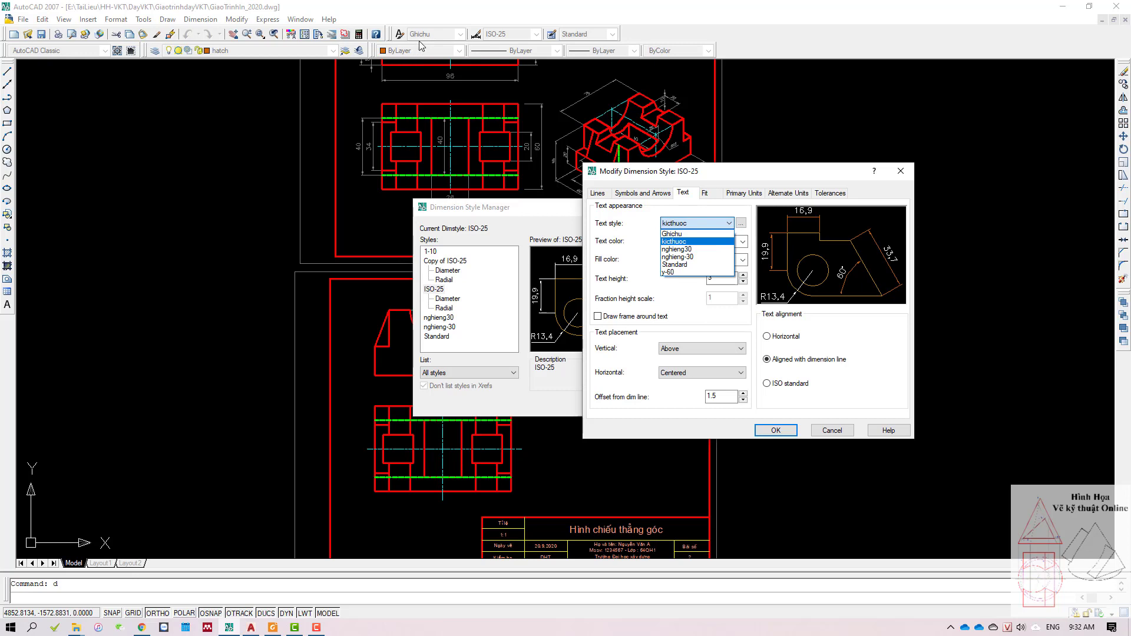
{"action": "left_click", "coordinate": [596, 239]}
{"action": "left_click", "coordinate": [695, 223]}
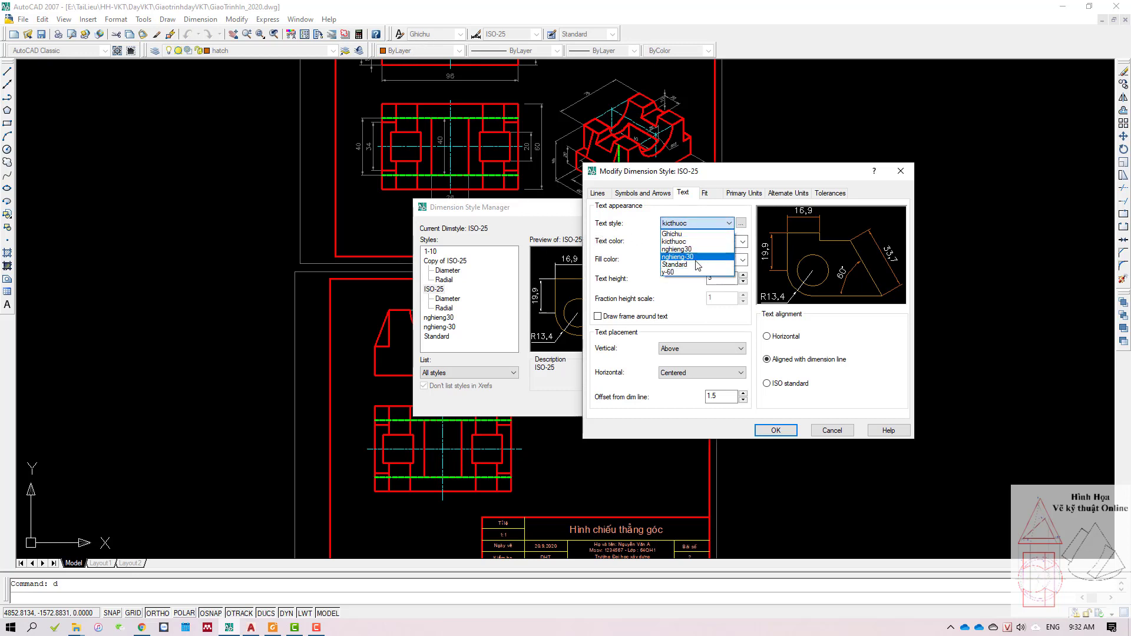
{"action": "left_click", "coordinate": [651, 218]}
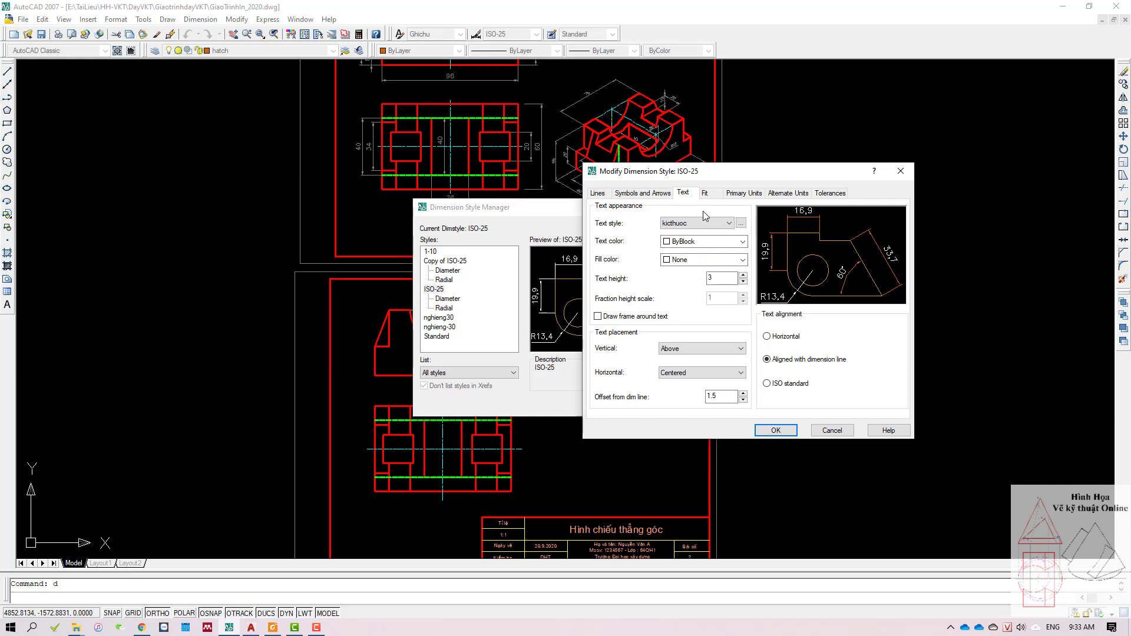
{"action": "left_click", "coordinate": [740, 224]}
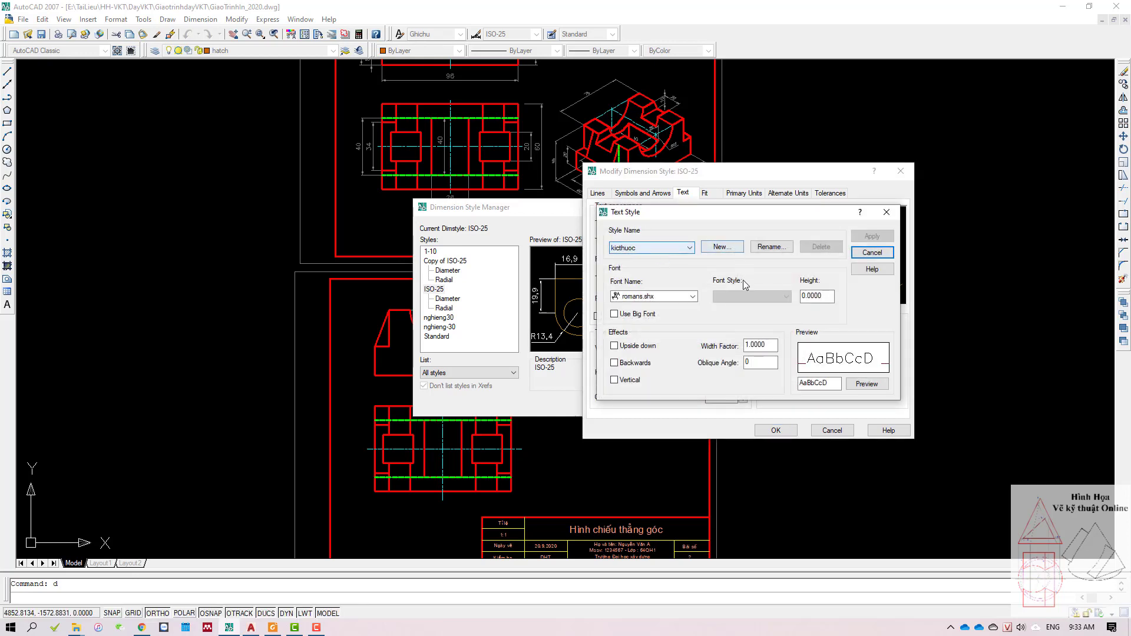
{"action": "left_click", "coordinate": [853, 252]}
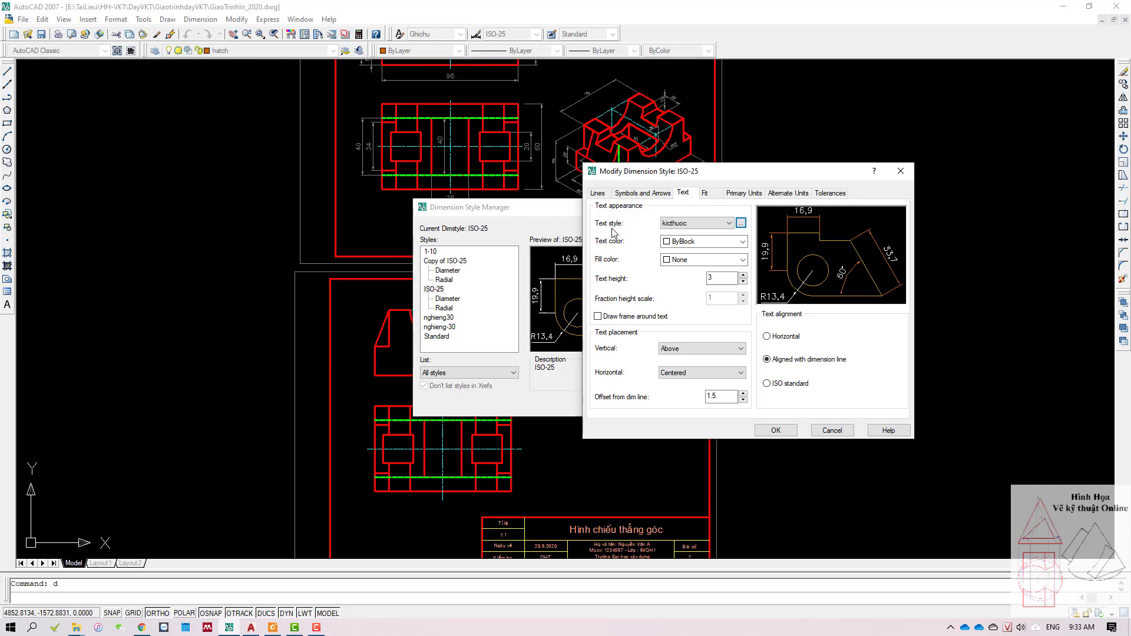
Step: Set ISO-25 text colour to ByLayer, fill colour None, and text height 2.5
{"action": "left_click", "coordinate": [676, 241]}
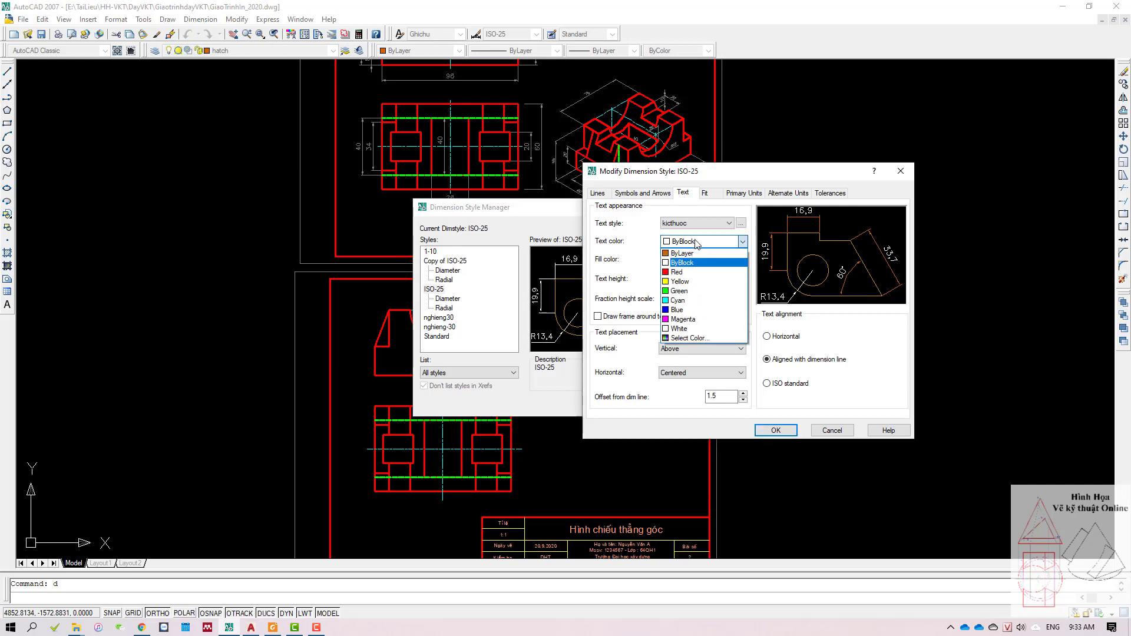
{"action": "left_click", "coordinate": [699, 255]}
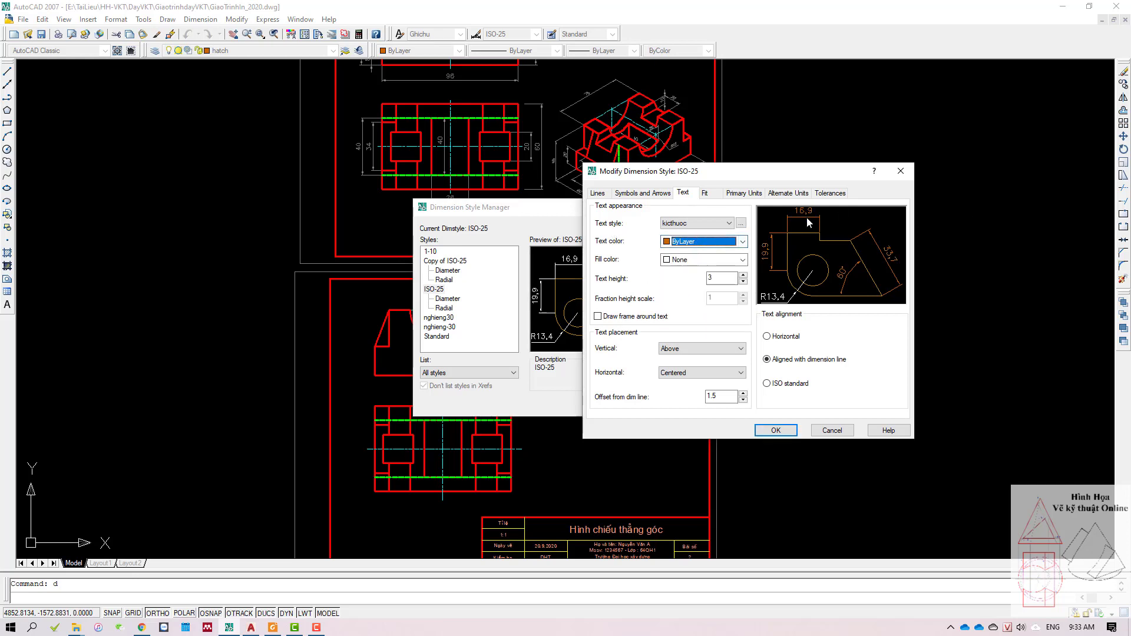
{"action": "left_click", "coordinate": [698, 262]}
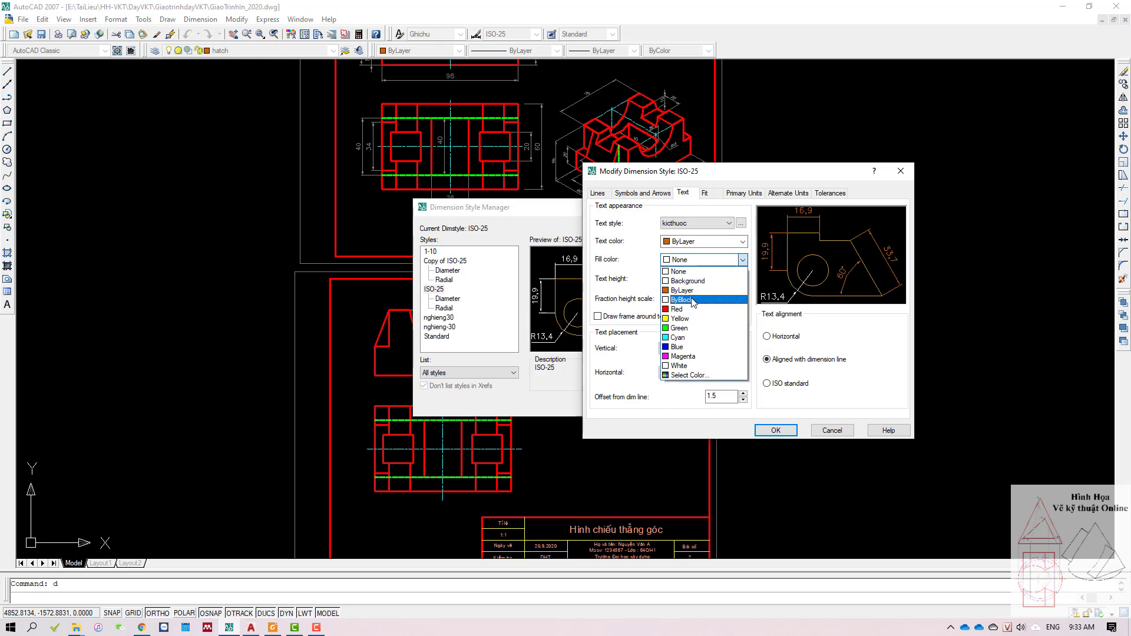
{"action": "left_click", "coordinate": [686, 290]}
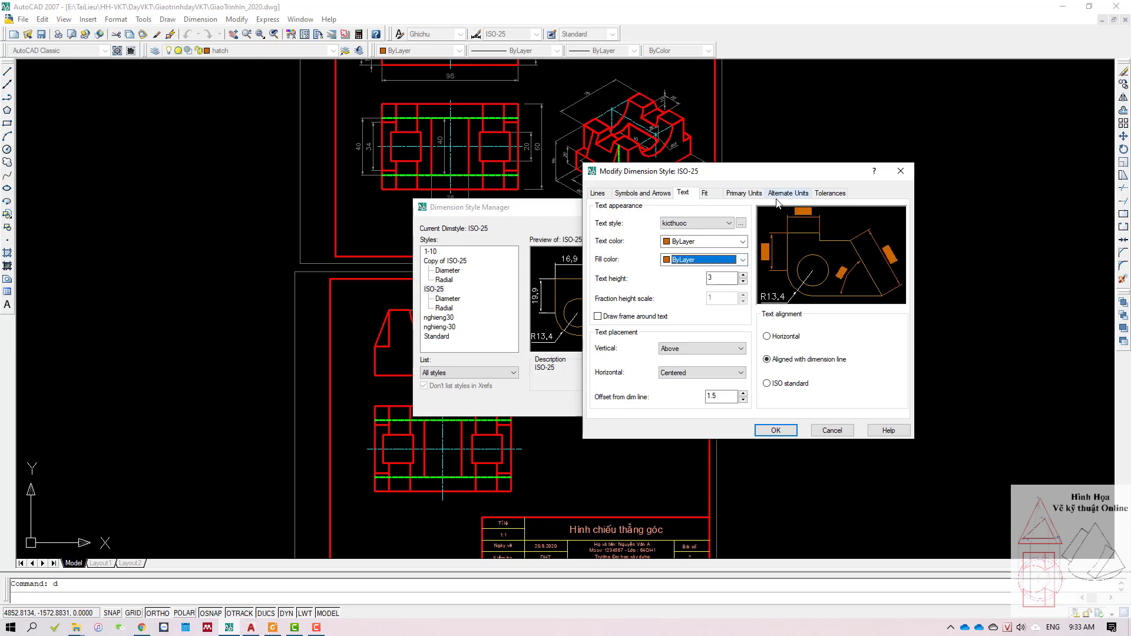
{"action": "left_click", "coordinate": [711, 262]}
{"action": "left_click", "coordinate": [686, 271]}
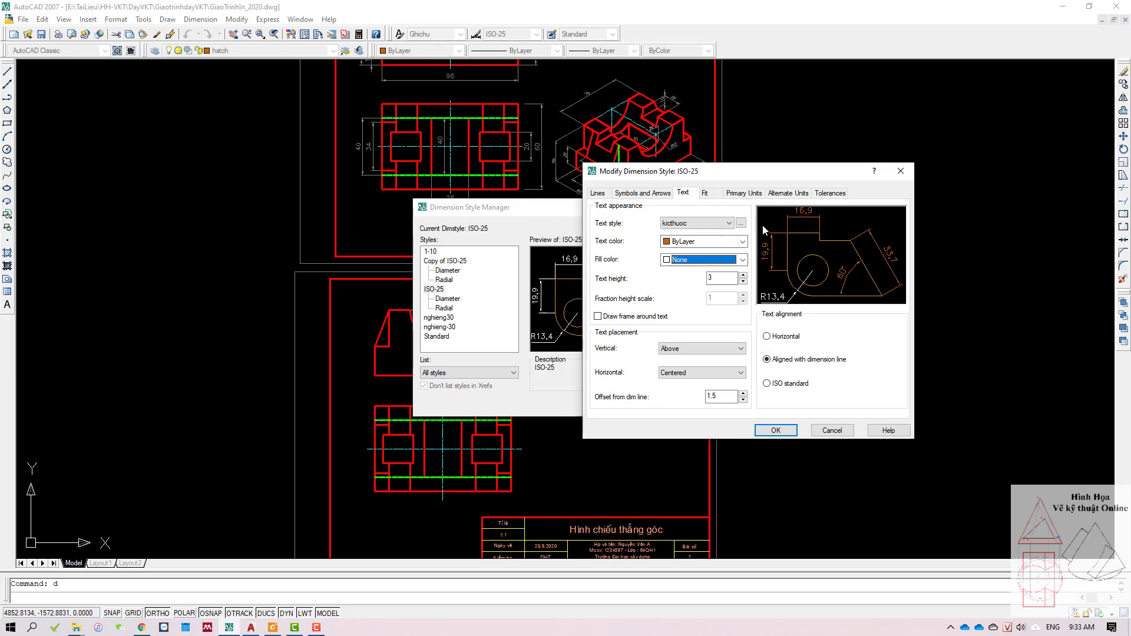
{"action": "double_click", "coordinate": [714, 278]}
{"action": "type", "text": "2.5"}
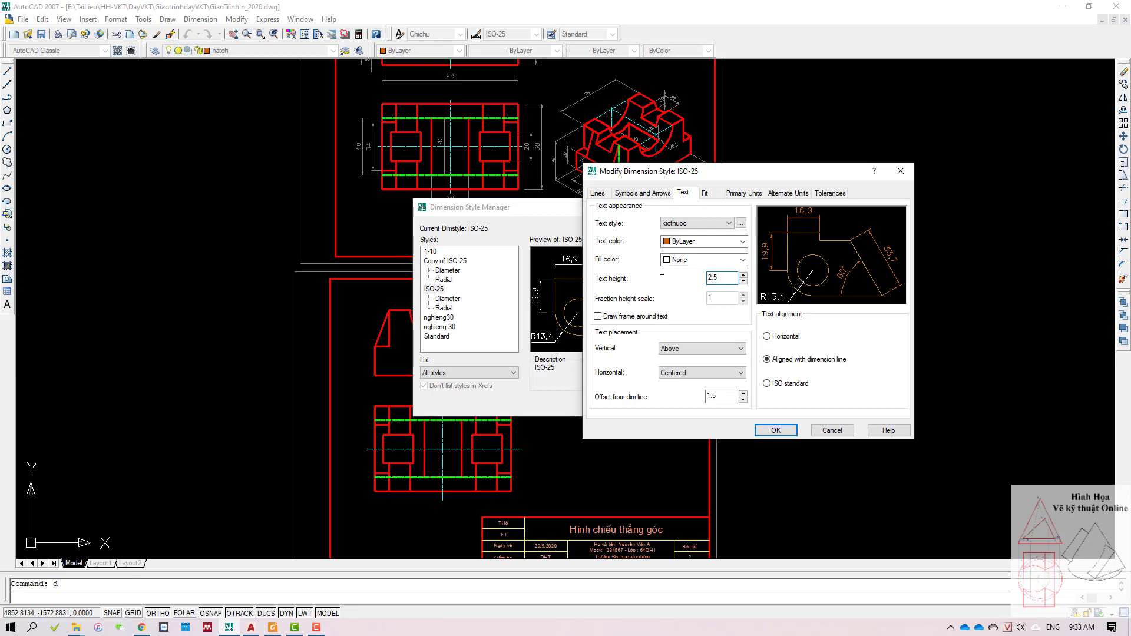
{"action": "key", "text": "Home"}
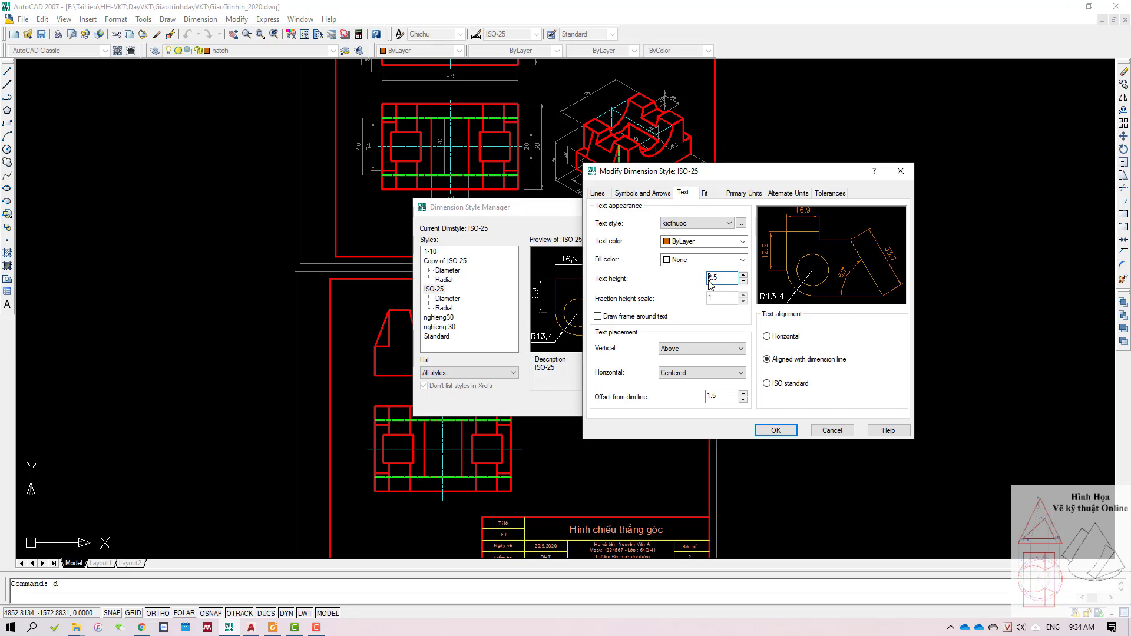
{"action": "left_click", "coordinate": [742, 194]}
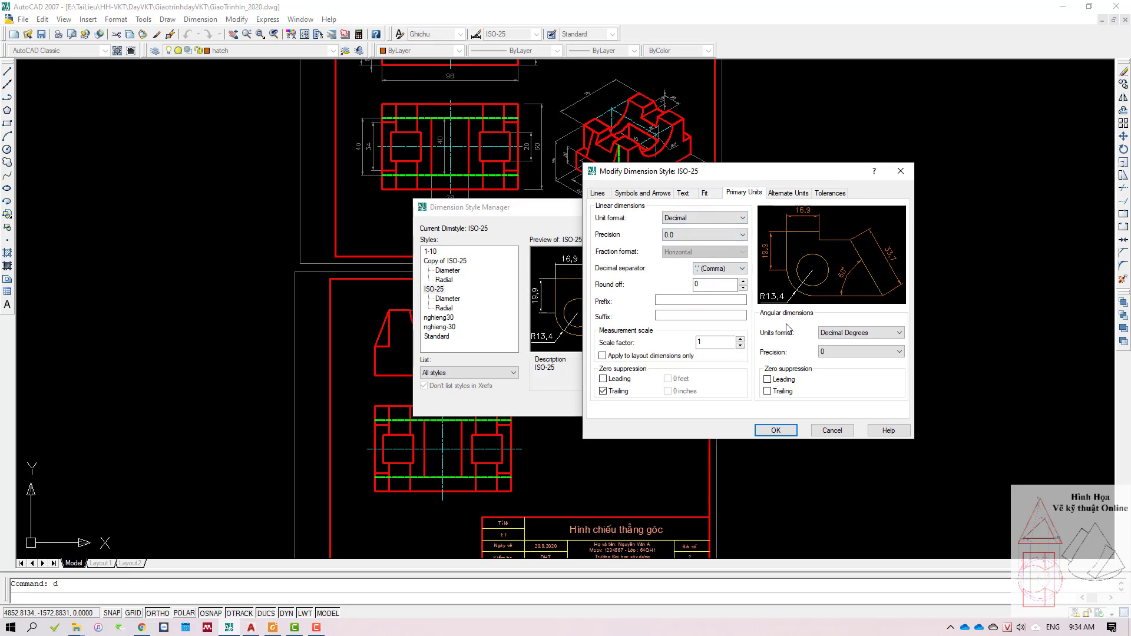
{"action": "left_click", "coordinate": [684, 193]}
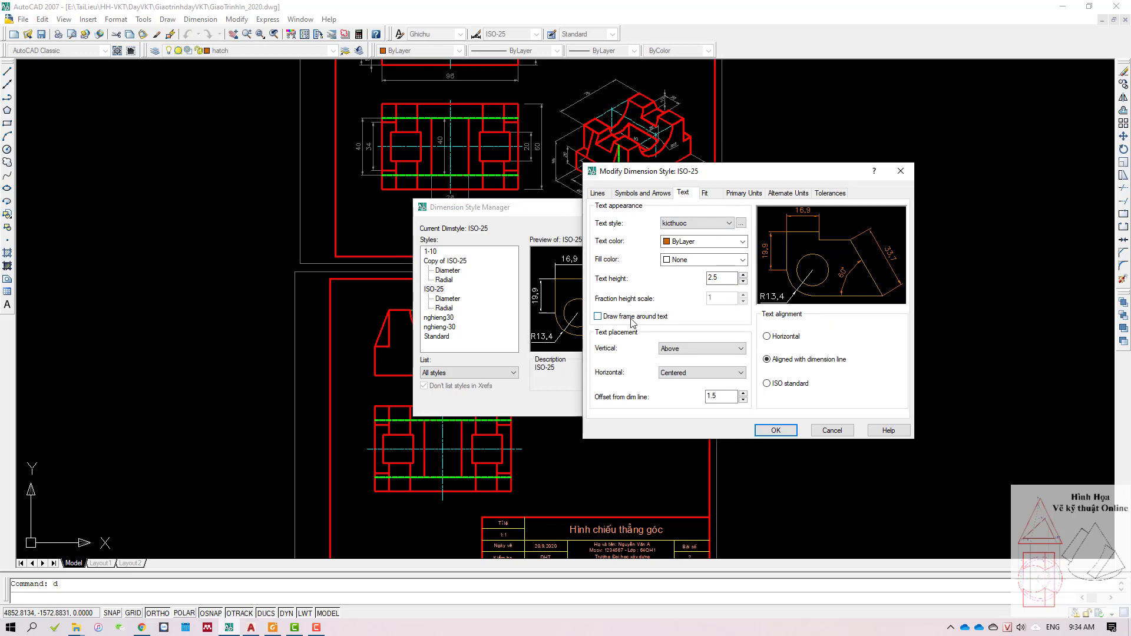
{"action": "left_click", "coordinate": [631, 321]}
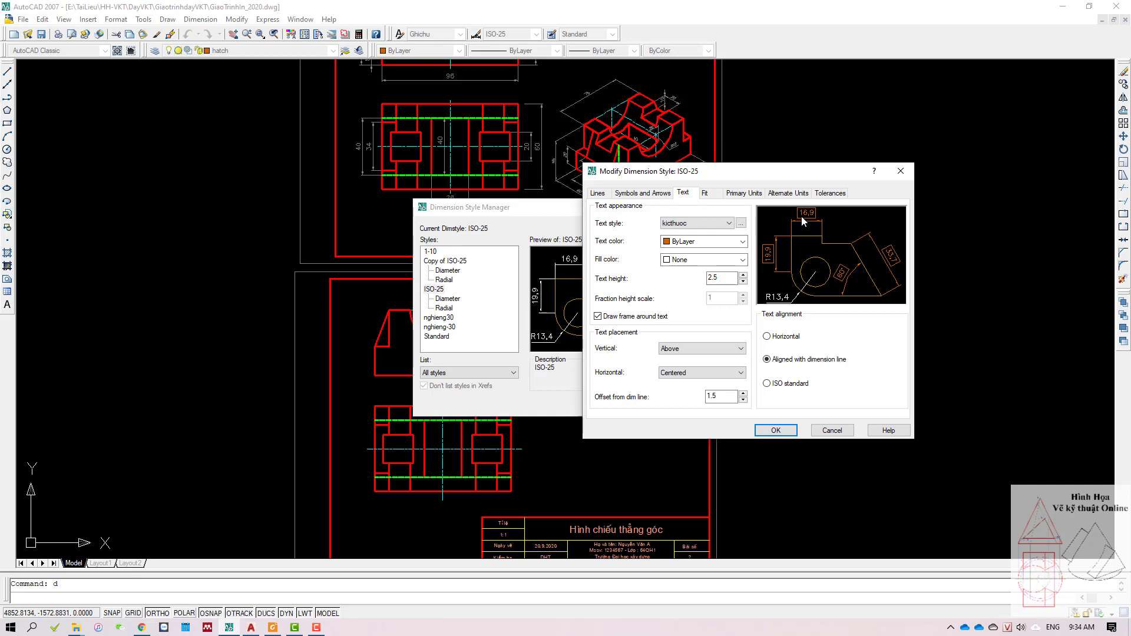
{"action": "left_click", "coordinate": [619, 319]}
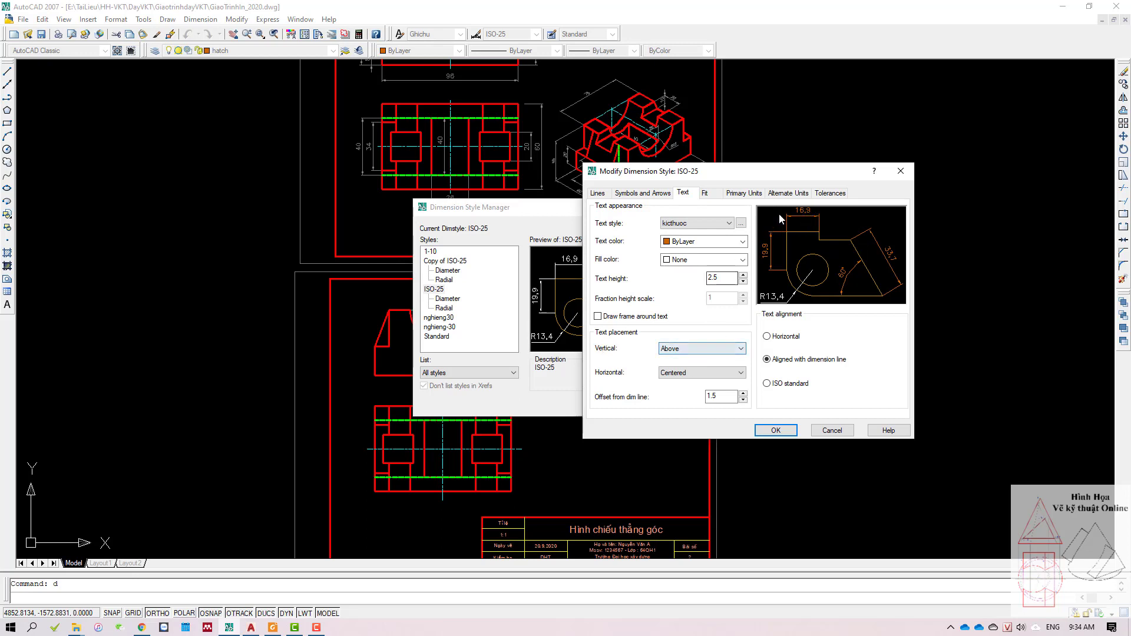
Step: Keep vertical text placement Above and set the offset from dimension line to 1
{"action": "left_click", "coordinate": [718, 351]}
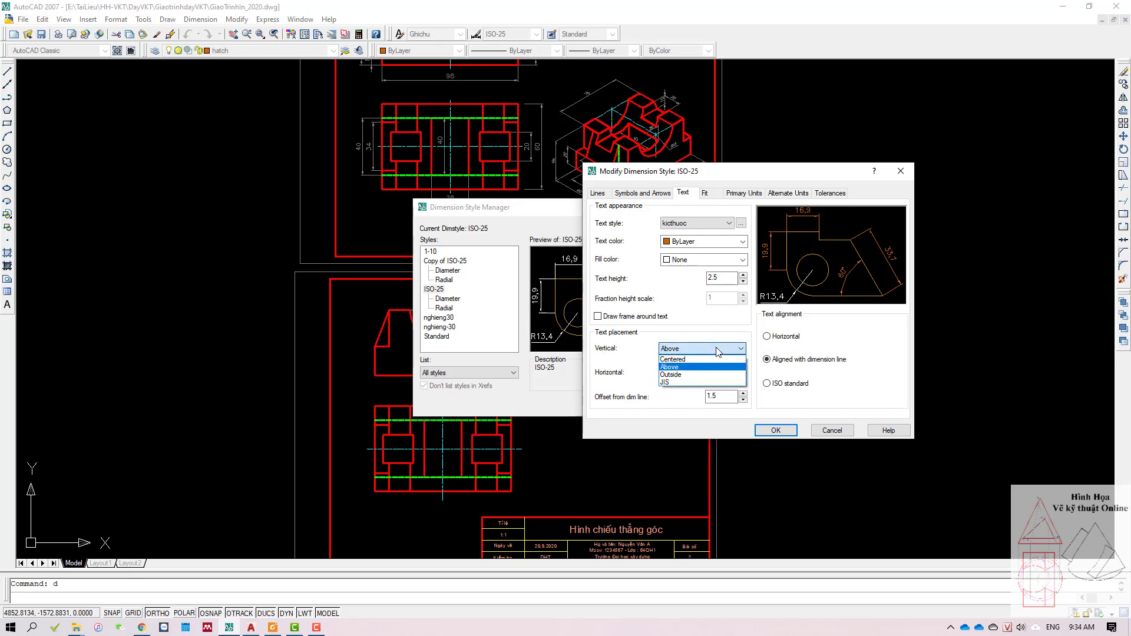
{"action": "left_click", "coordinate": [701, 320]}
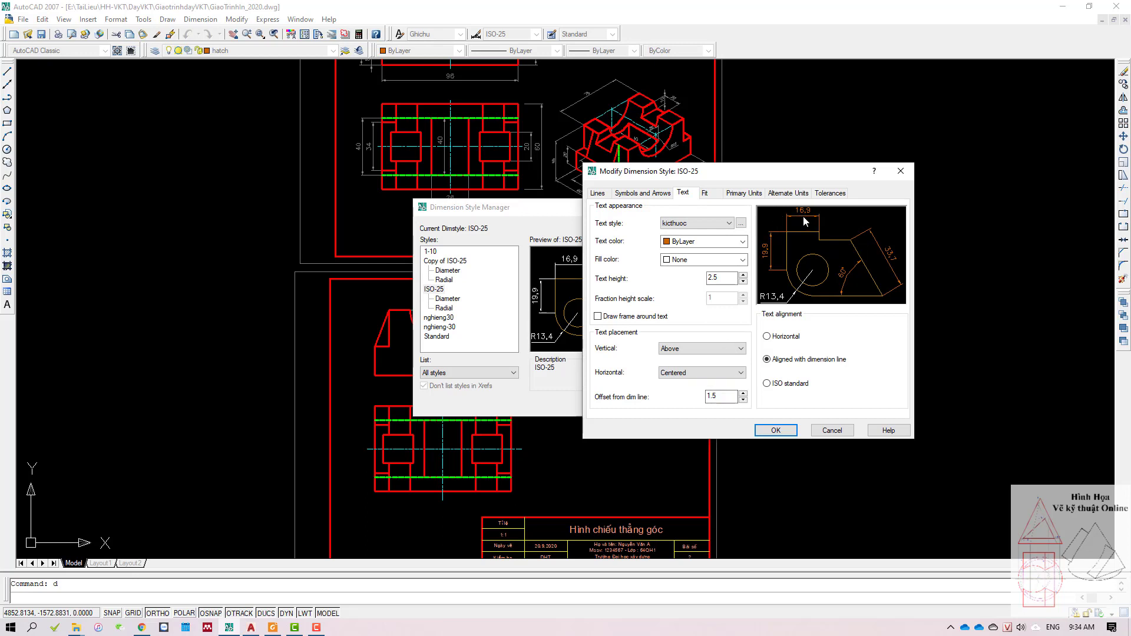
{"action": "double_click", "coordinate": [719, 399]}
{"action": "type", "text": "0"}
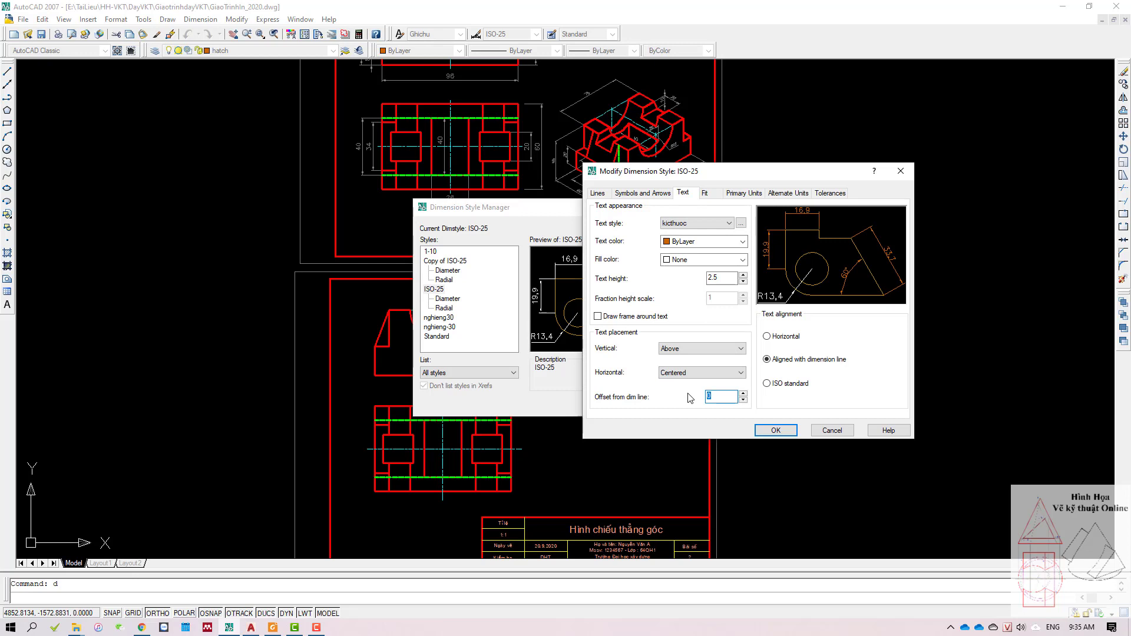
{"action": "type", "text": "1"}
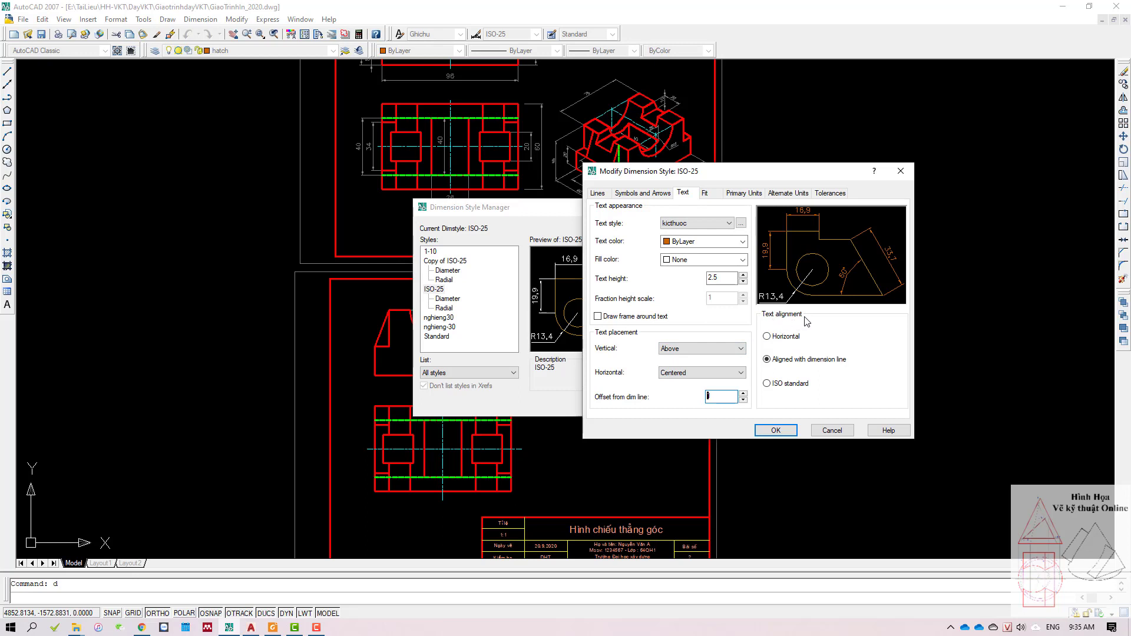
Step: Set the ISO-25 text alignment to ISO standard
{"action": "left_click", "coordinate": [774, 340]}
{"action": "left_click", "coordinate": [790, 361]}
{"action": "left_click", "coordinate": [790, 359]}
{"action": "left_click", "coordinate": [791, 382]}
{"action": "left_click", "coordinate": [707, 193]}
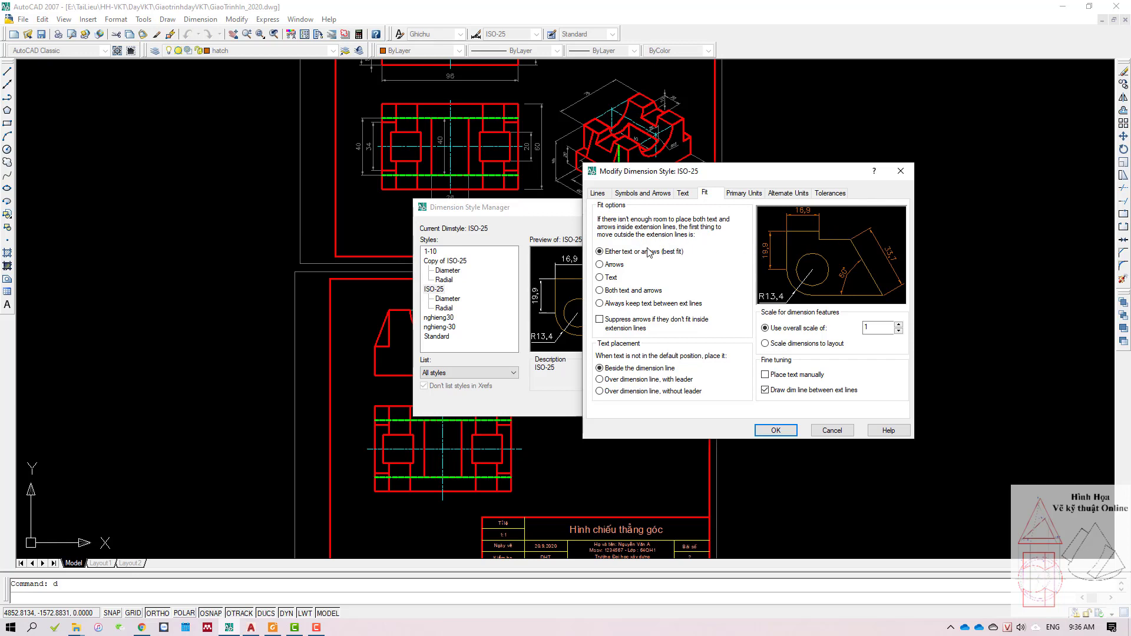
{"action": "left_click", "coordinate": [606, 265]}
{"action": "left_click", "coordinate": [610, 253]}
{"action": "left_click", "coordinate": [609, 278]}
{"action": "left_click", "coordinate": [617, 306]}
{"action": "left_click", "coordinate": [626, 368]}
{"action": "left_click", "coordinate": [877, 332]}
{"action": "double_click", "coordinate": [867, 325]}
Step: Keep Decimal unit format and set linear precision to 0, leaving scale factor at 1
{"action": "left_click", "coordinate": [745, 194]}
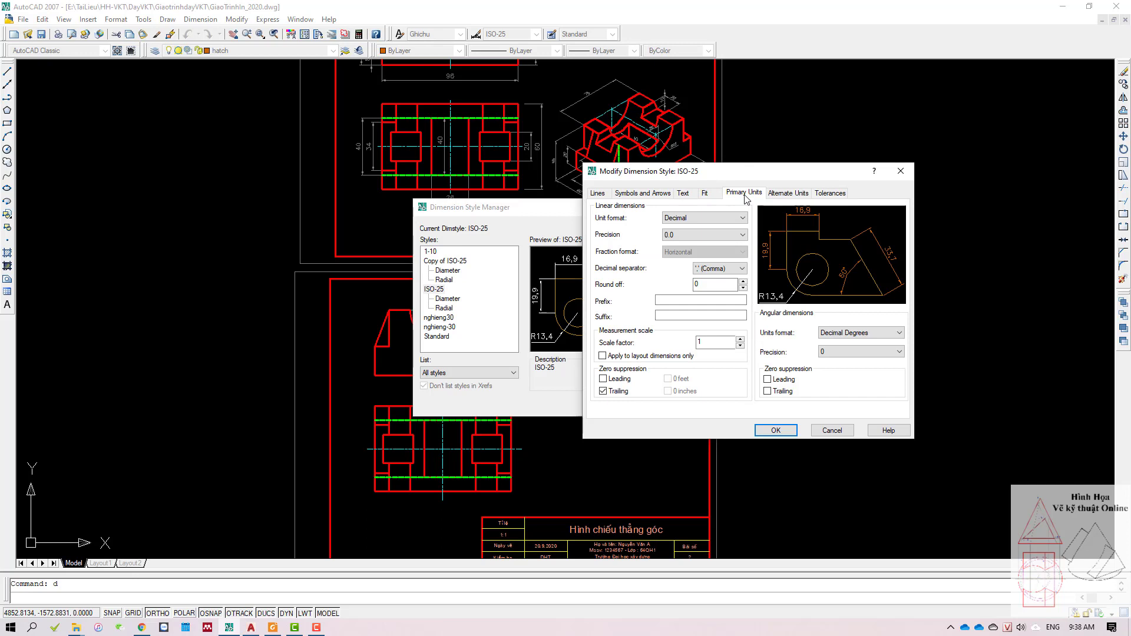
{"action": "left_click", "coordinate": [669, 236]}
{"action": "left_click", "coordinate": [672, 220]}
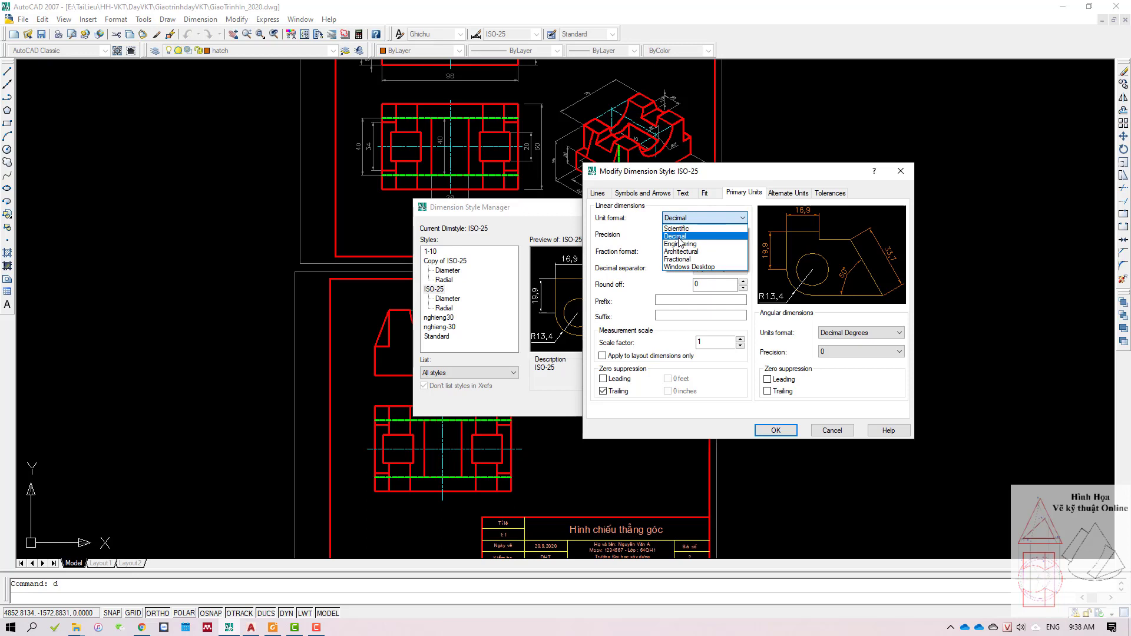
{"action": "left_click", "coordinate": [679, 238]}
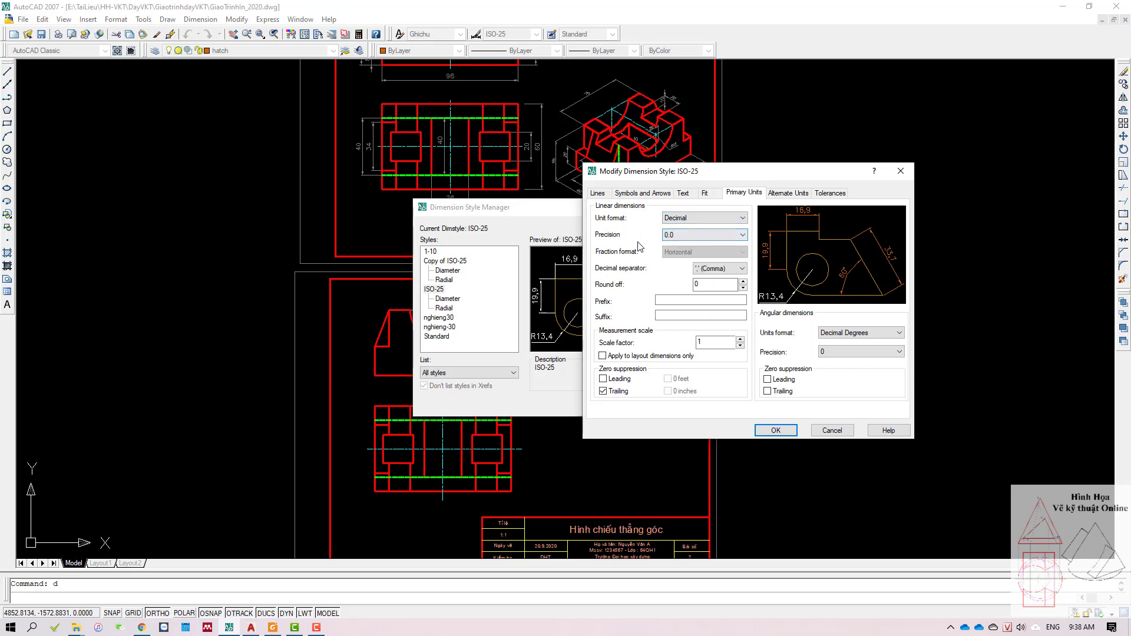
{"action": "left_click", "coordinate": [668, 236]}
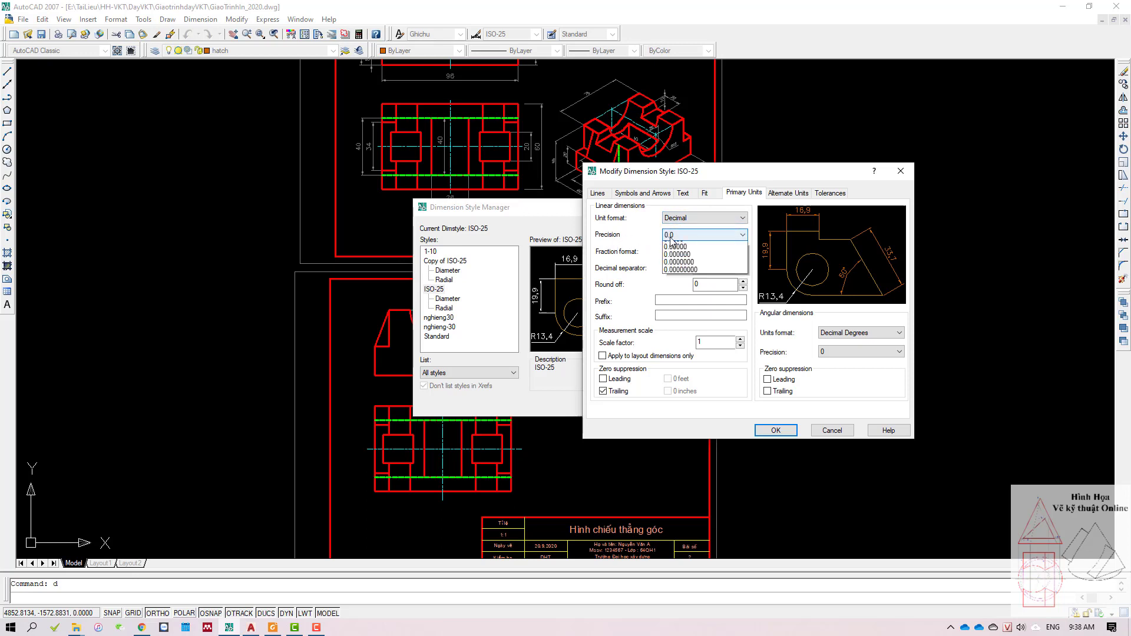
{"action": "left_click", "coordinate": [675, 246]}
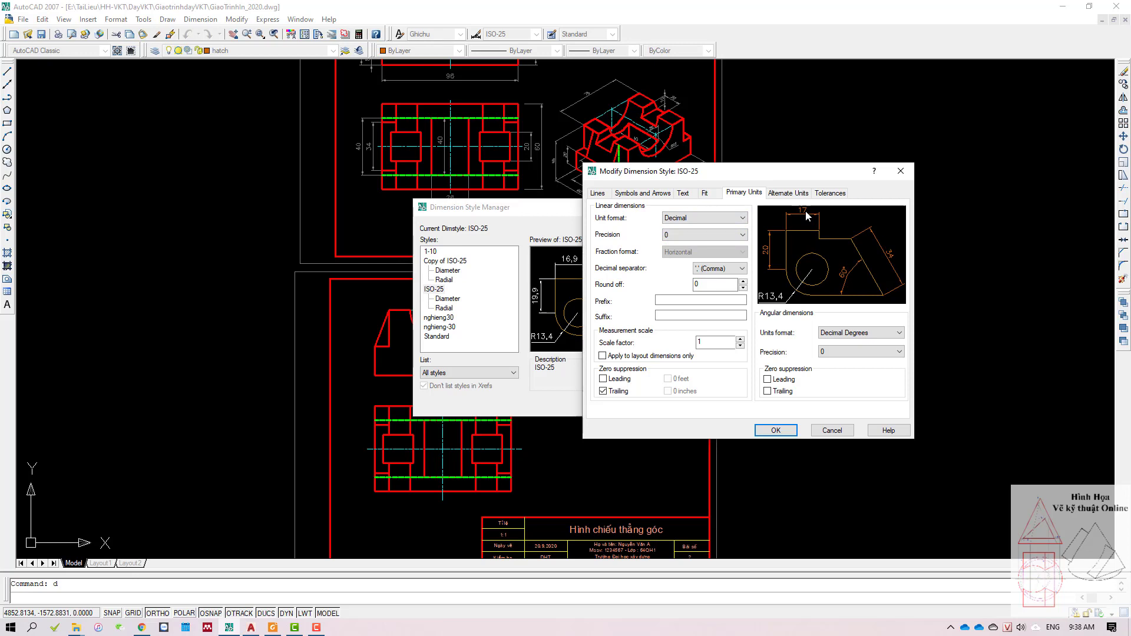
{"action": "left_click", "coordinate": [677, 235]}
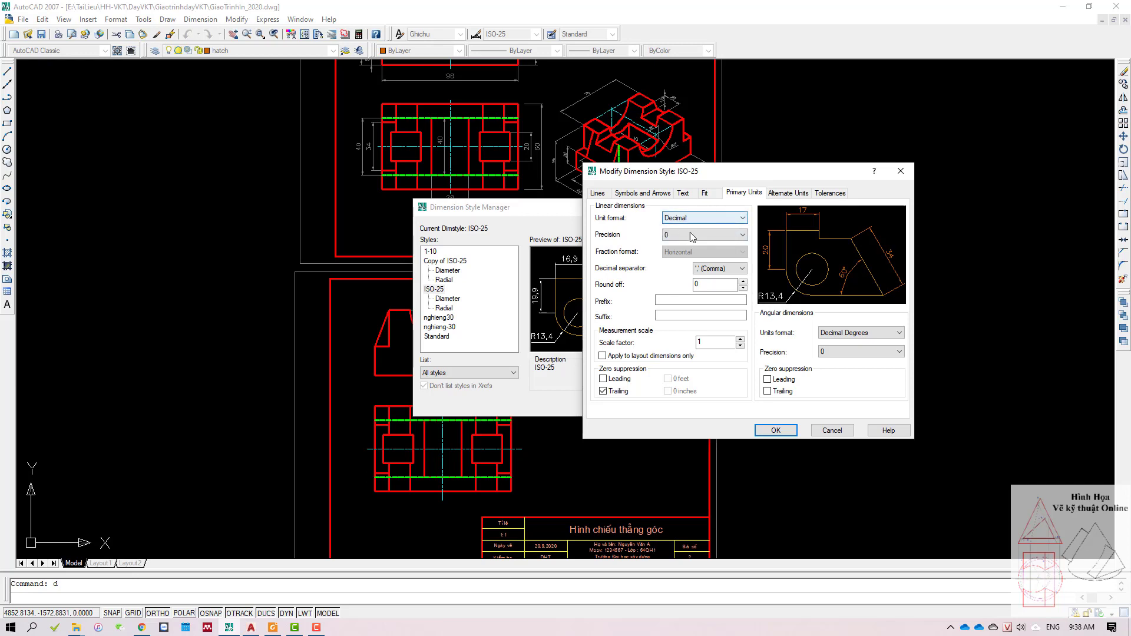
{"action": "left_click", "coordinate": [691, 235]}
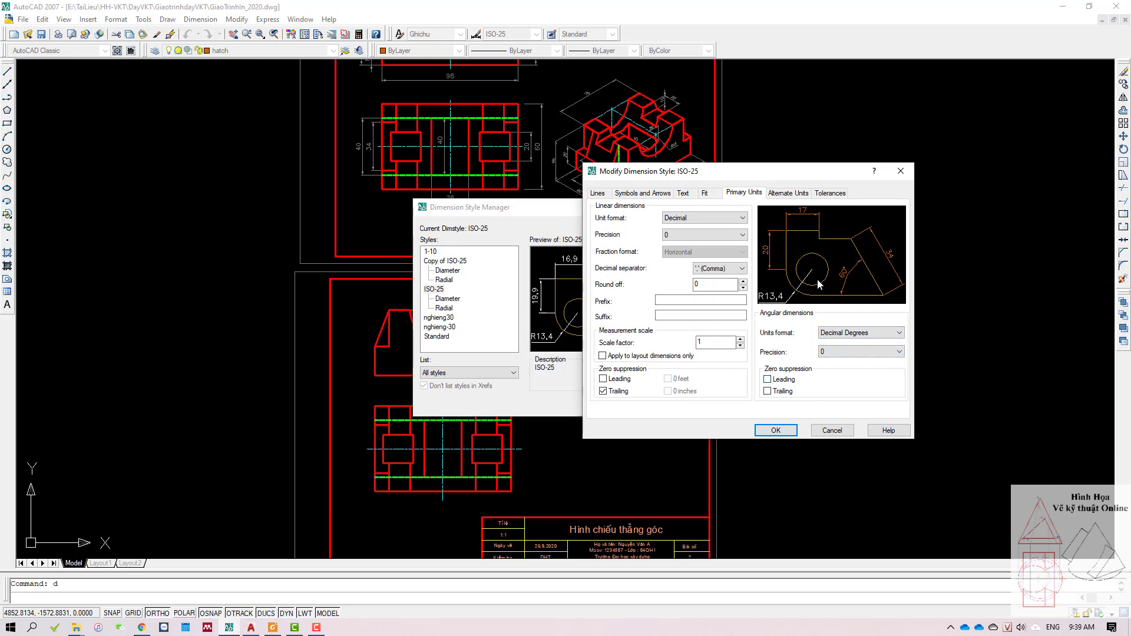
{"action": "left_click", "coordinate": [719, 344]}
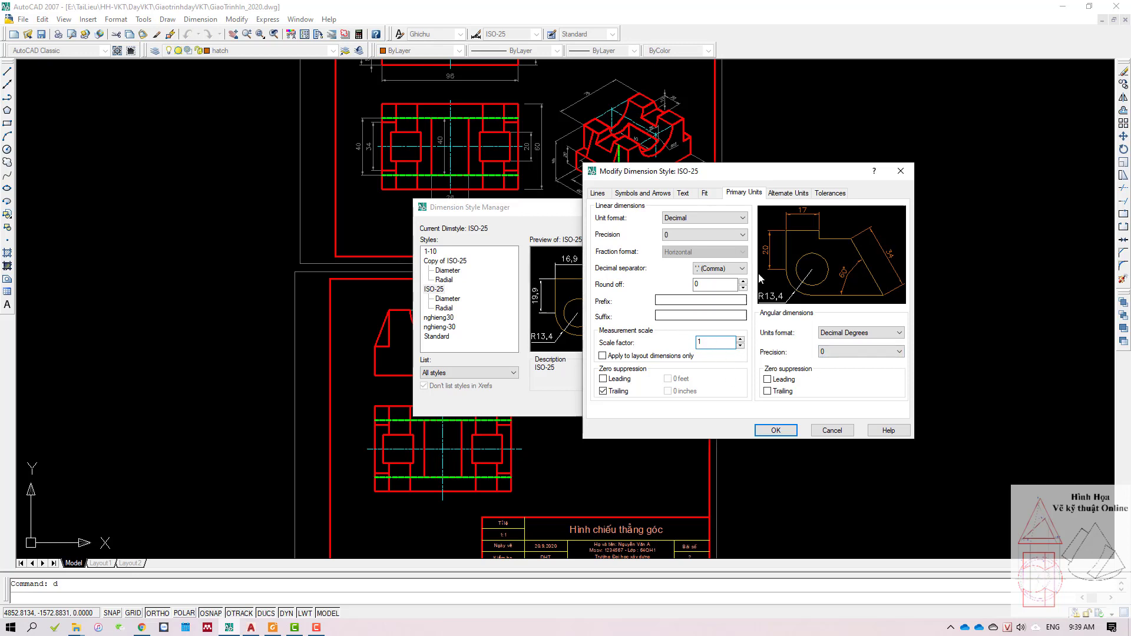
Step: Review the ISO-25 Alternate Units and Tolerances settings
{"action": "left_click", "coordinate": [788, 195]}
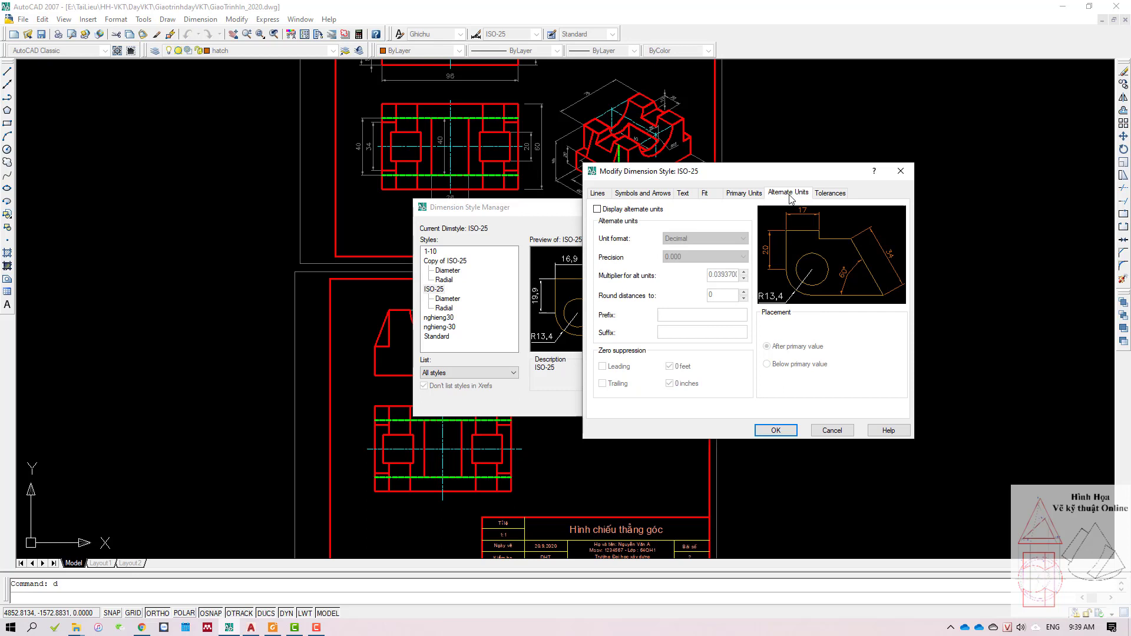
{"action": "left_click", "coordinate": [830, 194]}
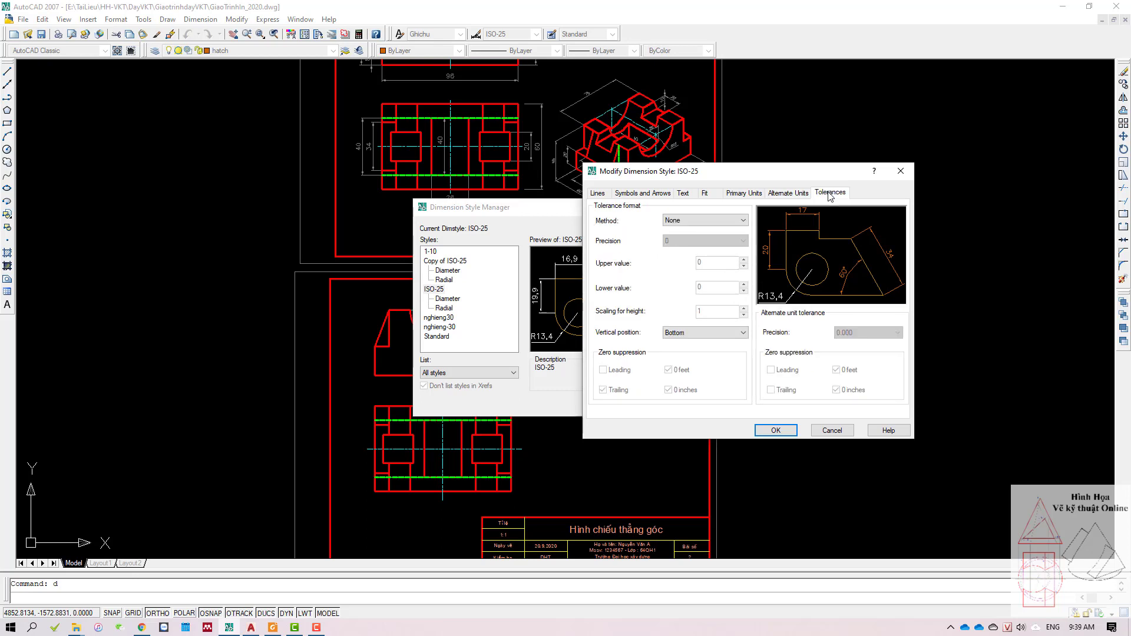
{"action": "left_click", "coordinate": [788, 194]}
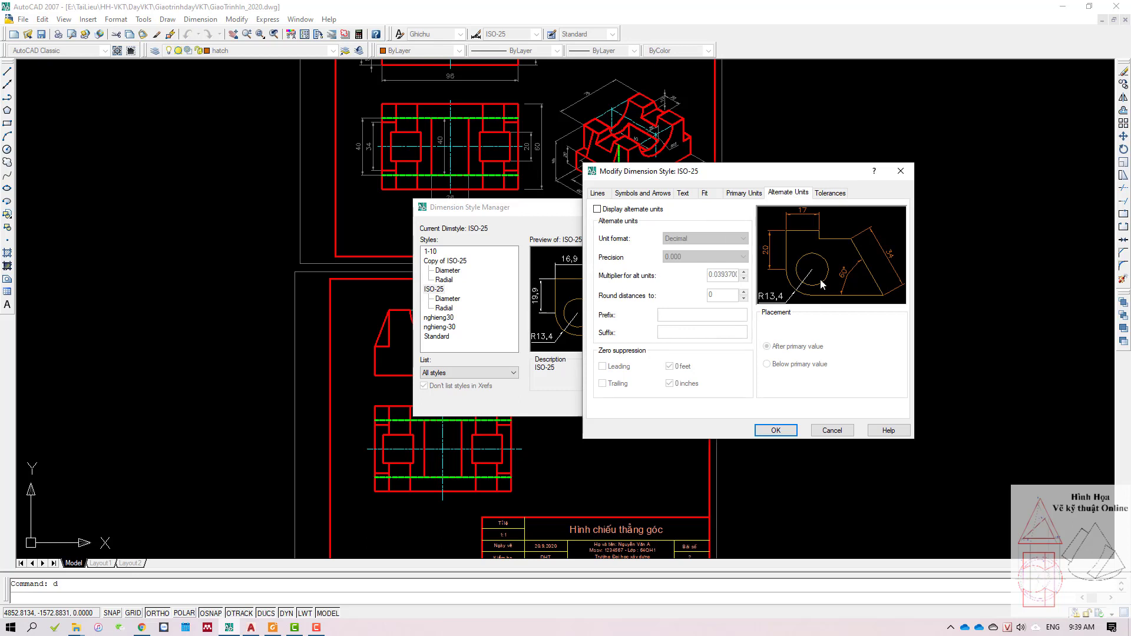
{"action": "left_click", "coordinate": [829, 194]}
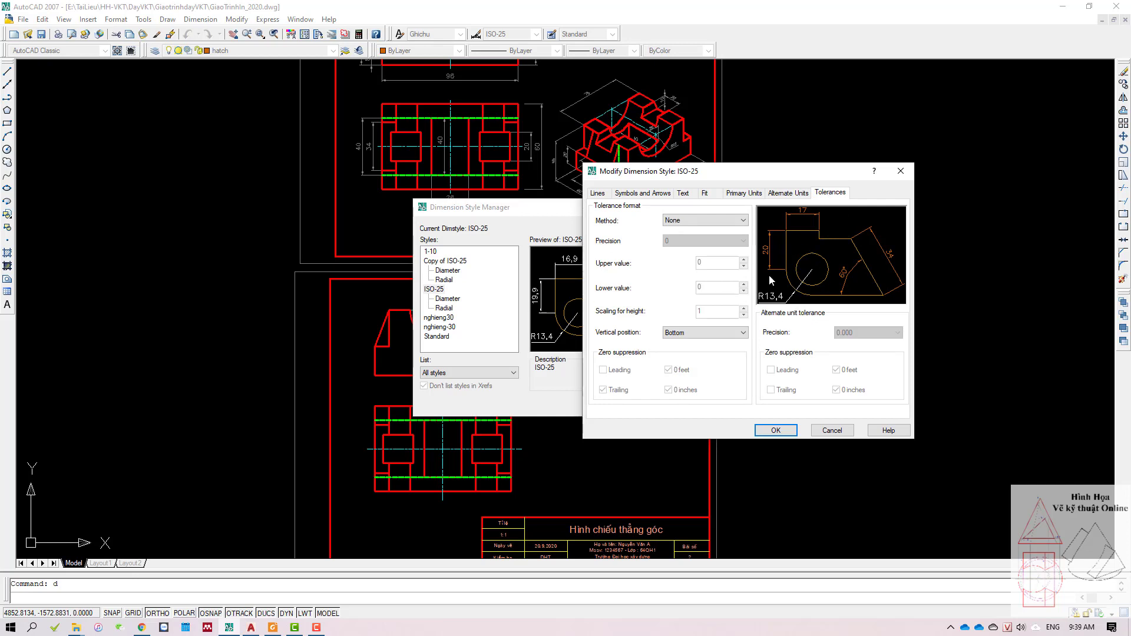
{"action": "left_click", "coordinate": [788, 193]}
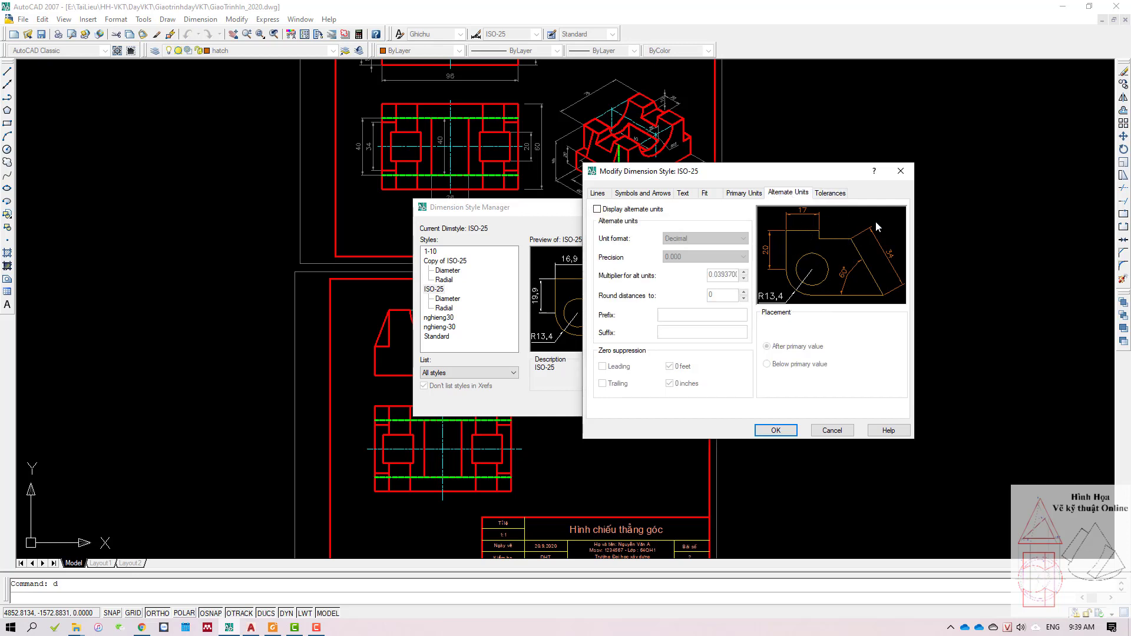
{"action": "left_click", "coordinate": [830, 193]}
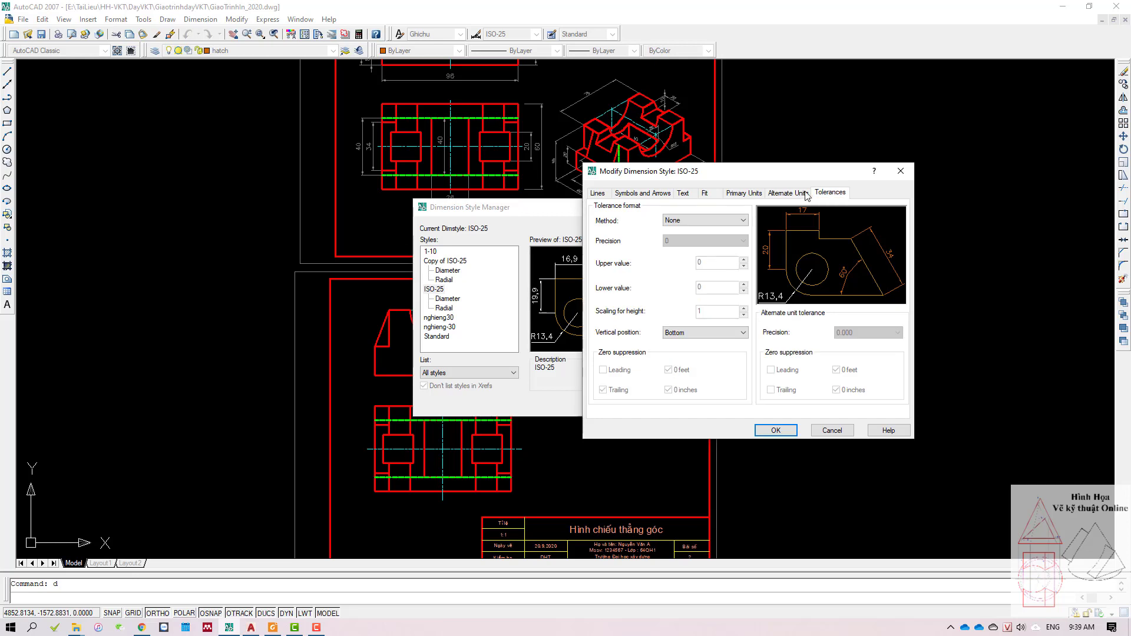
{"action": "left_click", "coordinate": [796, 193]}
{"action": "left_click", "coordinate": [833, 199]}
{"action": "left_click", "coordinate": [789, 197]}
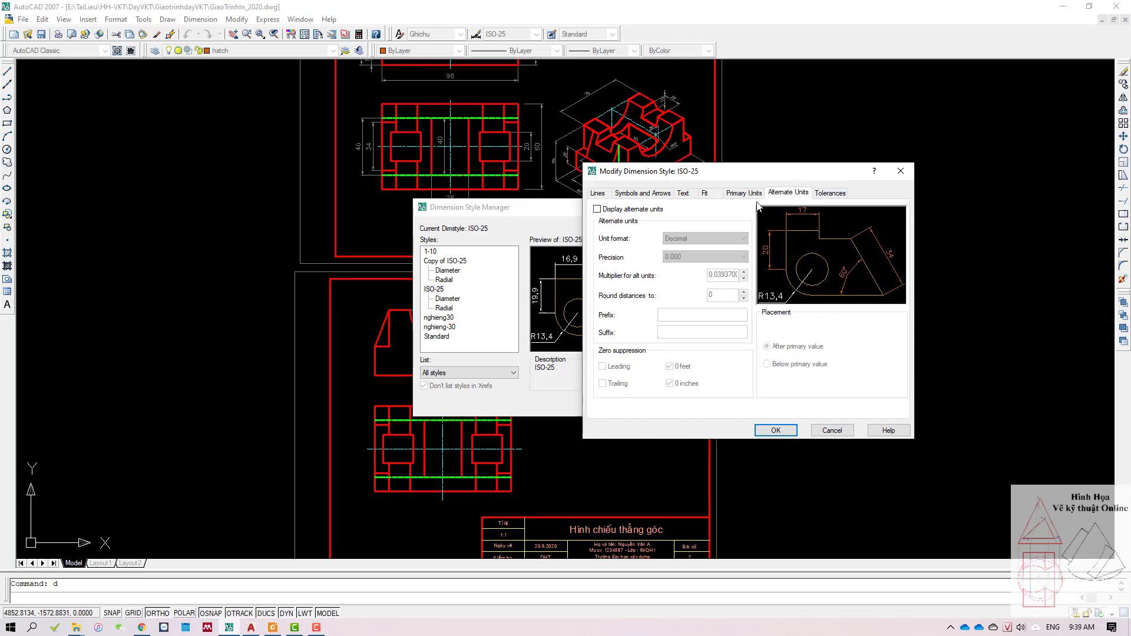
Step: Review the Primary Units, Lines, Text and Fit tabs, then accept ISO-25 and close the manager
{"action": "left_click", "coordinate": [726, 197]}
{"action": "left_click", "coordinate": [706, 194]}
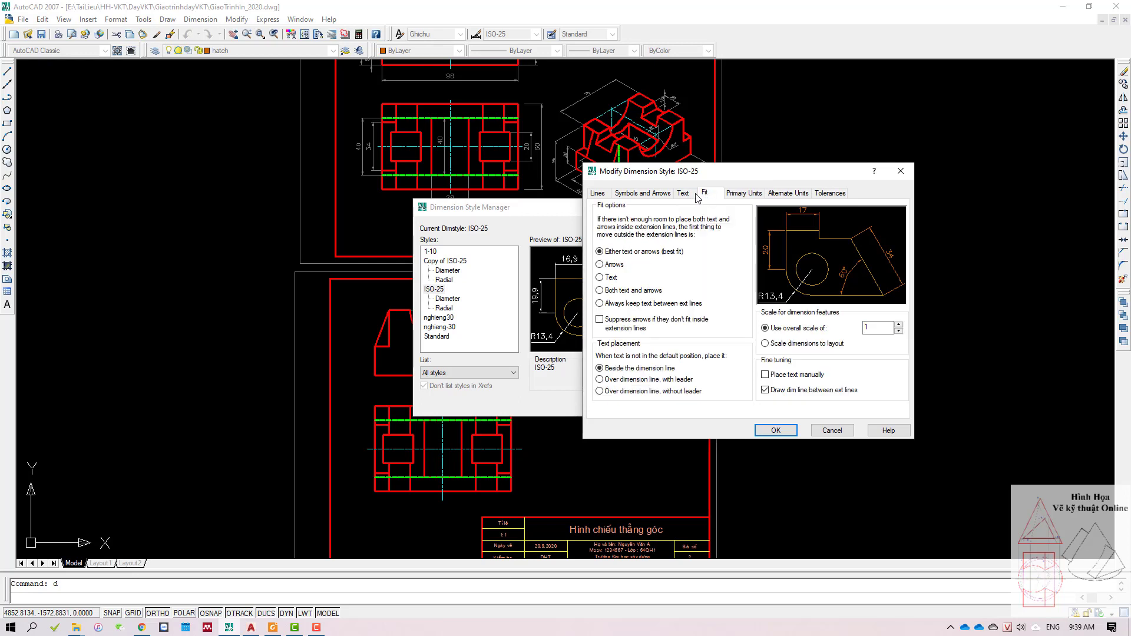
{"action": "left_click", "coordinate": [661, 196]}
{"action": "left_click", "coordinate": [604, 197]}
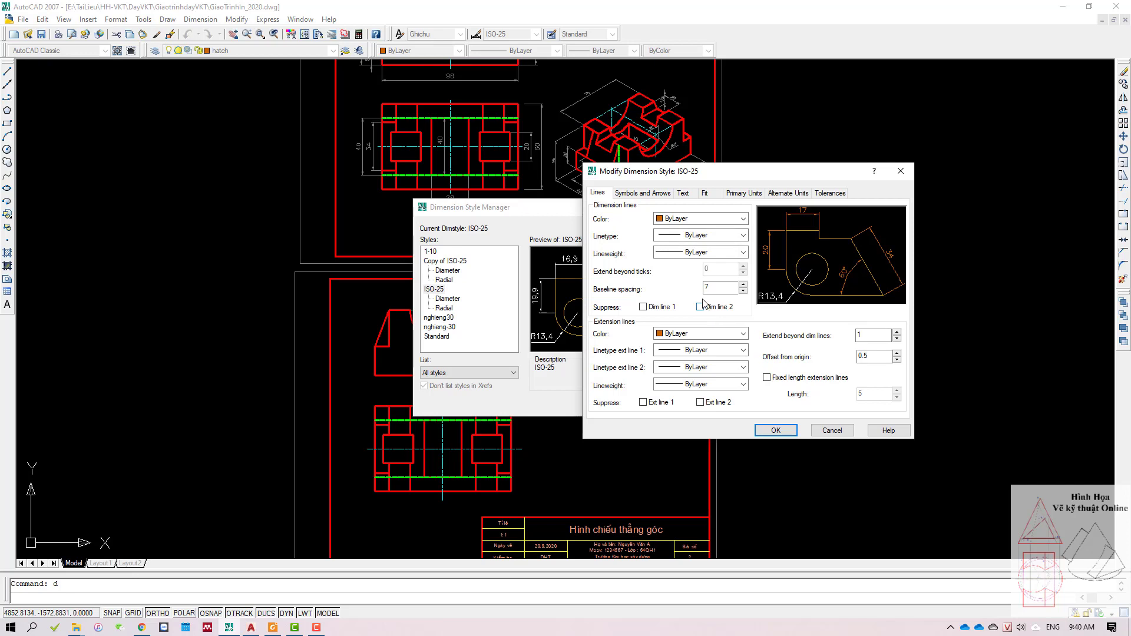
{"action": "left_click", "coordinate": [667, 195]}
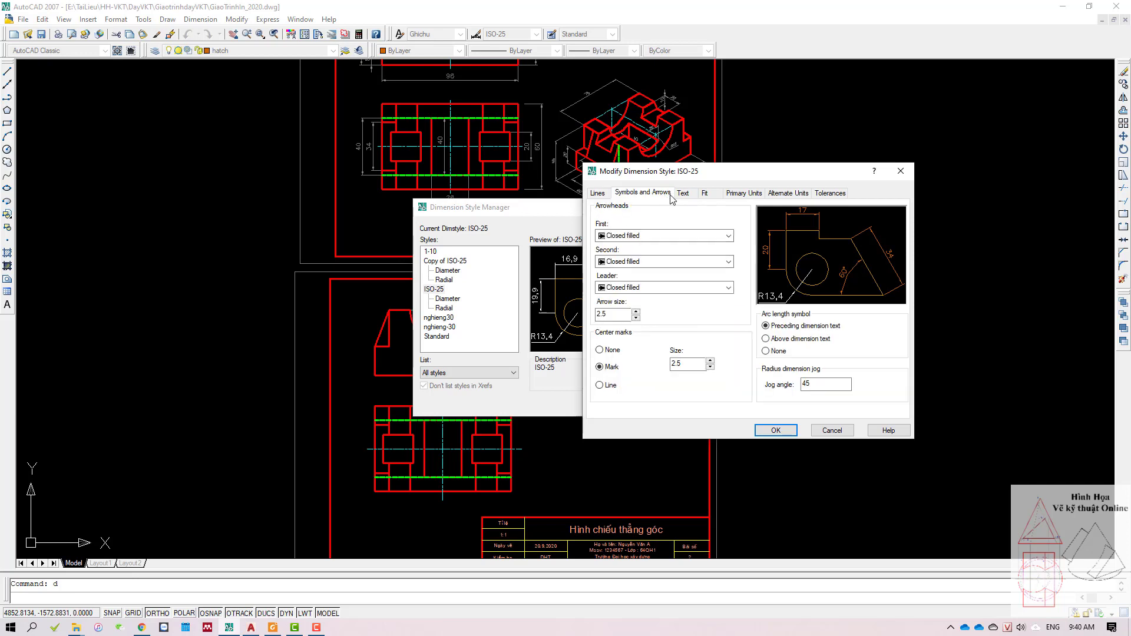
{"action": "left_click", "coordinate": [709, 193]}
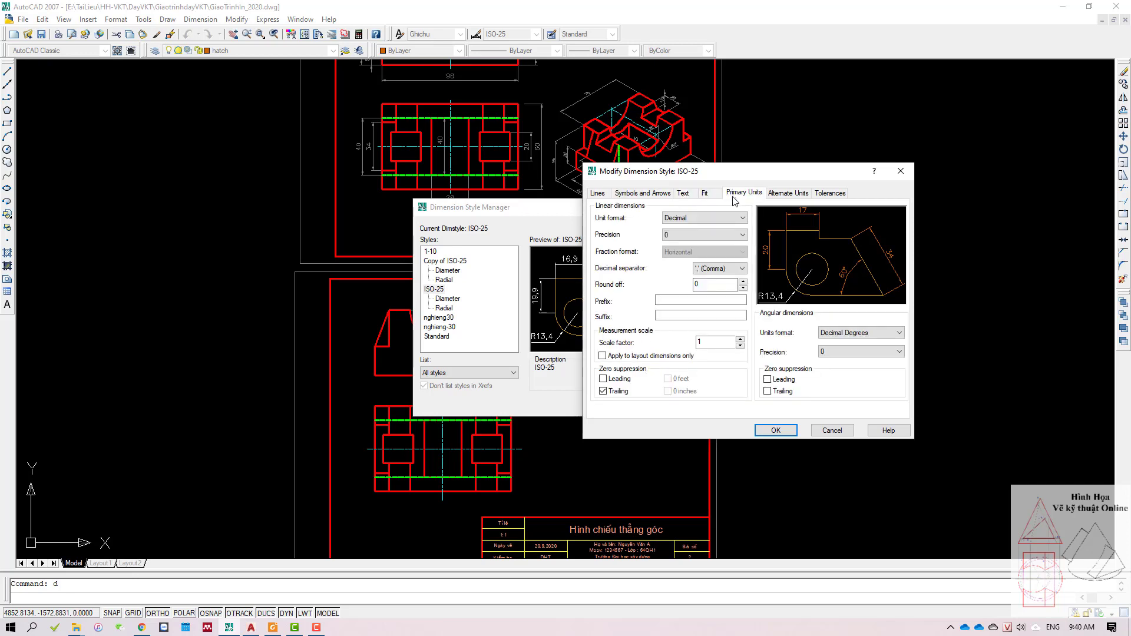
{"action": "left_click", "coordinate": [763, 431]}
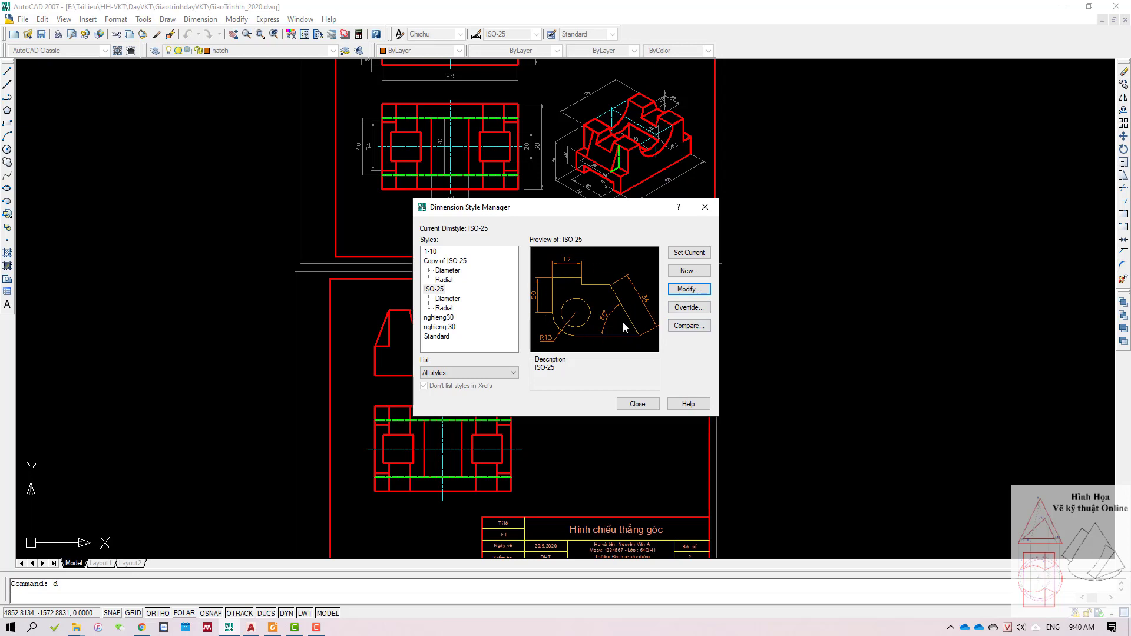
{"action": "left_click", "coordinate": [637, 405]}
Step: Show and dock the Dimension toolbar, then make kichthuoc the current layer
{"action": "scroll", "coordinate": [660, 387], "scroll_direction": "down", "scroll_amount": 2}
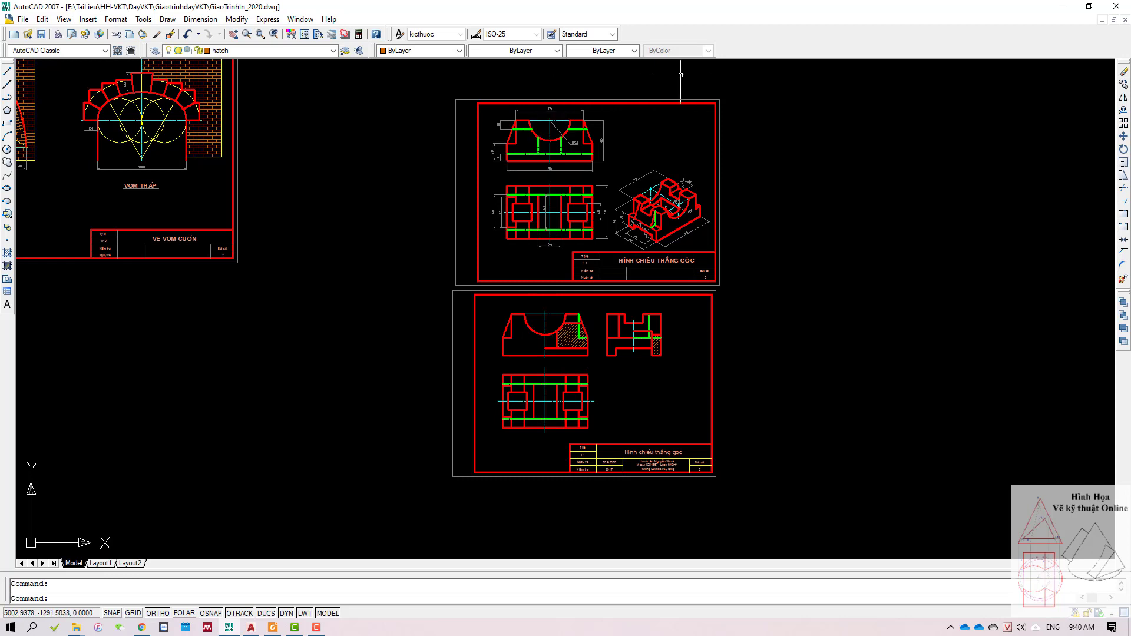
{"action": "right_click", "coordinate": [731, 43]}
{"action": "mouse_move", "coordinate": [762, 50]}
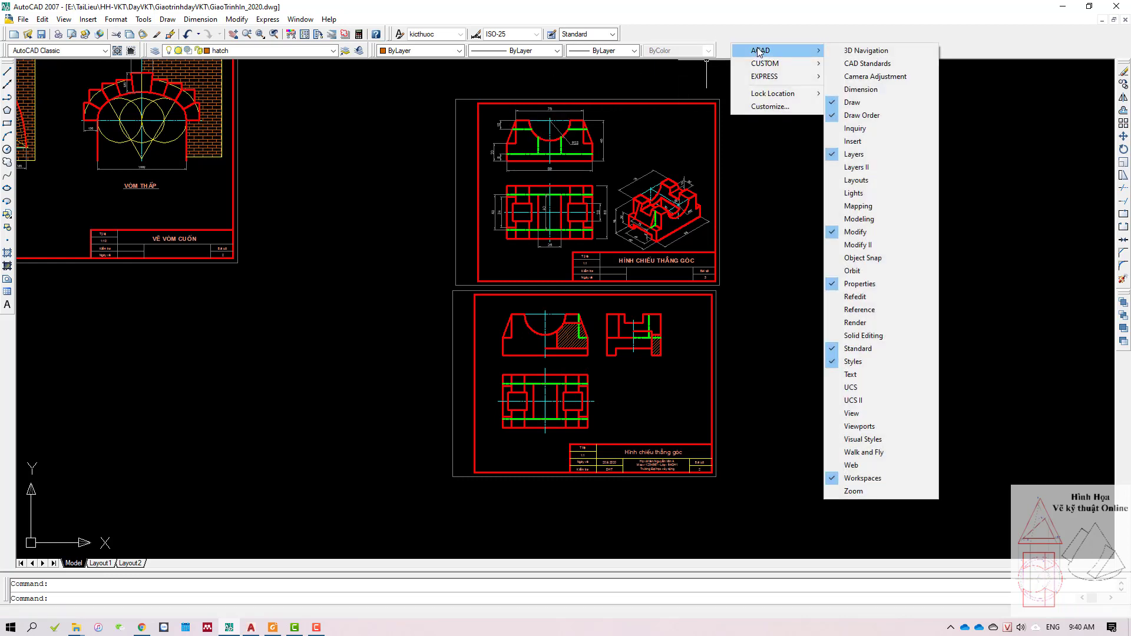
{"action": "left_click", "coordinate": [861, 89]}
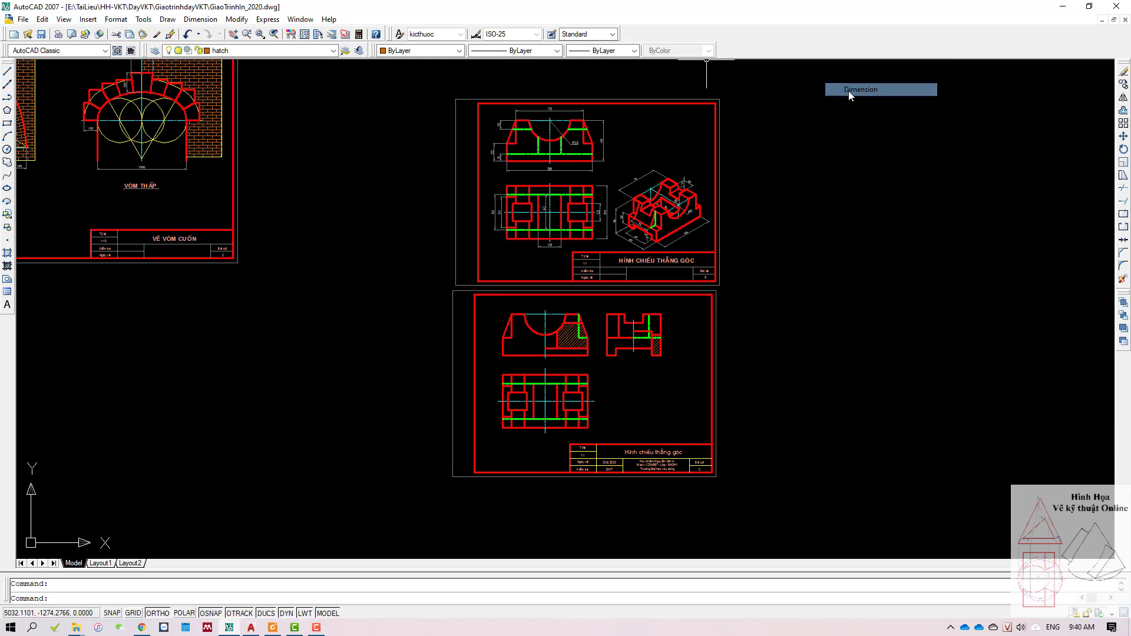
{"action": "left_click_drag", "start_coordinate": [225, 91], "coordinate": [564, 127]}
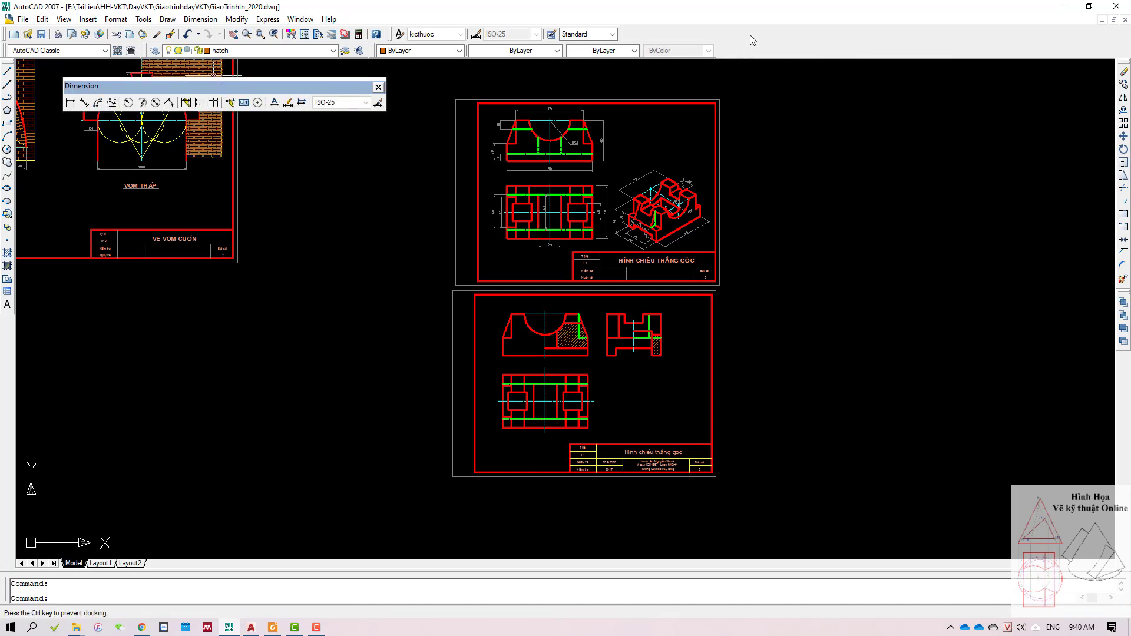
{"action": "left_click_drag", "start_coordinate": [775, 31], "coordinate": [623, 37]}
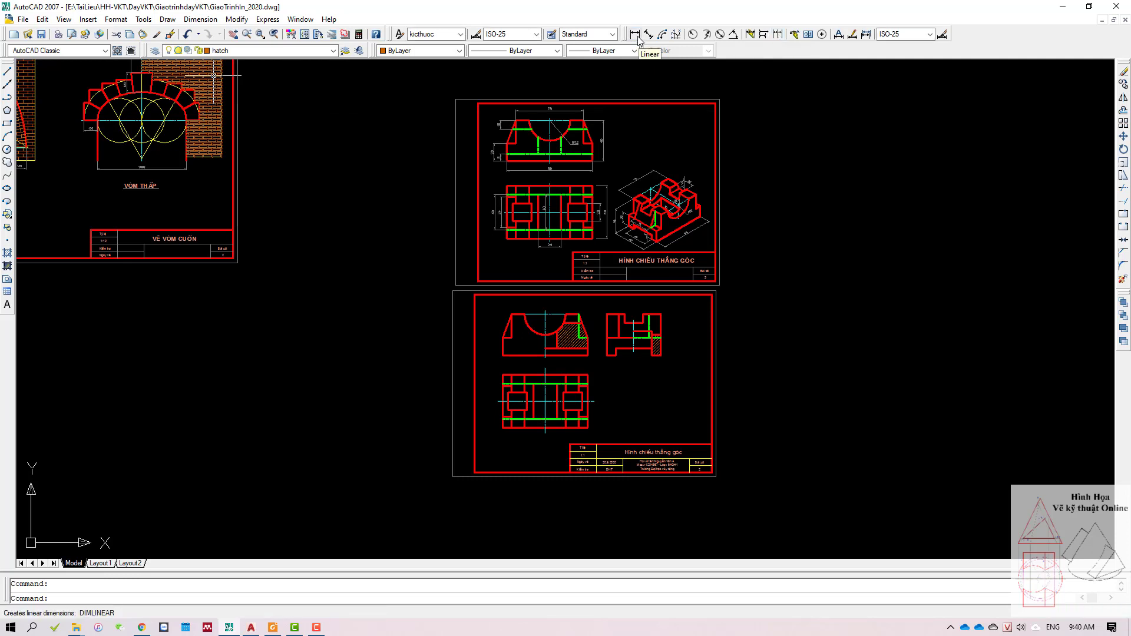
{"action": "left_click", "coordinate": [329, 52]}
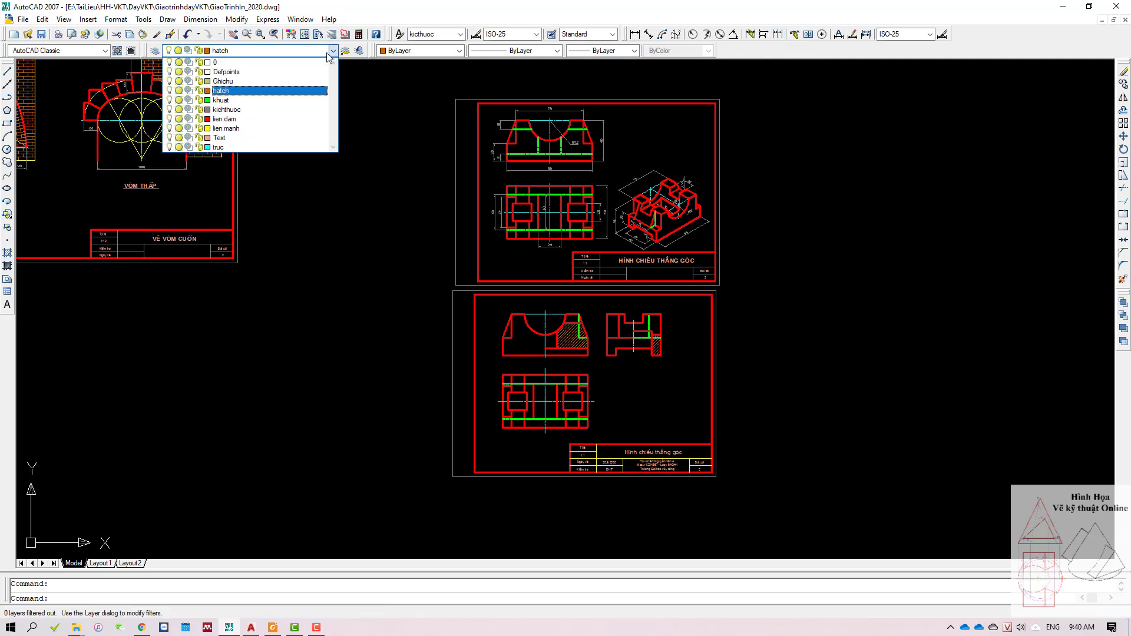
{"action": "left_click", "coordinate": [280, 113]}
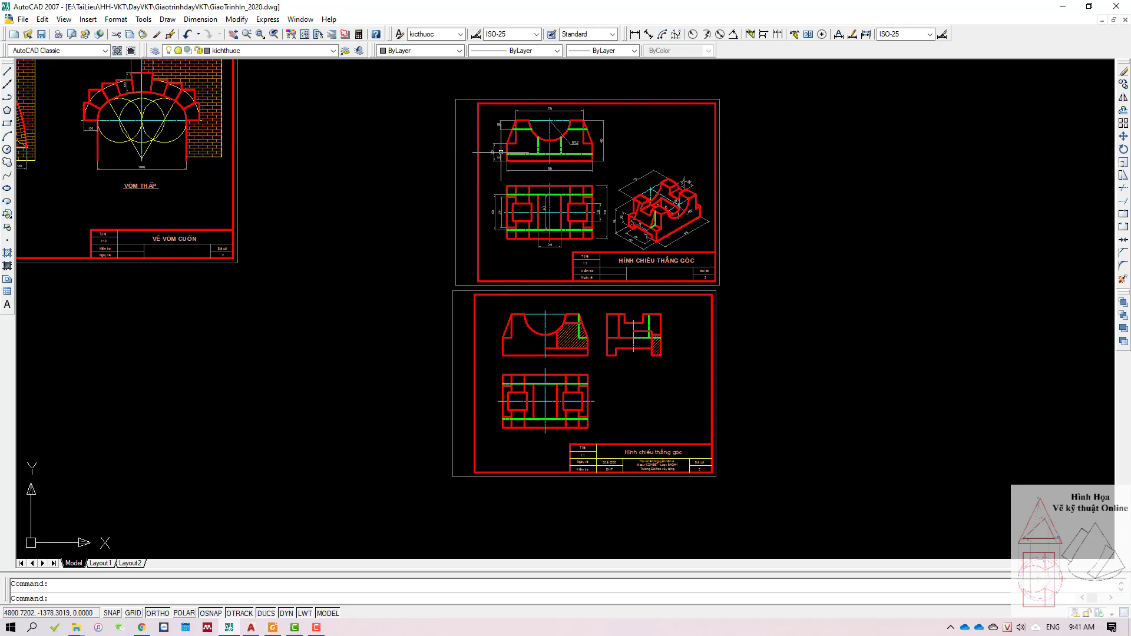
Step: Dimension the front view's lower-left base step height as a vertical 20
{"action": "scroll", "coordinate": [503, 321], "scroll_direction": "up", "scroll_amount": 2}
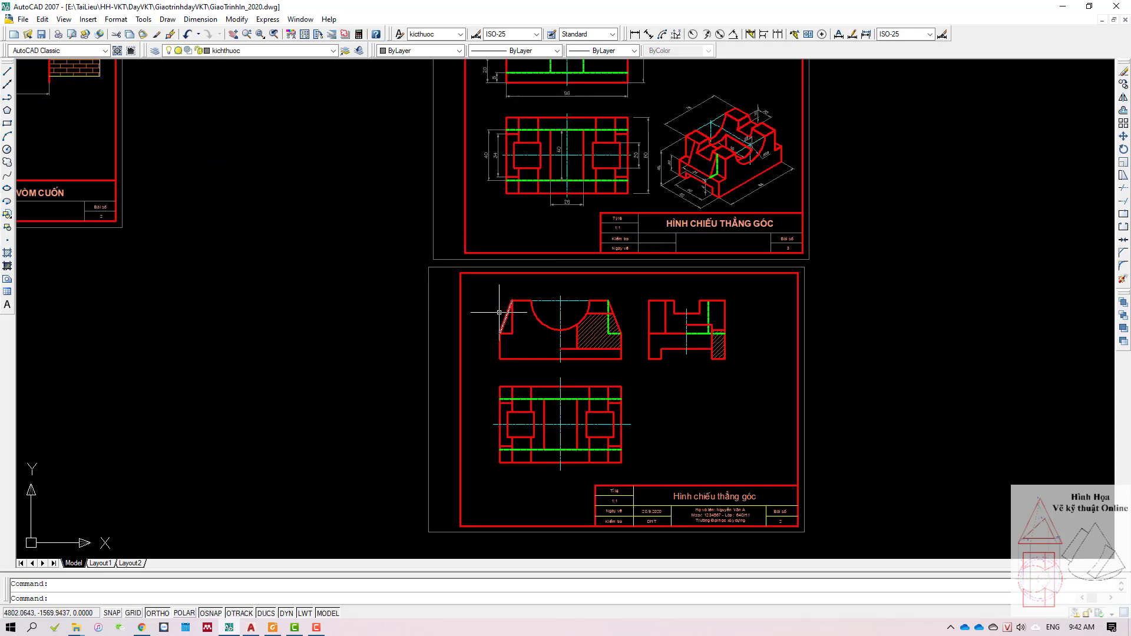
{"action": "middle_click_drag", "start_coordinate": [500, 312], "coordinate": [519, 356]}
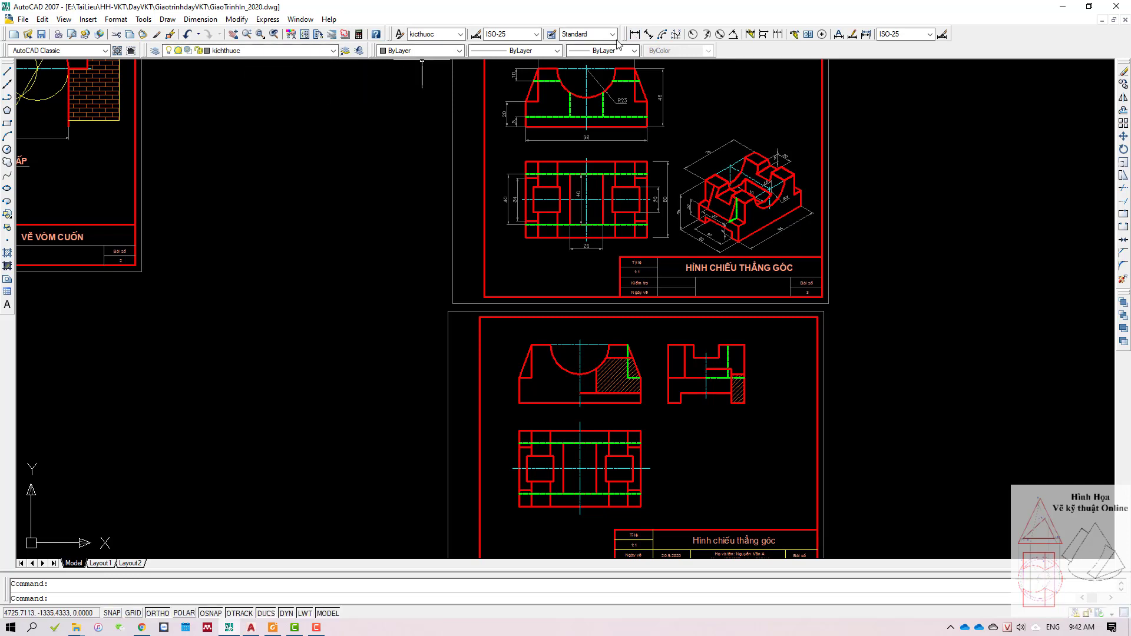
{"action": "left_click", "coordinate": [635, 34]}
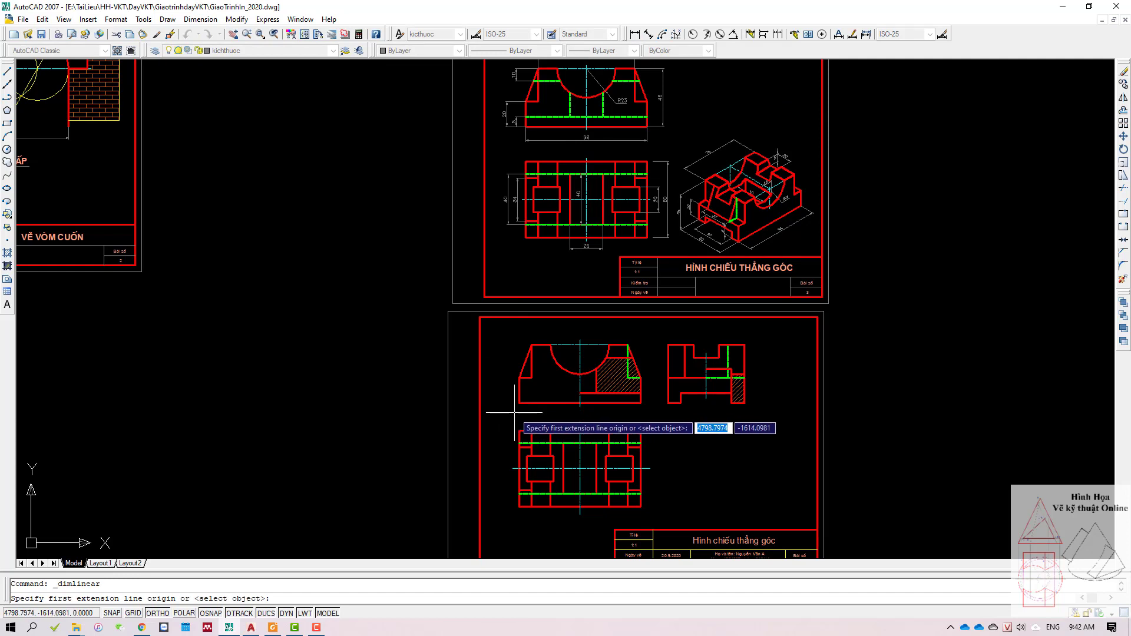
{"action": "scroll", "coordinate": [515, 412], "scroll_direction": "up", "scroll_amount": 1}
{"action": "left_click", "coordinate": [518, 399]}
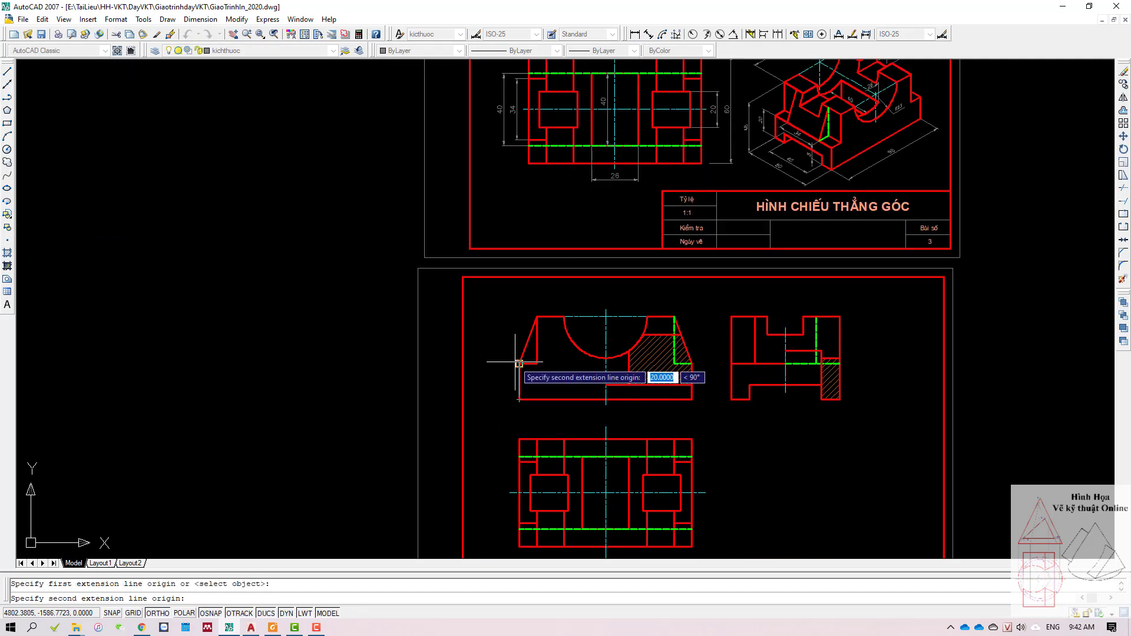
{"action": "left_click", "coordinate": [537, 317]}
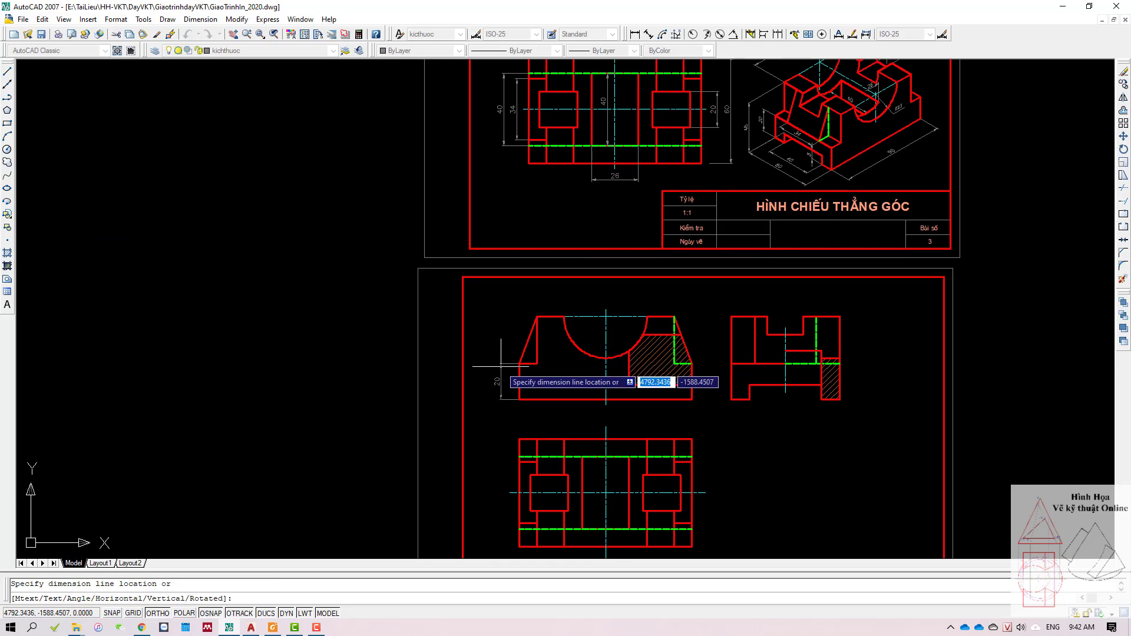
{"action": "scroll", "coordinate": [500, 366], "scroll_direction": "up", "scroll_amount": 1}
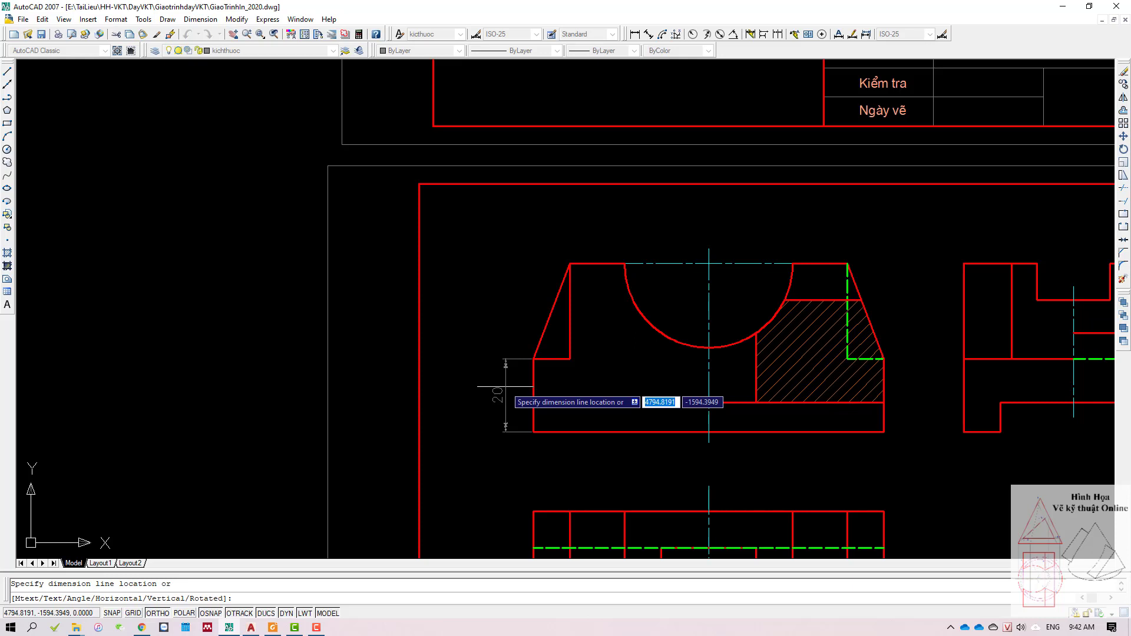
{"action": "left_click", "coordinate": [505, 387]}
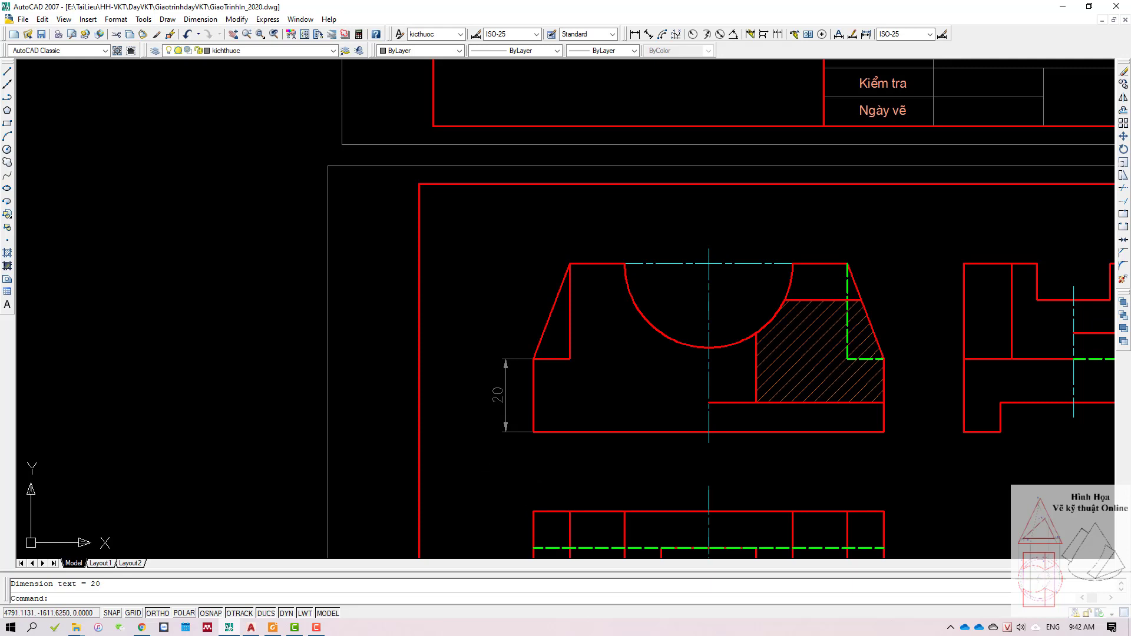
Step: Abandon an unwanted 7 linear dimension and begin selecting the 20 dimension
{"action": "left_click", "coordinate": [635, 34]}
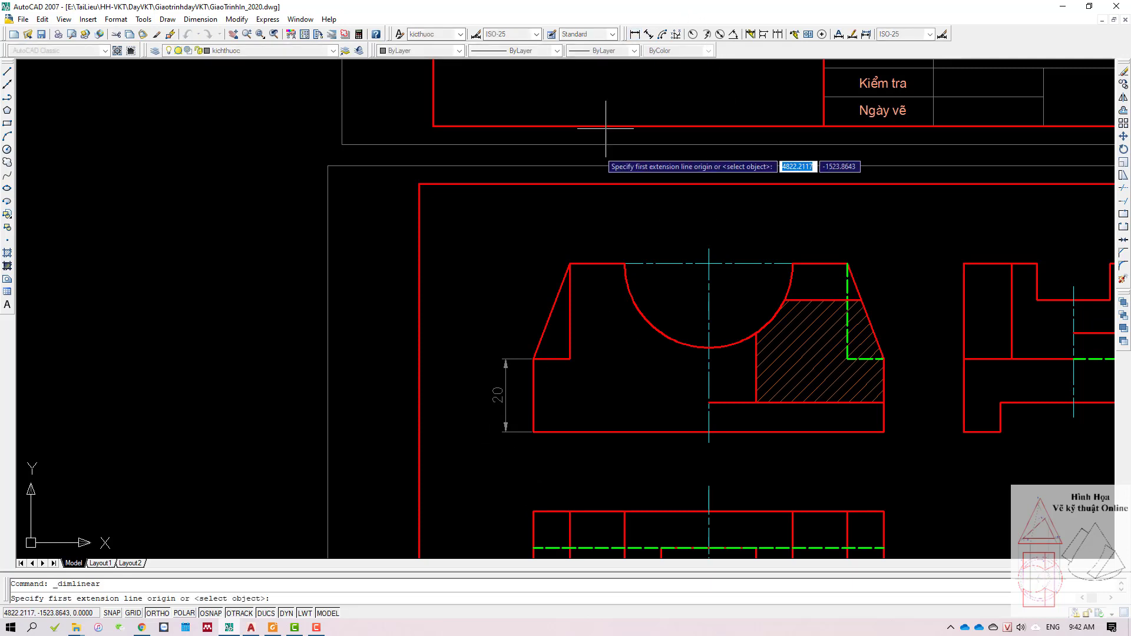
{"action": "left_click", "coordinate": [505, 432]}
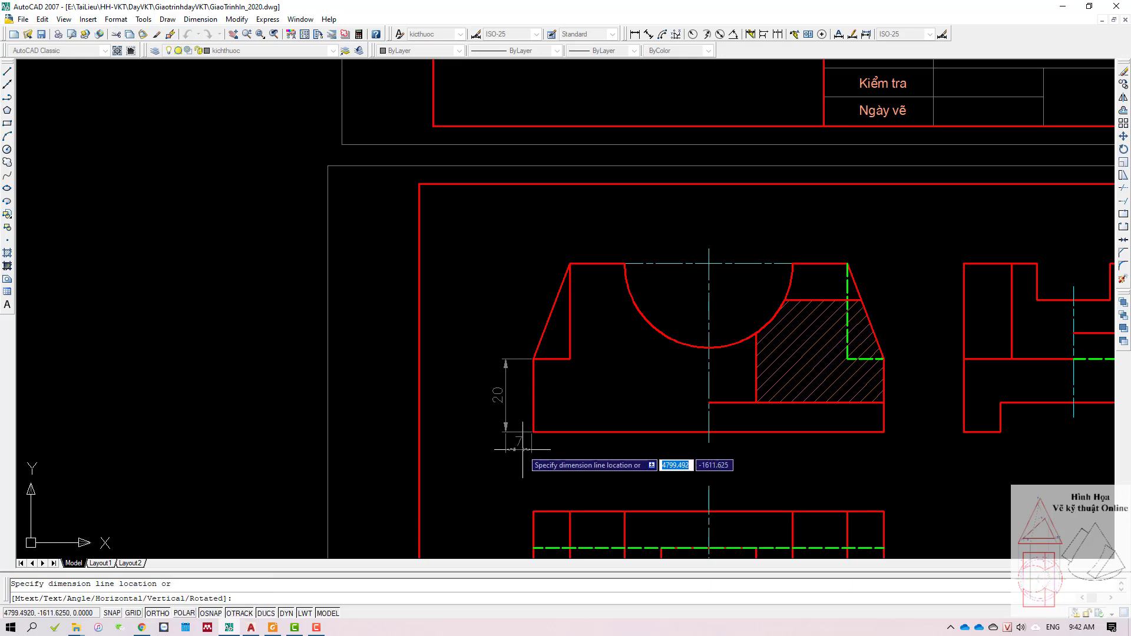
{"action": "key", "text": "Escape"}
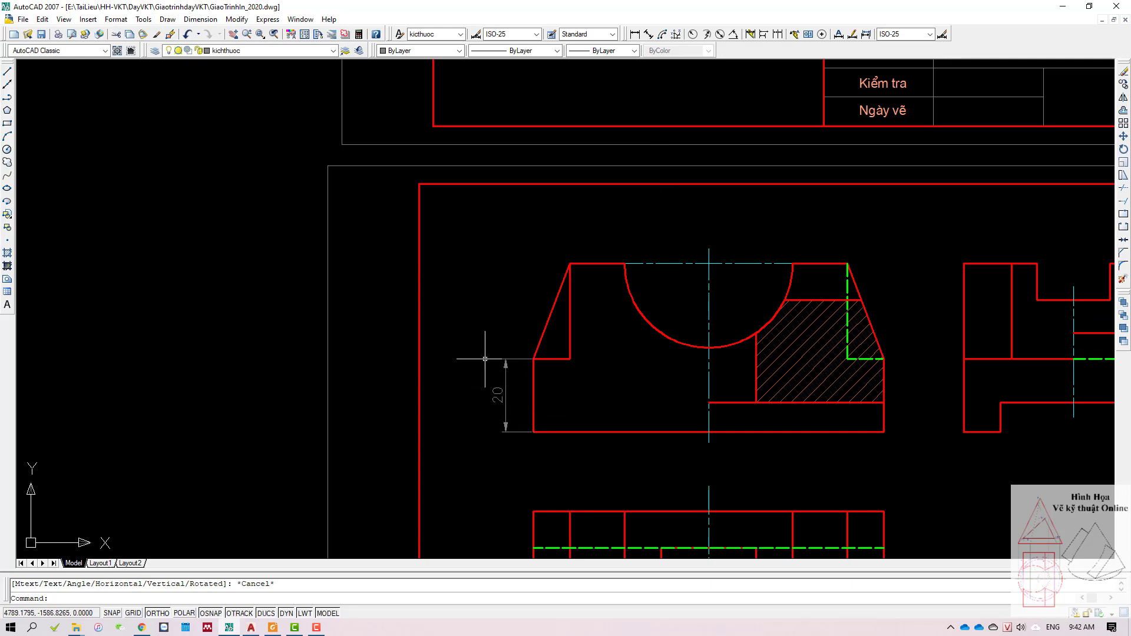
{"action": "left_click", "coordinate": [509, 317]}
{"action": "left_click", "coordinate": [485, 392]}
{"action": "key", "text": "Delete"}
{"action": "left_click", "coordinate": [540, 389]}
{"action": "left_click", "coordinate": [504, 408]}
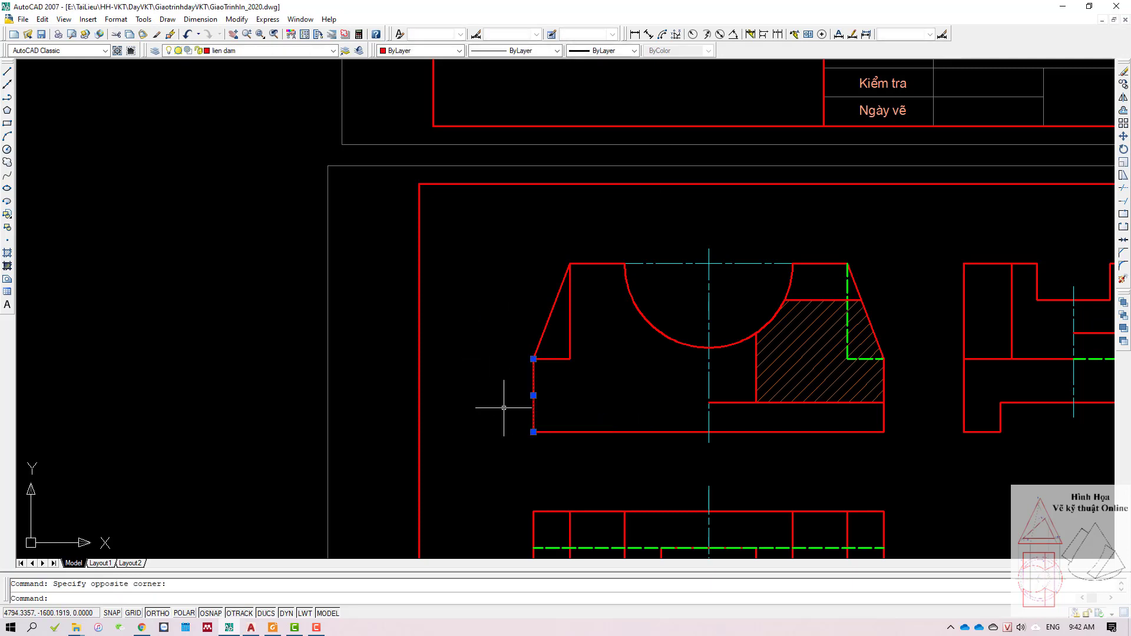
{"action": "key", "text": "Escape"}
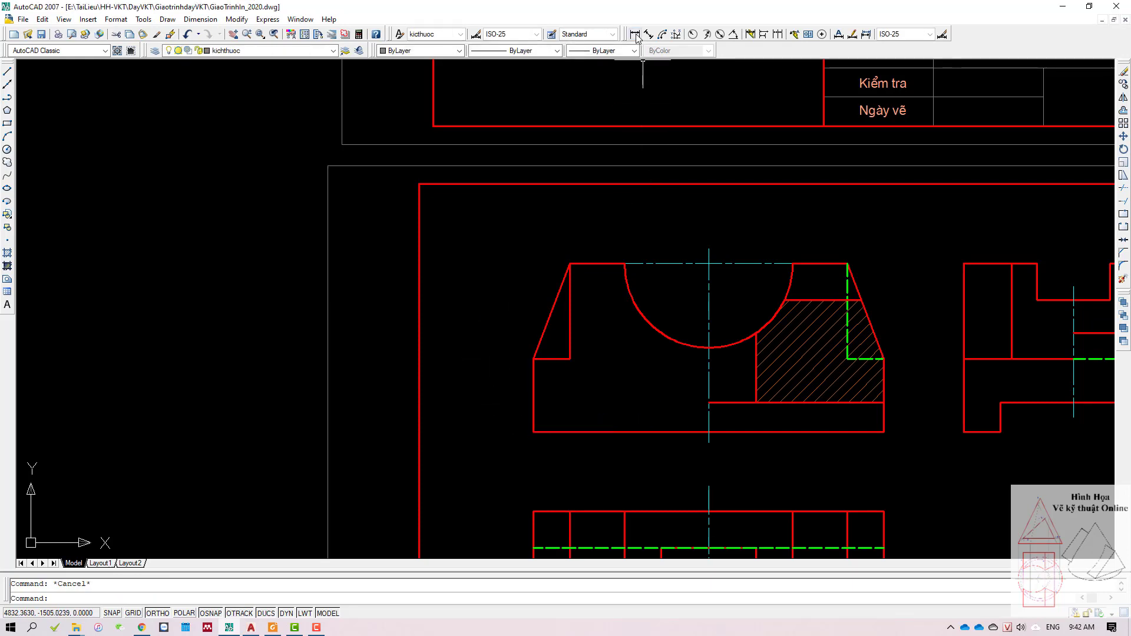
{"action": "left_click", "coordinate": [635, 35]}
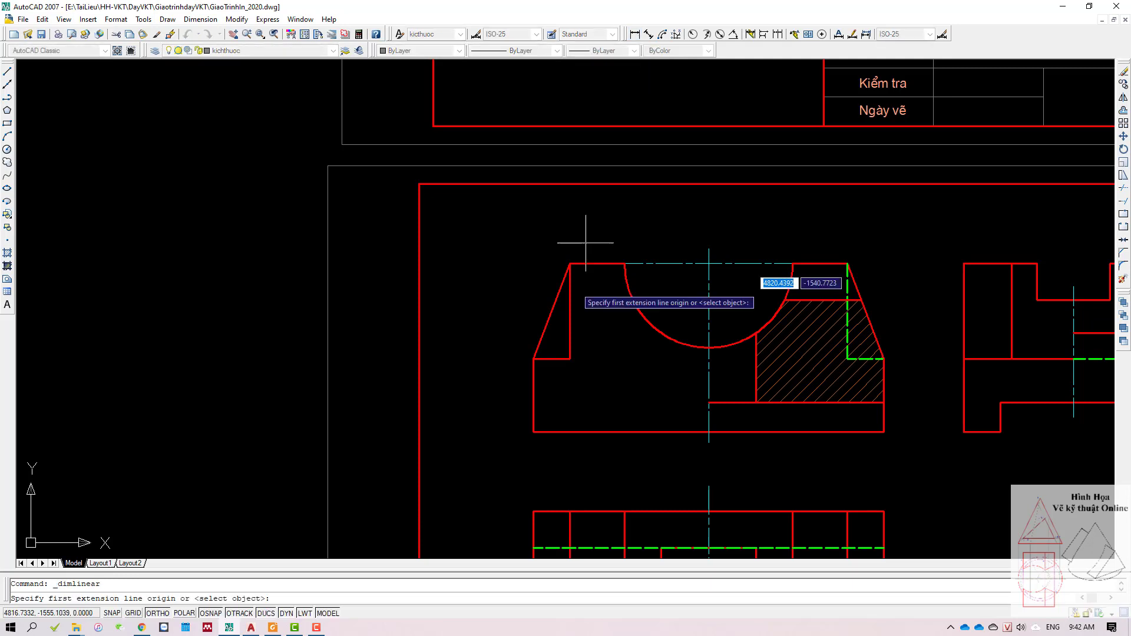
{"action": "left_click", "coordinate": [534, 432]}
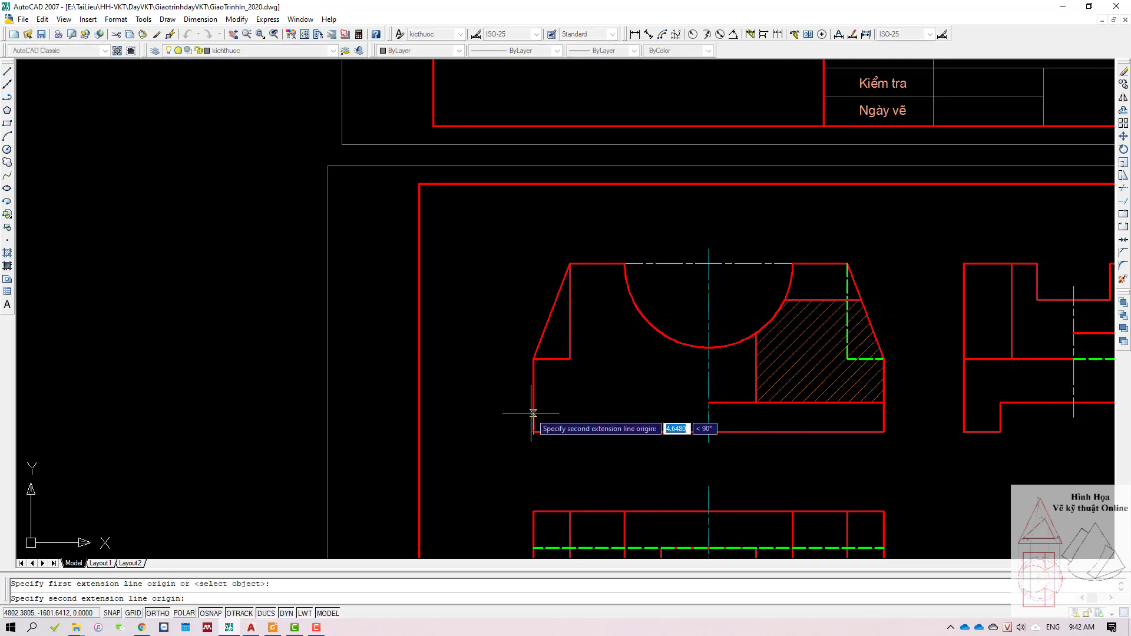
{"action": "left_click", "coordinate": [533, 359]}
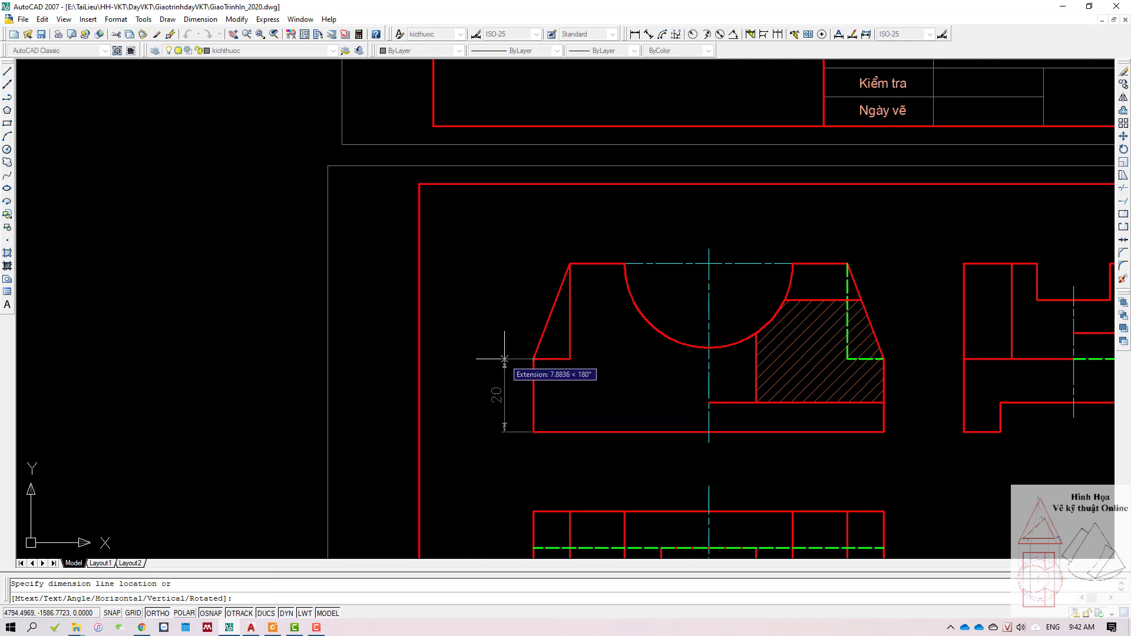
{"action": "left_click", "coordinate": [501, 407]}
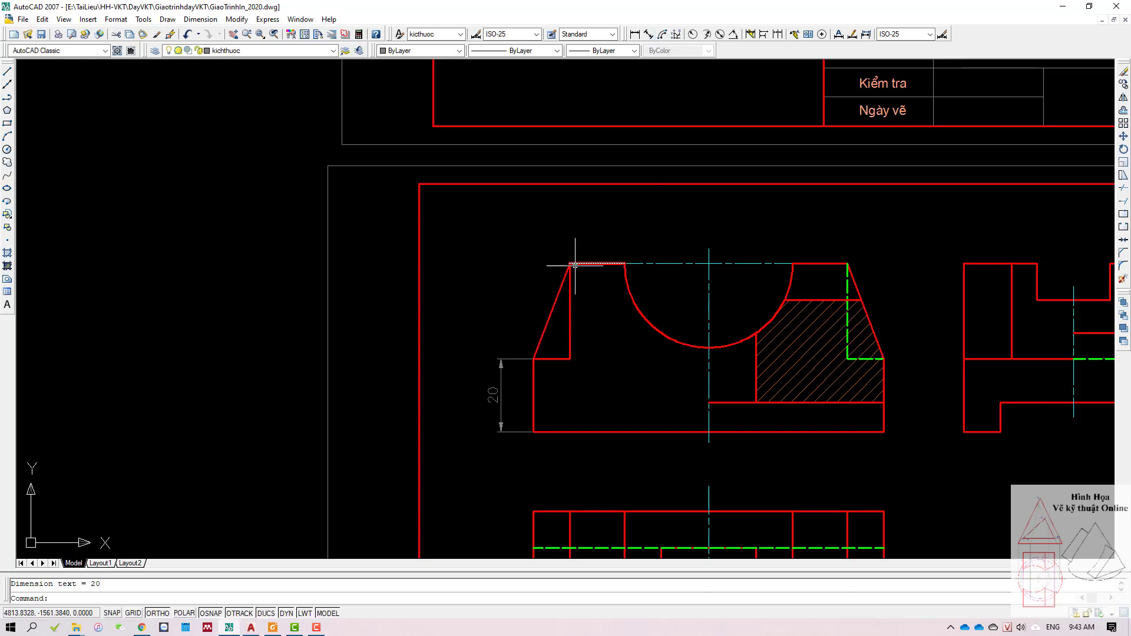
{"action": "left_click", "coordinate": [498, 386]}
{"action": "left_click", "coordinate": [458, 435]}
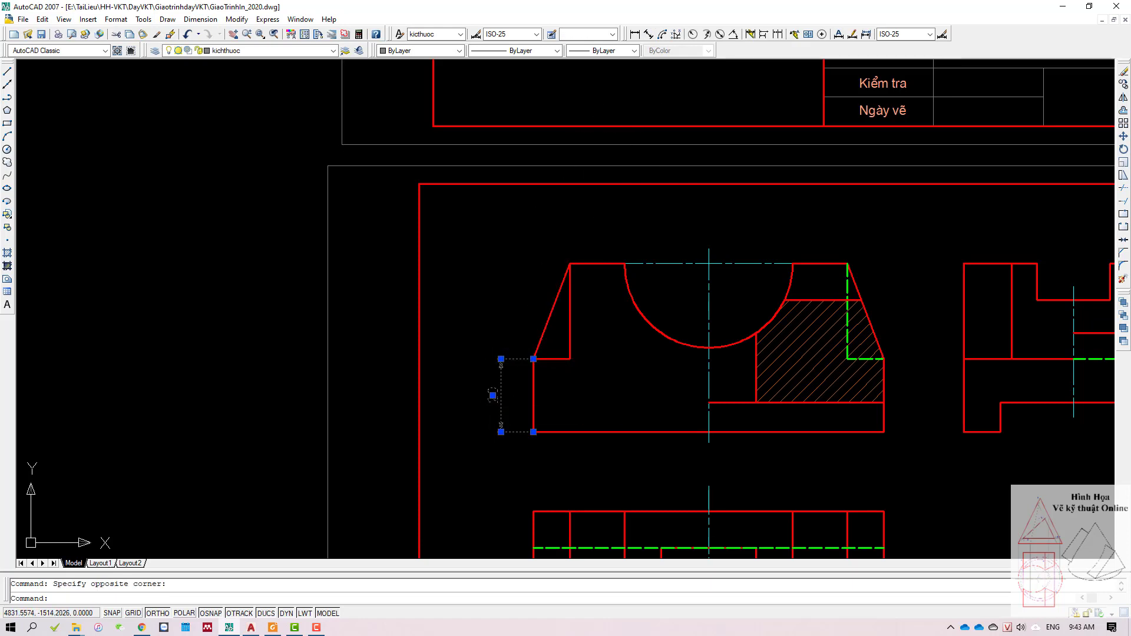
{"action": "key", "text": "Escape"}
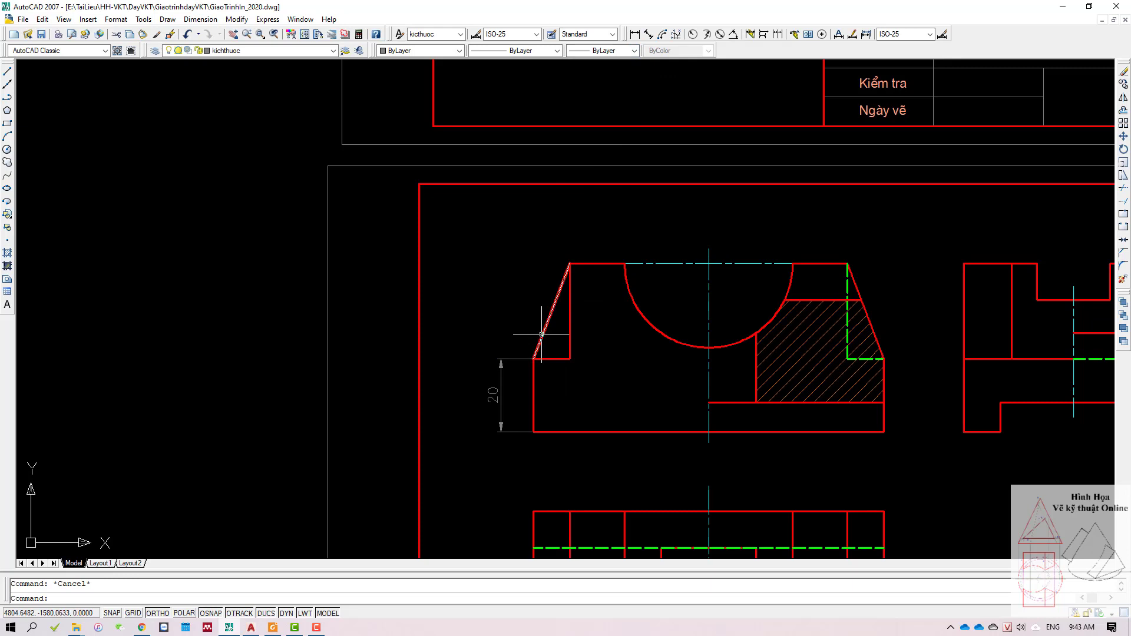
{"action": "left_click", "coordinate": [545, 329]}
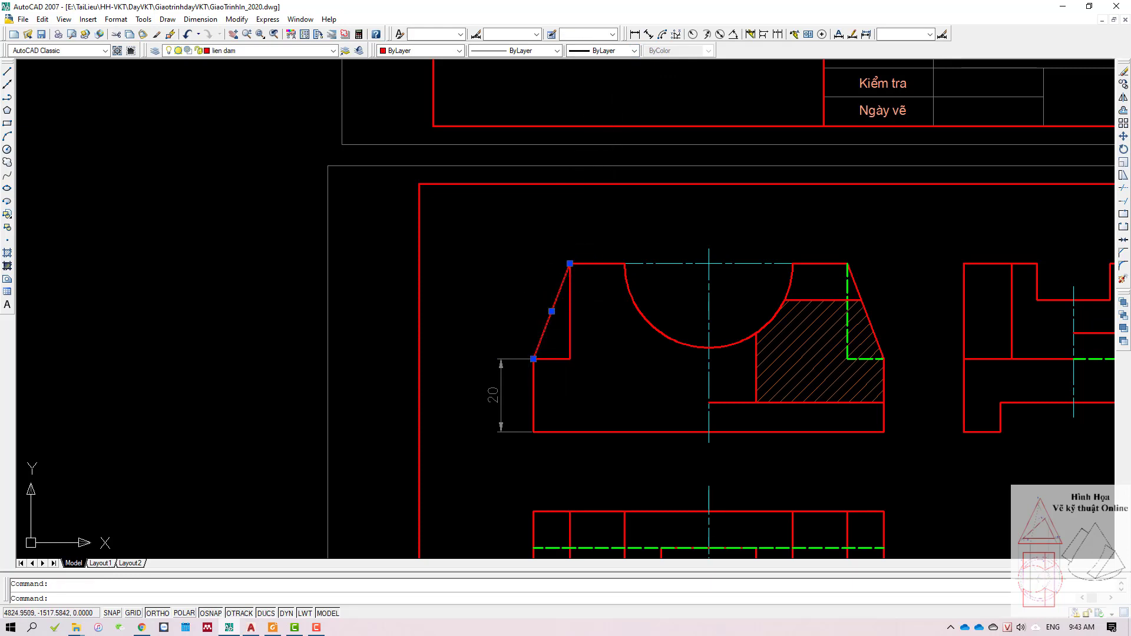
{"action": "key", "text": "Escape"}
{"action": "left_click", "coordinate": [634, 34]}
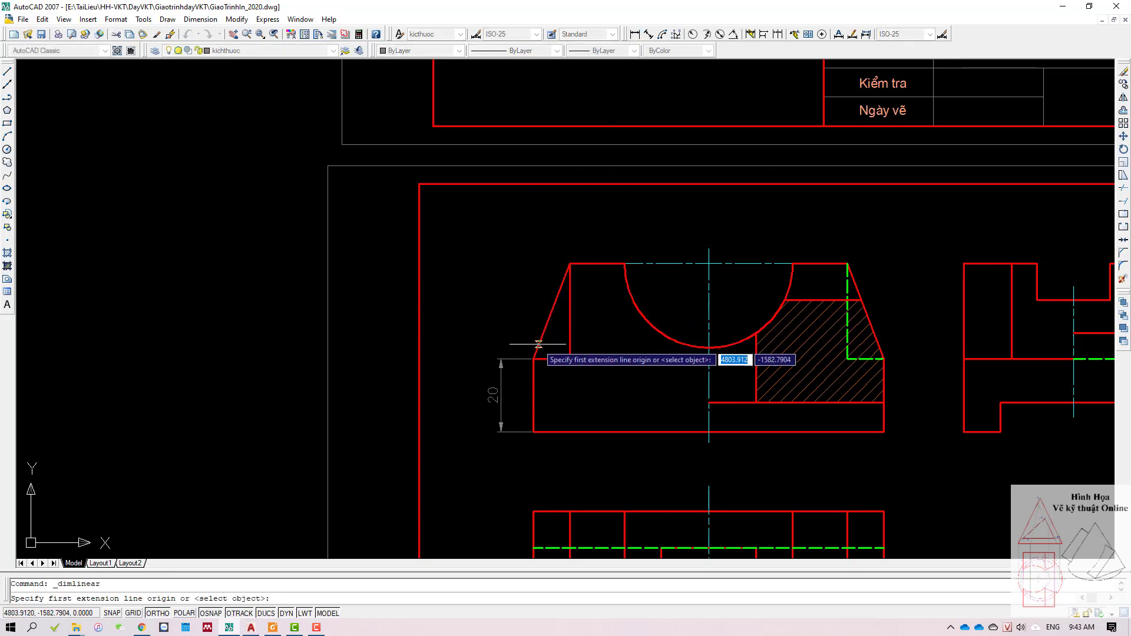
{"action": "left_click", "coordinate": [534, 359]}
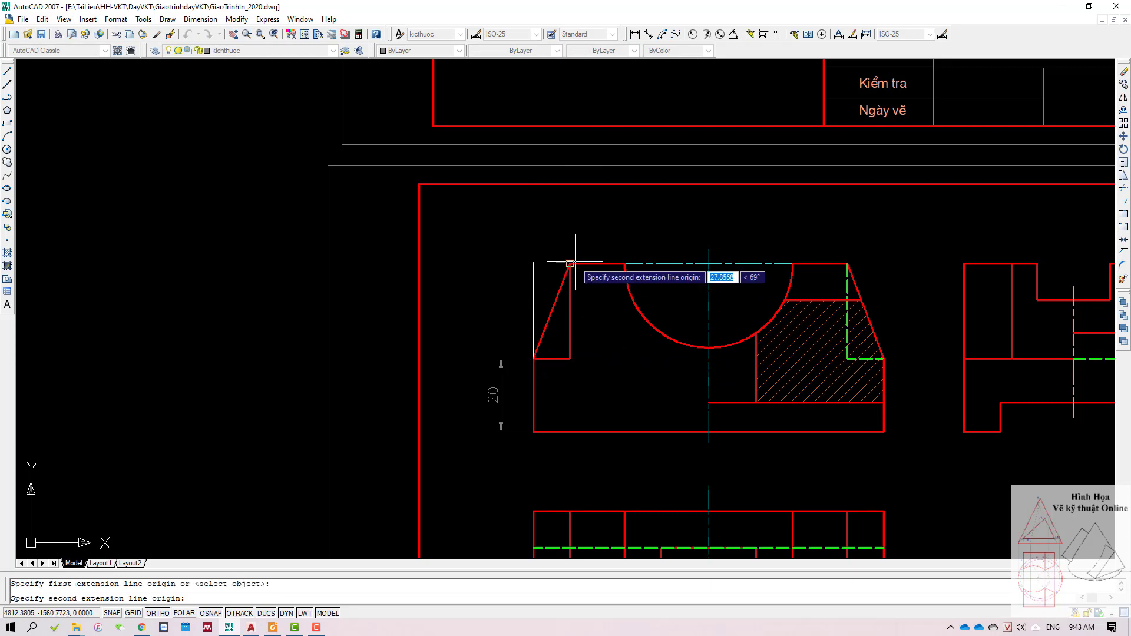
{"action": "left_click", "coordinate": [570, 264]}
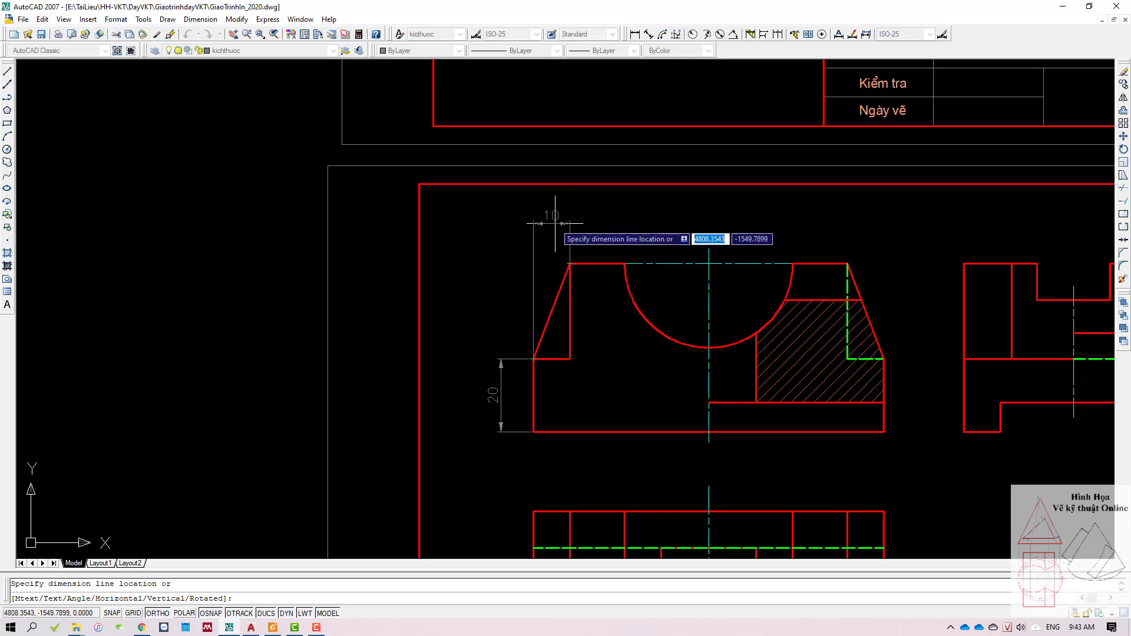
{"action": "key", "text": "Escape"}
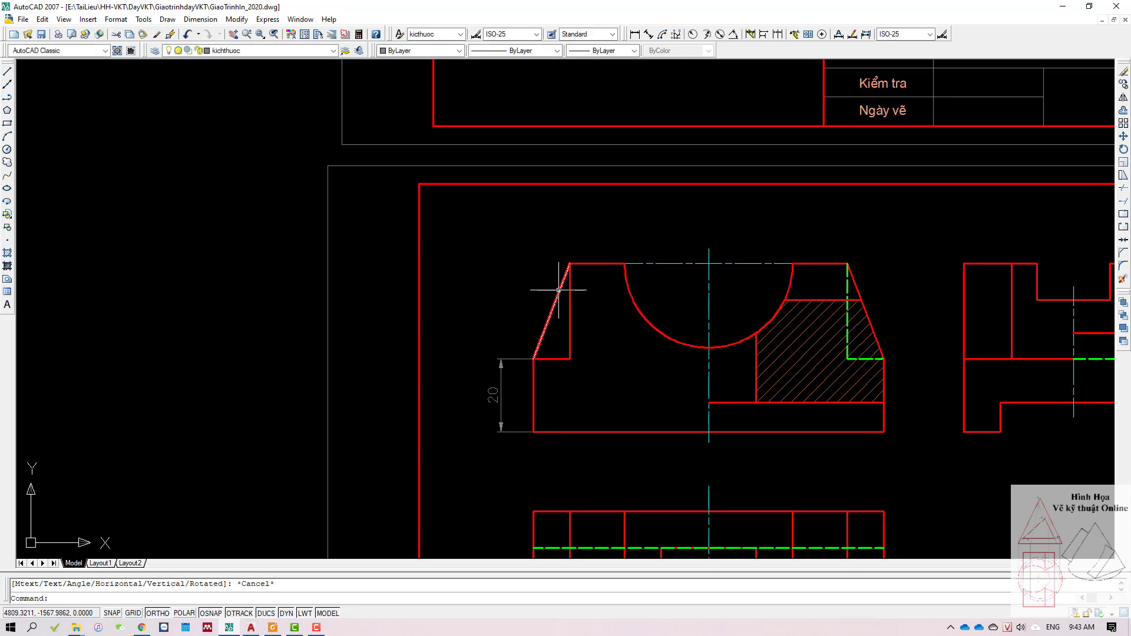
{"action": "left_click", "coordinate": [560, 291]}
{"action": "key", "text": "Escape"}
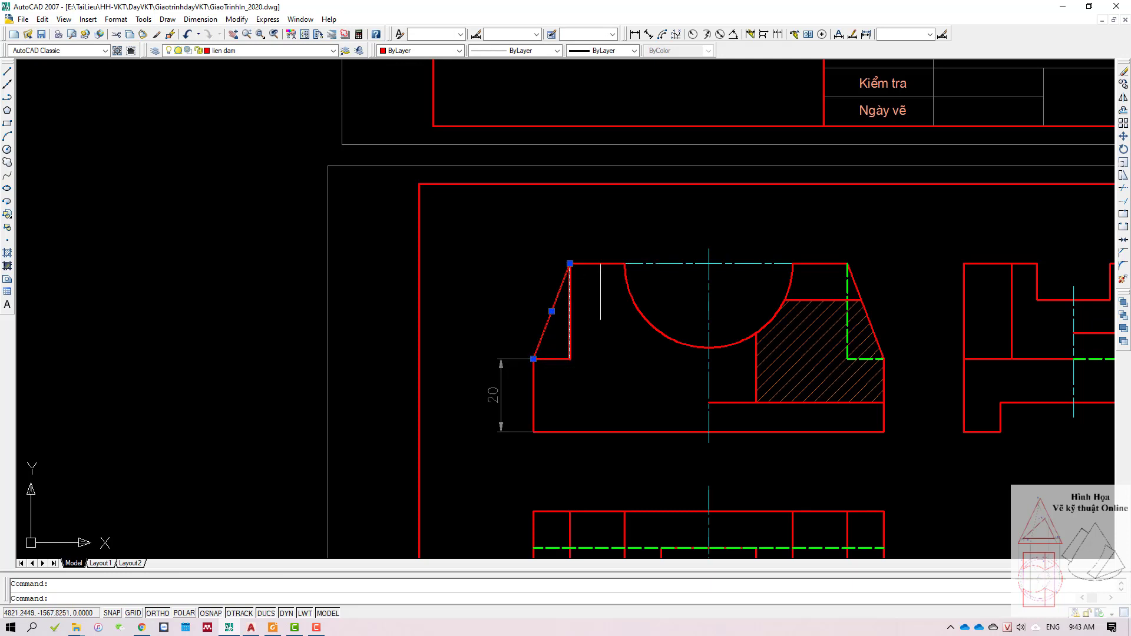
{"action": "left_click", "coordinate": [650, 35]}
{"action": "left_click", "coordinate": [570, 262]}
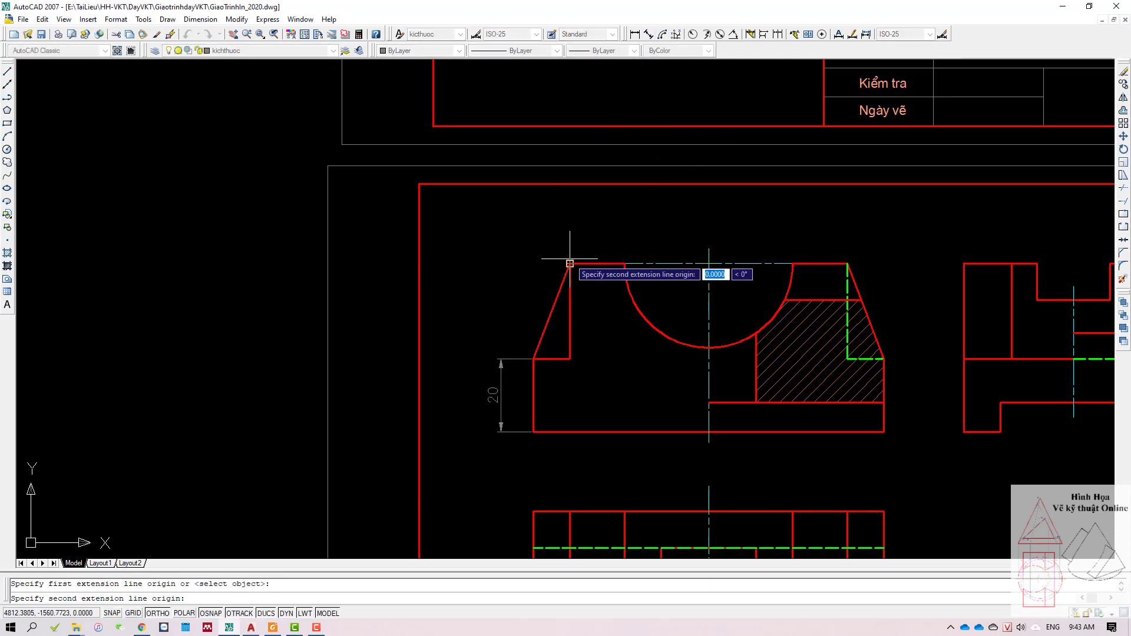
{"action": "left_click", "coordinate": [534, 358]}
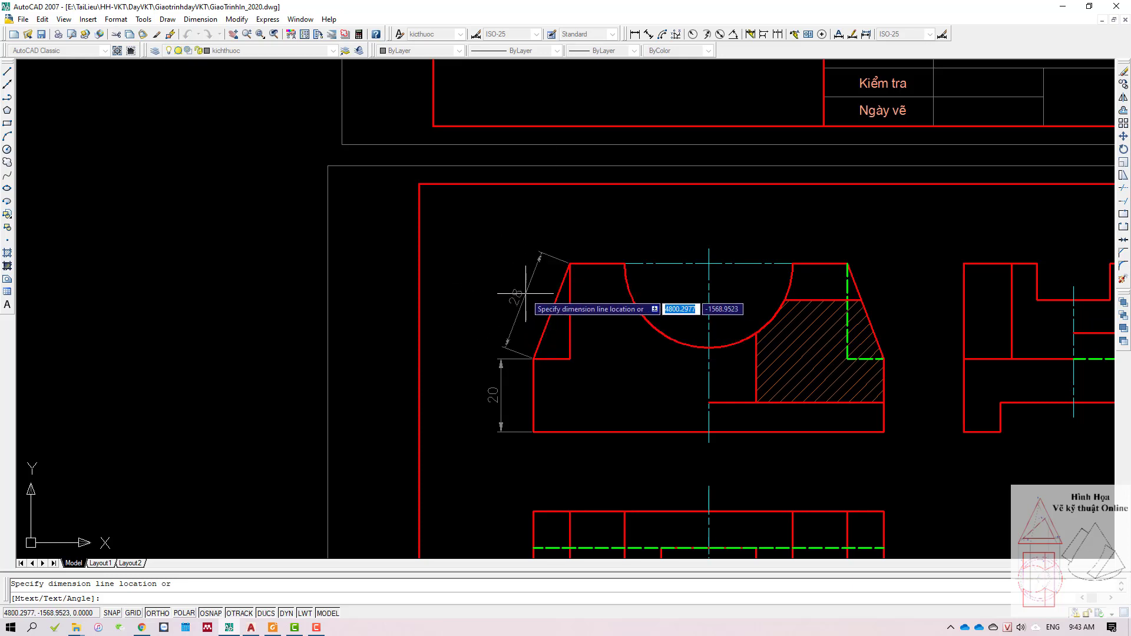
{"action": "key", "text": "Escape"}
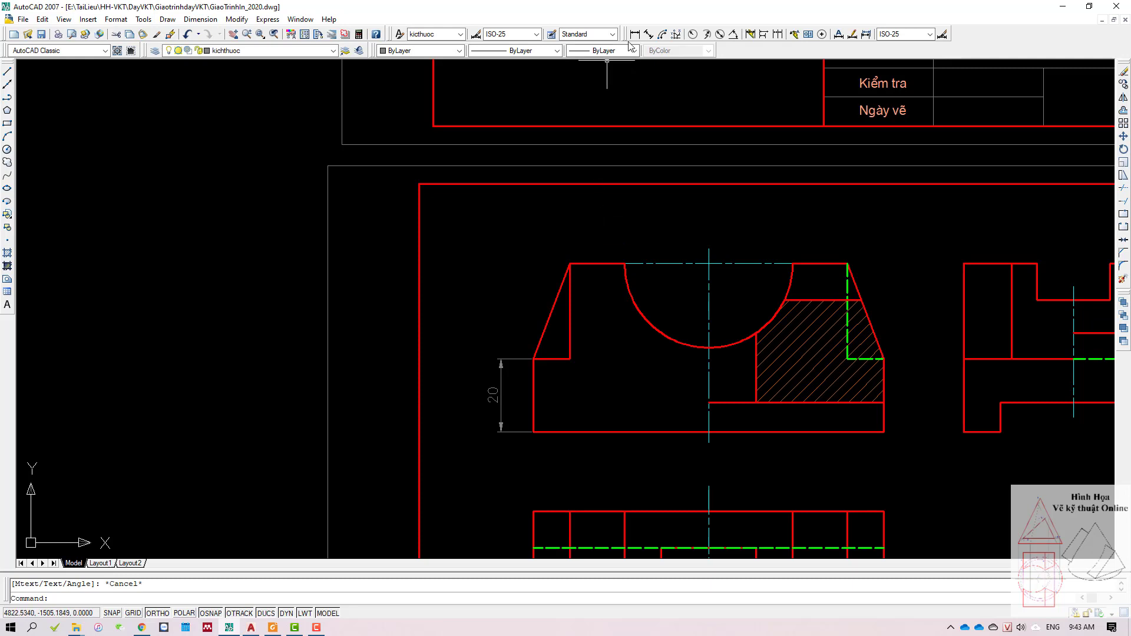
{"action": "left_click", "coordinate": [634, 34]}
{"action": "left_click", "coordinate": [570, 359]}
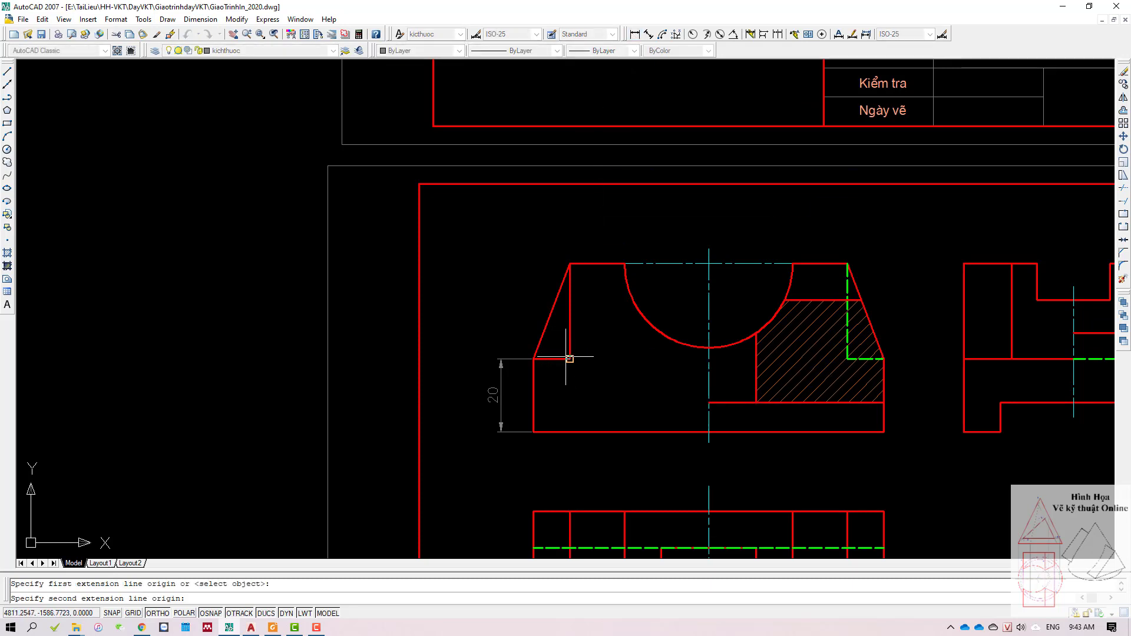
{"action": "left_click", "coordinate": [539, 359]}
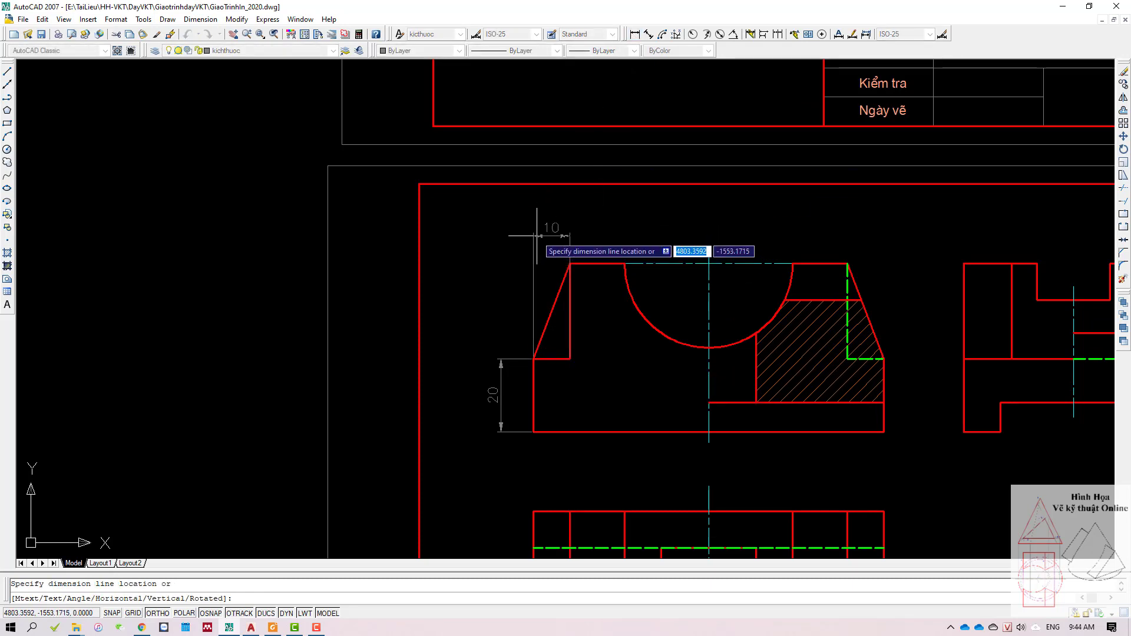
{"action": "key", "text": "Escape"}
{"action": "key", "text": "Return"}
{"action": "left_click", "coordinate": [570, 264]}
{"action": "left_click", "coordinate": [533, 359]}
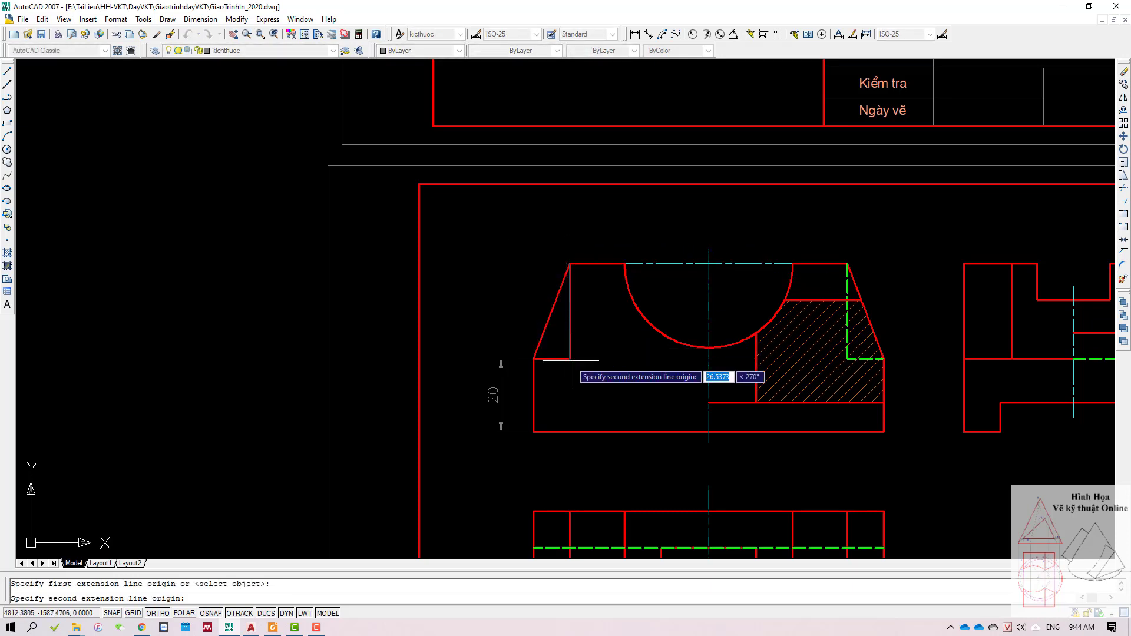
{"action": "key", "text": "Escape"}
{"action": "left_click", "coordinate": [545, 327]}
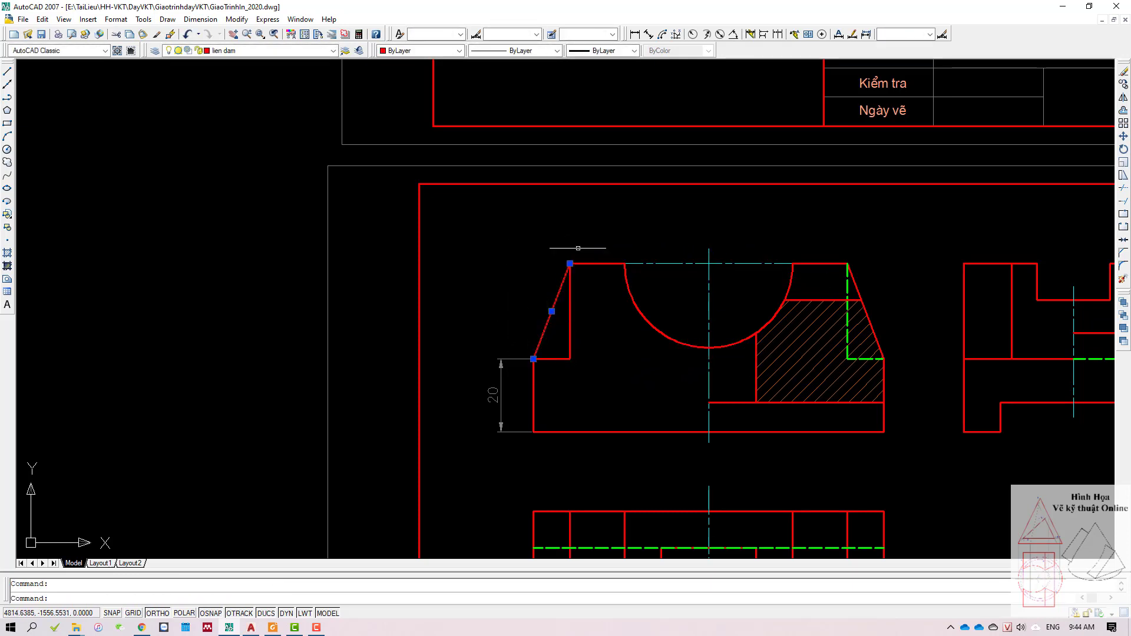
{"action": "key", "text": "Escape"}
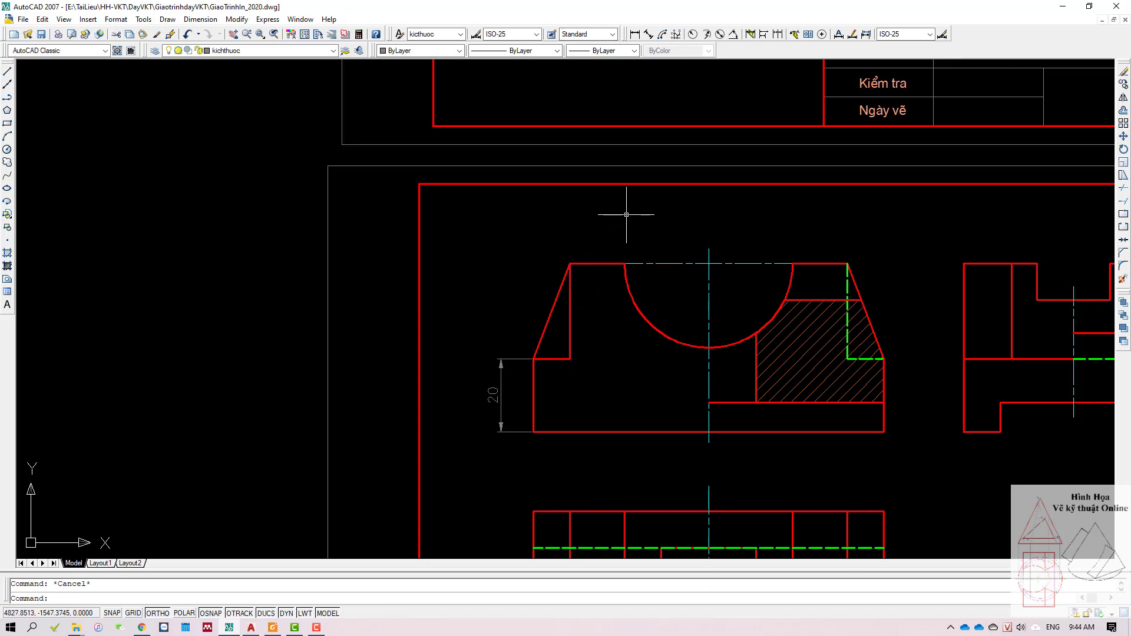
Step: Dimension the side view's bottom notch with a vertical 8
{"action": "scroll", "coordinate": [575, 262], "scroll_direction": "down", "scroll_amount": 2}
{"action": "middle_click_drag", "start_coordinate": [575, 262], "coordinate": [486, 276]}
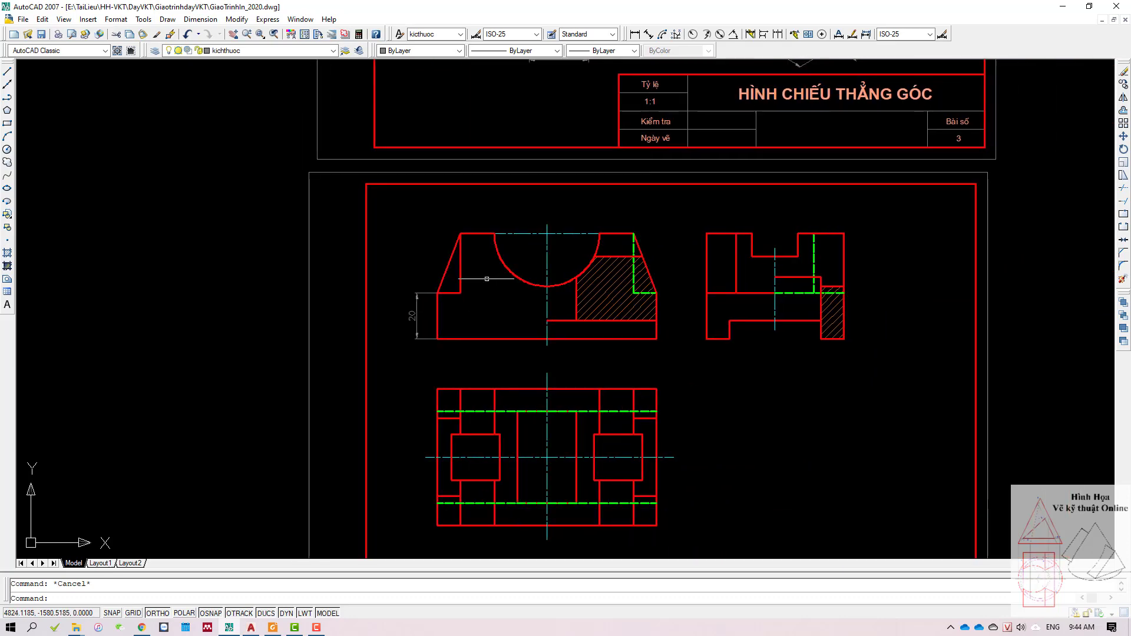
{"action": "scroll", "coordinate": [462, 321], "scroll_direction": "up", "scroll_amount": 1}
{"action": "mouse_move", "coordinate": [462, 320]}
{"action": "middle_mouse_down"}
{"action": "mouse_move", "coordinate": [472, 227]}
{"action": "mouse_move", "coordinate": [476, 443]}
{"action": "middle_mouse_up"}
{"action": "scroll", "coordinate": [480, 235], "scroll_direction": "down", "scroll_amount": 2}
{"action": "scroll", "coordinate": [475, 125], "scroll_direction": "down", "scroll_amount": 2}
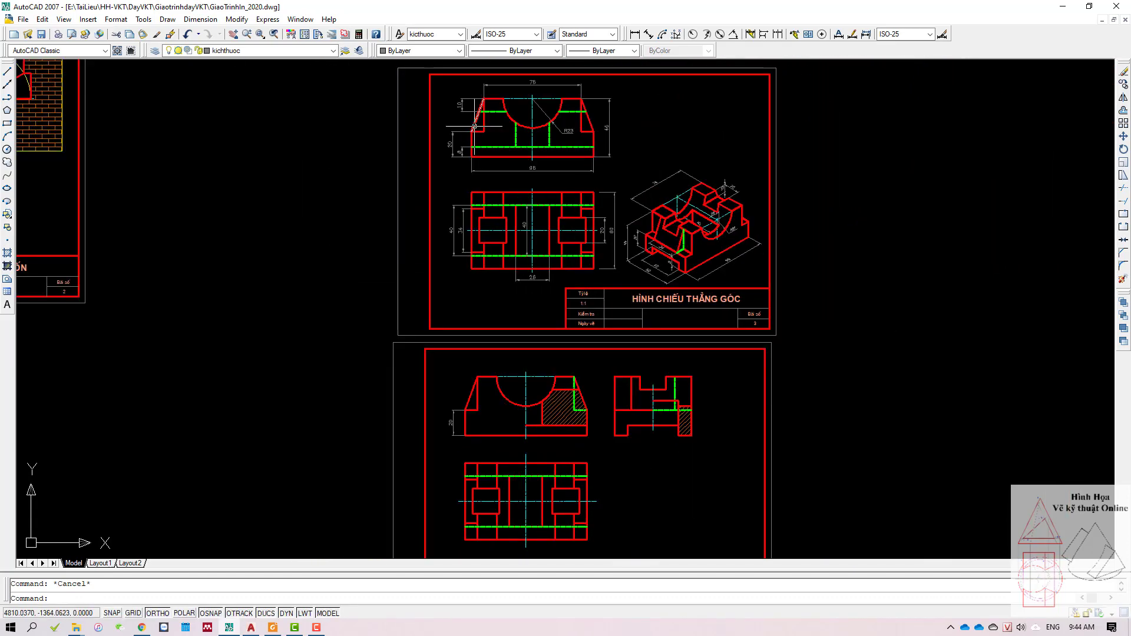
{"action": "left_click", "coordinate": [635, 35]}
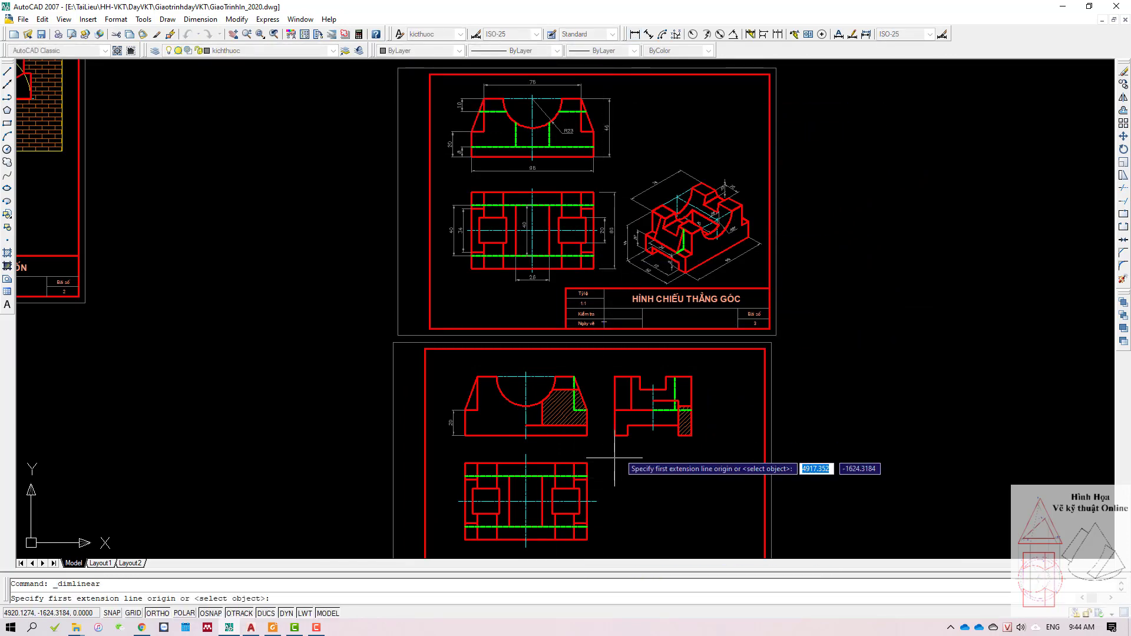
{"action": "scroll", "coordinate": [614, 457], "scroll_direction": "up", "scroll_amount": 3}
{"action": "left_click", "coordinate": [626, 435]}
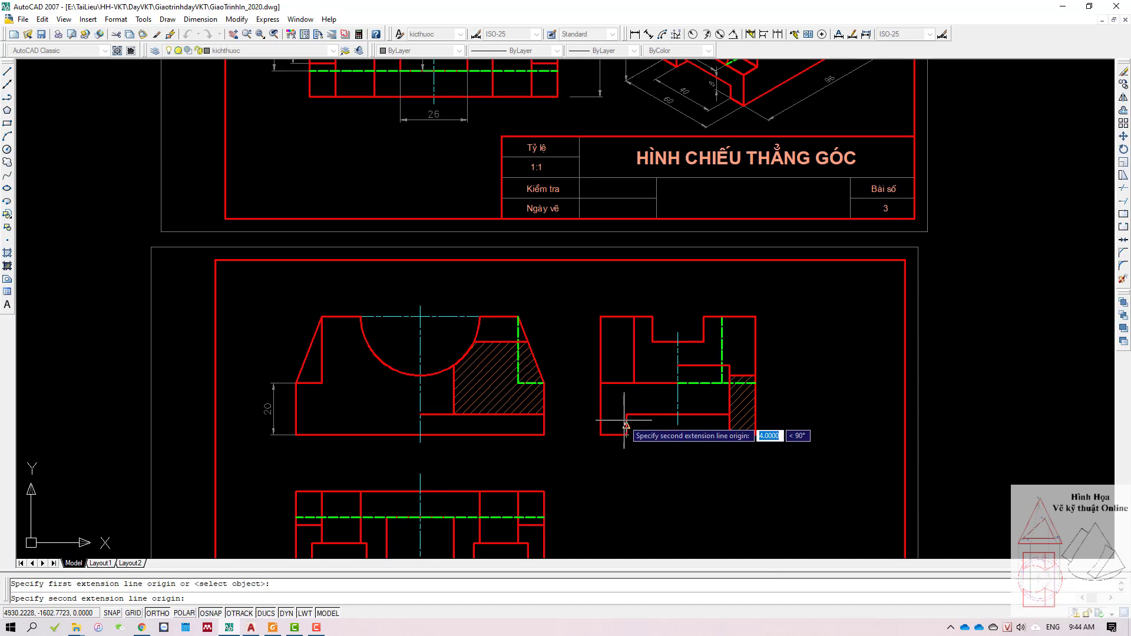
{"action": "left_click", "coordinate": [627, 415]}
{"action": "left_click", "coordinate": [649, 435]}
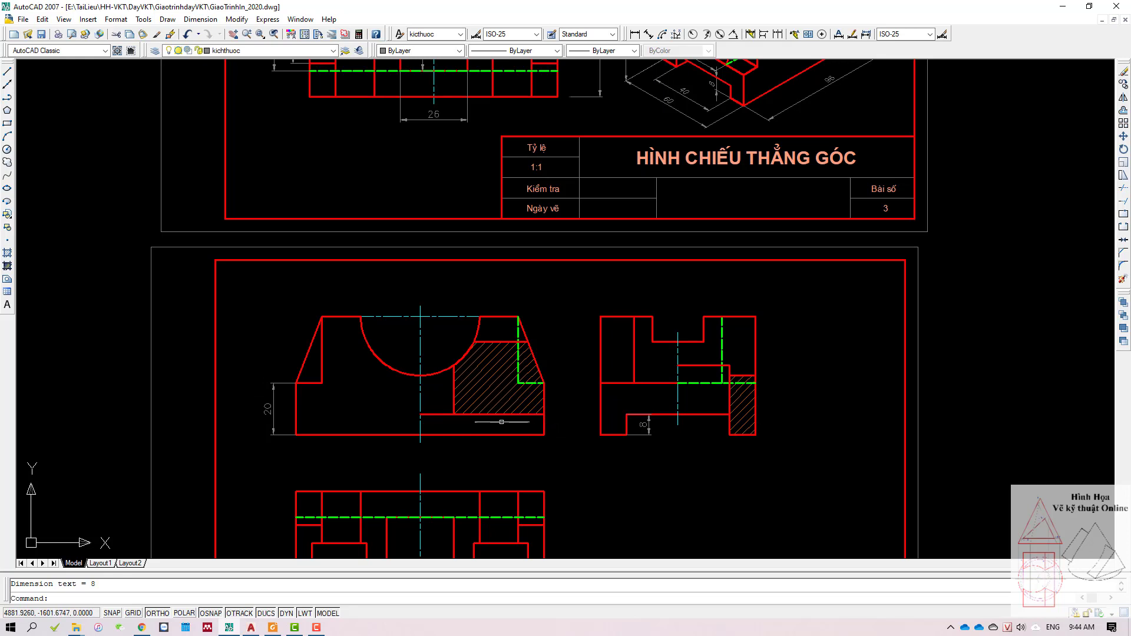
Step: Select the front view's 20 dimension, then clear the selection
{"action": "middle_click_drag", "start_coordinate": [501, 422], "coordinate": [528, 434]}
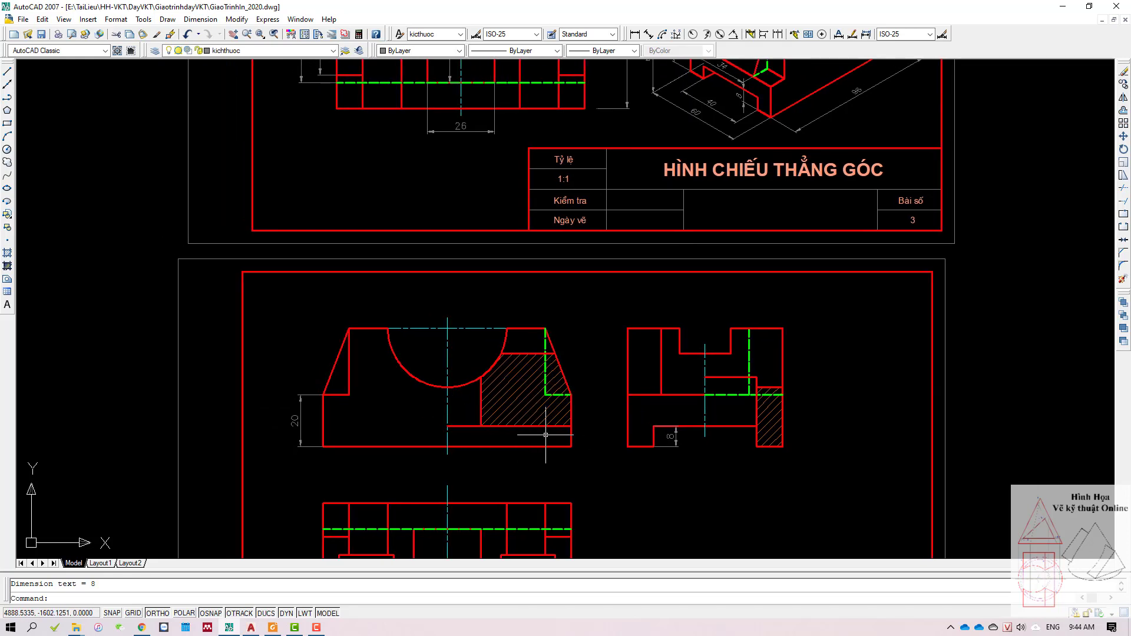
{"action": "left_click", "coordinate": [302, 401]}
{"action": "left_click", "coordinate": [261, 422]}
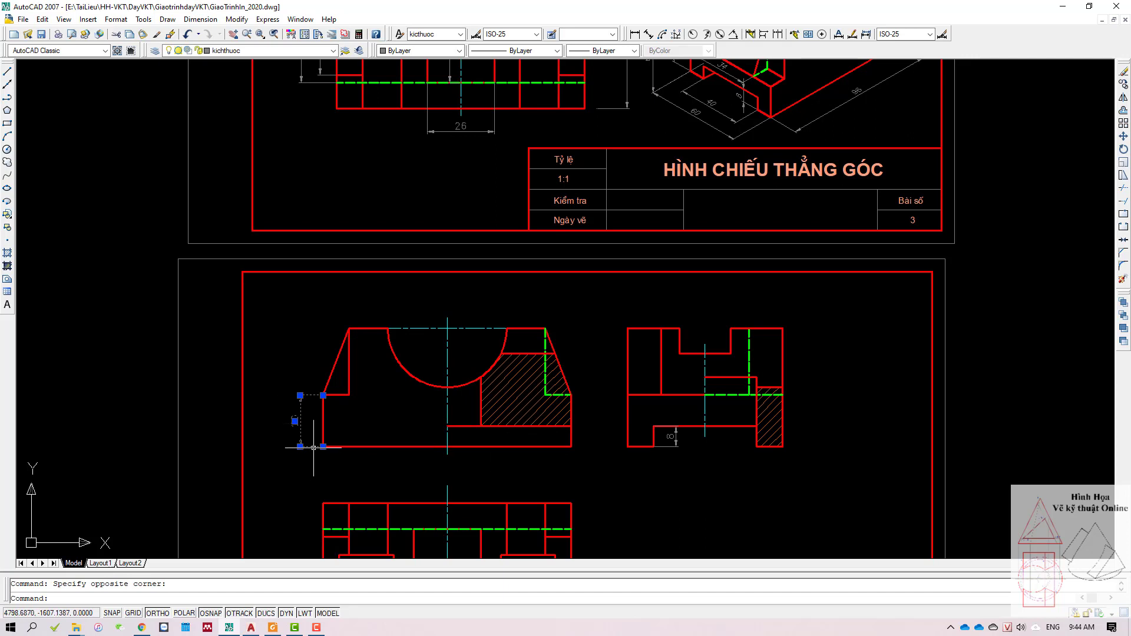
{"action": "key", "text": "Escape"}
{"action": "scroll", "coordinate": [322, 408], "scroll_direction": "down", "scroll_amount": 2}
Step: Select and deselect the horizontal lines in the side view
{"action": "scroll", "coordinate": [353, 294], "scroll_direction": "down", "scroll_amount": 2}
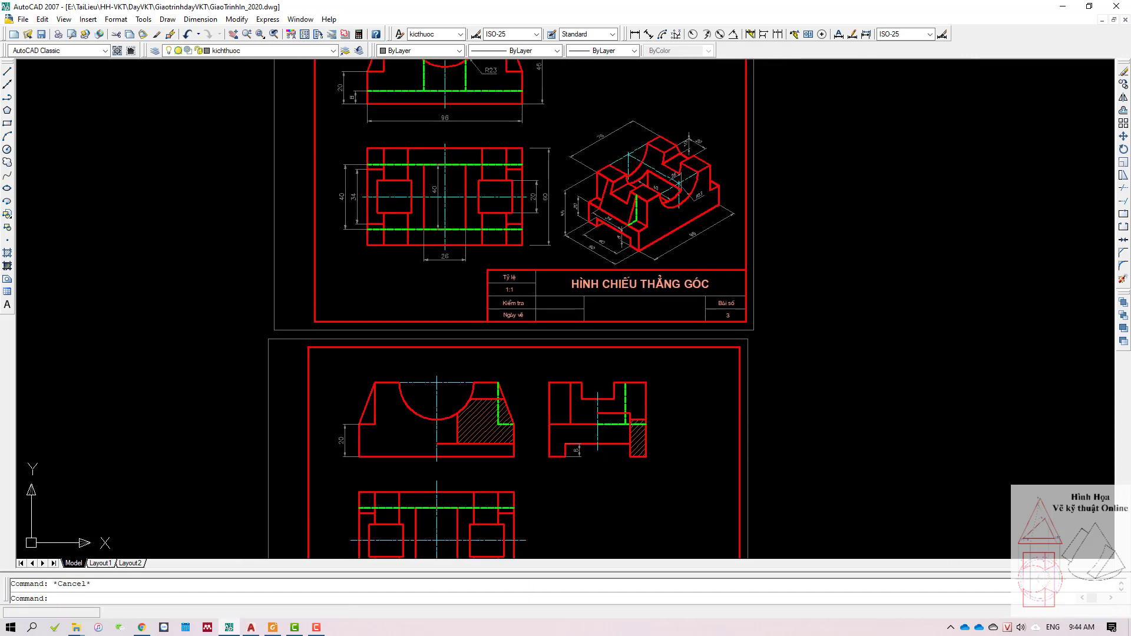
{"action": "scroll", "coordinate": [380, 172], "scroll_direction": "up", "scroll_amount": 2}
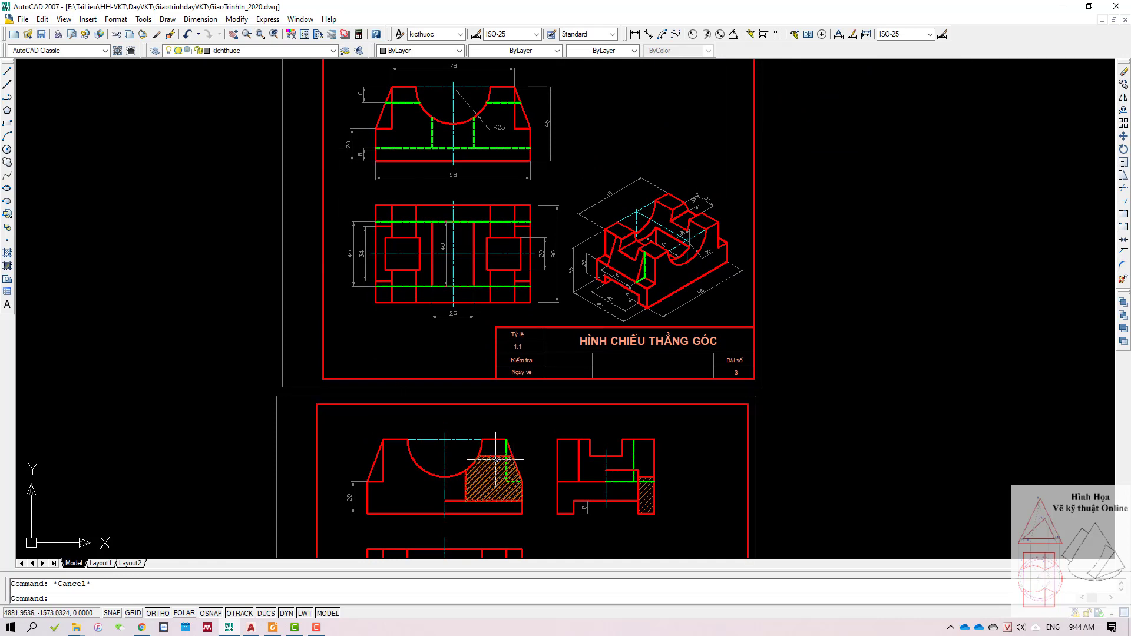
{"action": "scroll", "coordinate": [486, 463], "scroll_direction": "up", "scroll_amount": 2}
{"action": "left_click", "coordinate": [641, 450]}
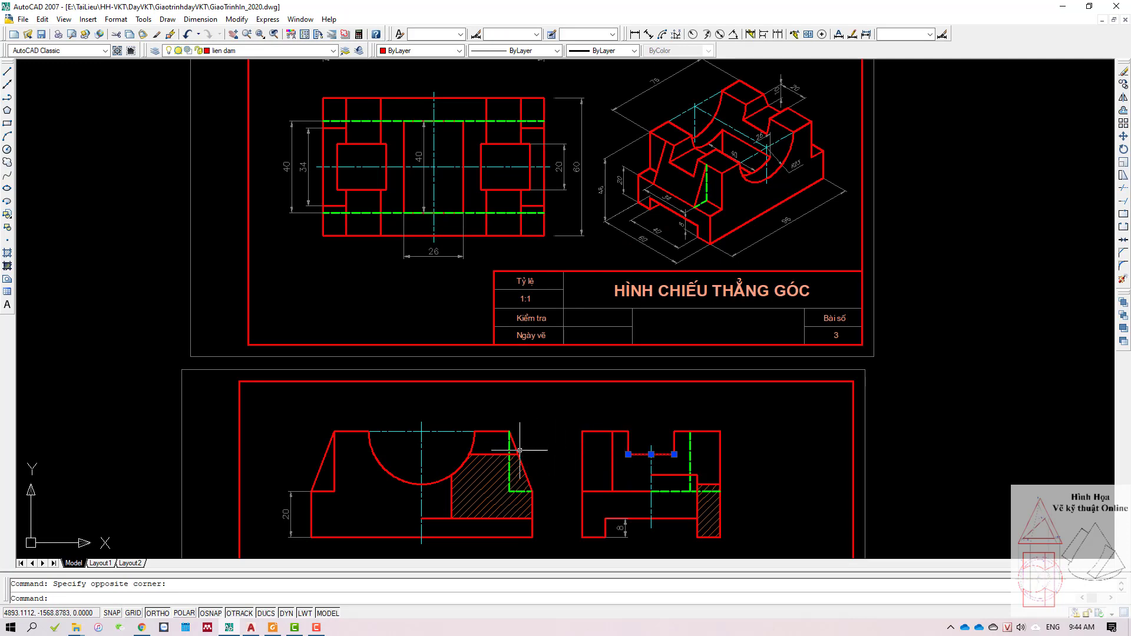
{"action": "key", "text": "Escape"}
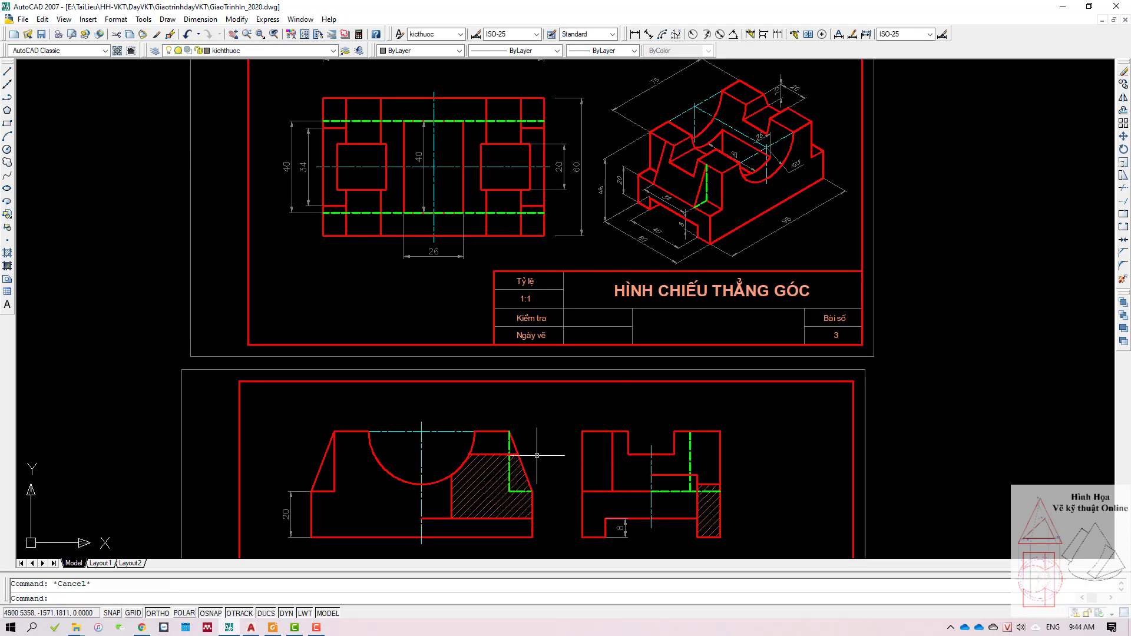
{"action": "left_click", "coordinate": [642, 455]}
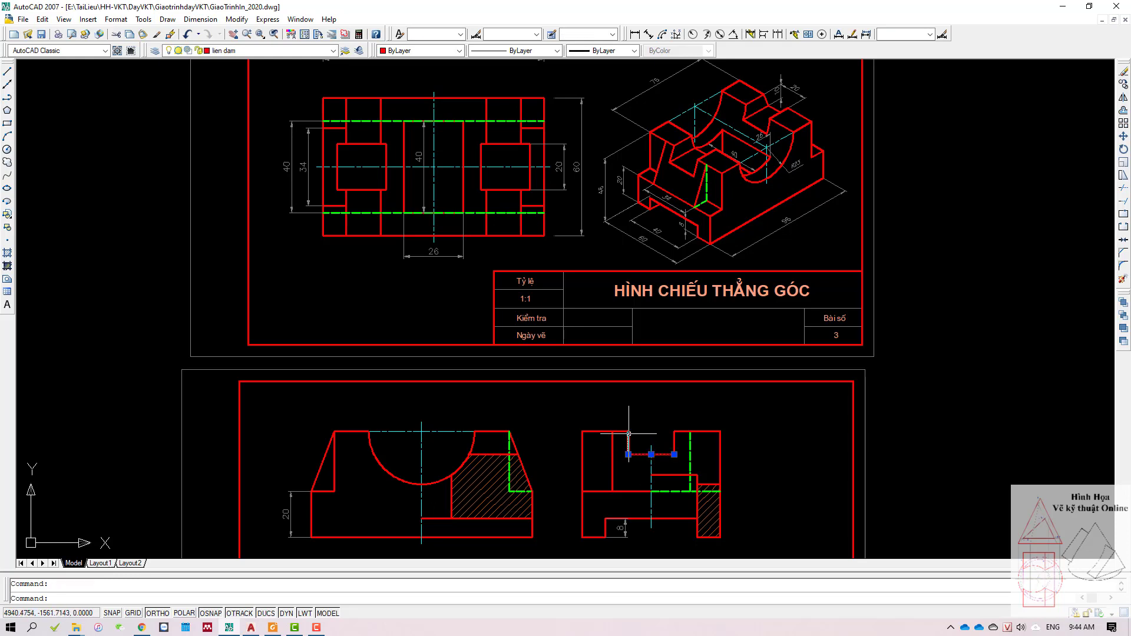
{"action": "key", "text": "Escape"}
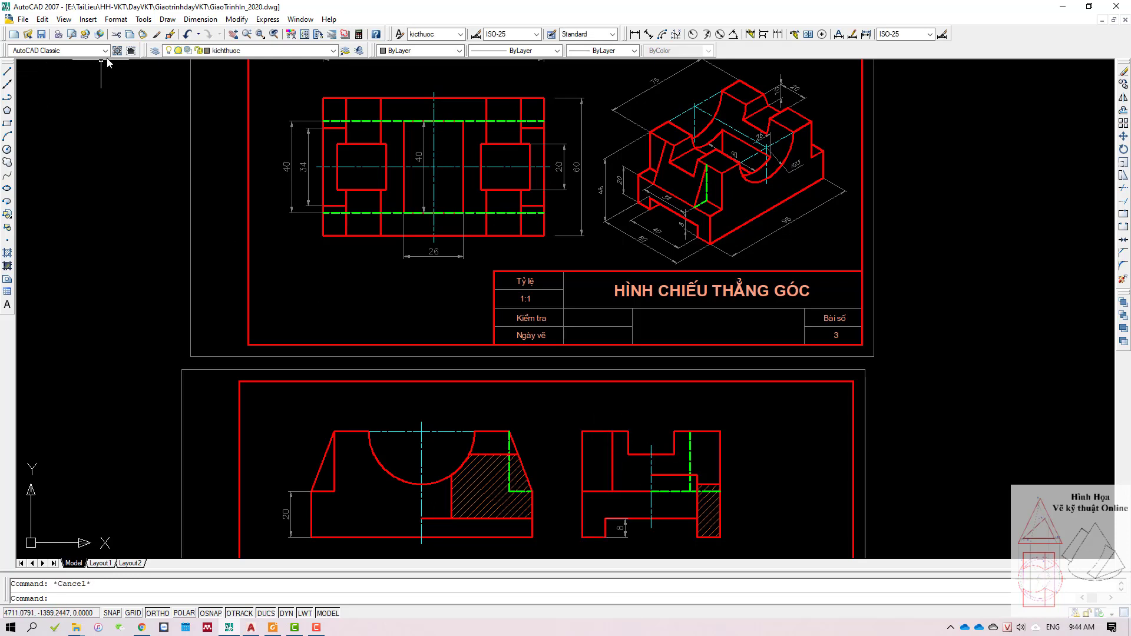
Step: Dimension the front view's top-right slope height as a vertical 10
{"action": "left_click", "coordinate": [634, 34]}
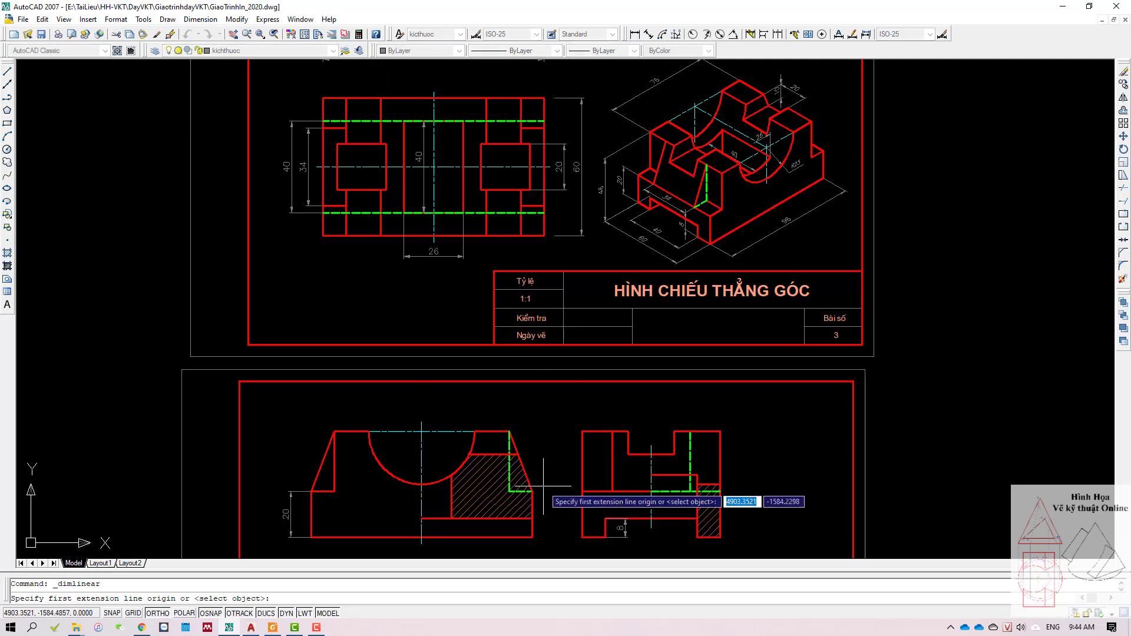
{"action": "middle_click_drag", "start_coordinate": [527, 468], "coordinate": [505, 388]}
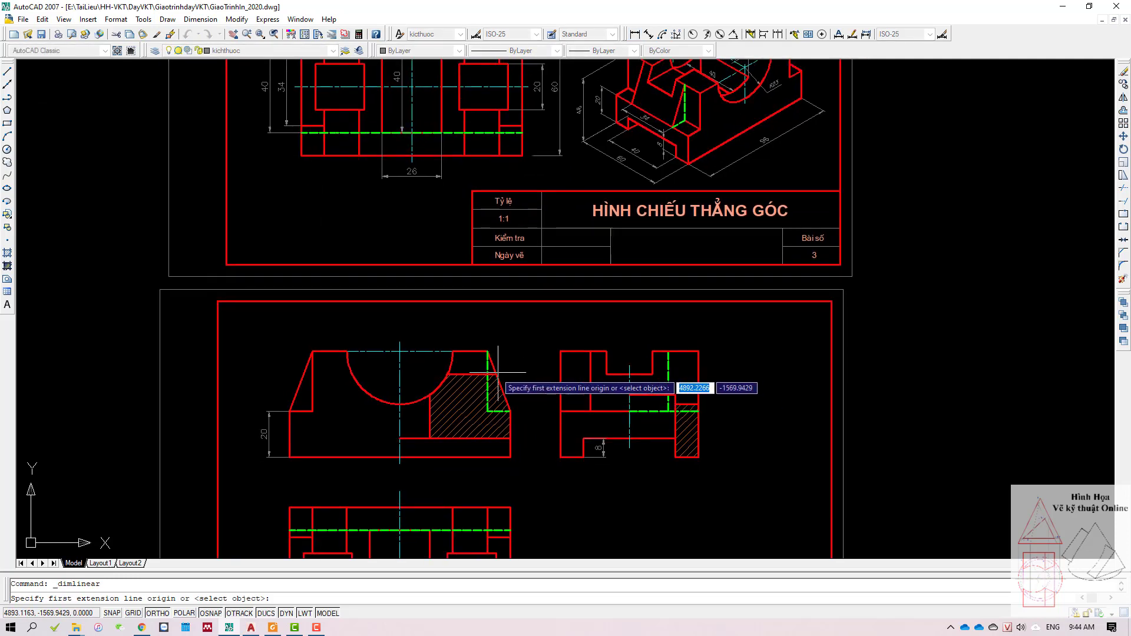
{"action": "left_click", "coordinate": [504, 374]}
{"action": "left_click", "coordinate": [487, 352]}
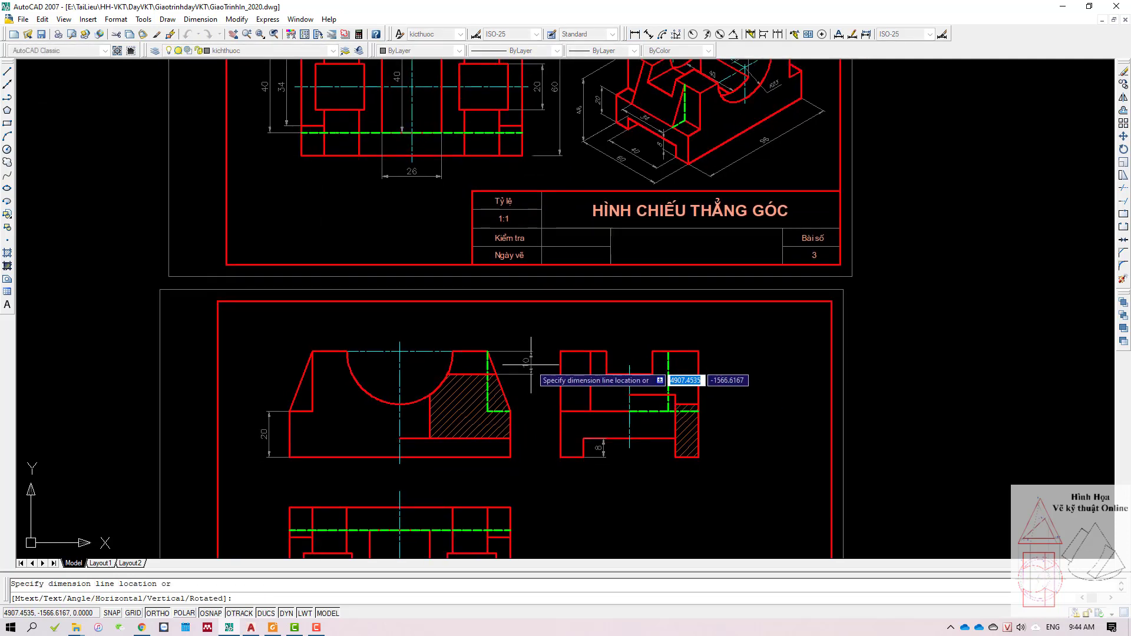
{"action": "left_click", "coordinate": [531, 366]}
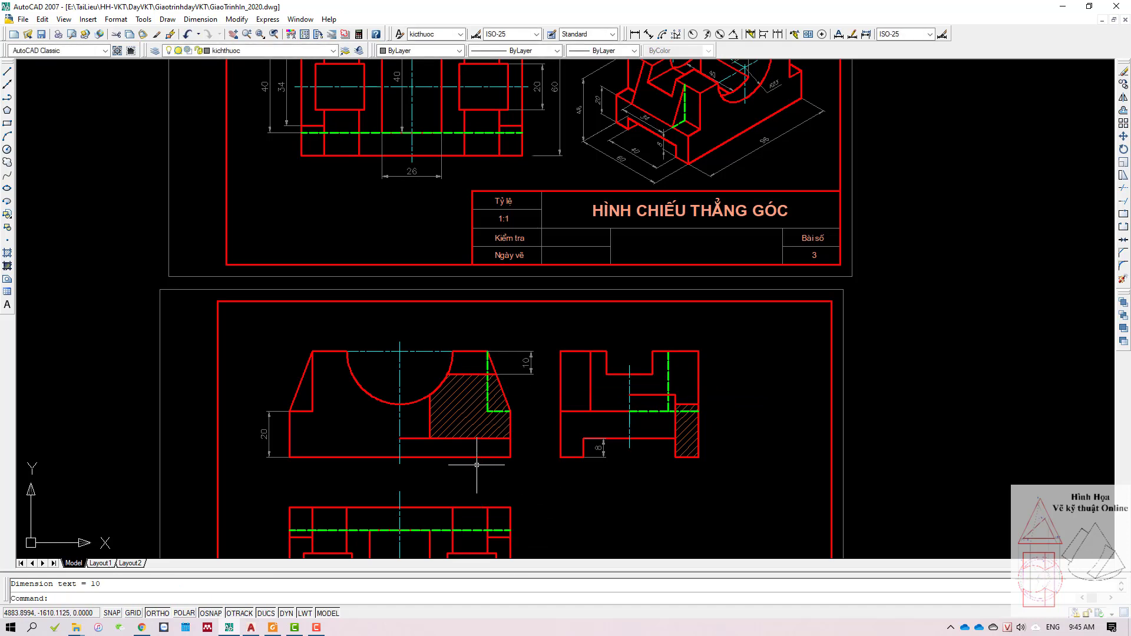
{"action": "middle_click_drag", "start_coordinate": [477, 465], "coordinate": [463, 464]}
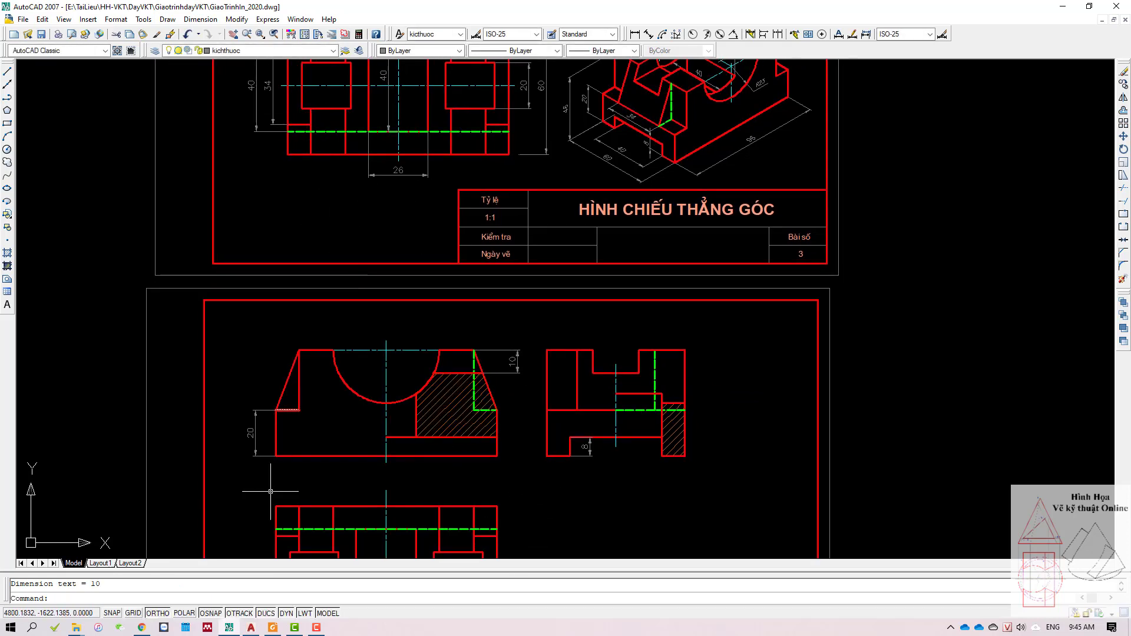
{"action": "middle_click_drag", "start_coordinate": [334, 225], "coordinate": [337, 250]}
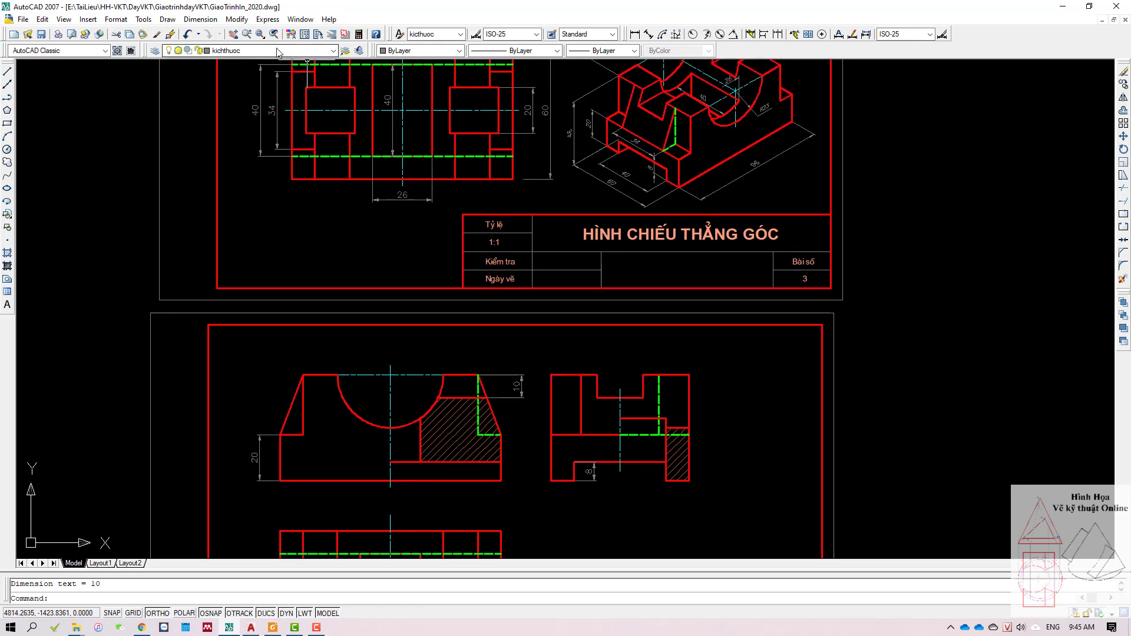
{"action": "middle_click_drag", "start_coordinate": [350, 442], "coordinate": [338, 369]}
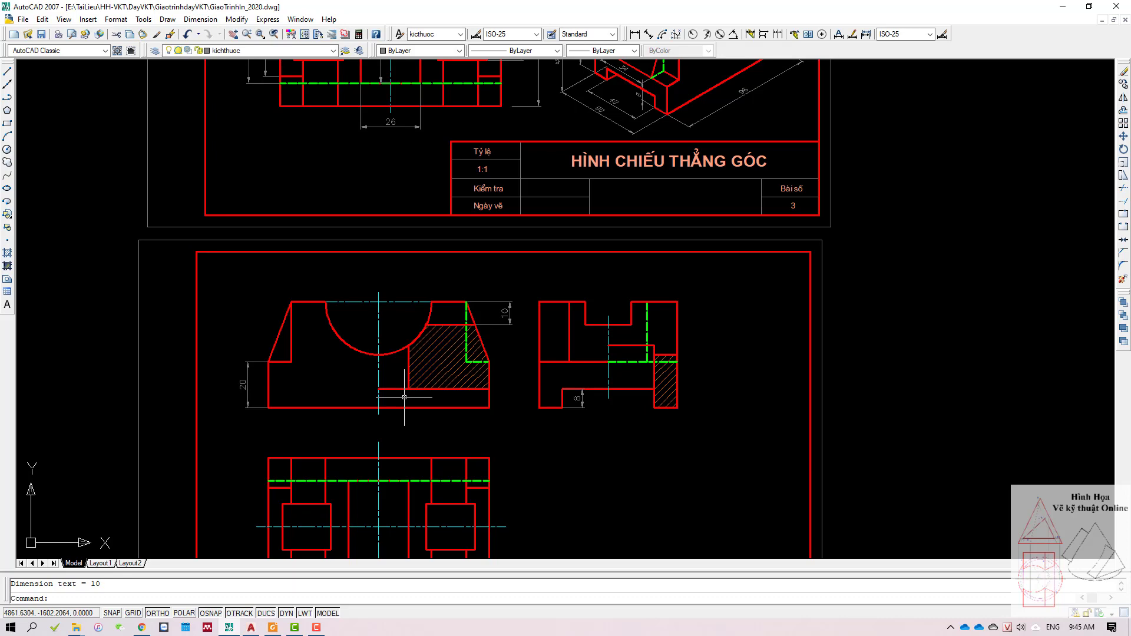
{"action": "scroll", "coordinate": [405, 397], "scroll_direction": "down", "scroll_amount": 2}
{"action": "scroll", "coordinate": [495, 165], "scroll_direction": "down", "scroll_amount": 1}
{"action": "mouse_move", "coordinate": [495, 165]}
{"action": "middle_mouse_down"}
{"action": "mouse_move", "coordinate": [542, 220]}
{"action": "mouse_move", "coordinate": [560, 326]}
{"action": "middle_mouse_up"}
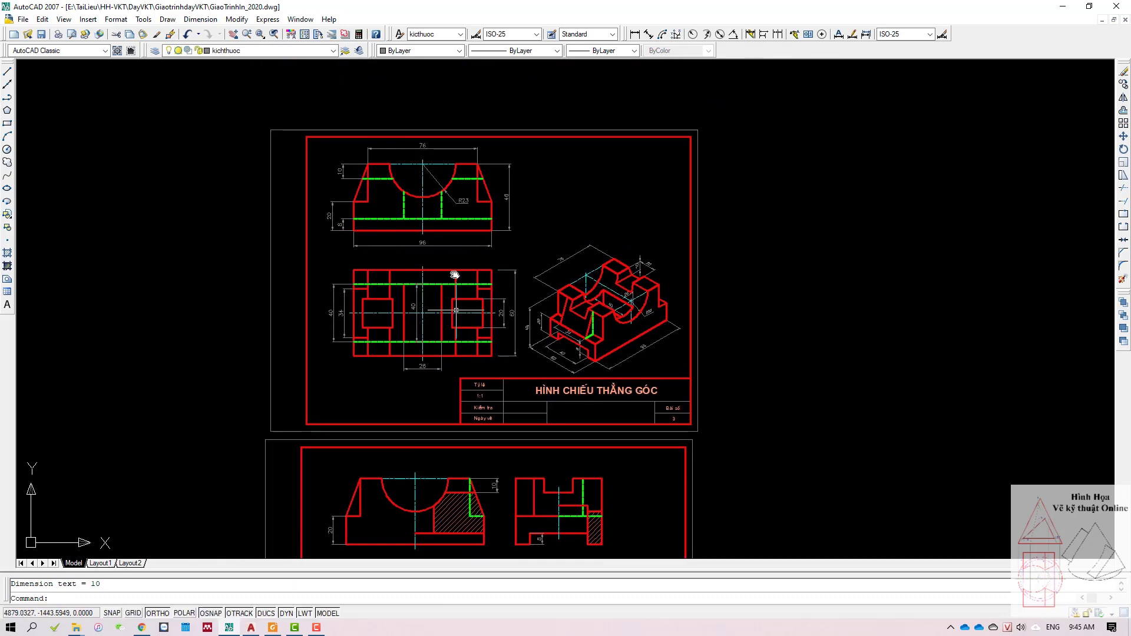
{"action": "middle_click_drag", "start_coordinate": [456, 312], "coordinate": [459, 257]}
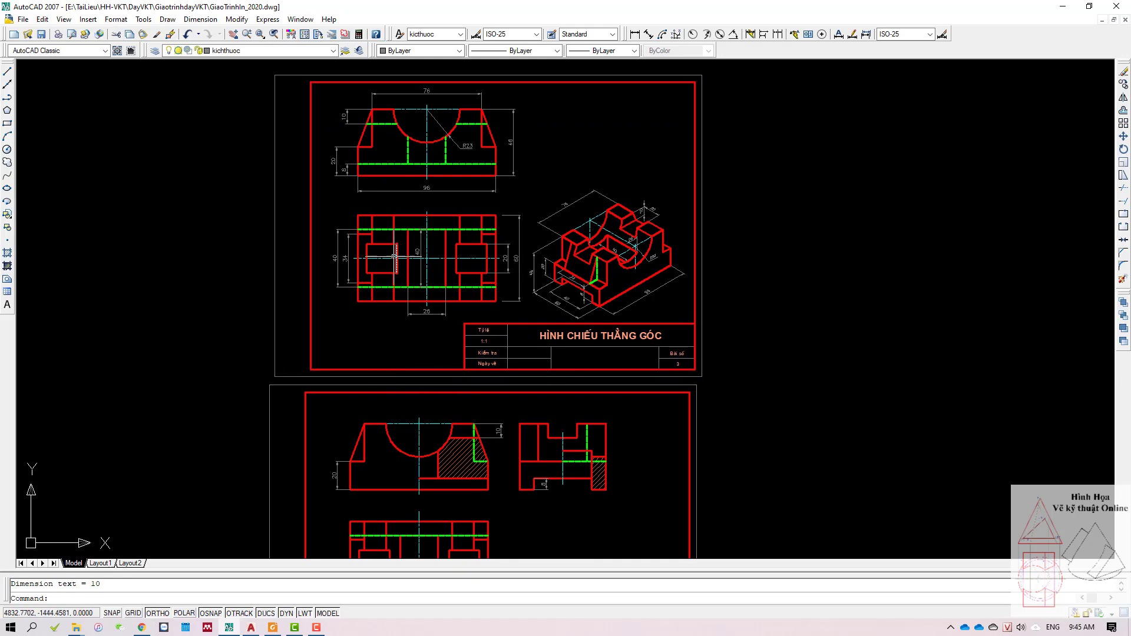
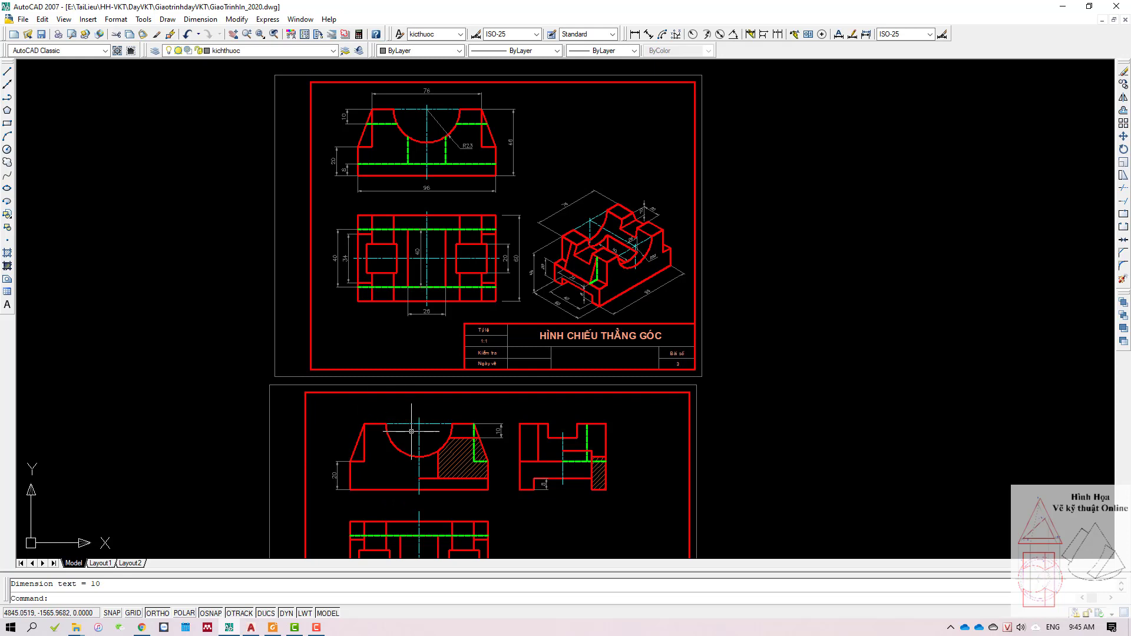
Step: Dimension the side-view notch as 20 wide, placing the dimension above the side view
{"action": "middle_click_drag", "start_coordinate": [411, 431], "coordinate": [387, 384]}
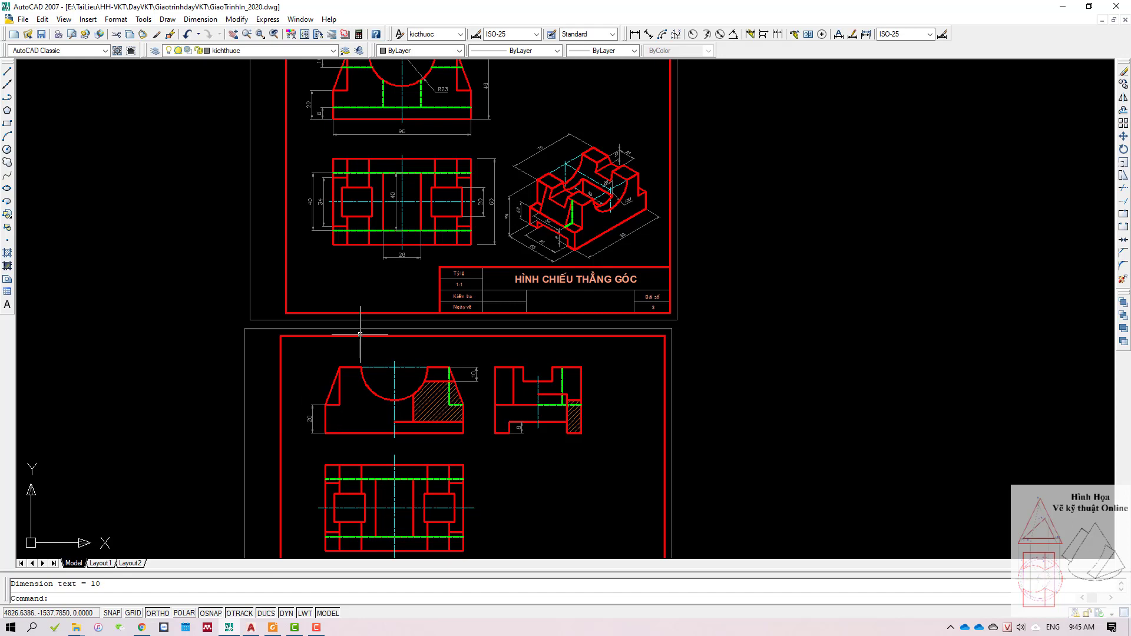
{"action": "middle_click_drag", "start_coordinate": [410, 301], "coordinate": [431, 319]}
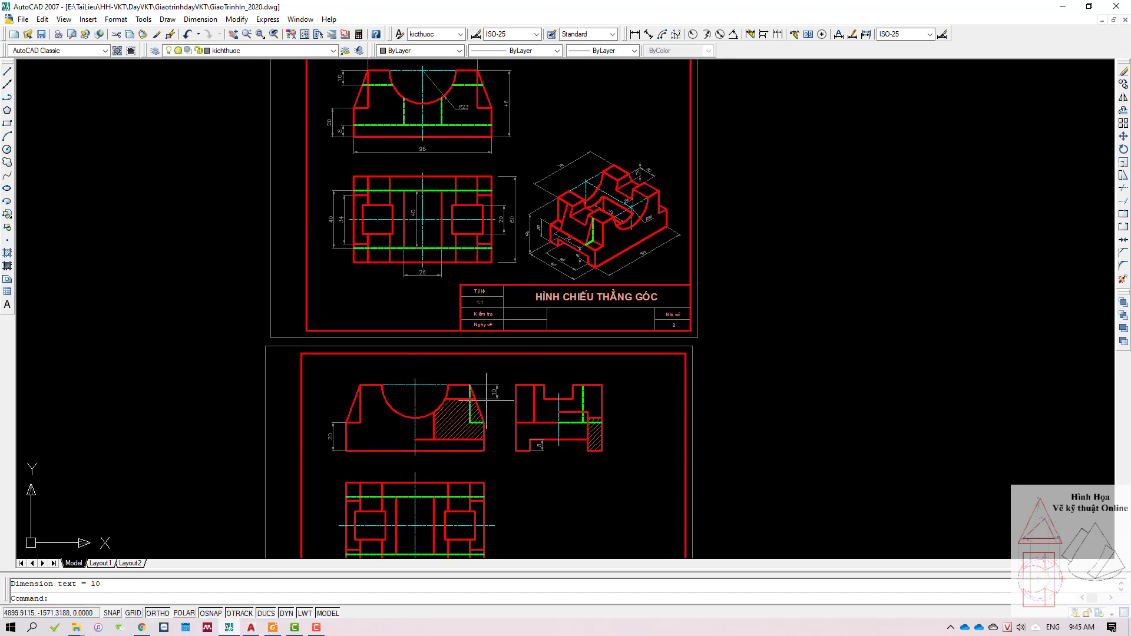
{"action": "scroll", "coordinate": [466, 387], "scroll_direction": "up", "scroll_amount": 2}
{"action": "middle_click_drag", "start_coordinate": [567, 383], "coordinate": [564, 360]}
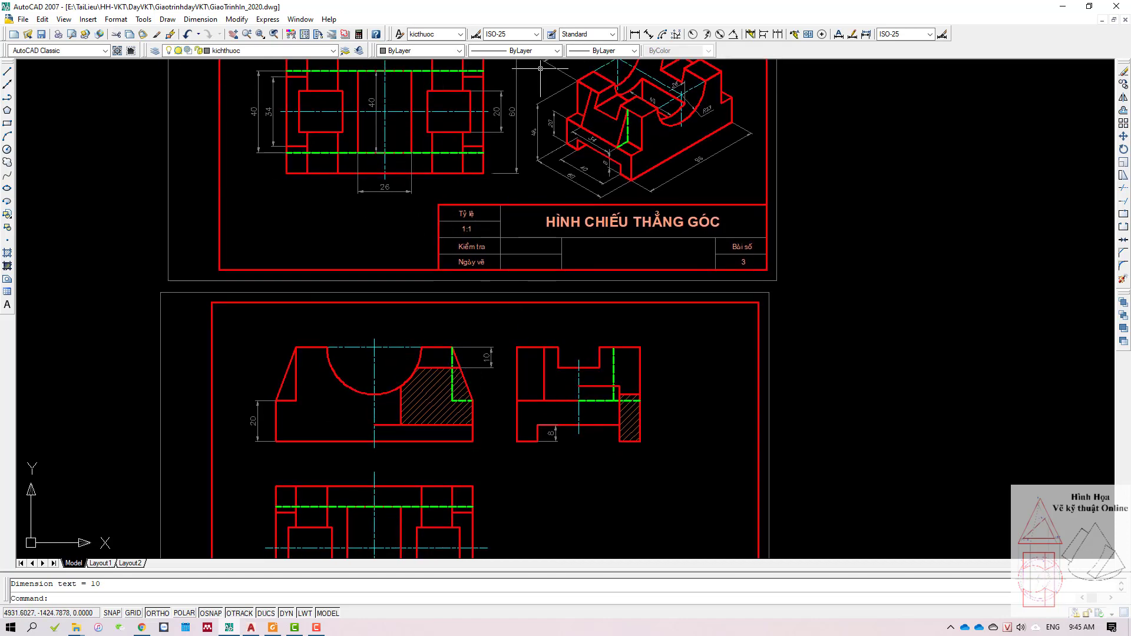
{"action": "left_click", "coordinate": [635, 36]}
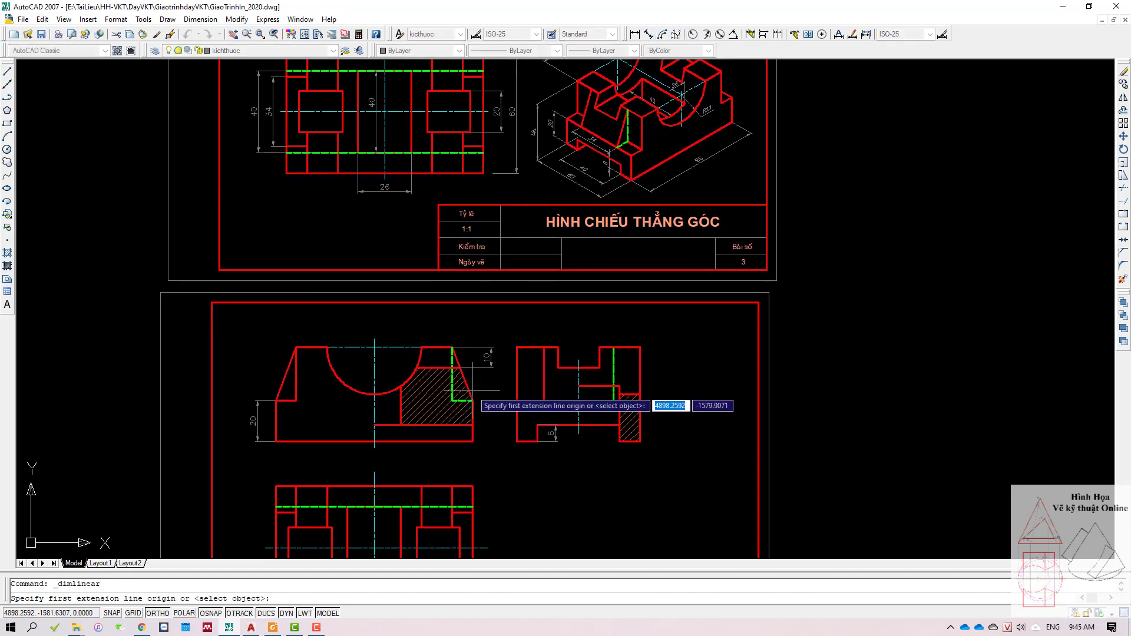
{"action": "left_click", "coordinate": [558, 348]}
{"action": "left_click", "coordinate": [599, 348]}
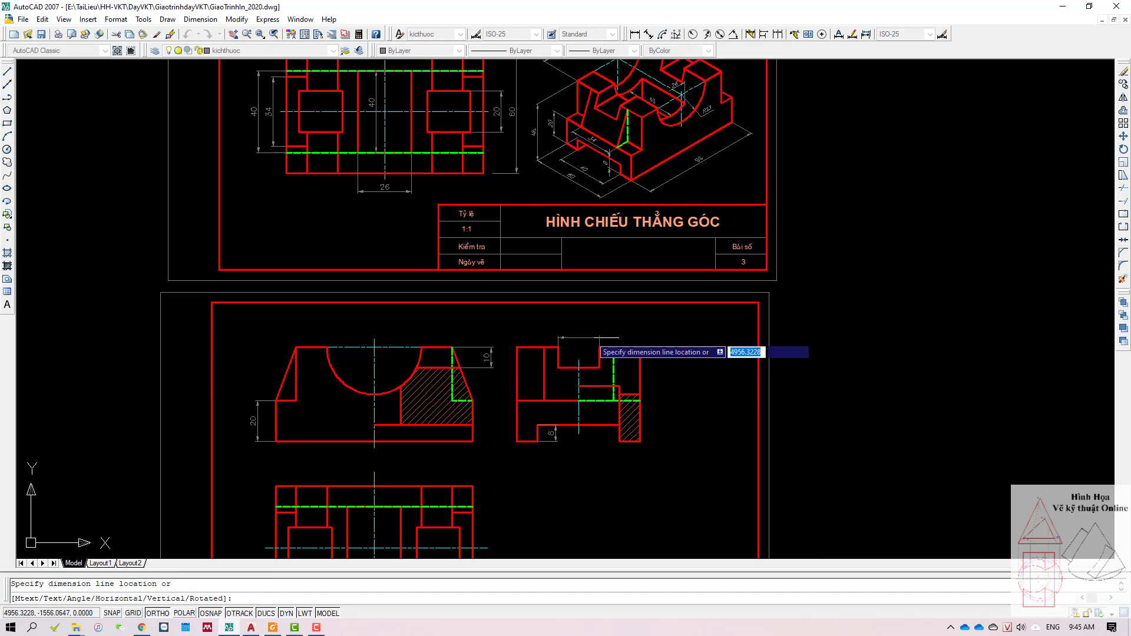
{"action": "left_click", "coordinate": [591, 336]}
Step: Abandon a trial vertical dimension on the top view and re-centre on the front view
{"action": "middle_click_drag", "start_coordinate": [591, 336], "coordinate": [611, 270]}
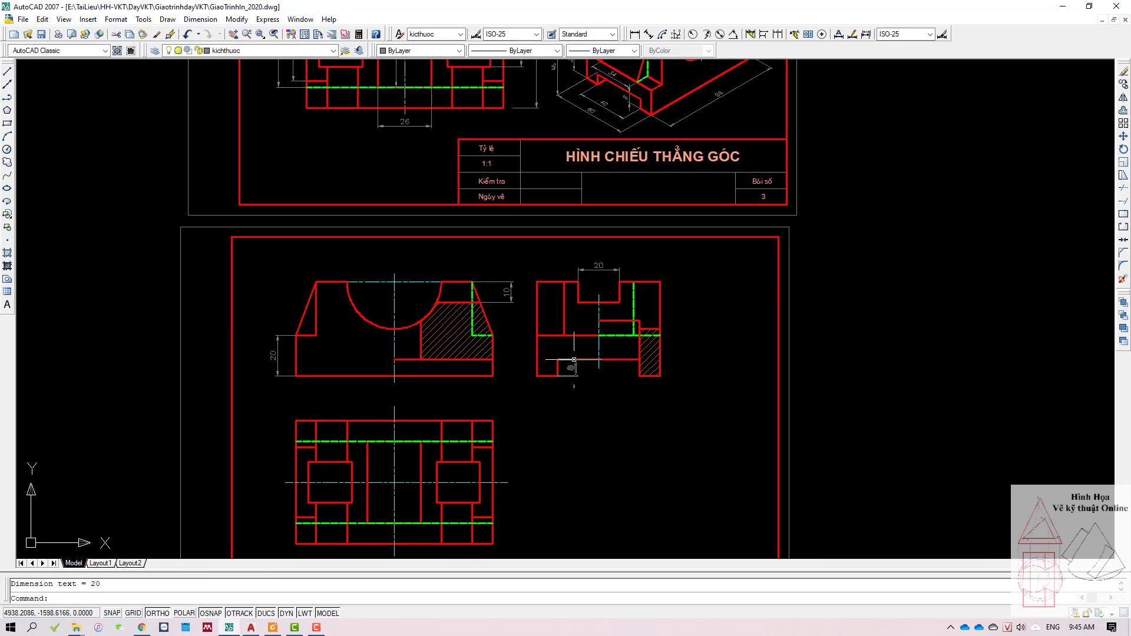
{"action": "key", "text": "Return"}
{"action": "left_click", "coordinate": [481, 462]}
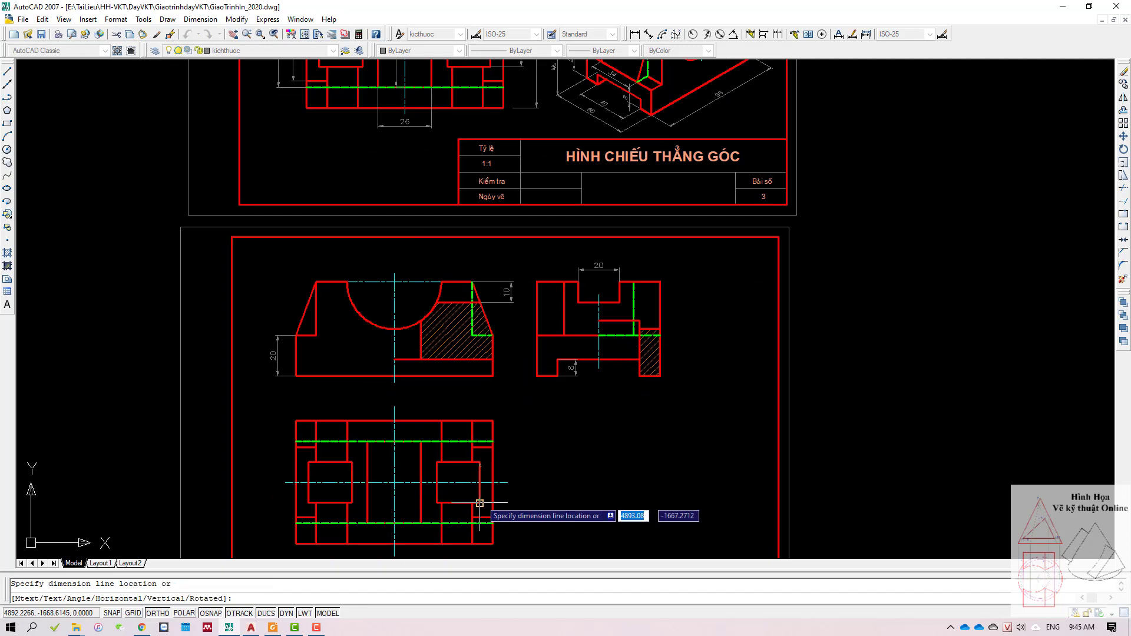
{"action": "left_click", "coordinate": [481, 502]}
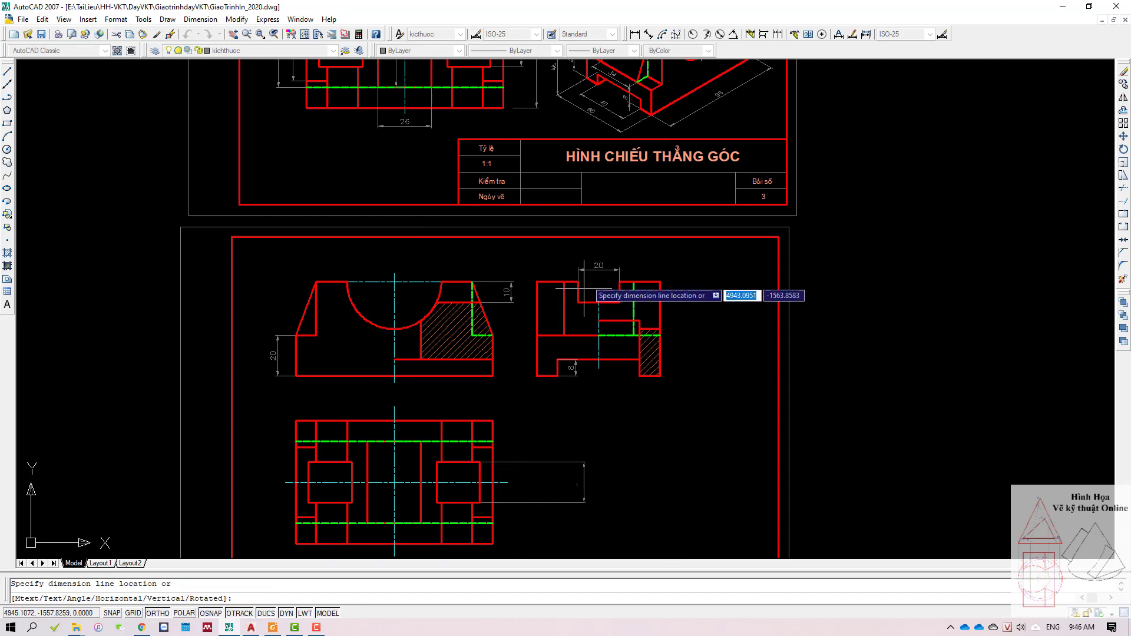
{"action": "key", "text": "Escape"}
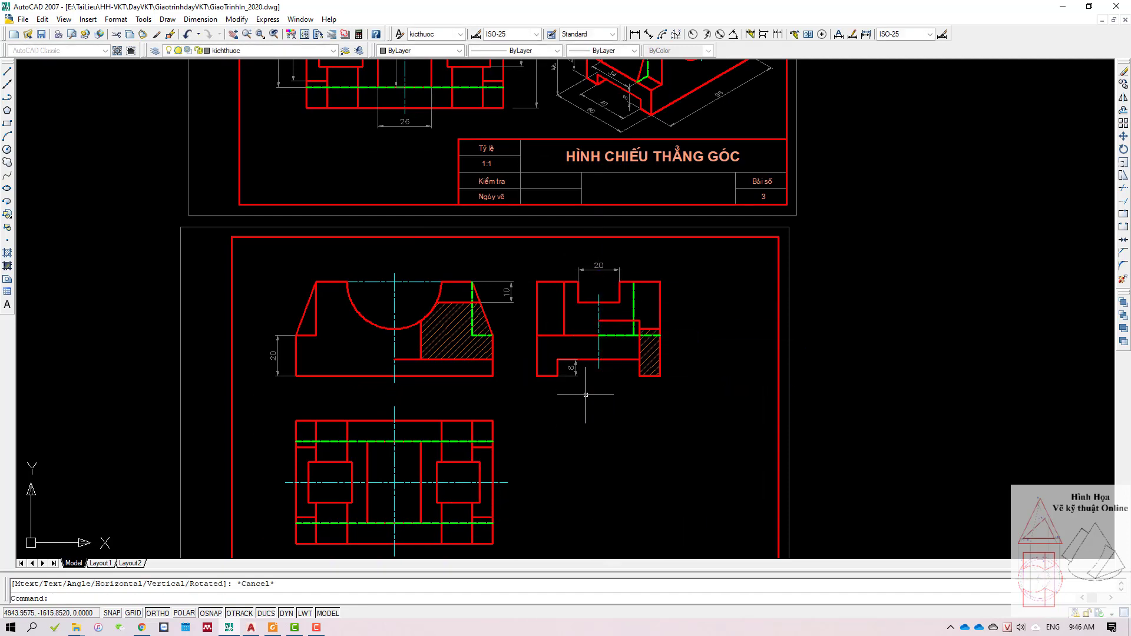
{"action": "scroll", "coordinate": [570, 401], "scroll_direction": "down", "scroll_amount": 2}
{"action": "scroll", "coordinate": [569, 401], "scroll_direction": "up", "scroll_amount": 2}
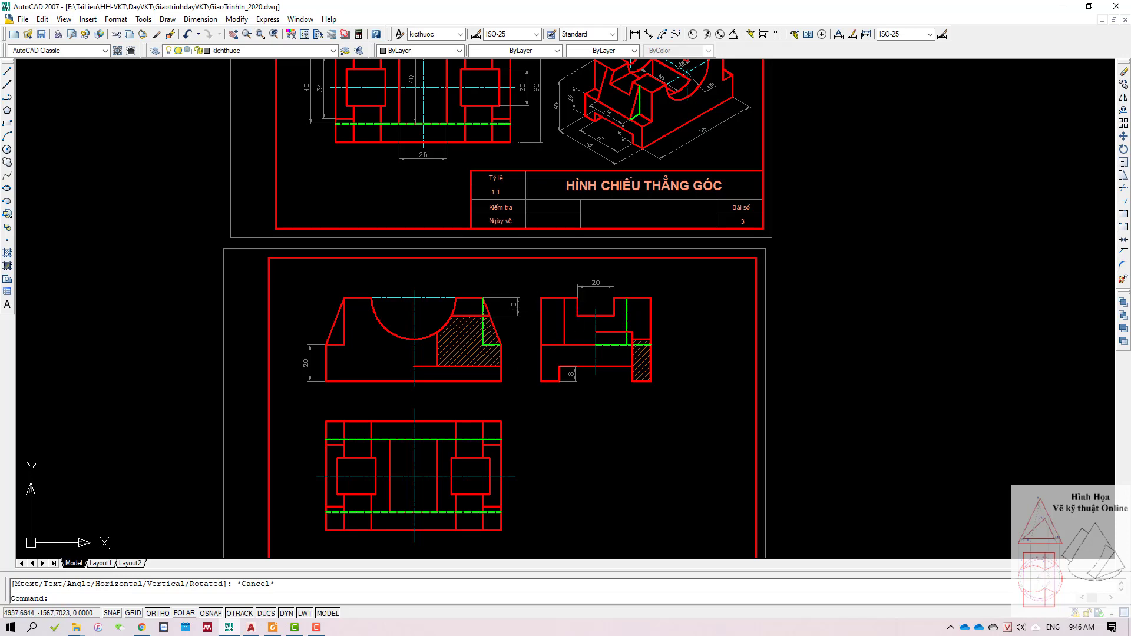
{"action": "middle_click_drag", "start_coordinate": [356, 396], "coordinate": [389, 367]}
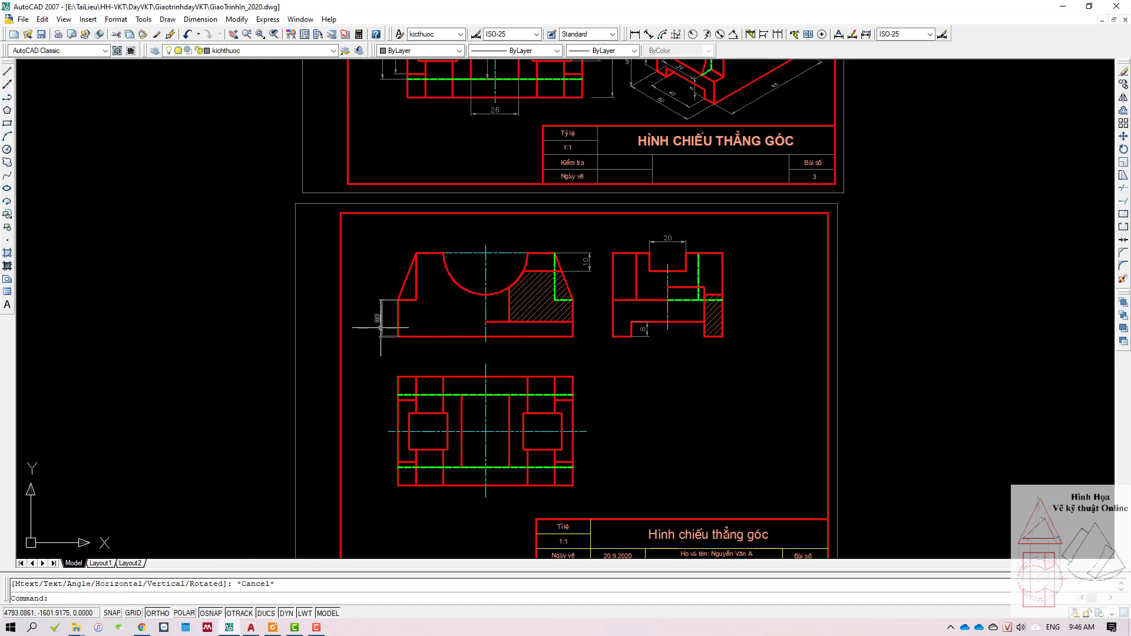
{"action": "scroll", "coordinate": [381, 327], "scroll_direction": "up", "scroll_amount": 2}
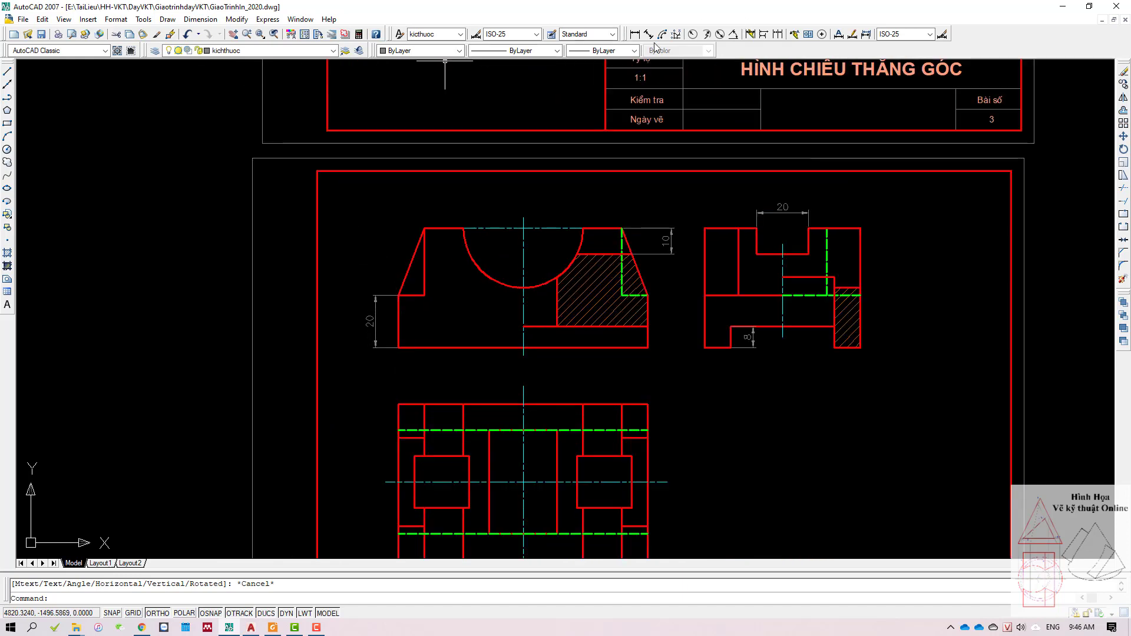
Step: Add the 46 overall height dimension to the left of the front view
{"action": "left_click", "coordinate": [633, 35]}
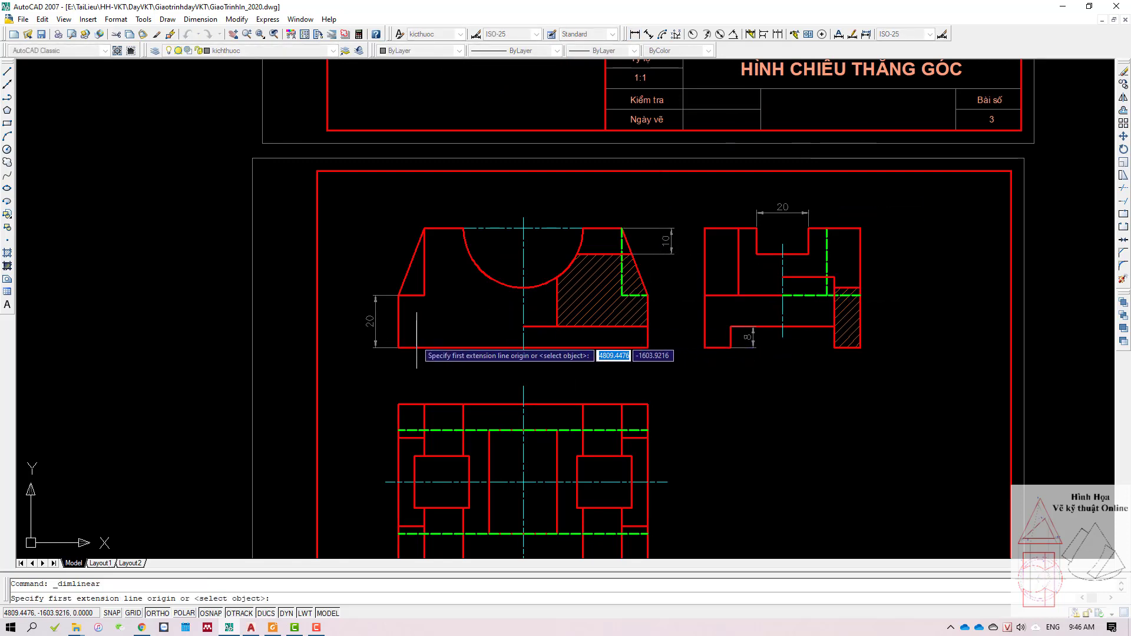
{"action": "left_click", "coordinate": [398, 348]}
{"action": "left_click", "coordinate": [424, 228]}
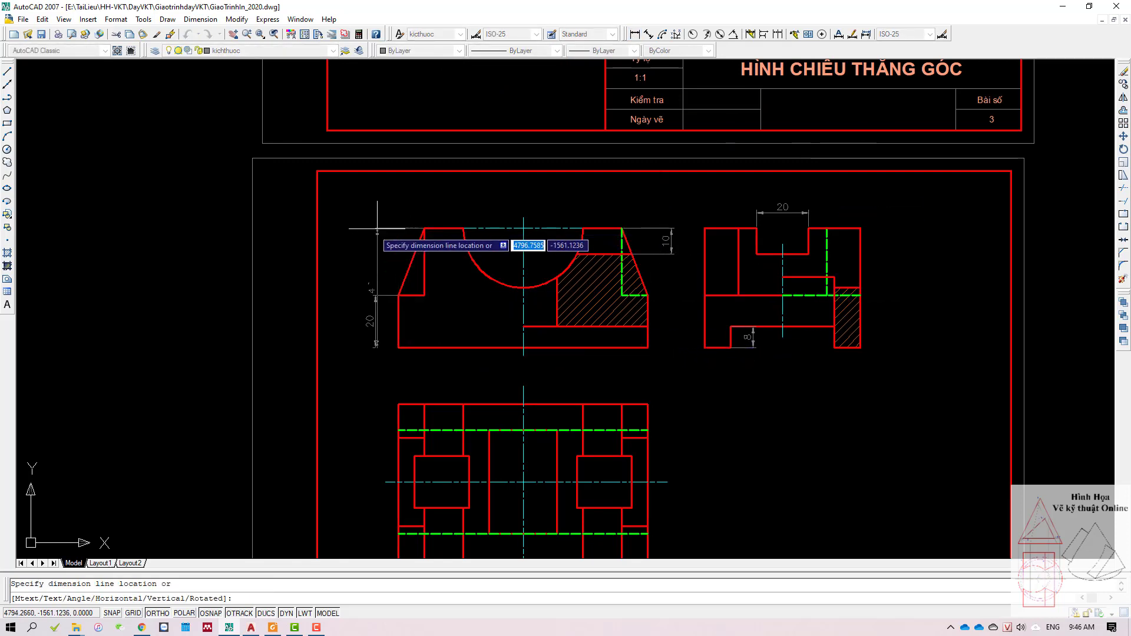
{"action": "left_click", "coordinate": [351, 236]}
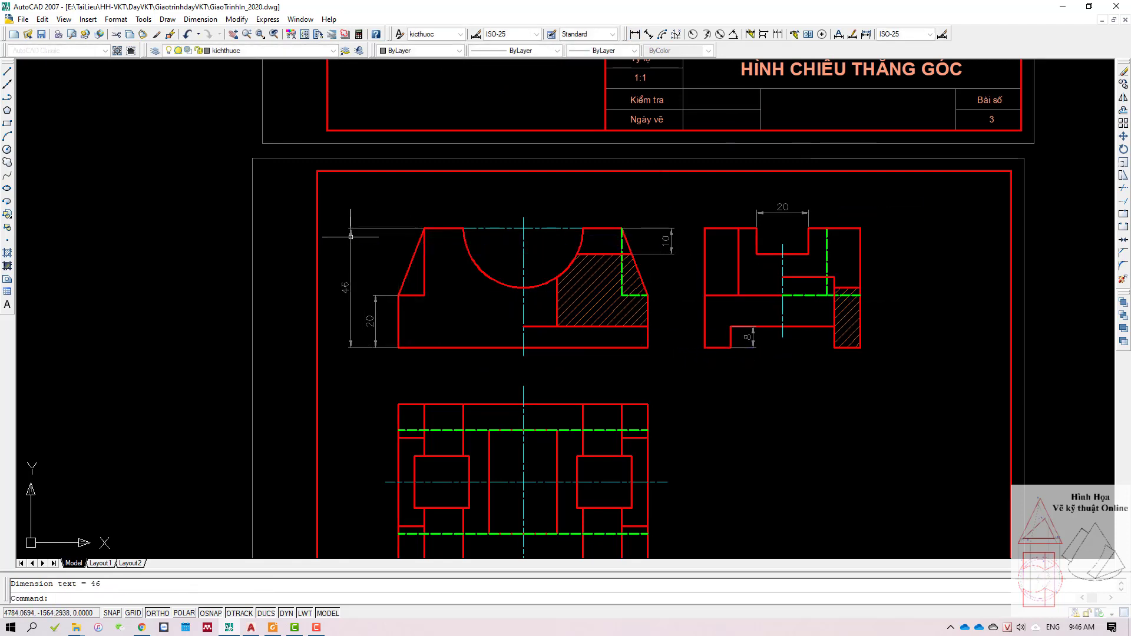
{"action": "left_click", "coordinate": [365, 290]}
{"action": "left_click", "coordinate": [303, 233]}
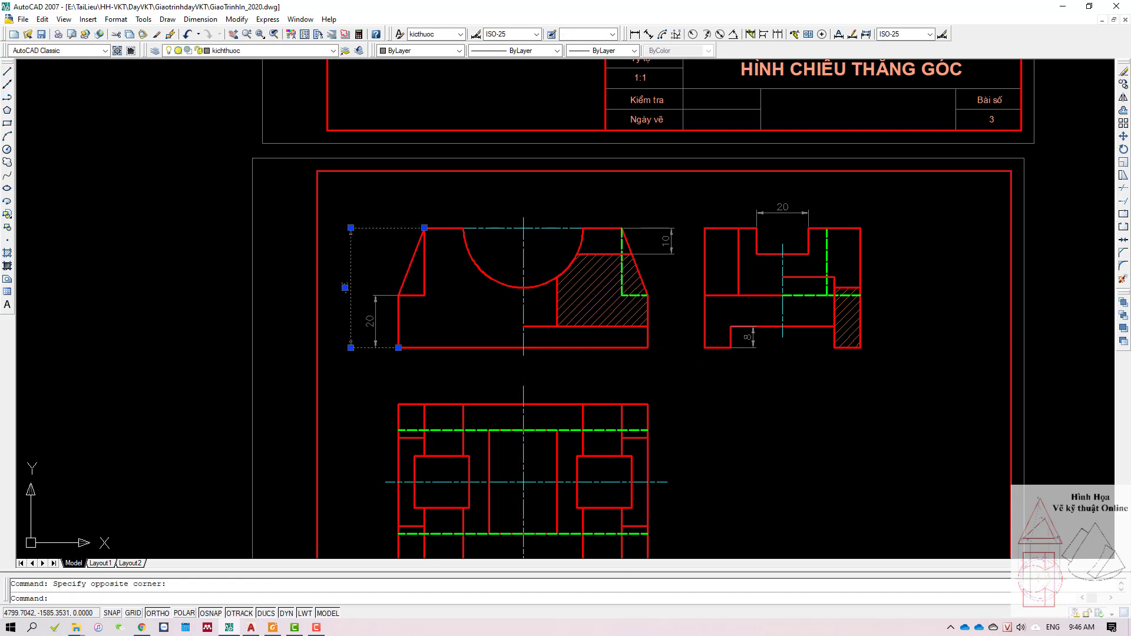
{"action": "key", "text": "Escape"}
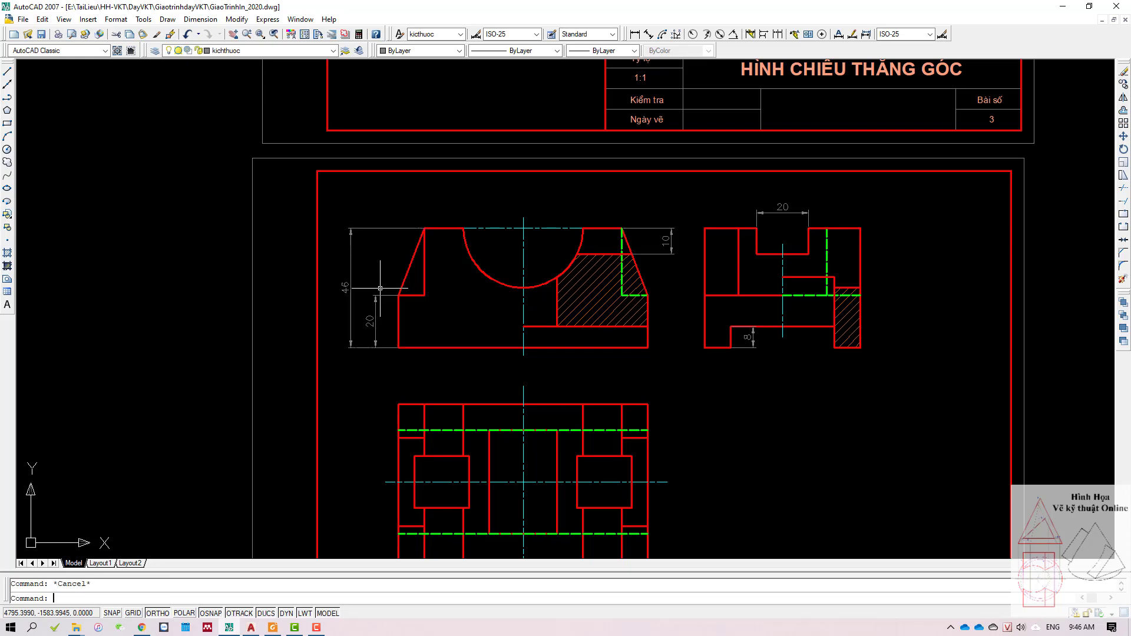
Step: Add a trial 26 upper-height dimension beside the front view
{"action": "left_click", "coordinate": [635, 34]}
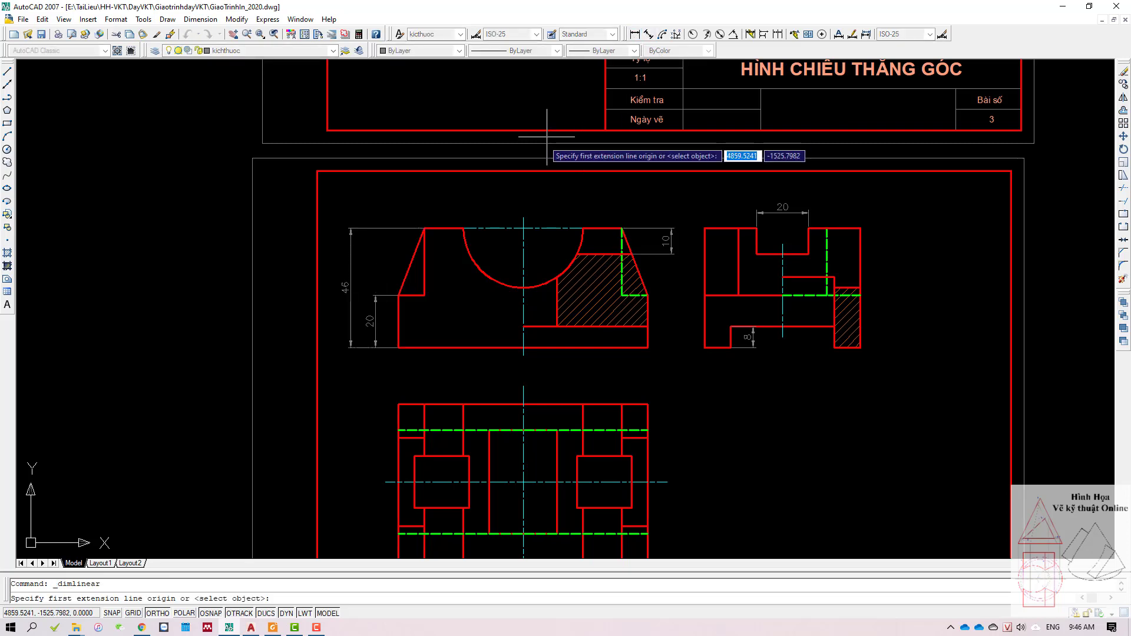
{"action": "left_click", "coordinate": [425, 295]}
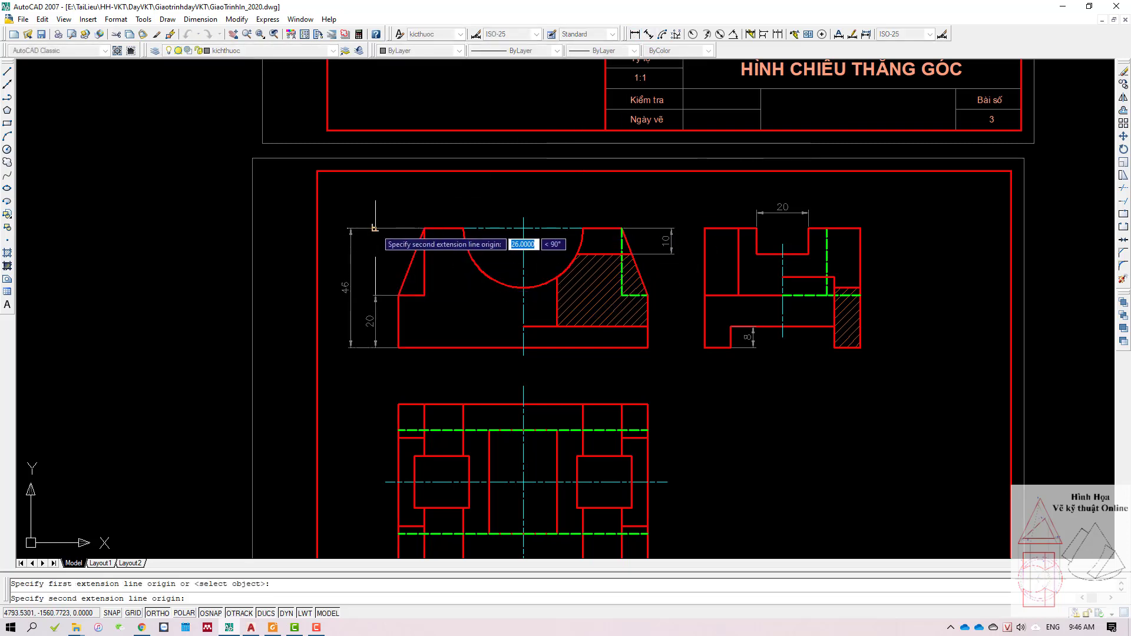
{"action": "left_click", "coordinate": [424, 228]}
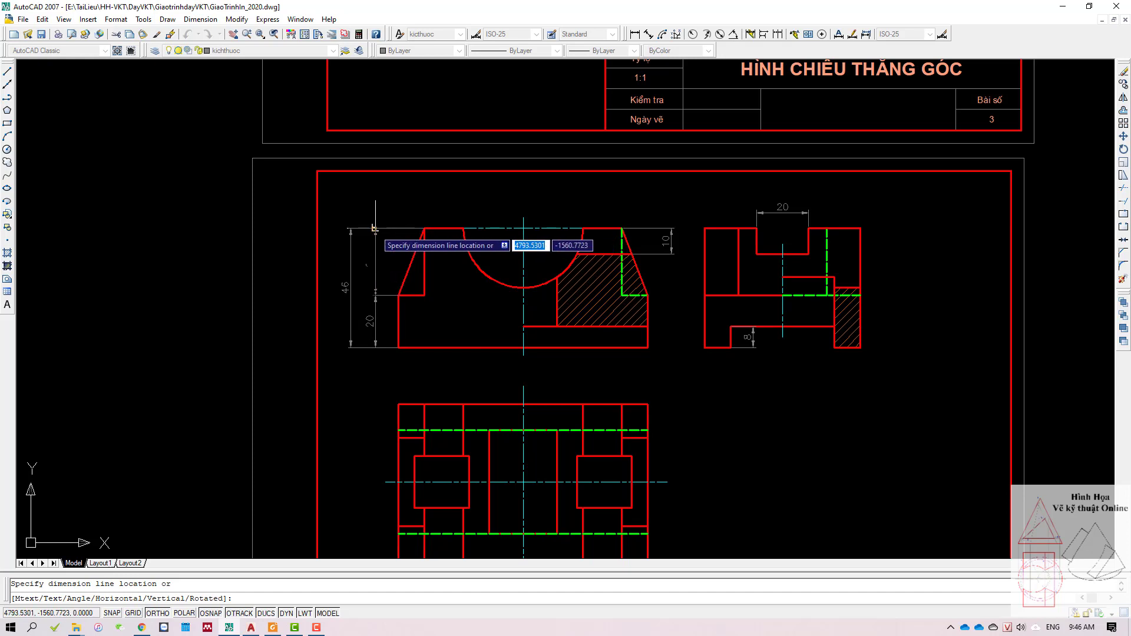
{"action": "left_click", "coordinate": [375, 260]}
{"action": "key", "text": "Escape"}
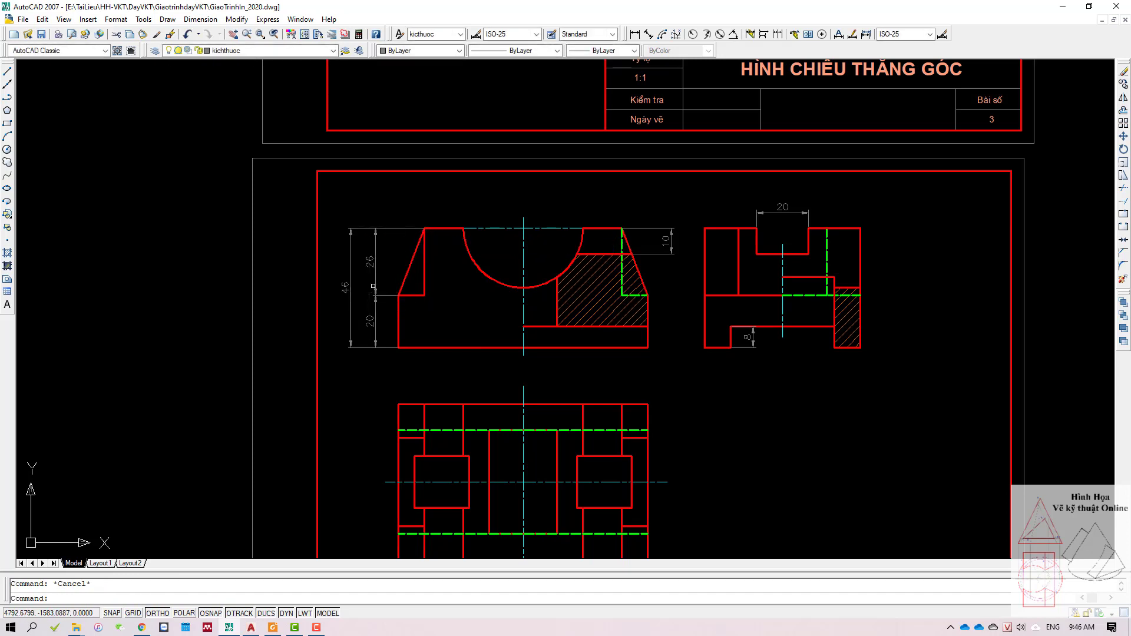
{"action": "left_click", "coordinate": [387, 273]}
{"action": "left_click", "coordinate": [371, 330]}
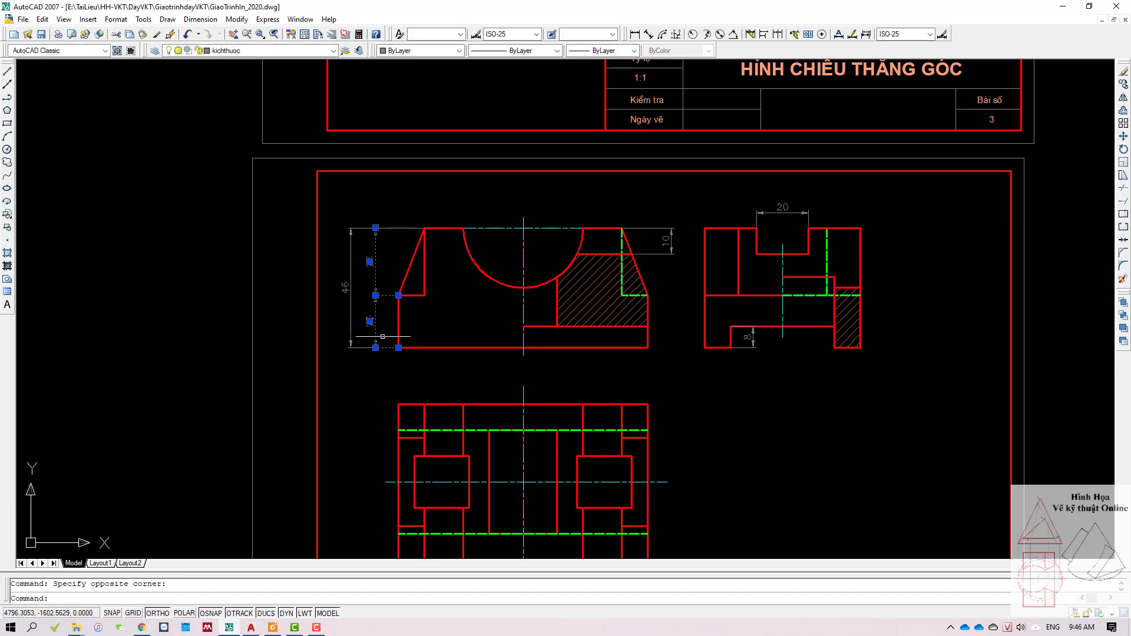
{"action": "key", "text": "Escape"}
Step: Delete the 26 dimension, keeping the 46 height dimension
{"action": "left_click", "coordinate": [350, 226]}
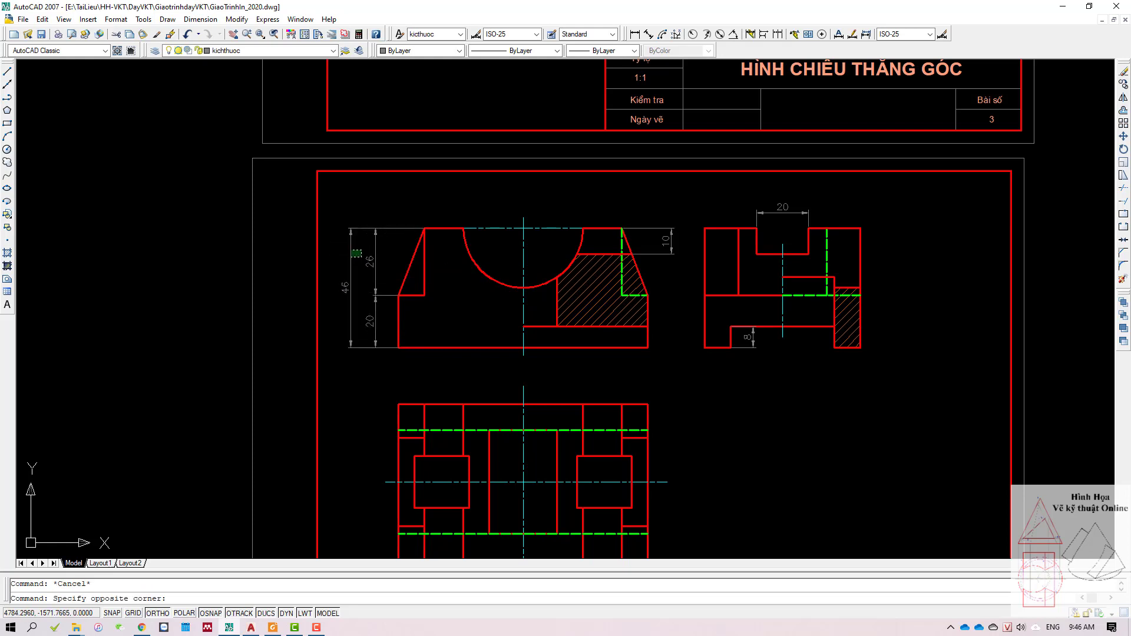
{"action": "left_click", "coordinate": [339, 349]}
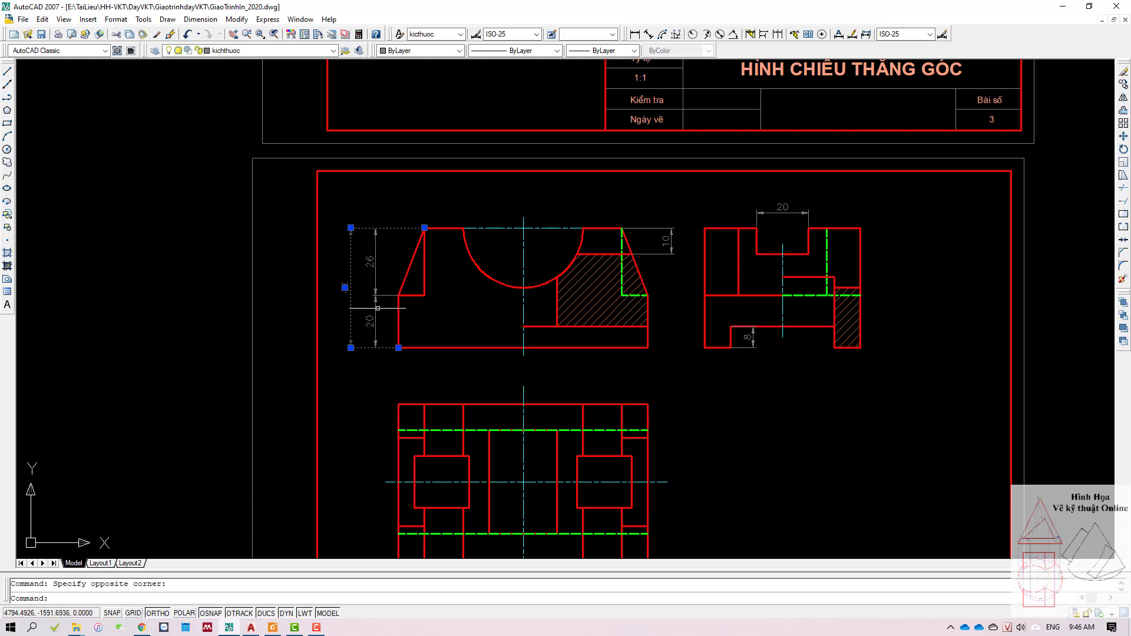
{"action": "key", "text": "Escape"}
{"action": "left_click", "coordinate": [375, 265]}
{"action": "key", "text": "Delete"}
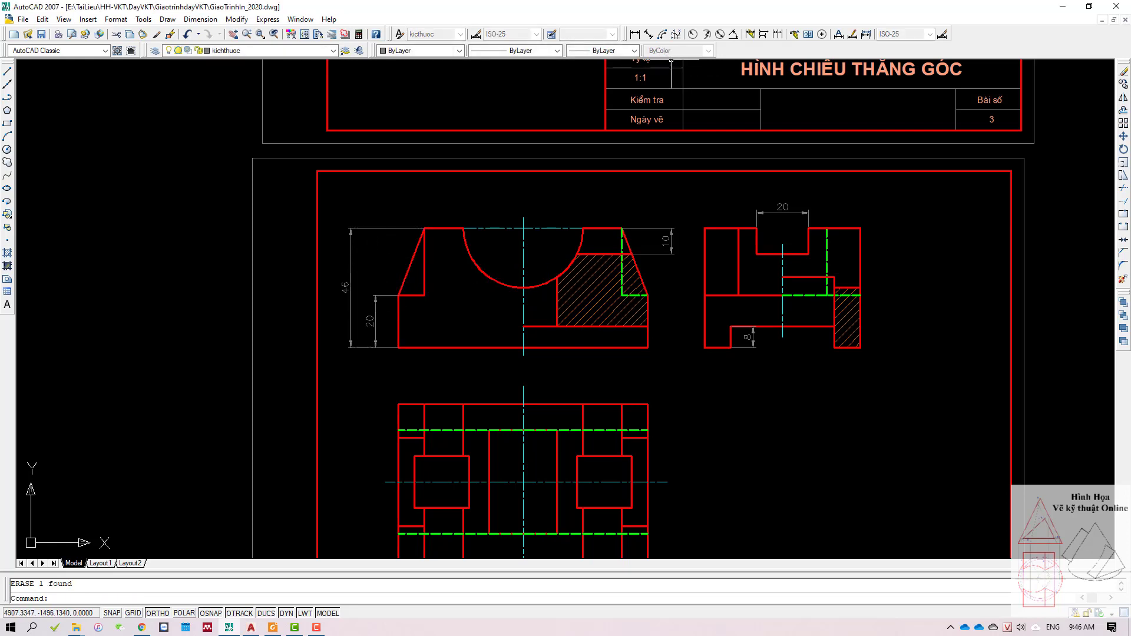
{"action": "left_click", "coordinate": [353, 263]}
{"action": "left_click", "coordinate": [342, 271]}
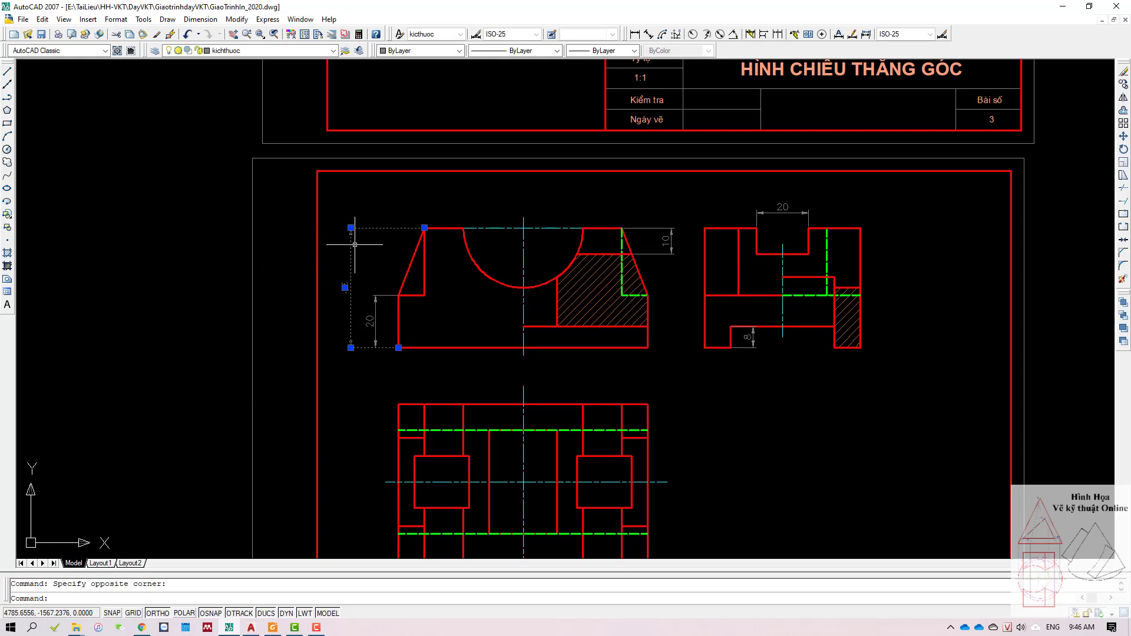
{"action": "key", "text": "Escape"}
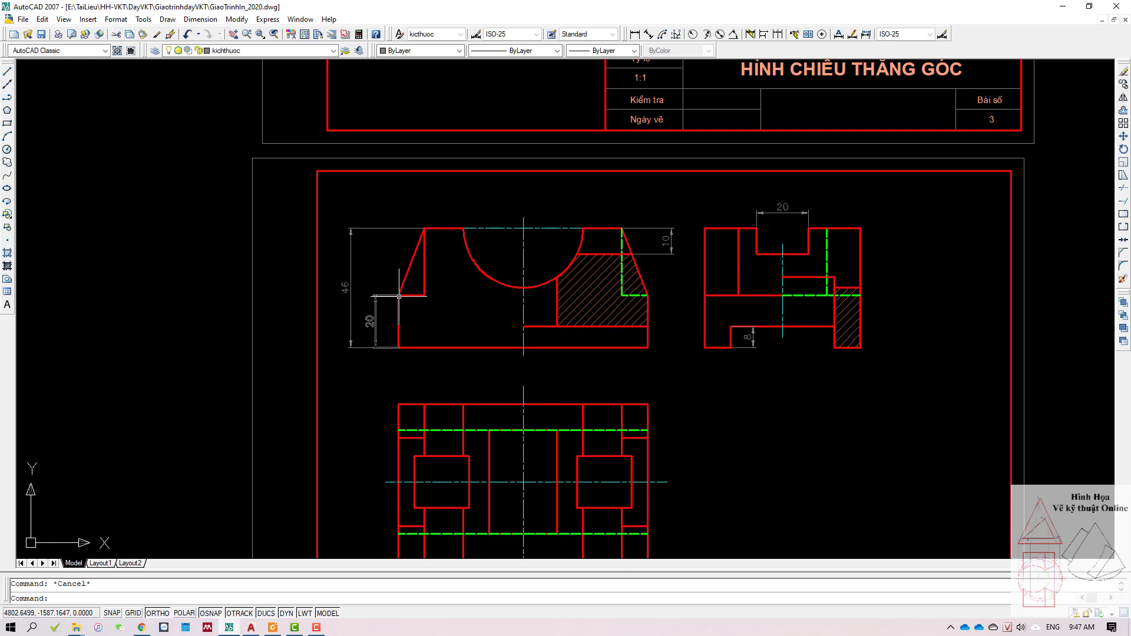
Step: Dimension the front view's top edge as 76, placed above it
{"action": "middle_click_drag", "start_coordinate": [399, 296], "coordinate": [421, 304]}
{"action": "type", "text": "dli"}
{"action": "key", "text": "Return"}
{"action": "left_click", "coordinate": [420, 303]}
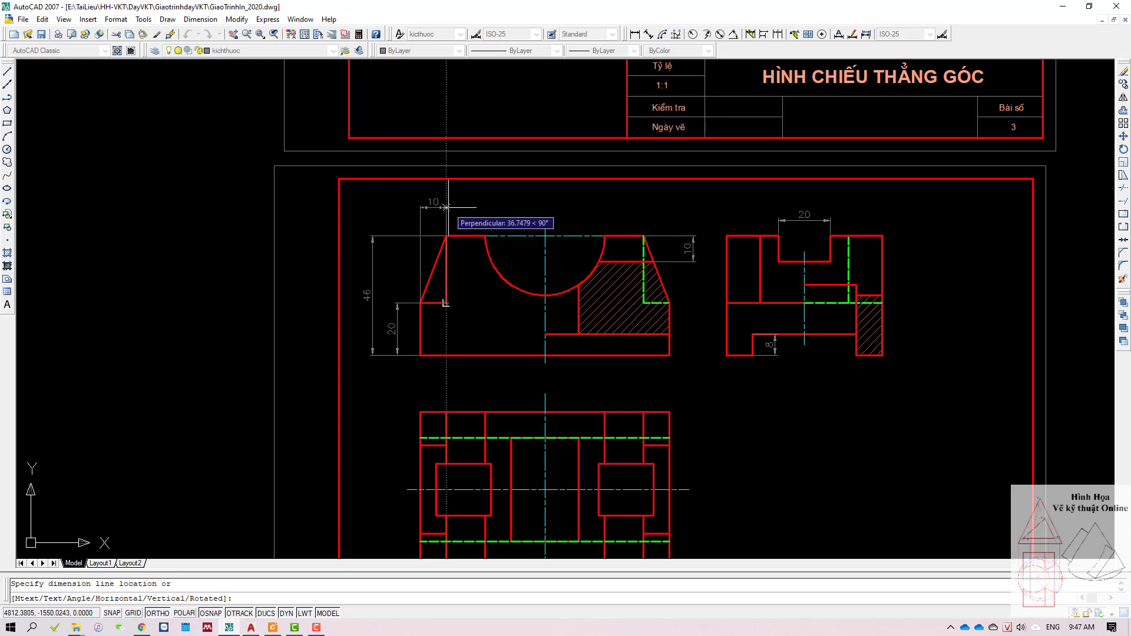
{"action": "key", "text": "Escape"}
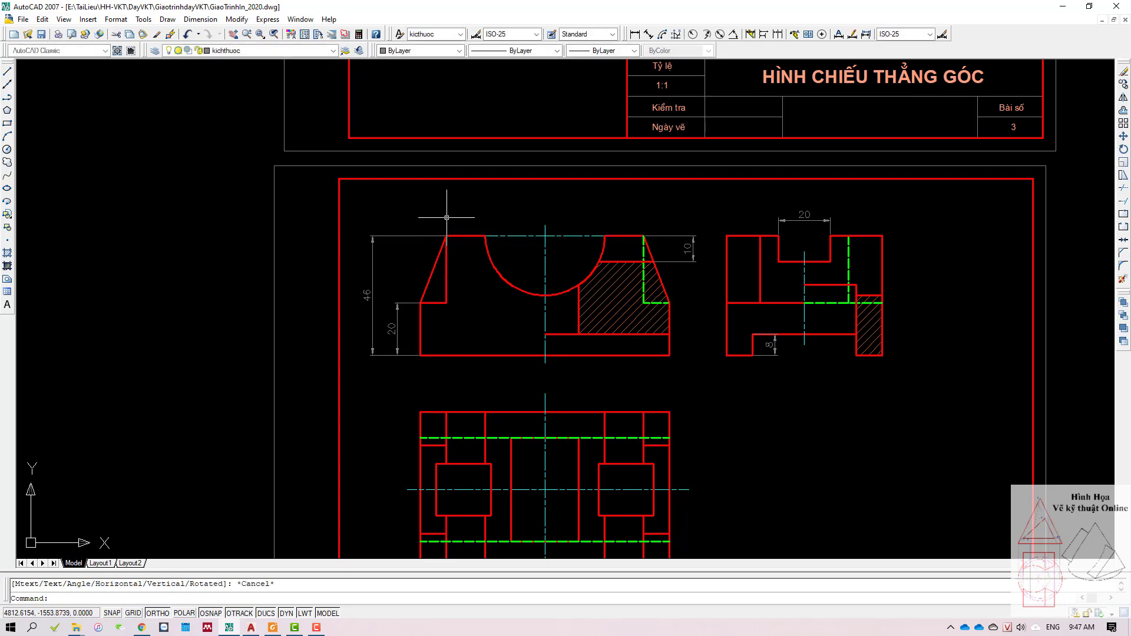
{"action": "left_click", "coordinate": [635, 34]}
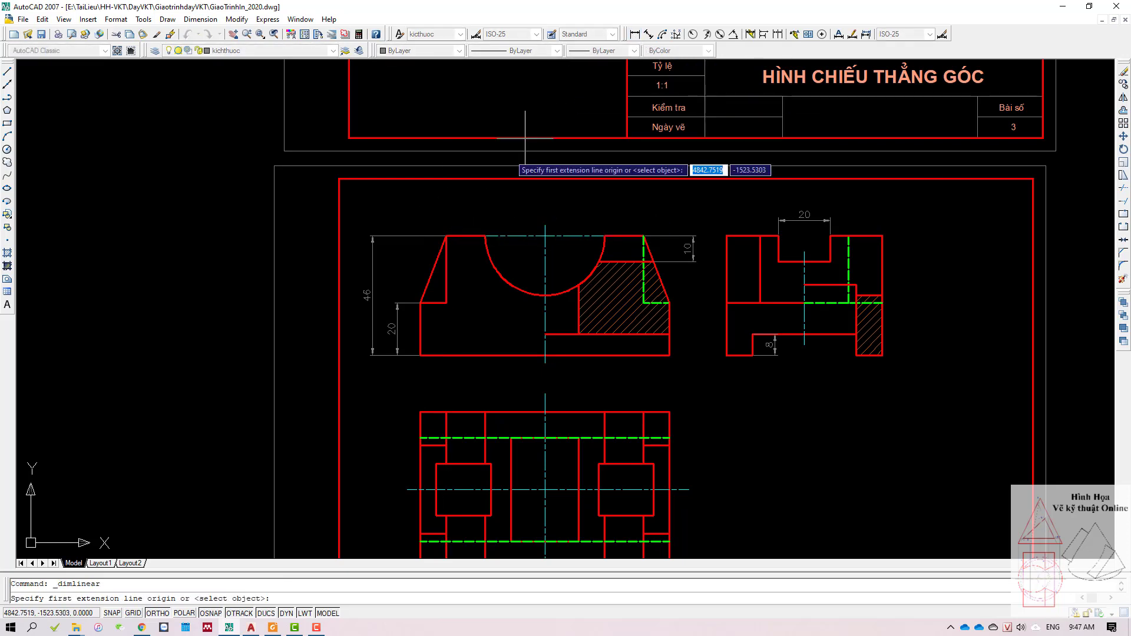
{"action": "left_click", "coordinate": [446, 236]}
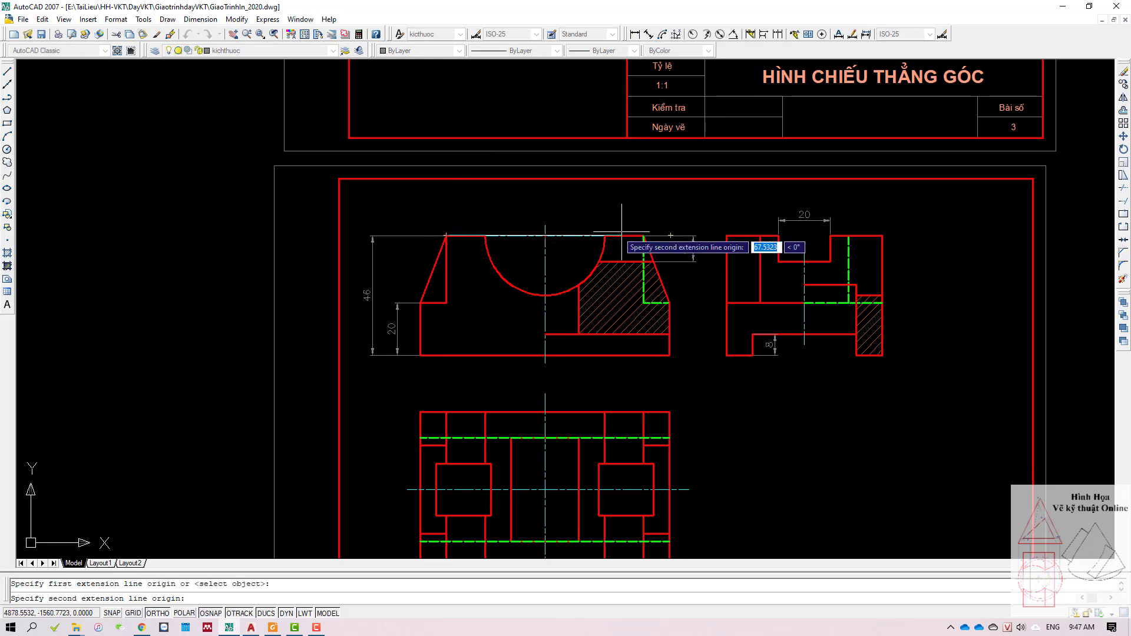
{"action": "left_click", "coordinate": [643, 236]}
{"action": "left_click", "coordinate": [639, 218]}
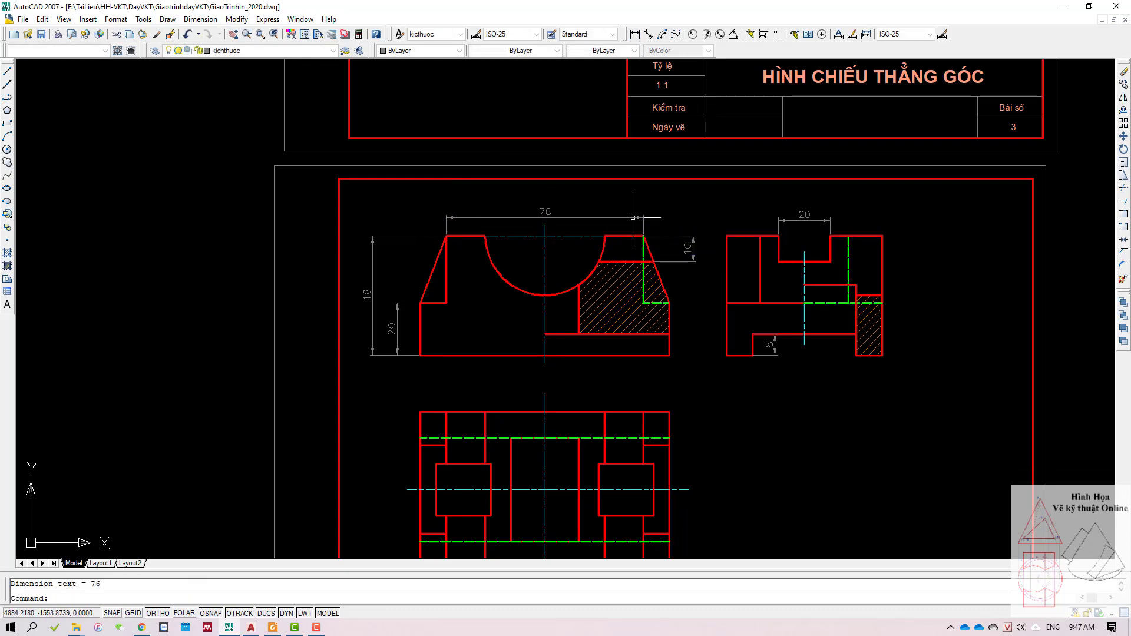
Step: Add the 96 overall width dimension below the front view's bottom edge
{"action": "key", "text": "space"}
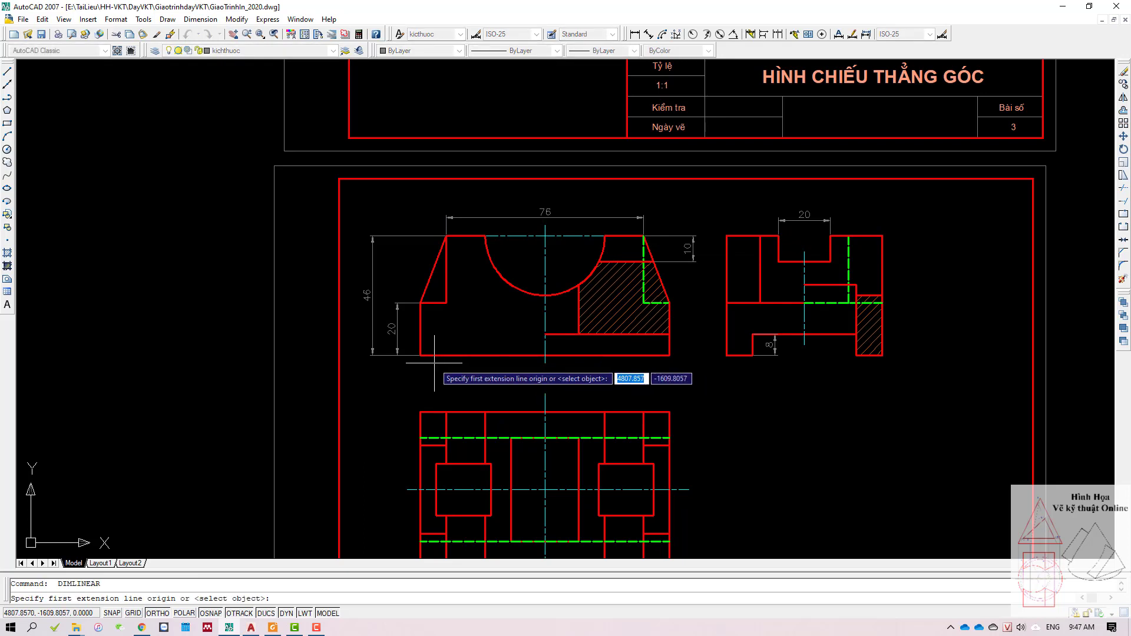
{"action": "left_click", "coordinate": [421, 355]}
{"action": "left_click", "coordinate": [670, 356]}
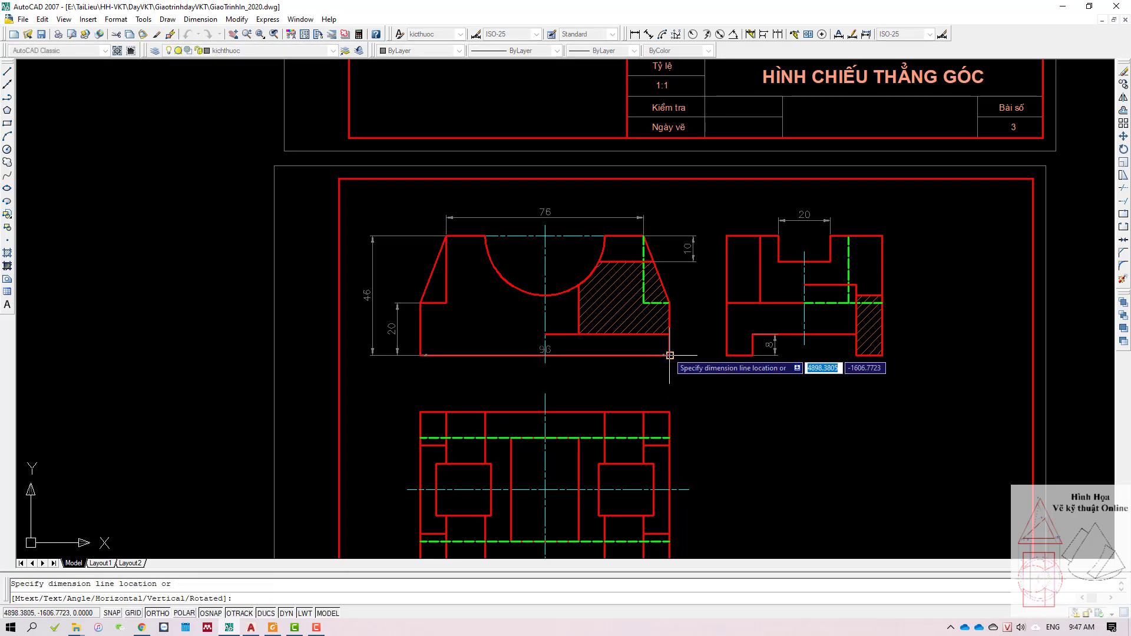
{"action": "left_click", "coordinate": [647, 380]}
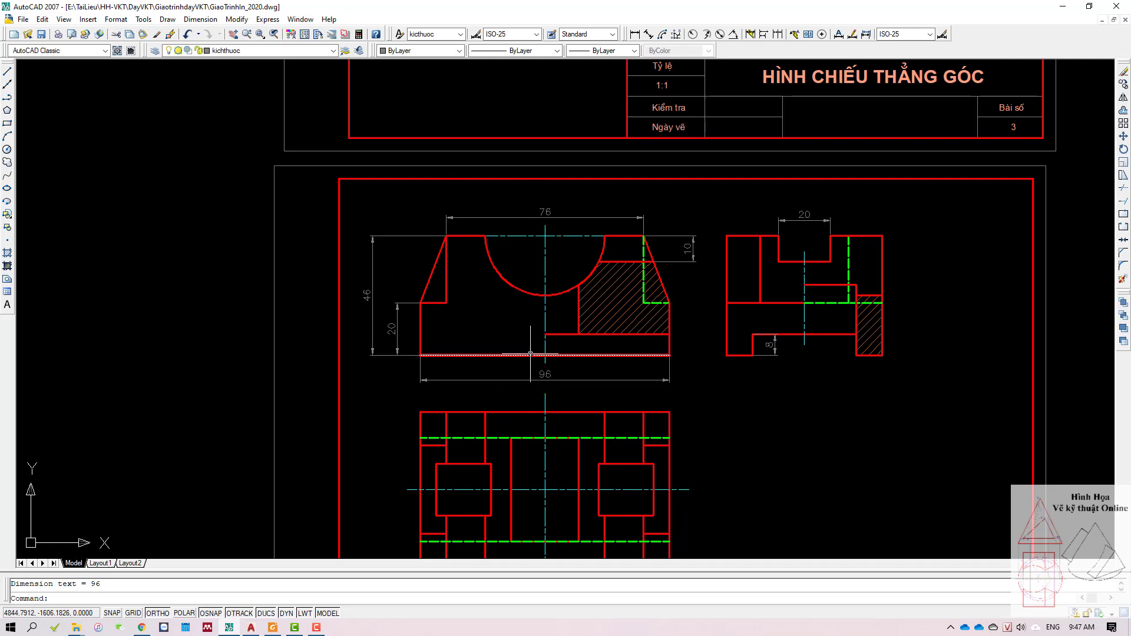
Step: Add an R23 radius dimension inside the front view's semicircular cutout
{"action": "key", "text": "Escape"}
{"action": "scroll", "coordinate": [545, 333], "scroll_direction": "down", "scroll_amount": 1}
{"action": "scroll", "coordinate": [582, 268], "scroll_direction": "down", "scroll_amount": 1}
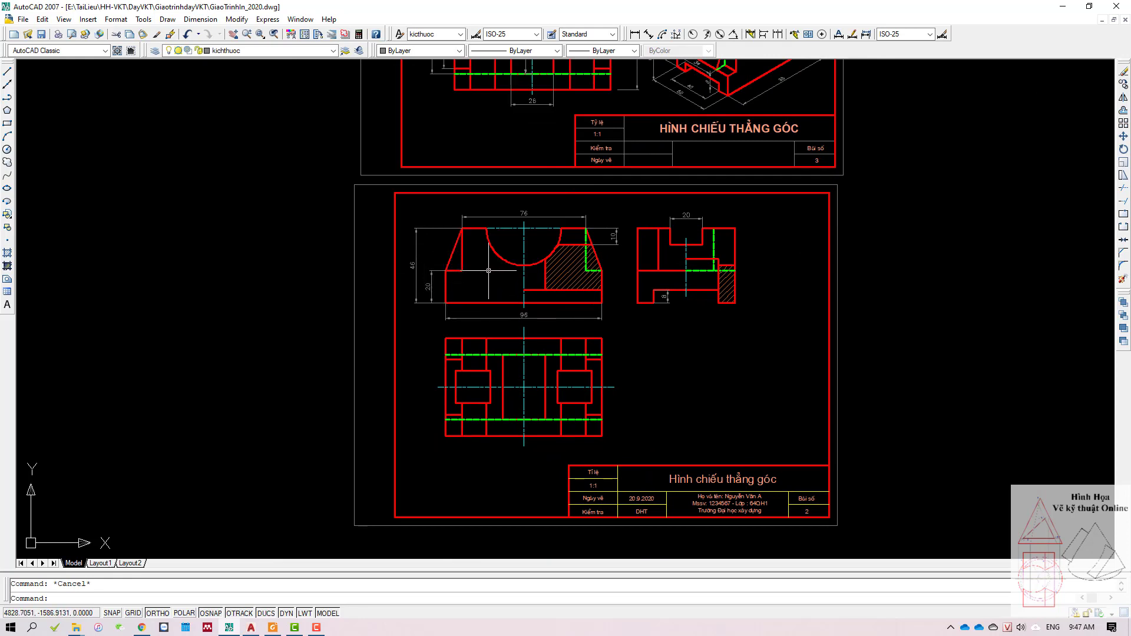
{"action": "middle_click_drag", "start_coordinate": [542, 174], "coordinate": [533, 294]}
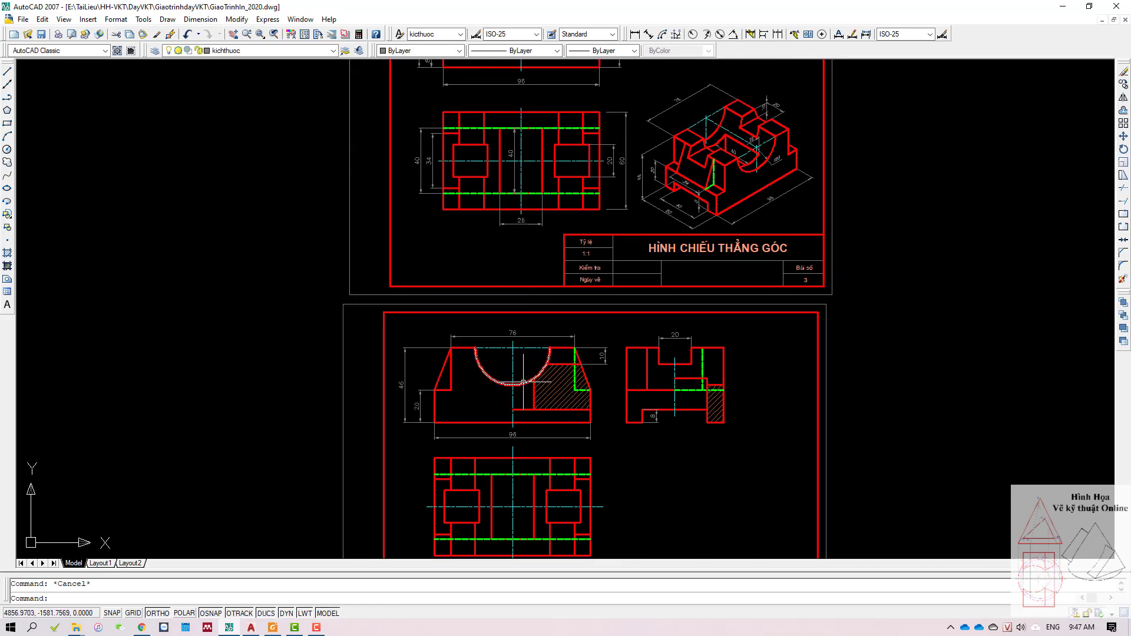
{"action": "mouse_move", "coordinate": [523, 382]}
{"action": "middle_mouse_down"}
{"action": "mouse_move", "coordinate": [527, 446]}
{"action": "mouse_move", "coordinate": [507, 419]}
{"action": "middle_mouse_up"}
{"action": "left_click", "coordinate": [486, 419]}
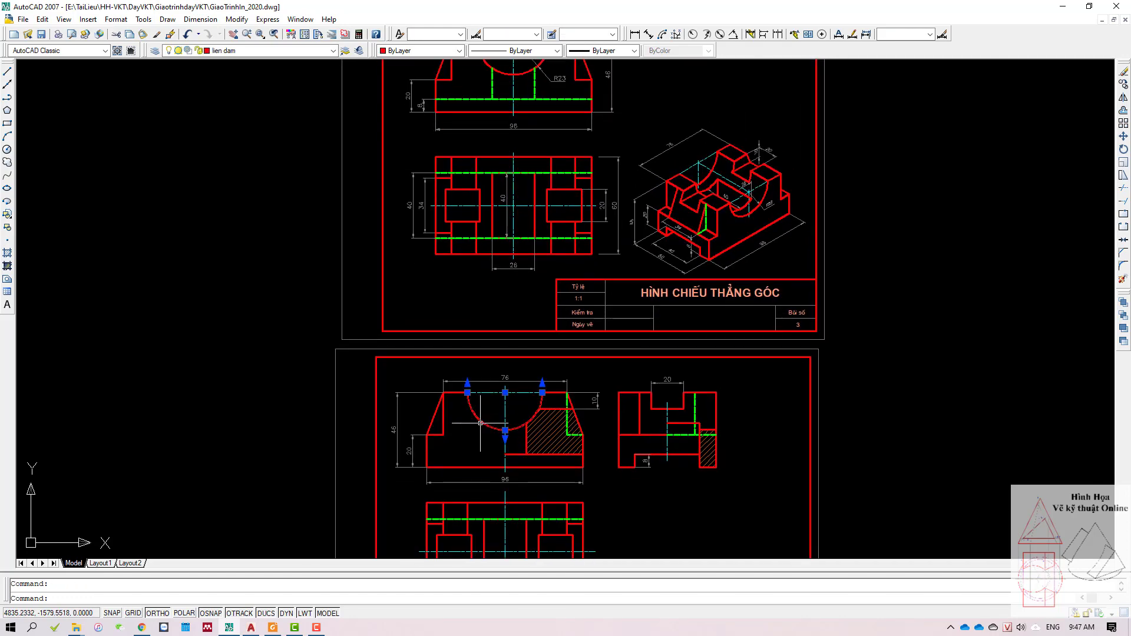
{"action": "key", "text": "Escape"}
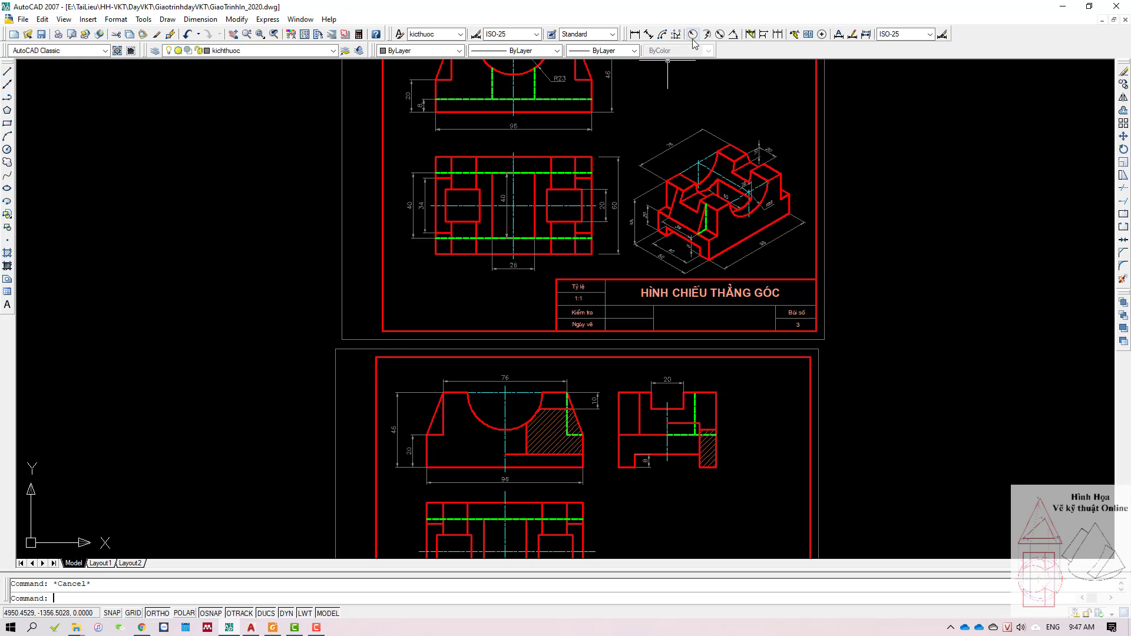
{"action": "left_click", "coordinate": [694, 34]}
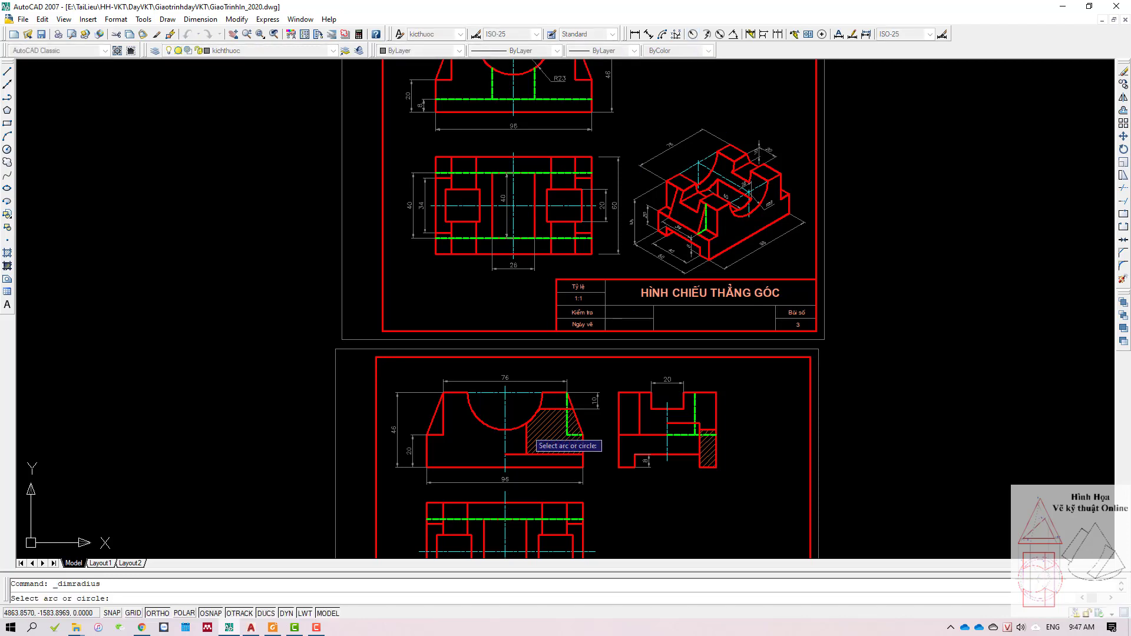
{"action": "left_click", "coordinate": [487, 424]}
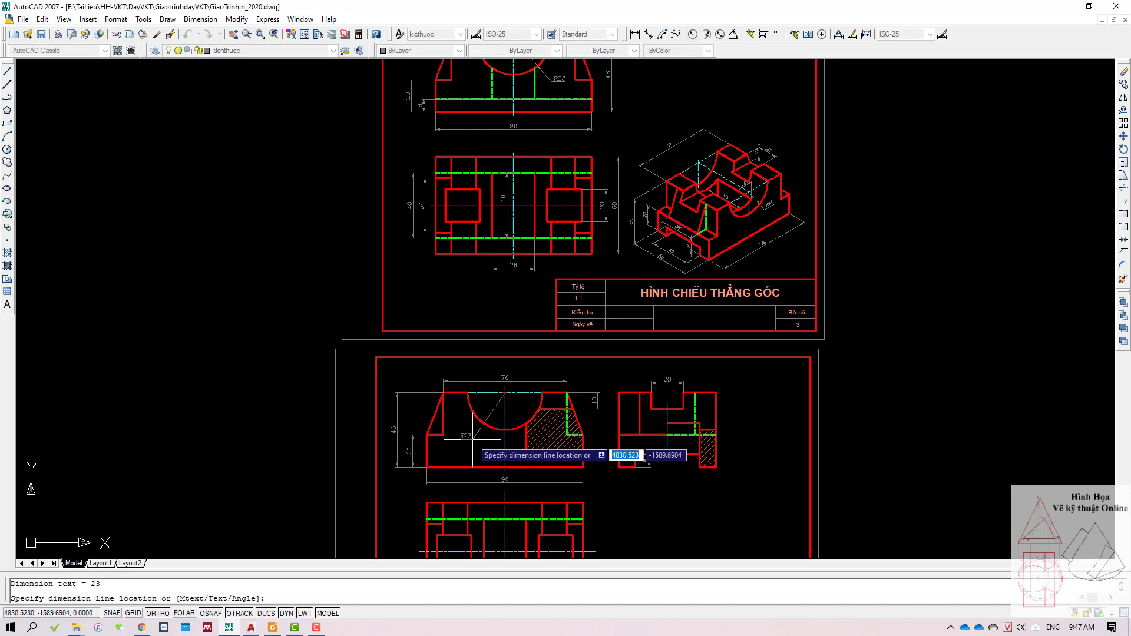
{"action": "left_click", "coordinate": [474, 436]}
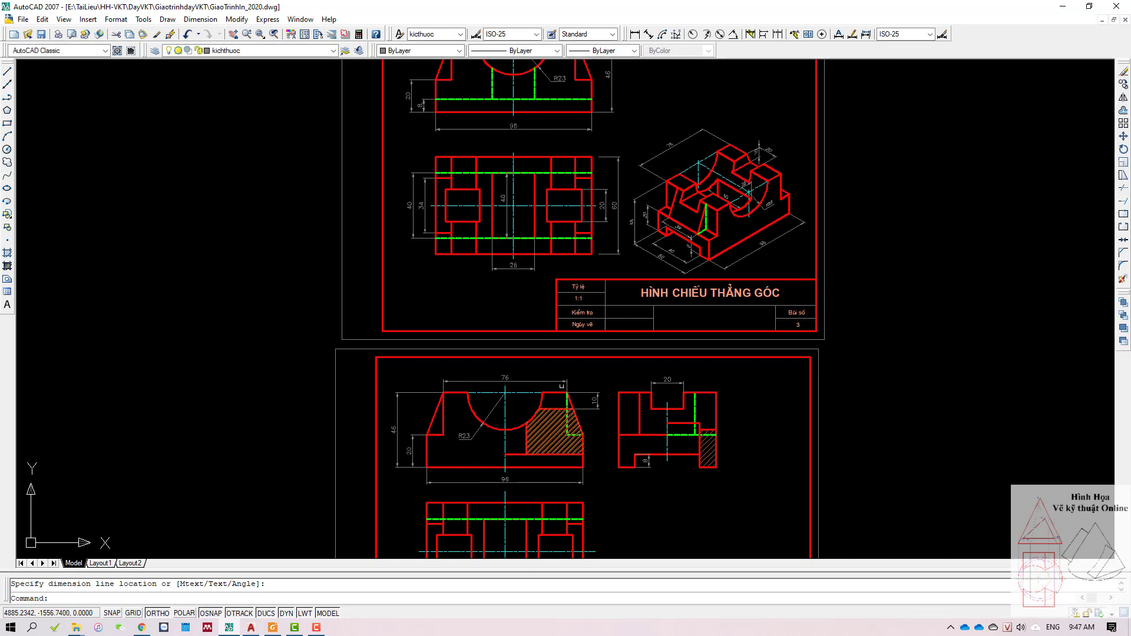
Step: Pan back down to the lower sheet's top view and title block
{"action": "middle_click_drag", "start_coordinate": [534, 71], "coordinate": [533, 139]}
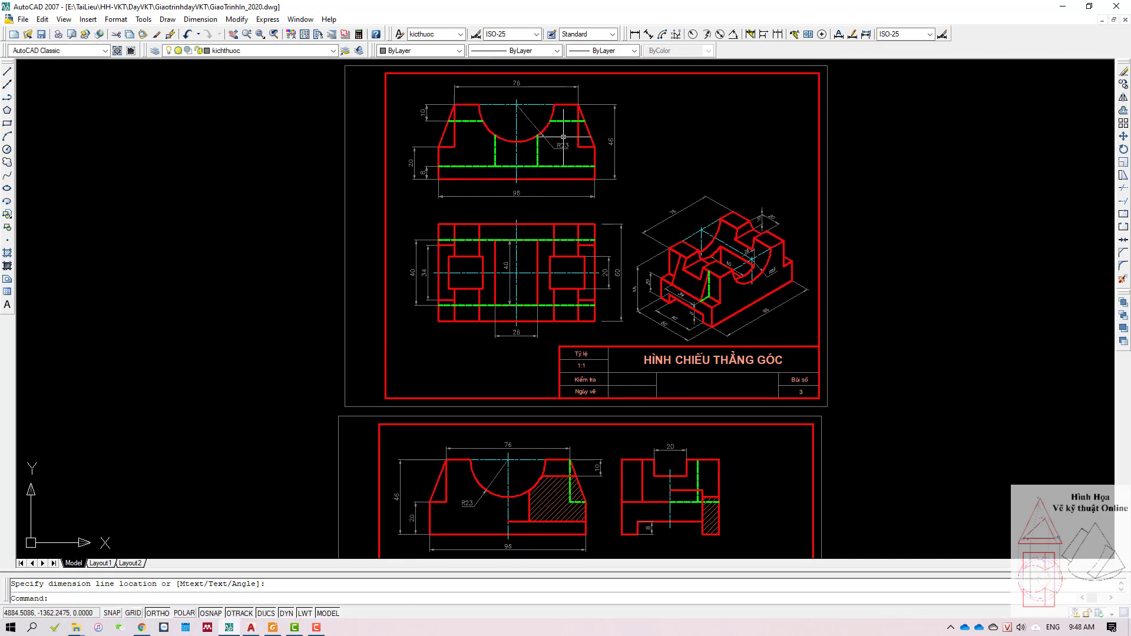
{"action": "middle_click_drag", "start_coordinate": [576, 346], "coordinate": [556, 263]}
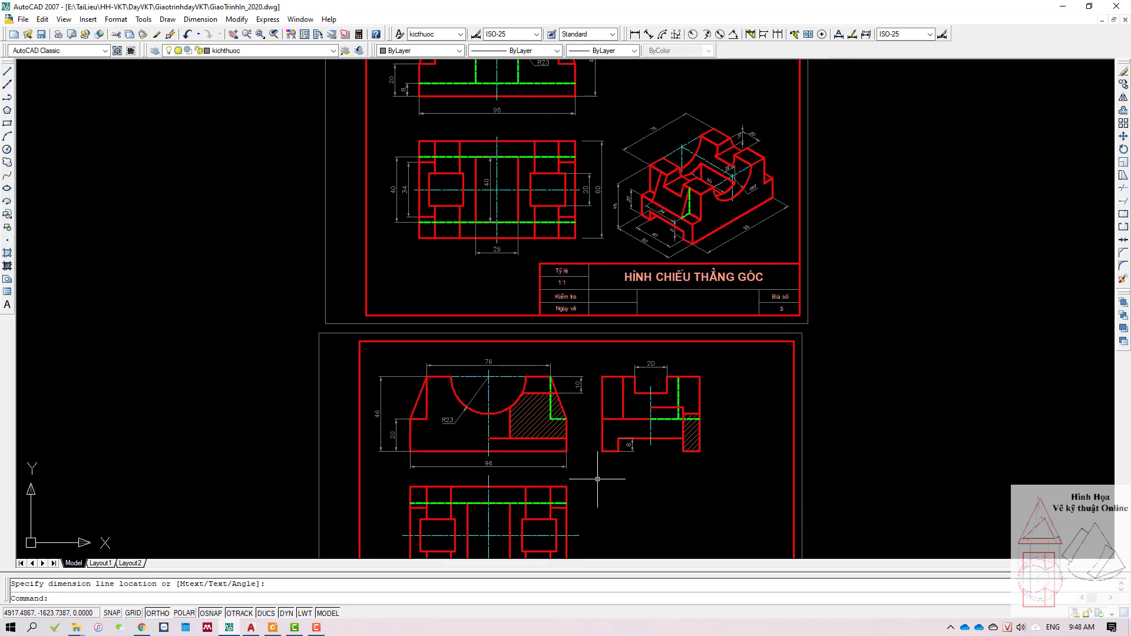
{"action": "middle_click_drag", "start_coordinate": [603, 459], "coordinate": [579, 393]}
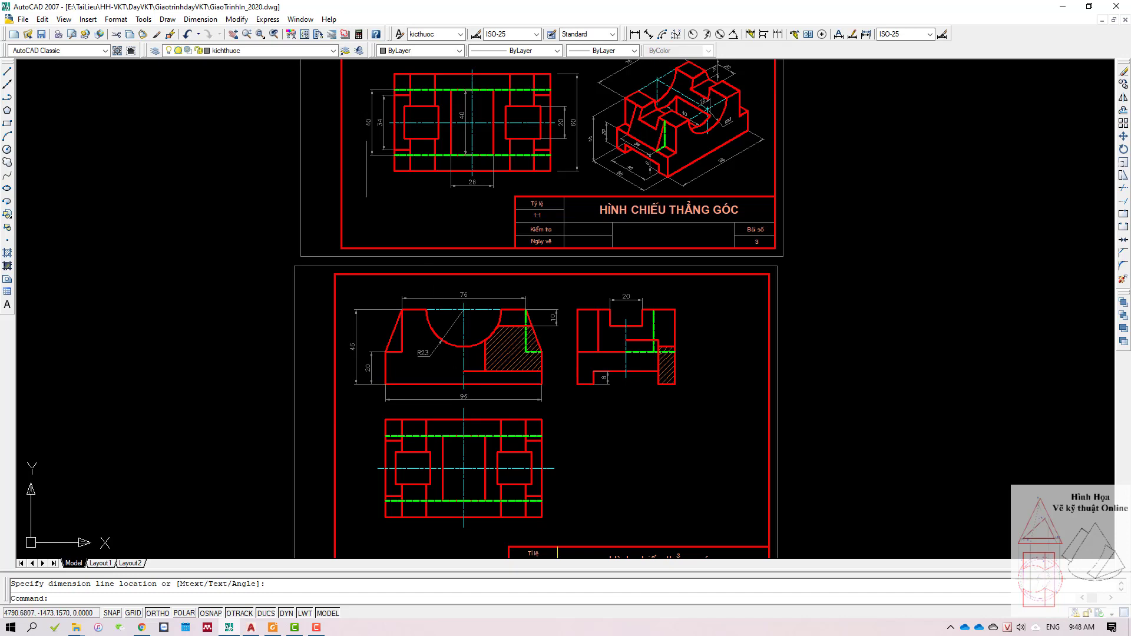
{"action": "middle_click_drag", "start_coordinate": [367, 235], "coordinate": [316, 181]}
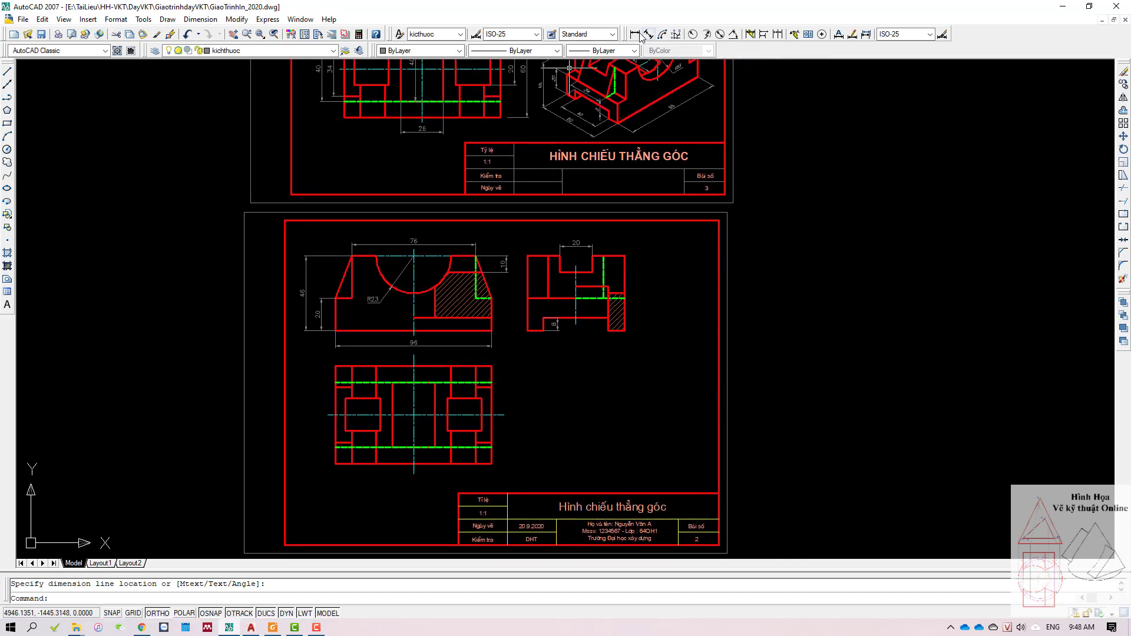
{"action": "left_click", "coordinate": [639, 34]}
{"action": "mouse_move", "coordinate": [338, 420]}
{"action": "middle_mouse_down"}
{"action": "mouse_move", "coordinate": [395, 431]}
{"action": "mouse_move", "coordinate": [408, 421]}
{"action": "middle_mouse_up"}
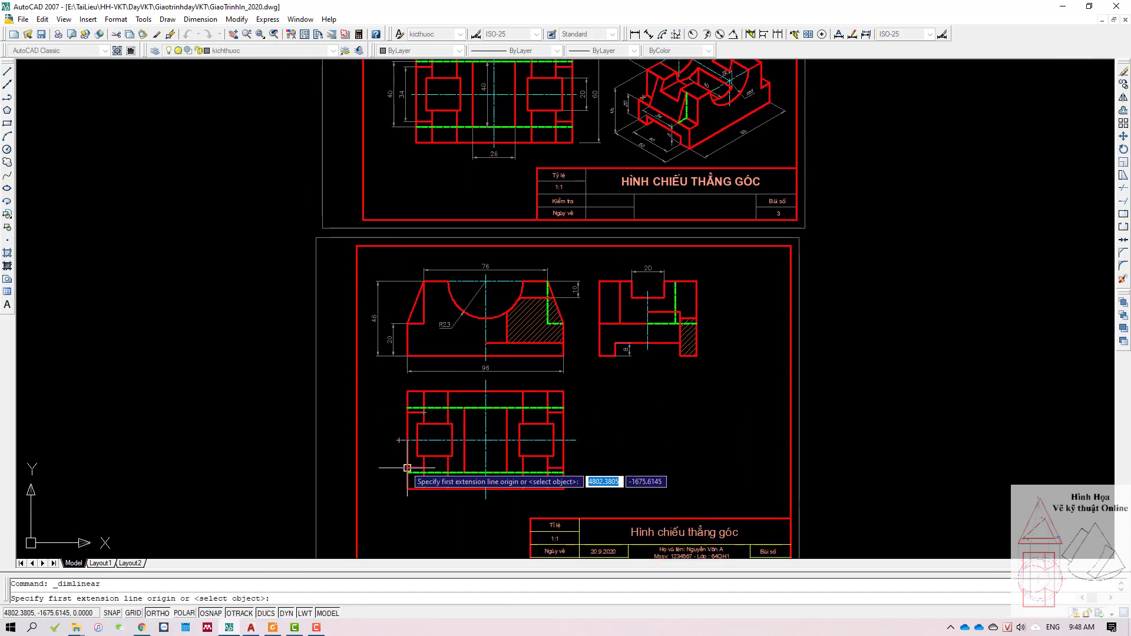
Step: Dimension the top view's inner span as 34 on its left side
{"action": "left_click", "coordinate": [407, 468]}
{"action": "left_click", "coordinate": [407, 413]}
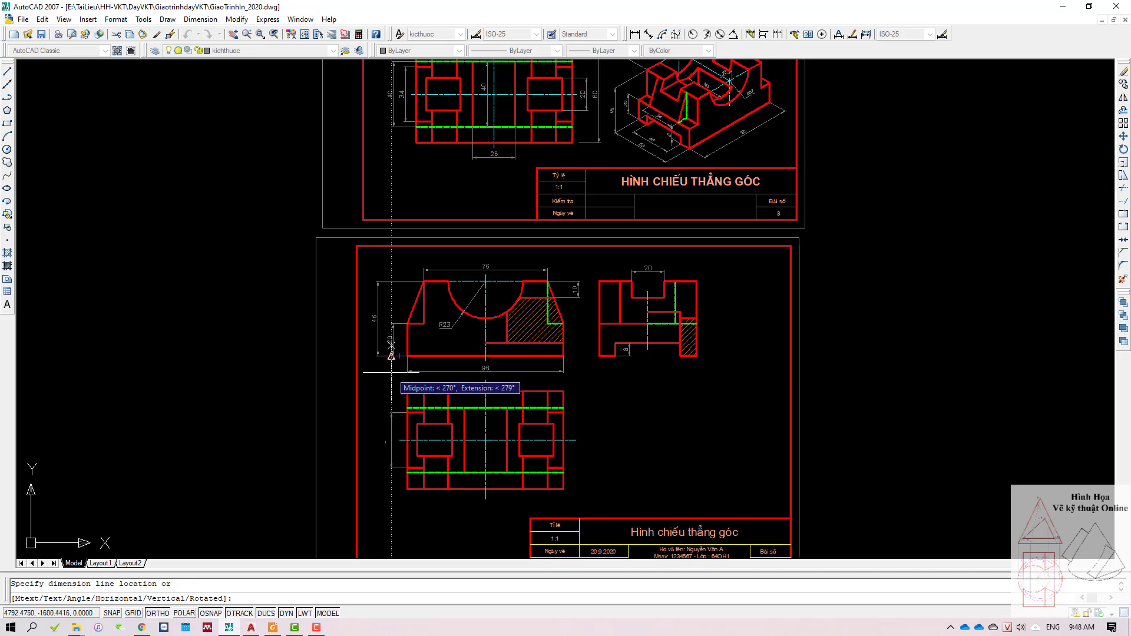
{"action": "scroll", "coordinate": [381, 393], "scroll_direction": "up", "scroll_amount": 2}
{"action": "scroll", "coordinate": [419, 298], "scroll_direction": "up", "scroll_amount": 2}
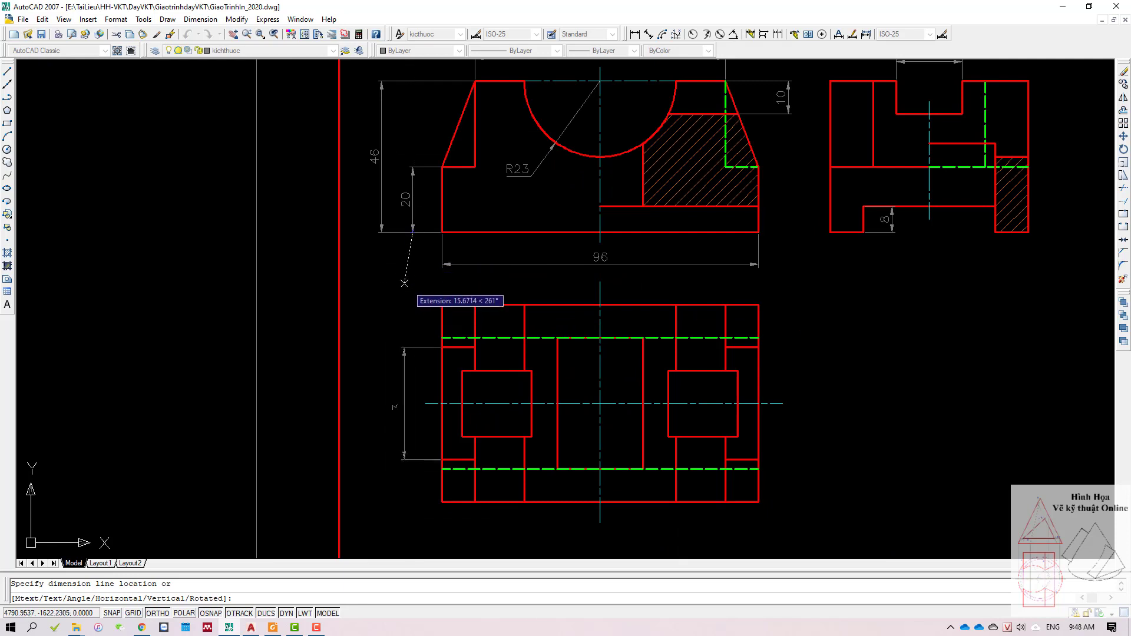
{"action": "left_click", "coordinate": [413, 321]}
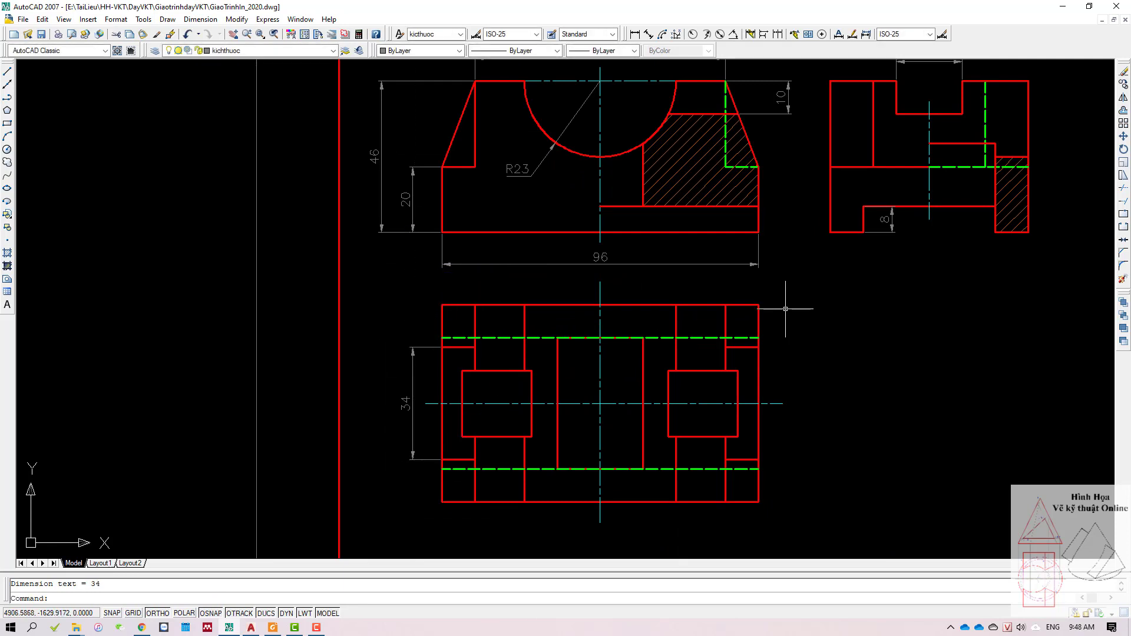
Step: Add the overall 60 depth dimension outside the 34 on the top view
{"action": "left_click", "coordinate": [633, 36]}
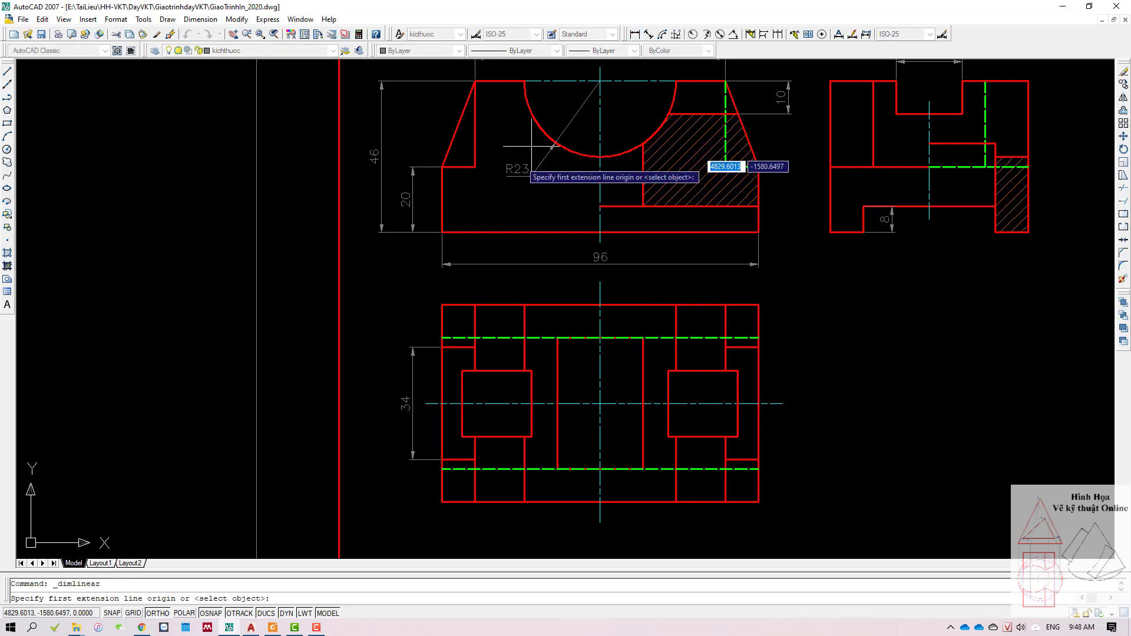
{"action": "left_click", "coordinate": [442, 348]}
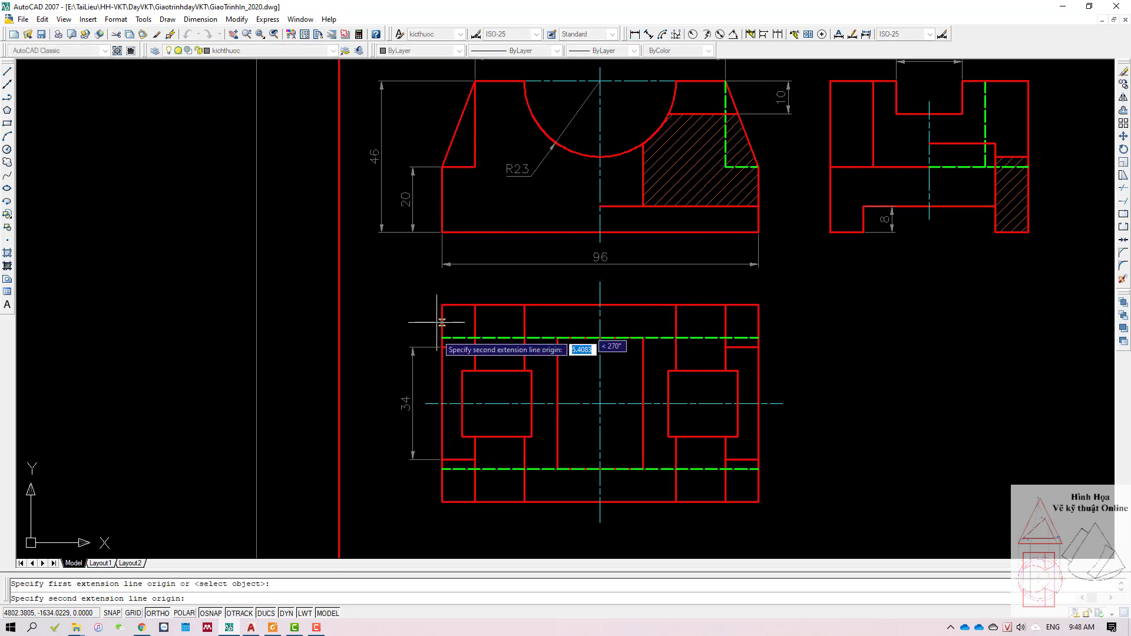
{"action": "left_click", "coordinate": [442, 503]}
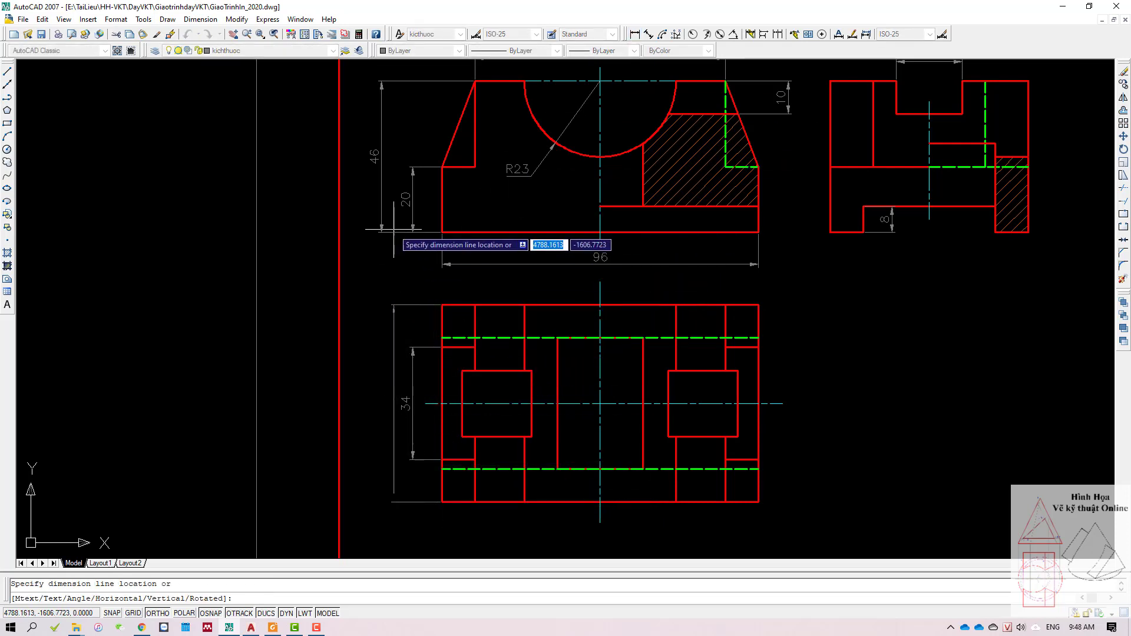
{"action": "left_click", "coordinate": [382, 257]}
{"action": "key", "text": "Escape"}
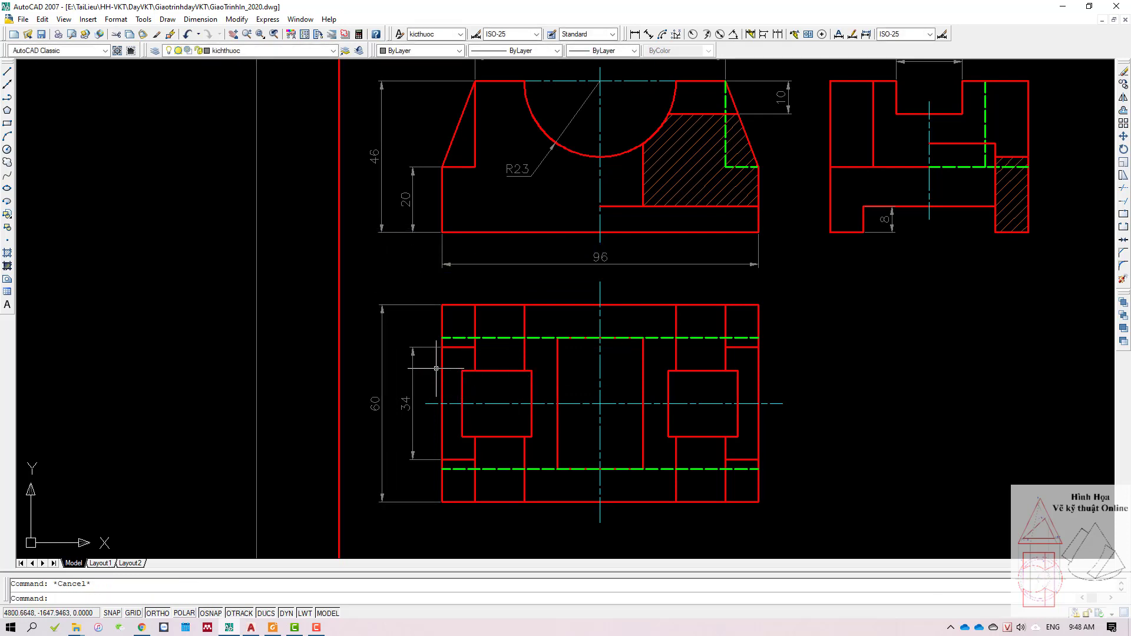
{"action": "left_click_drag", "start_coordinate": [424, 377], "coordinate": [372, 413]}
{"action": "key", "text": "Escape"}
{"action": "scroll", "coordinate": [461, 350], "scroll_direction": "down", "scroll_amount": 2}
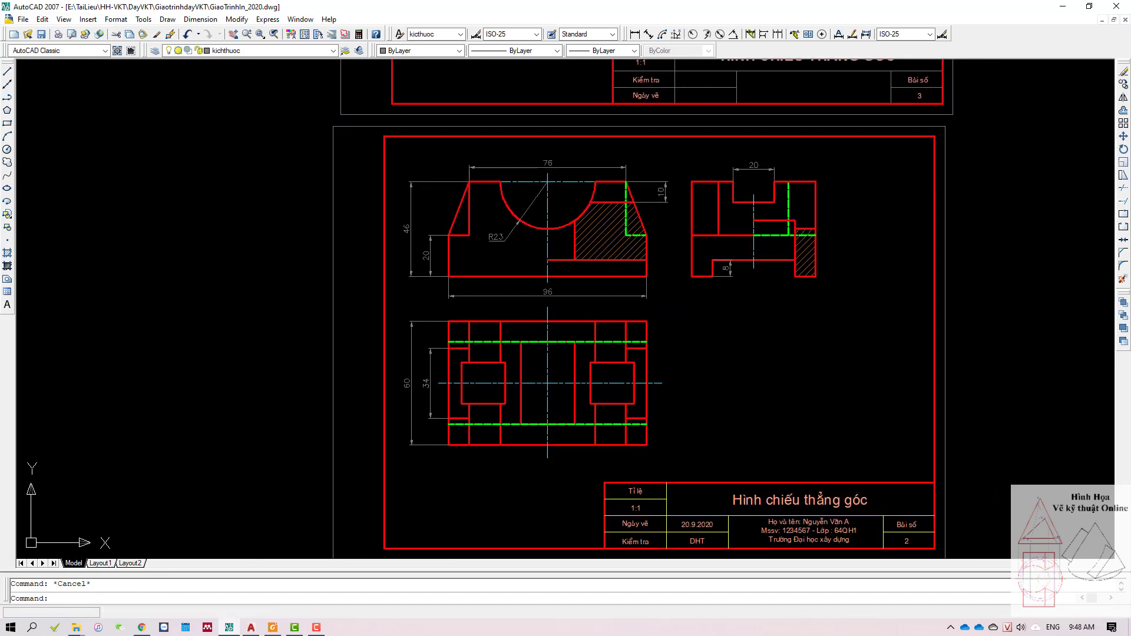
{"action": "scroll", "coordinate": [637, 263], "scroll_direction": "down", "scroll_amount": 2}
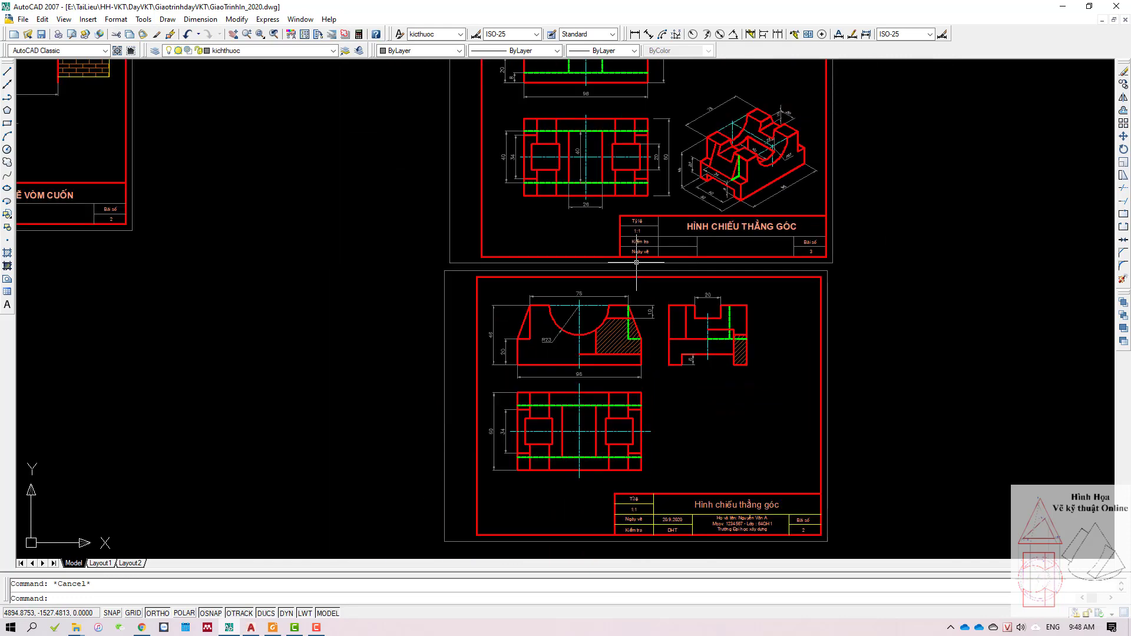
{"action": "scroll", "coordinate": [625, 224], "scroll_direction": "up", "scroll_amount": 2}
{"action": "scroll", "coordinate": [601, 143], "scroll_direction": "down", "scroll_amount": 2}
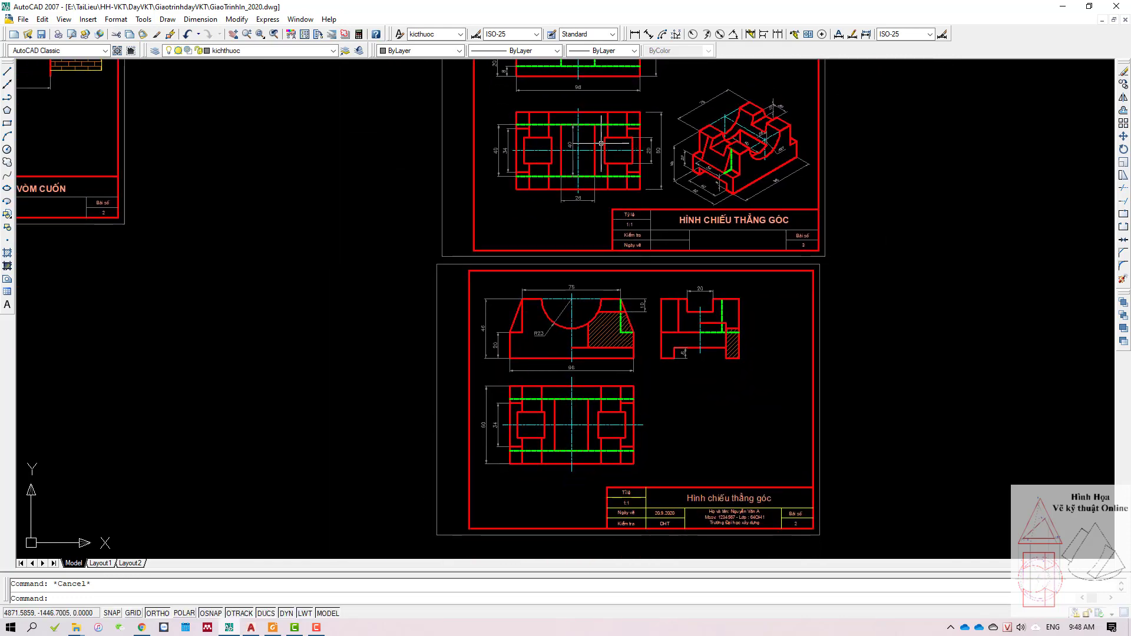
{"action": "scroll", "coordinate": [565, 392], "scroll_direction": "up", "scroll_amount": 1}
{"action": "left_click", "coordinate": [542, 396]}
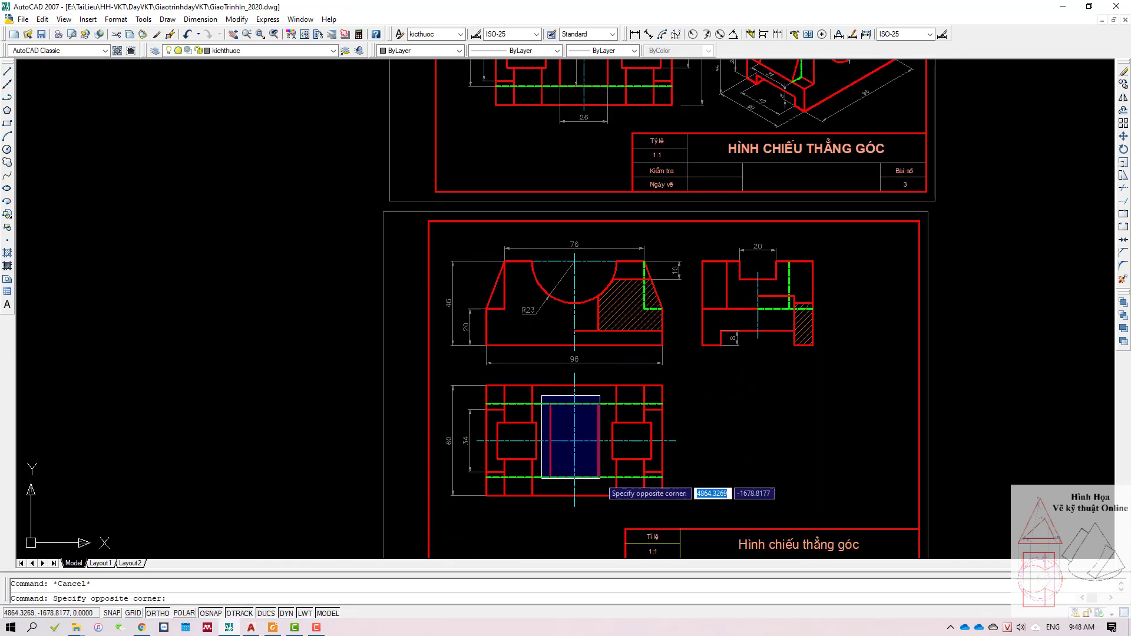
{"action": "left_click", "coordinate": [606, 490]}
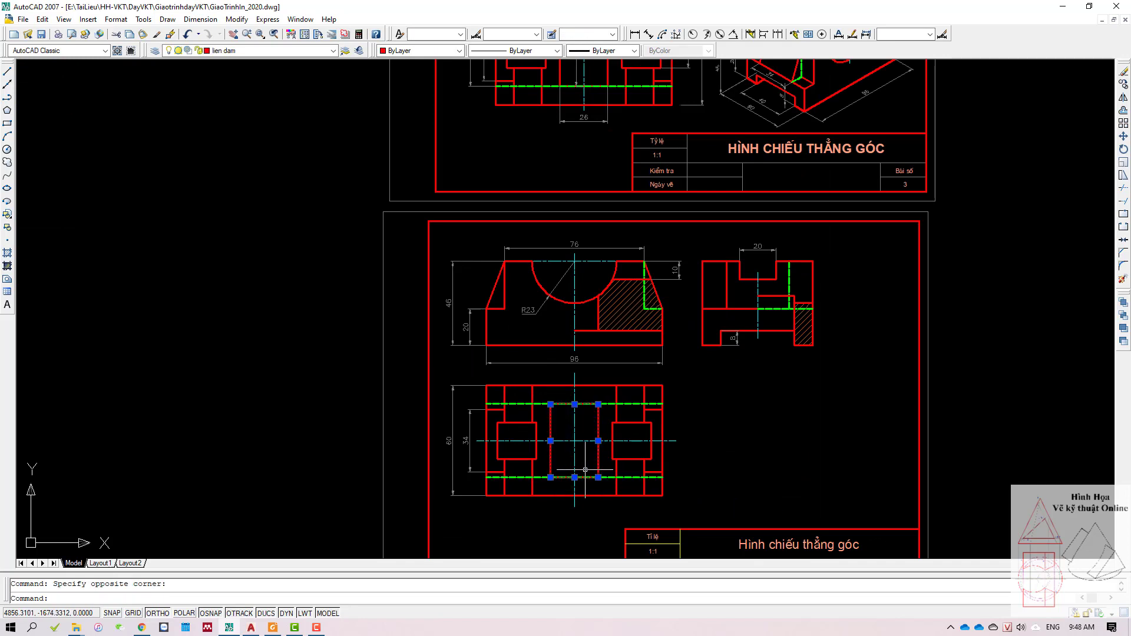
{"action": "key", "text": "Escape"}
{"action": "middle_click_drag", "start_coordinate": [568, 473], "coordinate": [550, 412]}
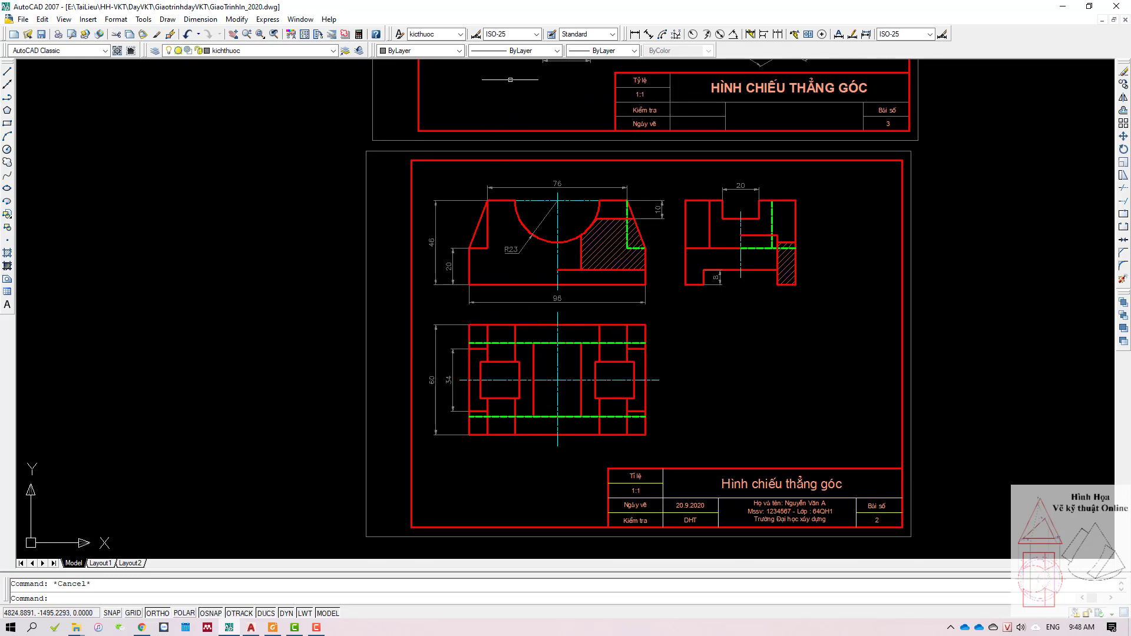
Step: Dimension the top view's central opening as 26 wide, placed below the view
{"action": "left_click", "coordinate": [634, 34]}
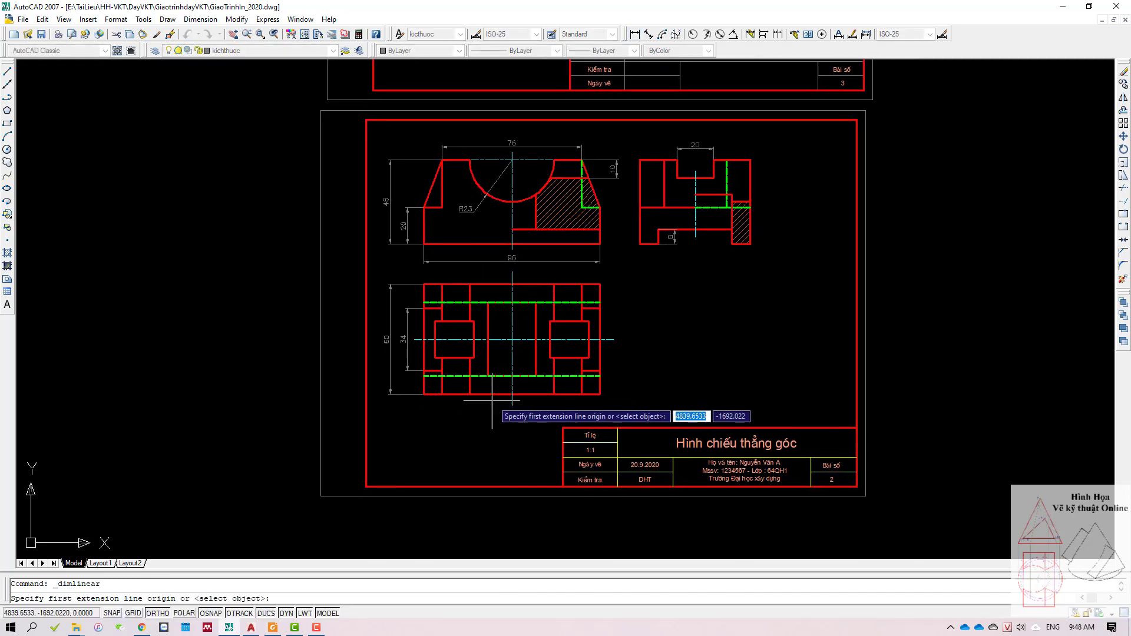
{"action": "scroll", "coordinate": [487, 393], "scroll_direction": "up", "scroll_amount": 2}
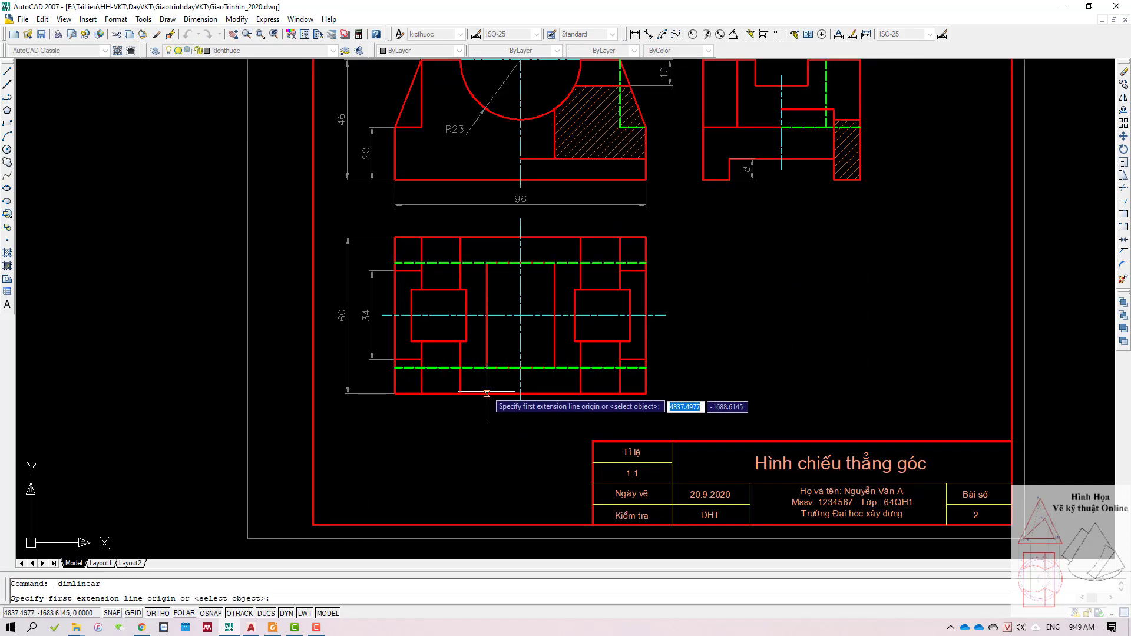
{"action": "left_click", "coordinate": [487, 368]}
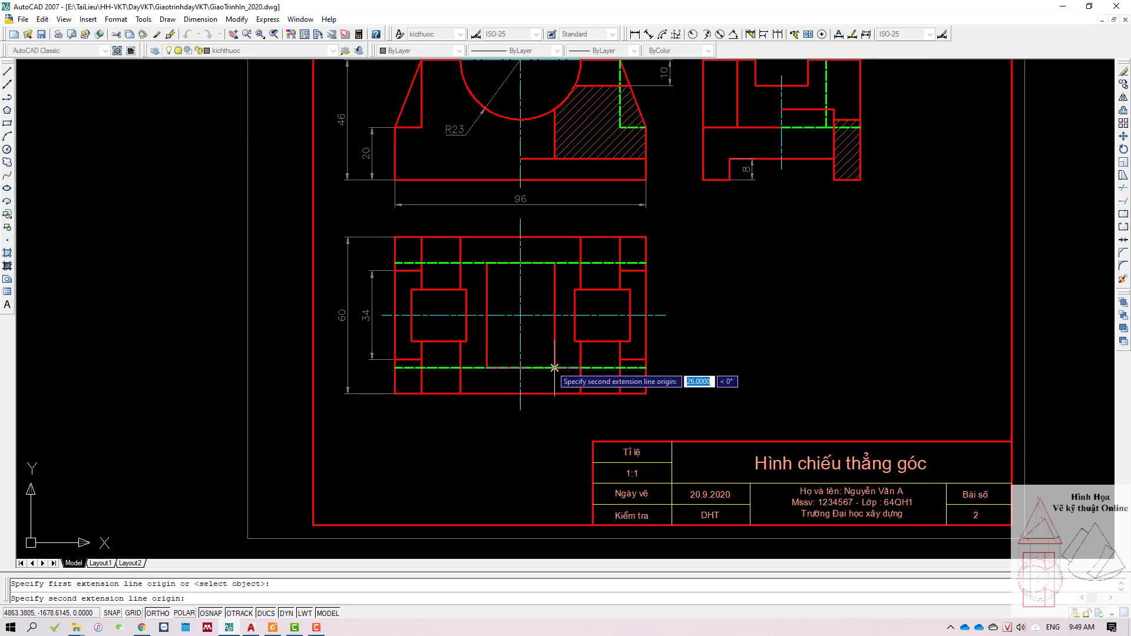
{"action": "left_click", "coordinate": [555, 367]}
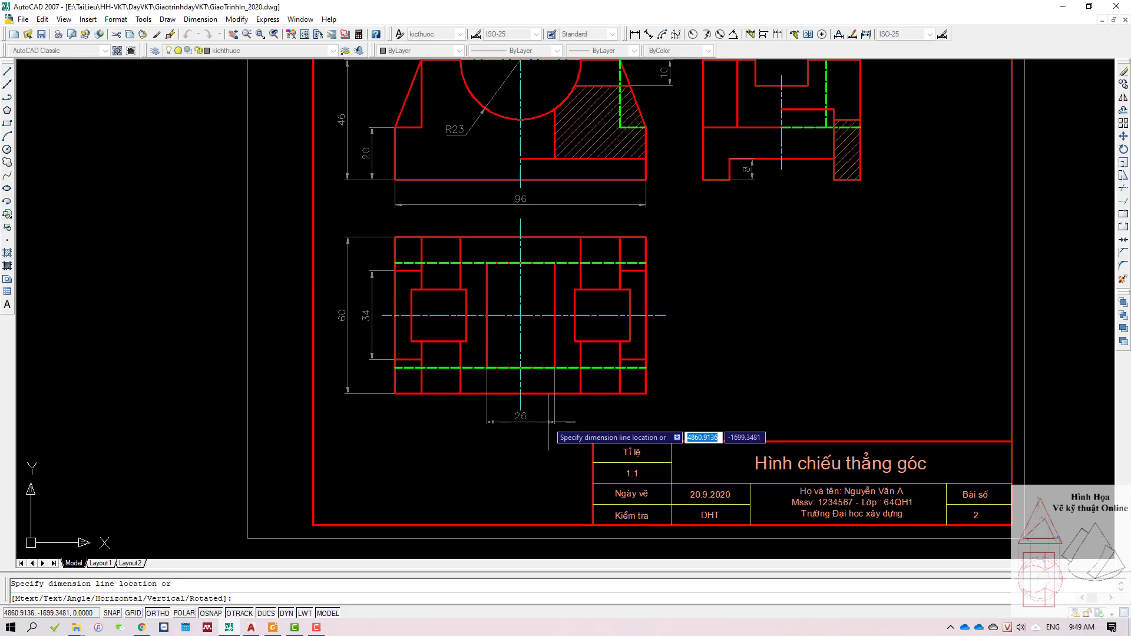
{"action": "left_click", "coordinate": [548, 422]}
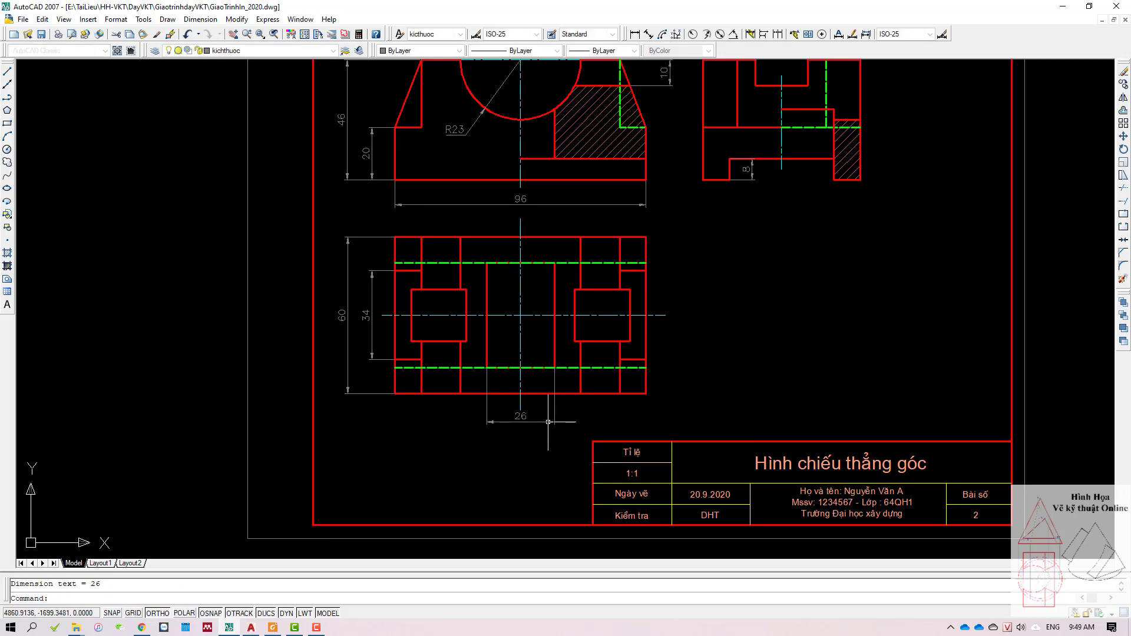
Step: Try vertical dimensions between the dashed lines beside the opening, then cancel
{"action": "key", "text": "Return"}
{"action": "left_click", "coordinate": [486, 367]}
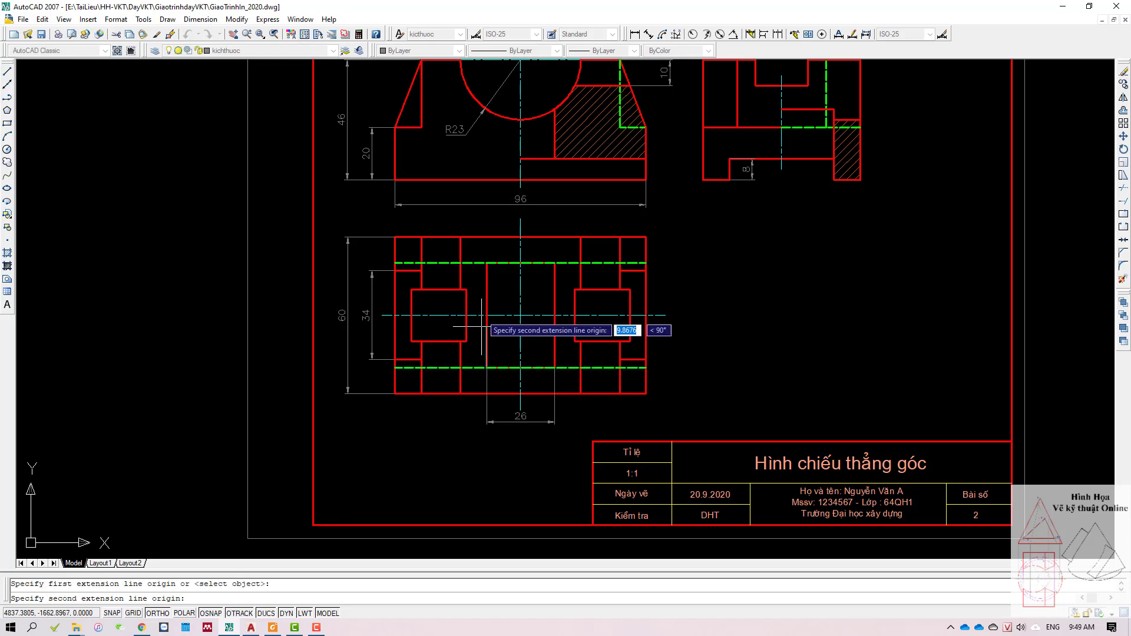
{"action": "left_click", "coordinate": [480, 263]}
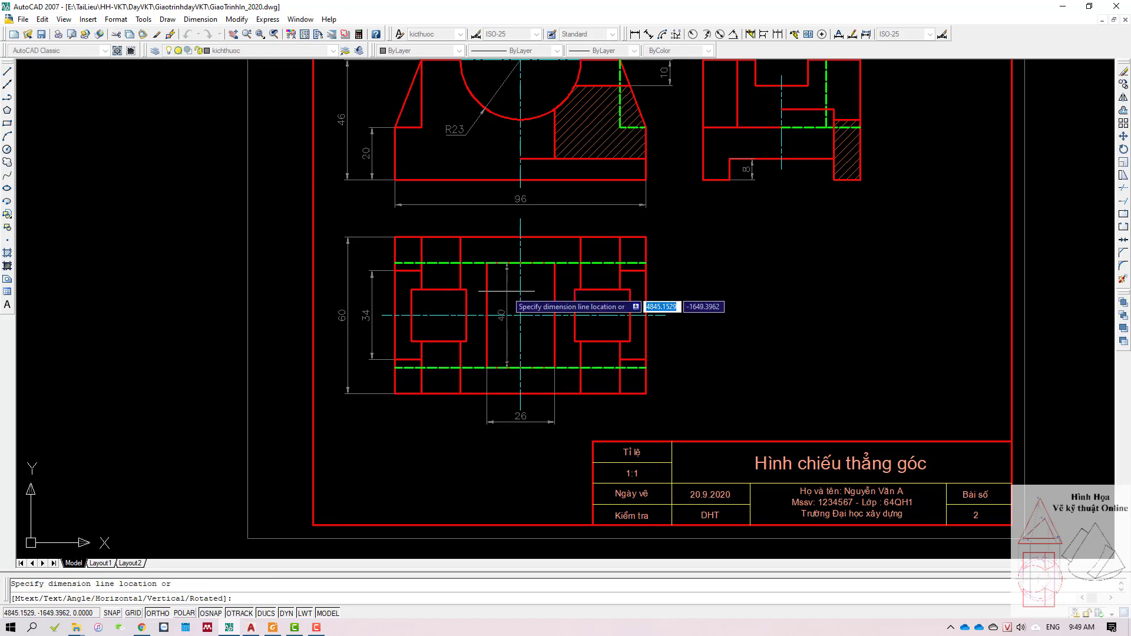
{"action": "key", "text": "Escape"}
{"action": "key", "text": "Return"}
{"action": "left_click", "coordinate": [555, 262]}
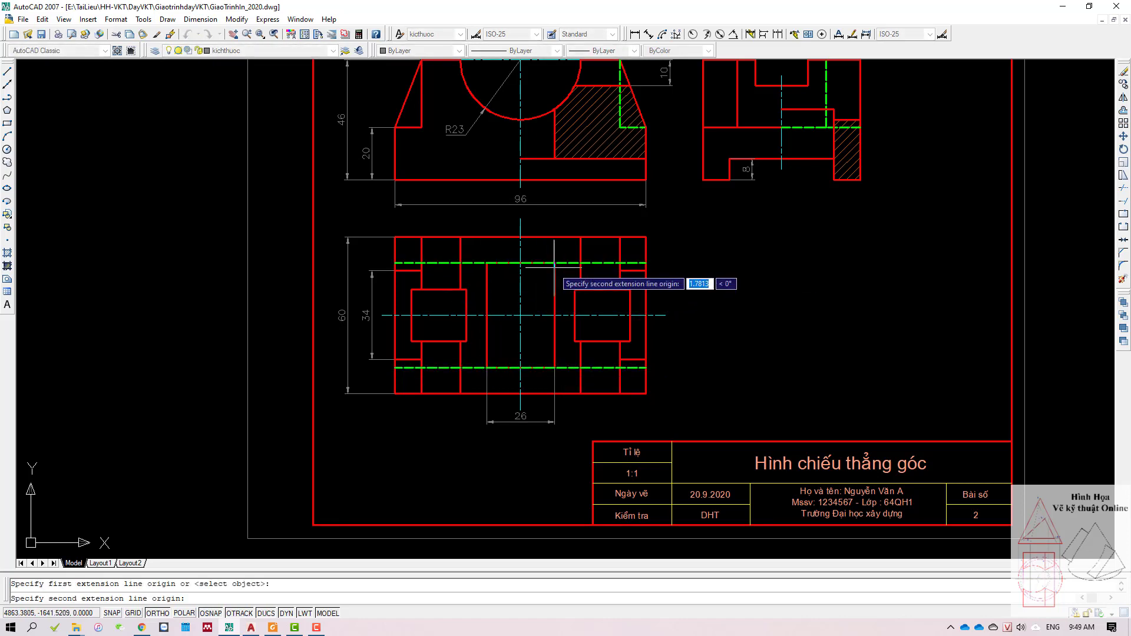
{"action": "left_click", "coordinate": [554, 367]}
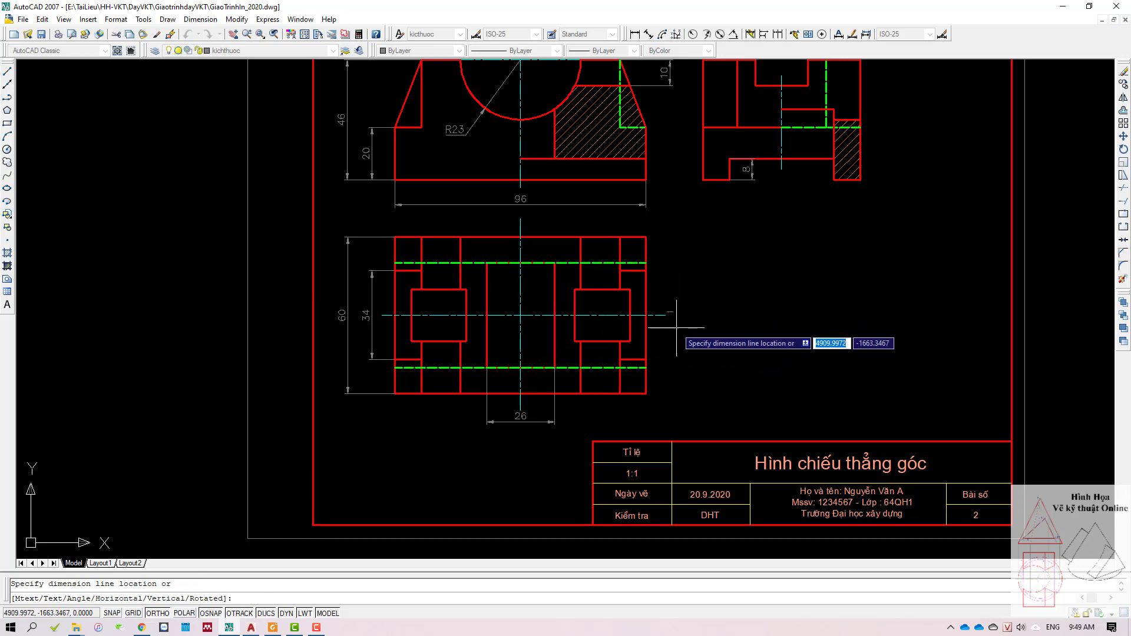
{"action": "key", "text": "Escape"}
Step: Erase the stray 41 dimension on the right of the top view
{"action": "scroll", "coordinate": [655, 317], "scroll_direction": "up", "scroll_amount": 2}
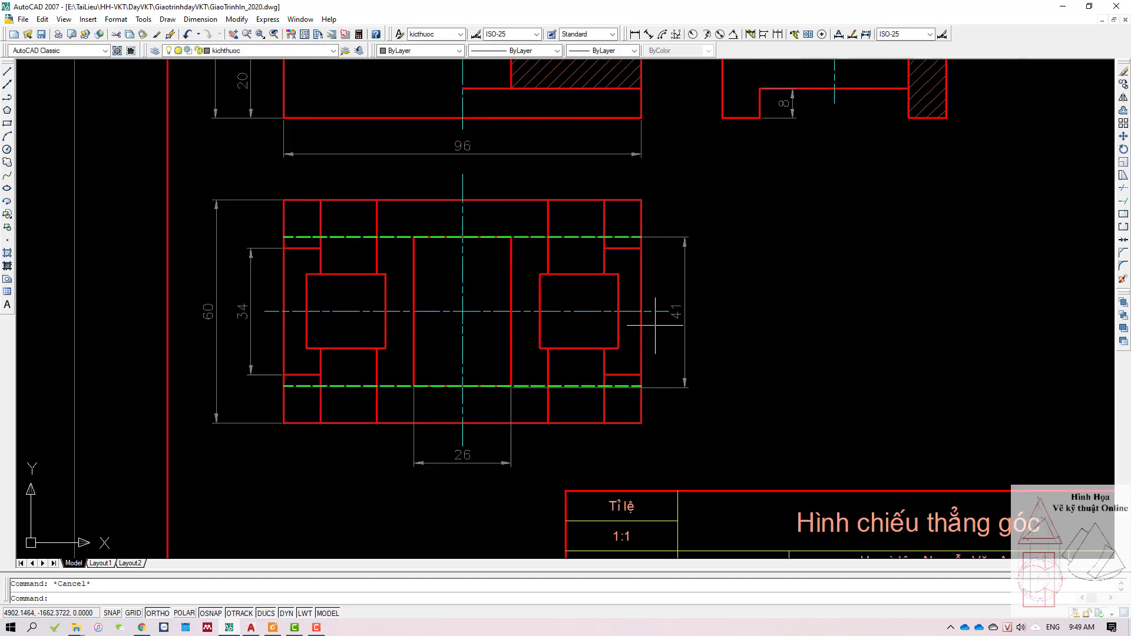
{"action": "scroll", "coordinate": [661, 314], "scroll_direction": "up", "scroll_amount": 3}
{"action": "left_click_drag", "start_coordinate": [667, 298], "coordinate": [650, 330]}
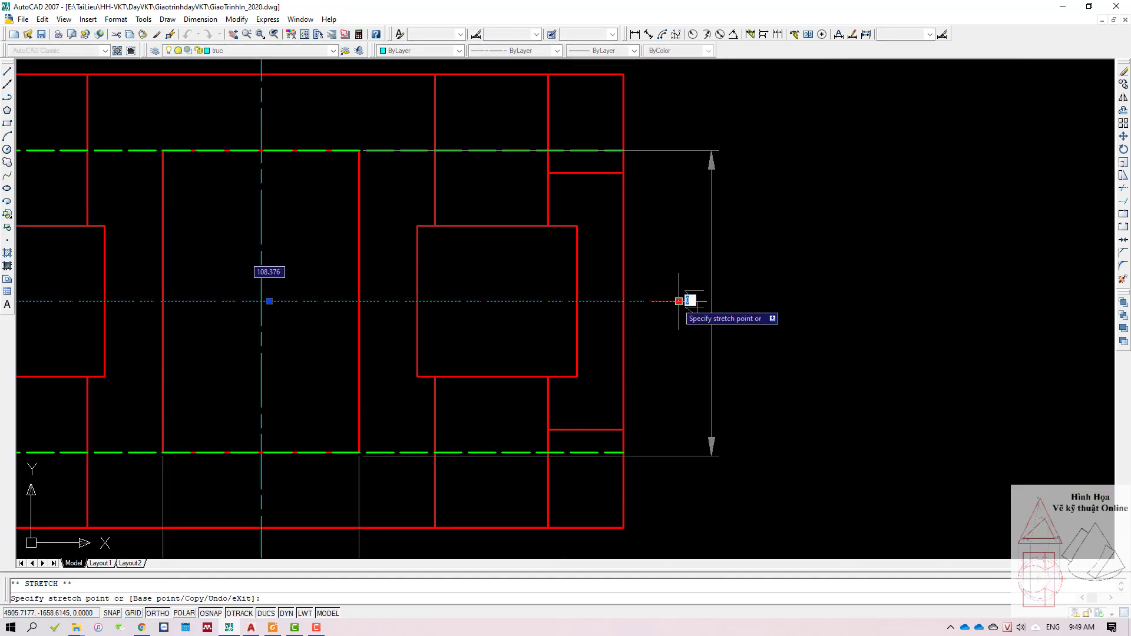
{"action": "key", "text": "Escape"}
{"action": "scroll", "coordinate": [677, 330], "scroll_direction": "down", "scroll_amount": 7}
{"action": "scroll", "coordinate": [679, 359], "scroll_direction": "down", "scroll_amount": 2}
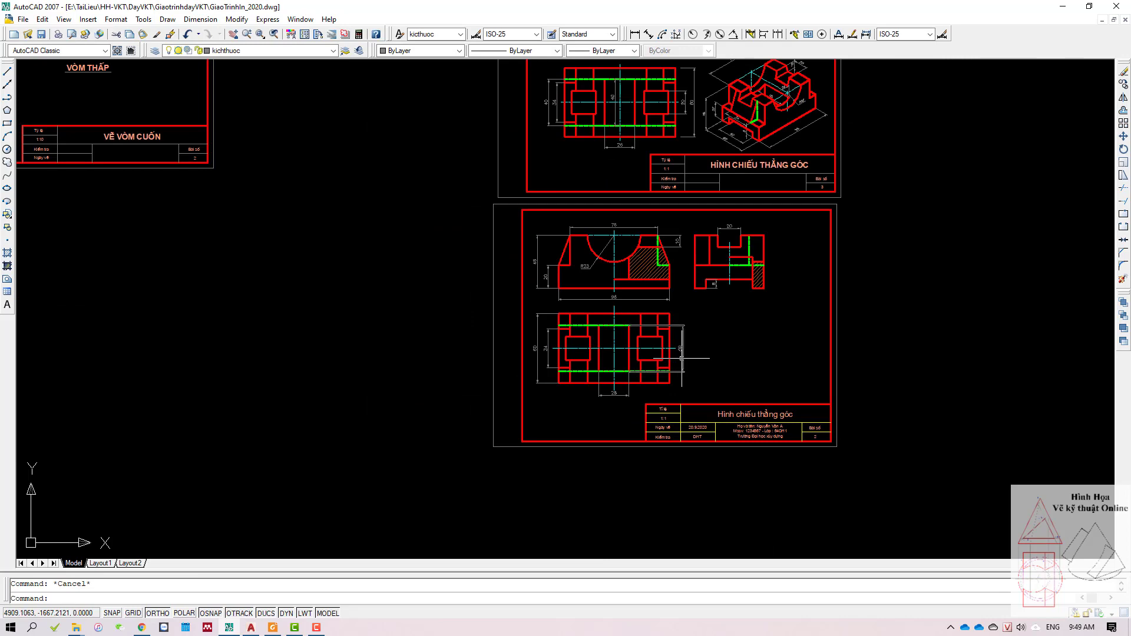
{"action": "middle_click_drag", "start_coordinate": [664, 202], "coordinate": [653, 252]}
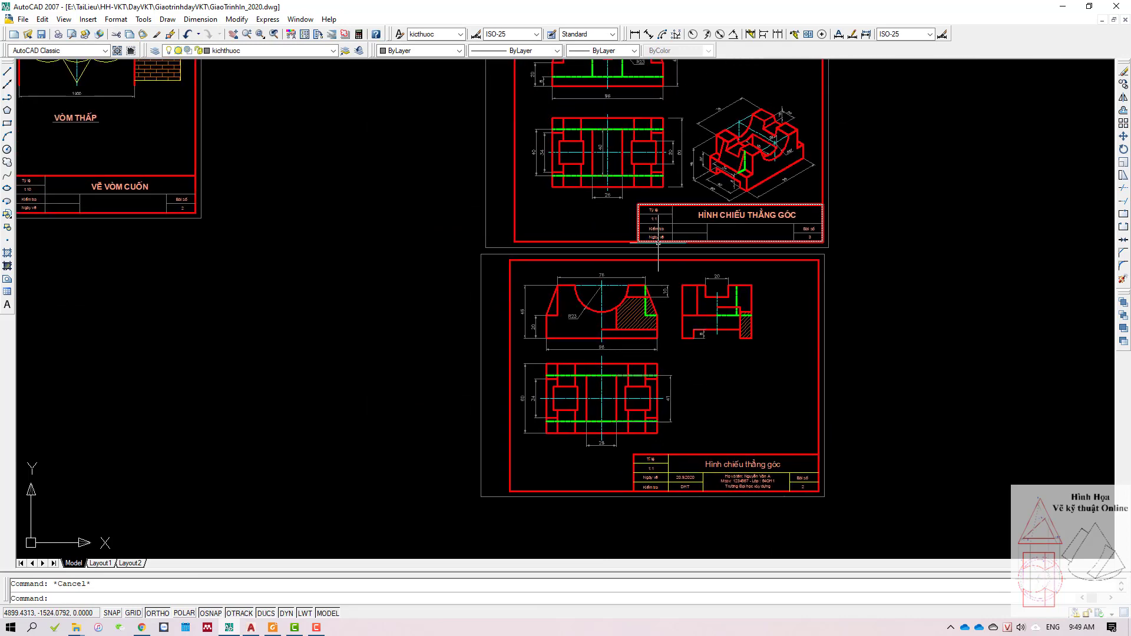
{"action": "scroll", "coordinate": [666, 354], "scroll_direction": "up", "scroll_amount": 4}
{"action": "scroll", "coordinate": [659, 452], "scroll_direction": "up", "scroll_amount": 3}
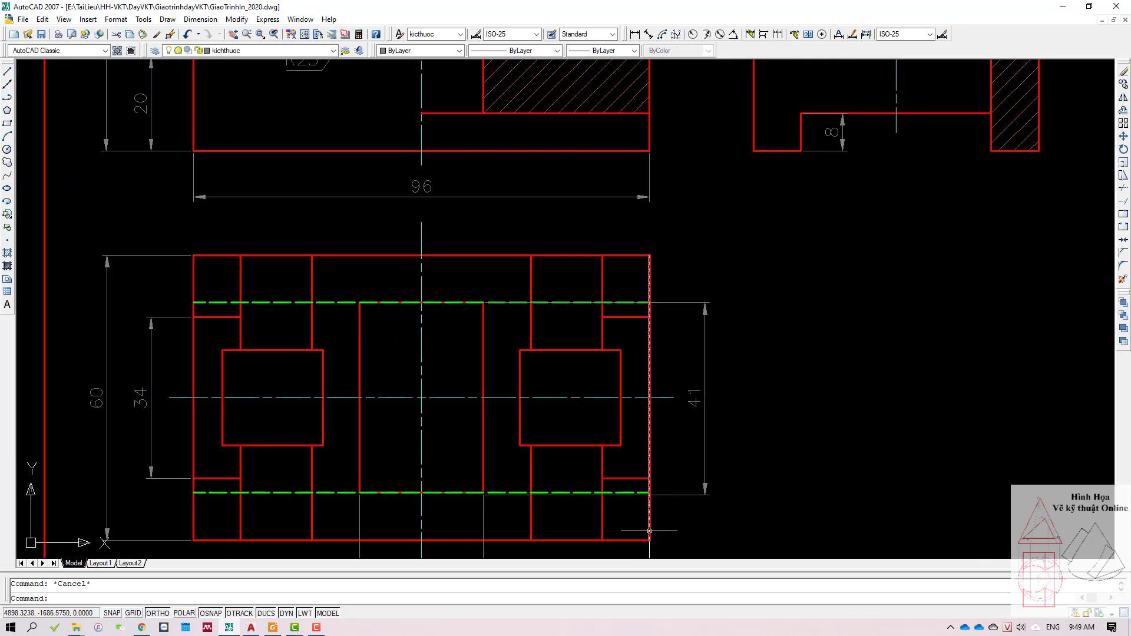
{"action": "scroll", "coordinate": [649, 531], "scroll_direction": "up", "scroll_amount": 2}
{"action": "left_click_drag", "start_coordinate": [722, 516], "coordinate": [575, 339]}
{"action": "scroll", "coordinate": [695, 454], "scroll_direction": "down", "scroll_amount": 2}
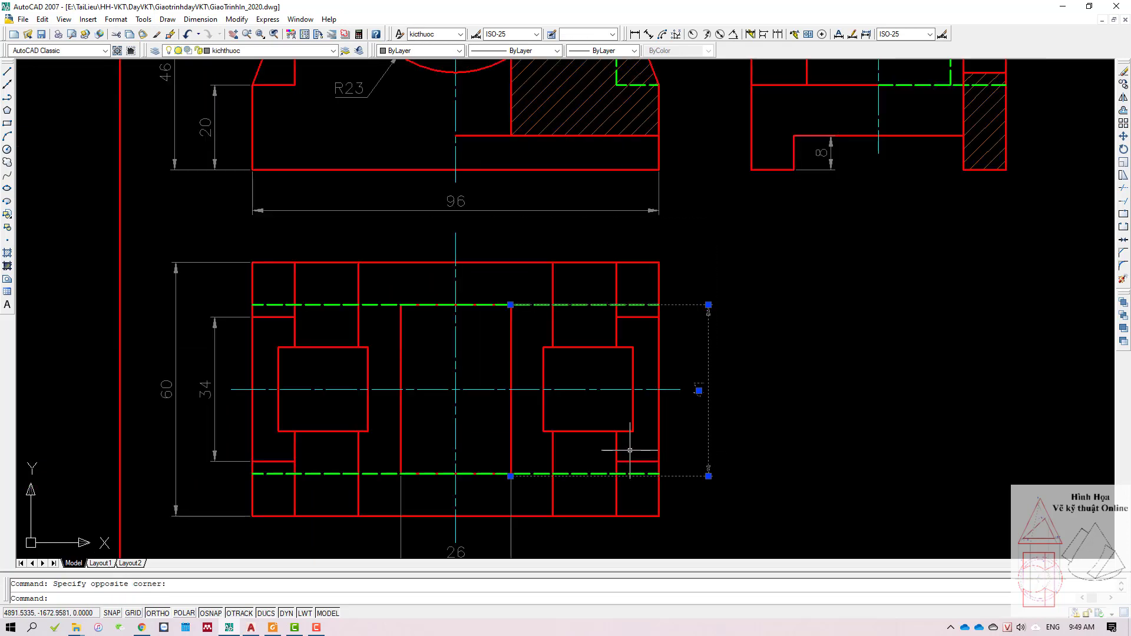
{"action": "key", "text": "Delete"}
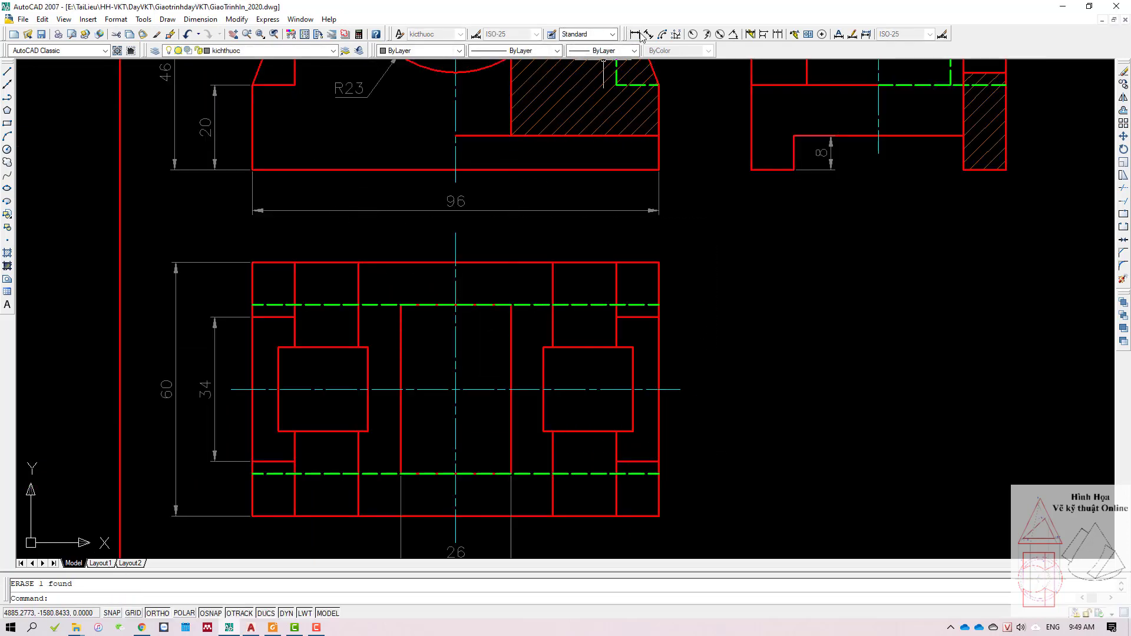
Step: Add a vertical 40 dimension between the dashed hidden lines, right of the top view
{"action": "left_click", "coordinate": [635, 34]}
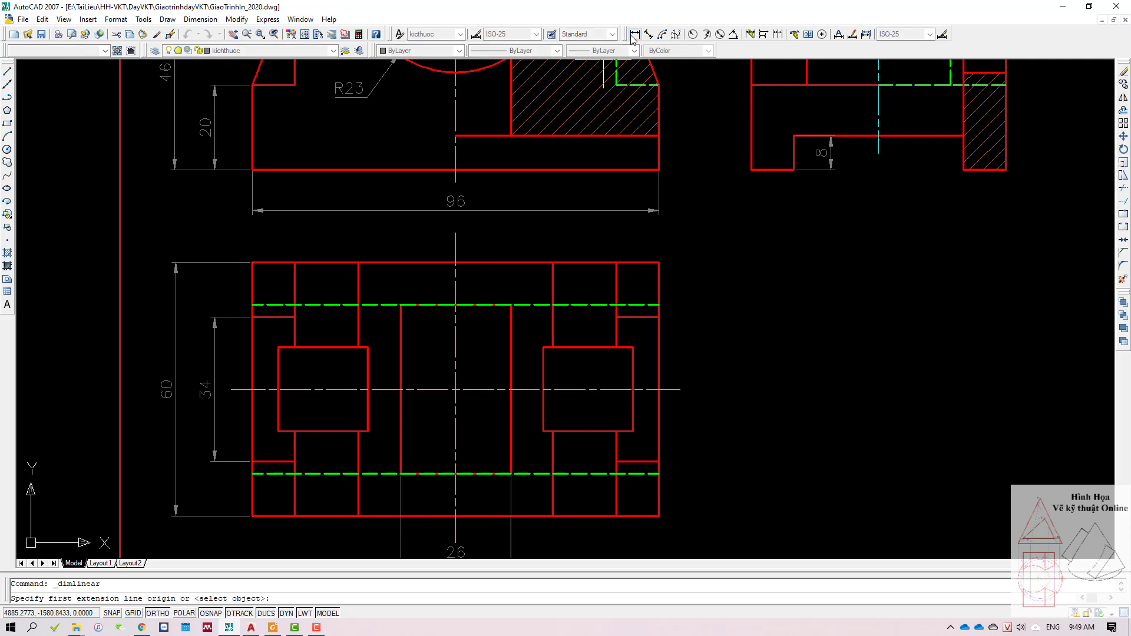
{"action": "left_click", "coordinate": [510, 305]}
{"action": "left_click", "coordinate": [510, 473]}
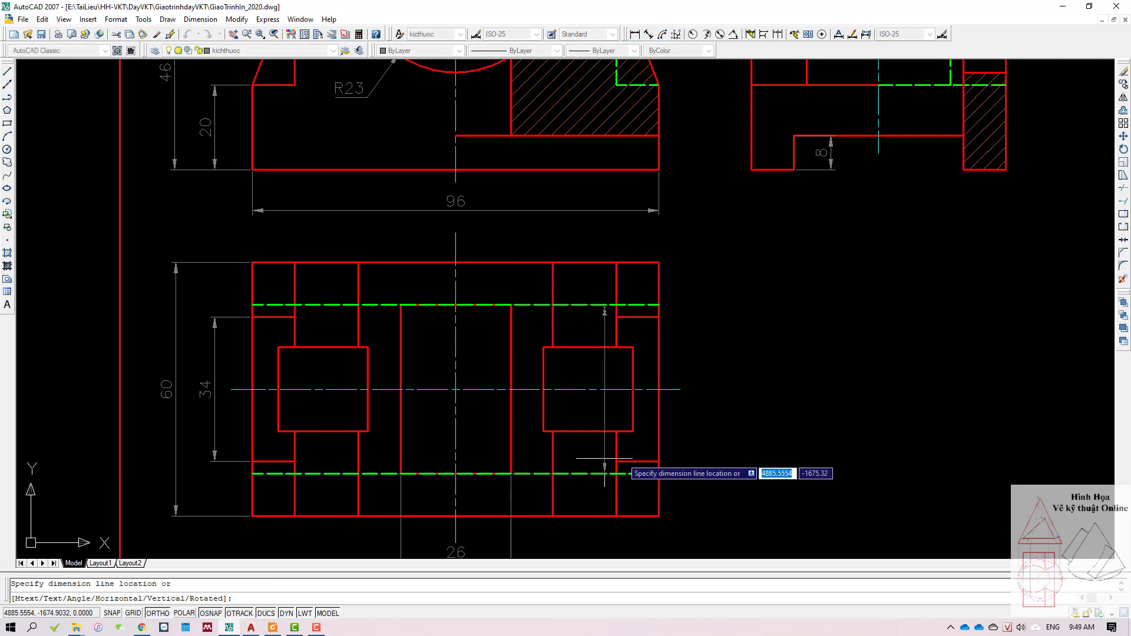
{"action": "left_click", "coordinate": [703, 416]}
{"action": "scroll", "coordinate": [703, 416], "scroll_direction": "down", "scroll_amount": 3}
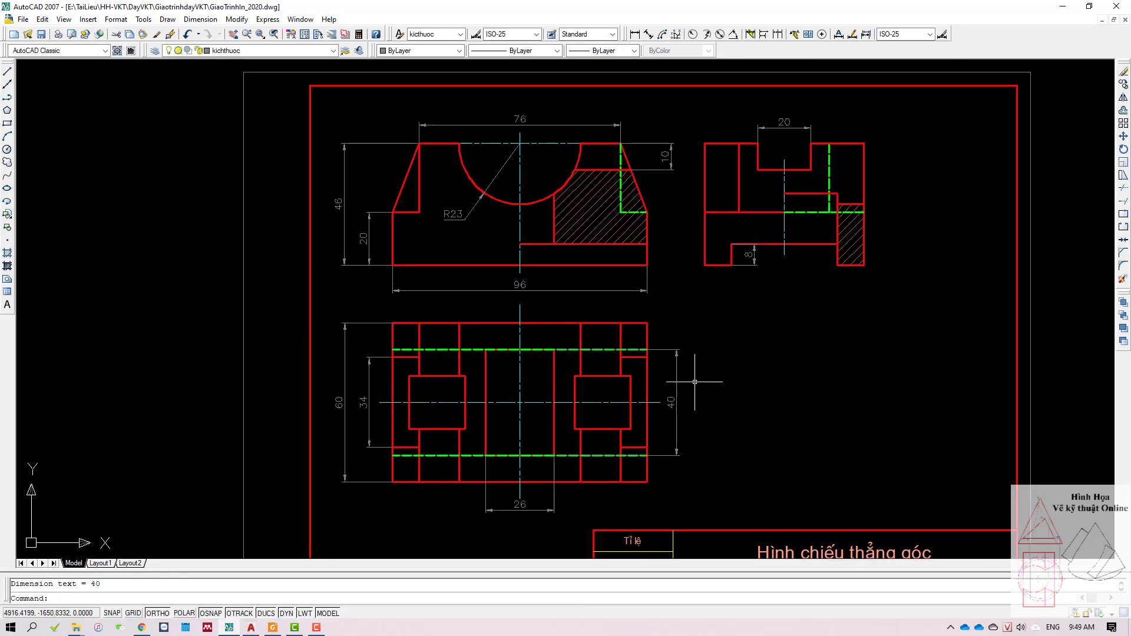
{"action": "scroll", "coordinate": [648, 362], "scroll_direction": "down", "scroll_amount": 2}
{"action": "middle_click_drag", "start_coordinate": [645, 359], "coordinate": [663, 453]}
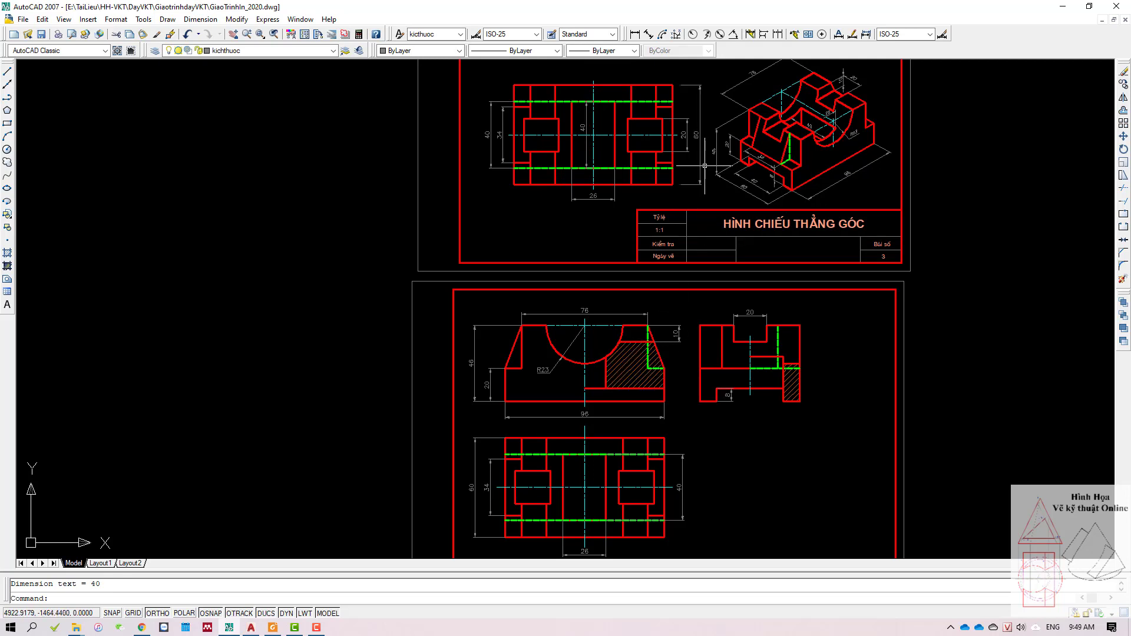
Step: Review the 20, 96, 60 and 46 dimensions against the reference sheet
{"action": "left_click", "coordinate": [746, 316]}
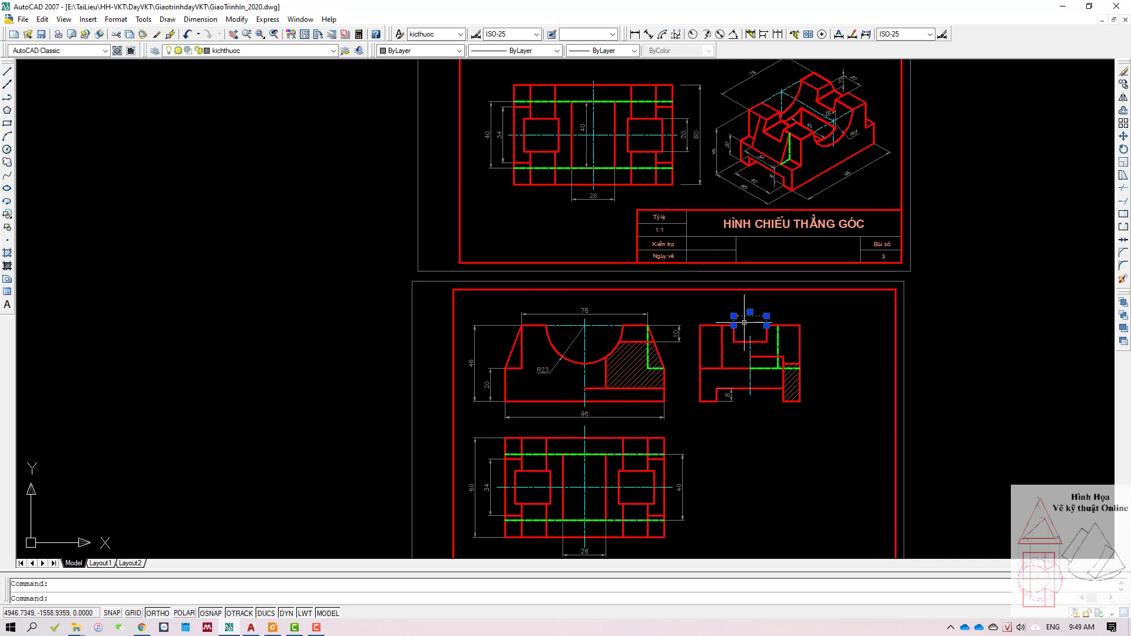
{"action": "key", "text": "Escape"}
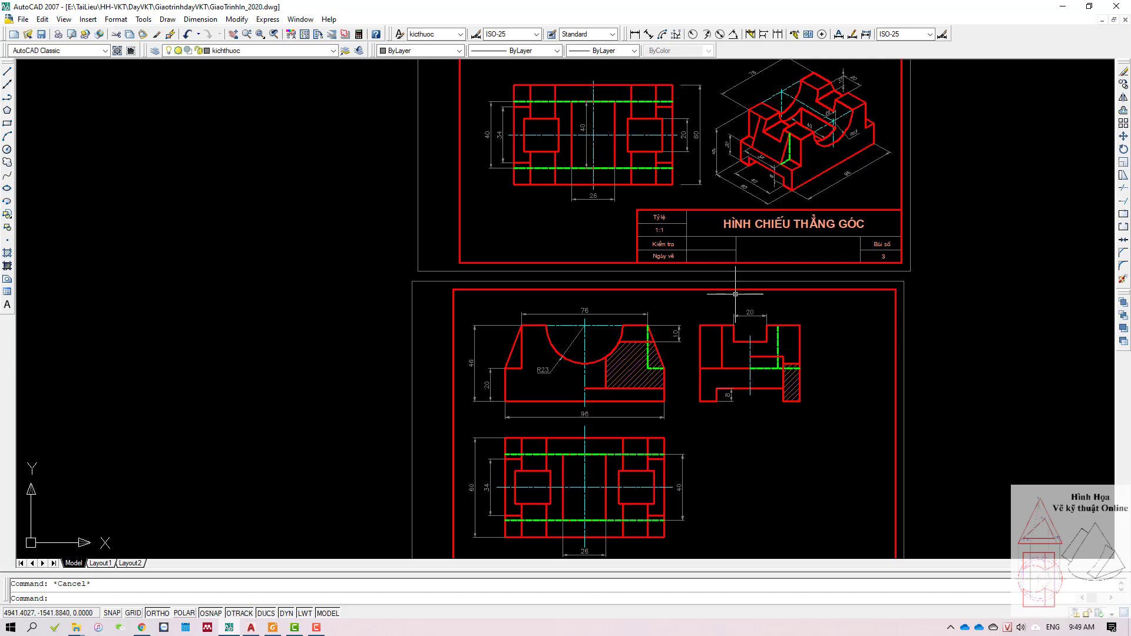
{"action": "scroll", "coordinate": [735, 293], "scroll_direction": "down", "scroll_amount": 3}
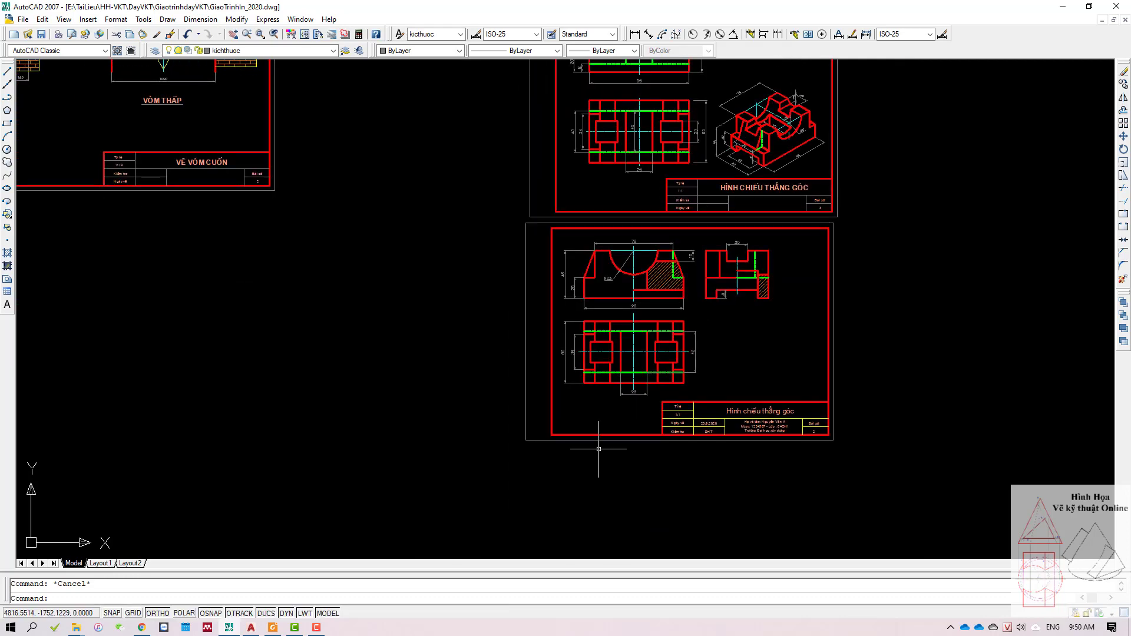
{"action": "scroll", "coordinate": [596, 449], "scroll_direction": "up", "scroll_amount": 2}
{"action": "left_click", "coordinate": [627, 311]}
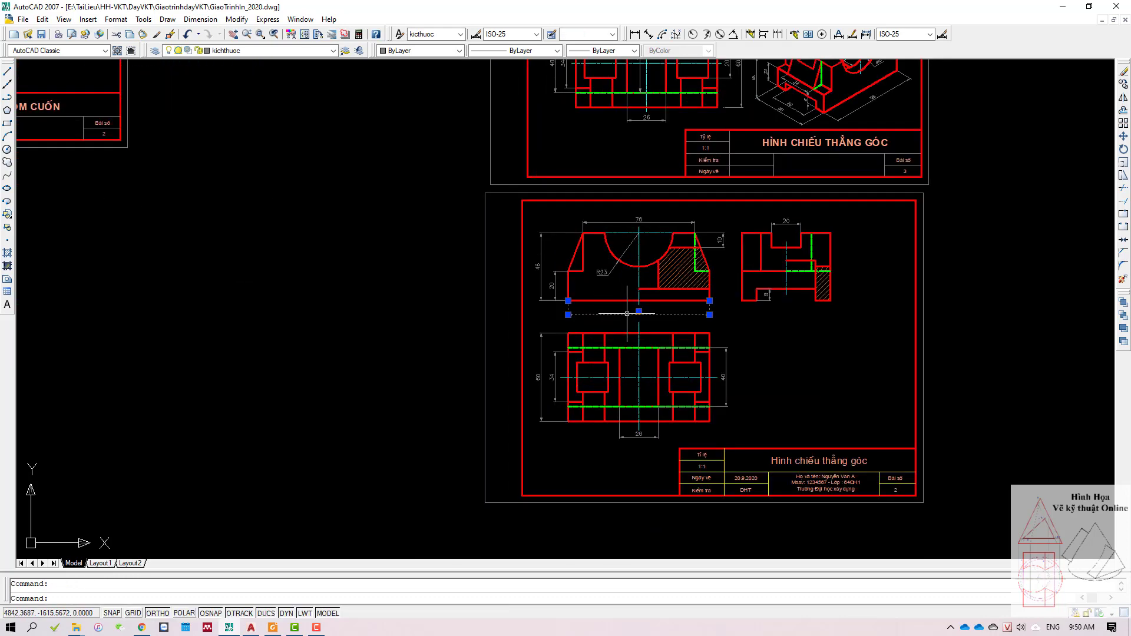
{"action": "left_click", "coordinate": [540, 357]}
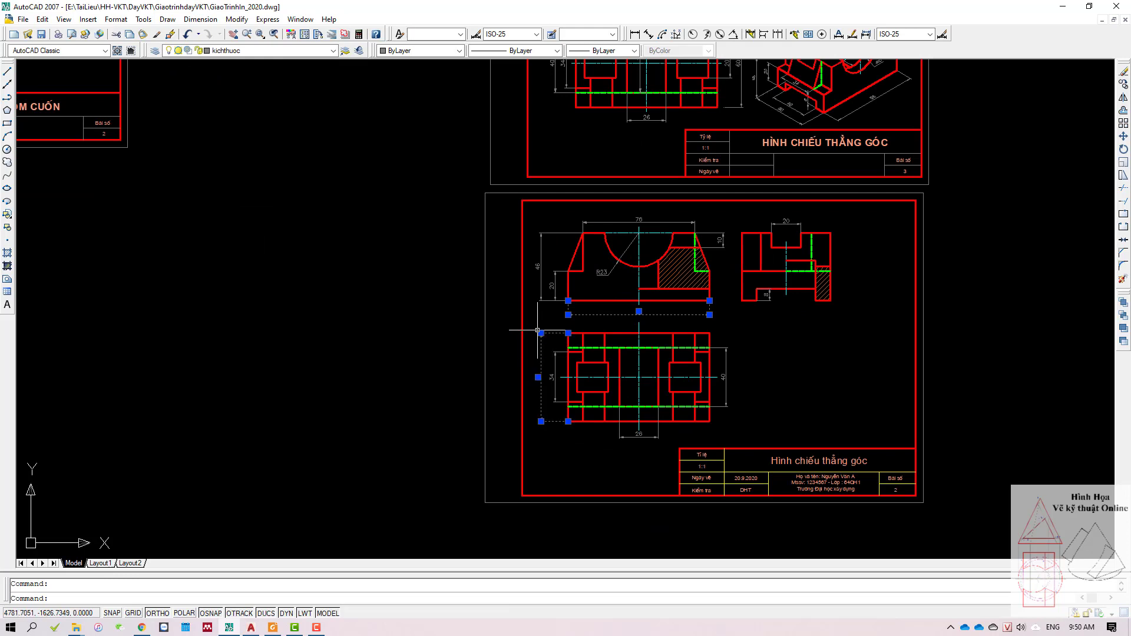
{"action": "left_click", "coordinate": [545, 259]}
{"action": "left_click", "coordinate": [537, 247]}
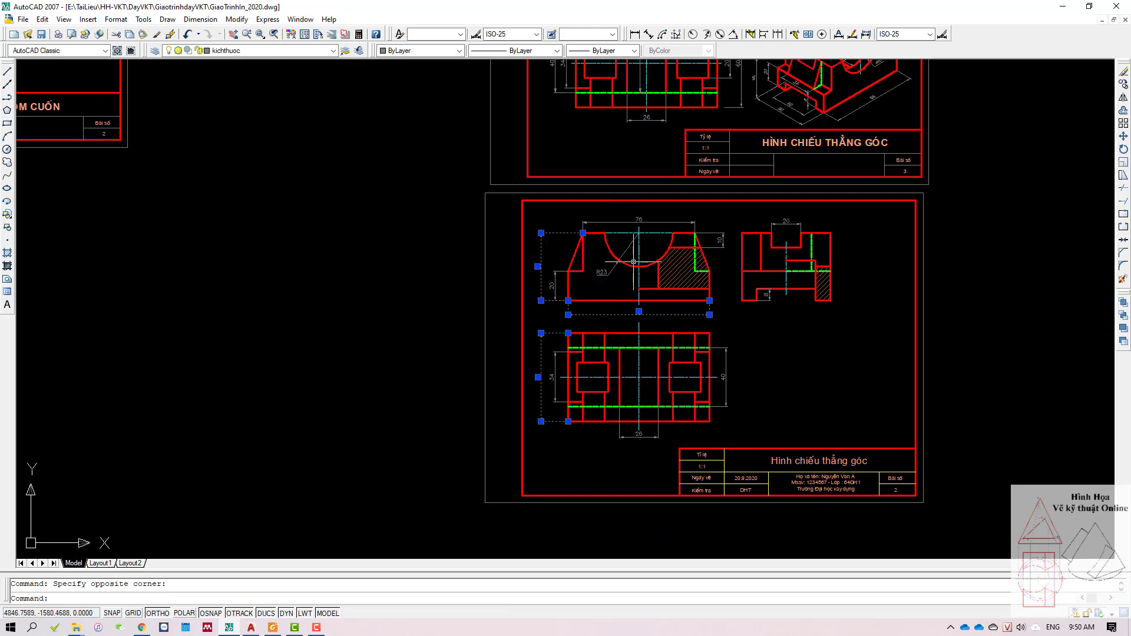
{"action": "key", "text": "Escape"}
{"action": "middle_click_drag", "start_coordinate": [633, 262], "coordinate": [570, 284]}
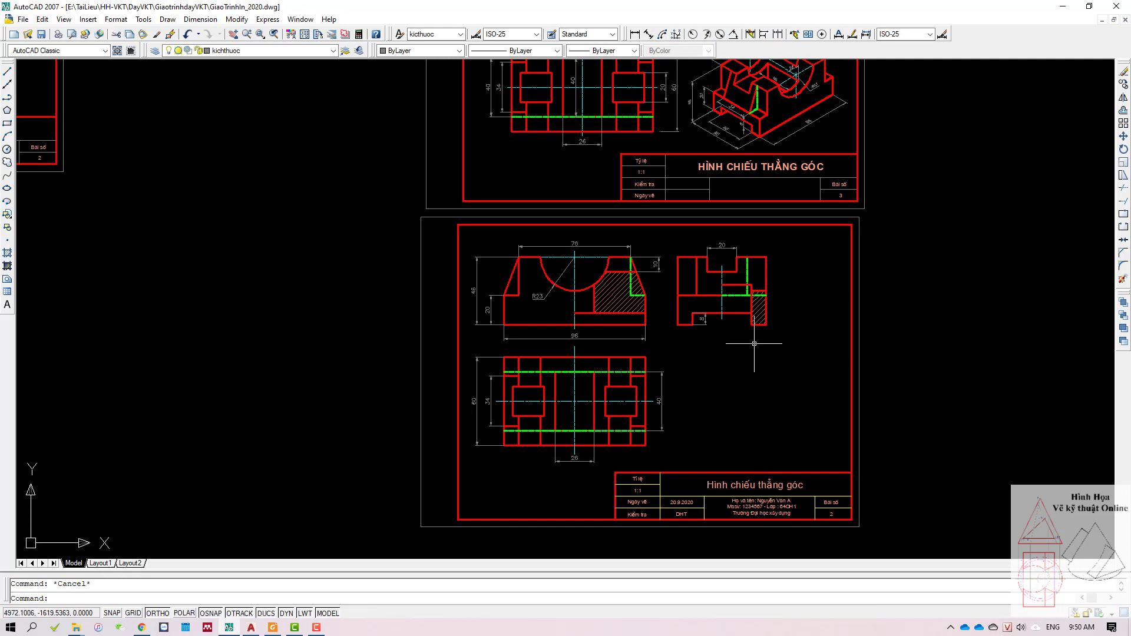
Step: Dimension the side view's bottom-left step as 10
{"action": "scroll", "coordinate": [754, 343], "scroll_direction": "up", "scroll_amount": 2}
{"action": "scroll", "coordinate": [729, 321], "scroll_direction": "up", "scroll_amount": 2}
{"action": "scroll", "coordinate": [631, 373], "scroll_direction": "up", "scroll_amount": 1}
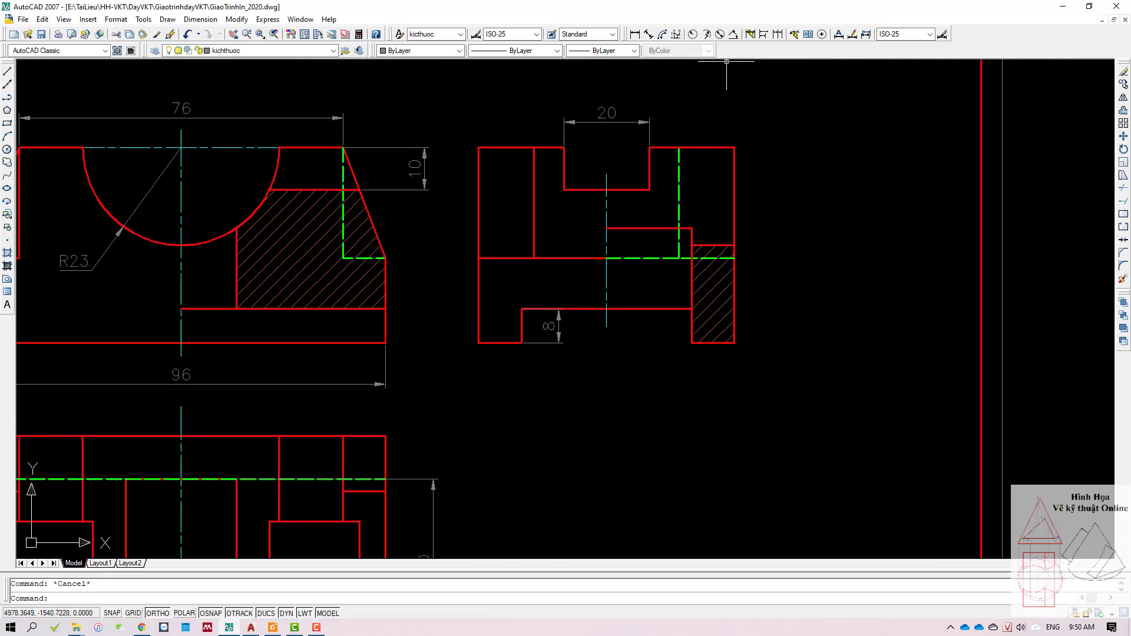
{"action": "left_click", "coordinate": [635, 37]}
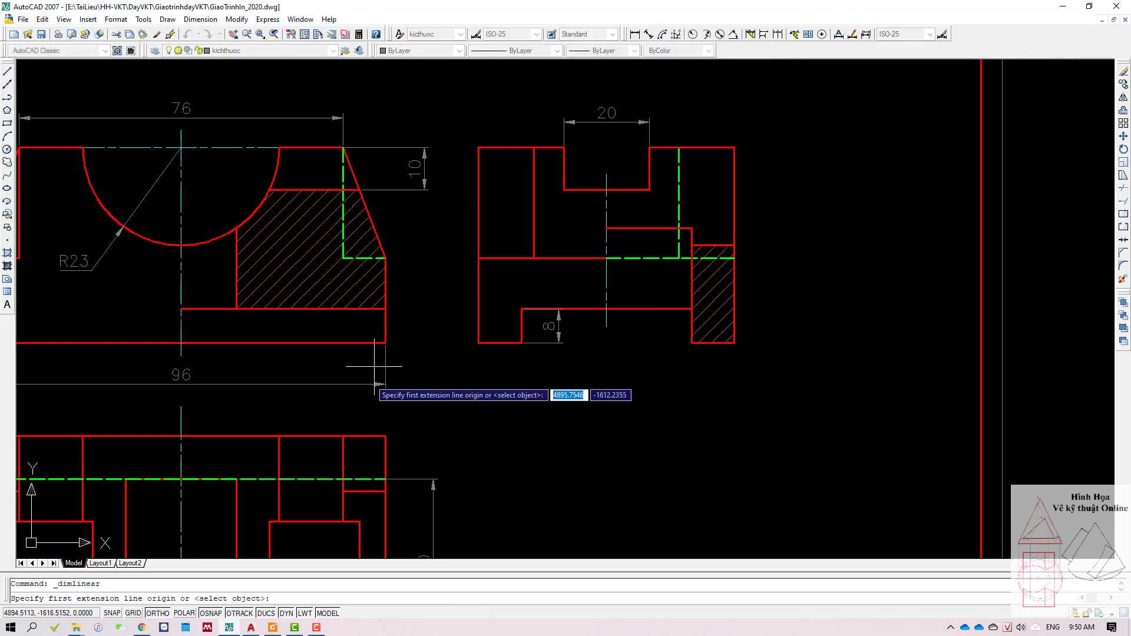
{"action": "left_click", "coordinate": [479, 342]}
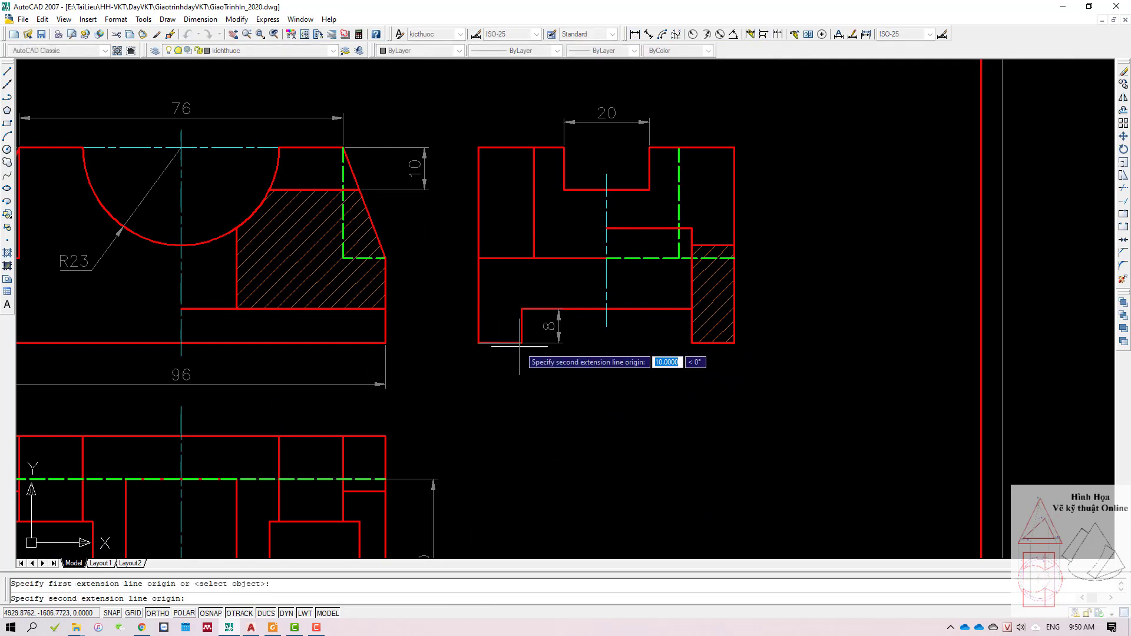
{"action": "left_click", "coordinate": [522, 343]}
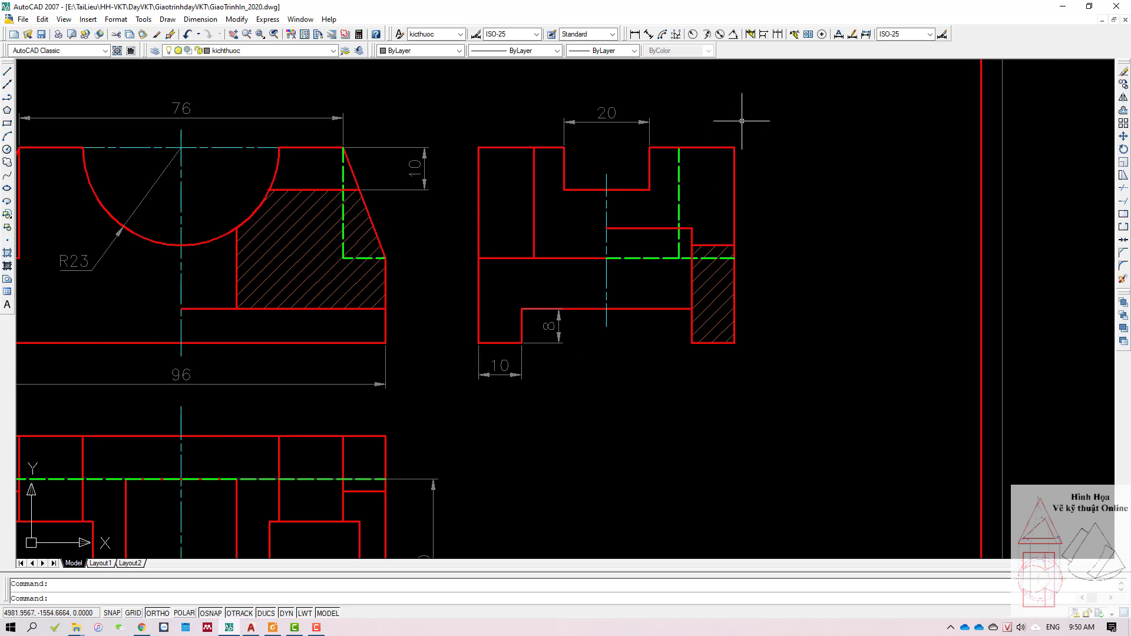
Step: Add baseline dimensions 30, 50 and 60 from the 10, then open the Dimension Style Manager
{"action": "left_click", "coordinate": [762, 35]}
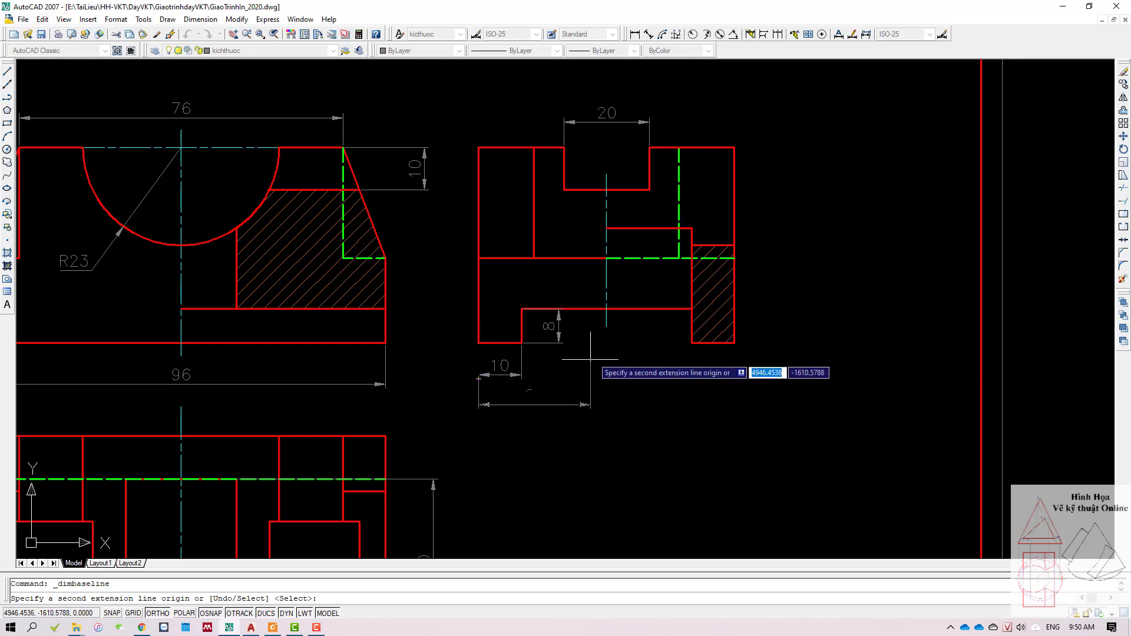
{"action": "left_click", "coordinate": [606, 328]}
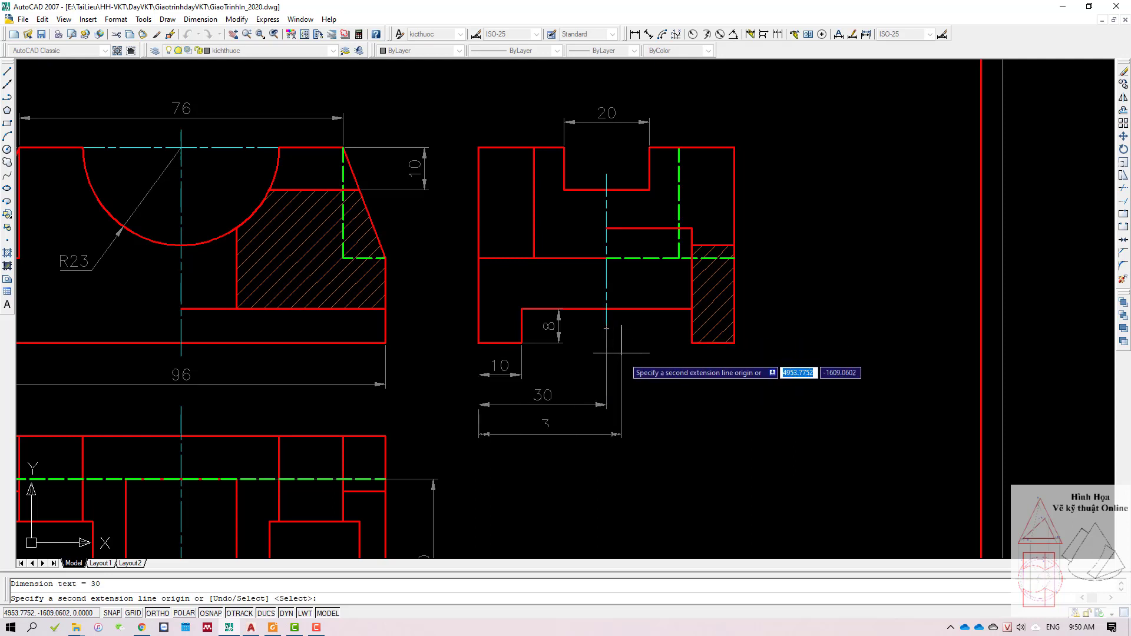
{"action": "left_click", "coordinate": [692, 343]}
{"action": "left_click", "coordinate": [734, 343]}
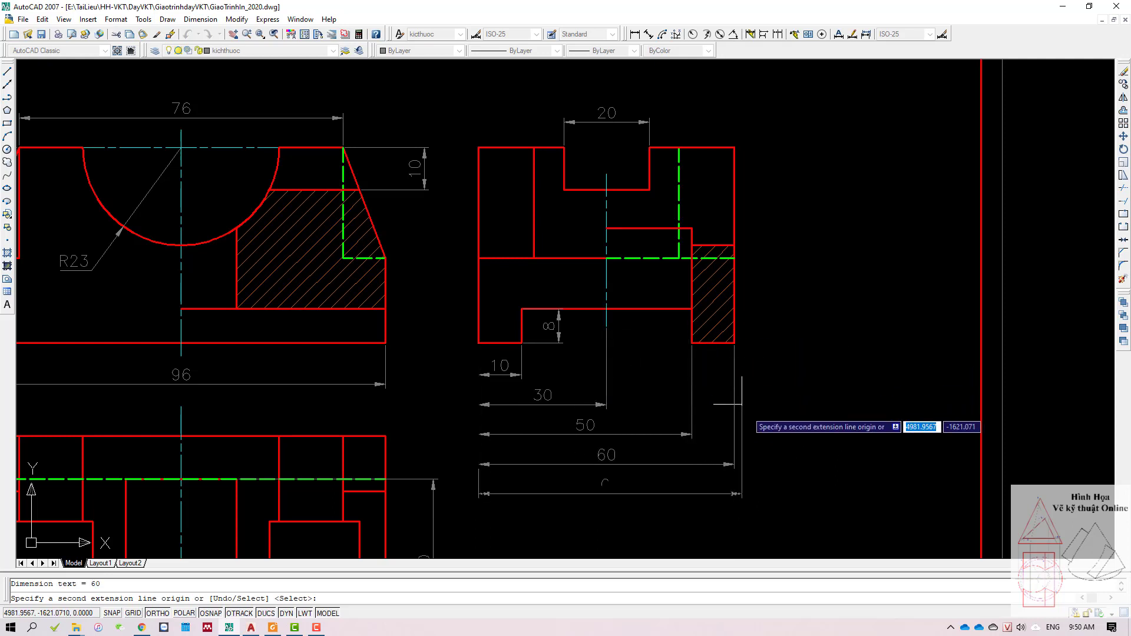
{"action": "key", "text": "Return"}
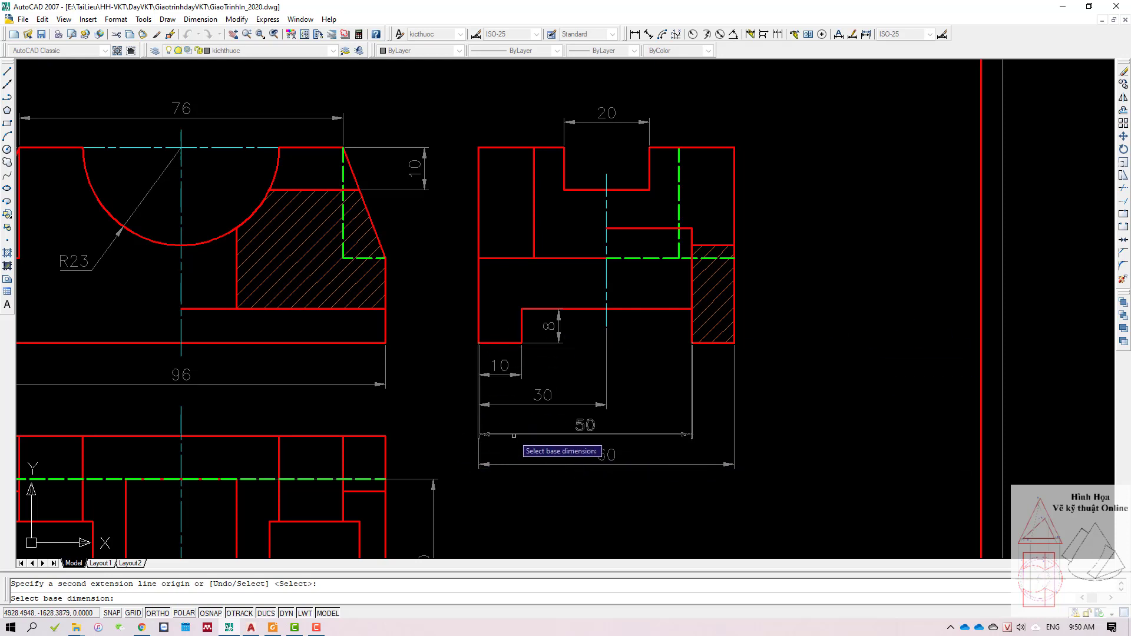
{"action": "middle_click_drag", "start_coordinate": [514, 435], "coordinate": [516, 403]}
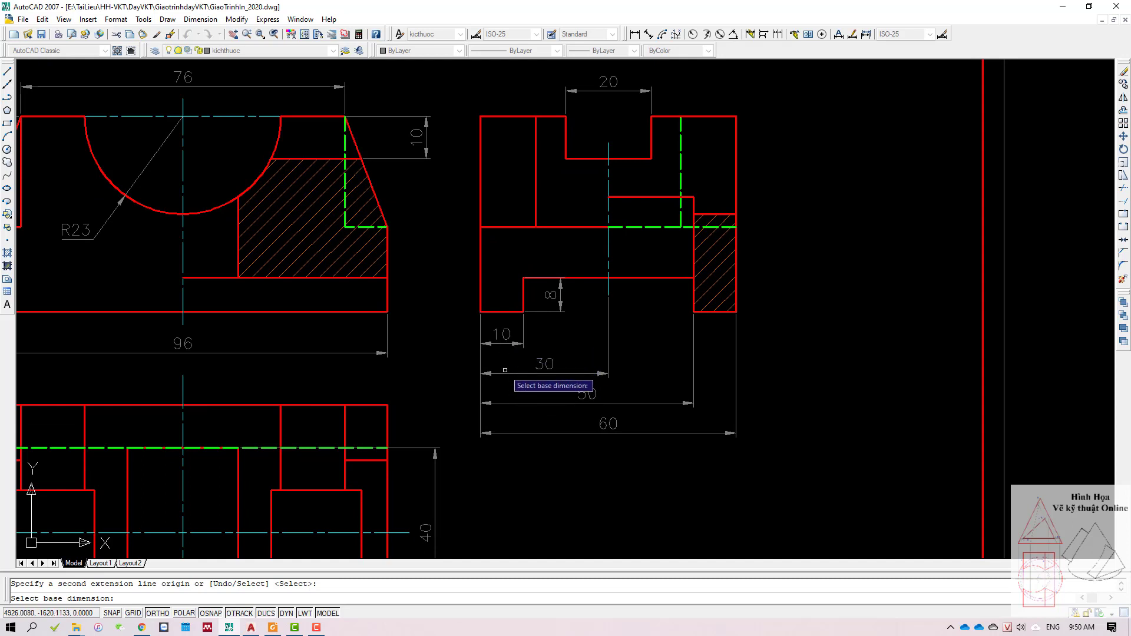
{"action": "key", "text": "Return"}
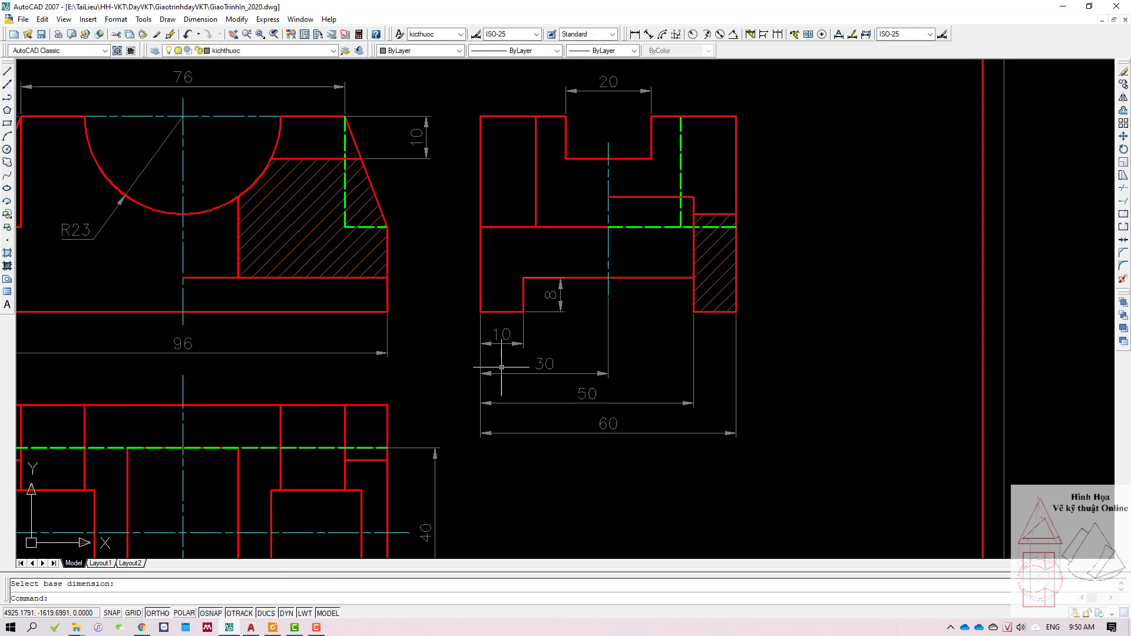
{"action": "type", "text": "d"}
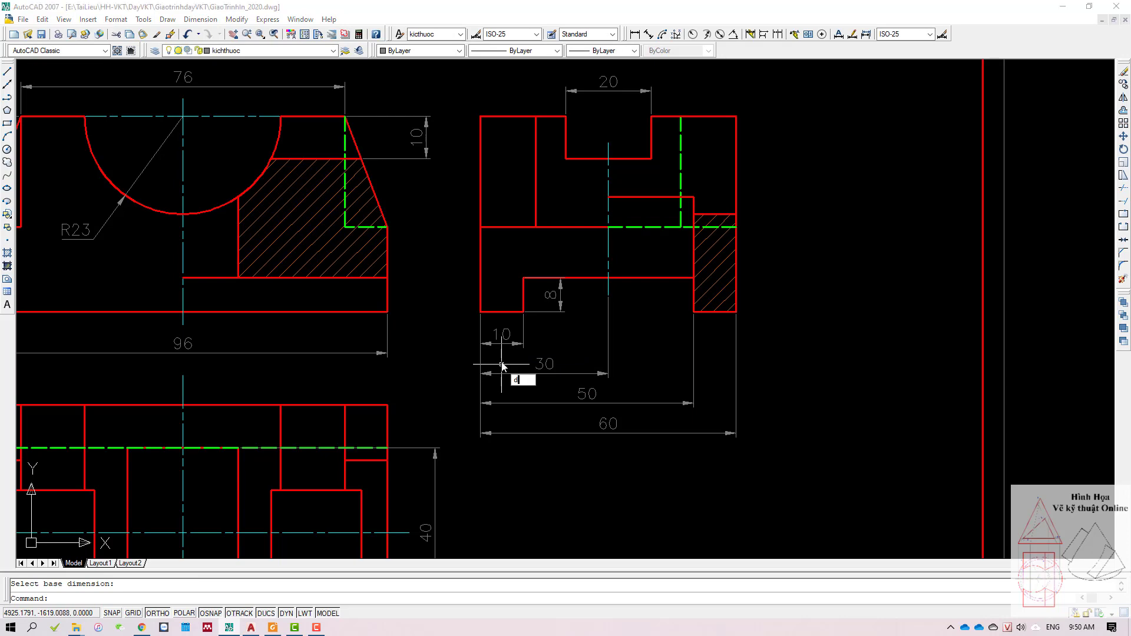
{"action": "key", "text": "Return"}
Step: Check the ISO-25 style's Lines settings (baseline spacing 7), then close the dialogs unchanged
{"action": "left_click", "coordinate": [690, 290]}
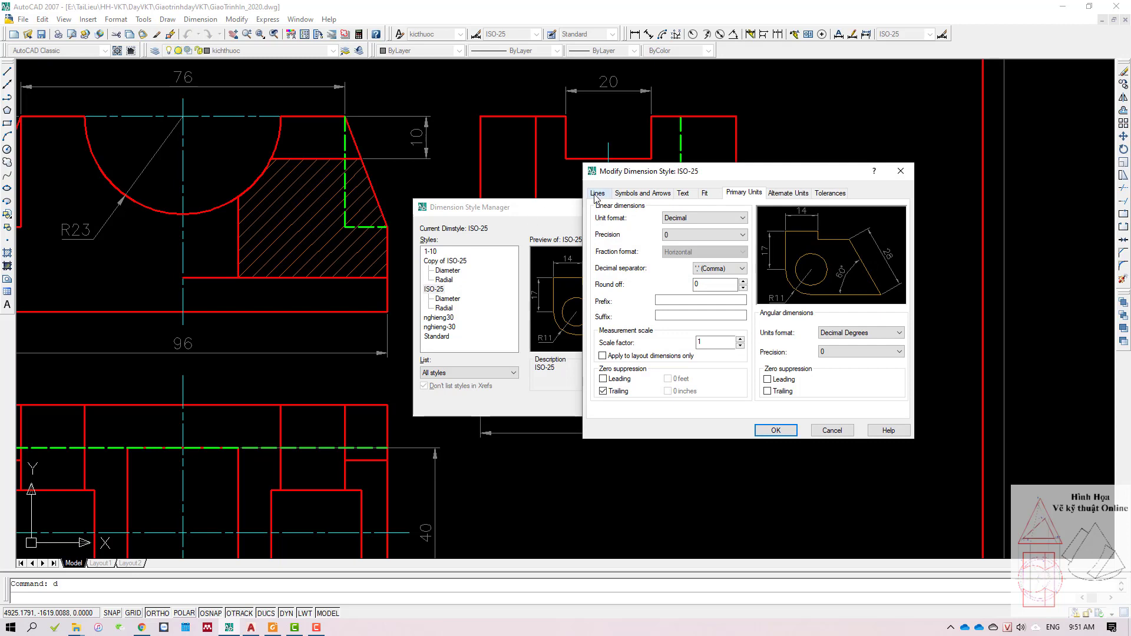
{"action": "left_click", "coordinate": [597, 194]}
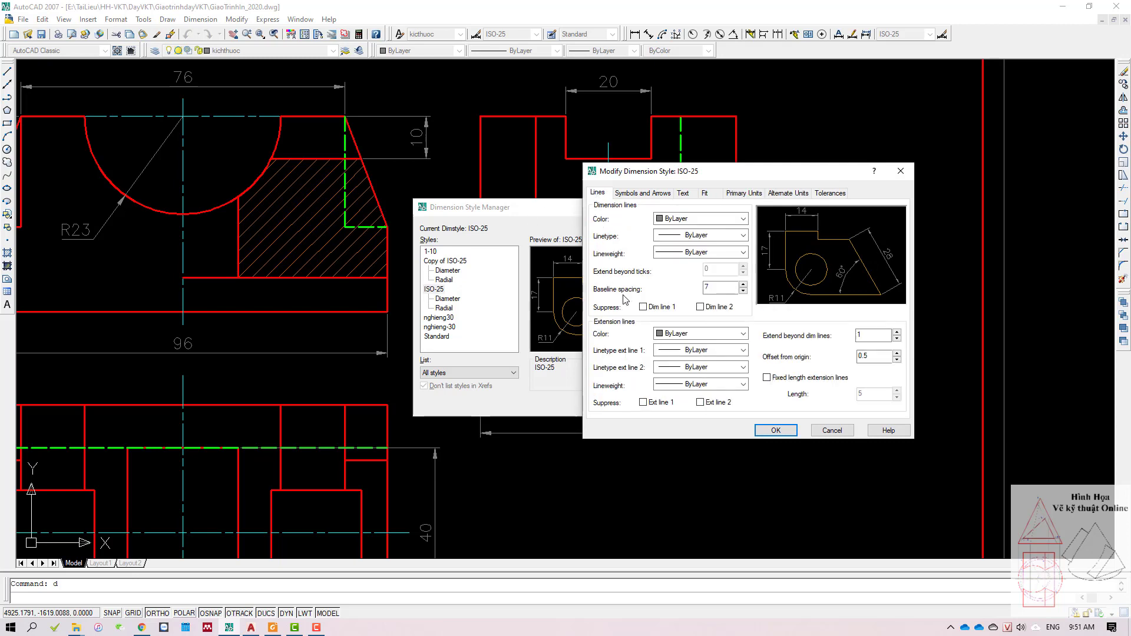
{"action": "left_click", "coordinate": [828, 430]}
{"action": "left_click", "coordinate": [698, 414]}
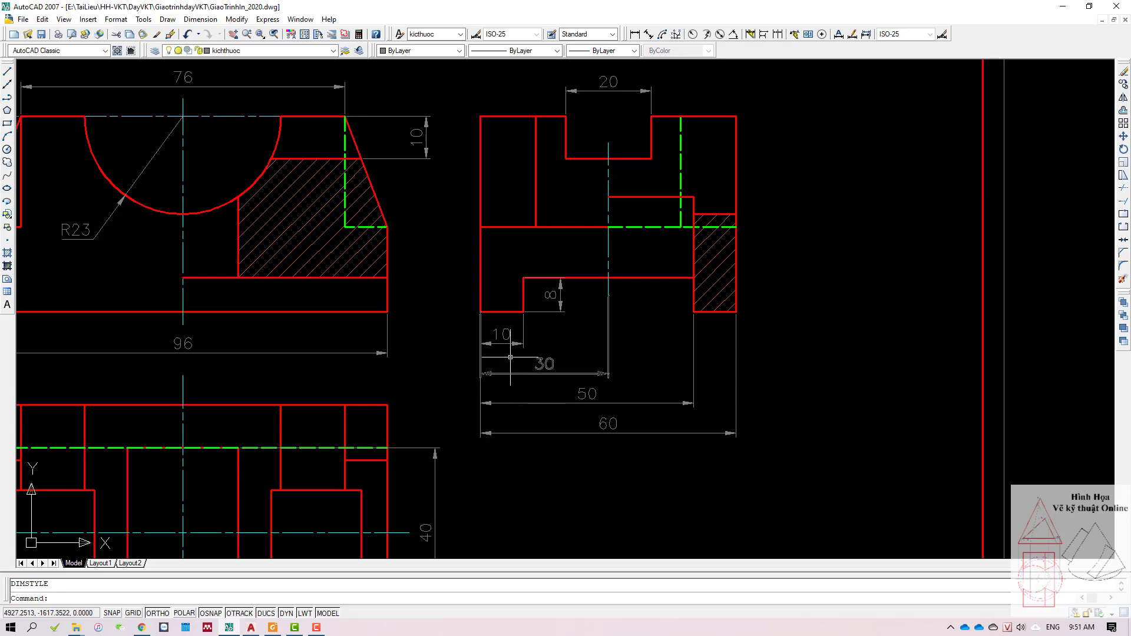
Step: Crossing-select and erase the 30, 50 and 60 dimensions, then return to the side view
{"action": "scroll", "coordinate": [519, 351], "scroll_direction": "down", "scroll_amount": 4}
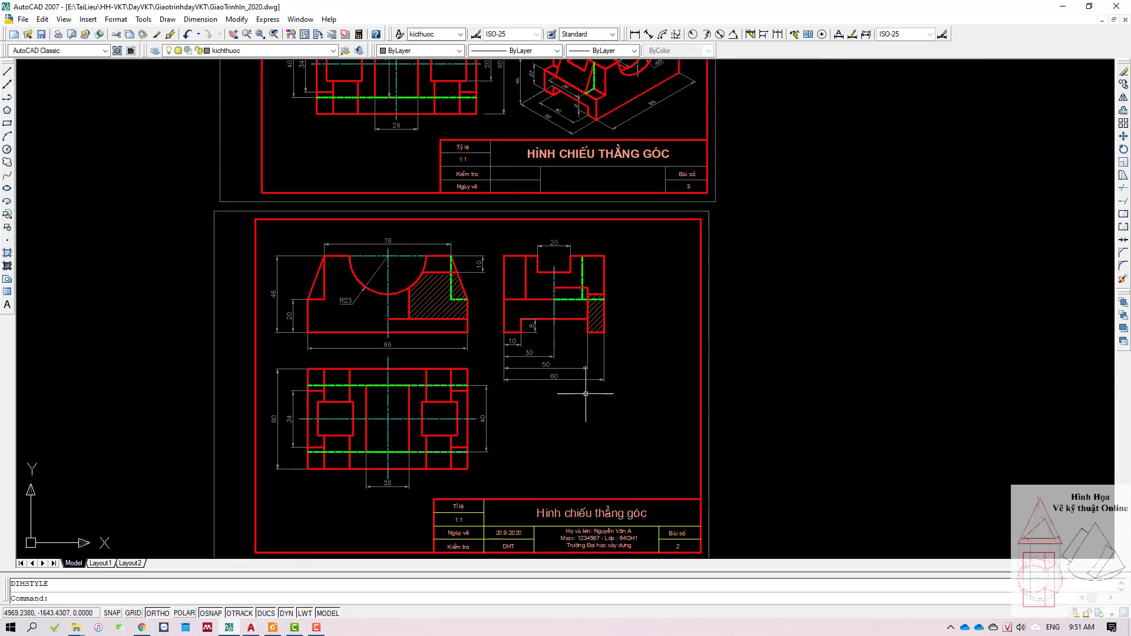
{"action": "left_click", "coordinate": [607, 392]}
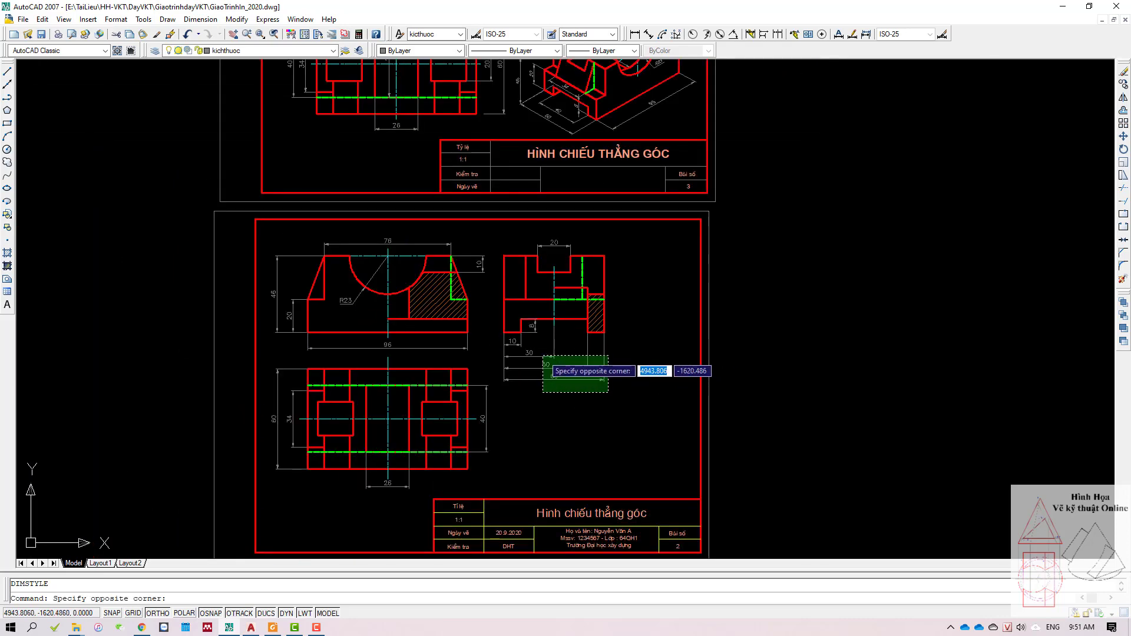
{"action": "left_click", "coordinate": [541, 354]}
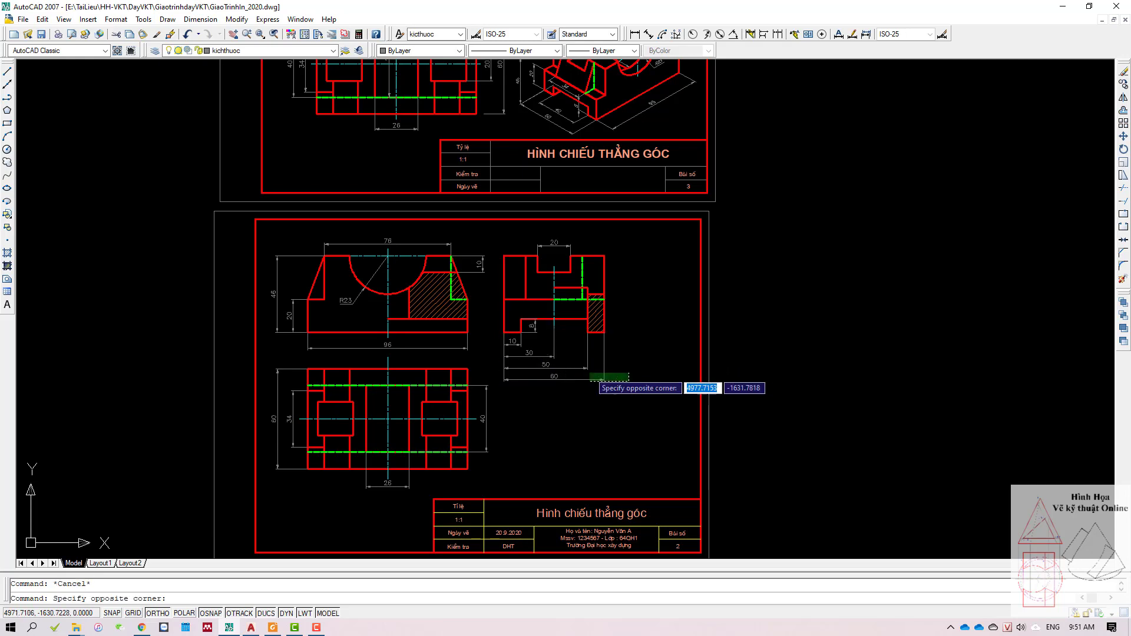
{"action": "key", "text": "Delete"}
{"action": "scroll", "coordinate": [554, 354], "scroll_direction": "up", "scroll_amount": 2}
{"action": "scroll", "coordinate": [552, 348], "scroll_direction": "up", "scroll_amount": 2}
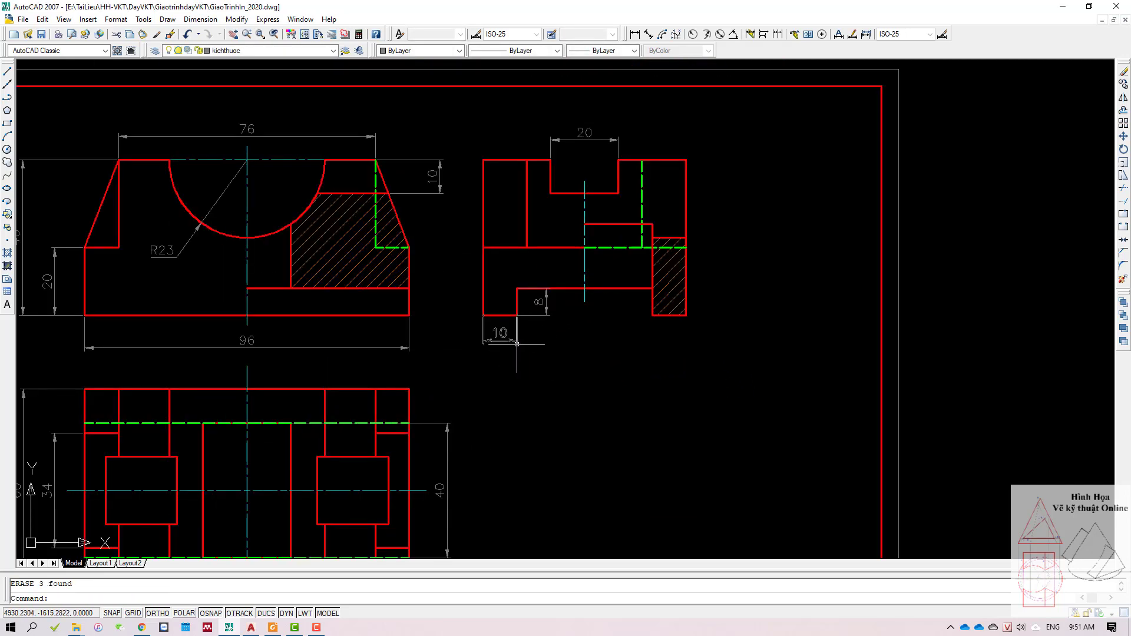
{"action": "middle_click_drag", "start_coordinate": [605, 324], "coordinate": [629, 354]}
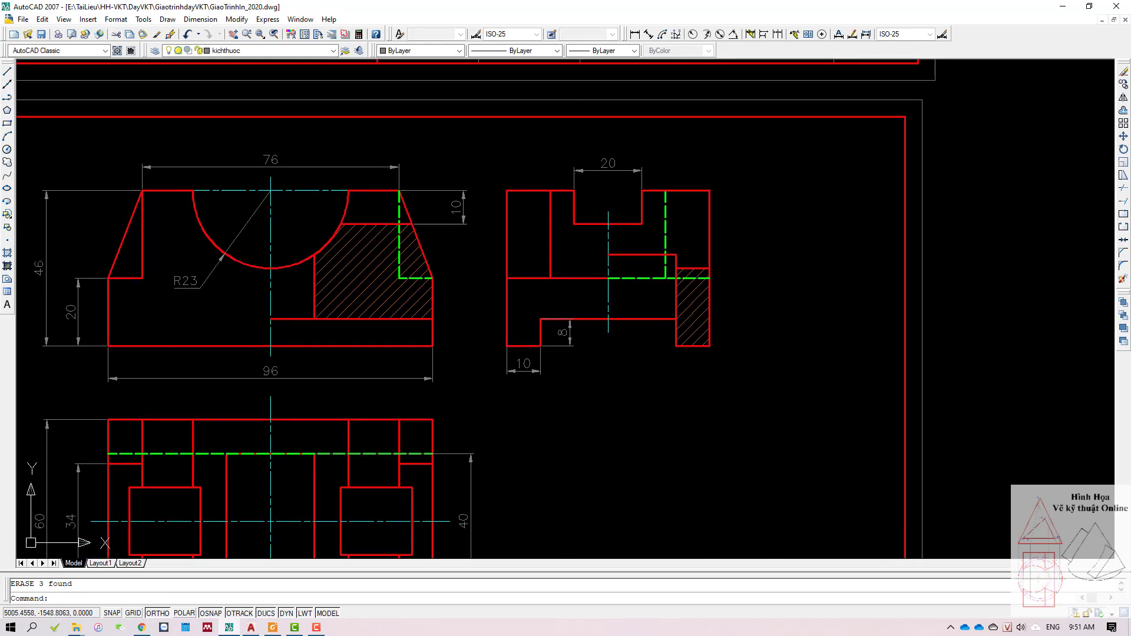
Step: Continue from the 10 dimension with 20, 20 and 10 to the centre line, step and right edge
{"action": "left_click", "coordinate": [778, 35]}
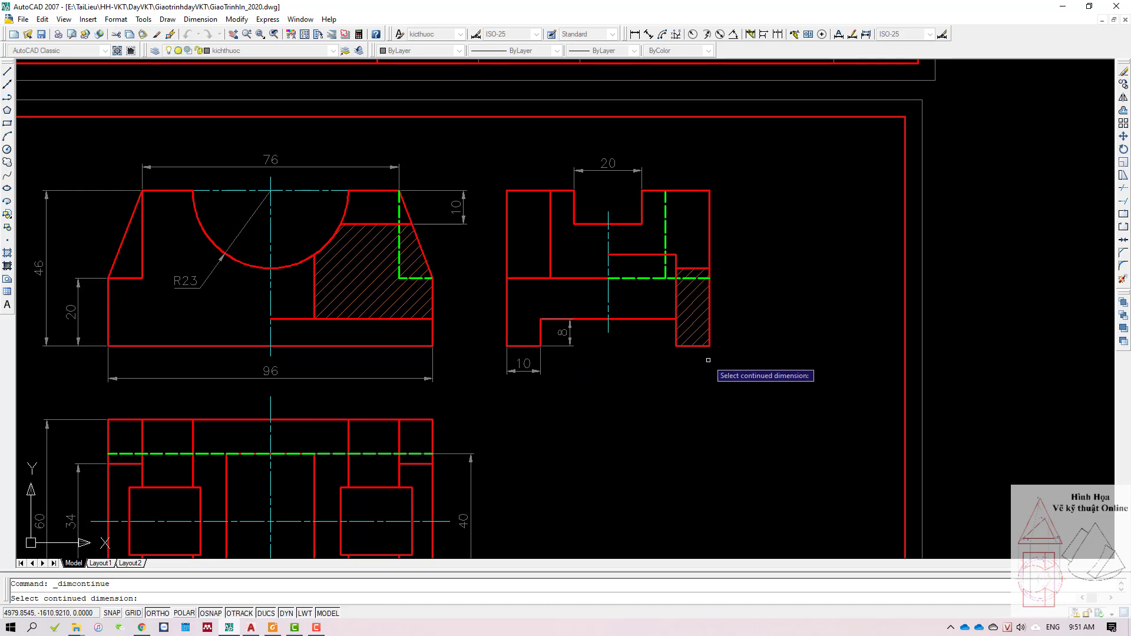
{"action": "left_click", "coordinate": [540, 362]}
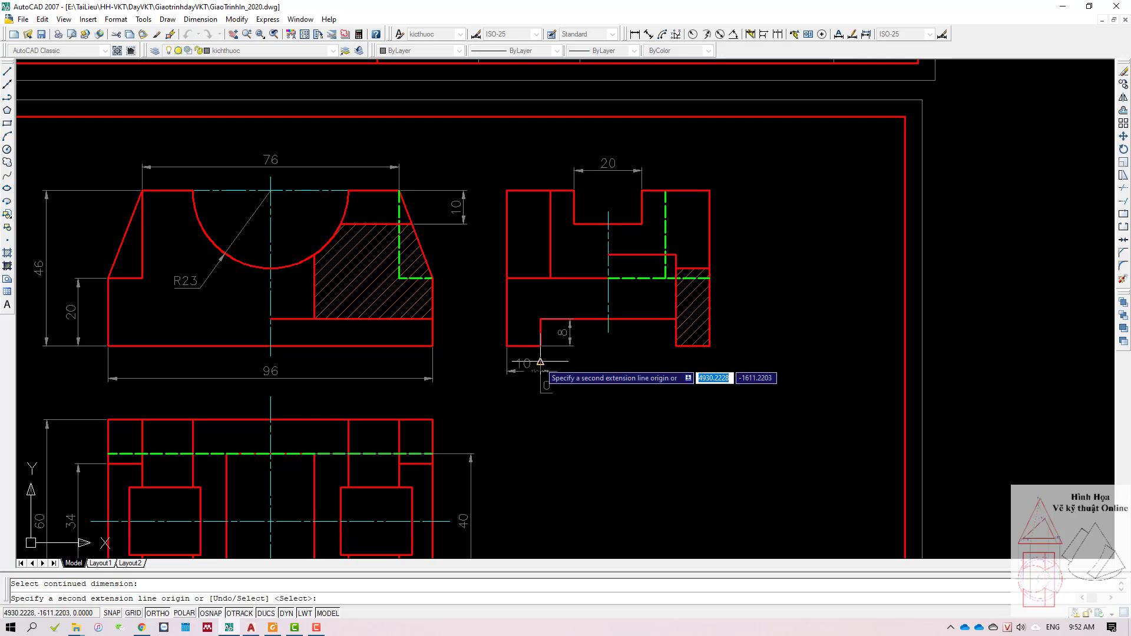
{"action": "left_click", "coordinate": [609, 346]}
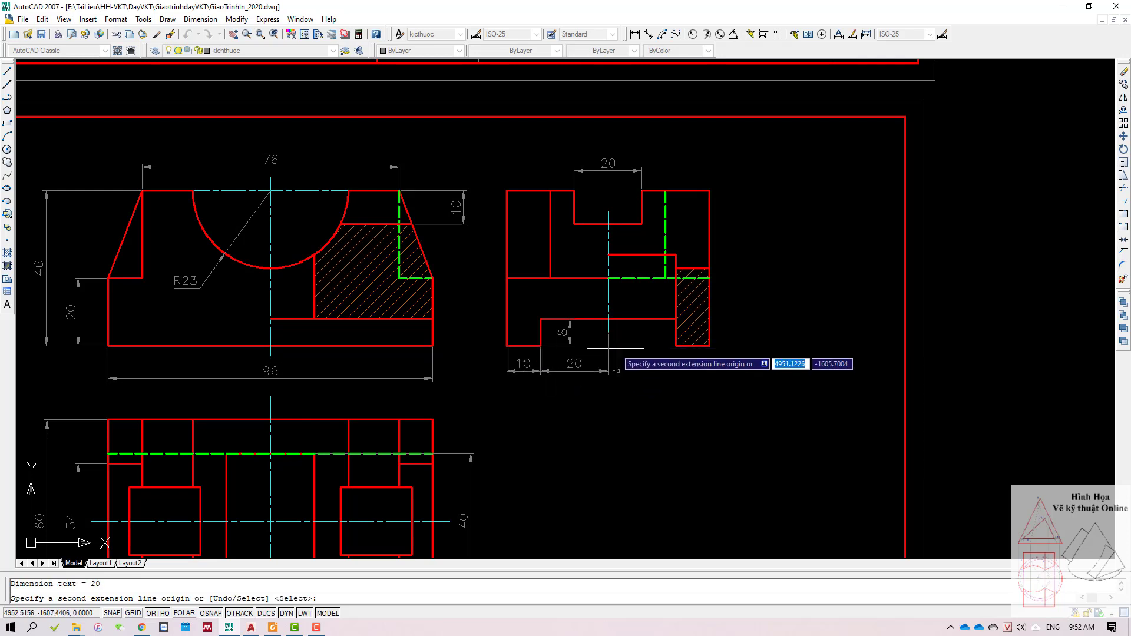
{"action": "left_click", "coordinate": [676, 346]}
{"action": "left_click", "coordinate": [710, 346]}
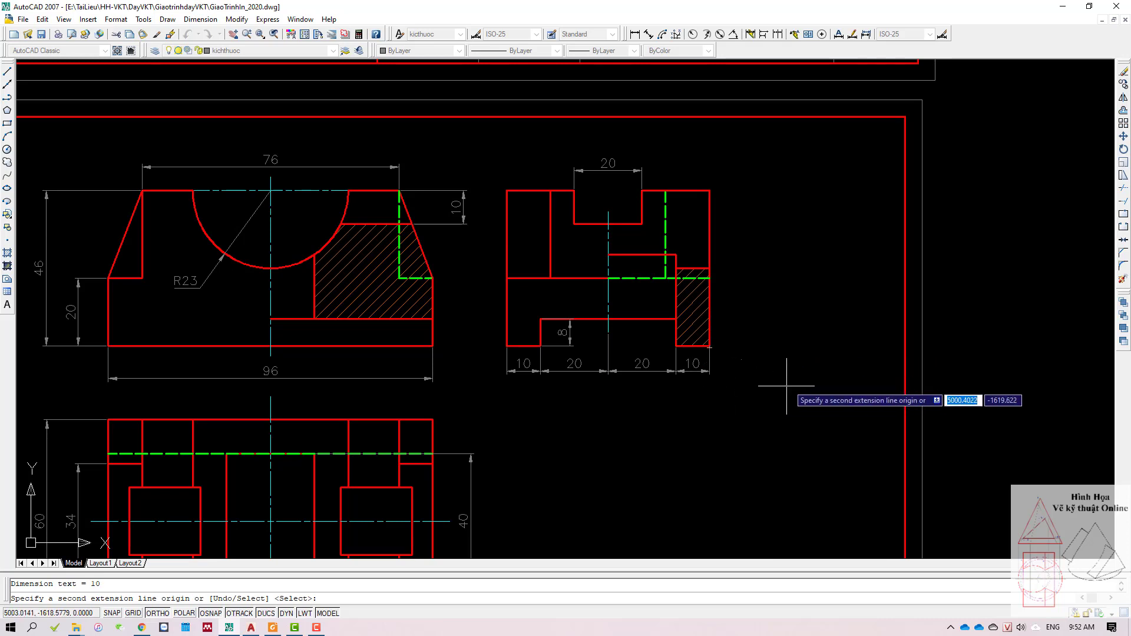
{"action": "key", "text": "Return"}
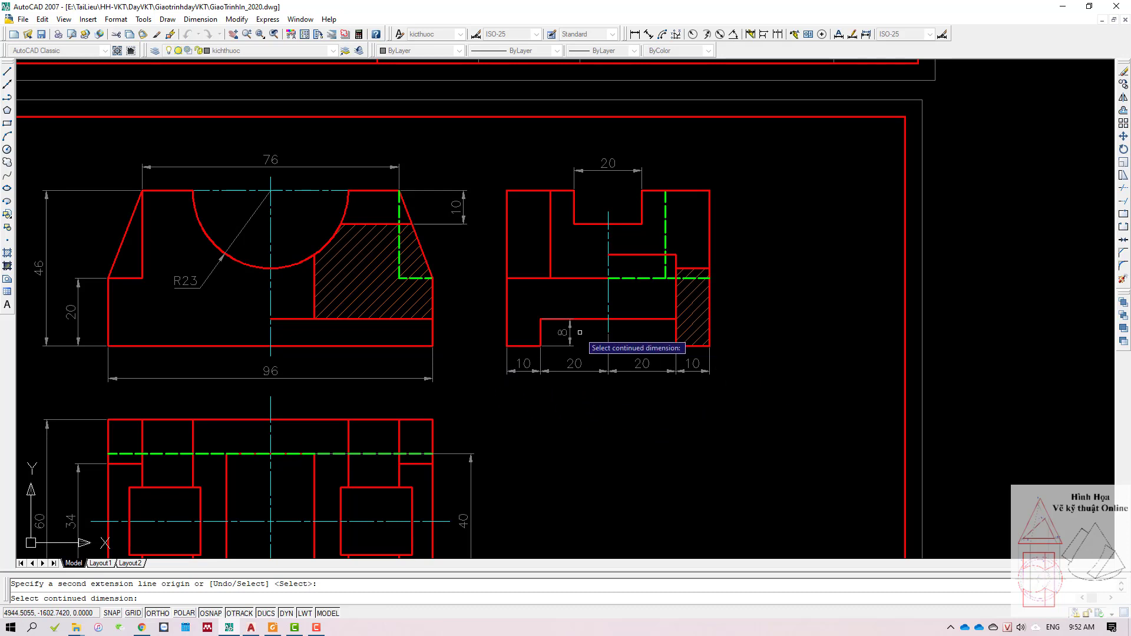
{"action": "key", "text": "Return"}
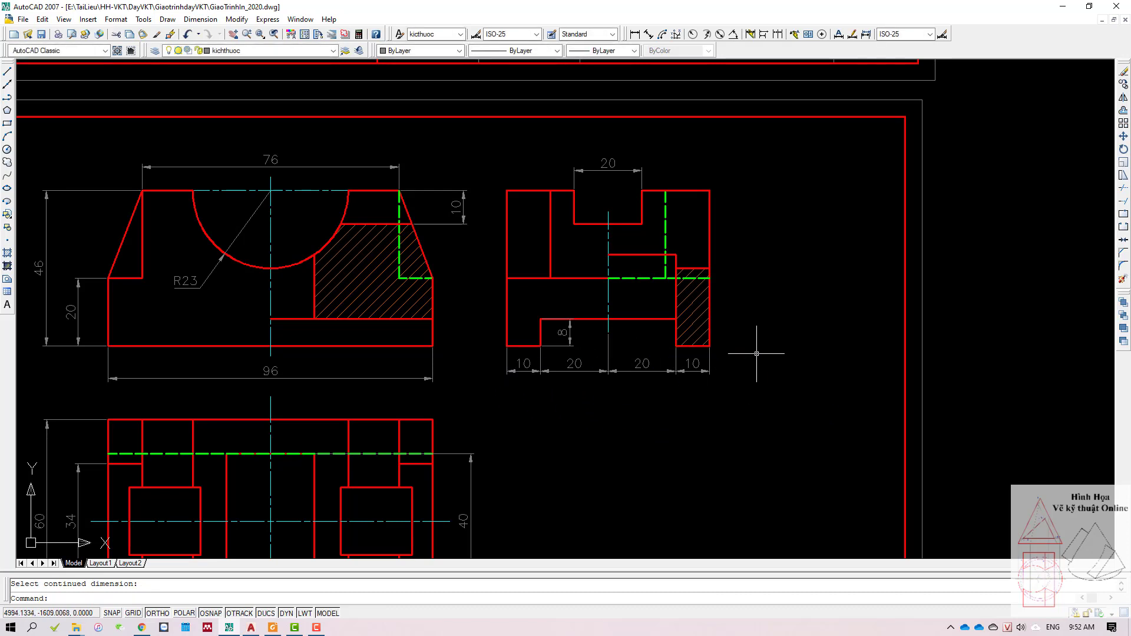
Step: Crossing-select the 10-20-20-10 chain beneath the side view and delete it
{"action": "left_click", "coordinate": [758, 361]}
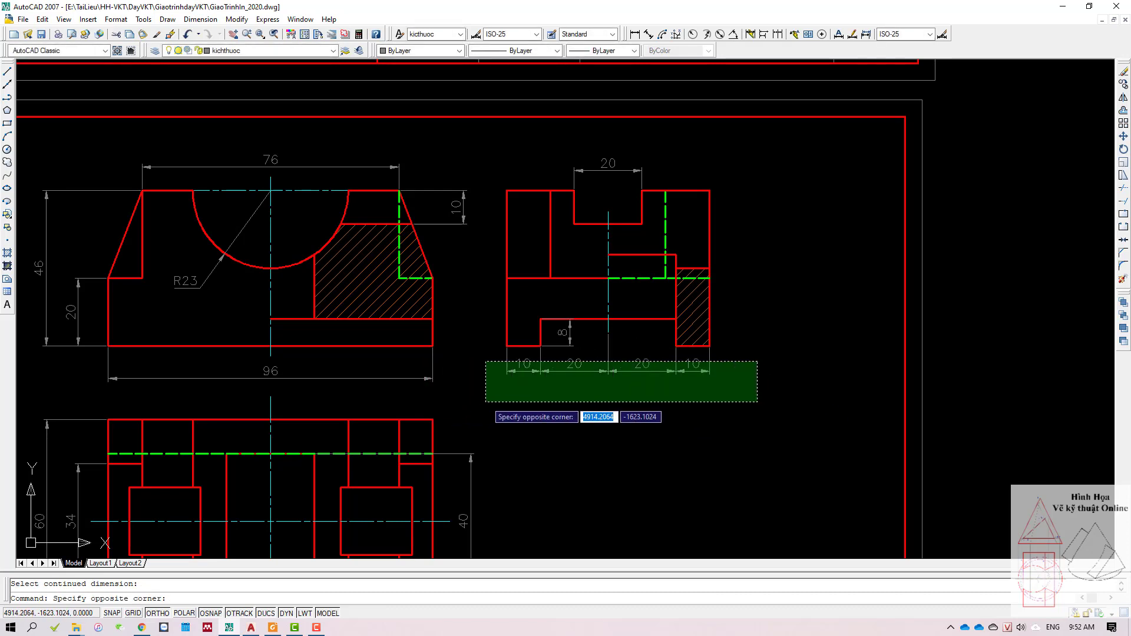
{"action": "left_click", "coordinate": [485, 402]}
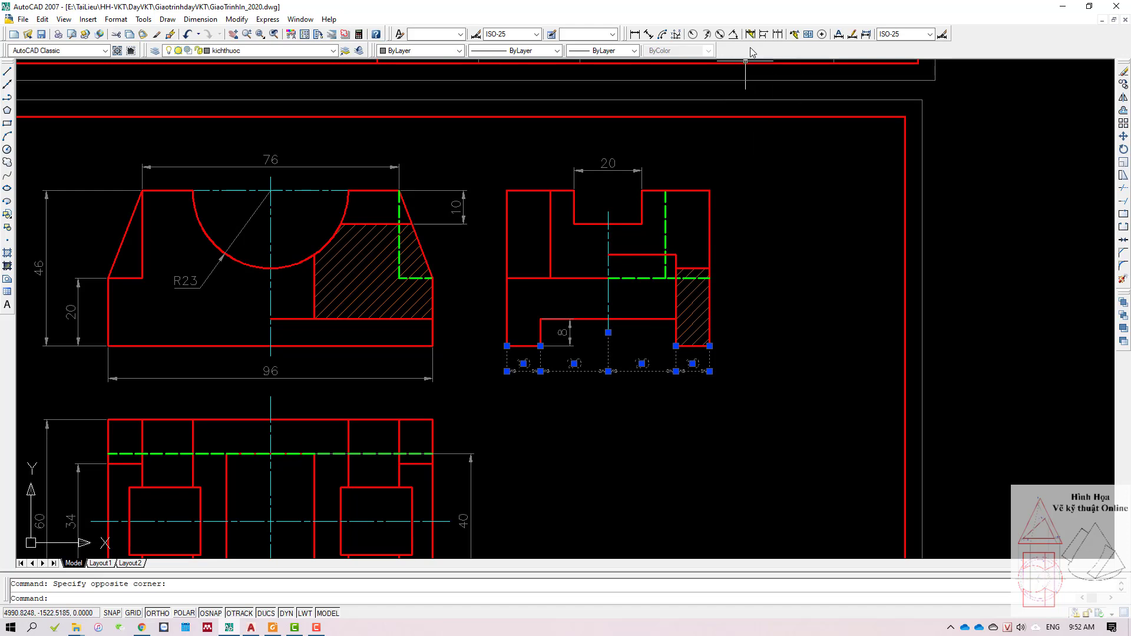
{"action": "key", "text": "Escape"}
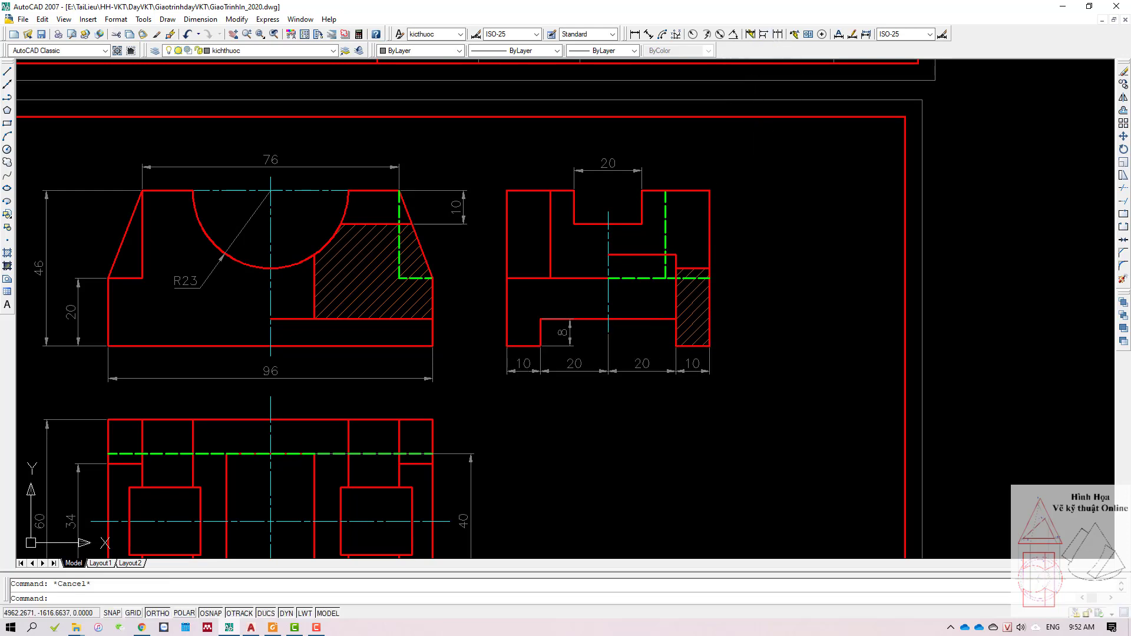
{"action": "left_click", "coordinate": [720, 359]}
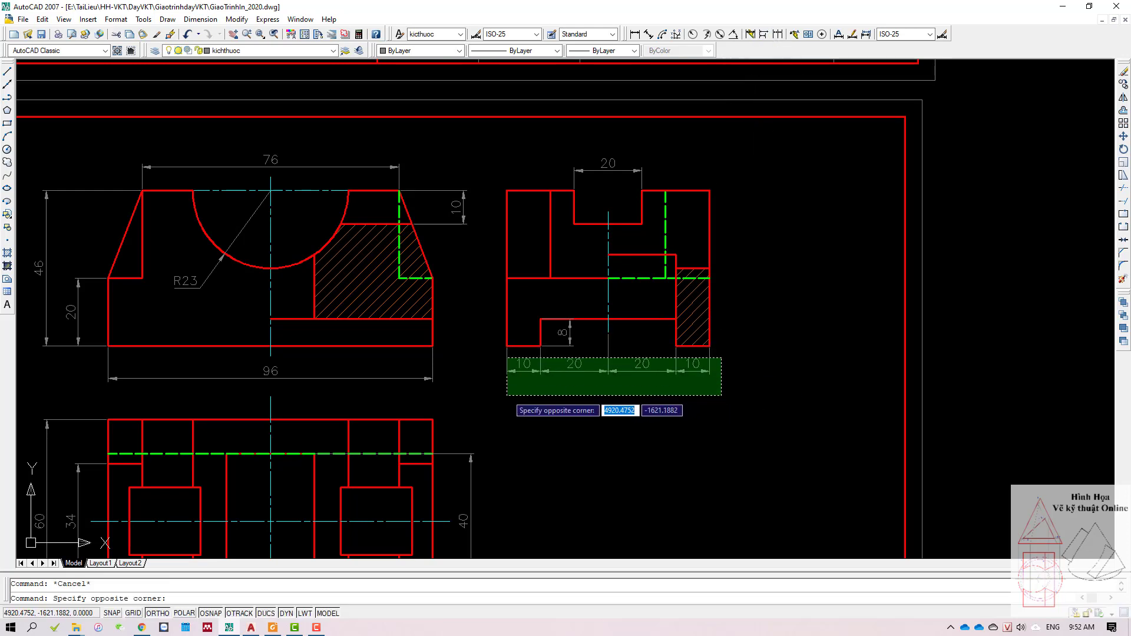
{"action": "left_click", "coordinate": [496, 397]}
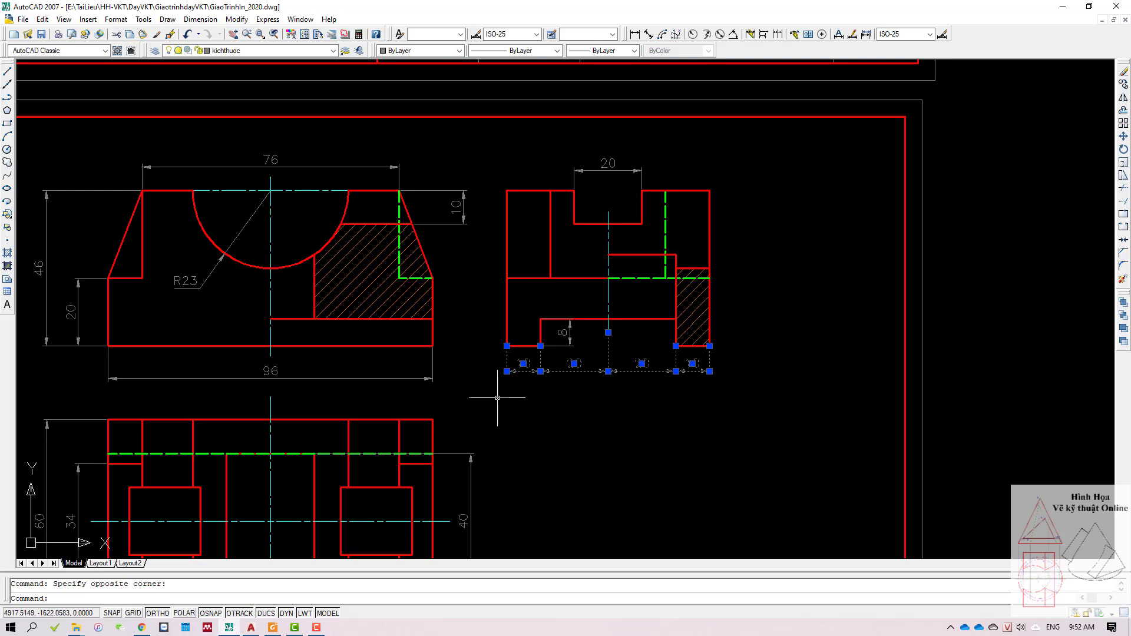
{"action": "key", "text": "Delete"}
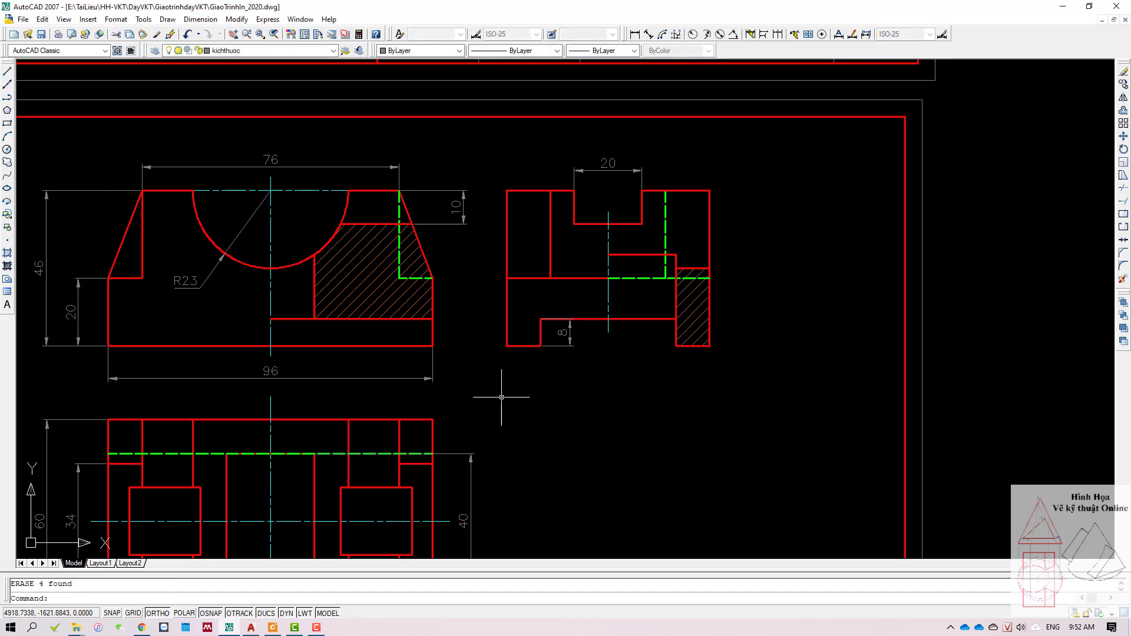
Step: Add a 69° angular dimension between the front view's slanted edge and vertical edge
{"action": "left_click", "coordinate": [734, 37]}
{"action": "scroll", "coordinate": [183, 181], "scroll_direction": "up", "scroll_amount": 1}
{"action": "scroll", "coordinate": [316, 220], "scroll_direction": "up", "scroll_amount": 1}
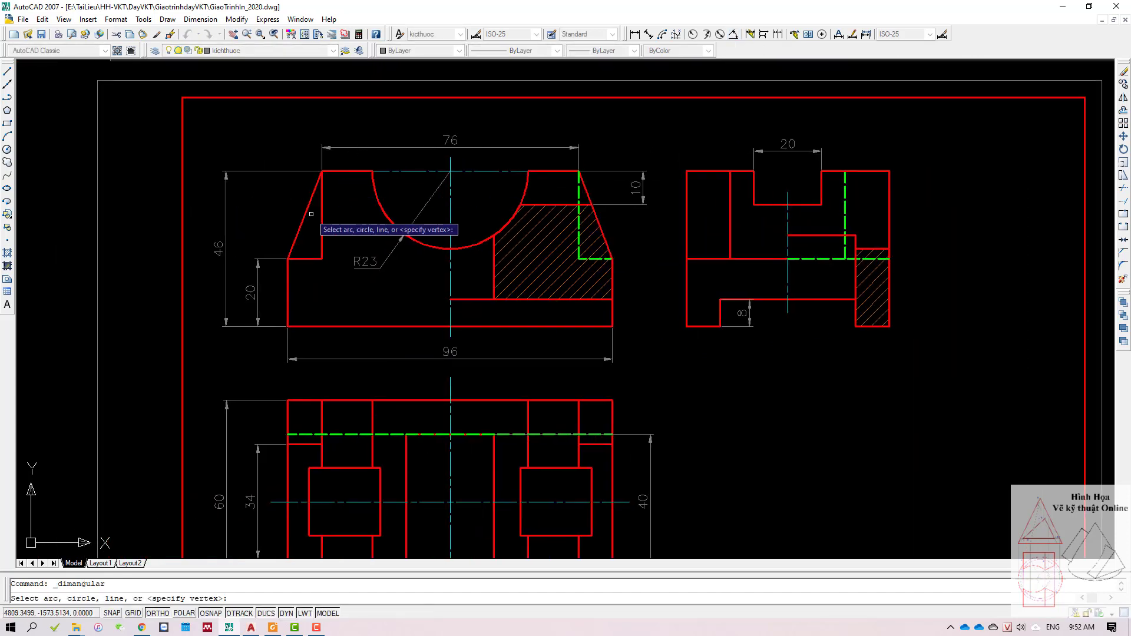
{"action": "scroll", "coordinate": [290, 278], "scroll_direction": "up", "scroll_amount": 1}
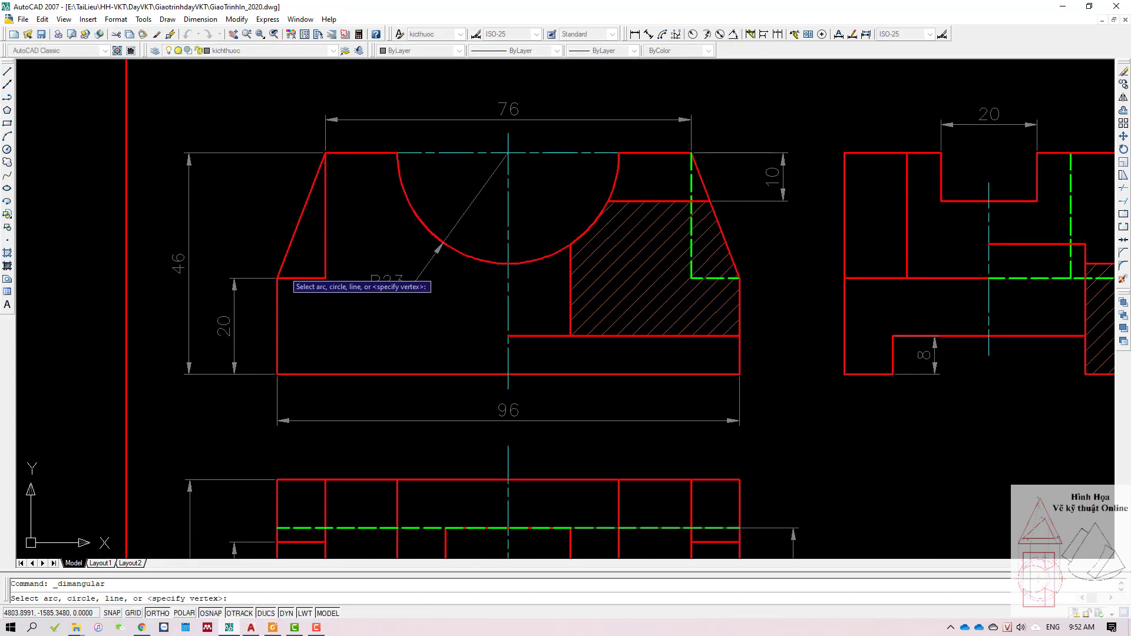
{"action": "left_click", "coordinate": [284, 265]}
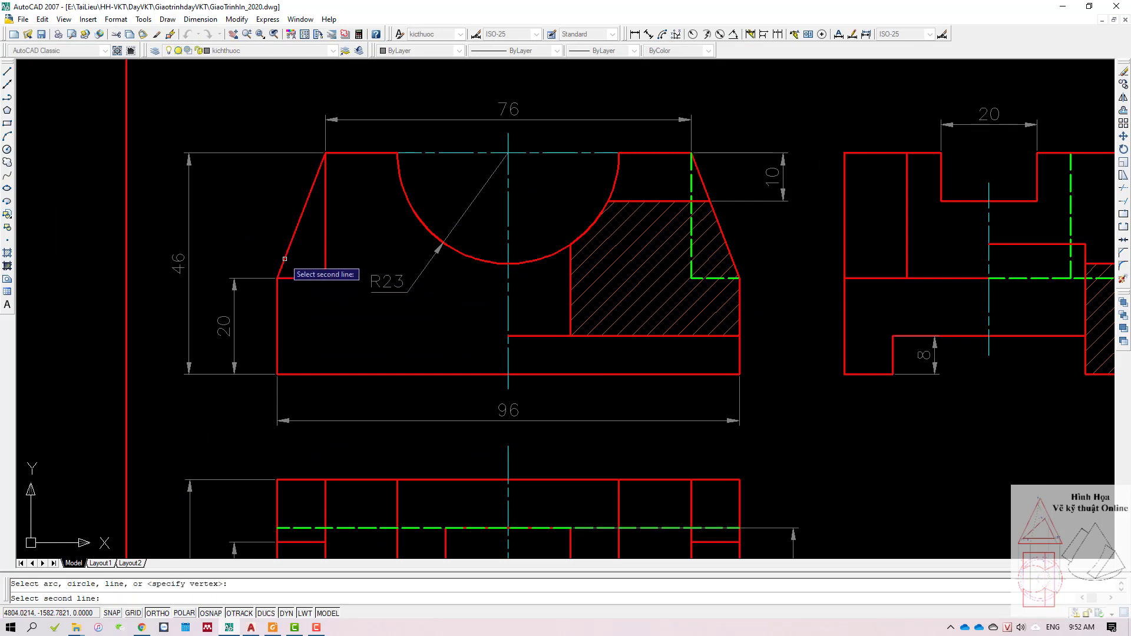
{"action": "left_click", "coordinate": [293, 277]}
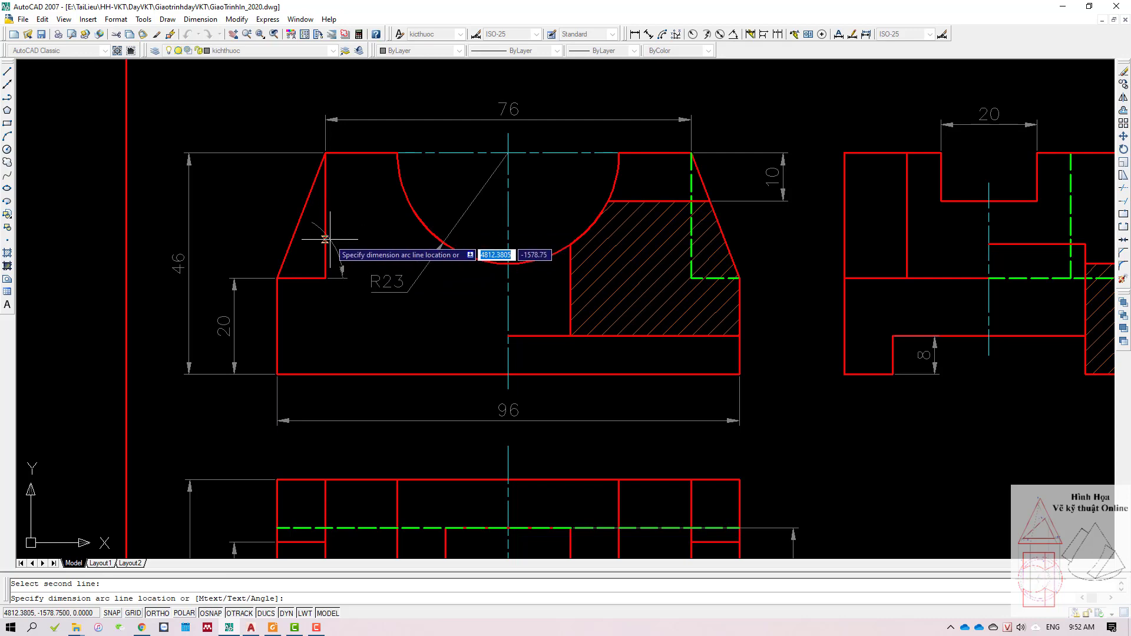
{"action": "left_click", "coordinate": [334, 241]}
{"action": "scroll", "coordinate": [345, 206], "scroll_direction": "up", "scroll_amount": 3}
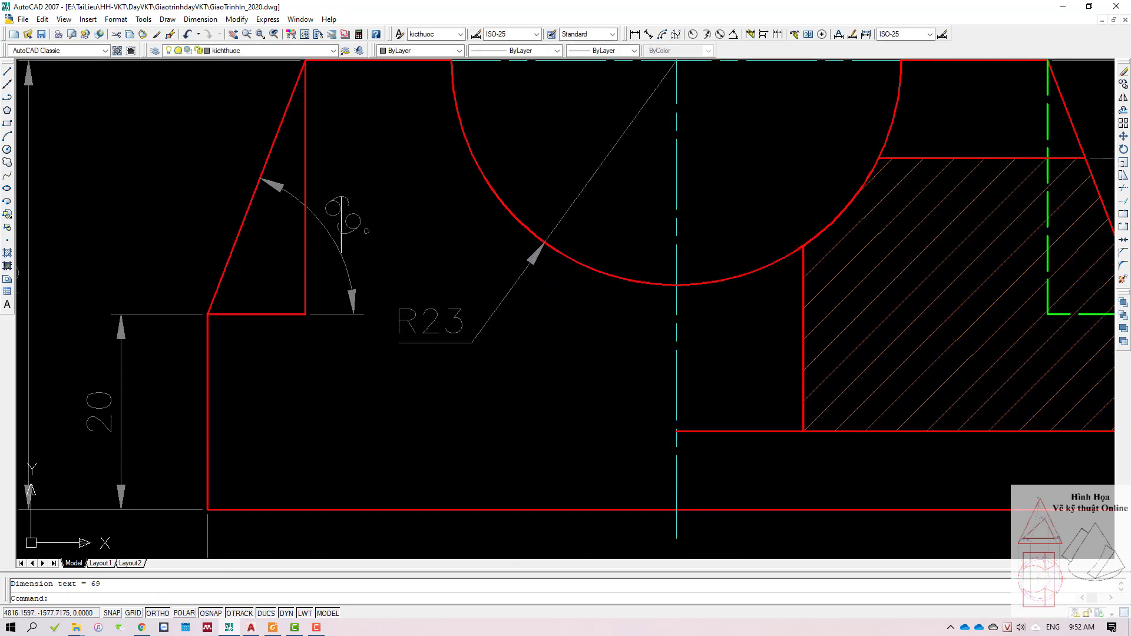
{"action": "scroll", "coordinate": [342, 218], "scroll_direction": "down", "scroll_amount": 4}
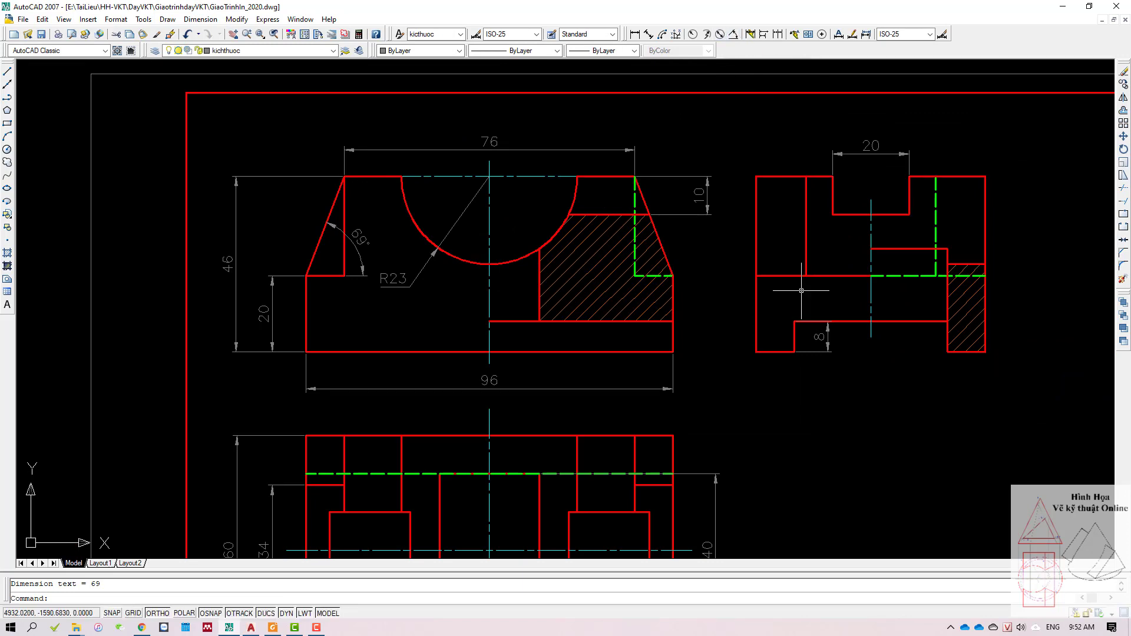
{"action": "scroll", "coordinate": [766, 342], "scroll_direction": "down", "scroll_amount": 3}
Step: Draw a circle with the default radius below the side view
{"action": "type", "text": "c"}
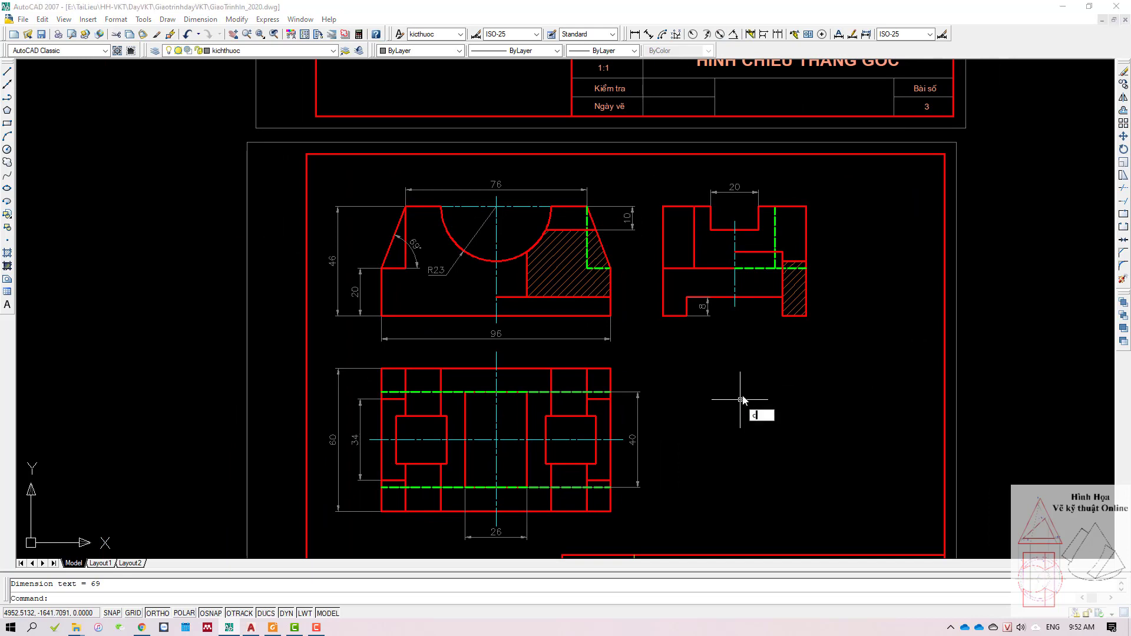
{"action": "key", "text": "Return"}
{"action": "left_click", "coordinate": [741, 419]}
{"action": "key", "text": "Return"}
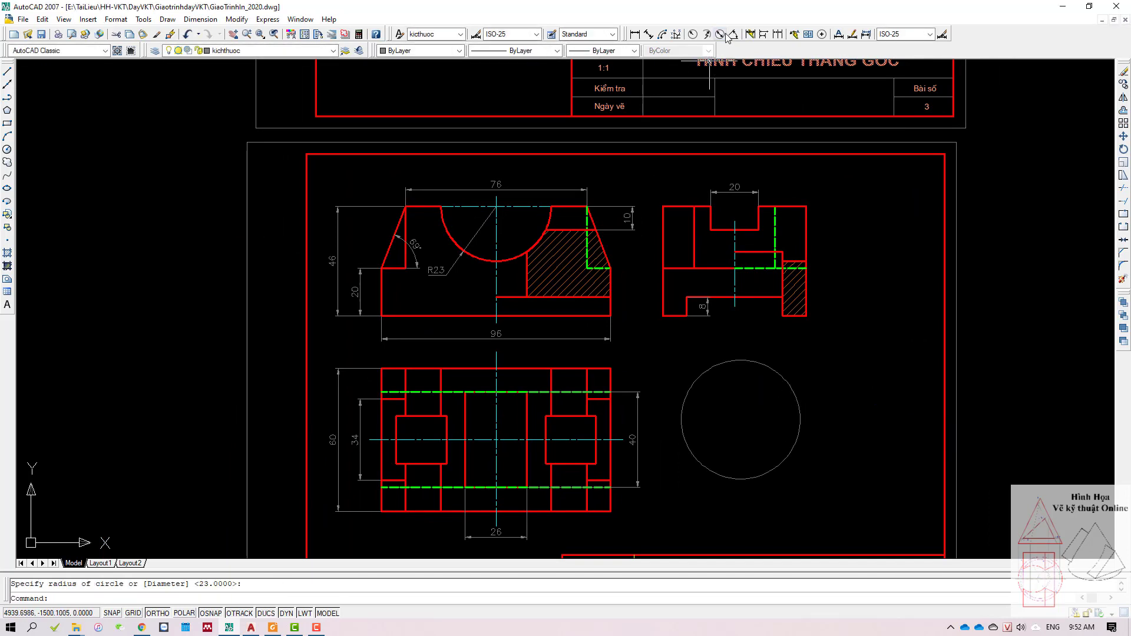
Step: Give the circle a Ø50 diameter dimension, then select both circle and dimension
{"action": "left_click", "coordinate": [720, 34]}
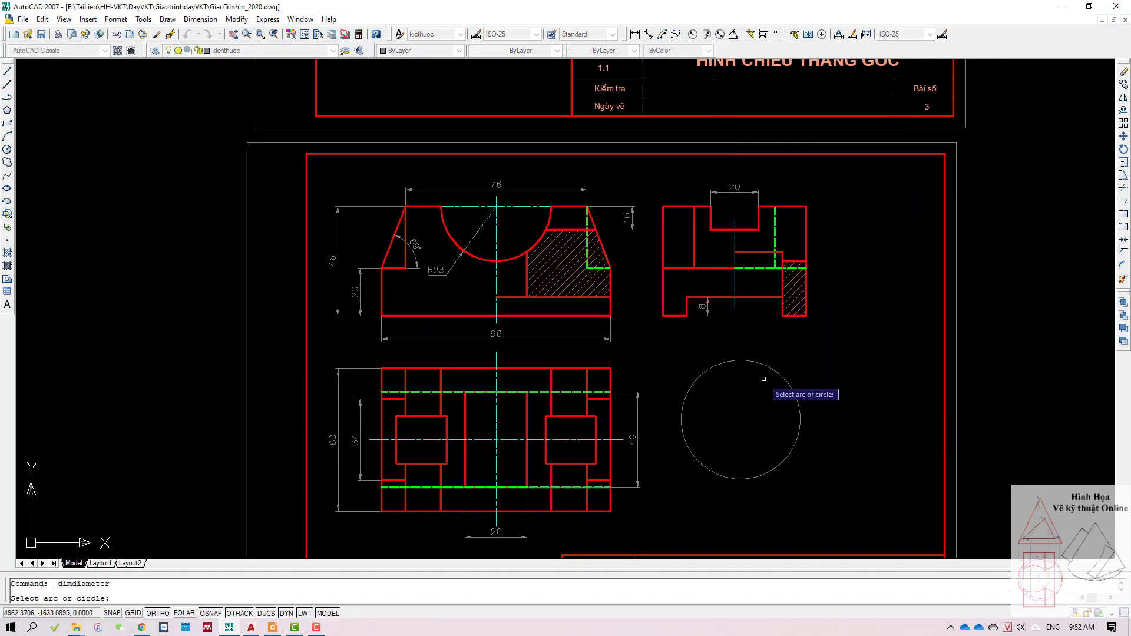
{"action": "left_click", "coordinate": [782, 382]}
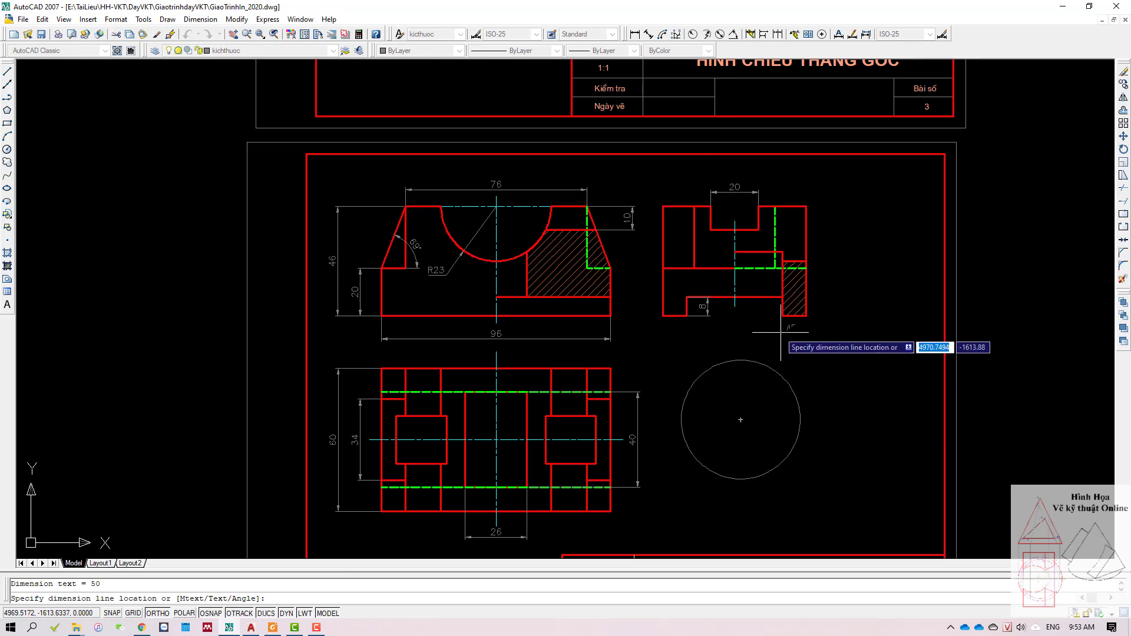
{"action": "scroll", "coordinate": [806, 367], "scroll_direction": "up", "scroll_amount": 2}
{"action": "left_click", "coordinate": [787, 370]}
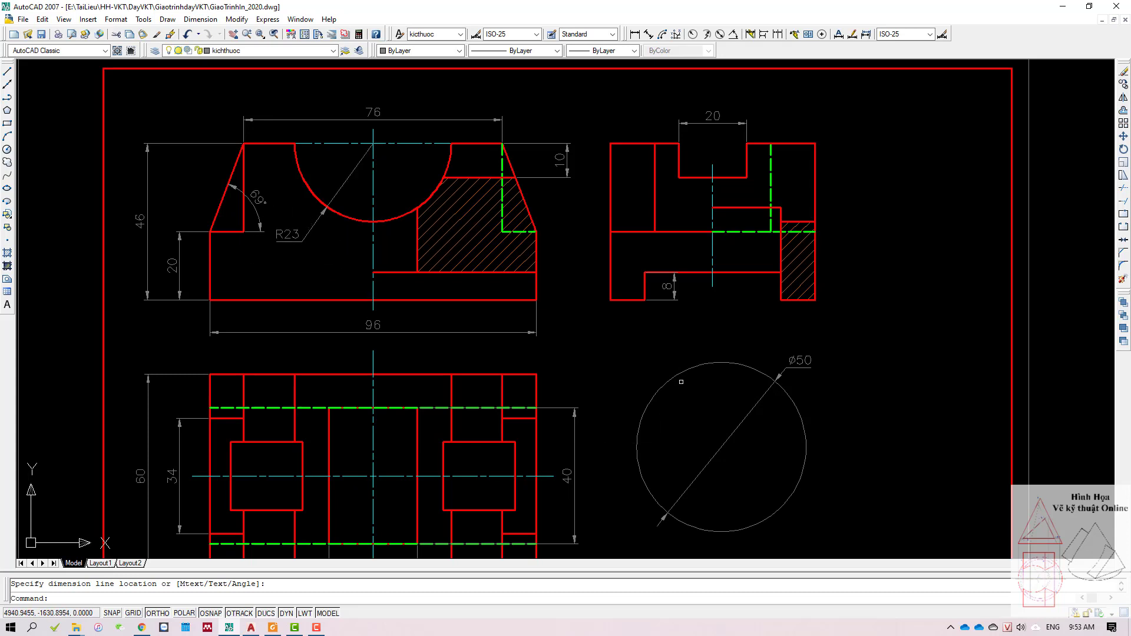
{"action": "left_click", "coordinate": [854, 363]}
{"action": "left_click", "coordinate": [713, 407]}
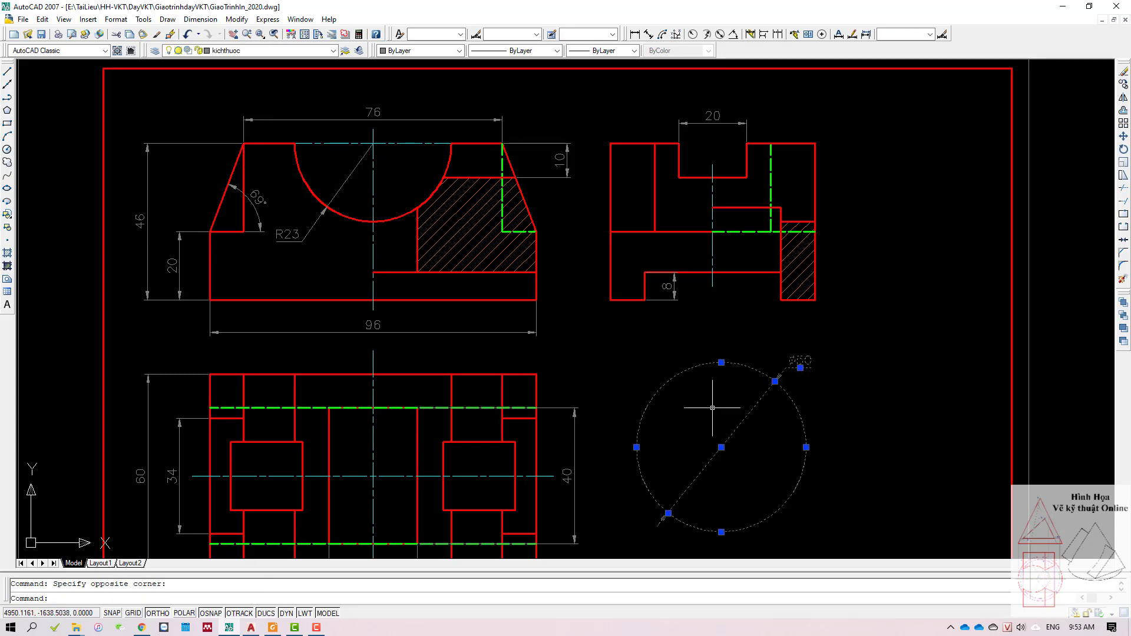
Step: Erase the circle with its Ø50 dimension and the 69° angle dimension
{"action": "key", "text": "Delete"}
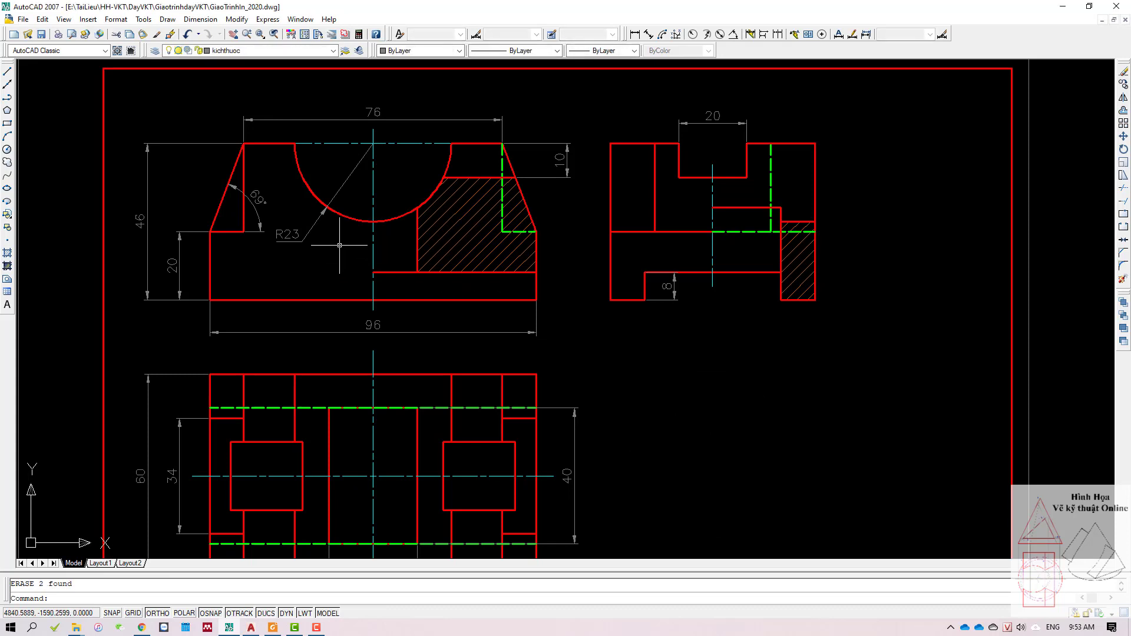
{"action": "left_click", "coordinate": [227, 195]}
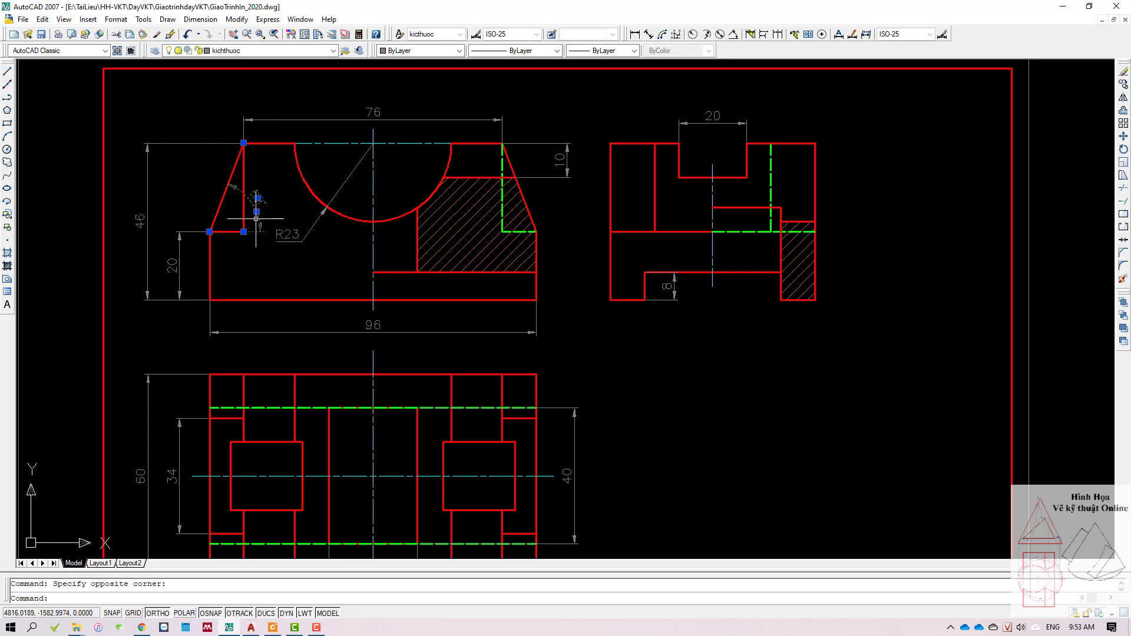
{"action": "key", "text": "Delete"}
Step: Zoom and pan to show the upper reference sheet with its title block
{"action": "scroll", "coordinate": [289, 289], "scroll_direction": "down", "scroll_amount": 5}
{"action": "mouse_move", "coordinate": [362, 341]}
{"action": "middle_mouse_down"}
{"action": "mouse_move", "coordinate": [517, 340]}
{"action": "mouse_move", "coordinate": [516, 293]}
{"action": "mouse_move", "coordinate": [490, 298]}
{"action": "middle_mouse_up"}
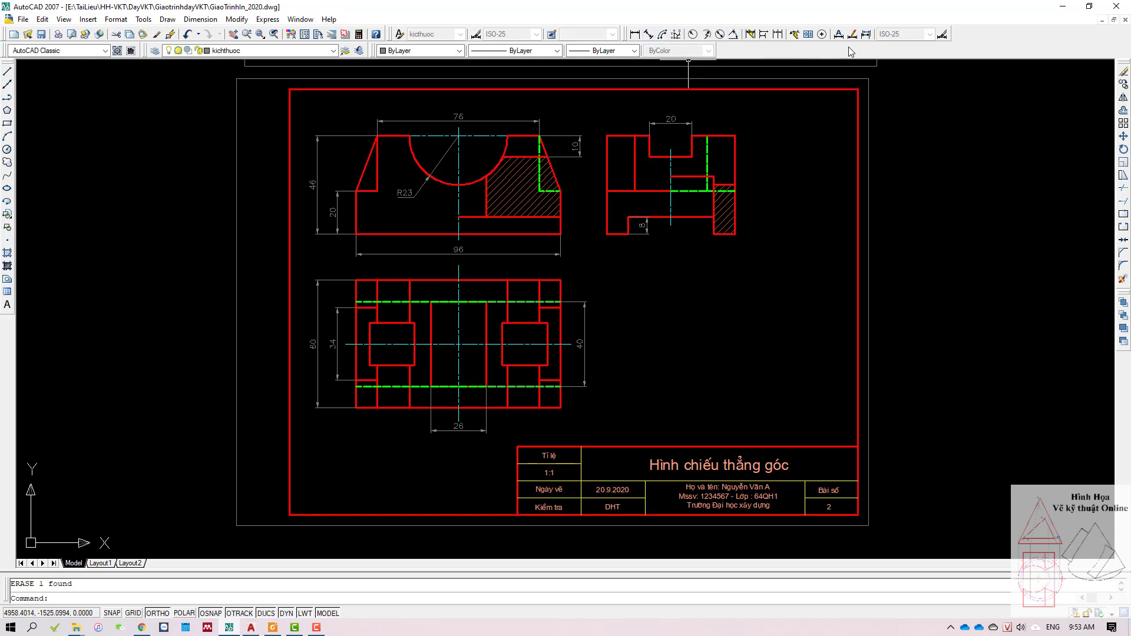
{"action": "left_click", "coordinate": [617, 351]}
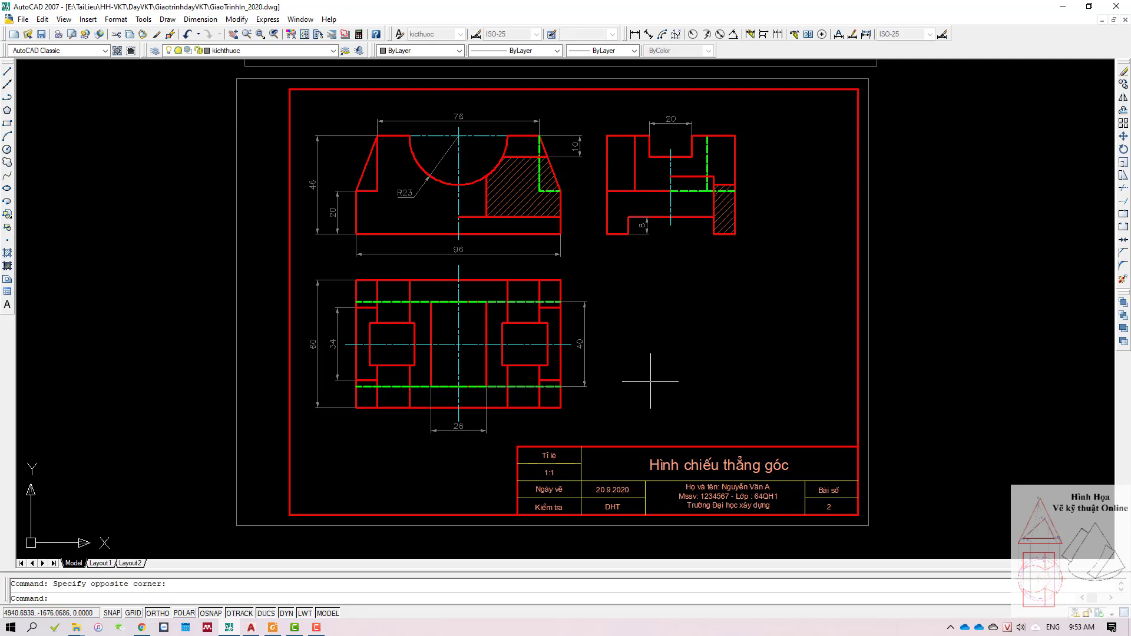
{"action": "scroll", "coordinate": [651, 381], "scroll_direction": "down", "scroll_amount": 4}
{"action": "scroll", "coordinate": [684, 212], "scroll_direction": "up", "scroll_amount": 3}
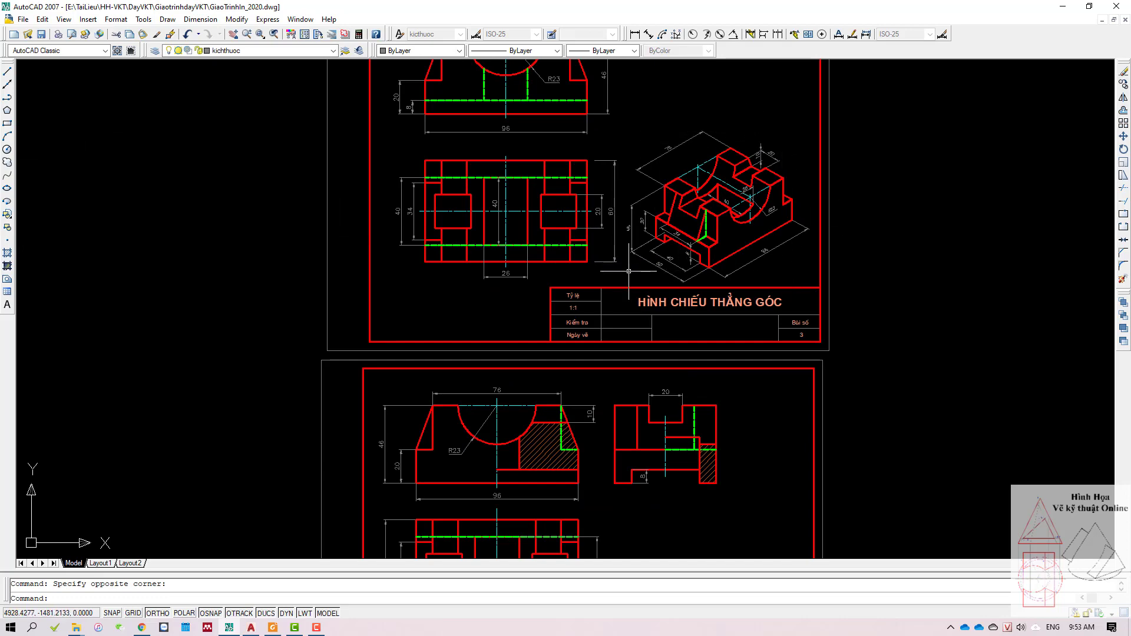
{"action": "scroll", "coordinate": [691, 253], "scroll_direction": "up", "scroll_amount": 5}
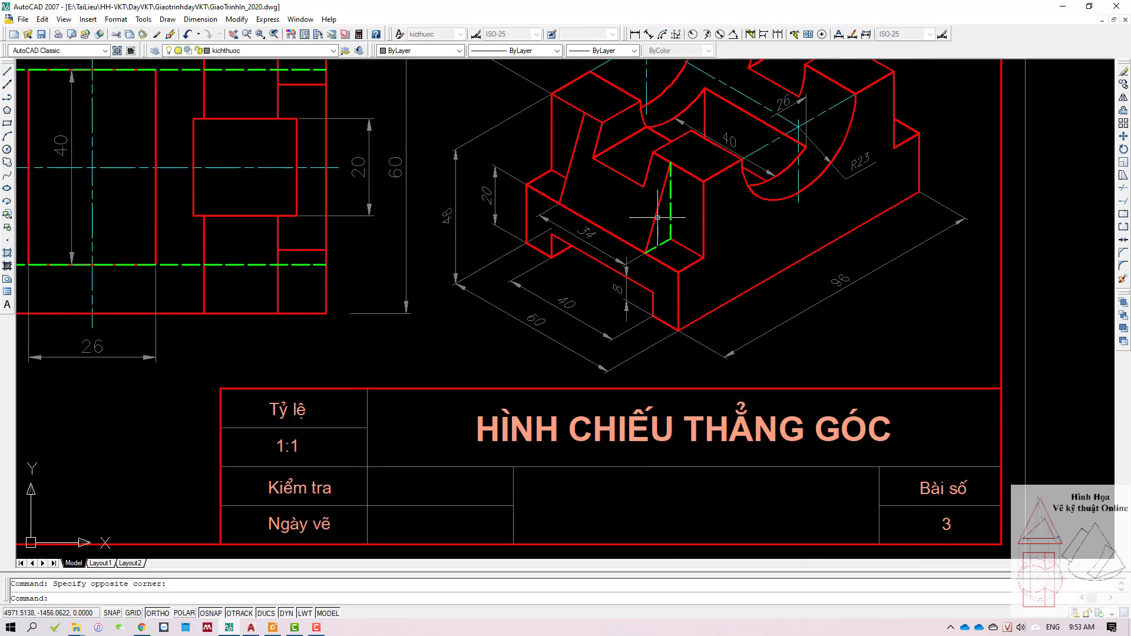
{"action": "left_click", "coordinate": [671, 200]}
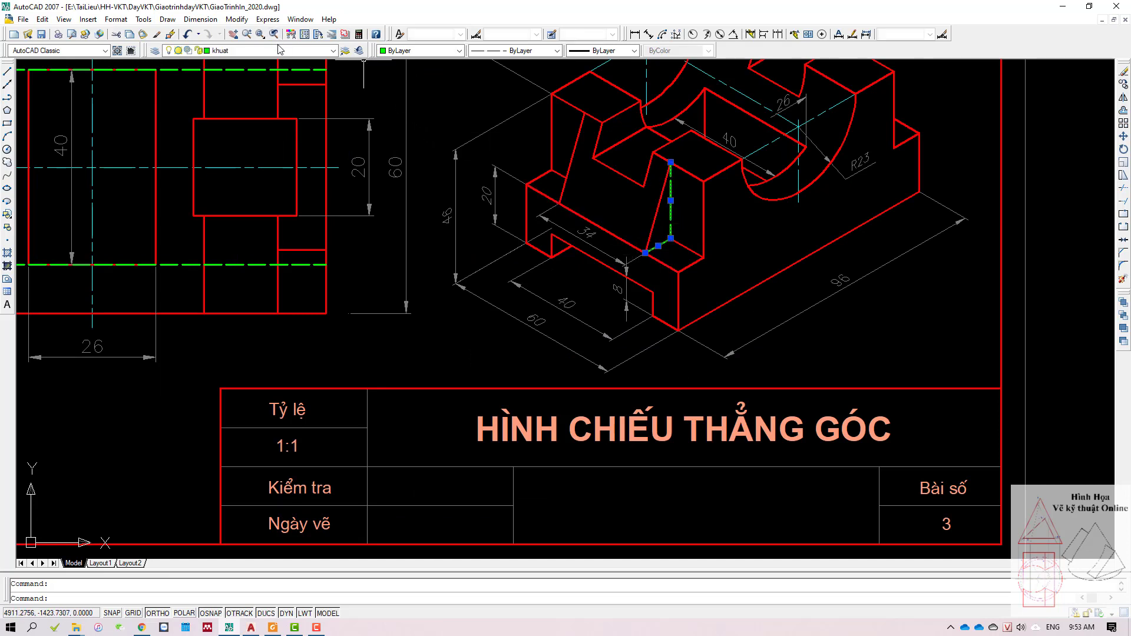
{"action": "left_click", "coordinate": [253, 51]}
{"action": "left_click", "coordinate": [249, 109]}
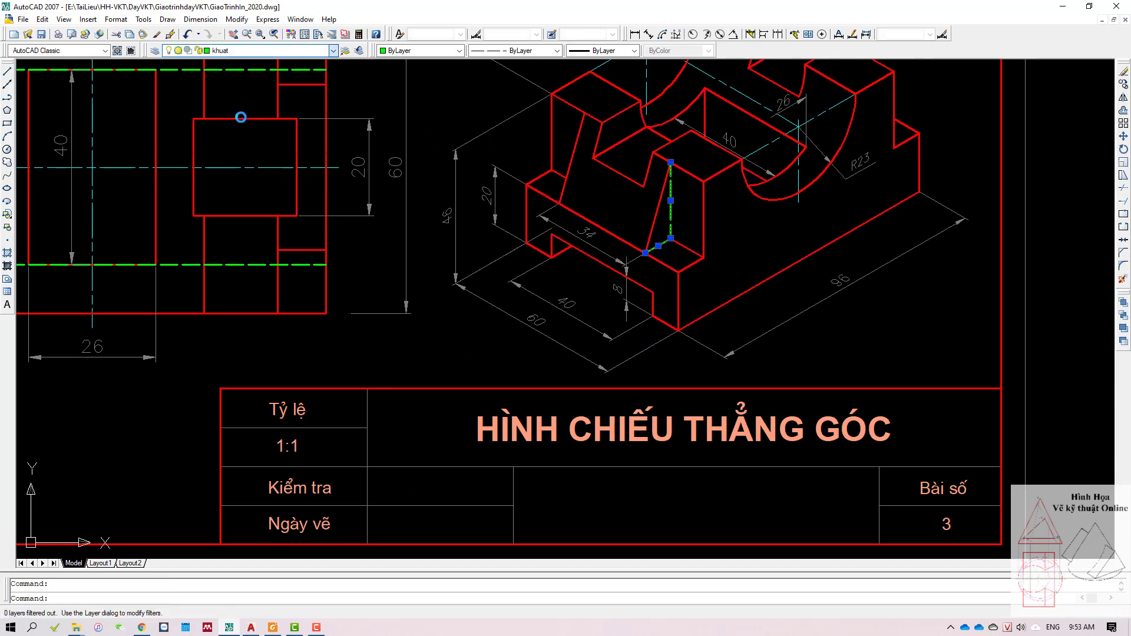
{"action": "scroll", "coordinate": [880, 234], "scroll_direction": "down", "scroll_amount": 3}
{"action": "key", "text": "Escape"}
{"action": "mouse_move", "coordinate": [730, 313]}
{"action": "middle_mouse_down"}
{"action": "mouse_move", "coordinate": [616, 284]}
{"action": "mouse_move", "coordinate": [590, 340]}
{"action": "middle_mouse_up"}
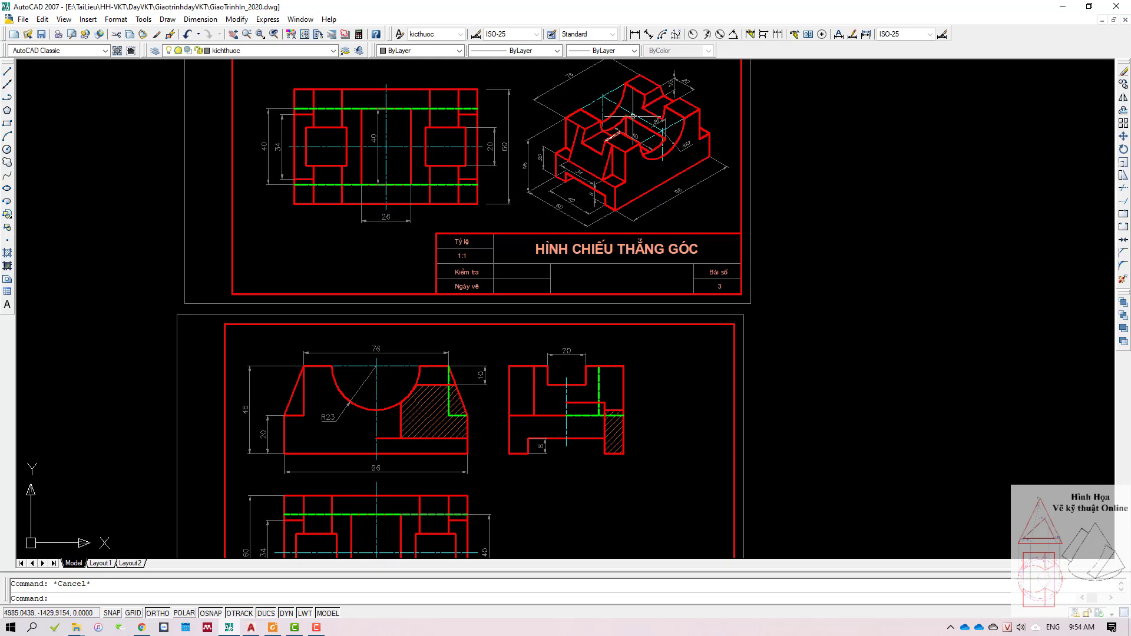
{"action": "scroll", "coordinate": [595, 158], "scroll_direction": "down", "scroll_amount": 1}
{"action": "scroll", "coordinate": [564, 331], "scroll_direction": "down", "scroll_amount": 2}
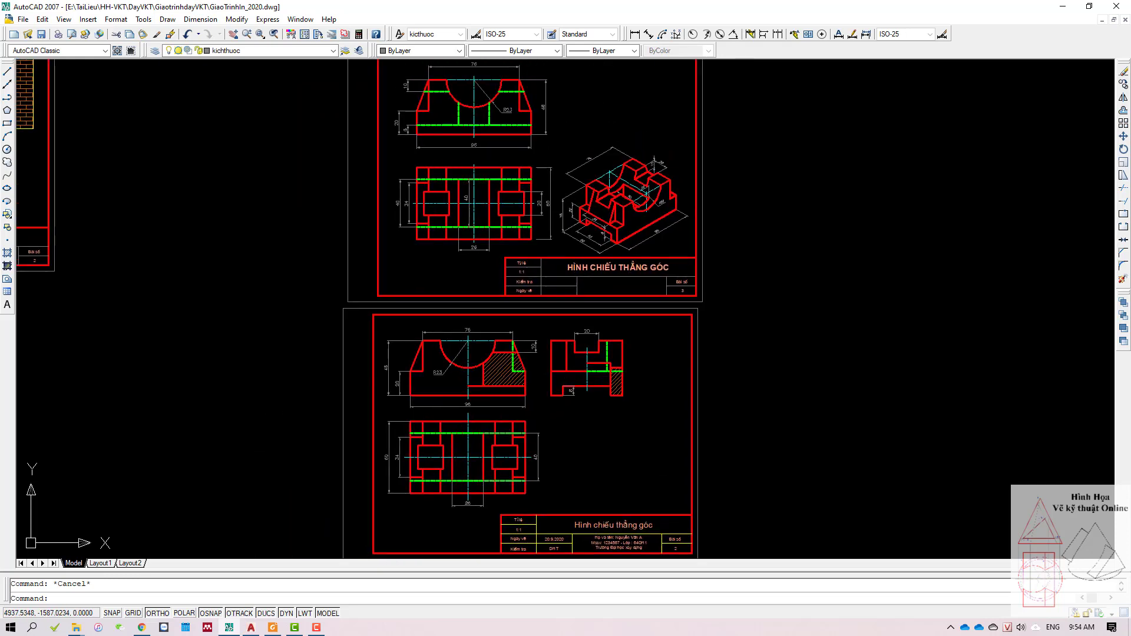